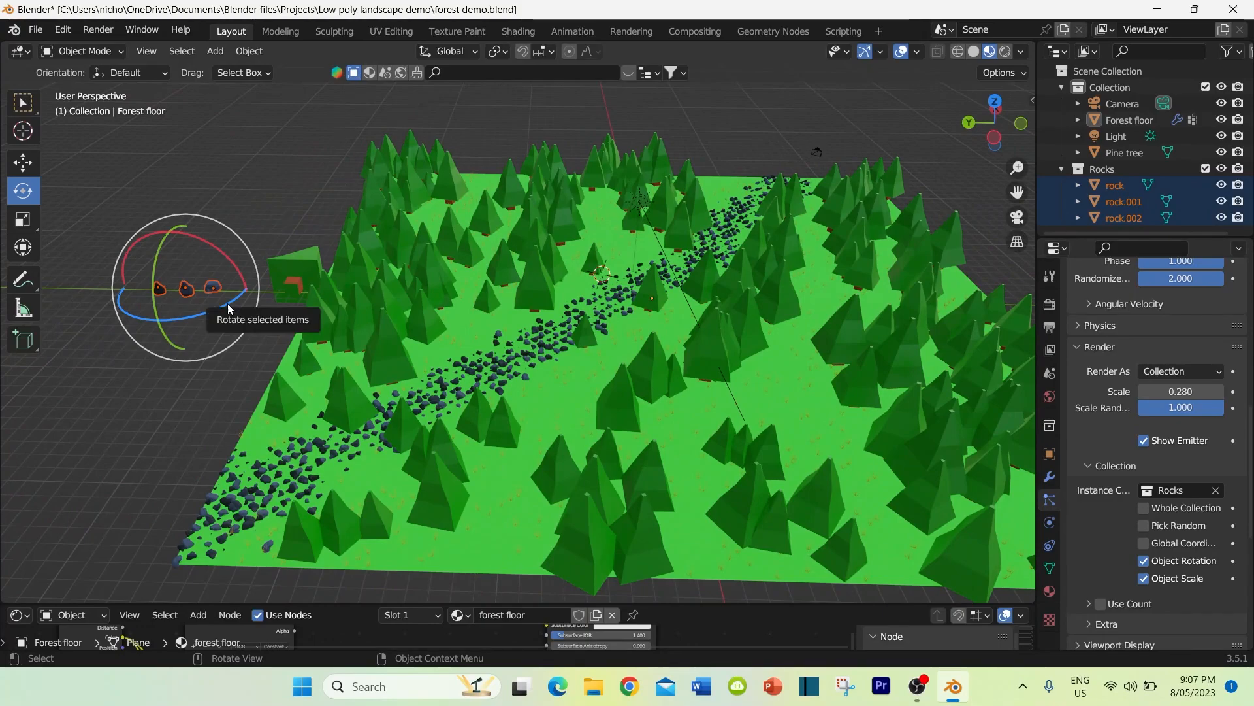
Step: Delete the three selected rocks from the Rocks collection
key("Delete")
scroll(412, 379, "up", 3)
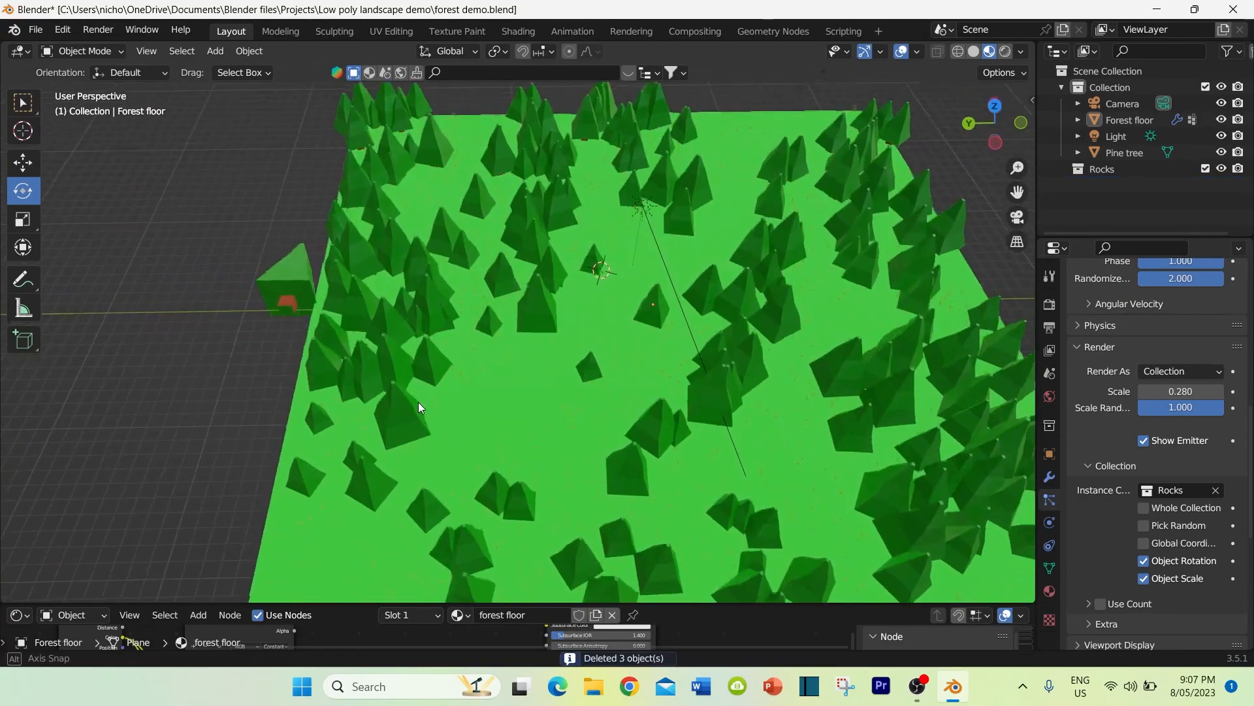
scroll(418, 339, "up", 3)
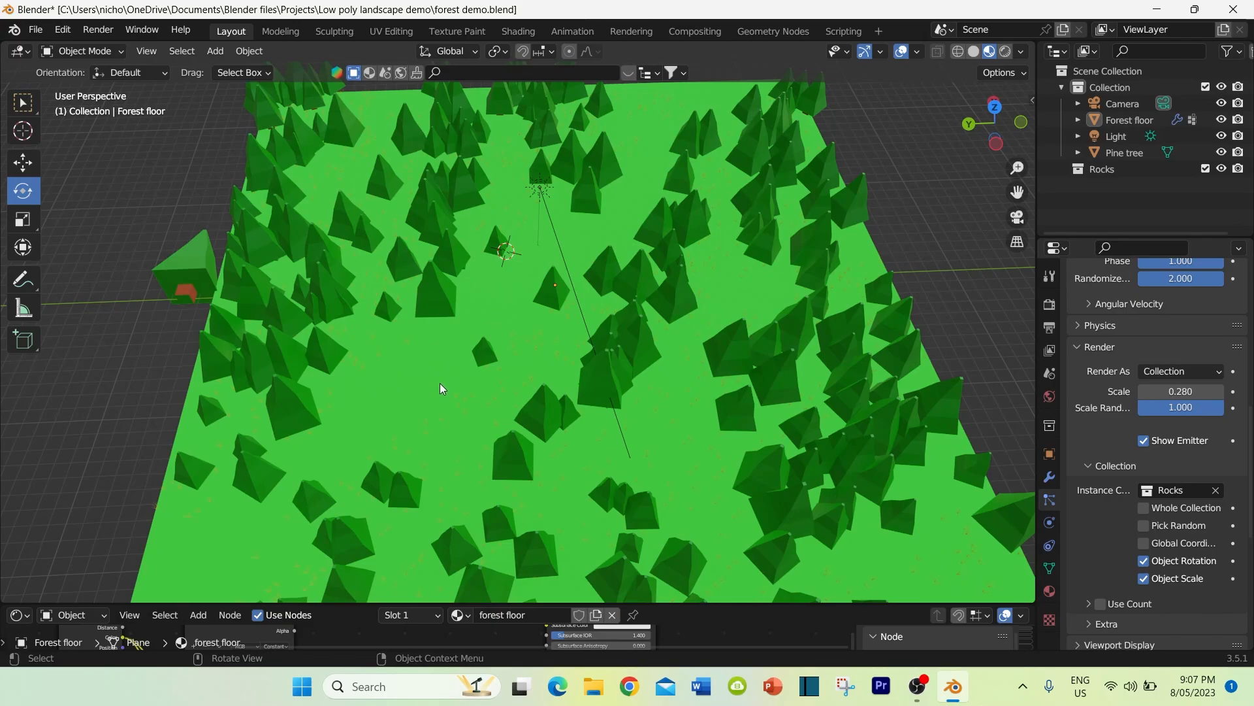
Step: Place the 3D cursor on the empty grid outside the forest floor, beyond the standalone pine tree
mouse_move(440, 383)
middle_mouse_down()
mouse_move(432, 321)
mouse_move(430, 386)
middle_mouse_up()
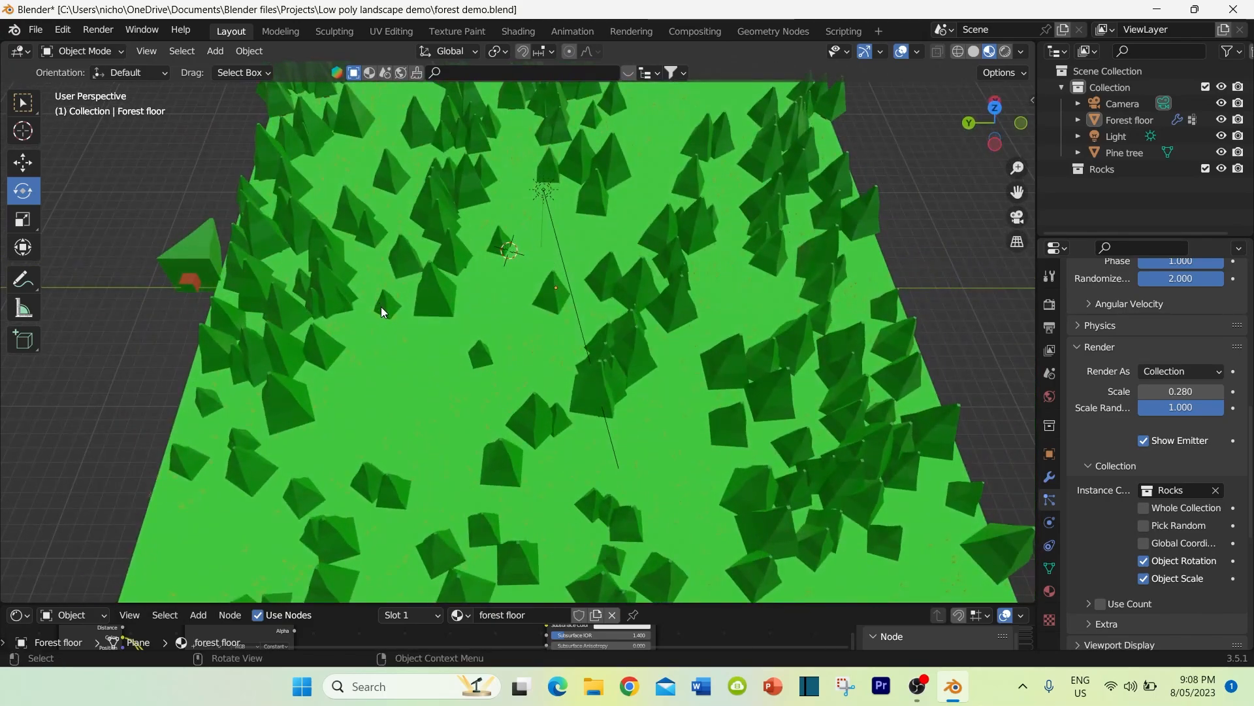
middle_click_drag(383, 307, 563, 316, "shift")
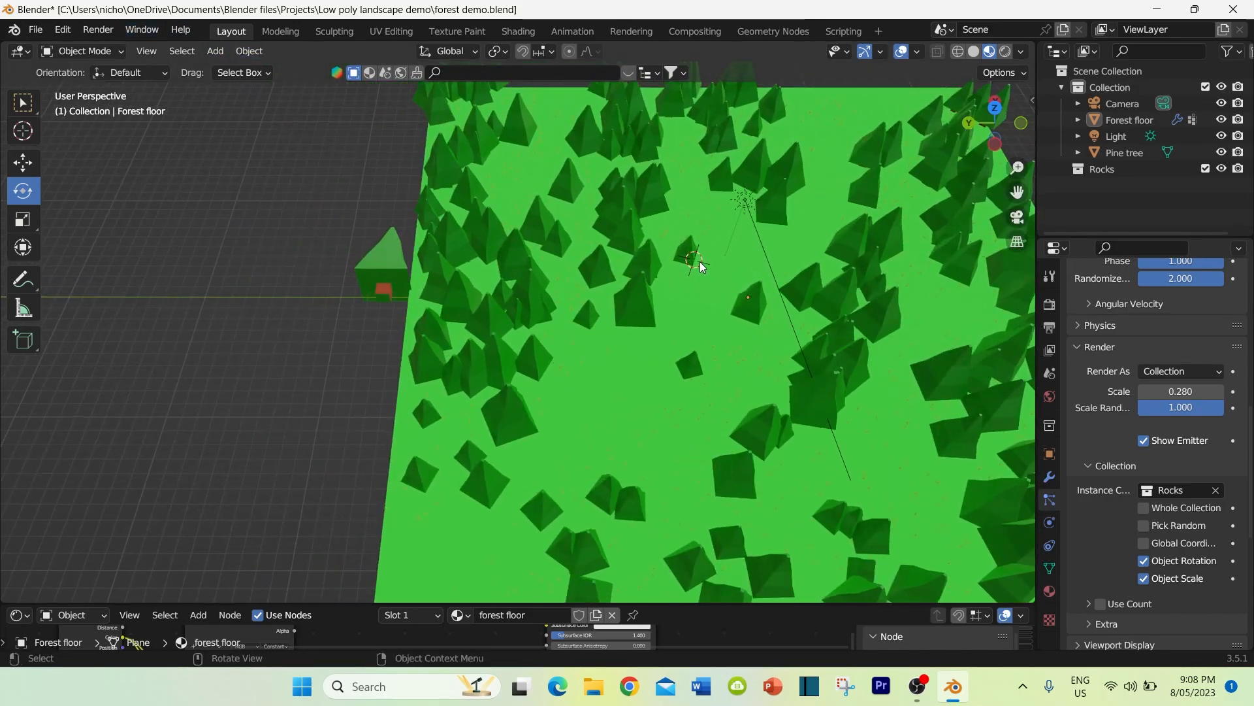
middle_click_drag(686, 272, 673, 269)
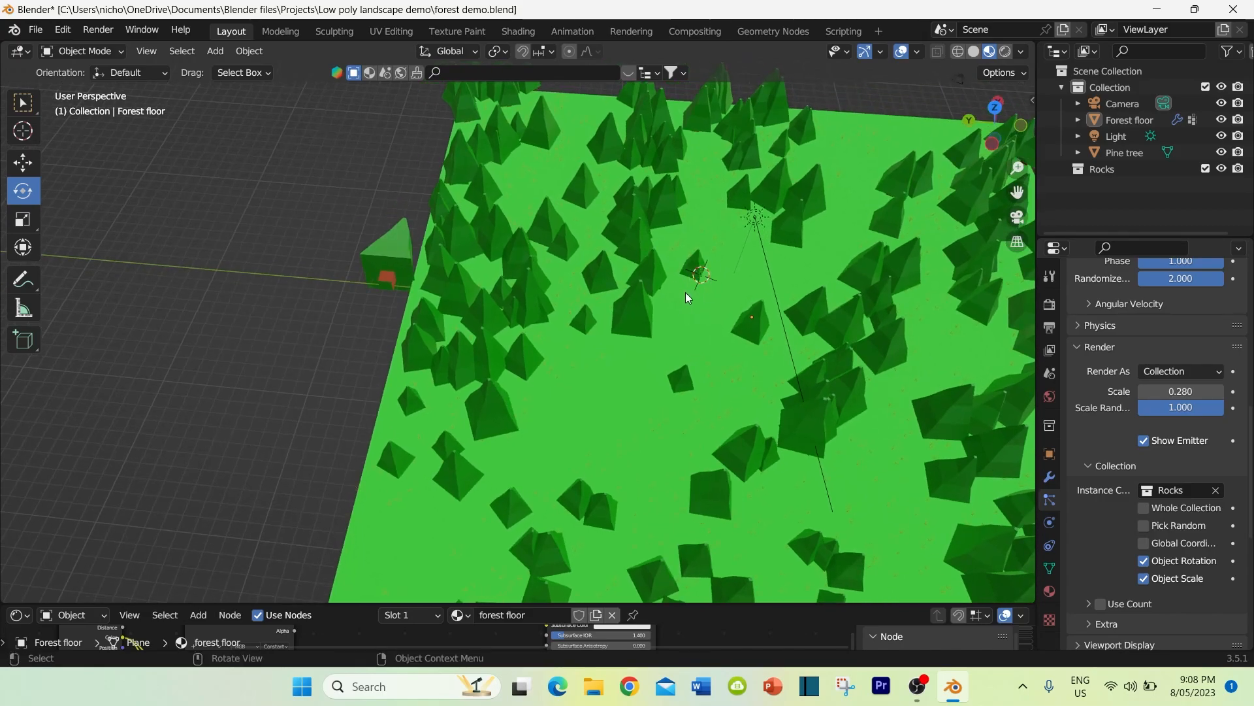
right_click(277, 273, "shift")
middle_click_drag(279, 305, 275, 245)
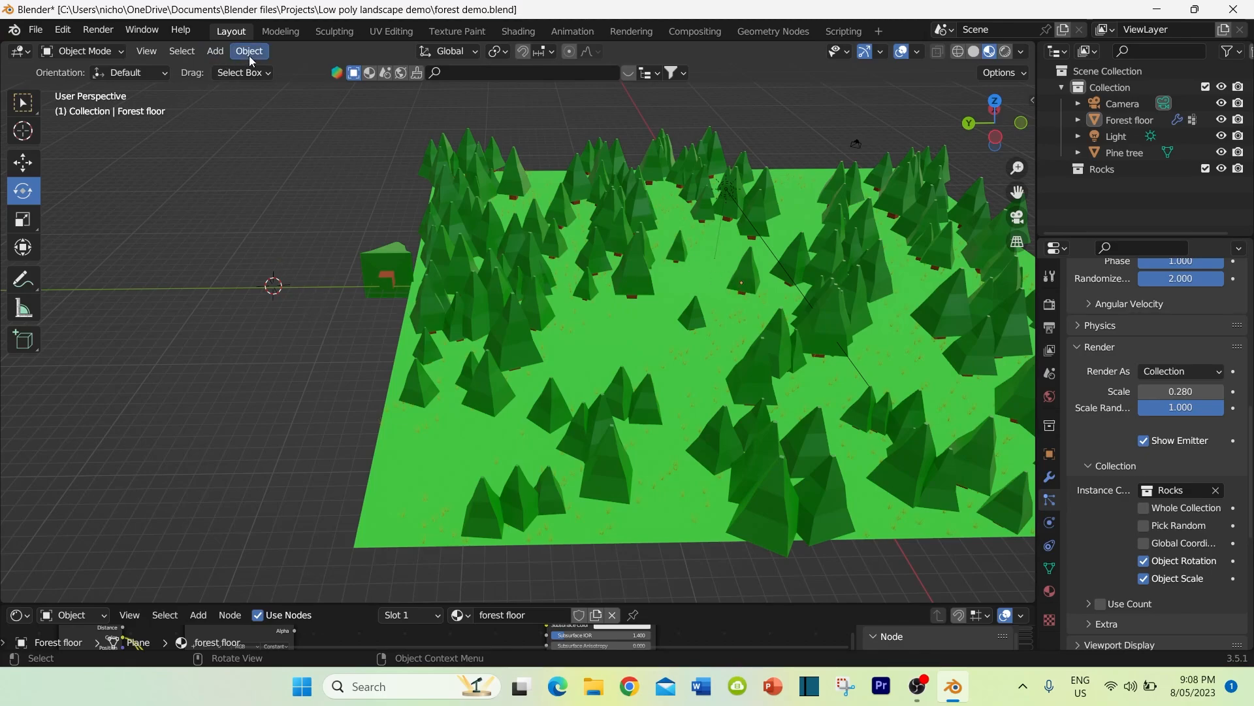
Step: Add a set of three rocks at the 3D cursor with the Rock Generator
left_click(214, 52)
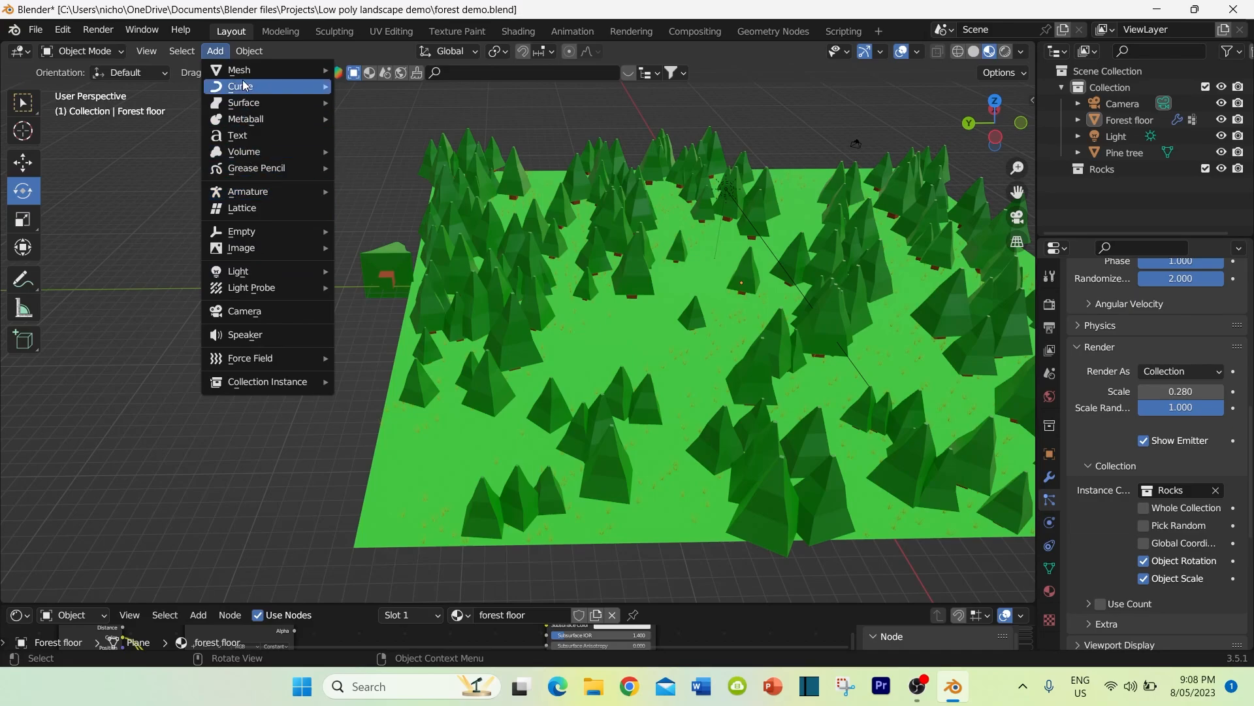
mouse_move(245, 73)
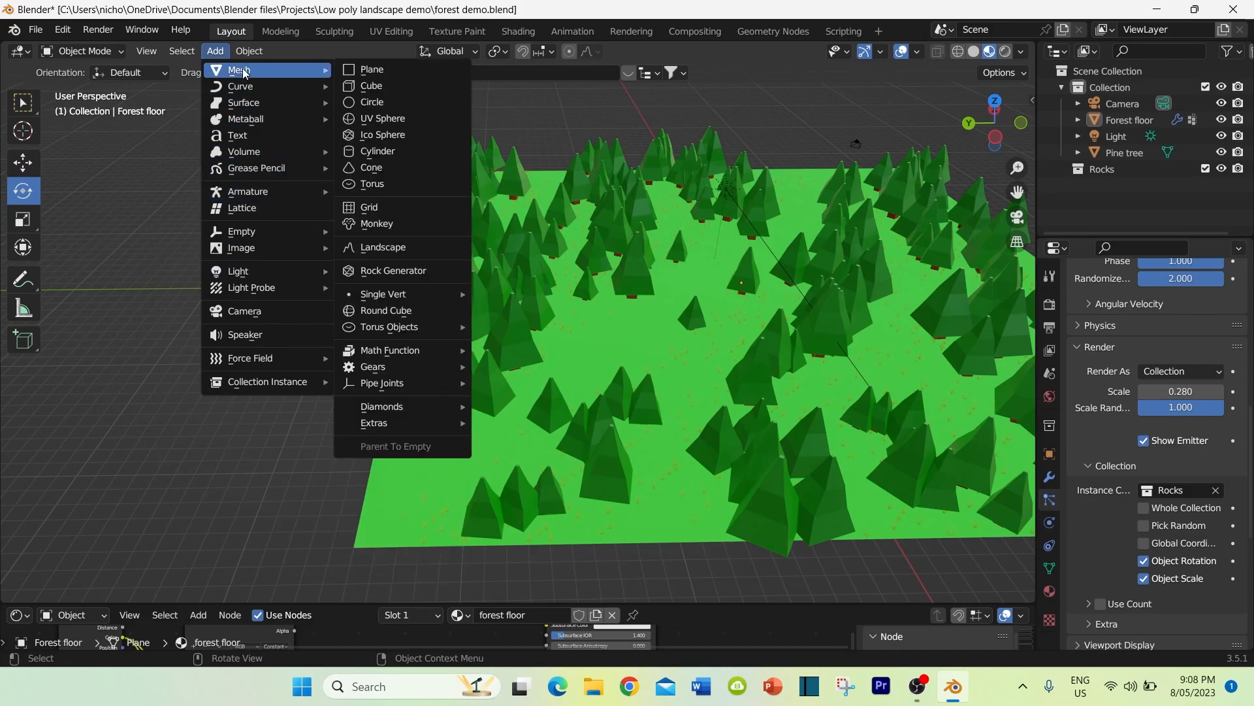
left_click(372, 269)
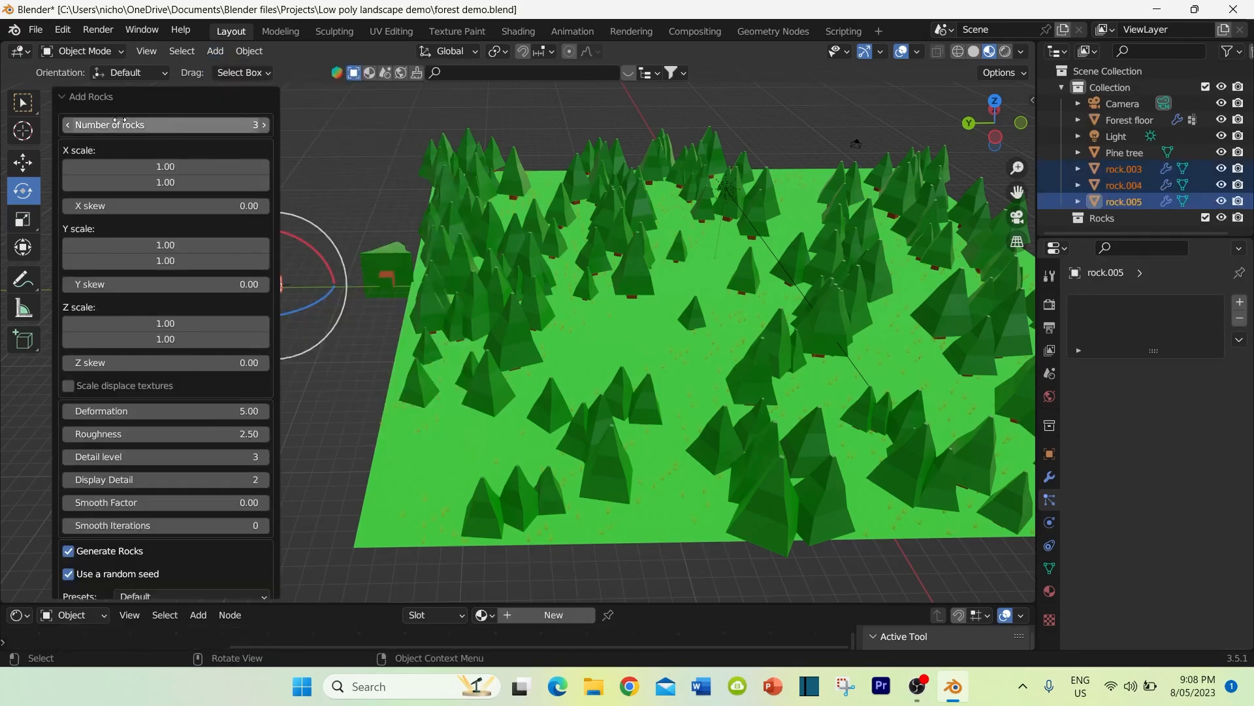
Step: Lower the number of generated rocks to 1 and raise it back to 3
left_click(69, 124)
left_click(69, 125)
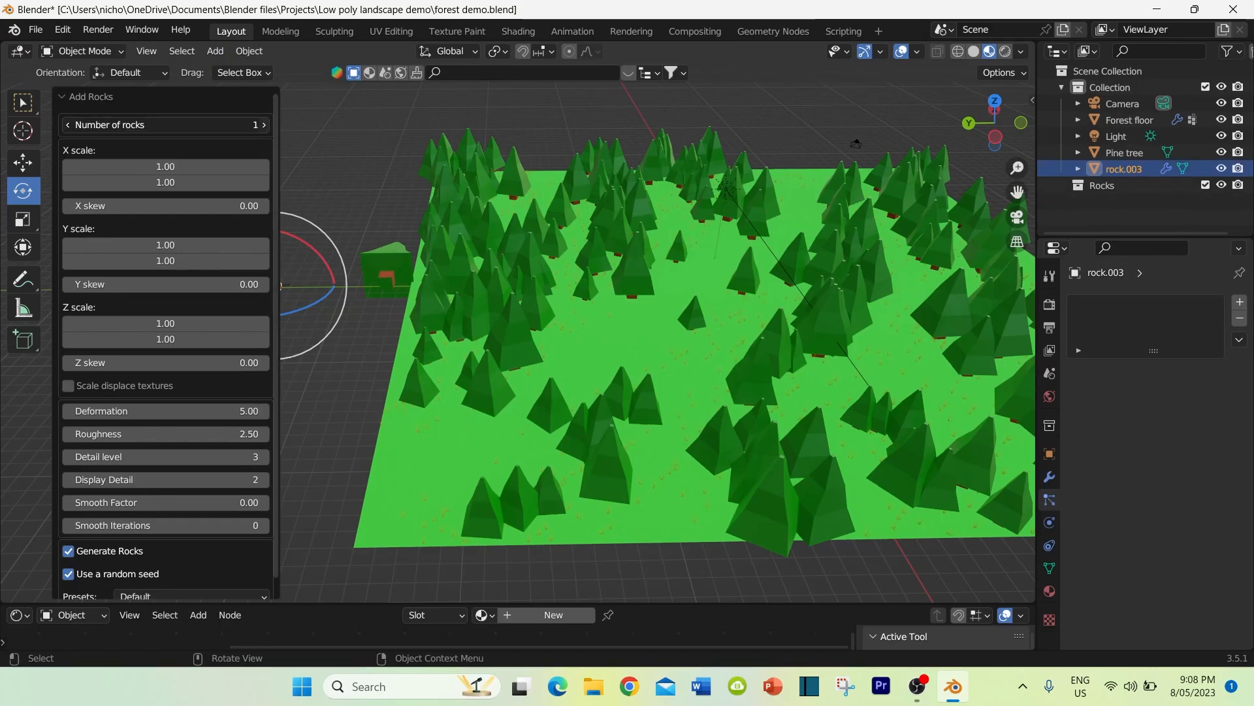
left_click(264, 125)
left_click(264, 125)
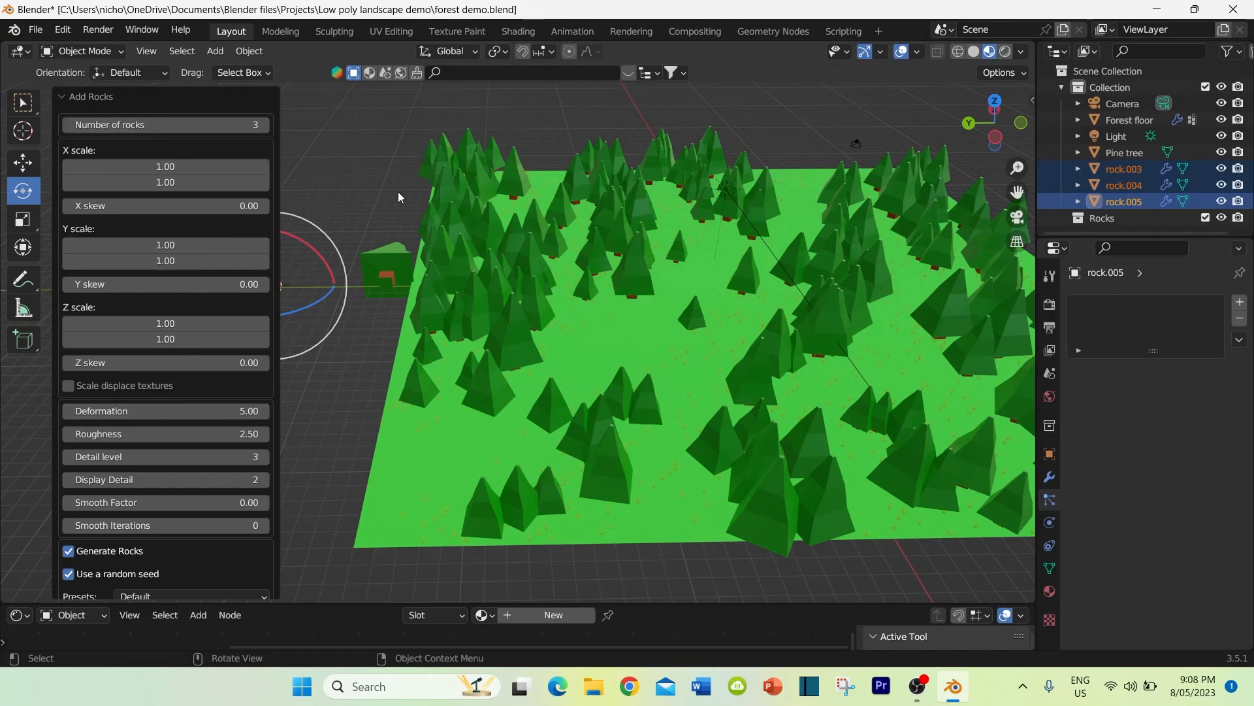
Step: Move one of the overlapping rocks, rock.004, about 4.23 m along Y, away from the forest floor
left_click(376, 157)
scroll(239, 343, "up", 2)
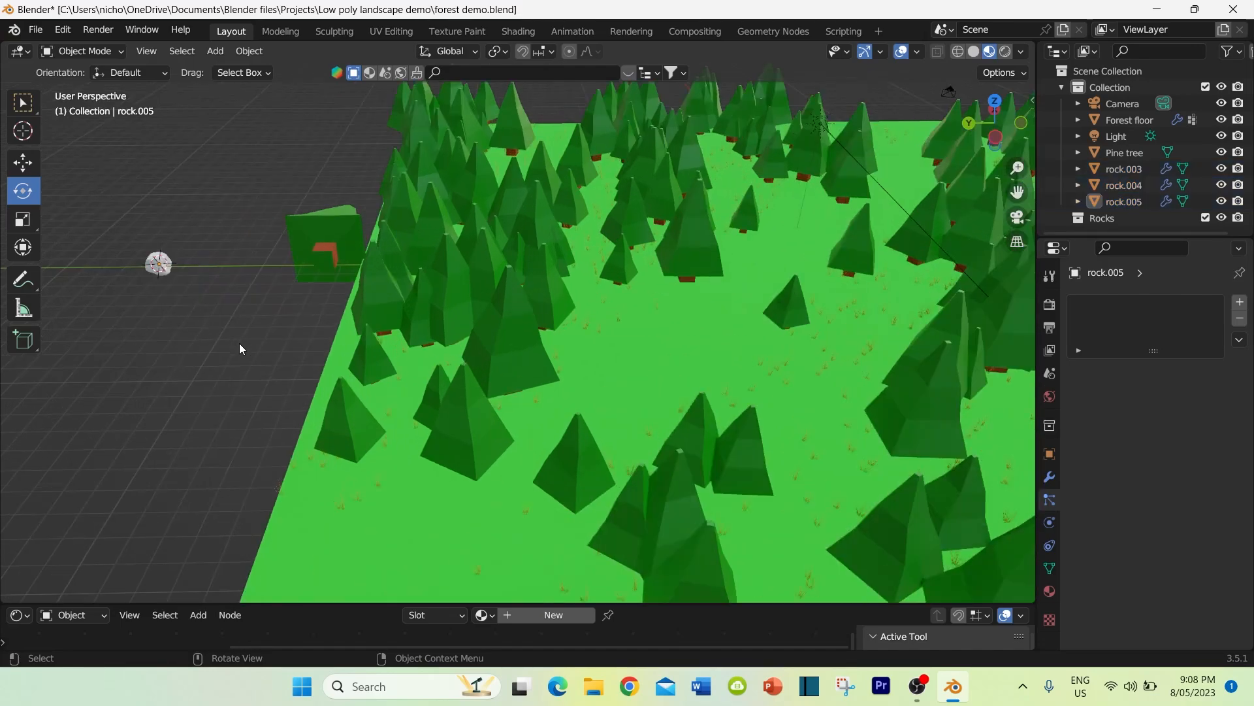
middle_click_drag(238, 343, 369, 346)
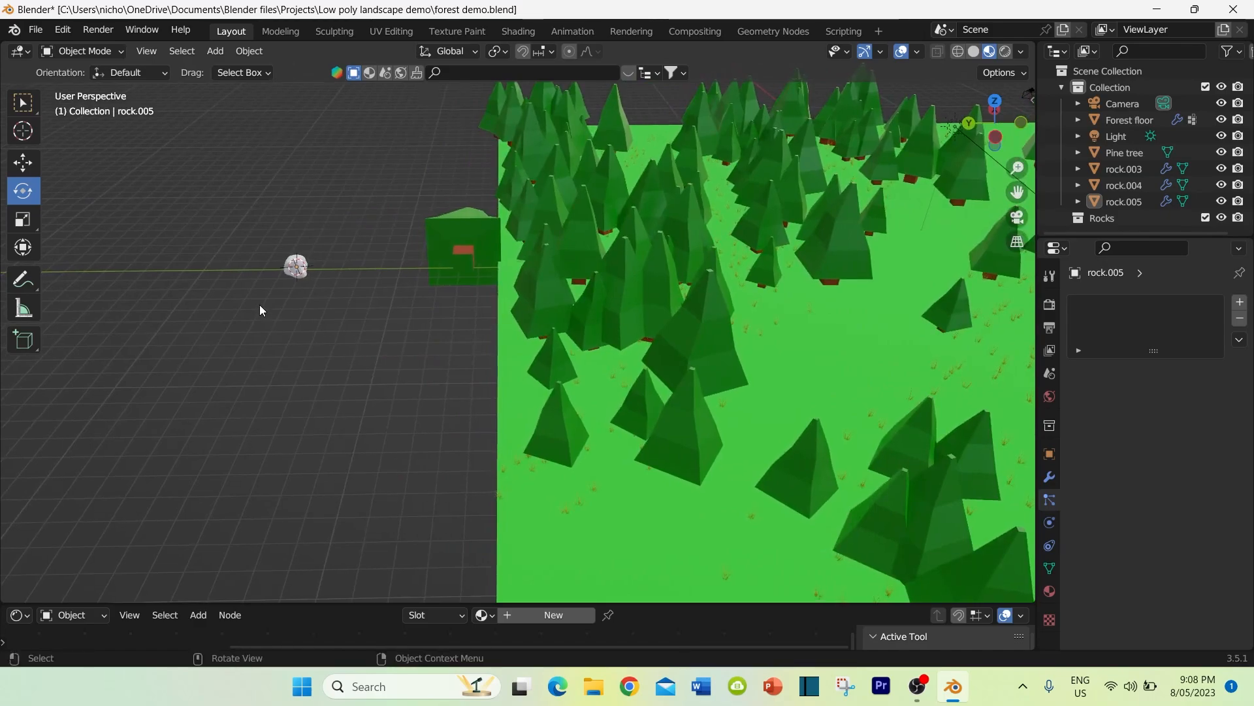
middle_click_drag(260, 305, 362, 301)
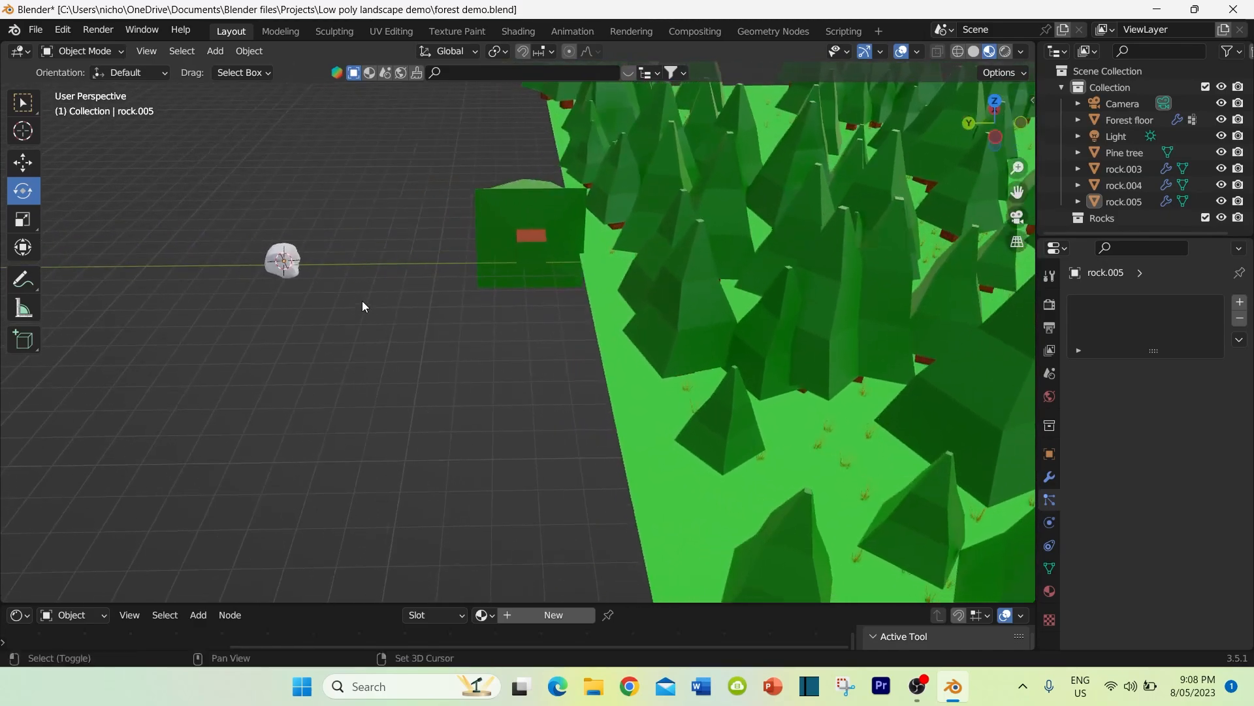
left_click(23, 162)
left_click(279, 263)
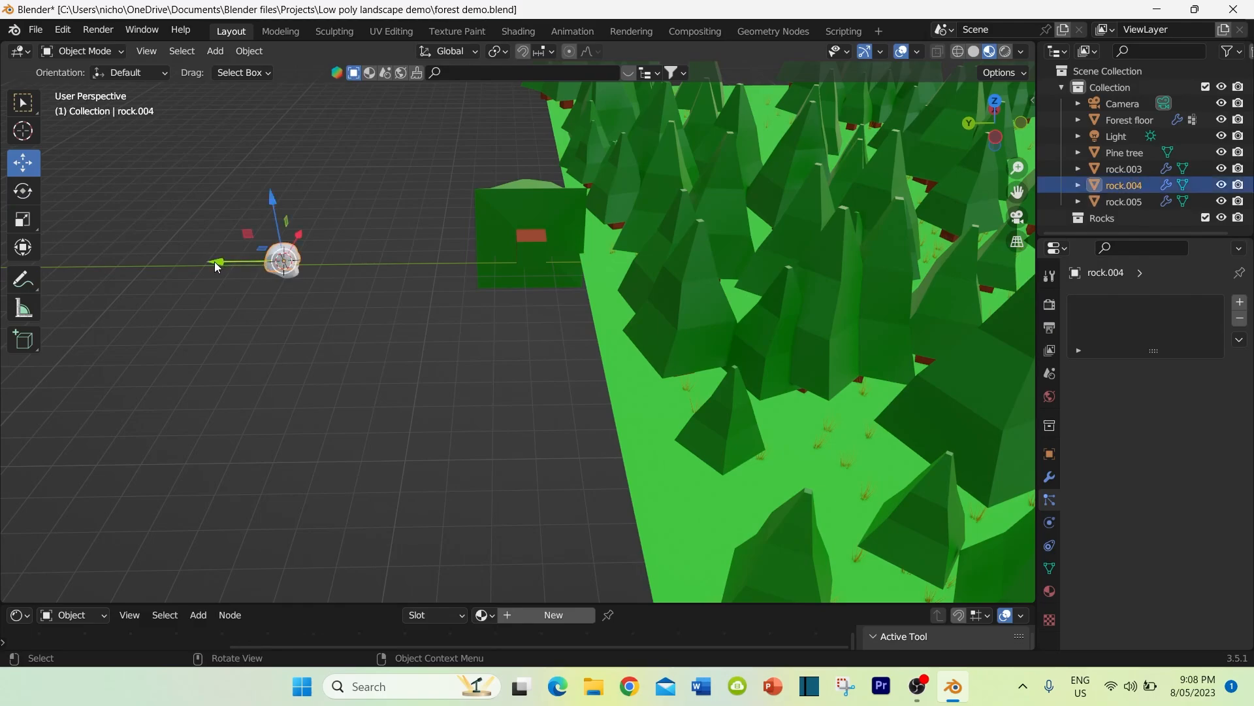
left_click_drag(219, 262, 94, 262)
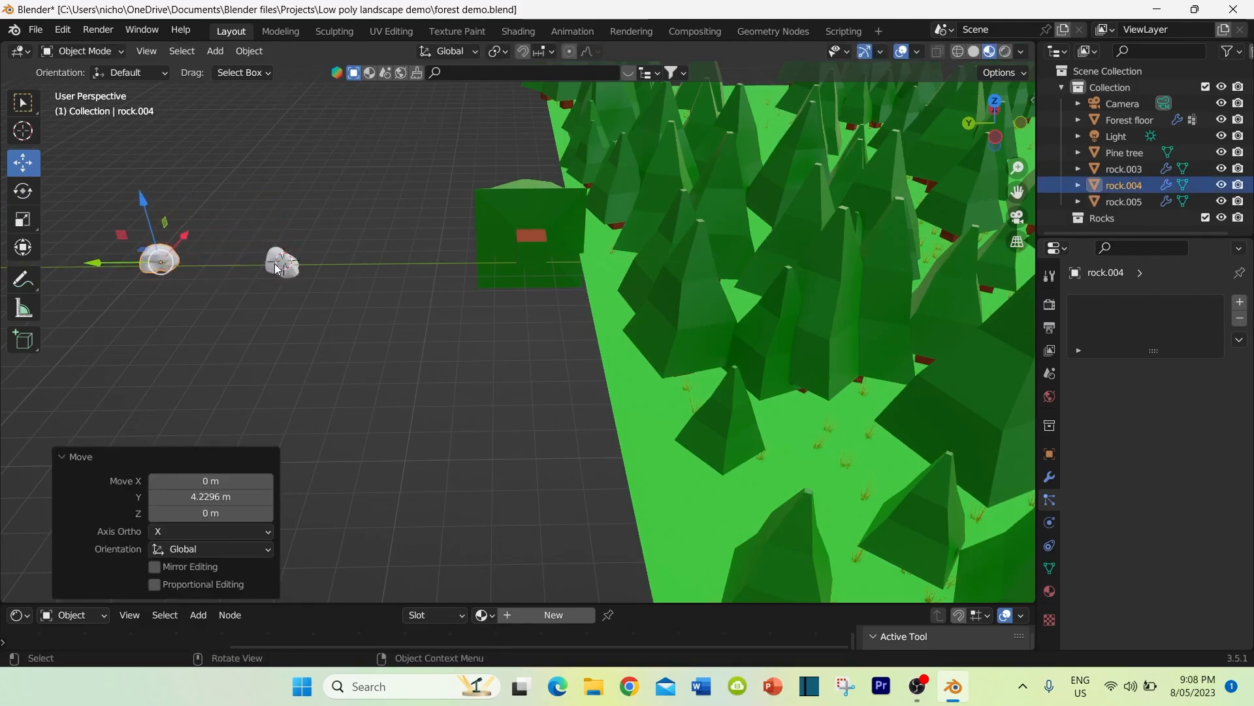
Step: Move rock.003 about 1.69 m along Y so it sits between the other two rocks, and deselect it
left_click(282, 263)
left_click_drag(219, 262, 172, 281)
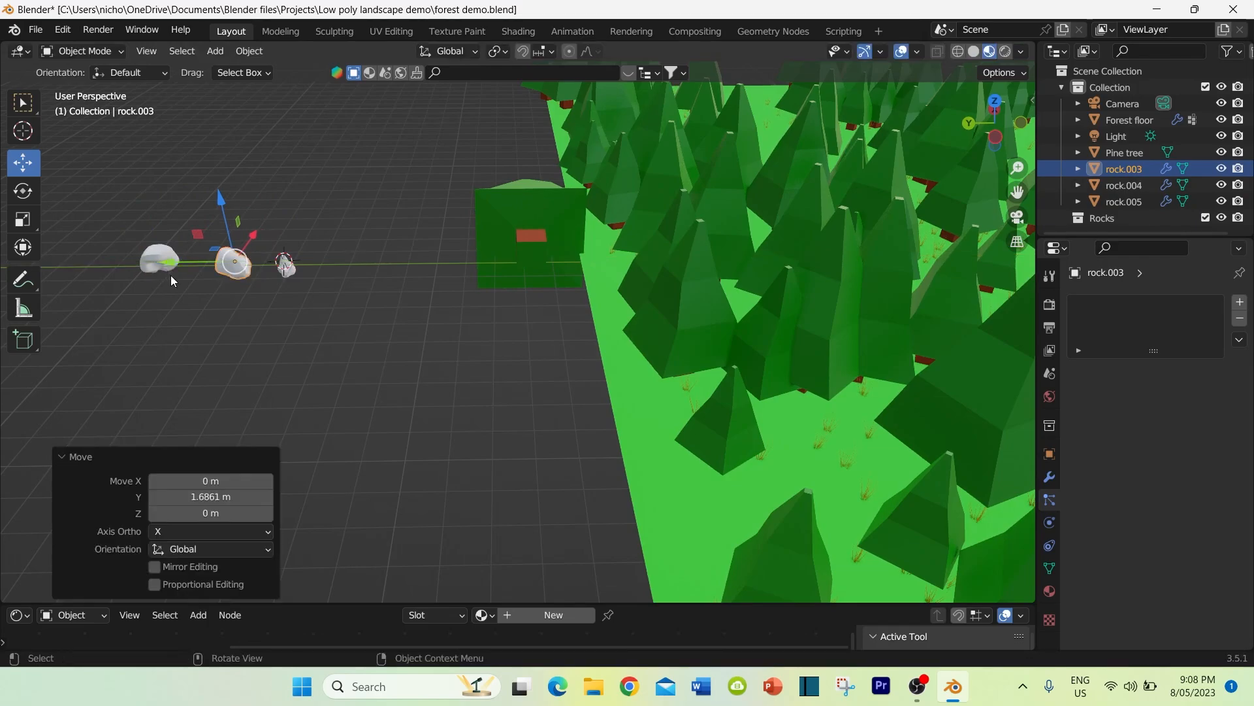
left_click(237, 306)
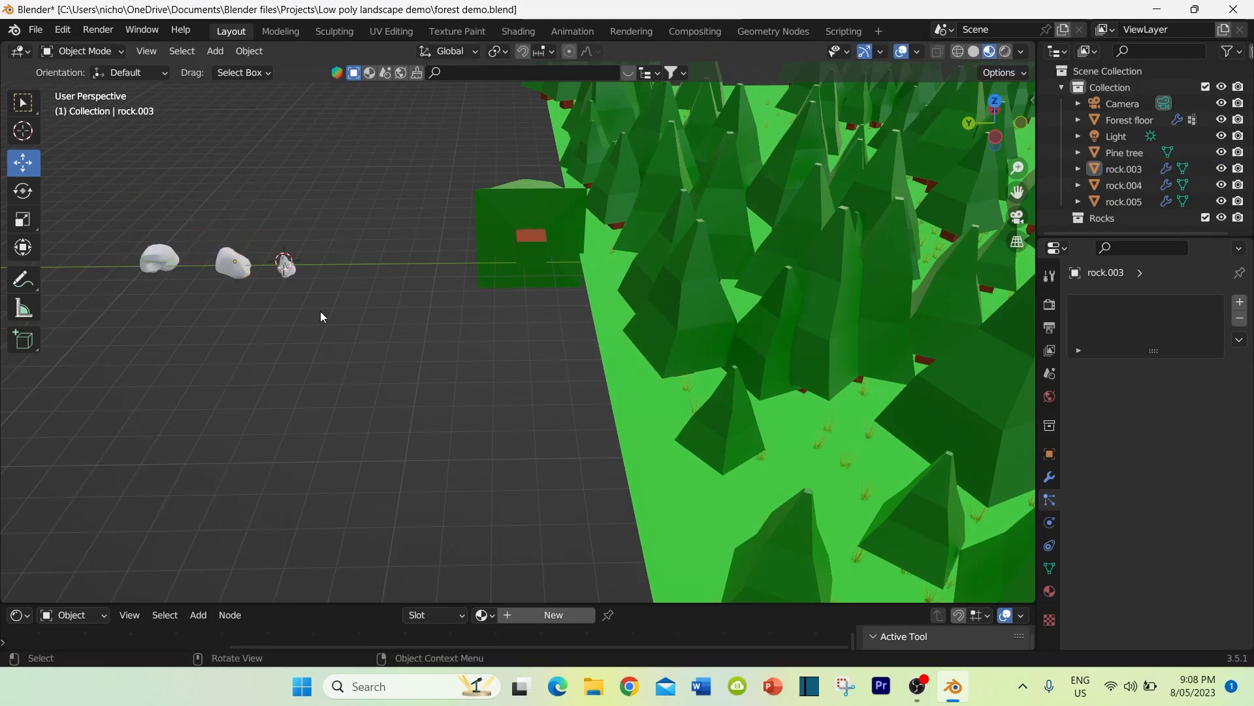
Step: Apply both Subdivision modifiers on rock.004, the rock farthest from the forest floor
mouse_move(316, 315)
middle_mouse_down()
mouse_move(386, 307)
mouse_move(397, 292)
mouse_move(312, 309)
mouse_move(308, 327)
mouse_move(311, 307)
middle_mouse_up()
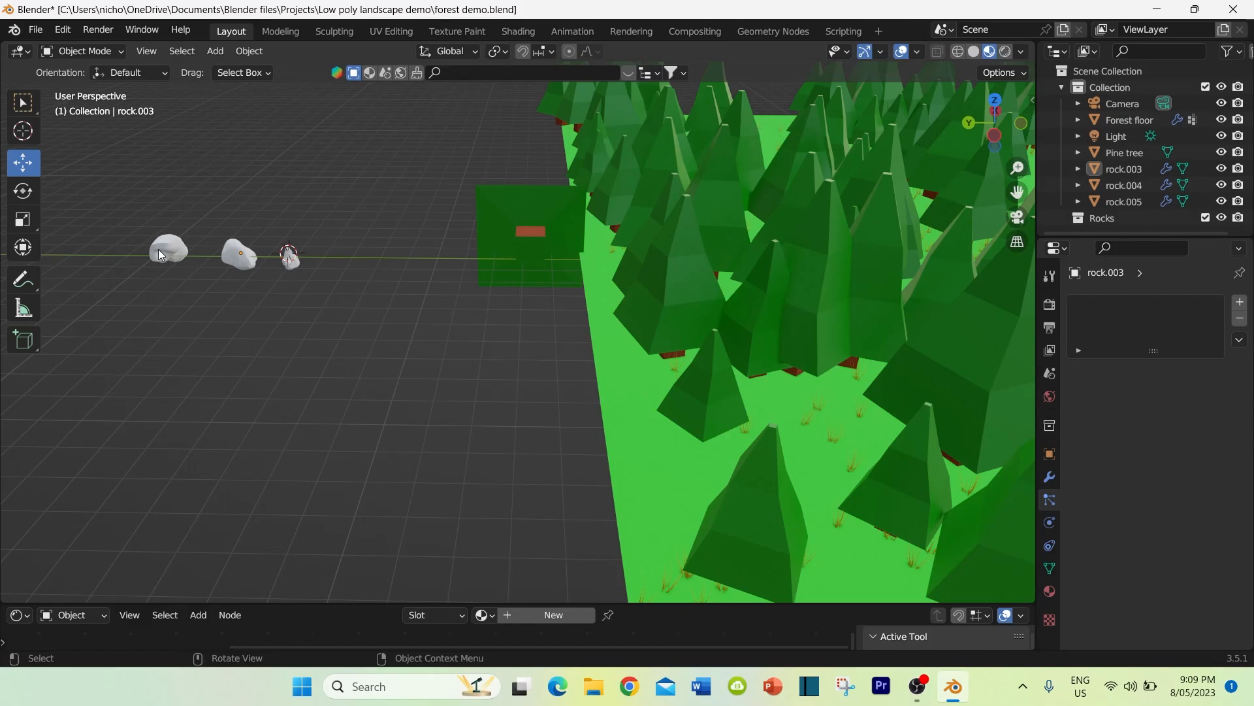
left_click(170, 244)
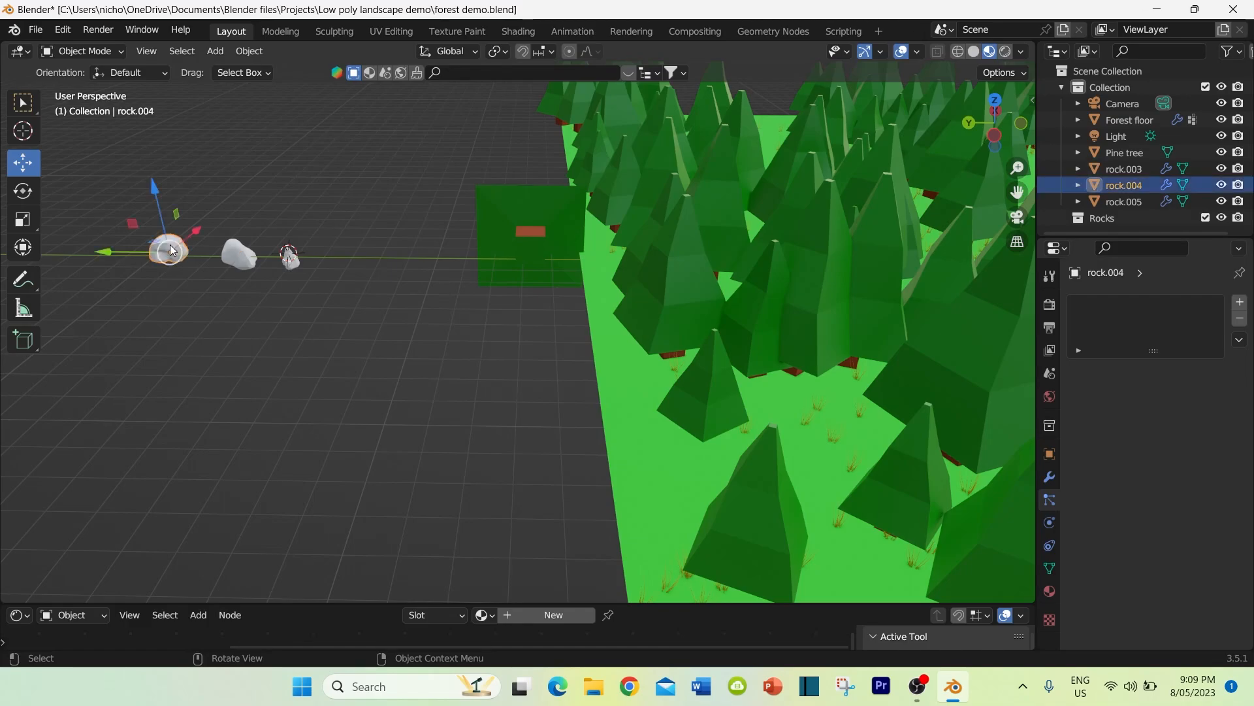
left_click(1050, 478)
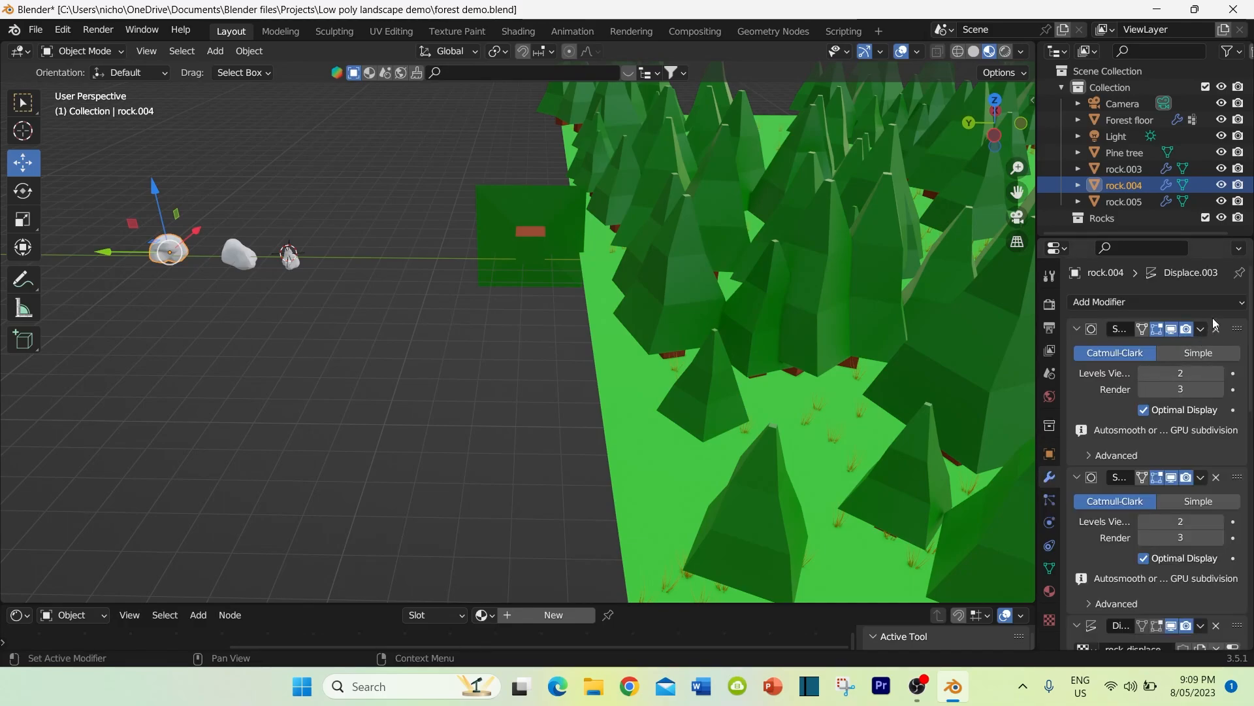
scroll(1119, 441, "down", 2)
scroll(1117, 442, "down", 15)
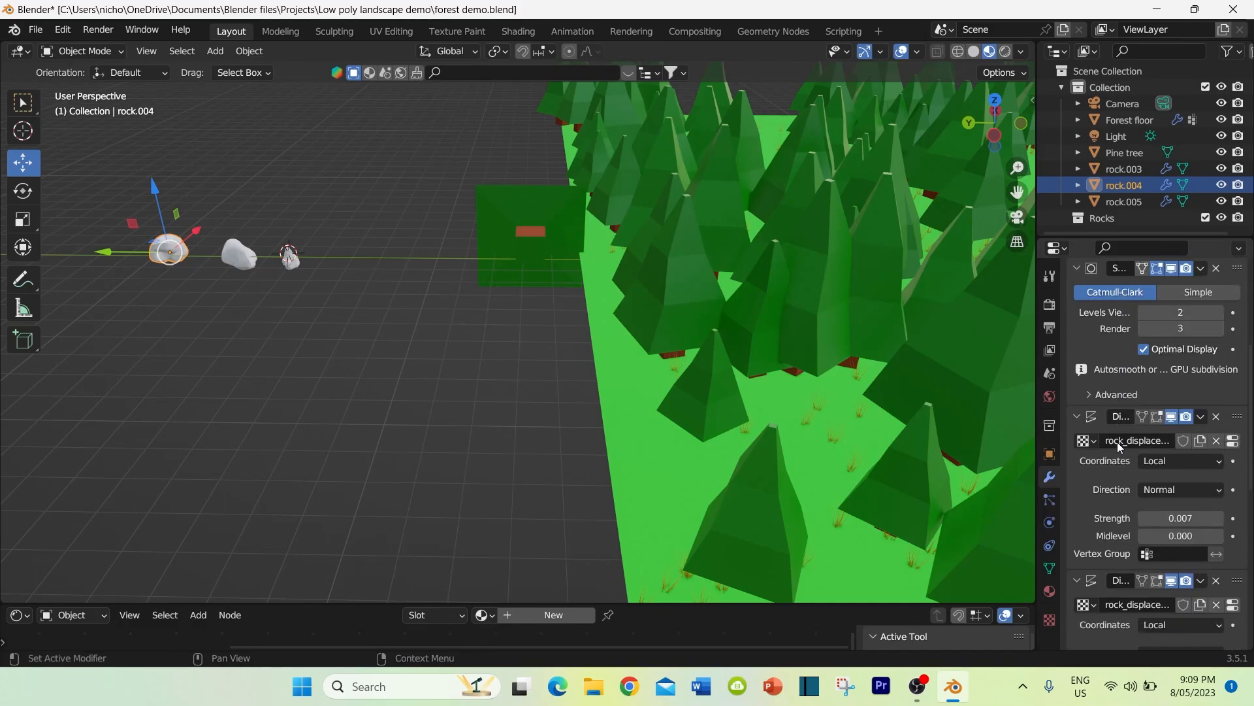
scroll(1117, 442, "up", 11)
scroll(1117, 442, "up", 6)
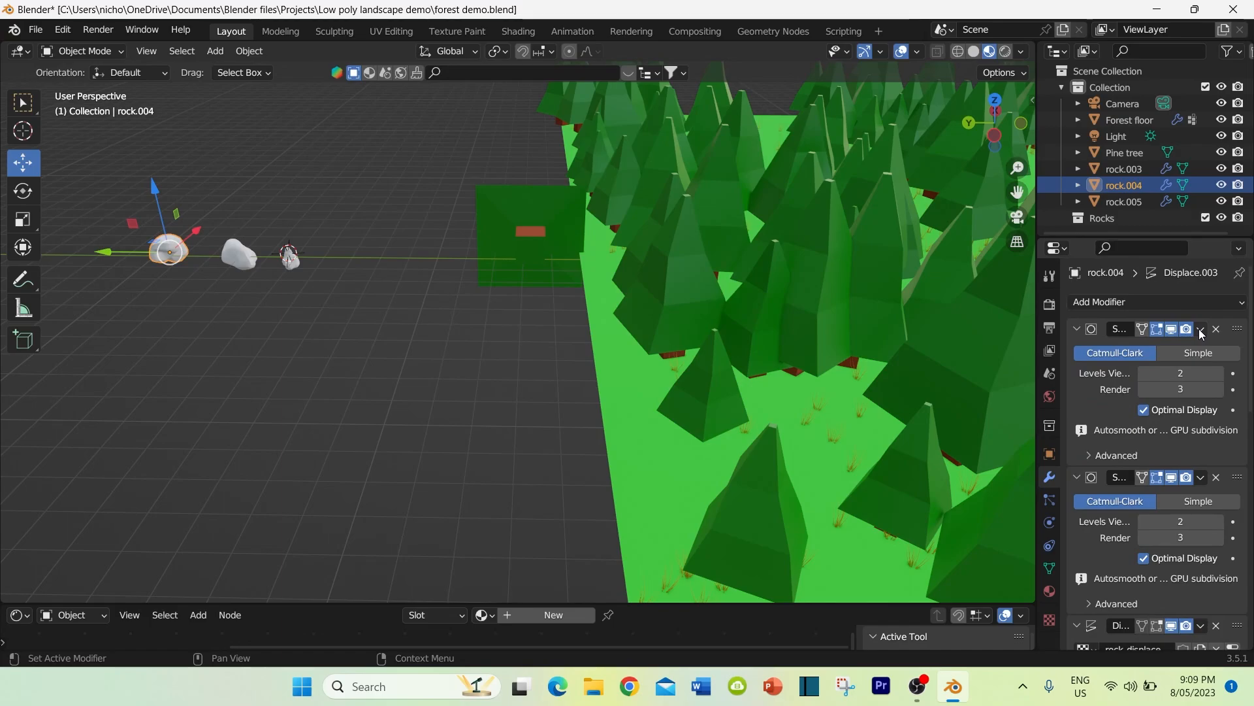
left_click(1201, 330)
left_click(1142, 347)
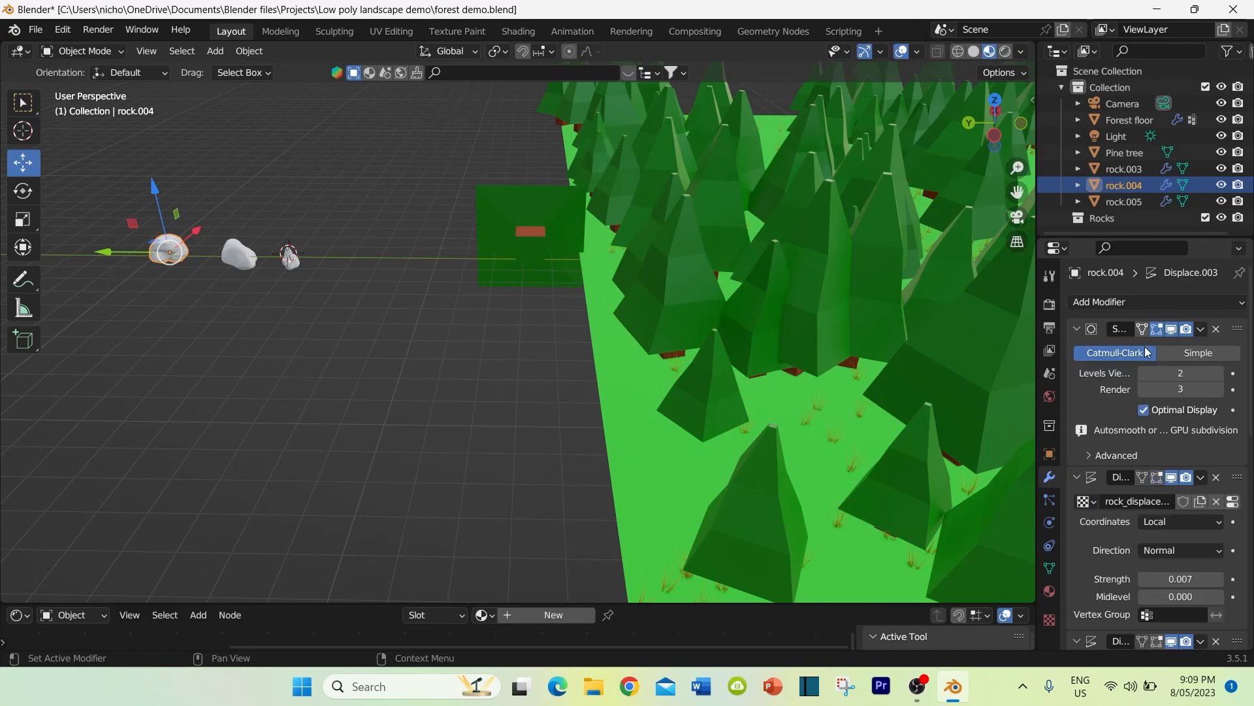
left_click(1201, 330)
left_click(1147, 344)
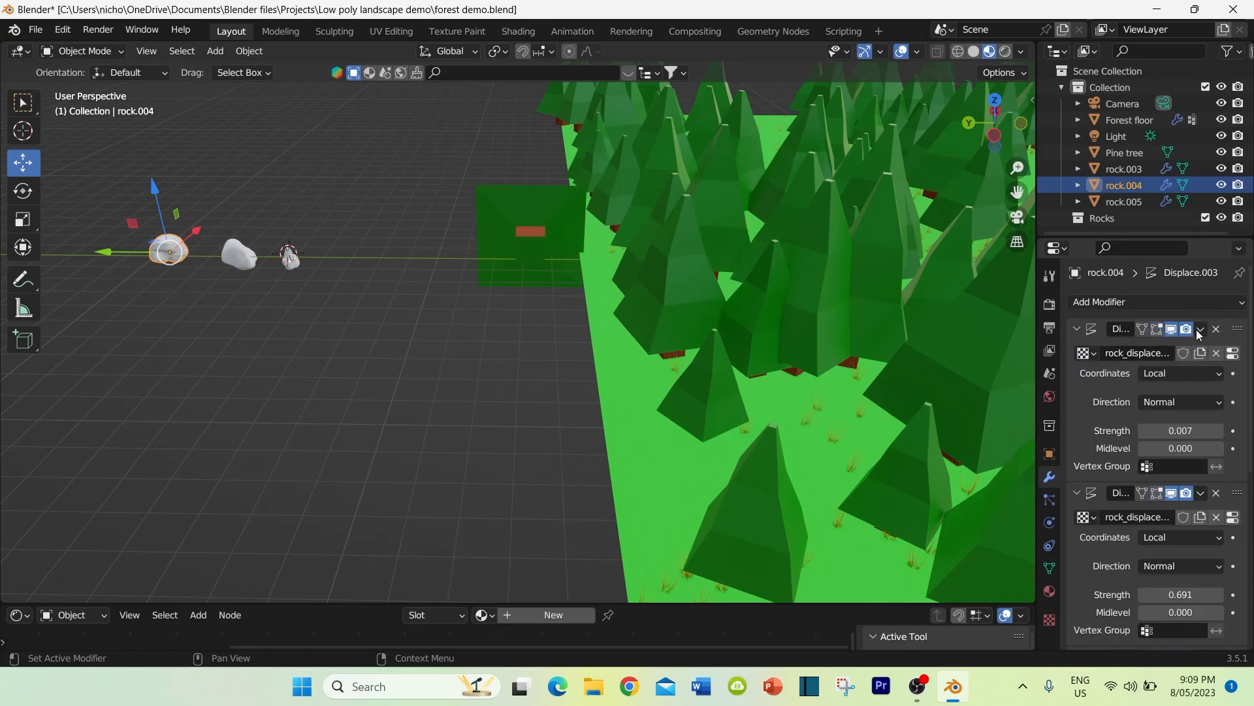
Step: Apply all four Displace modifiers on rock.004
left_click(1200, 330)
left_click(1138, 346)
left_click(1199, 330)
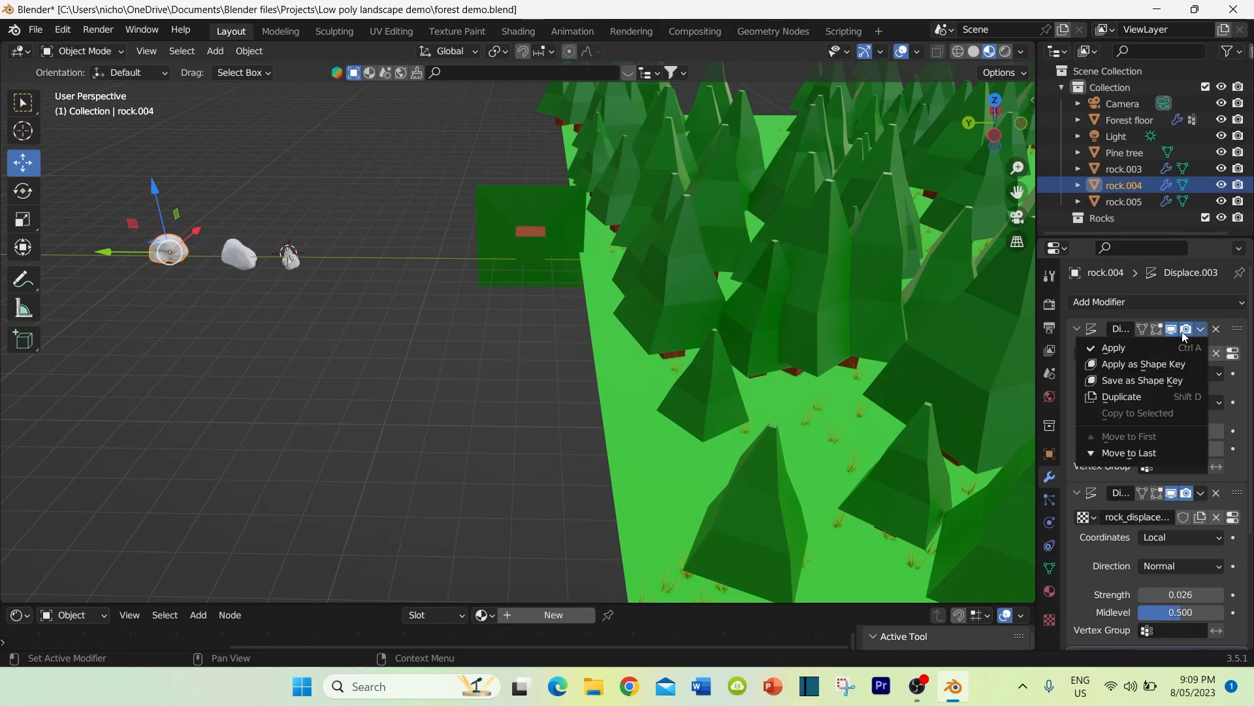
left_click(1137, 346)
left_click(1202, 328)
left_click(1147, 345)
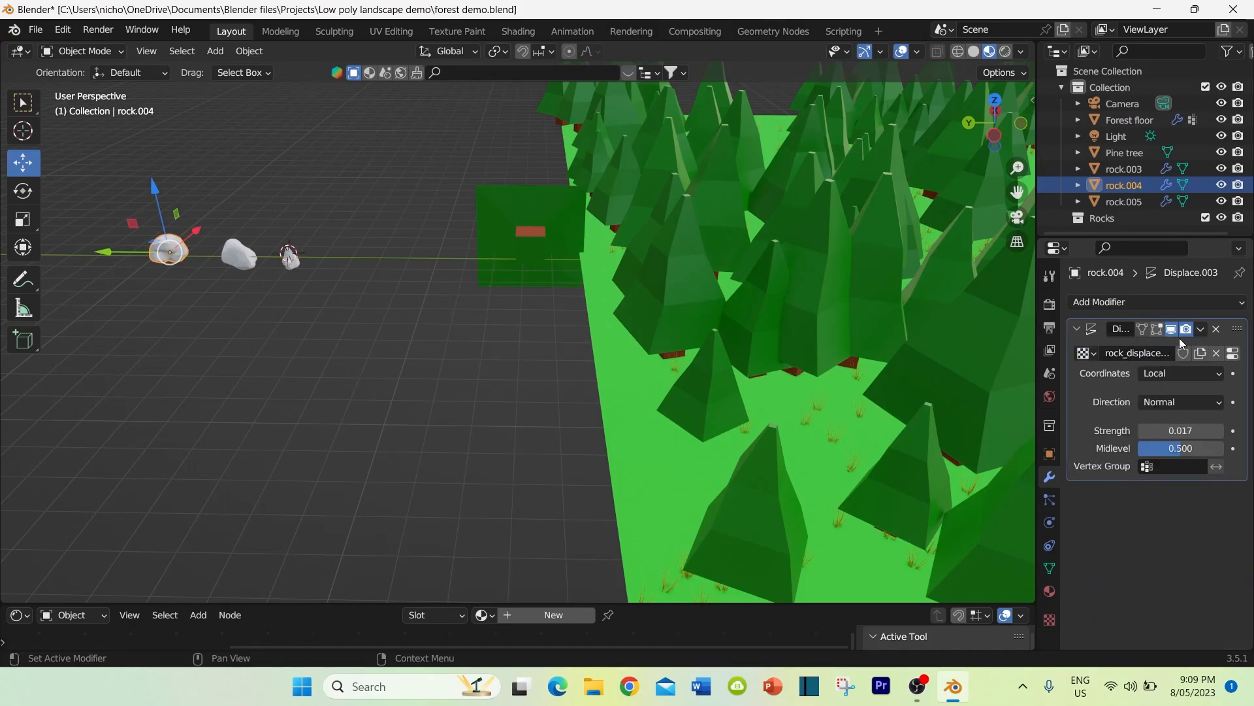
left_click(1200, 329)
left_click(1128, 349)
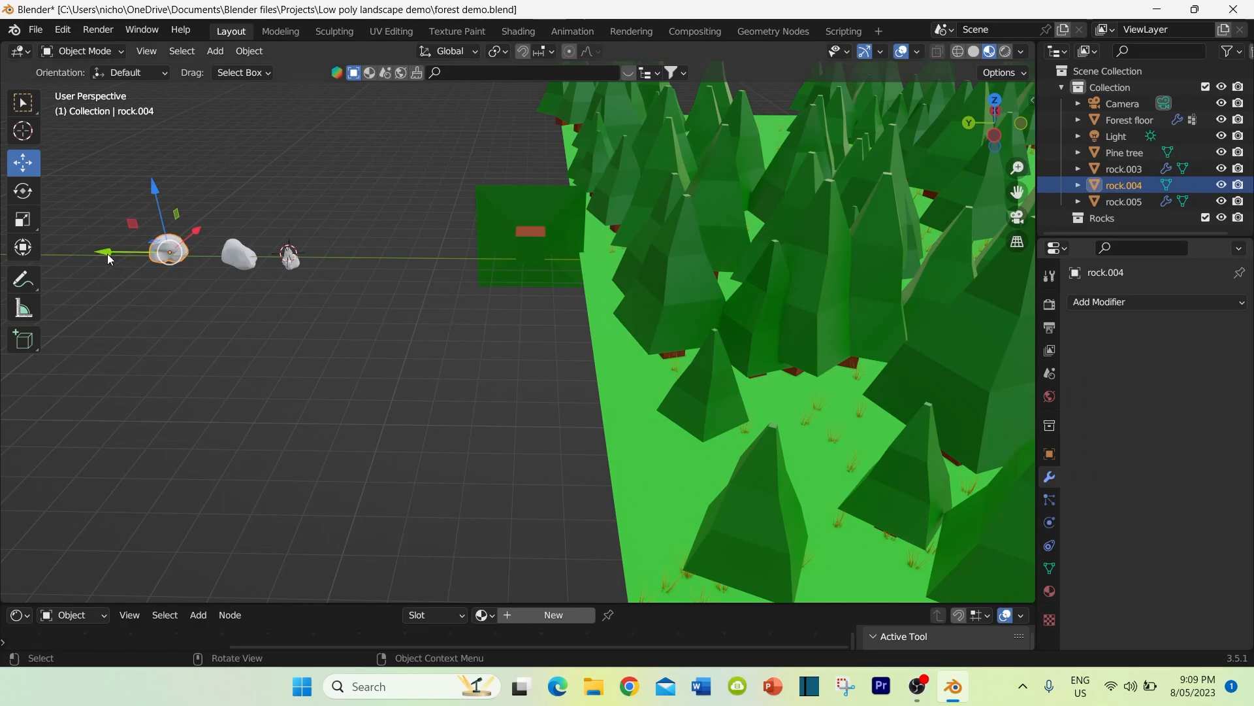
Step: Apply both Subdivision modifiers on the middle rock, rock.003
left_click(235, 255)
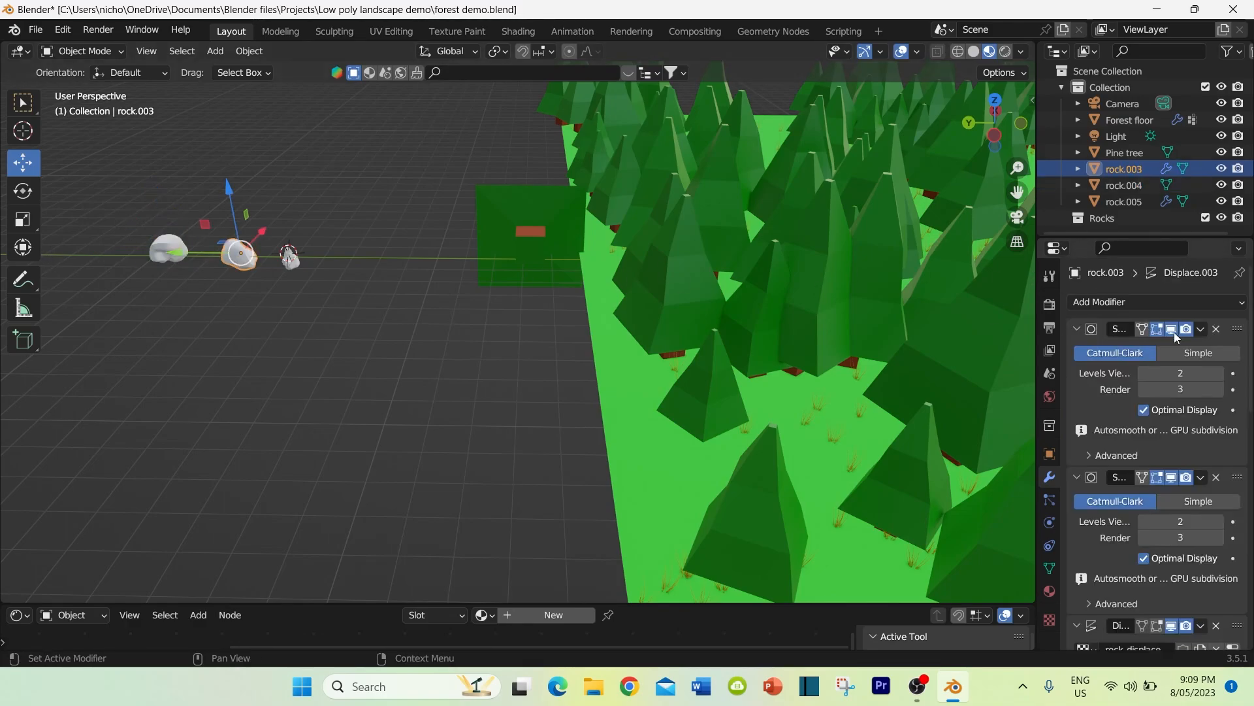
left_click(1201, 329)
left_click(1138, 346)
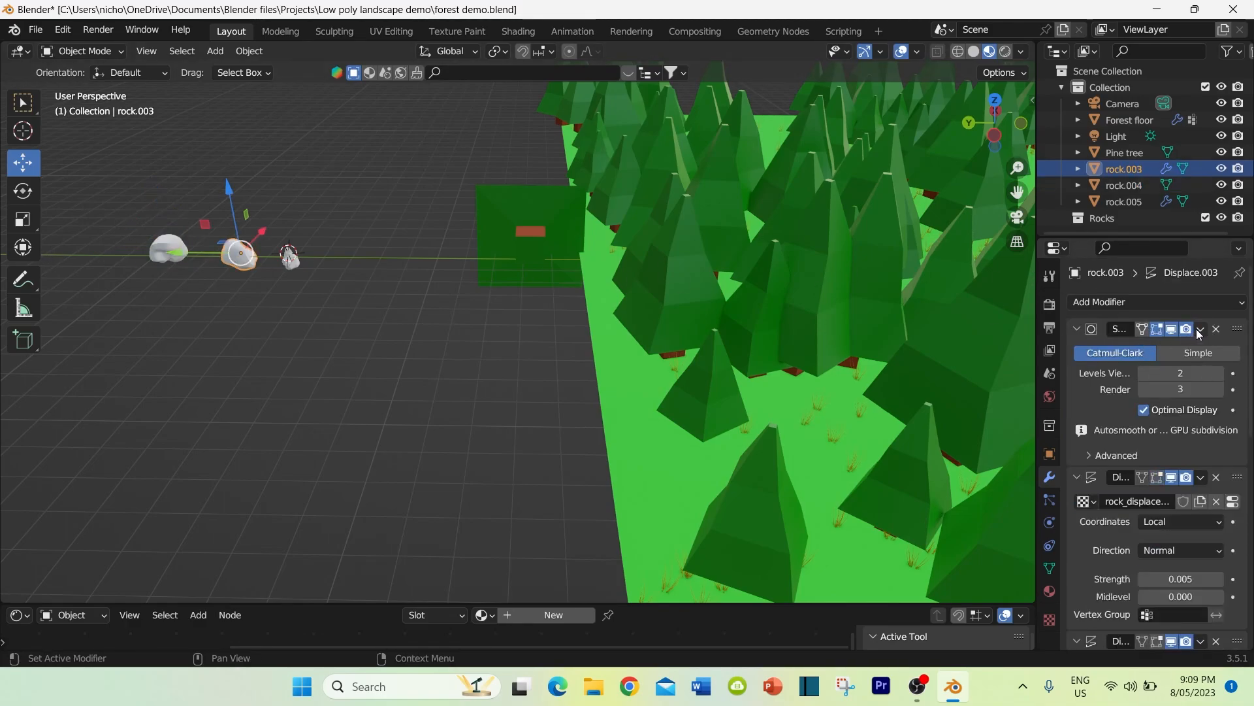
left_click(1201, 329)
left_click(1170, 347)
Step: Apply all four Displace modifiers on the middle rock, rock.003
left_click(1200, 329)
left_click(1170, 347)
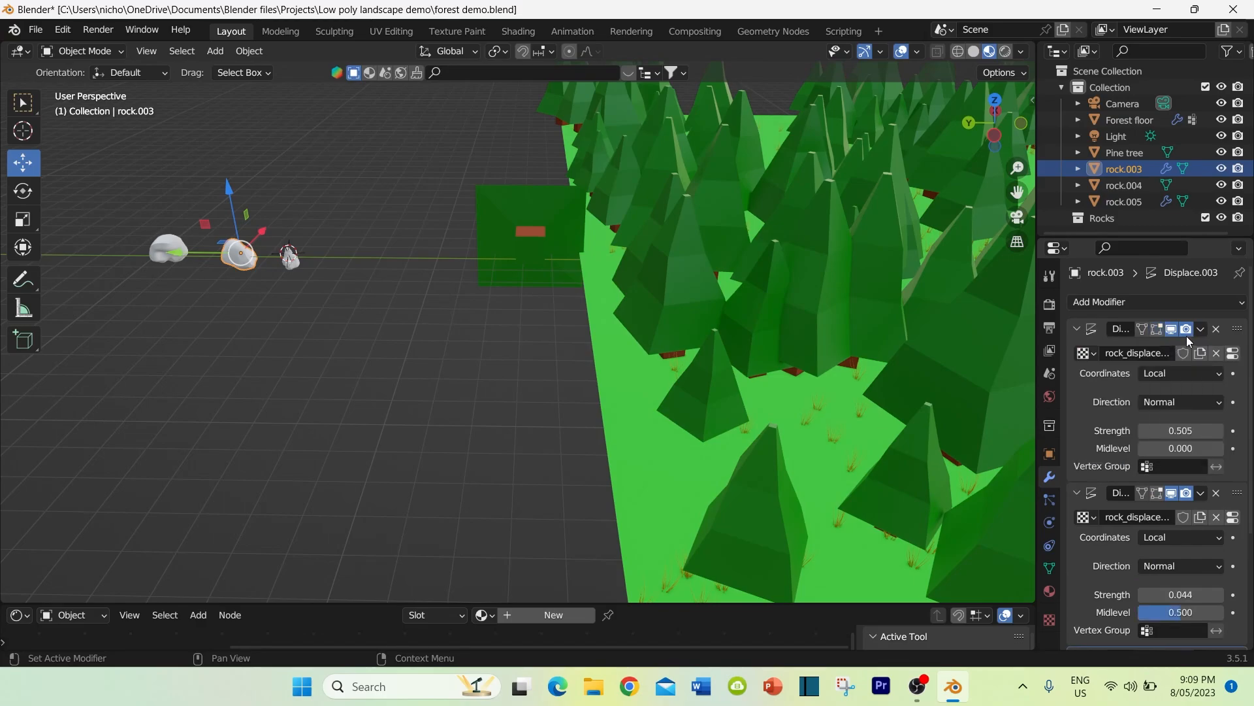
left_click(1201, 329)
left_click(1150, 346)
left_click(1201, 328)
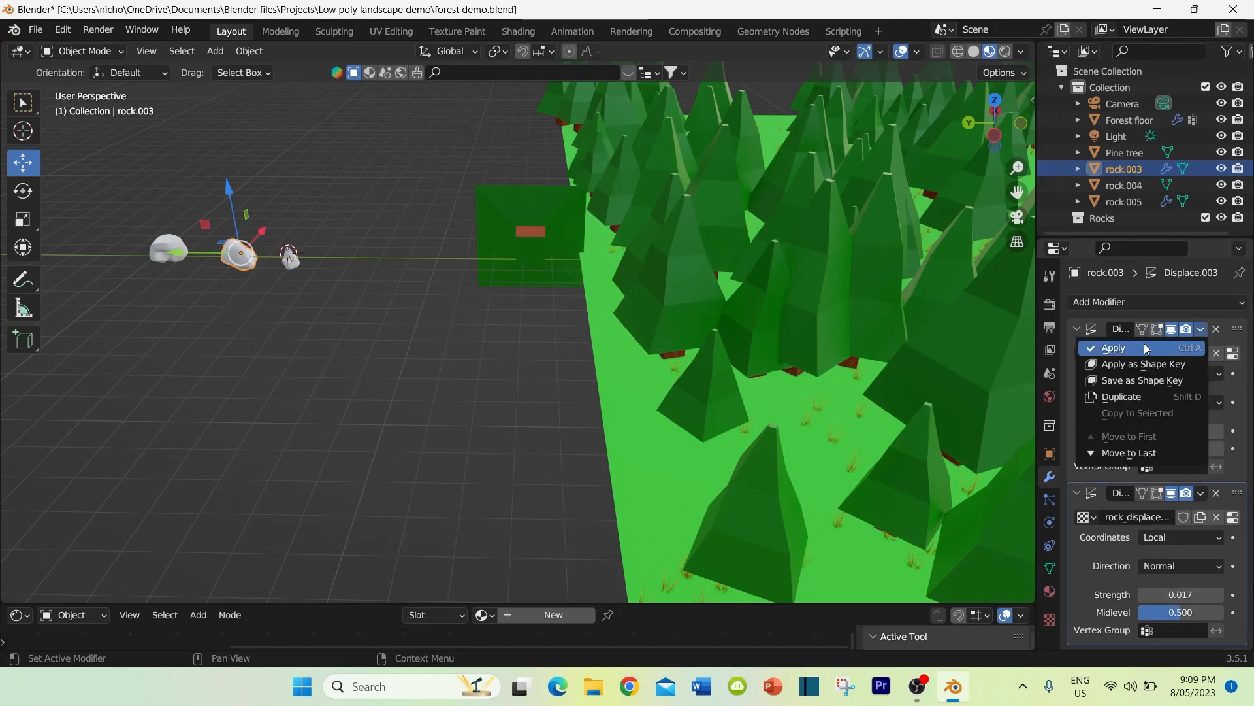
left_click(1147, 346)
left_click(1201, 329)
left_click(1150, 347)
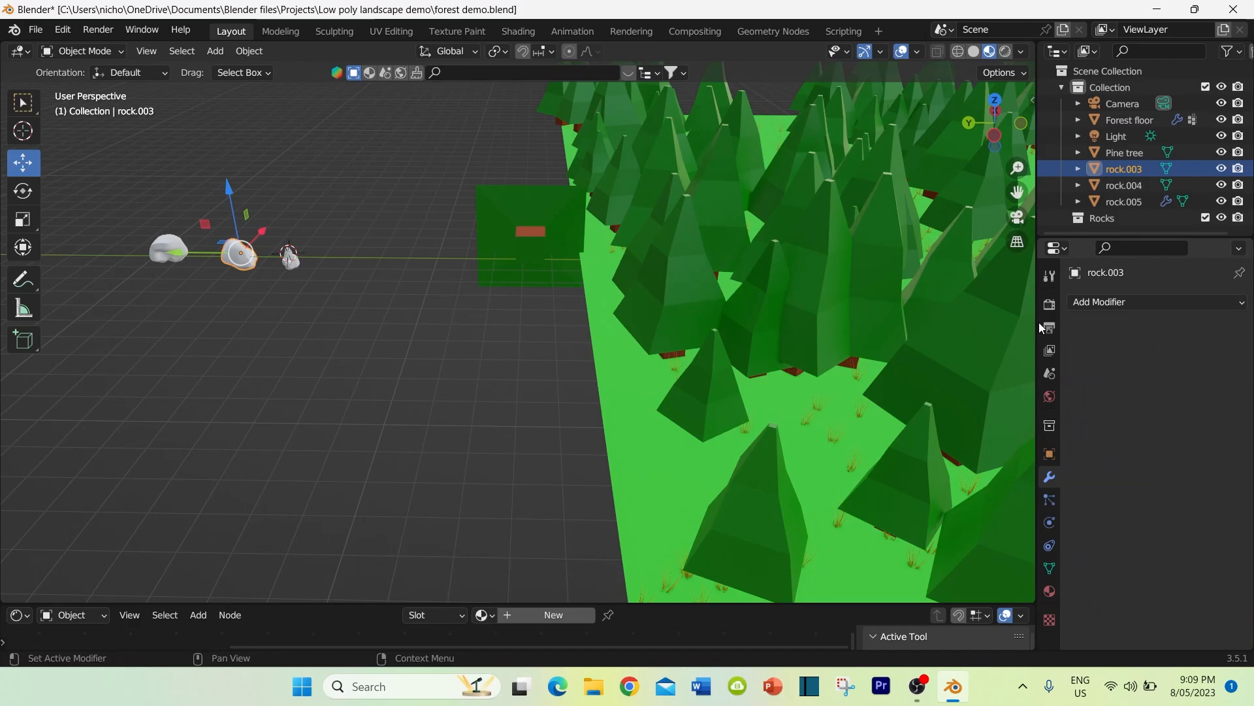
Step: Apply both Subdivision modifiers on rock.005, the rock nearest the forest floor
left_click(291, 263)
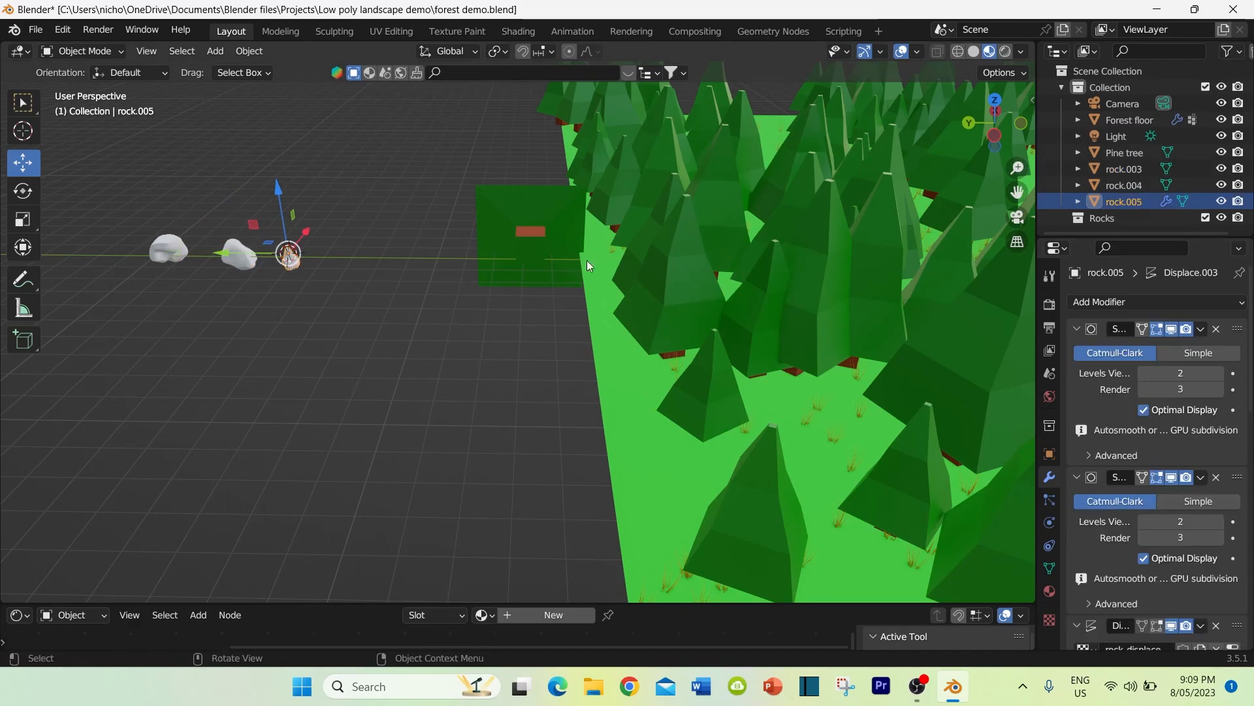
left_click(1201, 328)
left_click(1145, 344)
left_click(1201, 328)
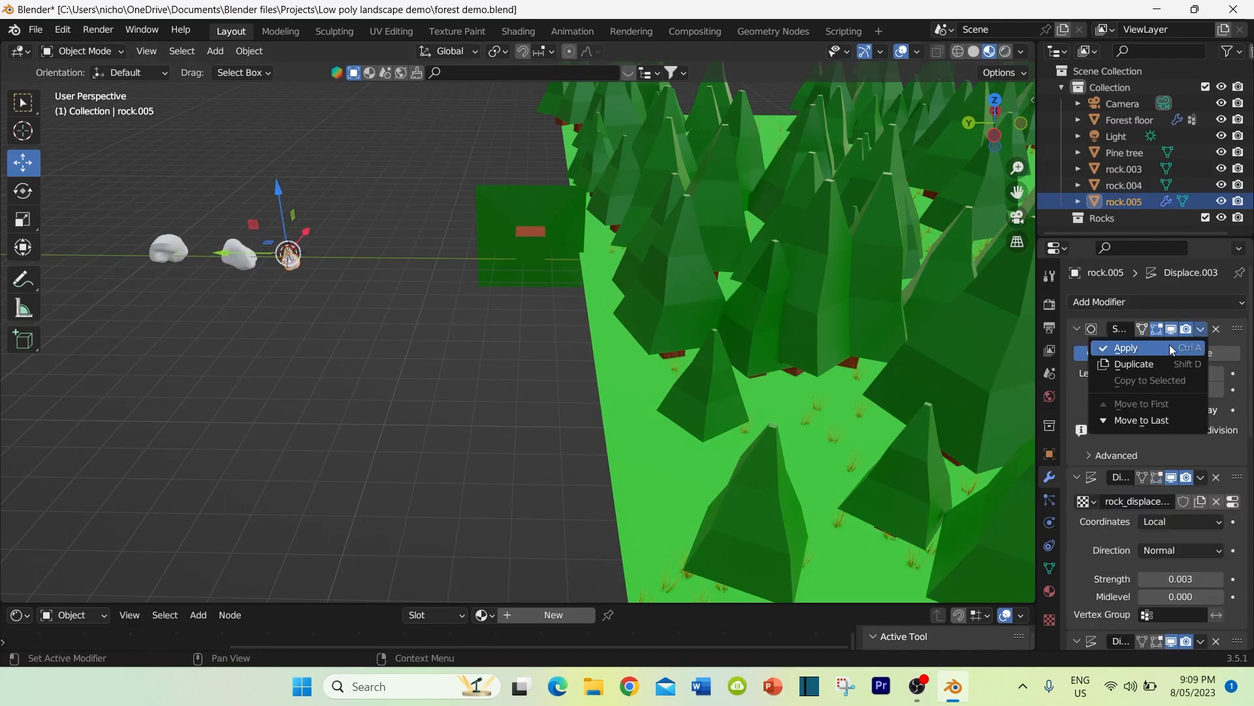
left_click(1170, 347)
Step: Apply all four Displace modifiers on rock.005, the rock nearest the forest floor
left_click(1201, 328)
left_click(1151, 347)
left_click(1201, 328)
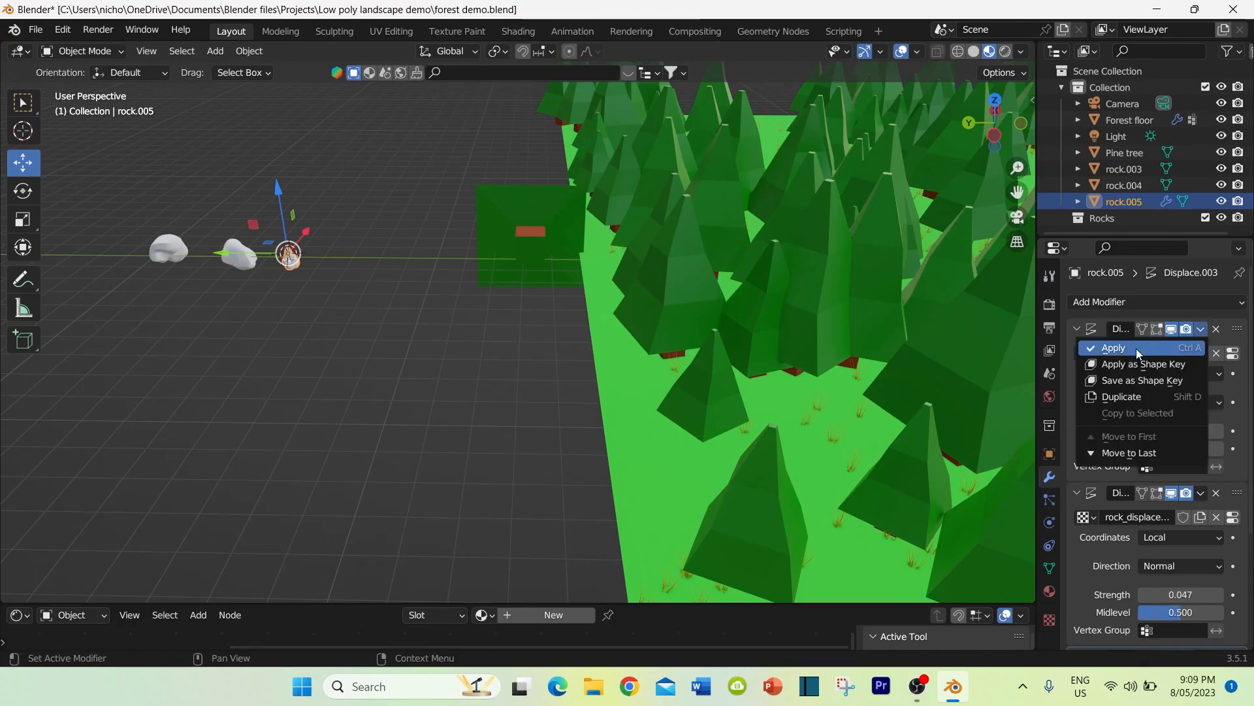
left_click(1136, 348)
left_click(1200, 328)
left_click(1134, 351)
left_click(1200, 329)
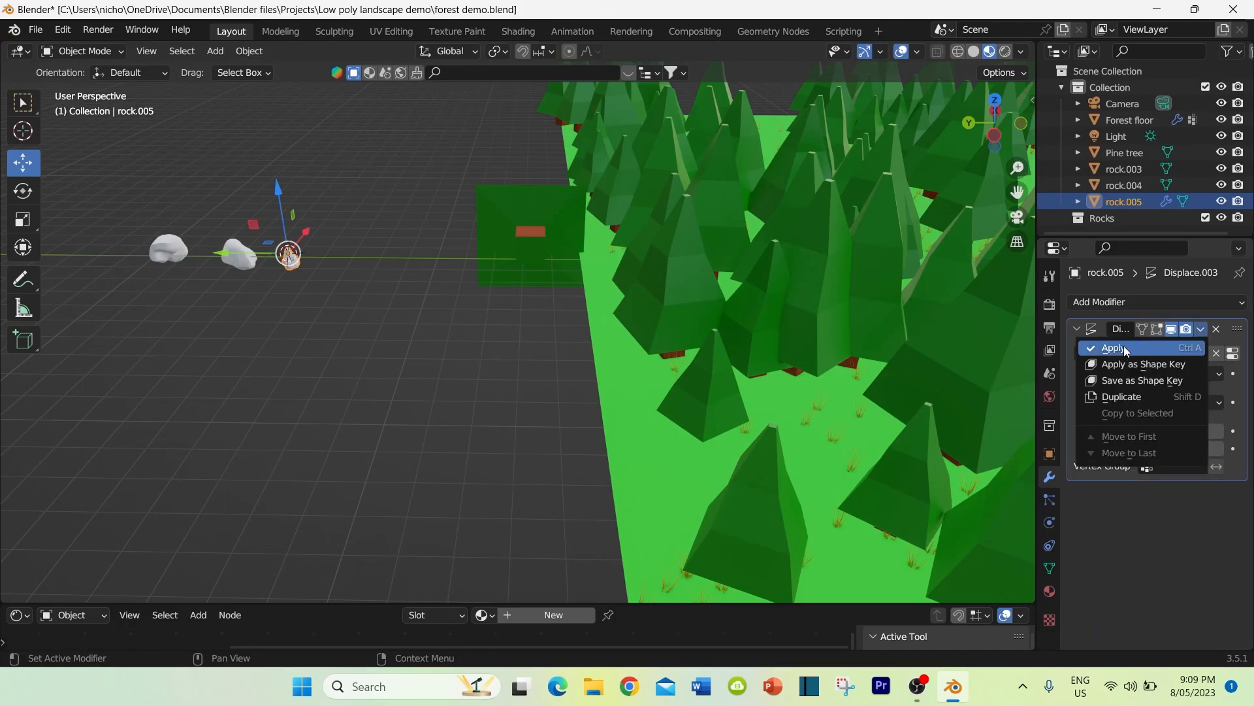
left_click(1125, 351)
Step: Move the three generated rocks into the existing Rocks collection and widen the Outliner and Properties area
middle_click_drag(204, 303, 213, 310)
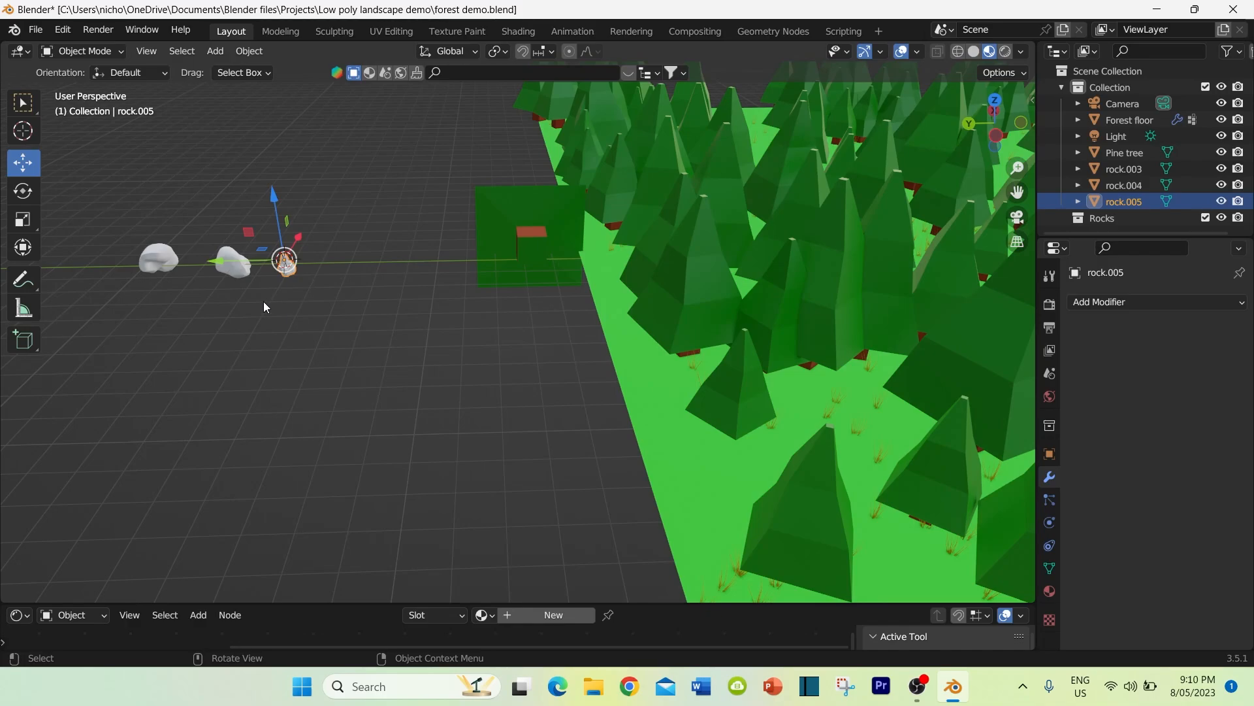
middle_click_drag(264, 302, 319, 300, "shift")
left_click_drag(163, 219, 377, 315)
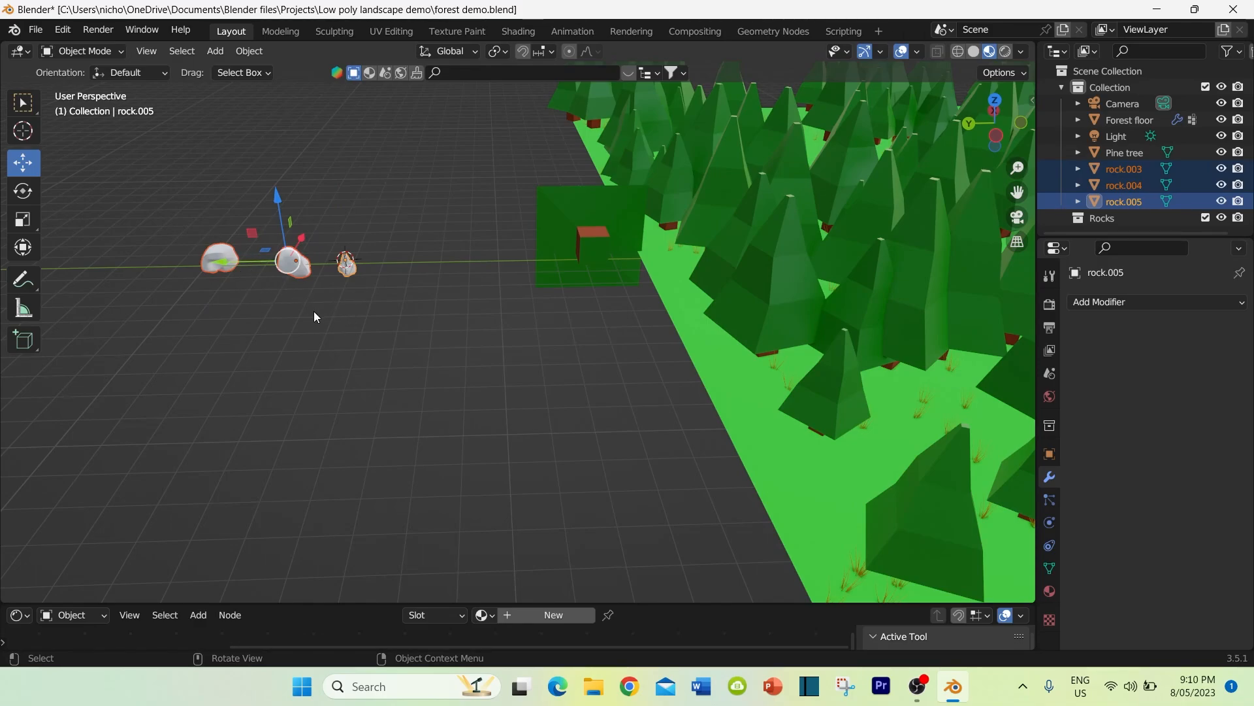
key("m")
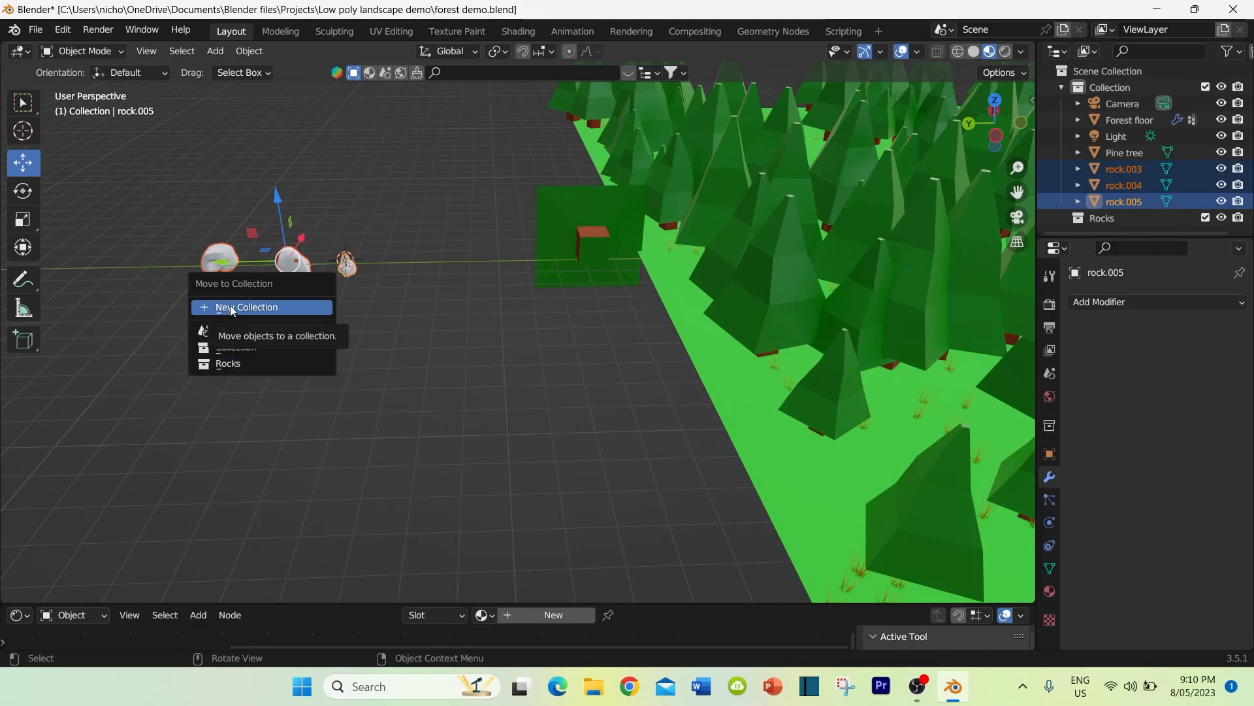
left_click(225, 362)
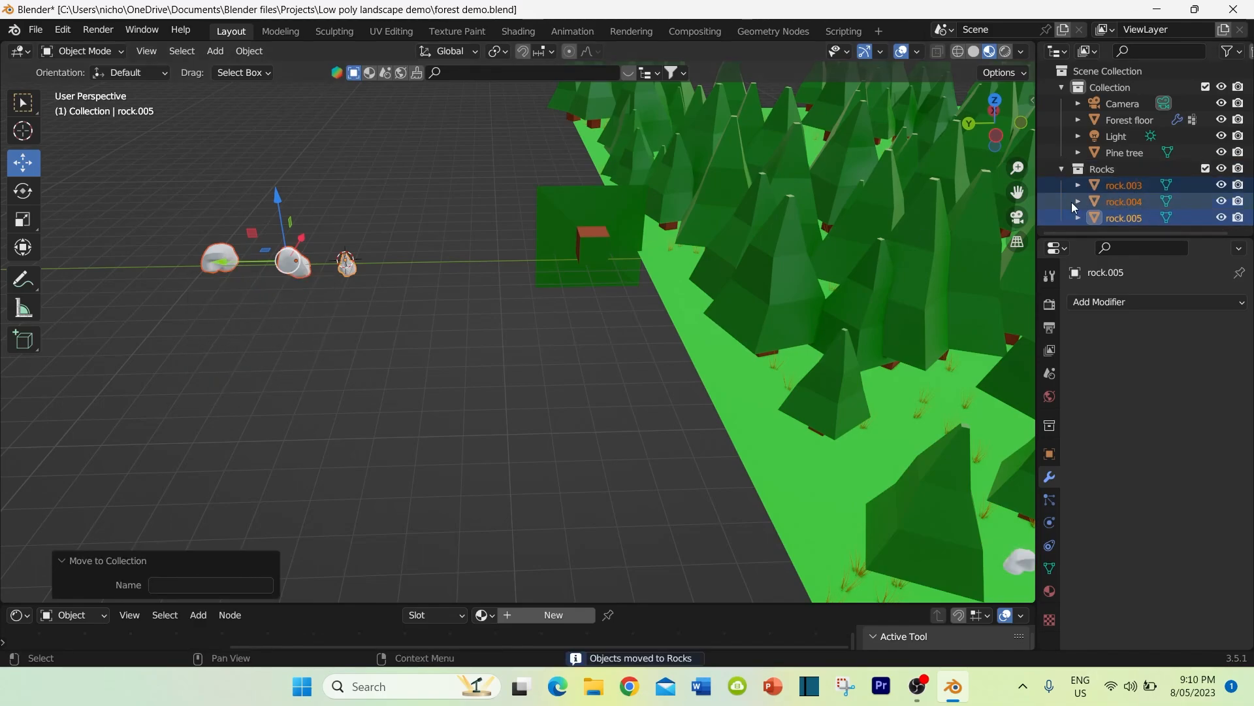
left_click_drag(1034, 200, 954, 196)
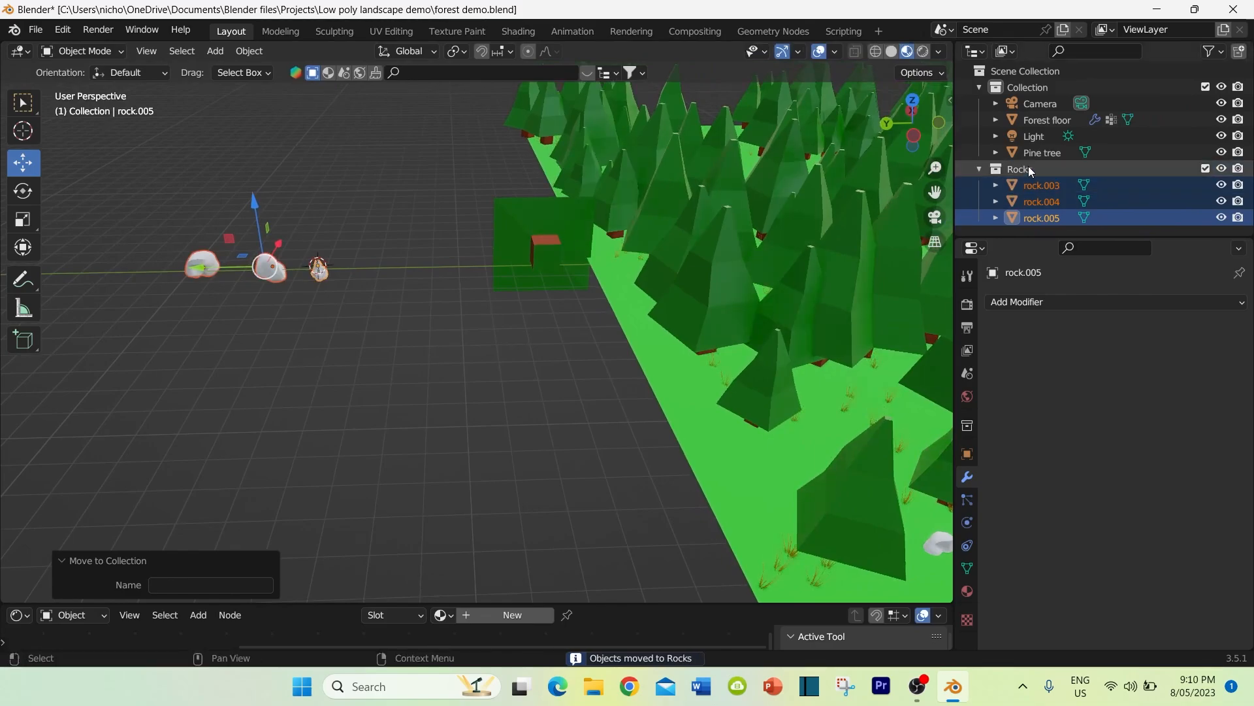
left_click(1006, 88)
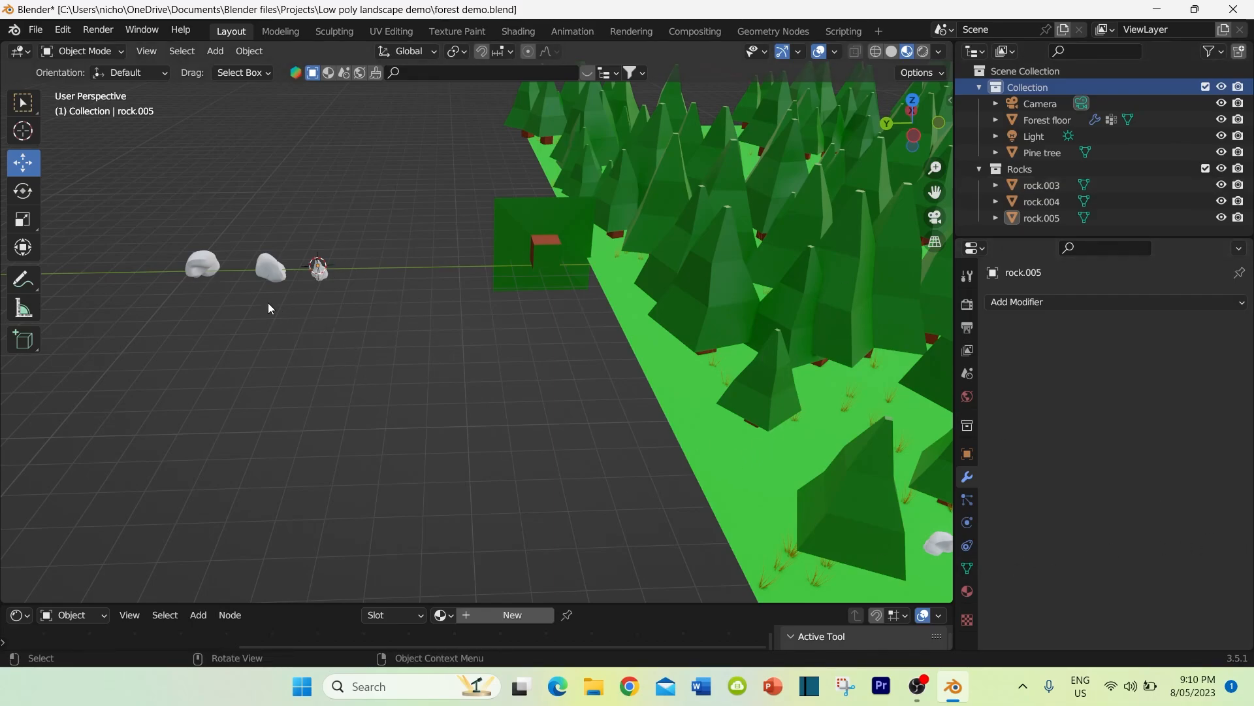
Step: Add a material slot to rock.004, the rock farthest from the forest floor, and assign the existing rocks material
left_click(203, 266)
left_click(269, 270)
left_click(318, 268)
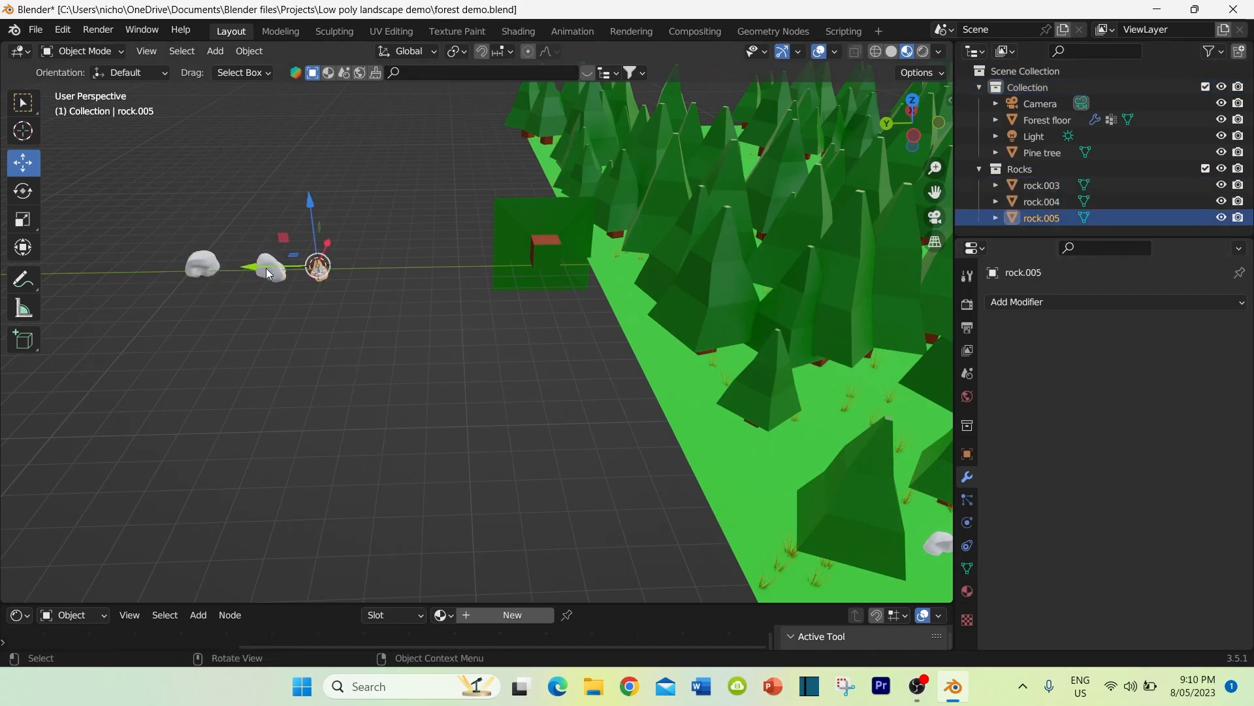
left_click(201, 267)
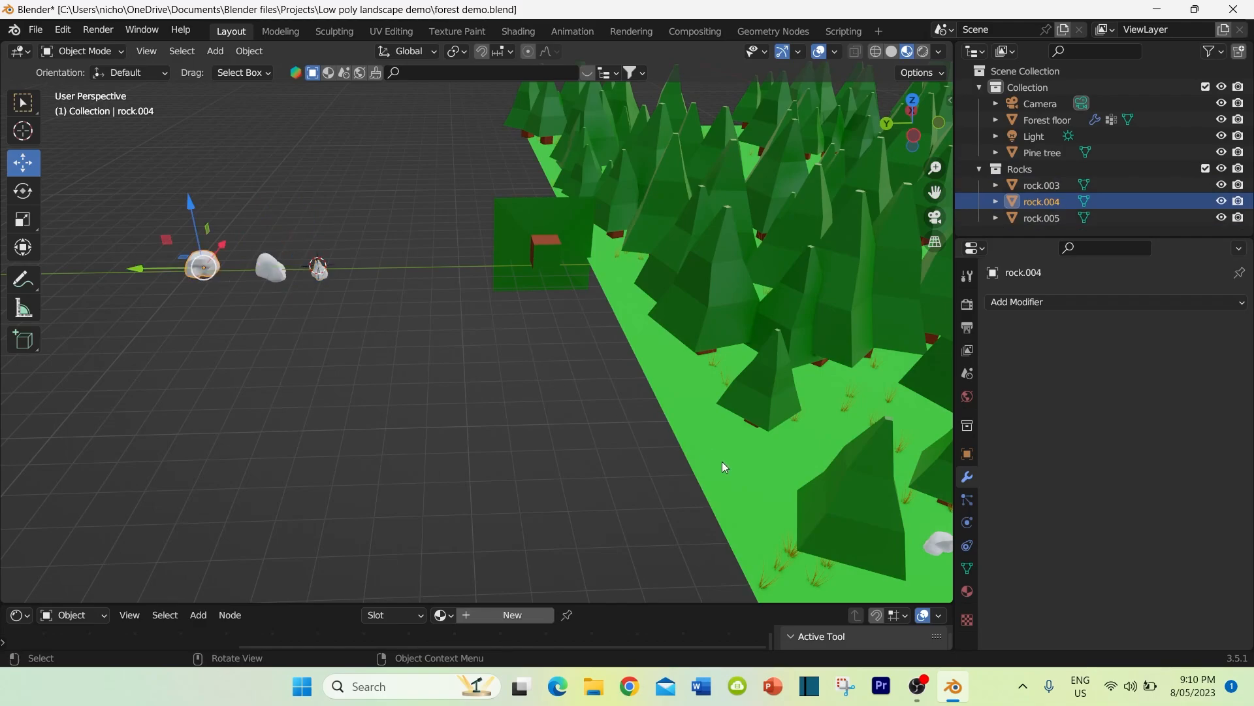
left_click(967, 591)
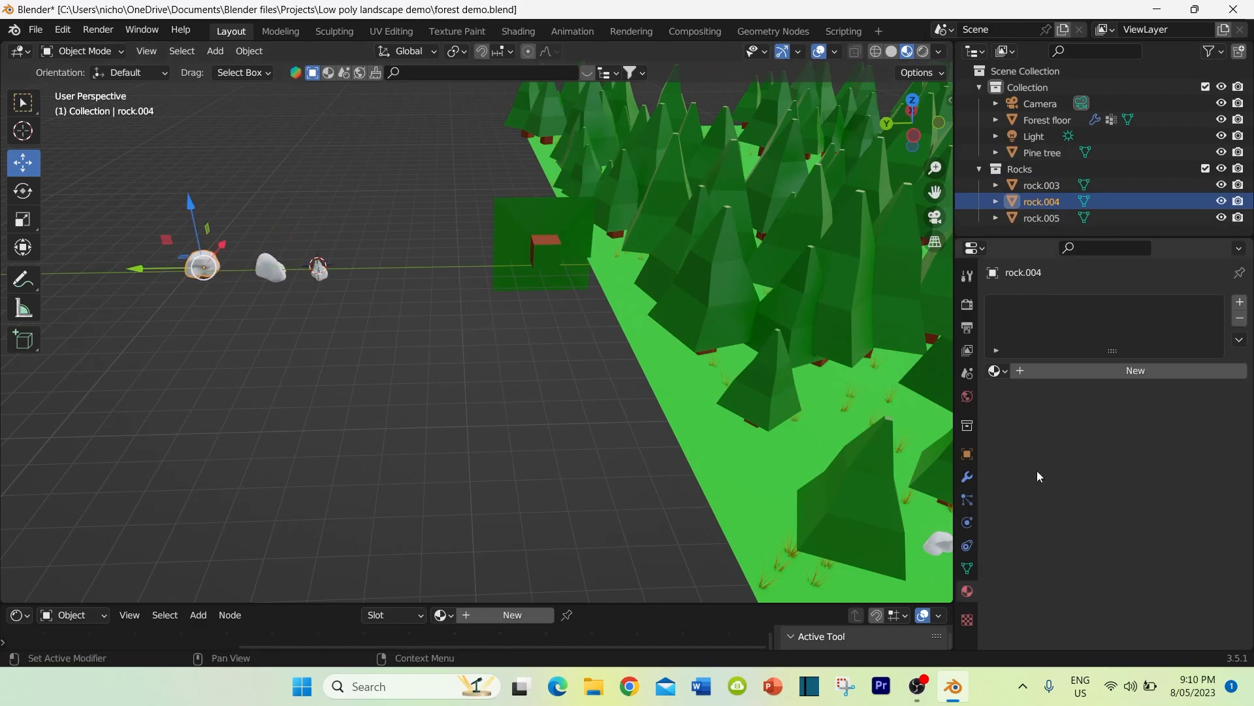
left_click(1083, 372)
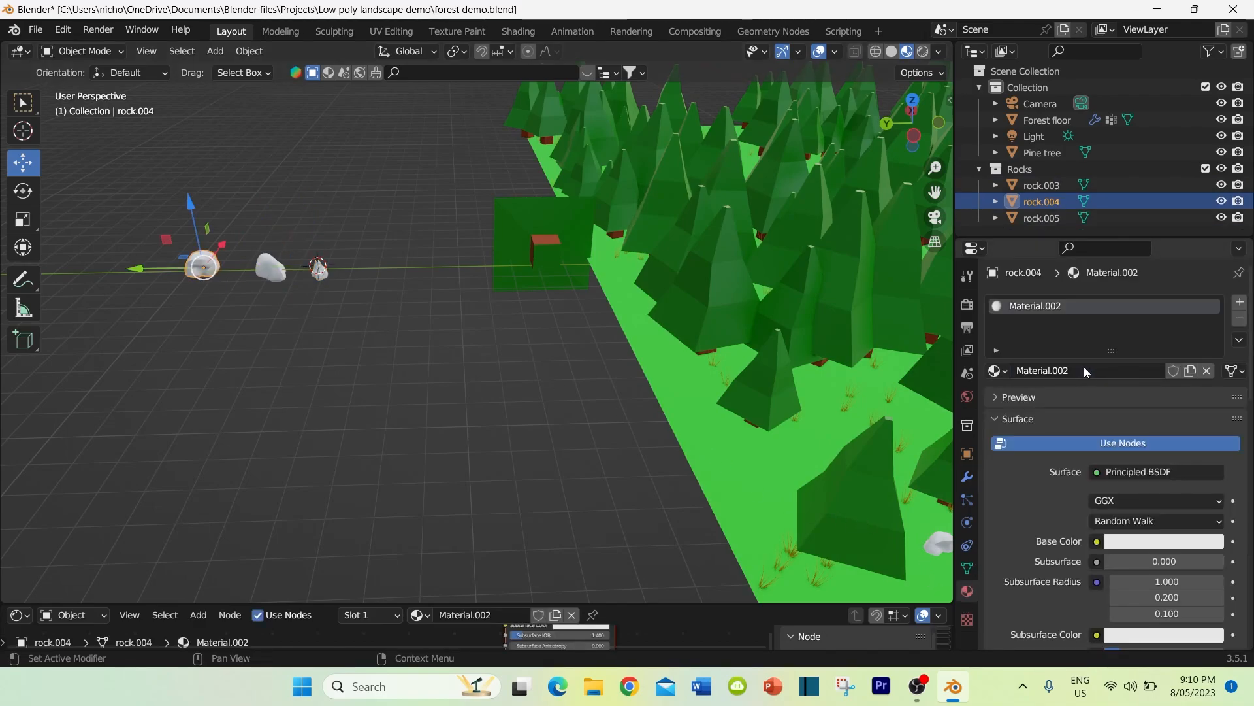
left_click(998, 371)
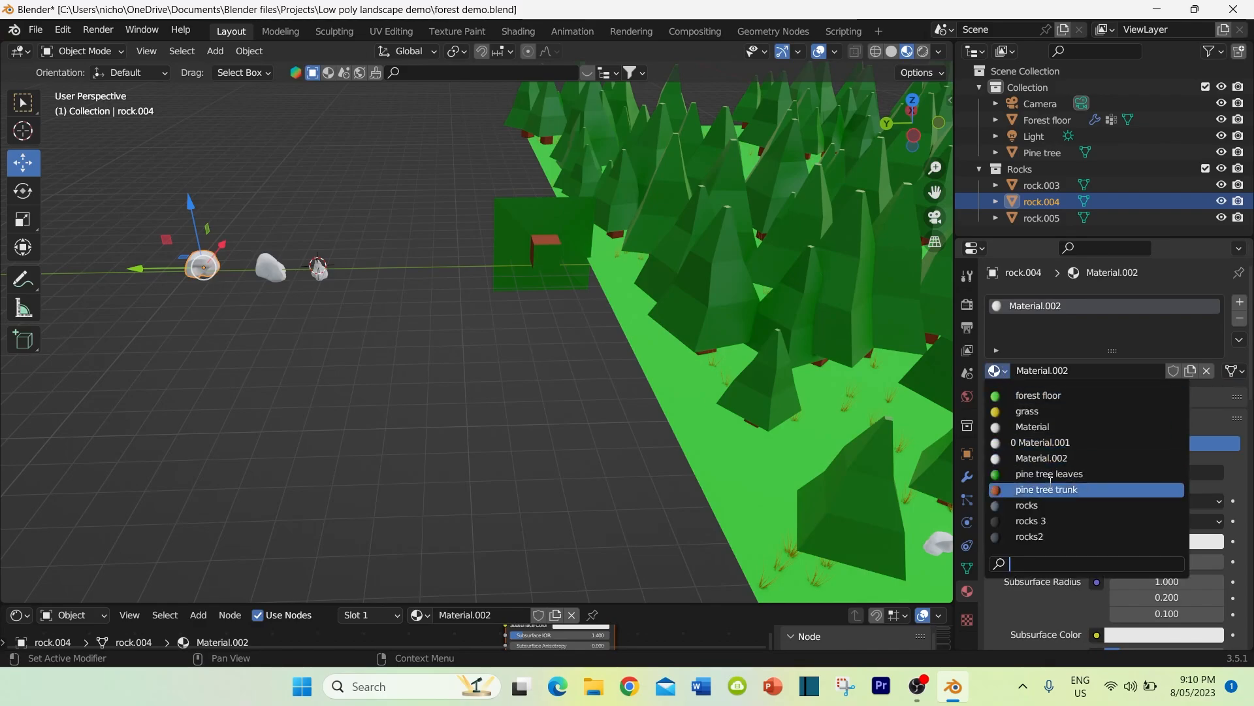
left_click(1027, 505)
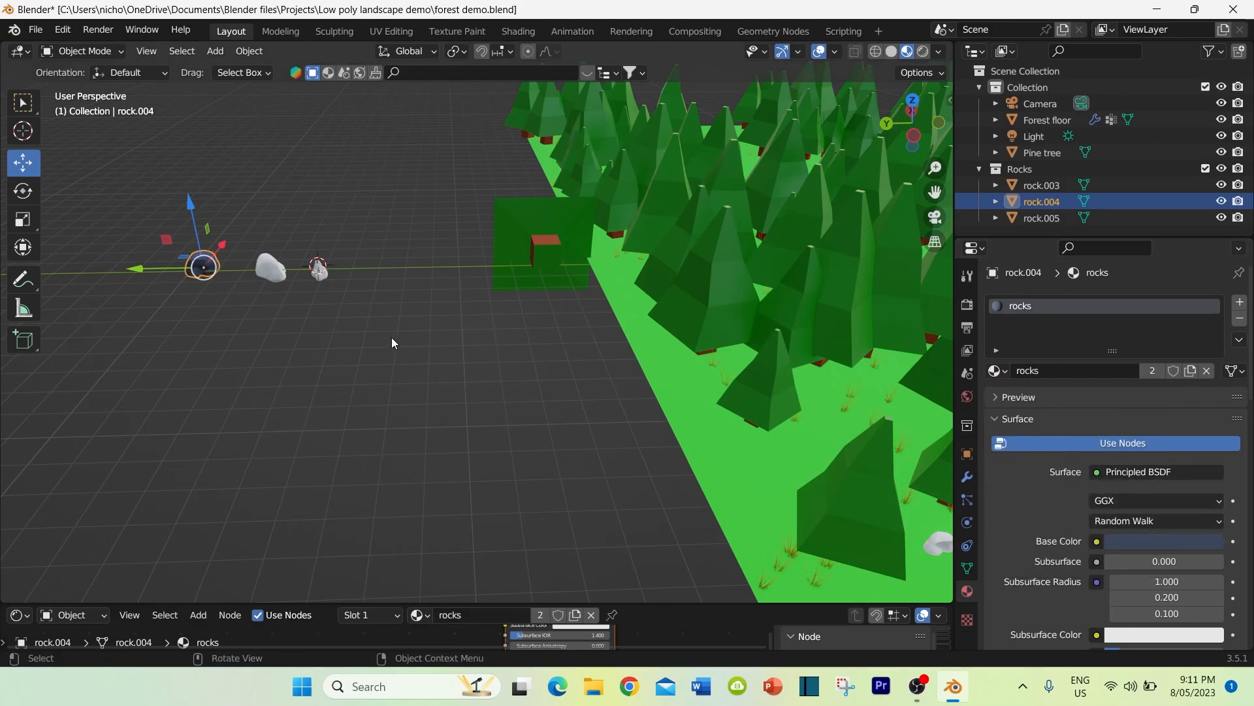
Step: Assign the existing rocks2 material to the middle rock, rock.003, and the rocks 3 material to rock.005
left_click(268, 274)
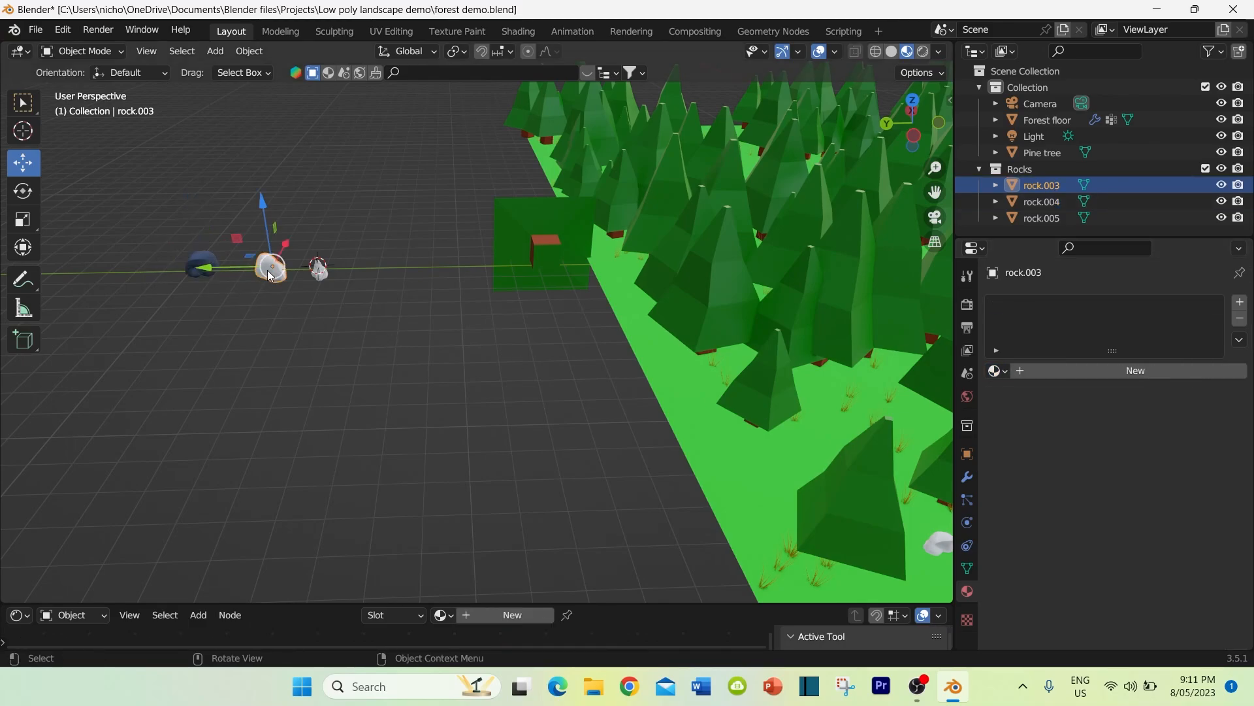
left_click(1003, 372)
left_click(1024, 535)
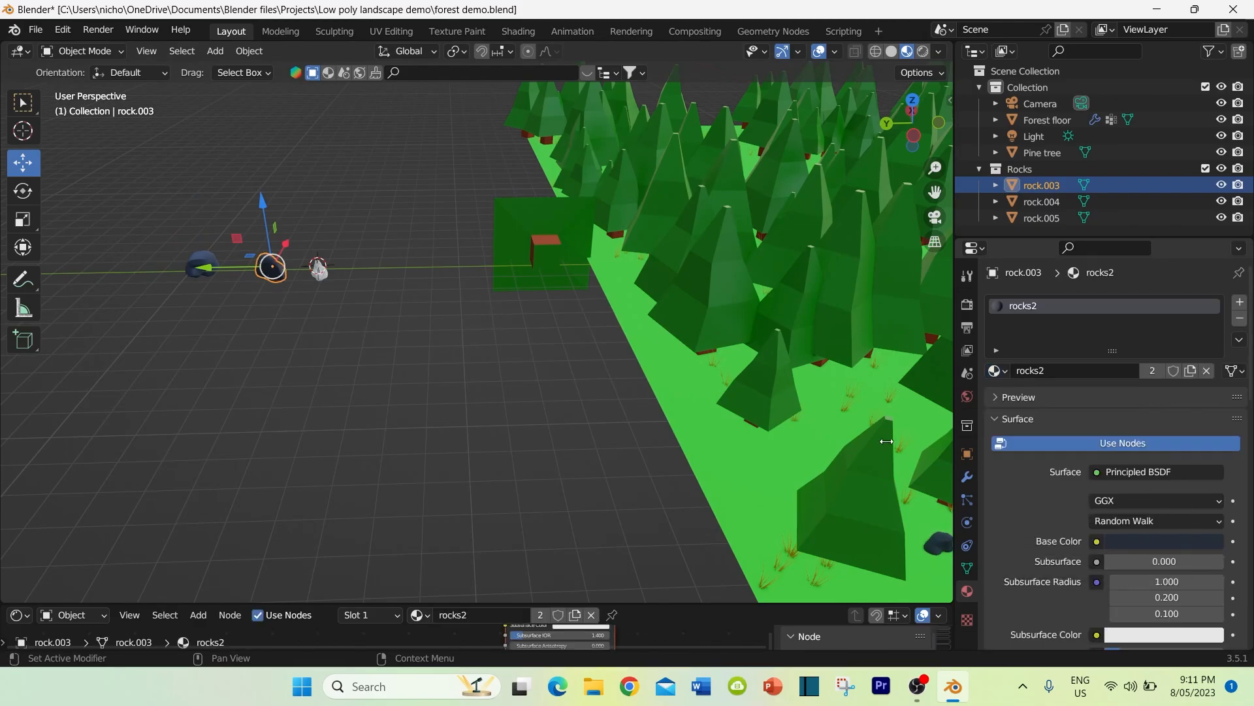
left_click(319, 269)
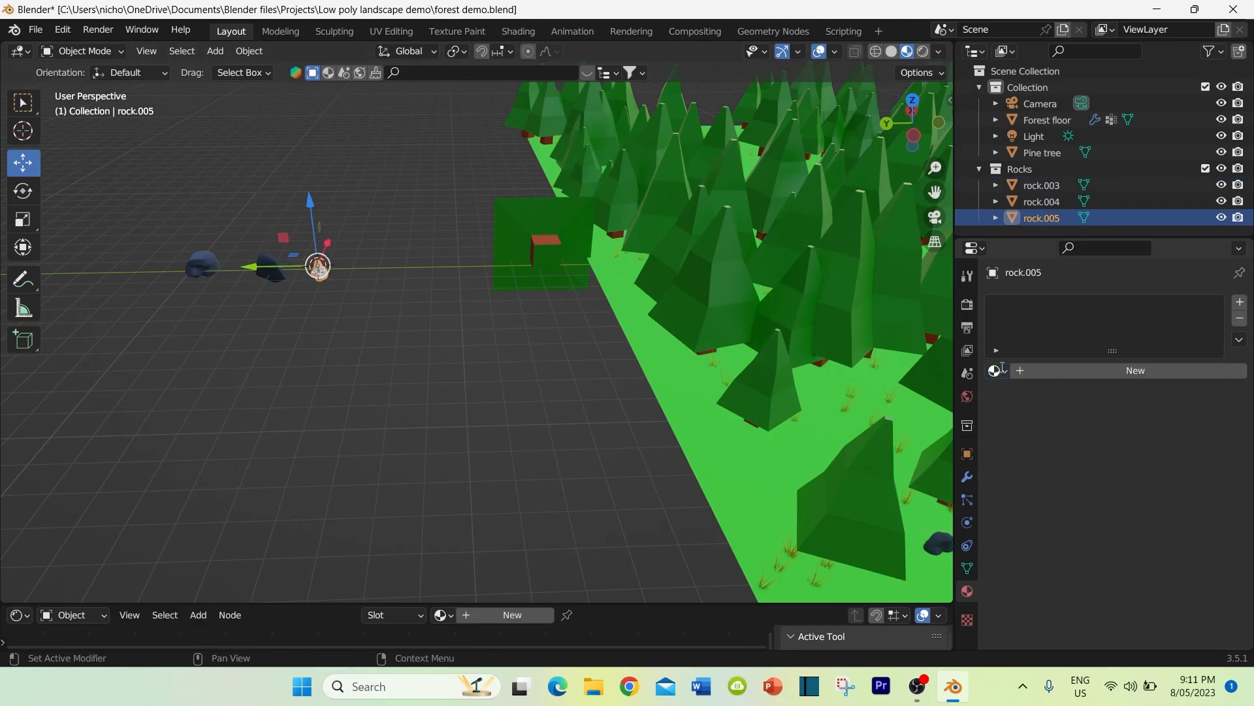
left_click(1003, 370)
left_click(1049, 520)
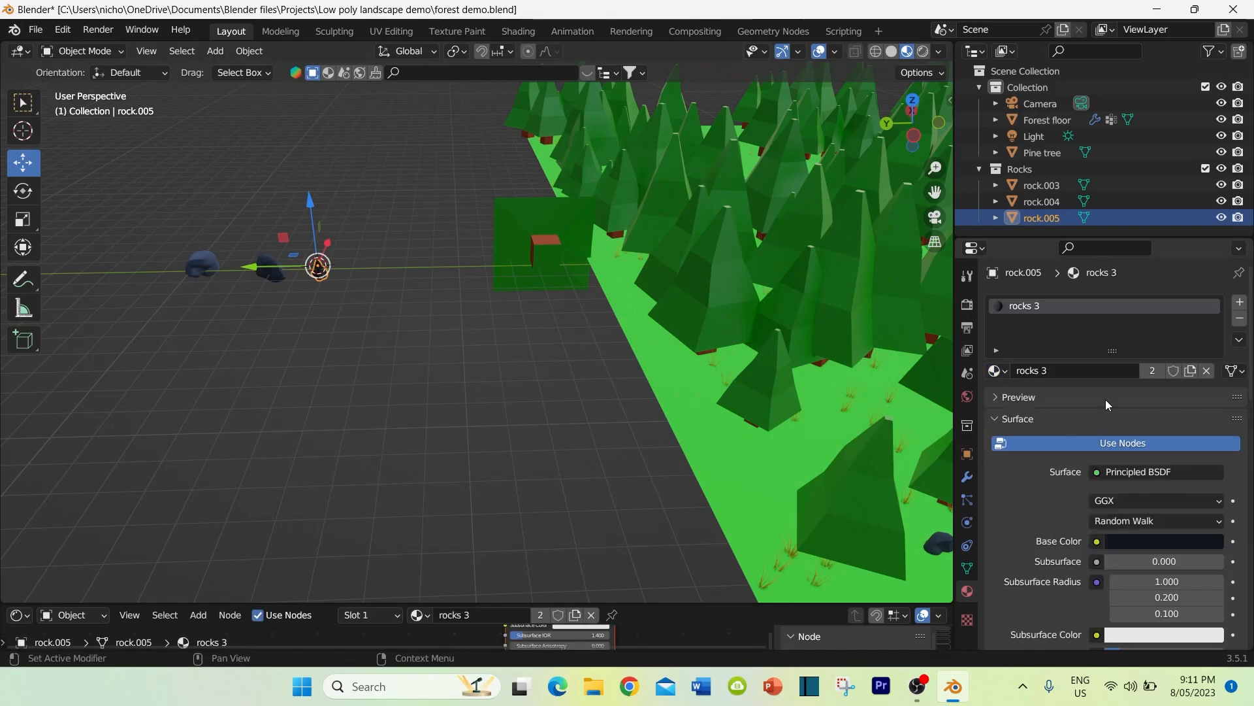
Step: Examine the materials on rock.004 and rock.003 and the rocks scattered along the path on the forest floor
left_click(218, 270)
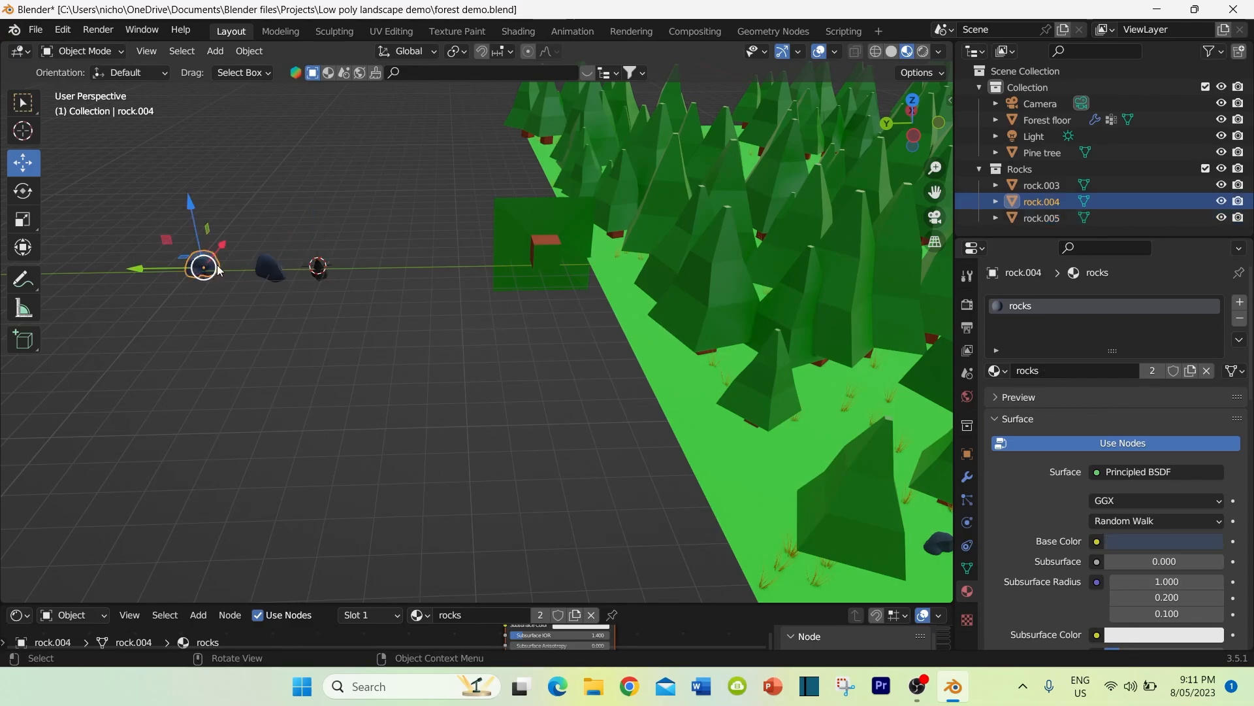
left_click(266, 270)
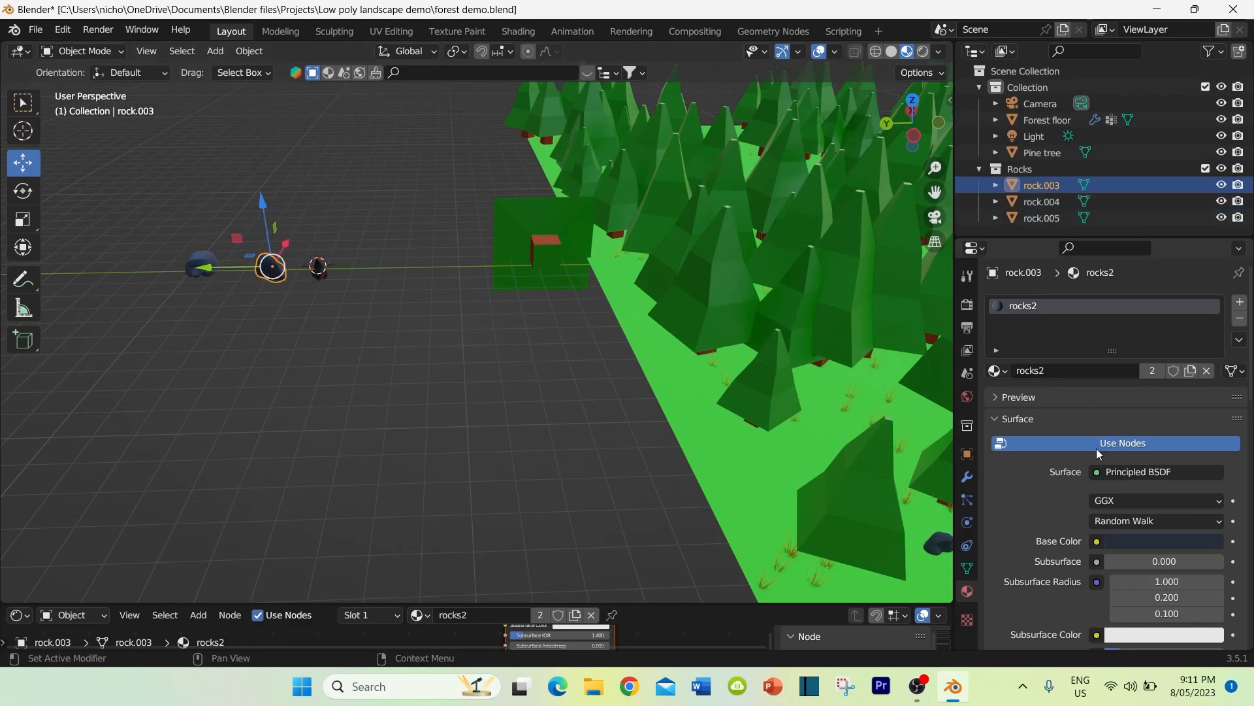
scroll(1041, 465, "down", 8)
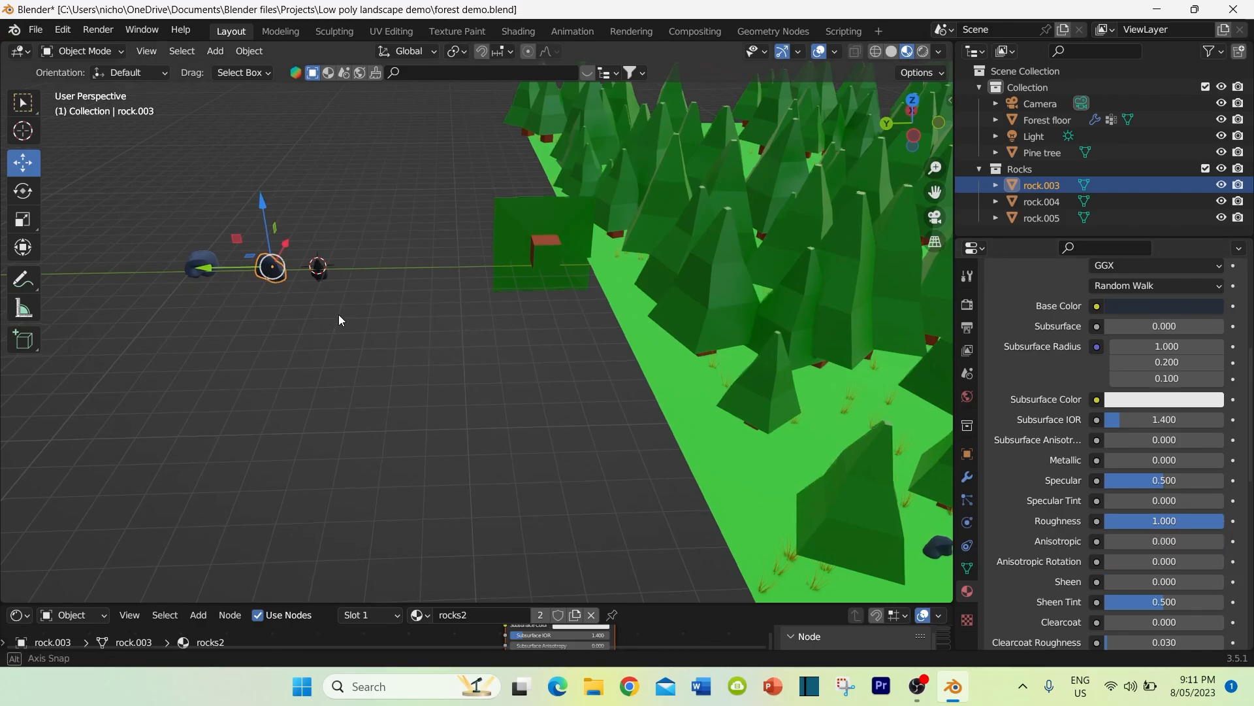
middle_click_drag(339, 314, 250, 320)
left_click(249, 315)
scroll(267, 347, "up", 2)
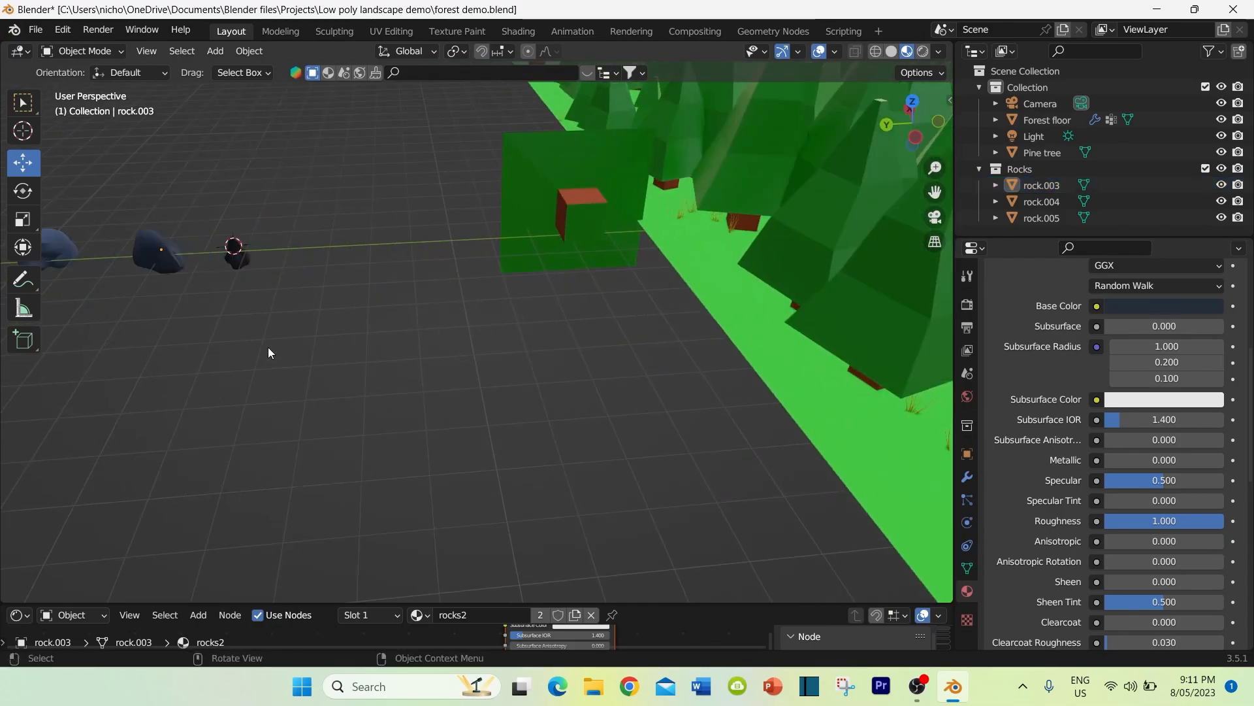
scroll(261, 335, "down", 3)
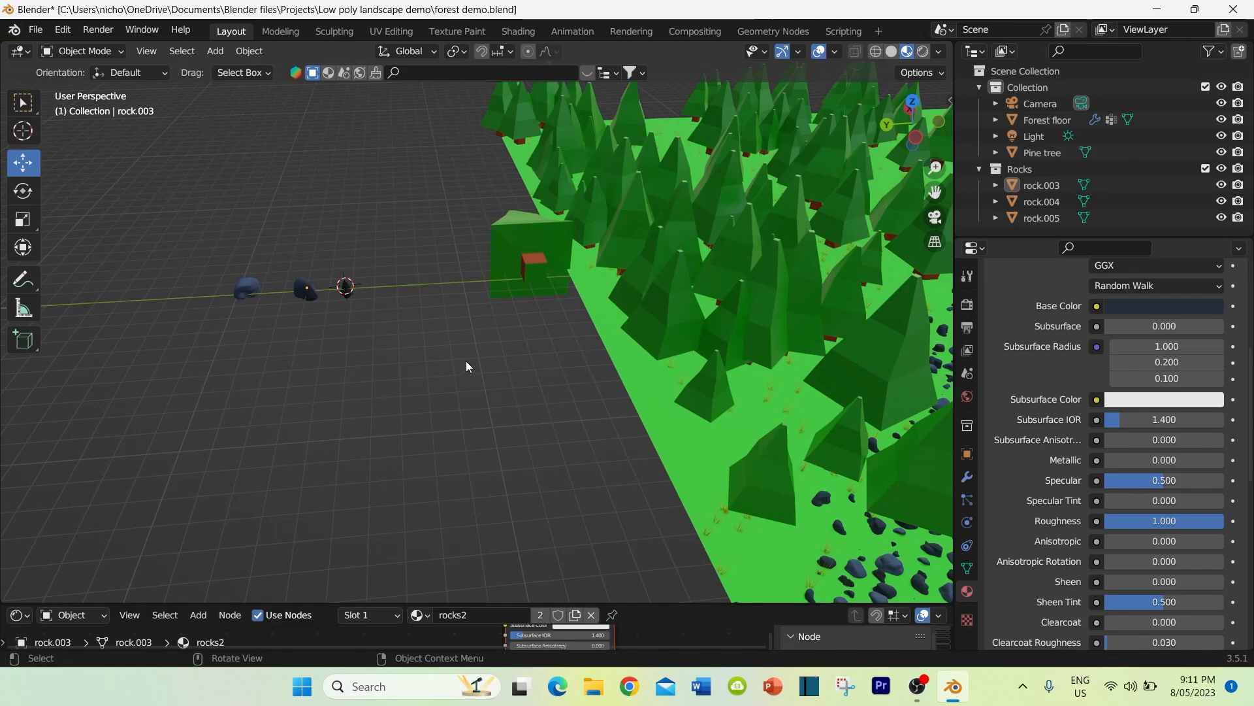
middle_click_drag(465, 367, 304, 350)
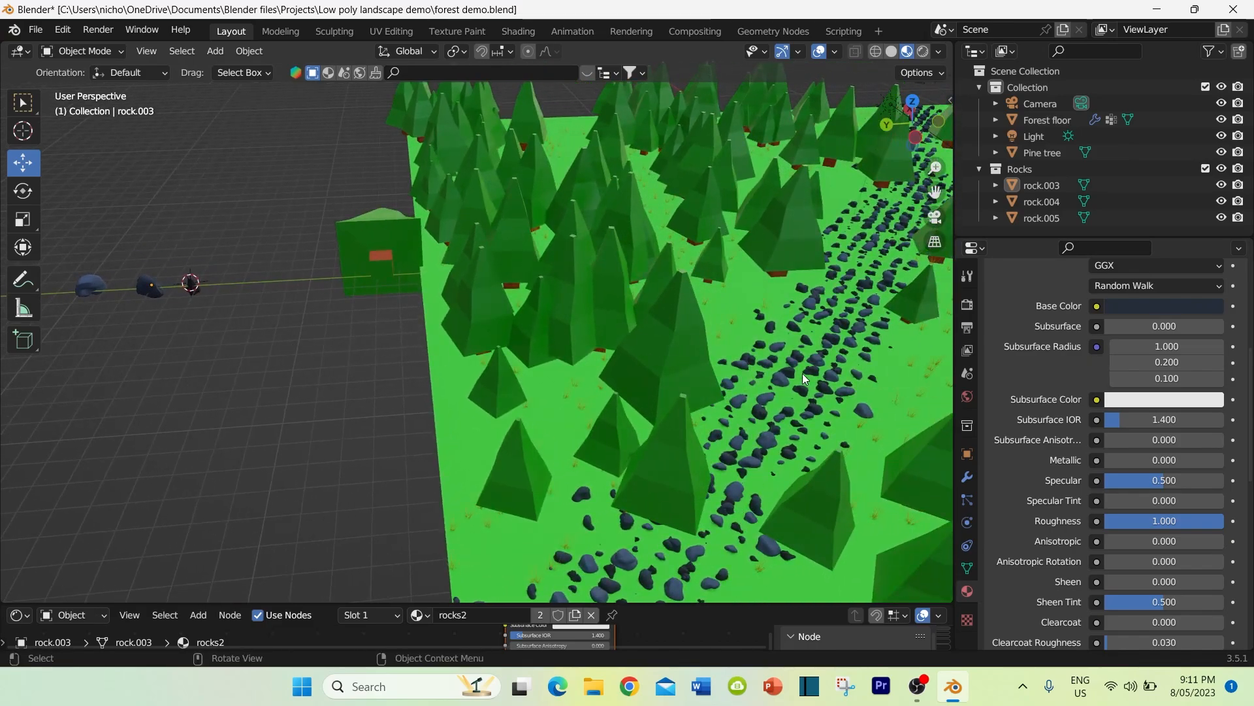
Step: Remove the path particle system, ParticleSystem.002, from the forest floor
left_click(967, 500)
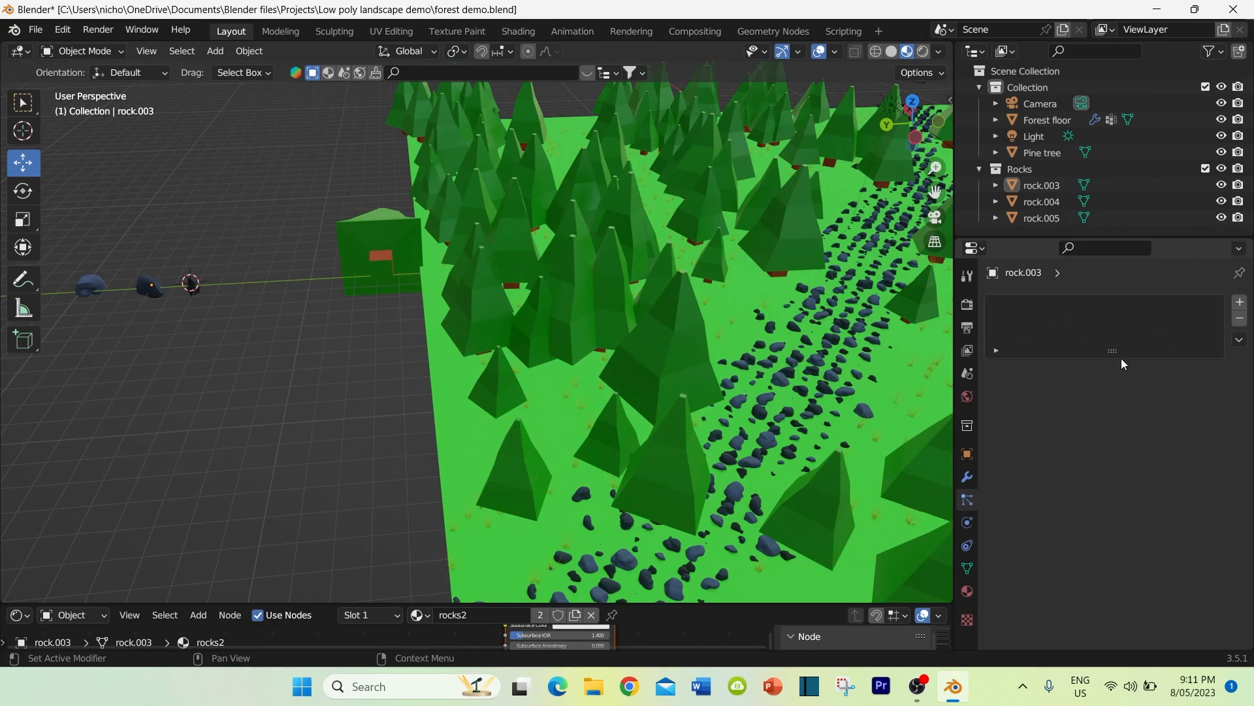
left_click(776, 428)
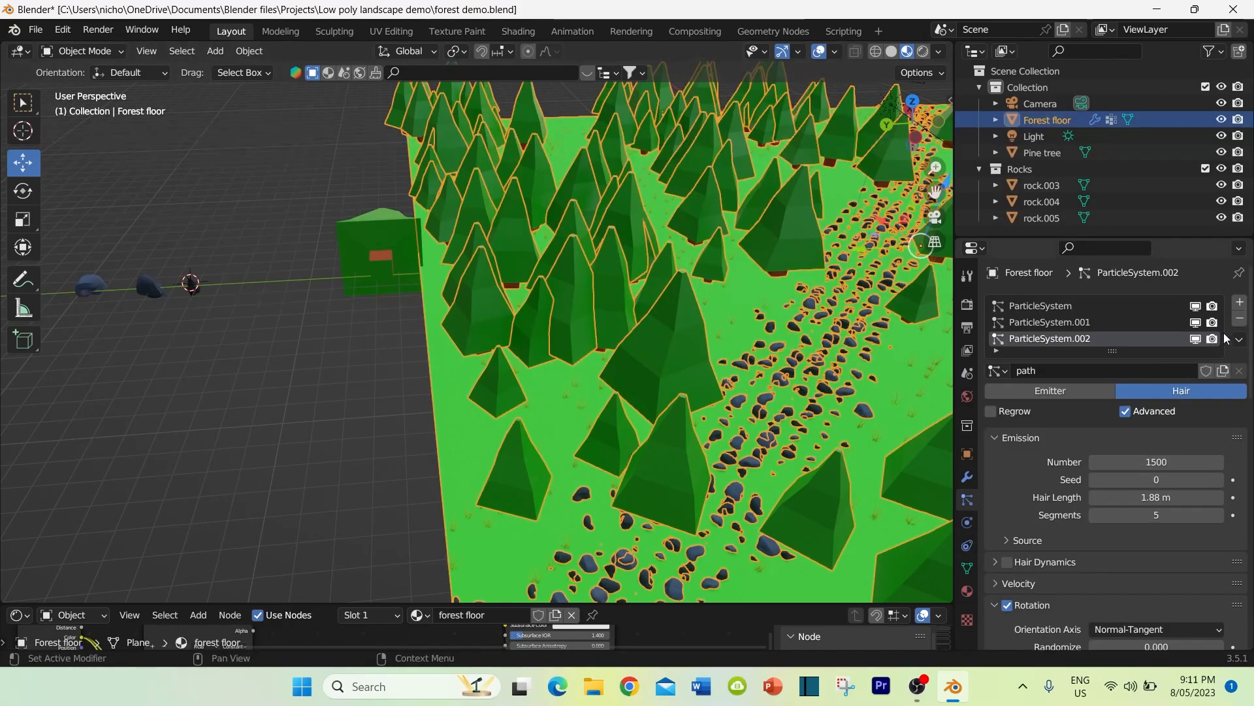
left_click(1241, 321)
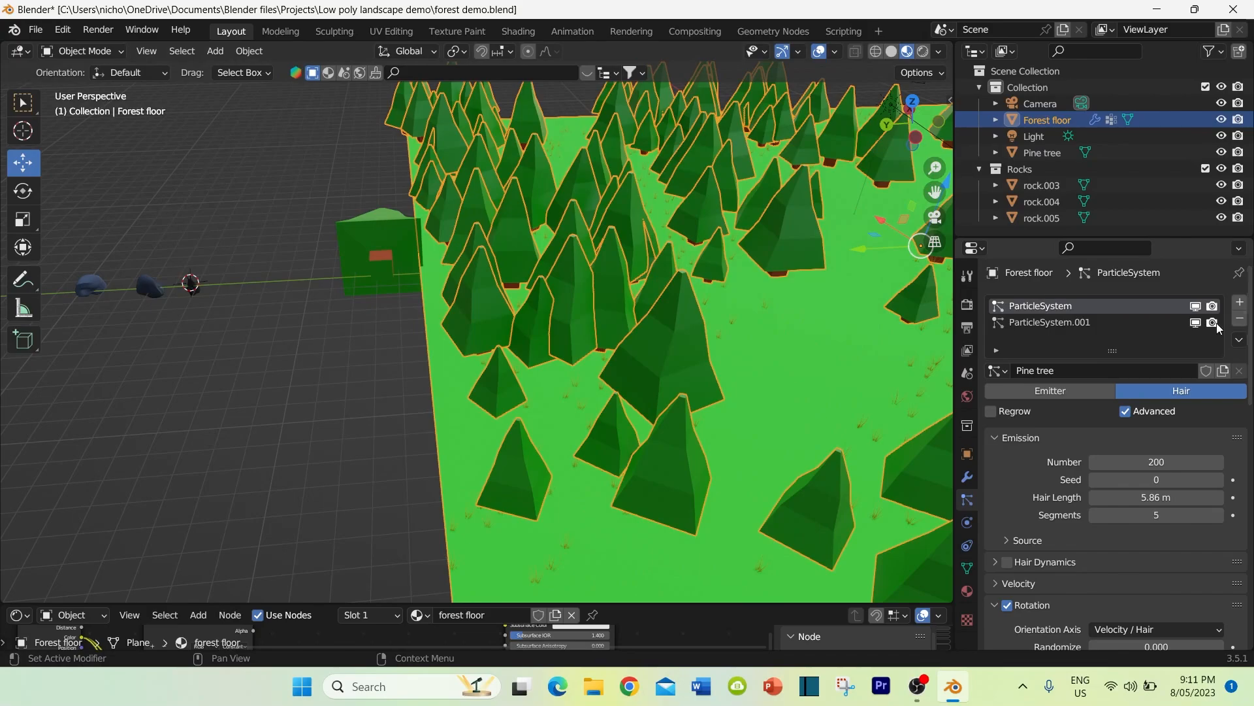
Step: Switch the forest floor from Object Mode to Weight Paint mode
middle_click_drag(633, 425, 781, 359)
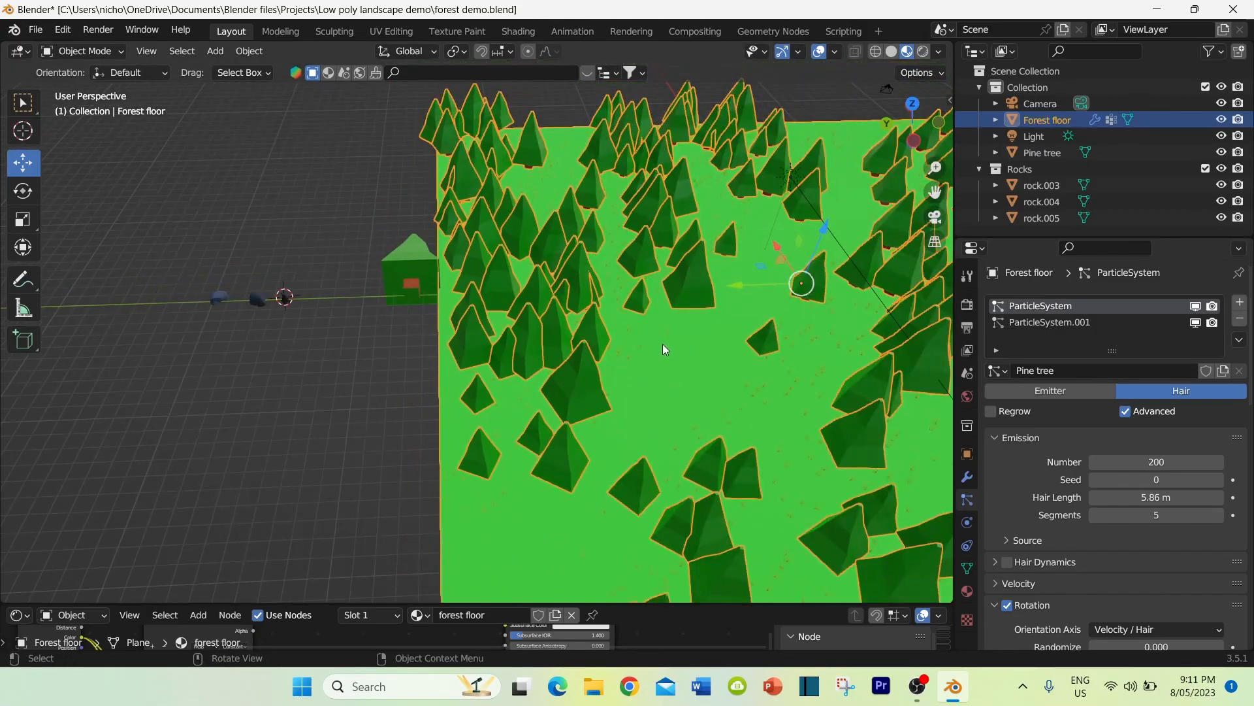
middle_click_drag(696, 335, 605, 315, "shift")
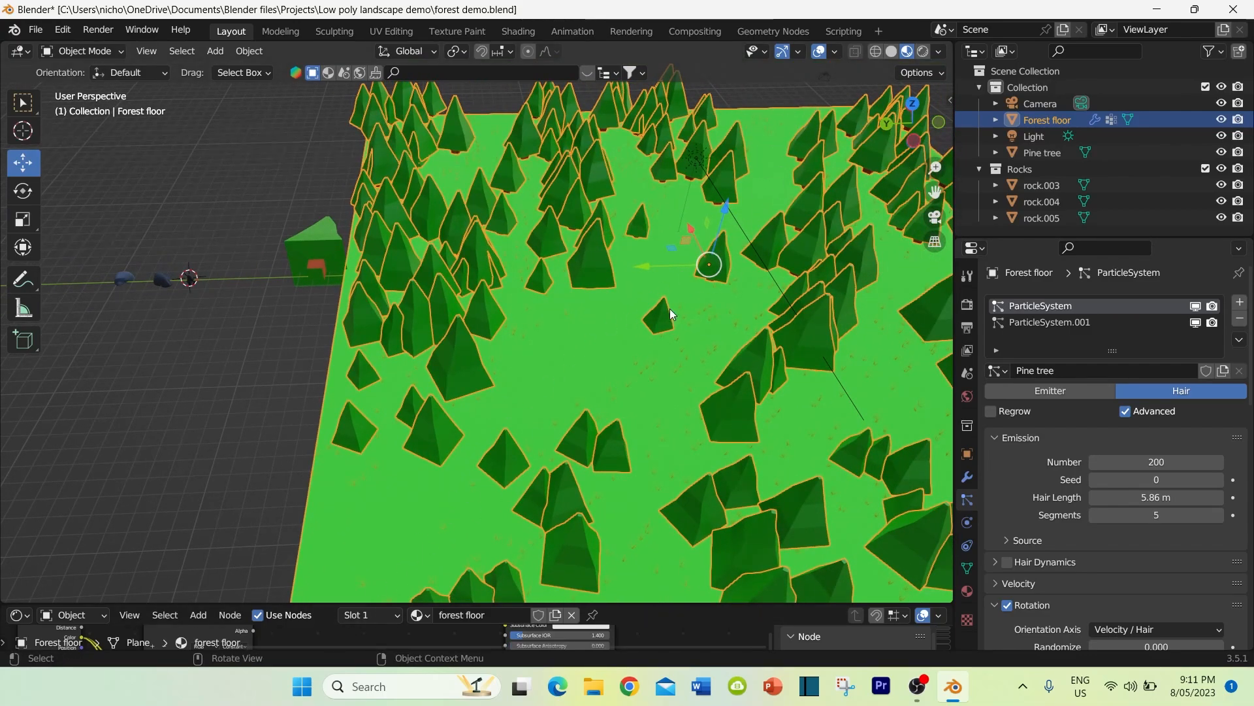
middle_click_drag(625, 336, 525, 308, "shift")
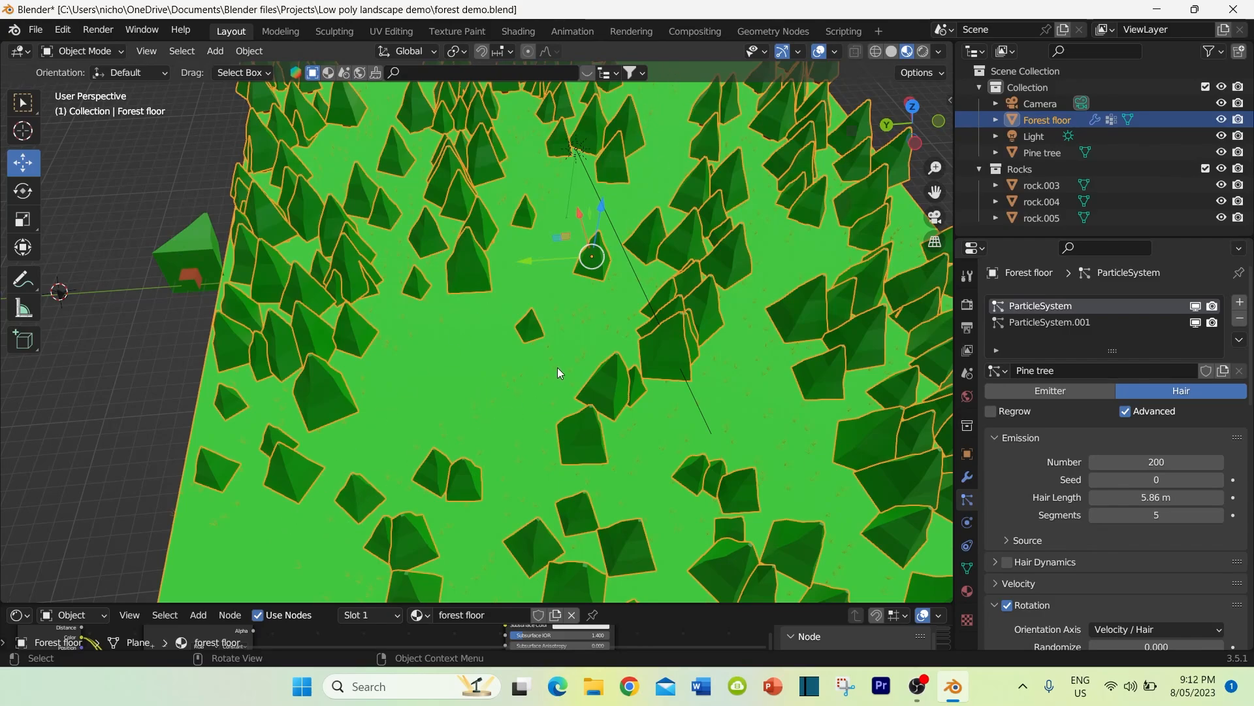
scroll(558, 373, "down", 5)
middle_click_drag(558, 373, 535, 413)
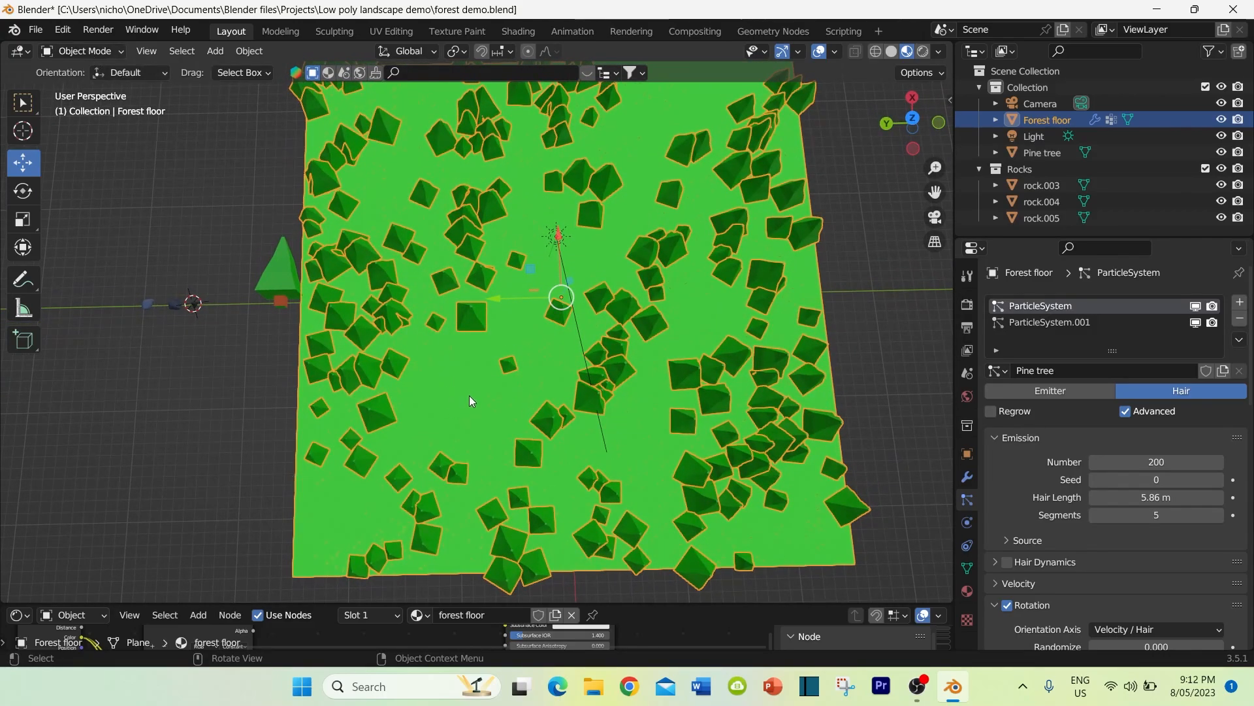
left_click(79, 49)
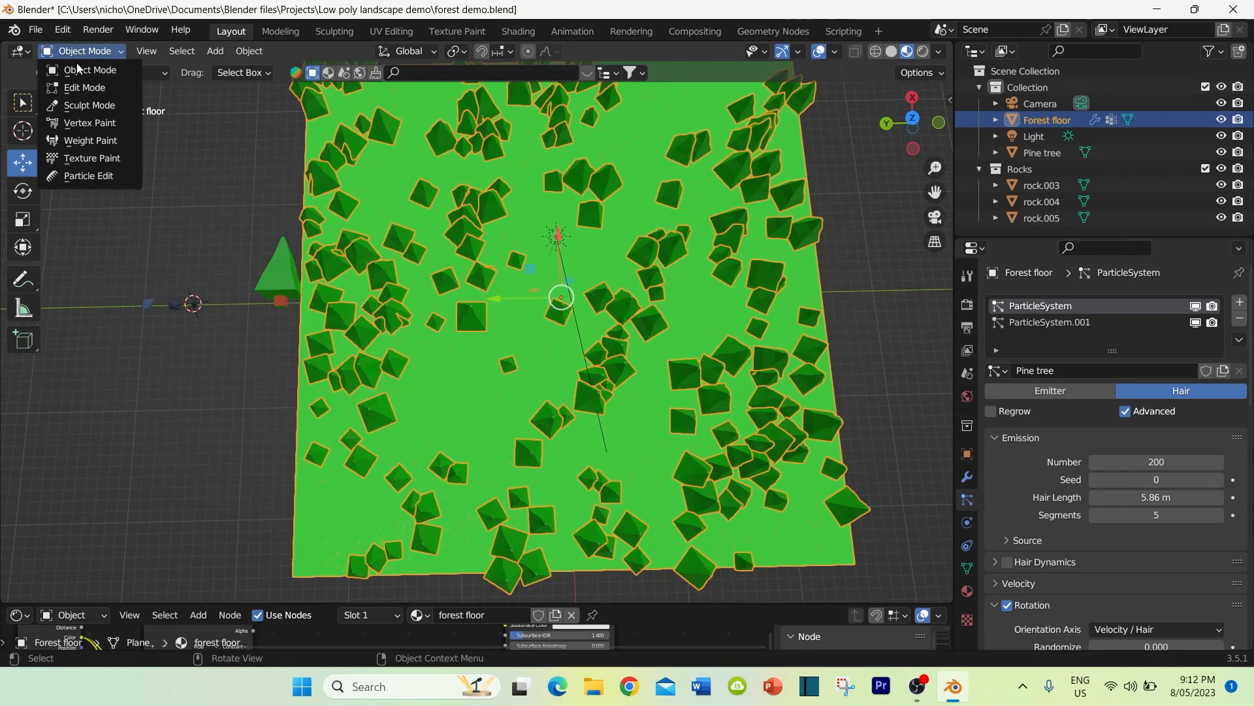
left_click(86, 140)
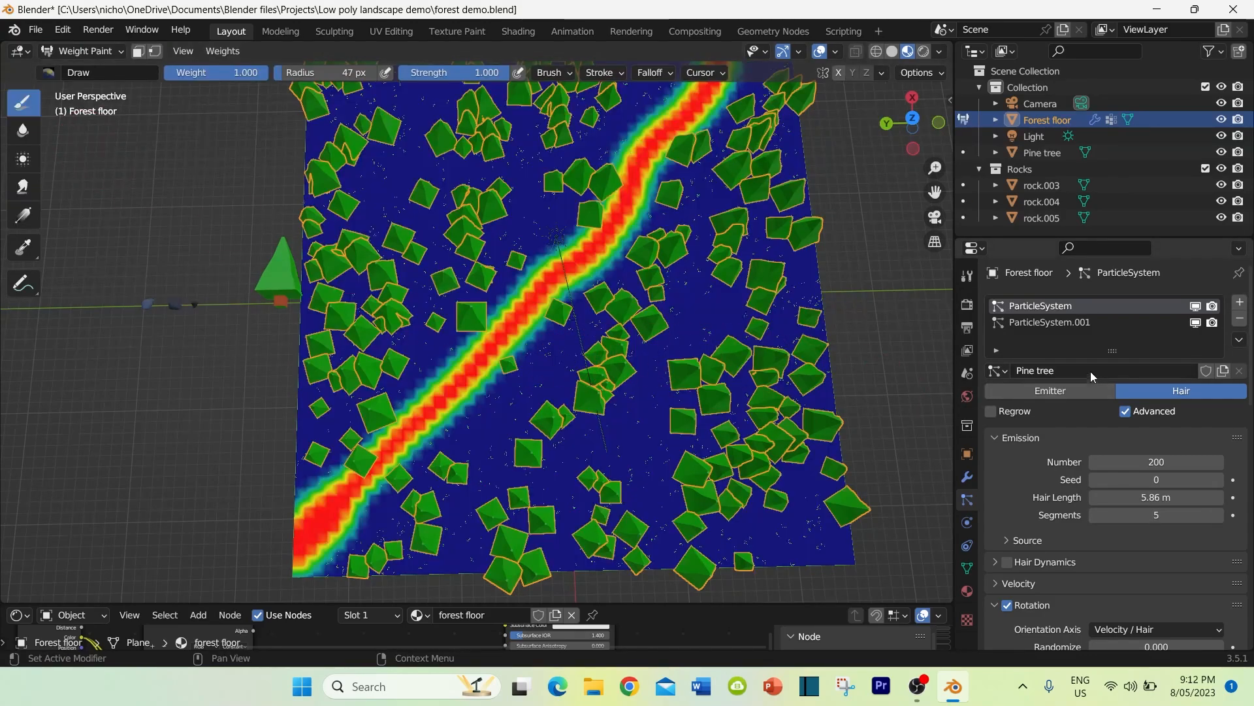
Step: Delete the old path vertex group from the forest floor and review the weights of the Pine trees and grass groups
left_click(967, 568)
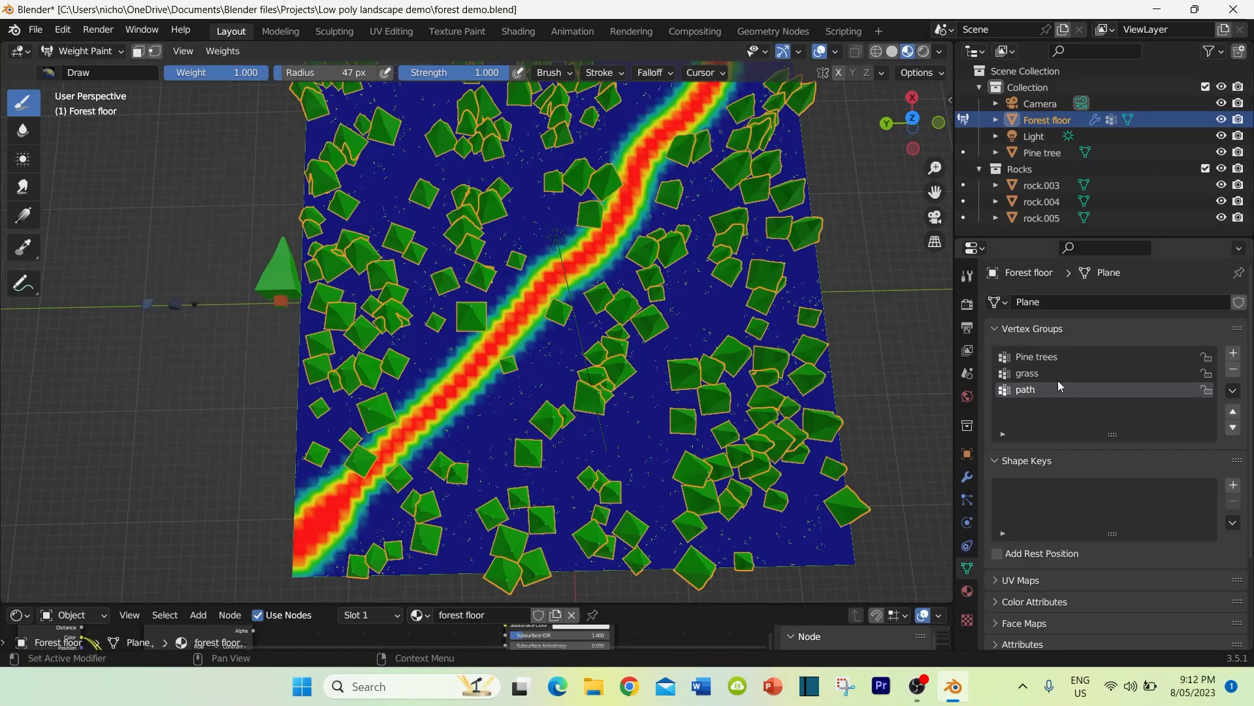
left_click(1233, 373)
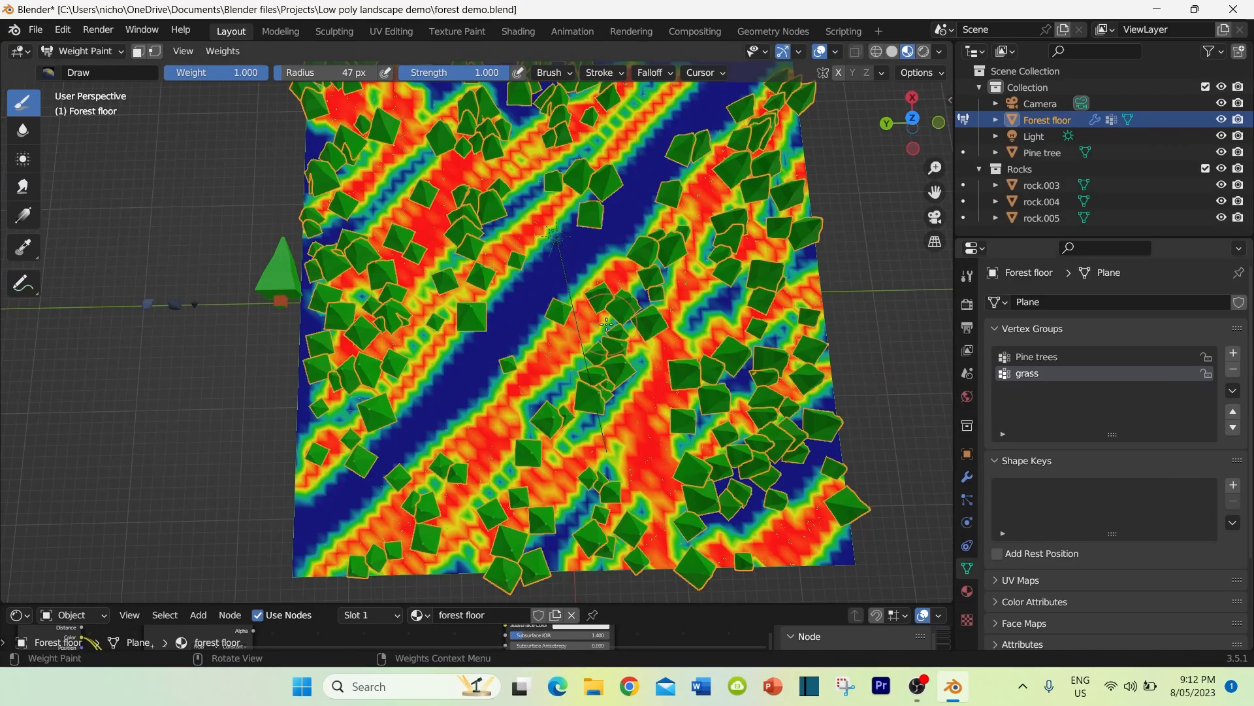
left_click(1033, 357)
left_click(1034, 371)
left_click(1037, 357)
left_click(1029, 371)
left_click(1036, 357)
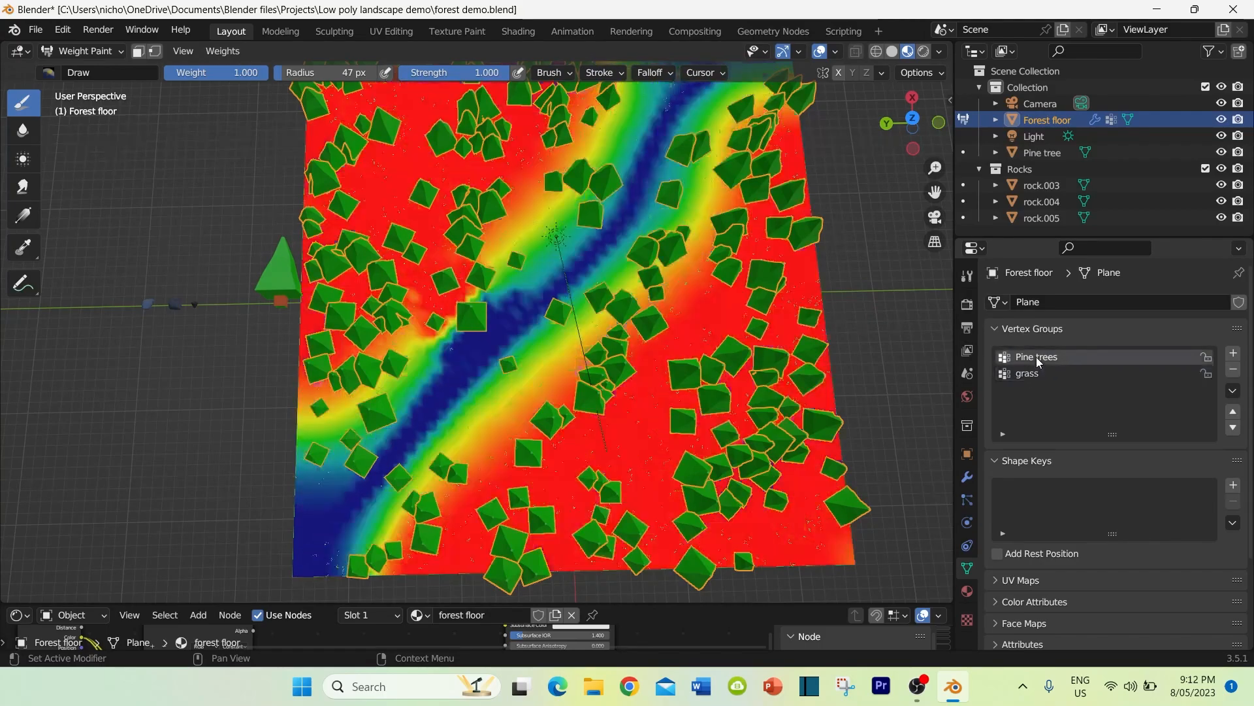
left_click(1029, 375)
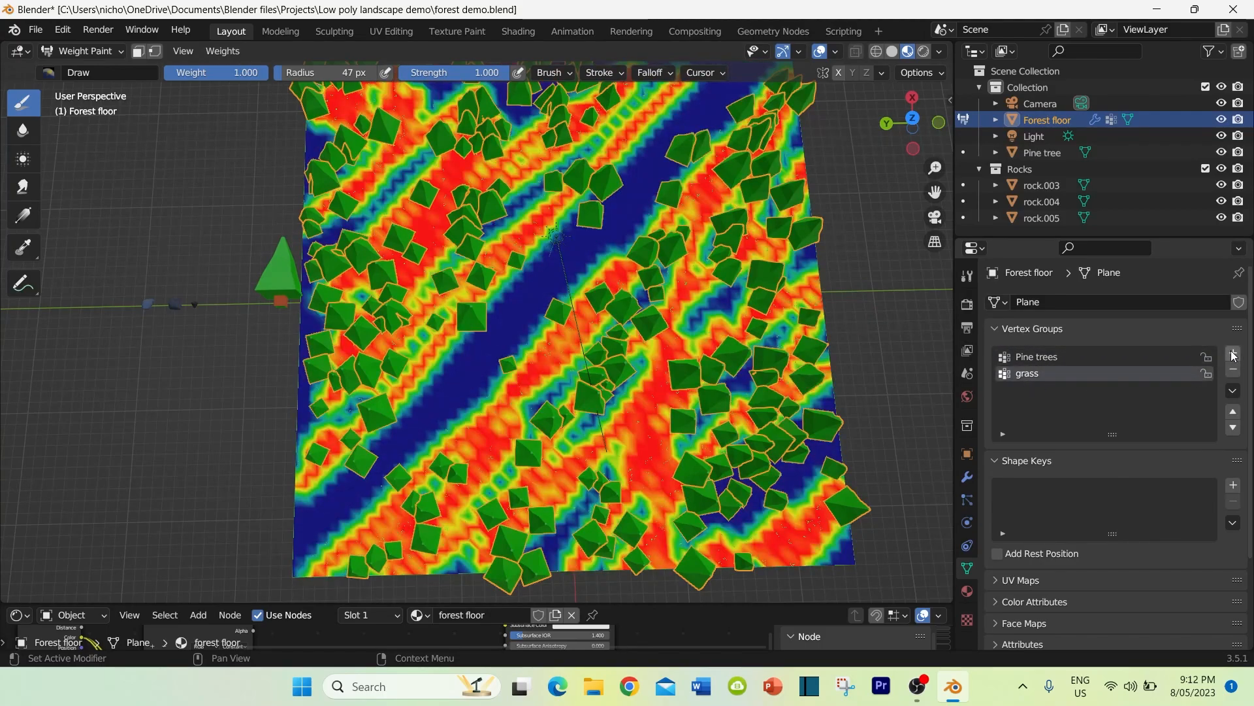
Step: Add a new vertex group to the forest floor and name it path
left_click(1233, 353)
double_click(1038, 391)
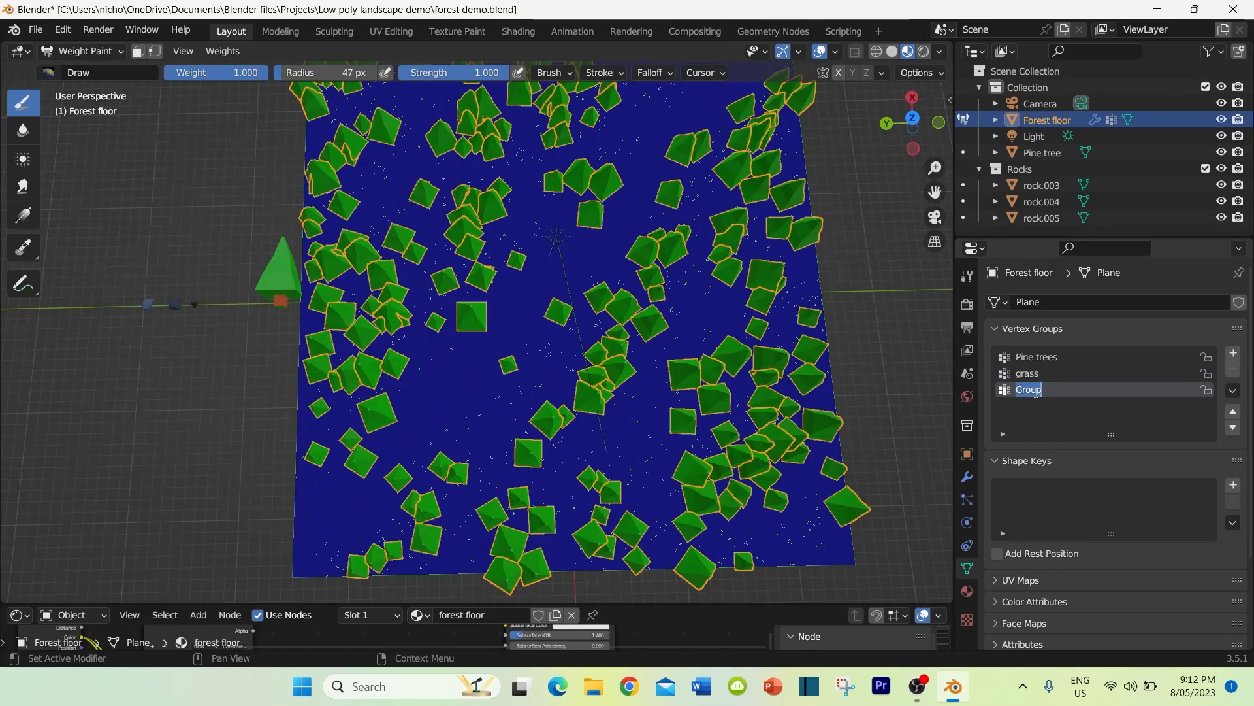
type("path")
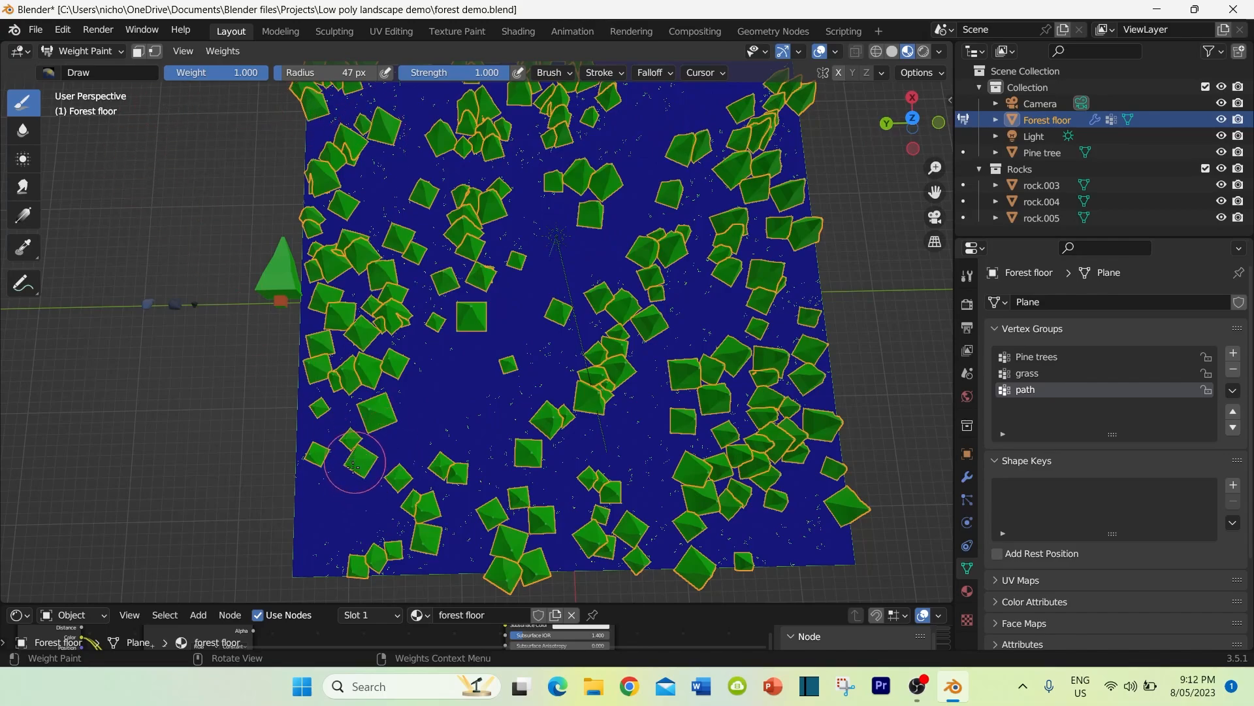
Step: Set the brush radius to 40 px and paint a winding full-weight path diagonally across the forest floor between the trees
left_click_drag(286, 73, 309, 73)
mouse_move(299, 546)
left_mouse_down()
mouse_move(549, 279)
mouse_move(597, 245)
mouse_move(686, 104)
left_mouse_up()
middle_click_drag(683, 220, 596, 266)
mouse_move(601, 228)
left_mouse_down()
mouse_move(643, 207)
mouse_move(665, 173)
left_mouse_up()
mouse_move(552, 411)
middle_mouse_down()
mouse_move(628, 276)
mouse_move(516, 390)
middle_mouse_up()
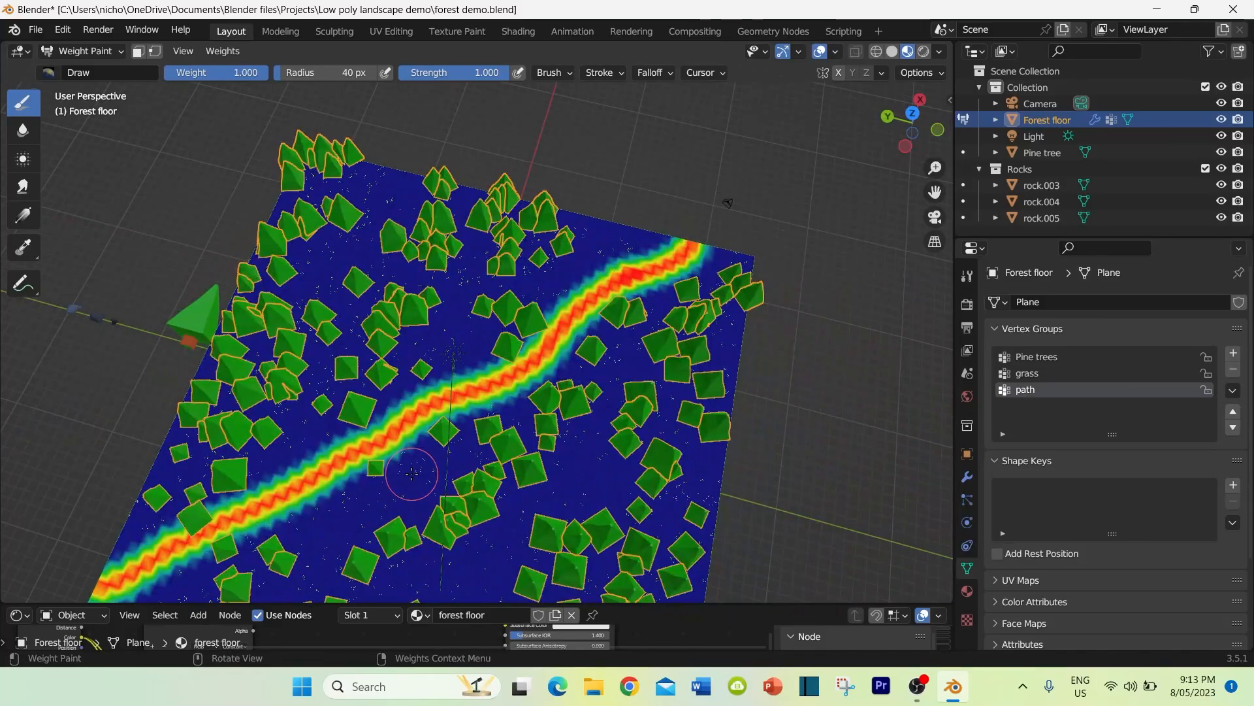
scroll(412, 474, "up", 3)
mouse_move(418, 493)
middle_mouse_down()
mouse_move(432, 500)
mouse_move(485, 465)
mouse_move(530, 523)
mouse_move(450, 548)
mouse_move(478, 511)
middle_mouse_up()
scroll(523, 490, "down", 2)
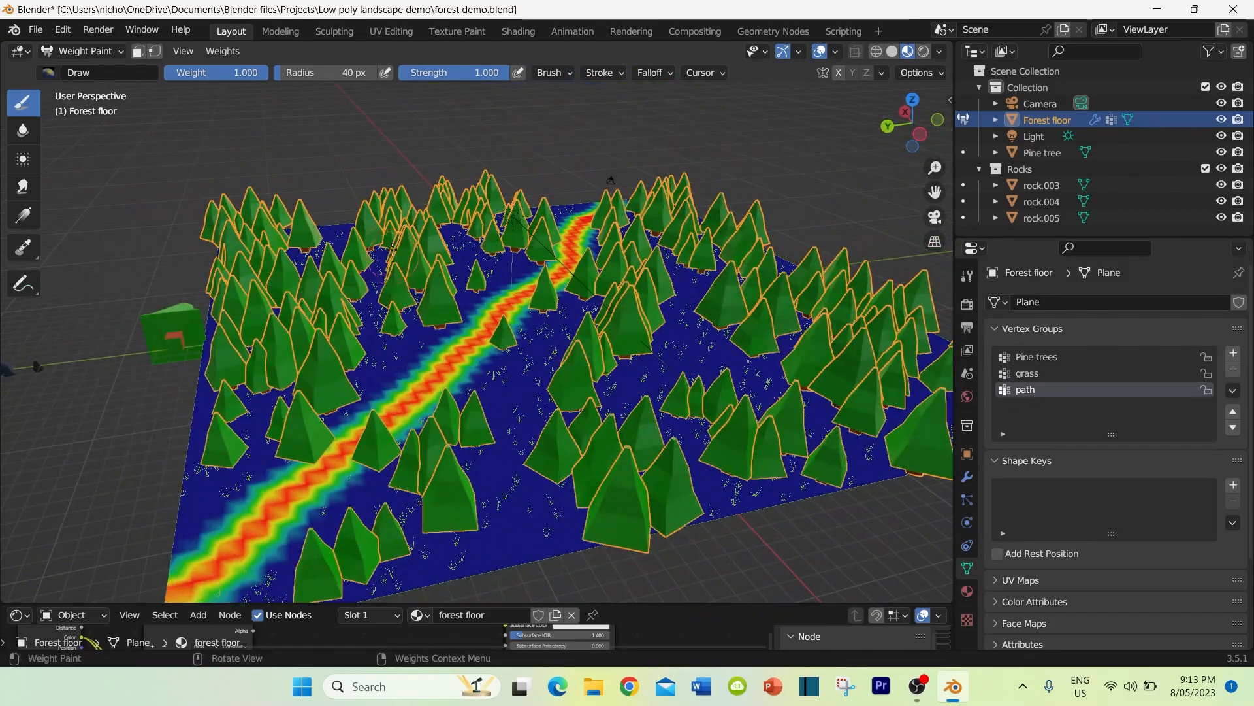
Step: Return the forest floor to Object Mode and add a new particle system to it
left_click(97, 52)
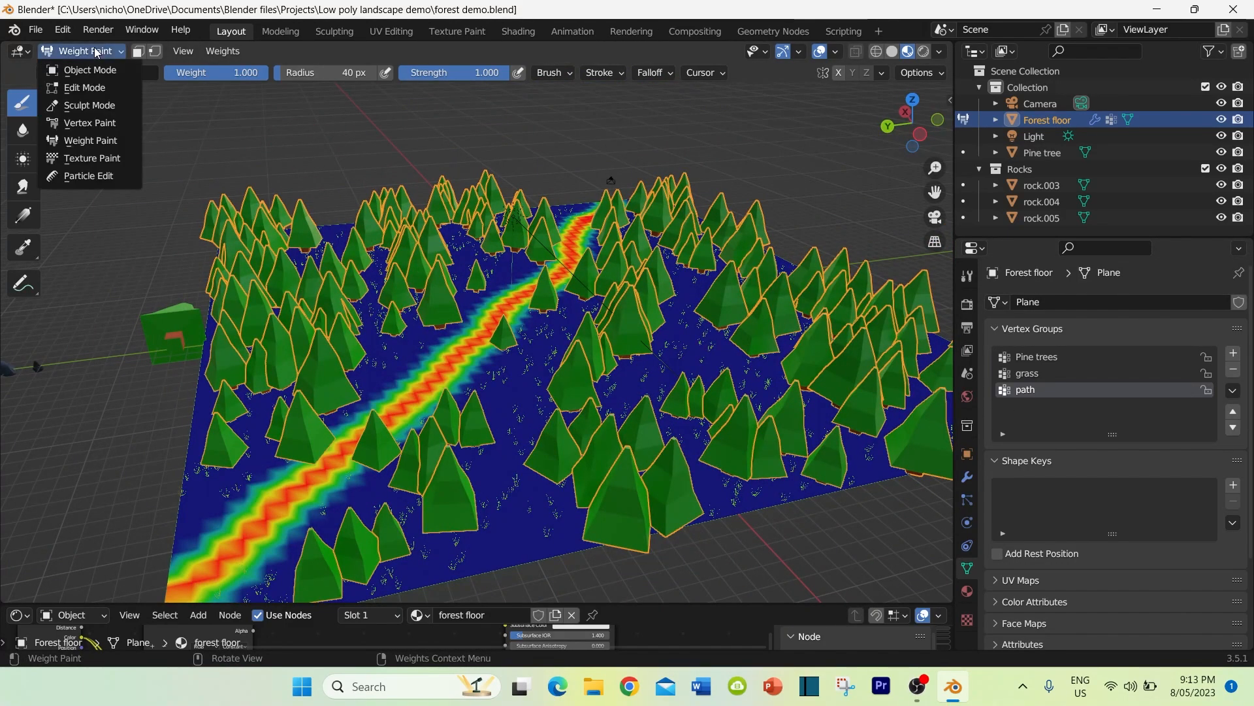
left_click(81, 67)
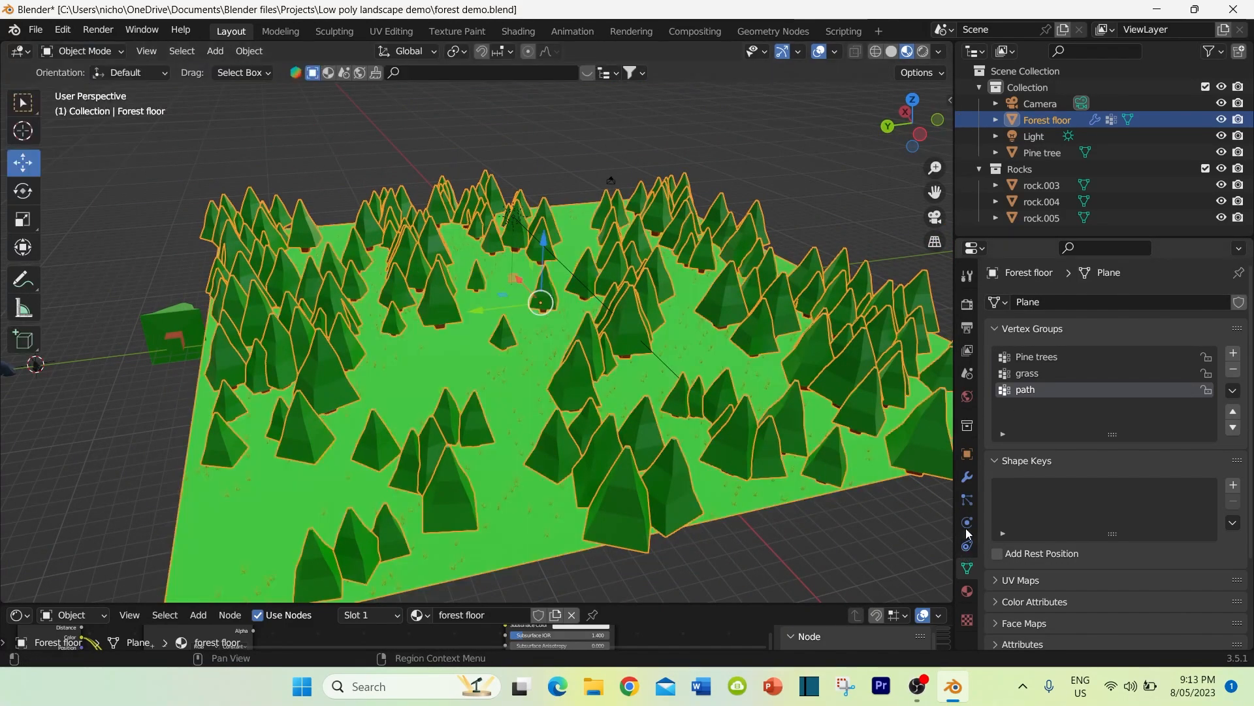
left_click(967, 501)
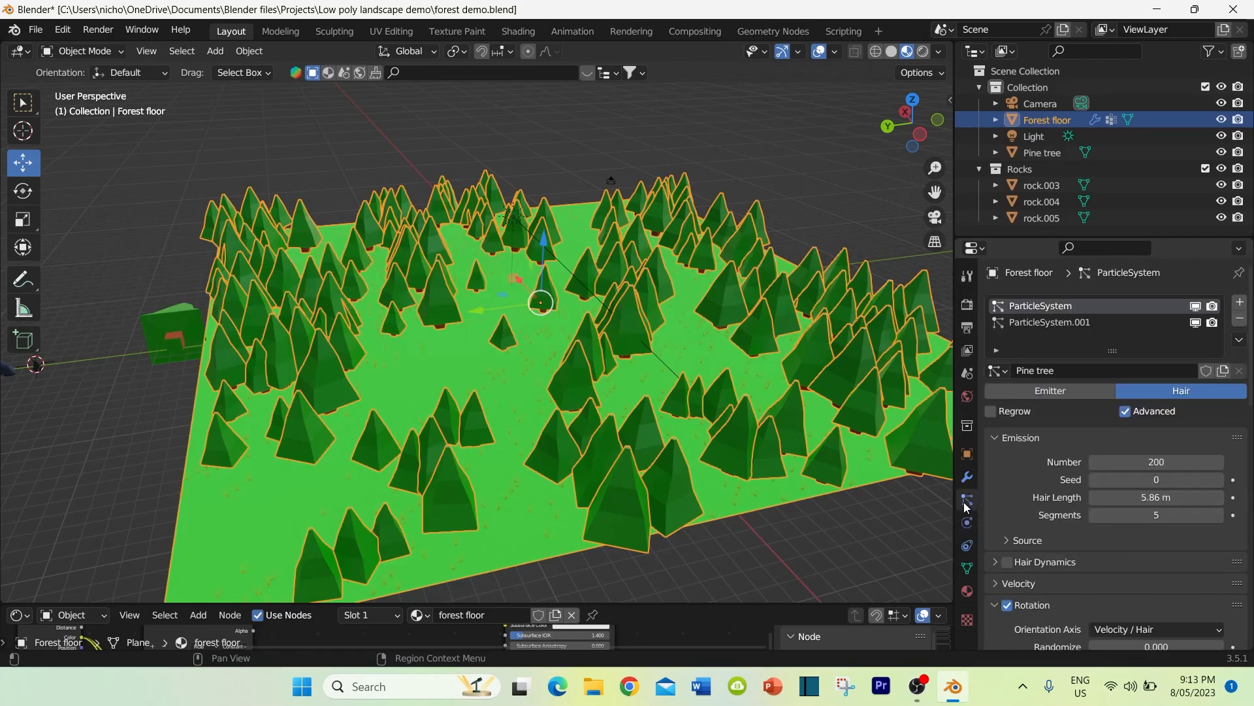
left_click(1240, 304)
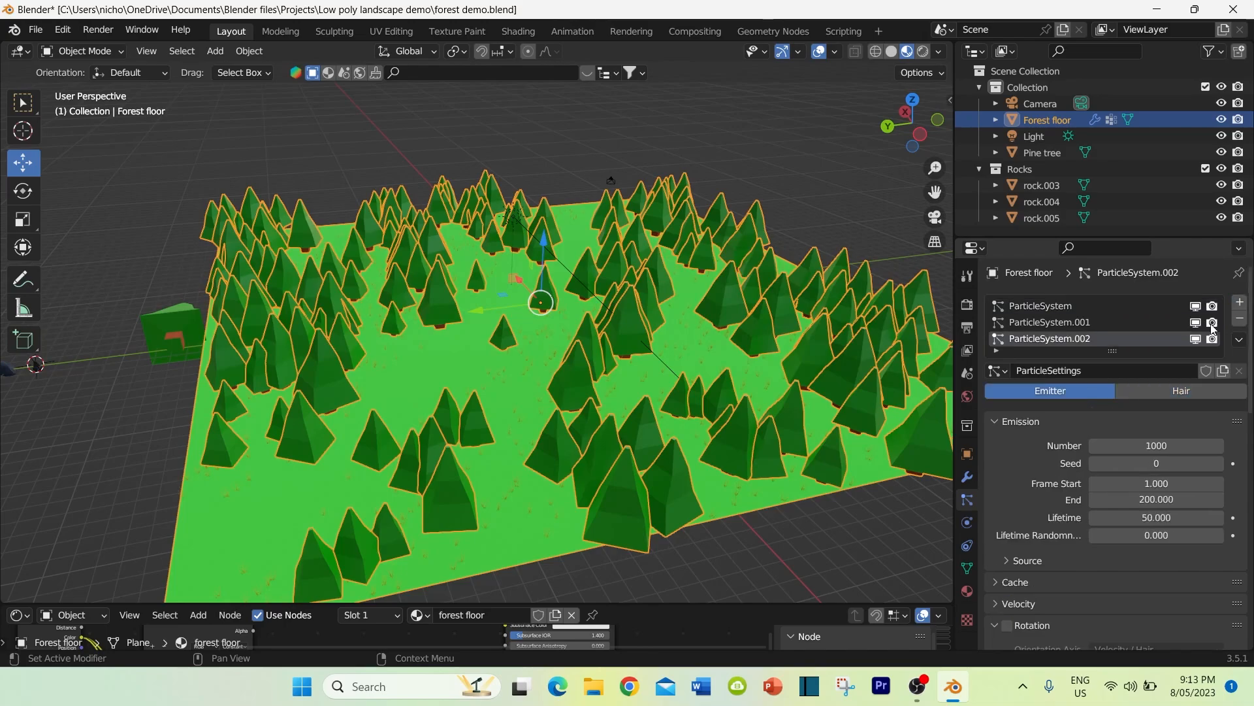
Step: Rename the new particle settings to Path new
left_click(1092, 369)
left_click_drag(1092, 370, 1018, 373)
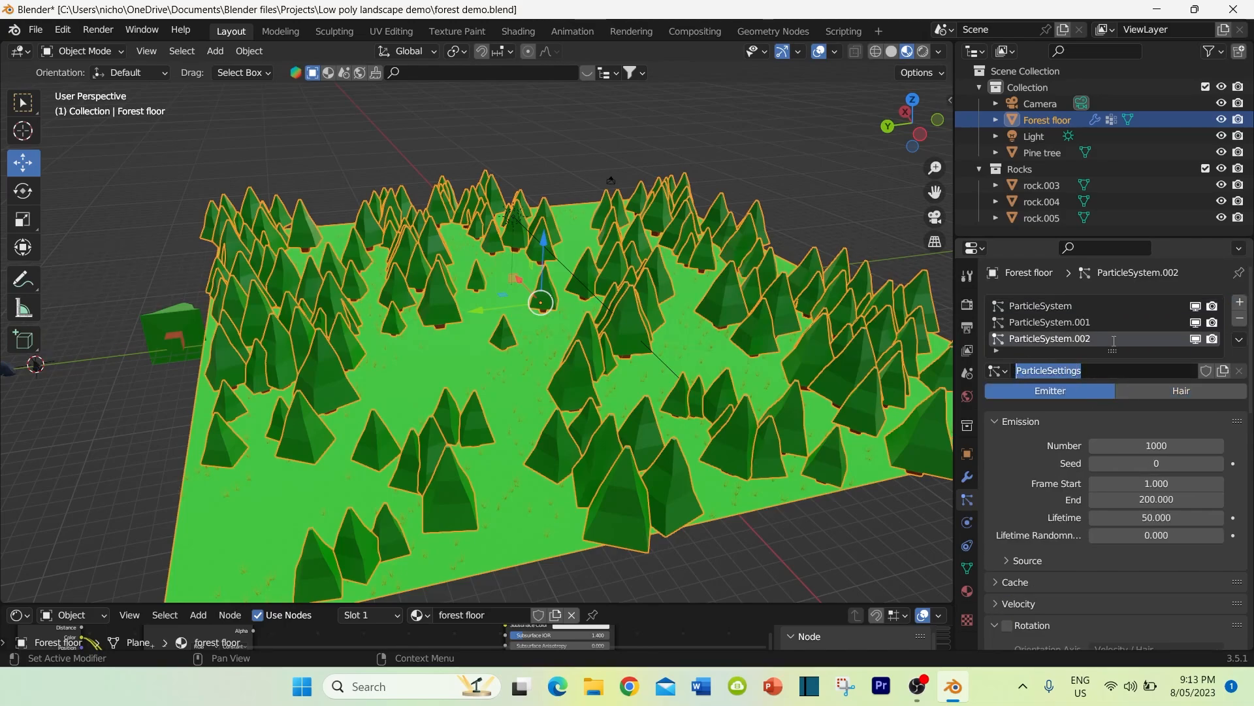
type("P")
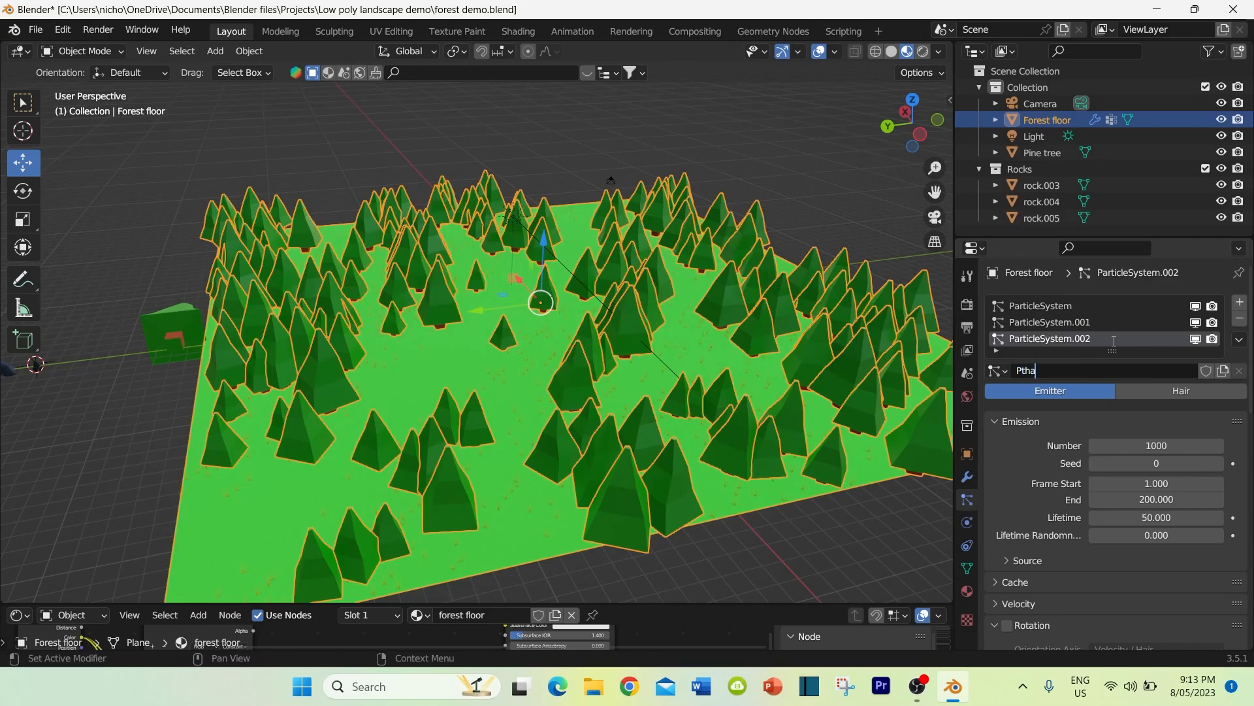
type("tha")
key("BackSpace")
key("BackSpace")
key("BackSpace")
Step: Make the Path new particles Hair with Advanced options and enable their Rotation
scroll(1069, 472, "down", 3)
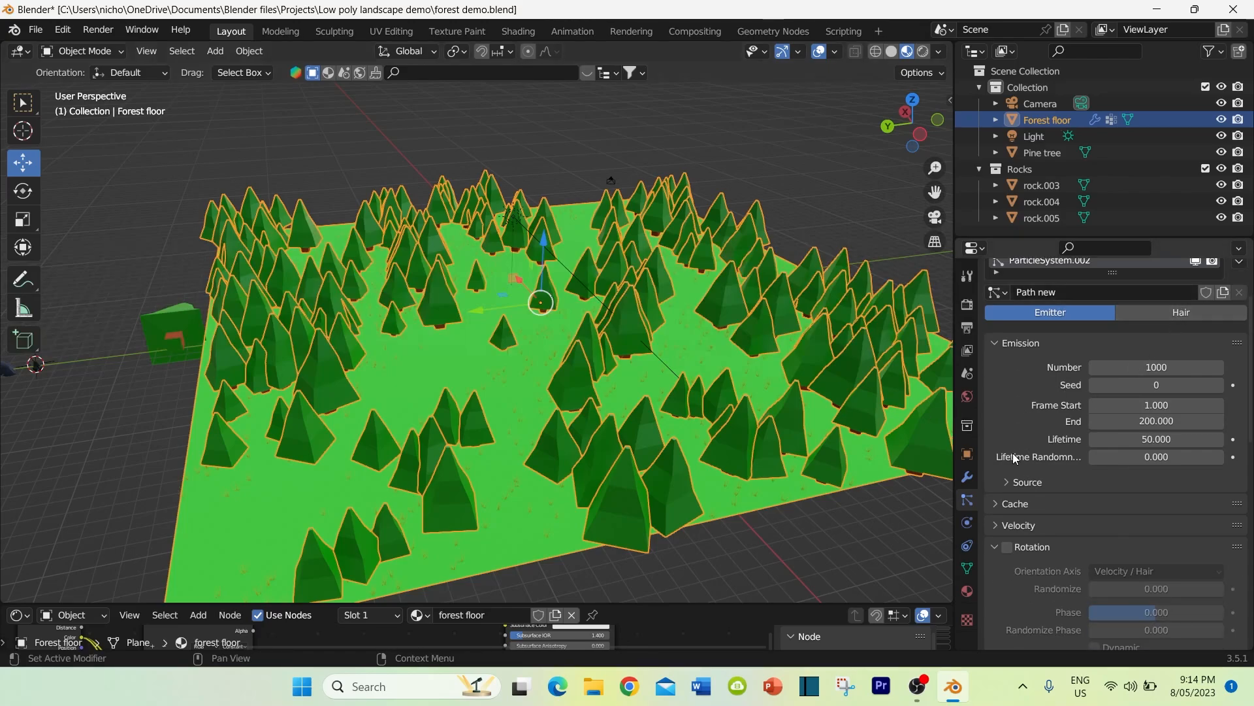
scroll(1014, 458, "up", 2)
left_click(1182, 364)
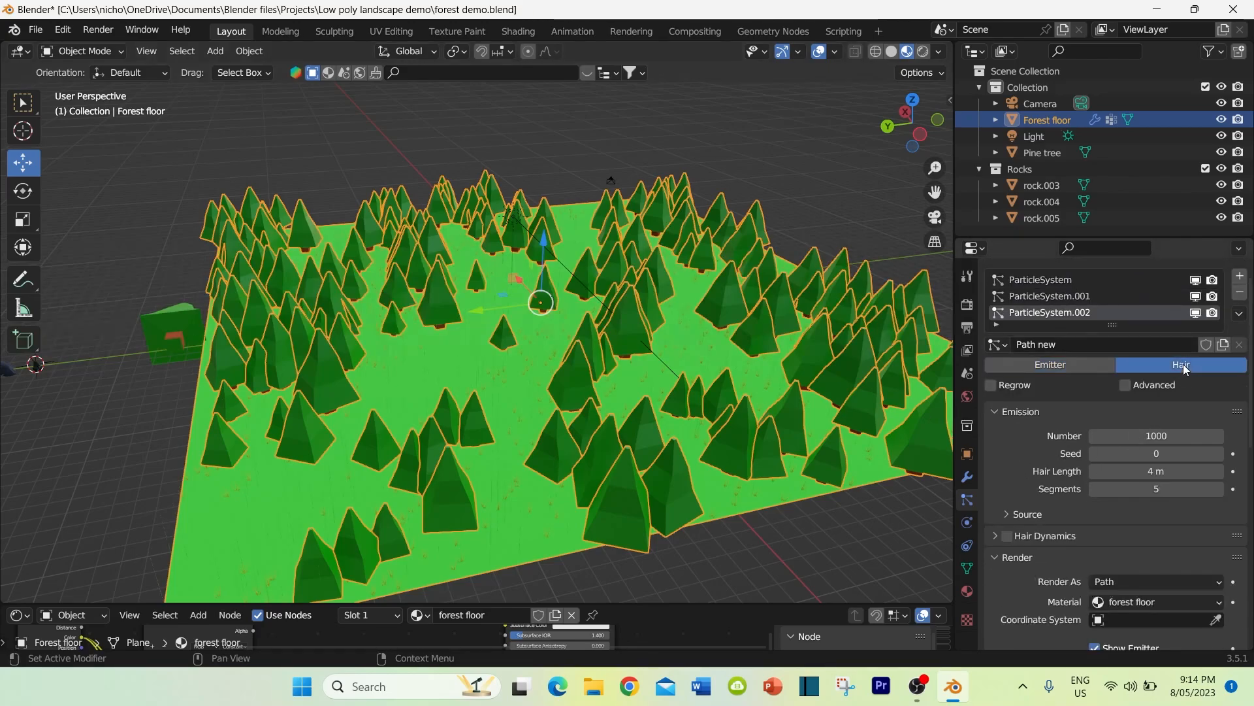
left_click(1124, 385)
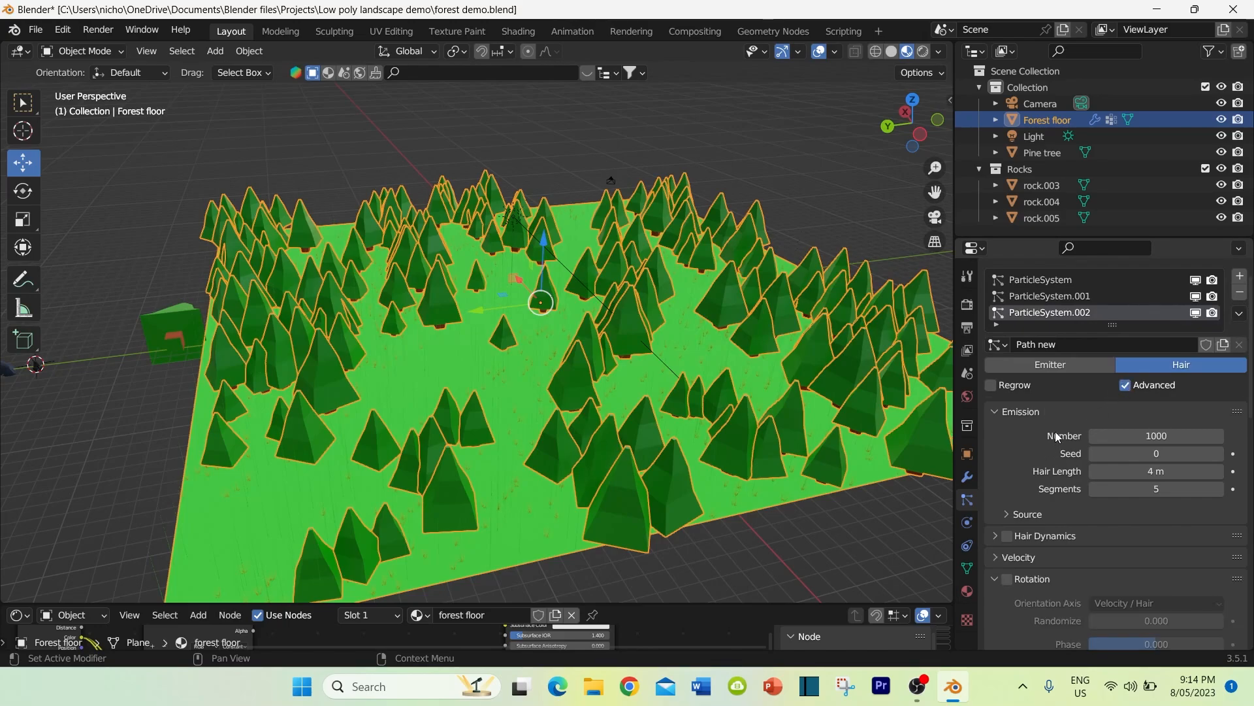
scroll(1039, 426, "down", 2)
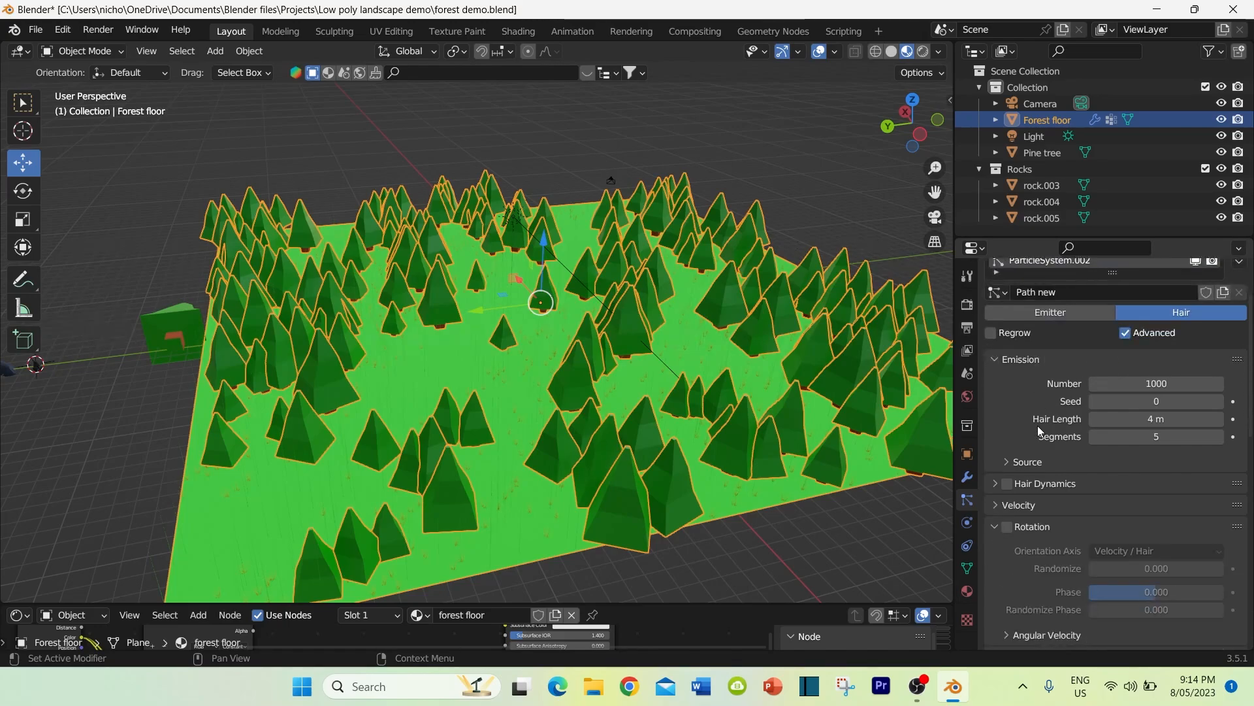
scroll(1037, 425, "down", 2)
scroll(1027, 411, "down", 1)
left_click(1008, 450)
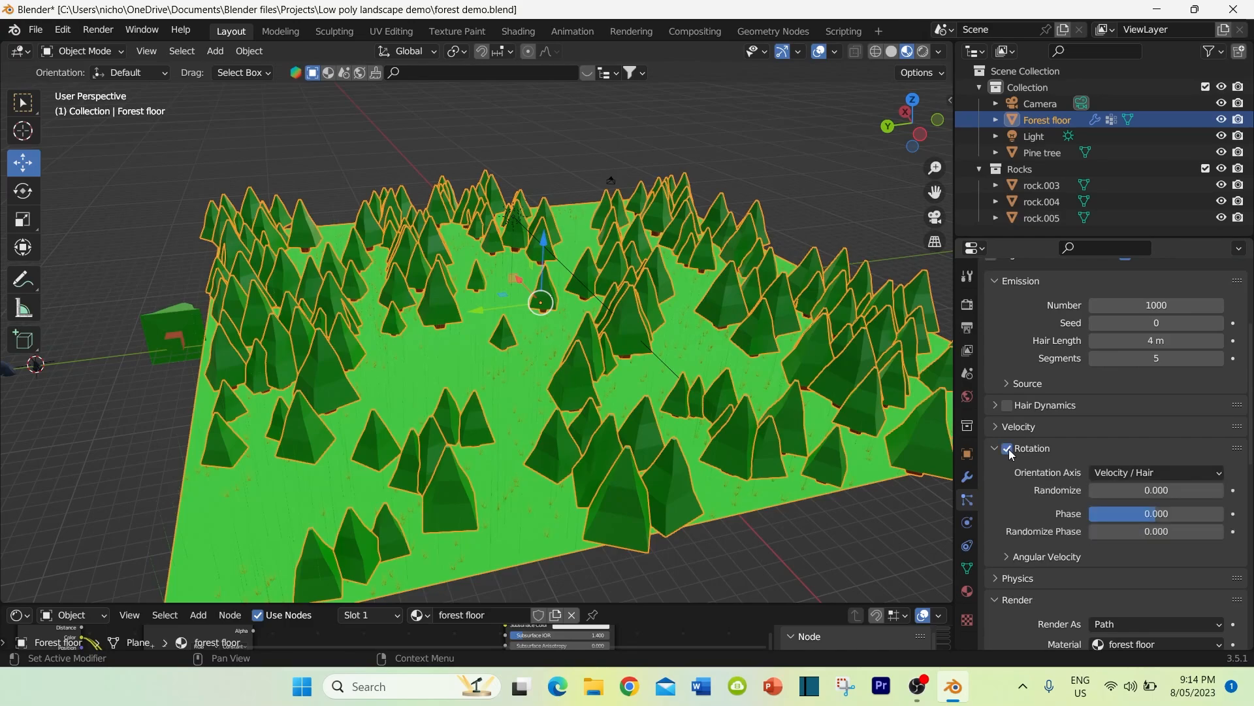
Step: Render the Path new particles as a collection, using Rocks as the instance collection with Object Rotation enabled
scroll(1100, 425, "down", 6)
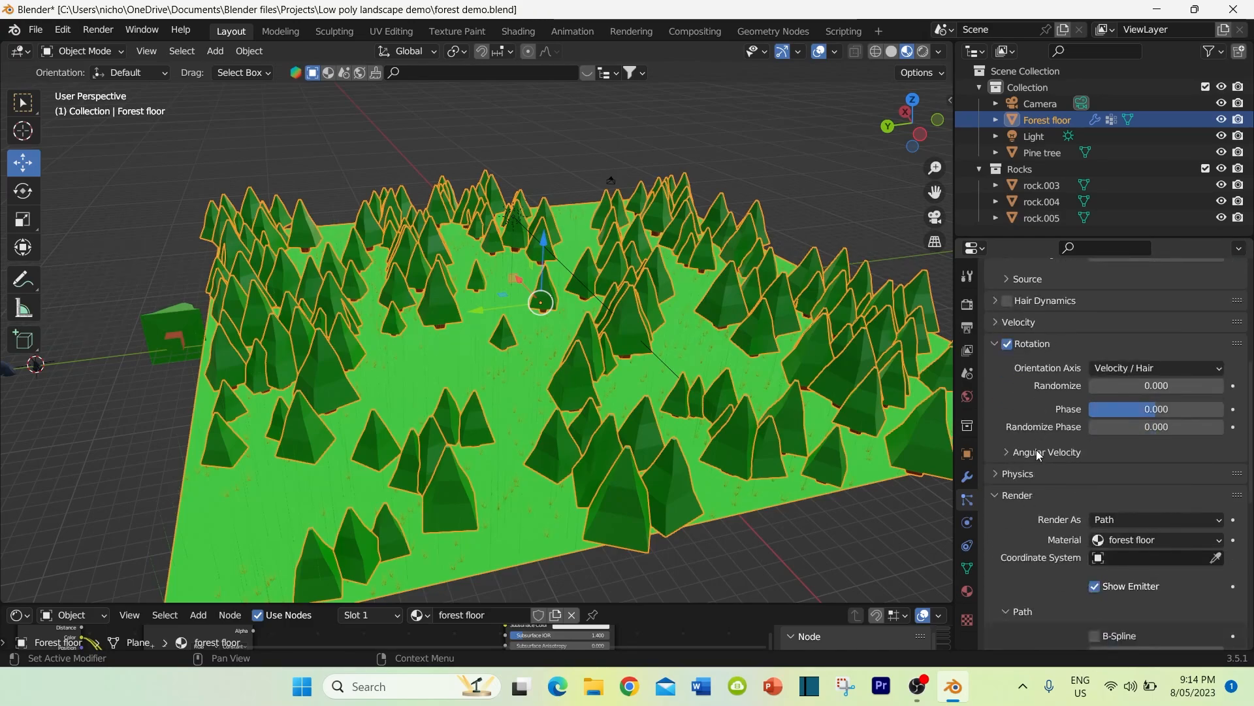
scroll(1020, 412, "down", 2)
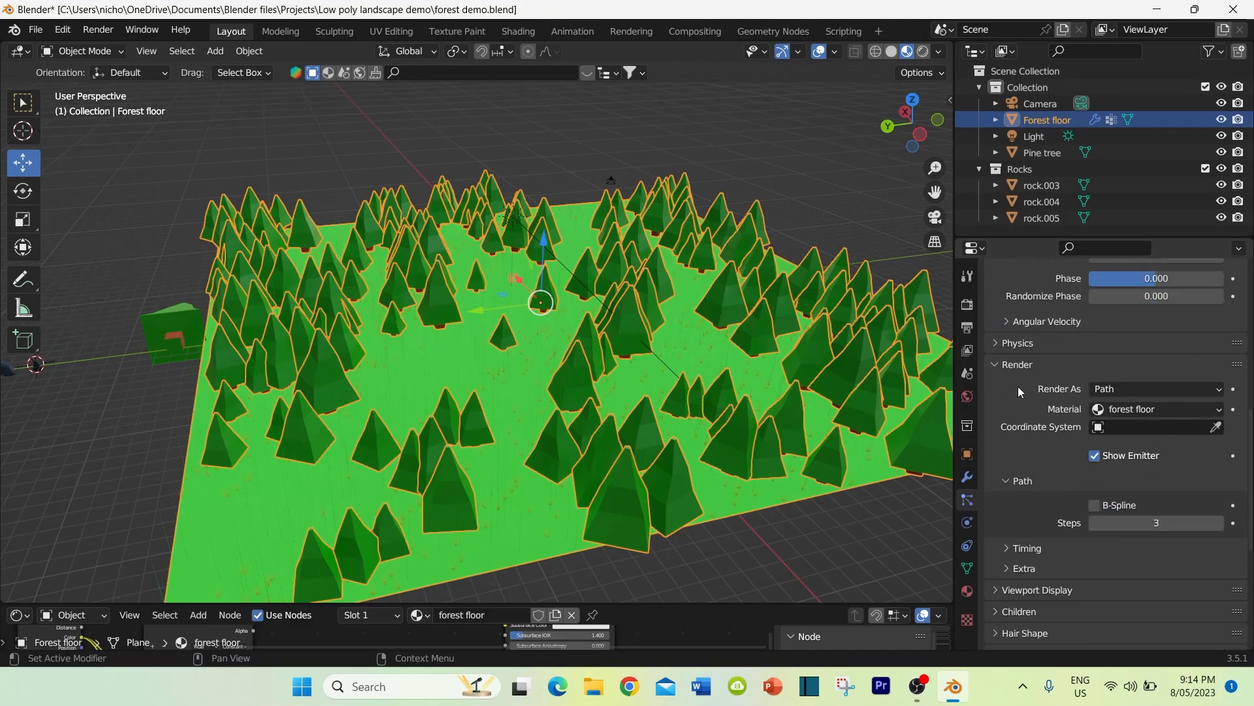
left_click(1125, 387)
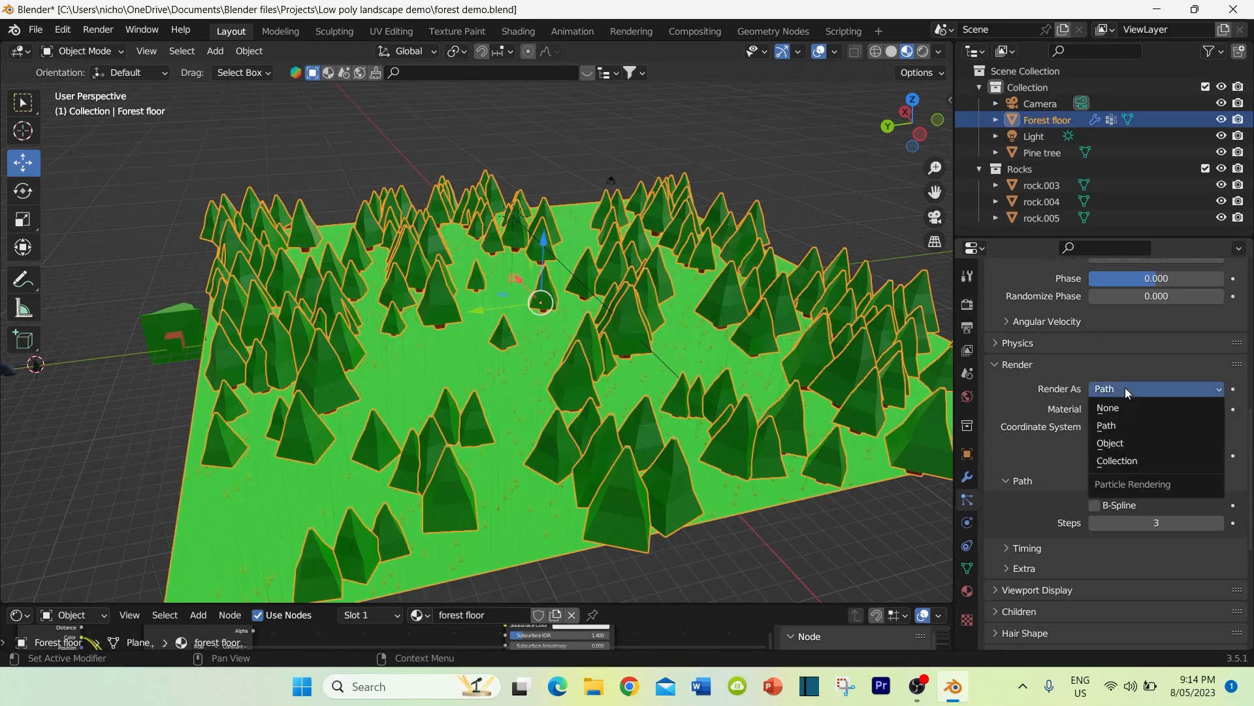
left_click(1114, 461)
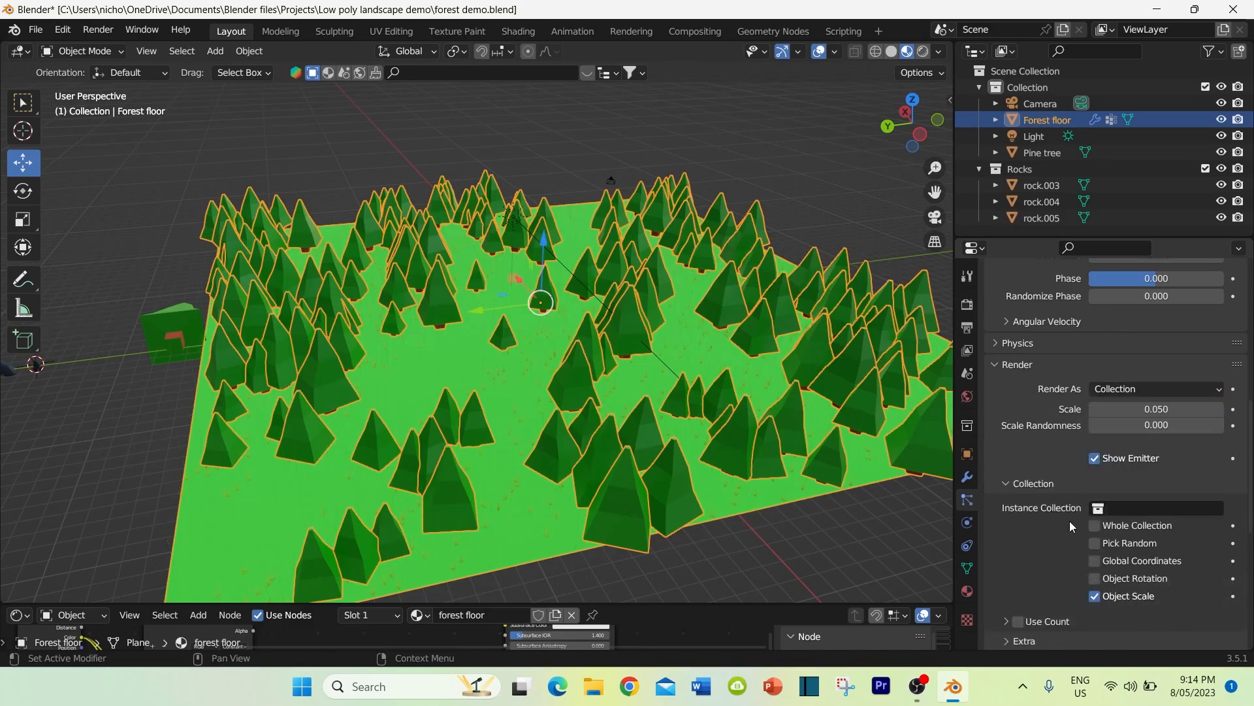
scroll(1071, 529, "down", 1)
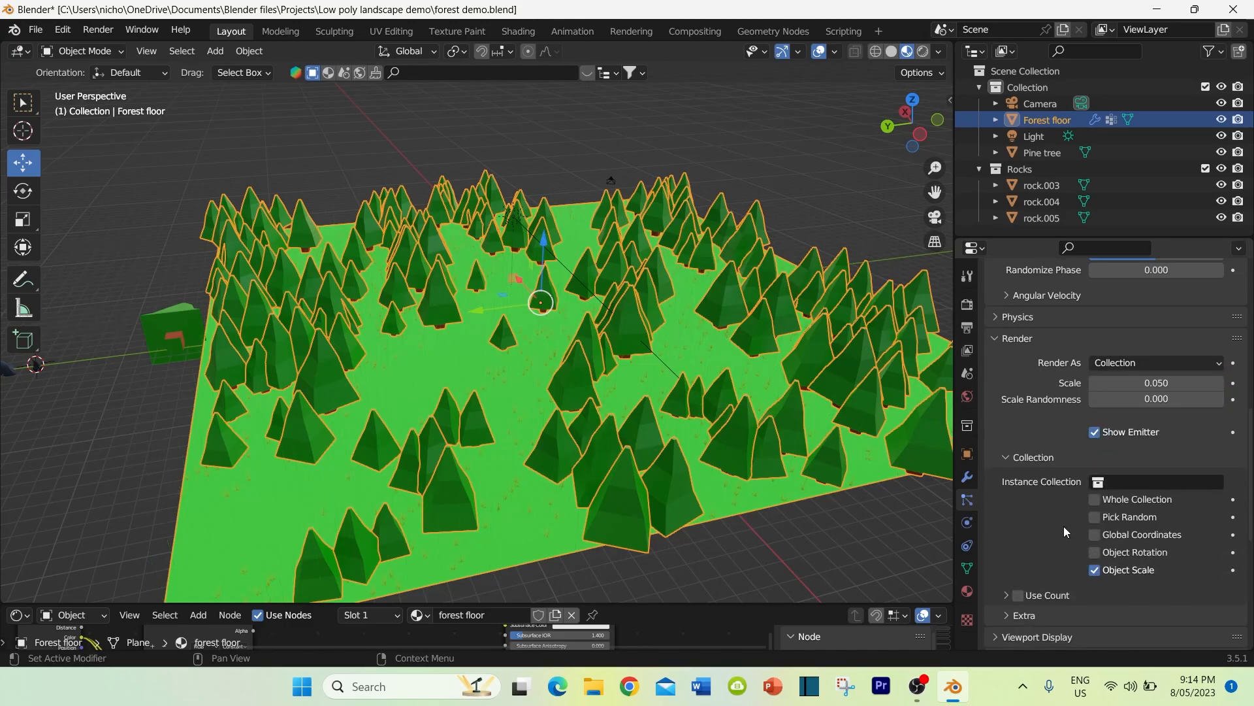
left_click(1098, 485)
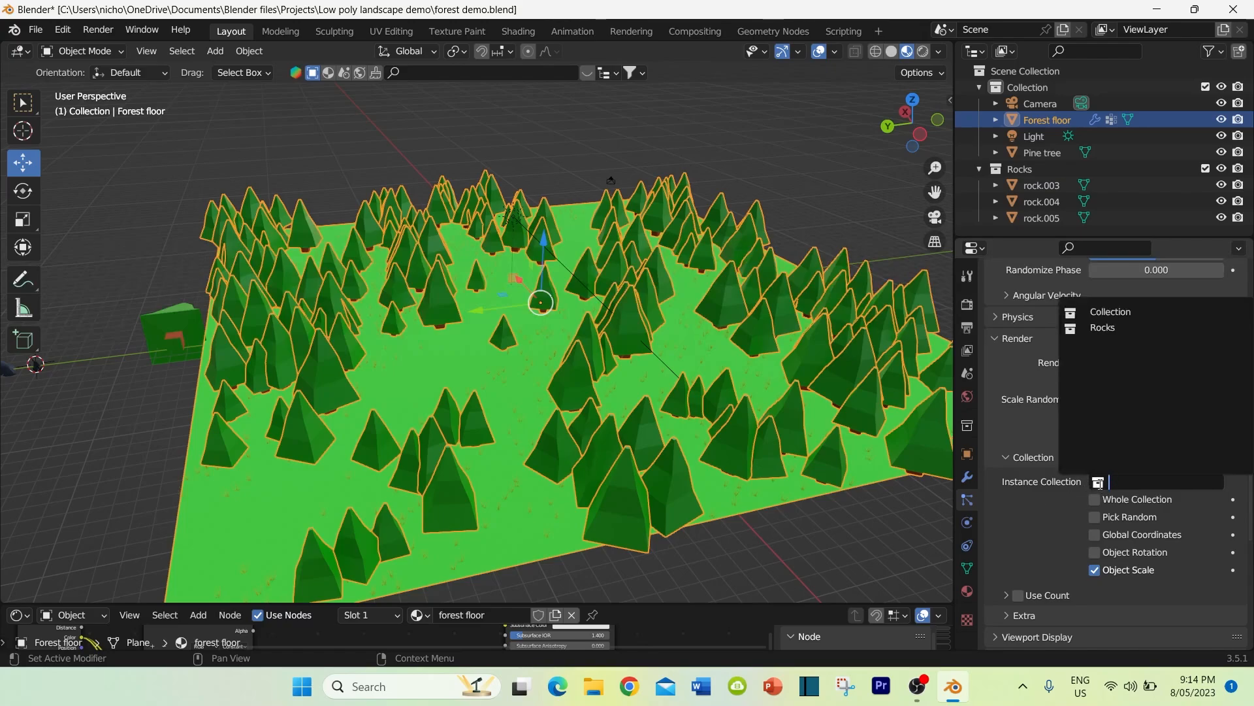
left_click(1079, 328)
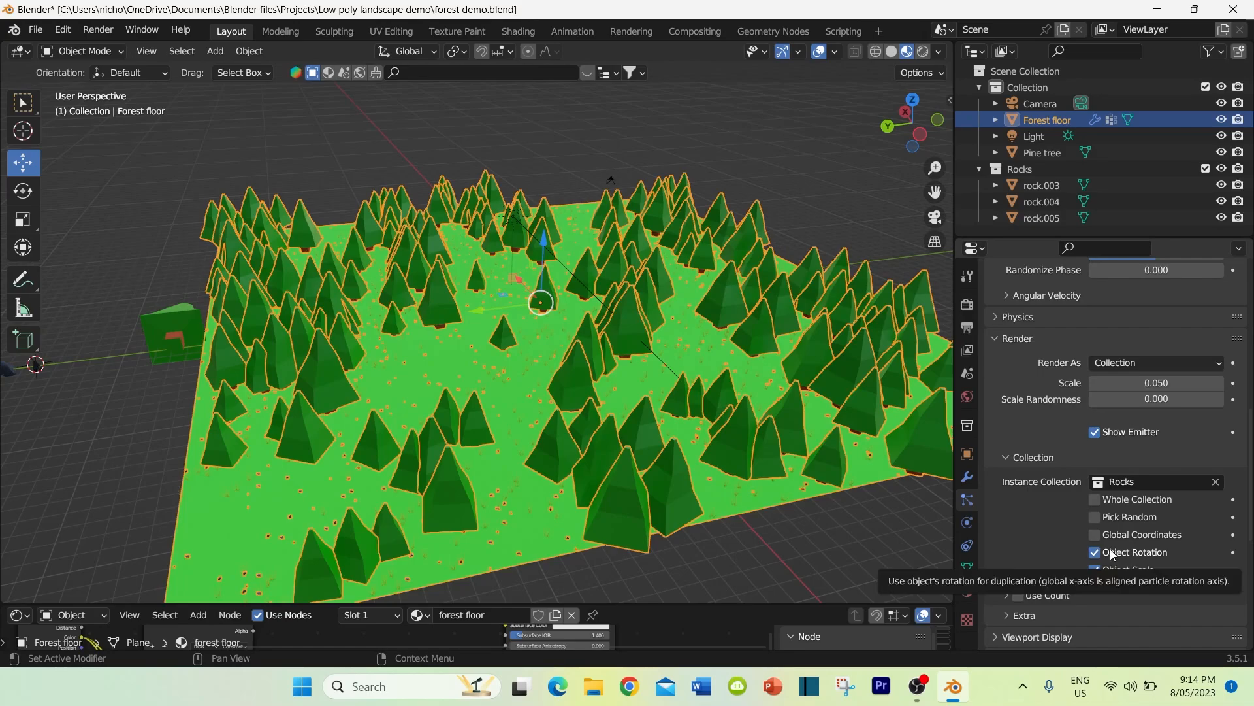
Step: Limit the density of the Path new particles to the path vertex group
middle_click_drag(555, 491, 581, 479)
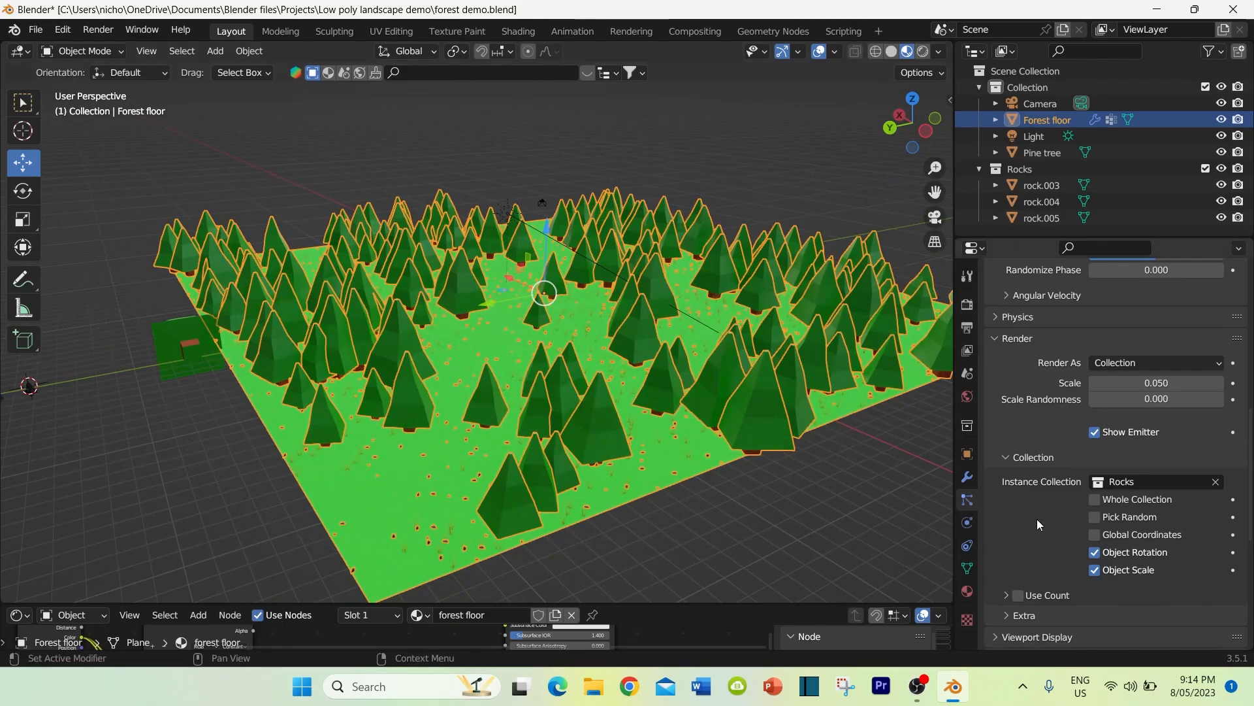
scroll(1037, 516, "down", 6)
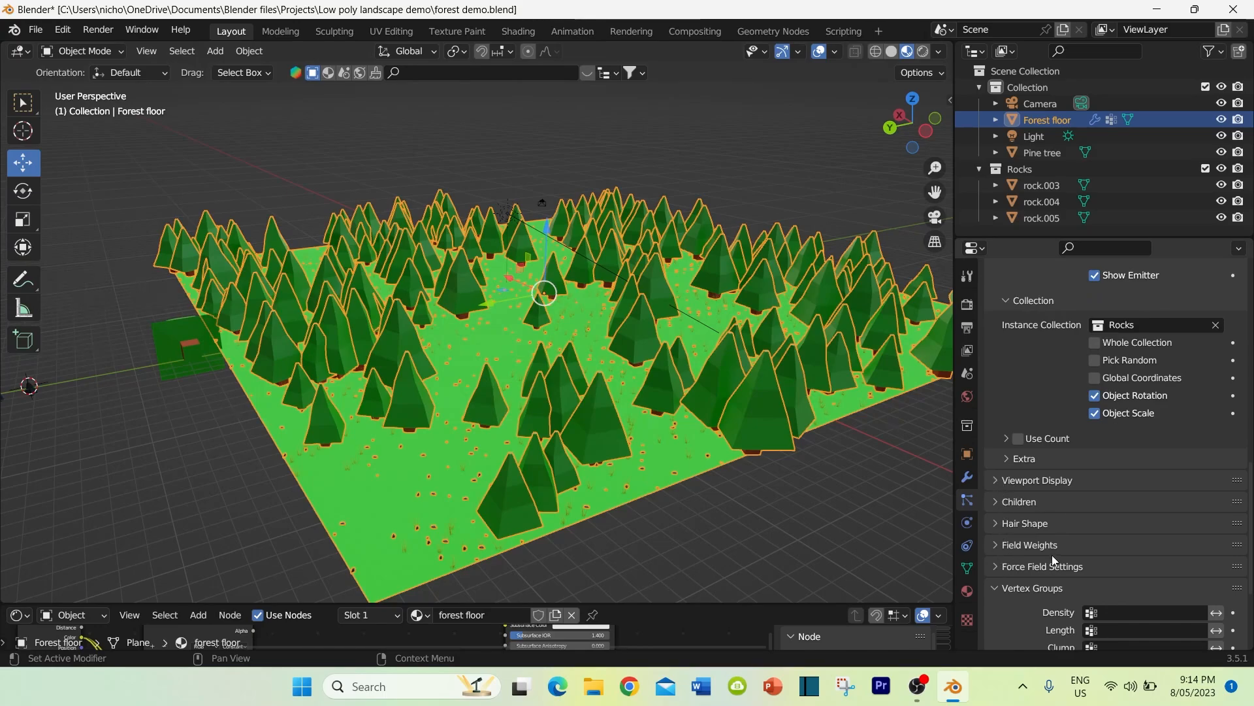
scroll(1072, 543, "down", 4)
left_click(1092, 514)
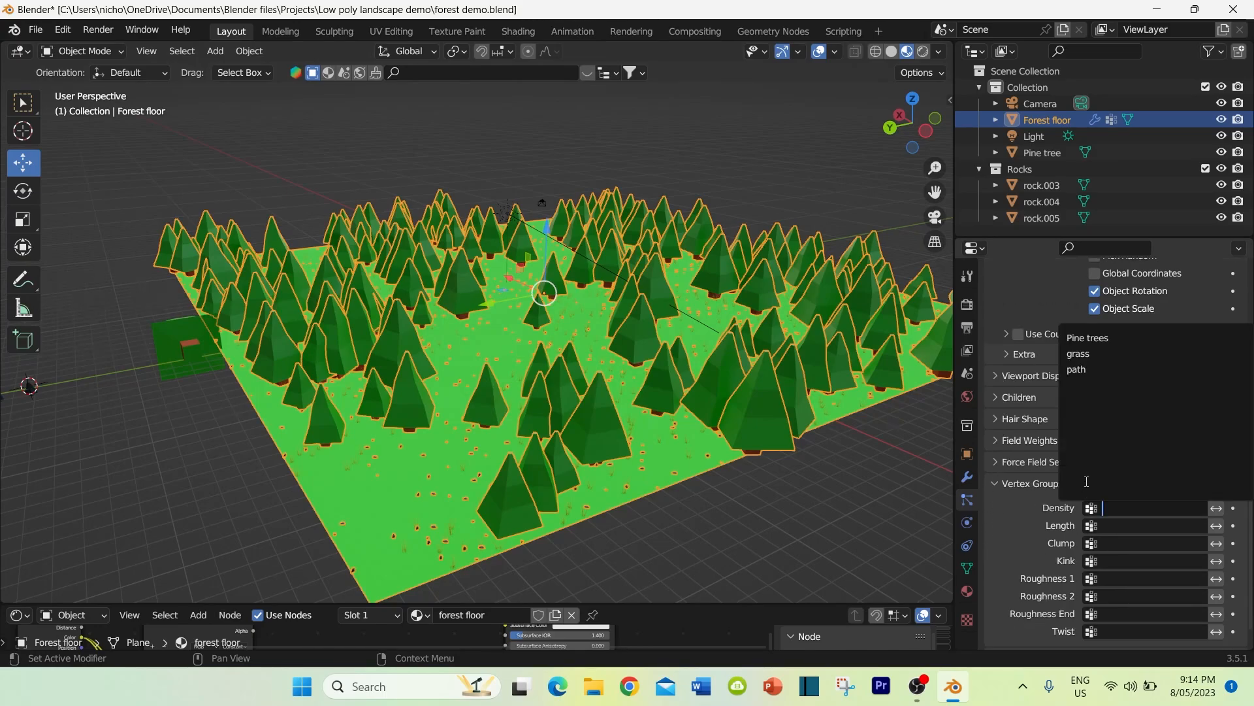
left_click(1084, 370)
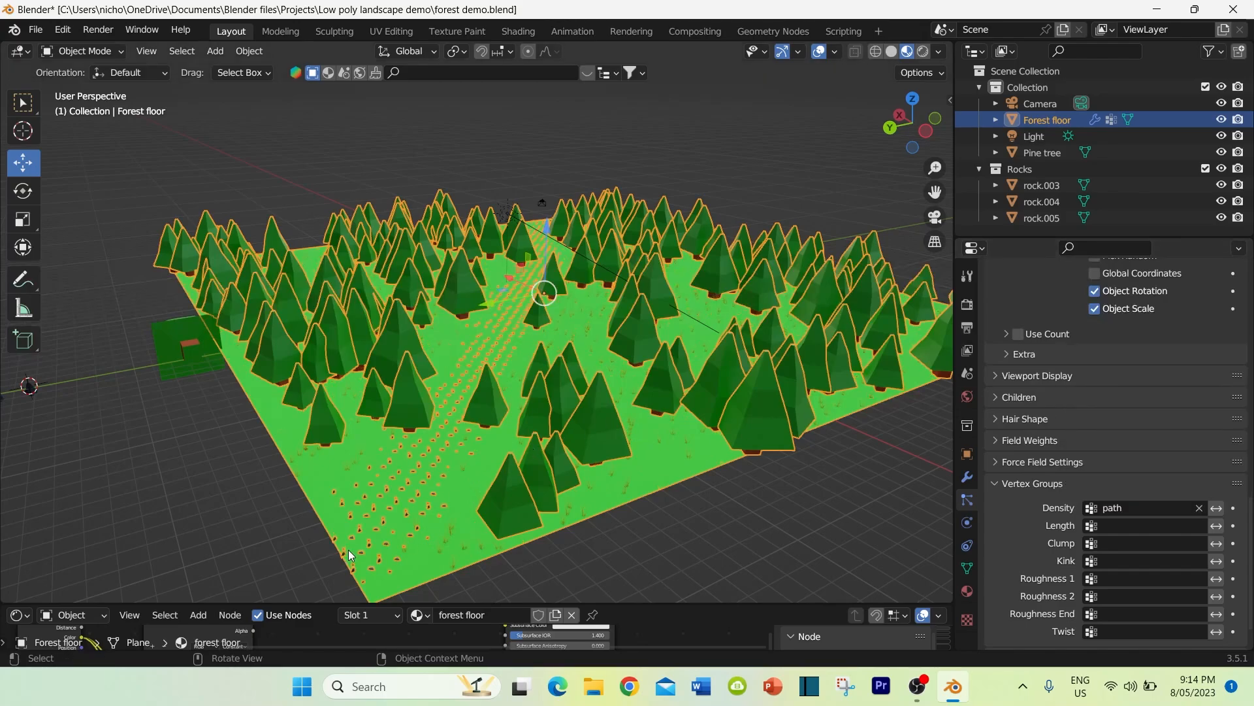
Step: Set the rotation Phase to 1.000 and Randomize Phase to 2.000 for the Path new particles
mouse_move(520, 397)
middle_mouse_down()
mouse_move(497, 512)
mouse_move(507, 388)
mouse_move(530, 385)
middle_mouse_up()
scroll(526, 391, "up", 5)
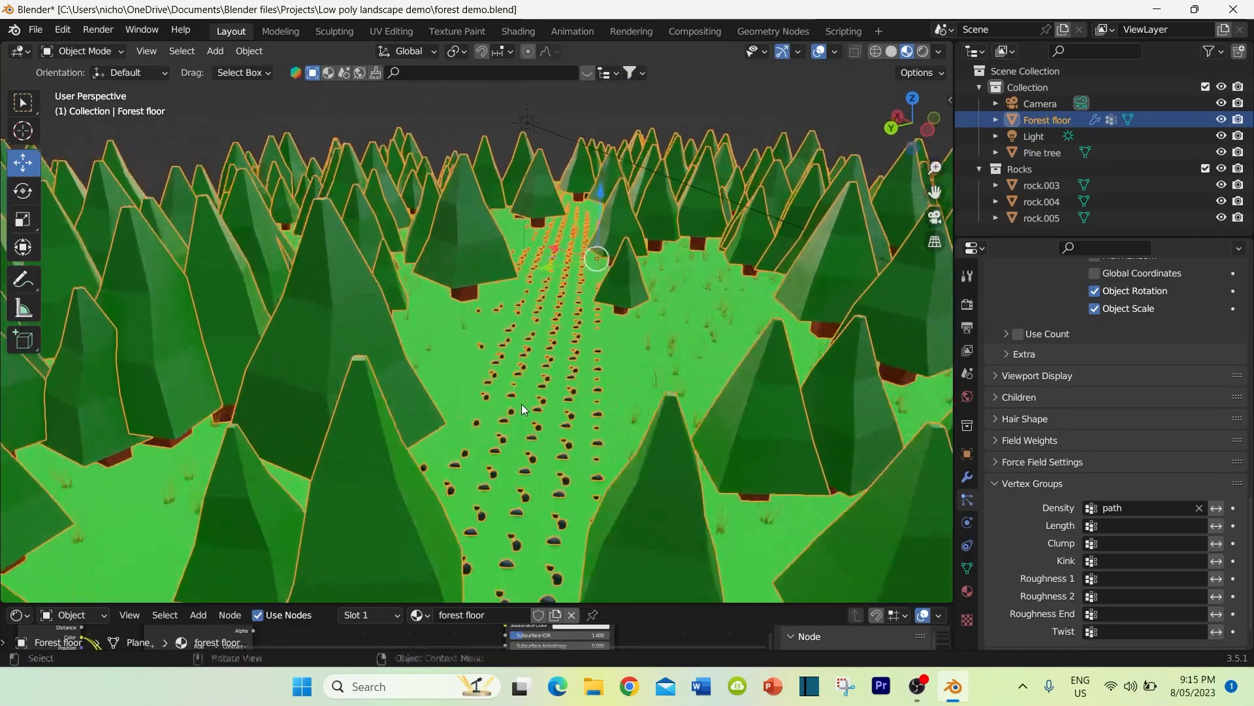
scroll(522, 404, "up", 4)
middle_click_drag(520, 404, 865, 423)
scroll(508, 408, "down", 3)
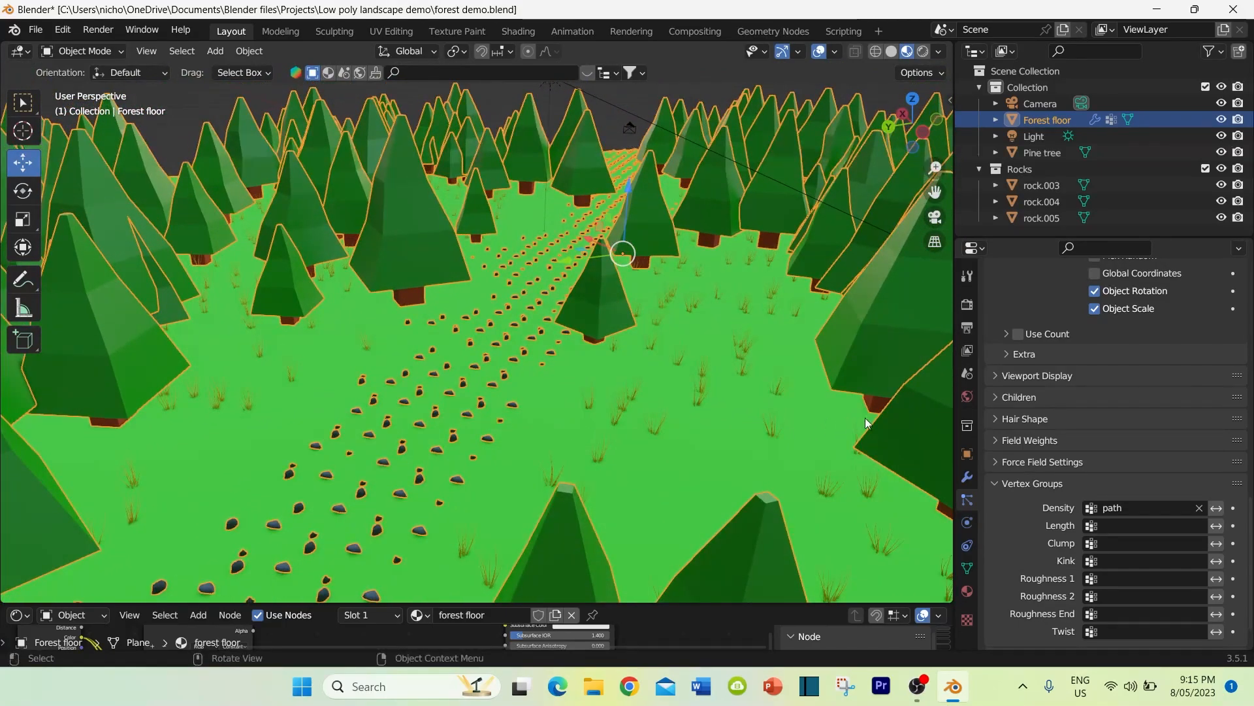
scroll(1052, 413, "up", 6)
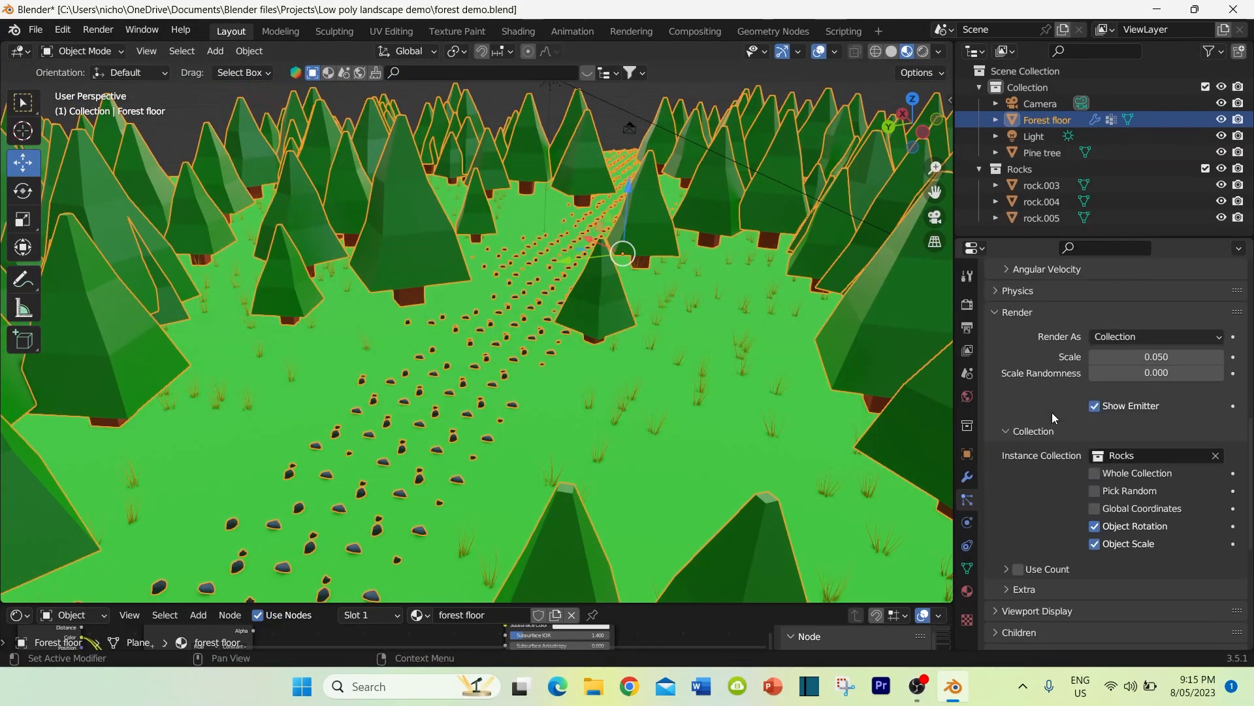
scroll(1052, 413, "up", 7)
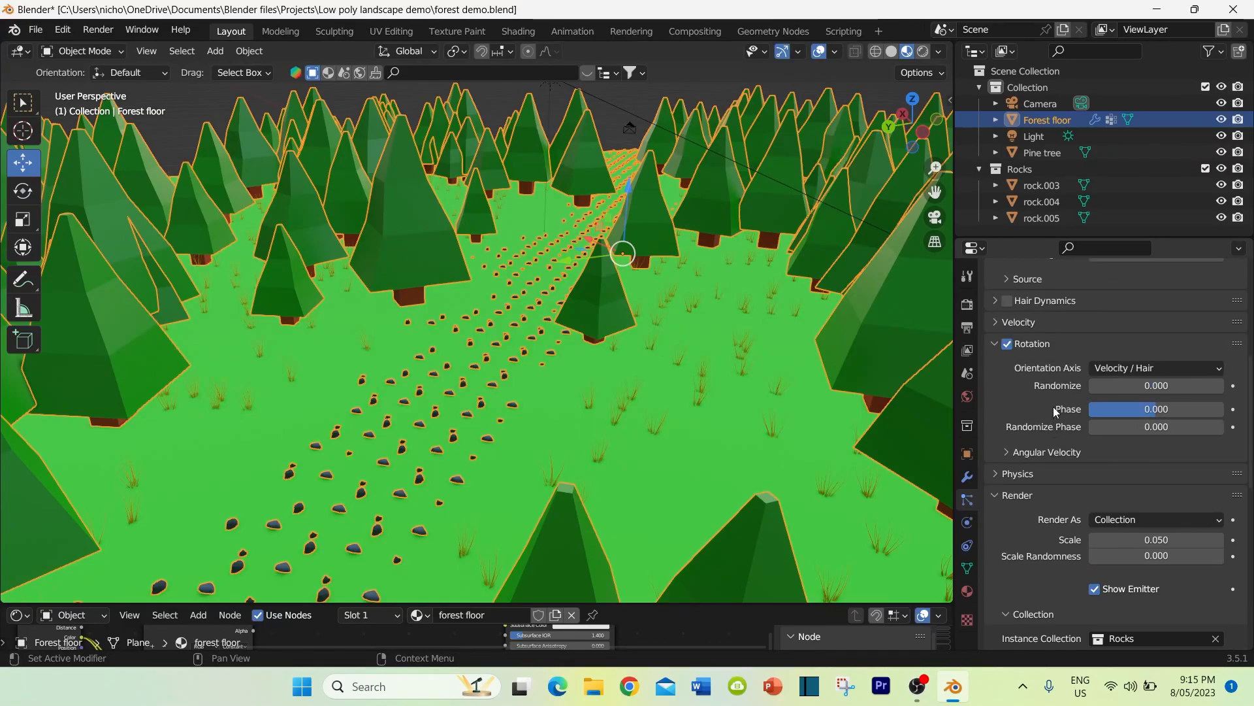
left_click(1117, 416)
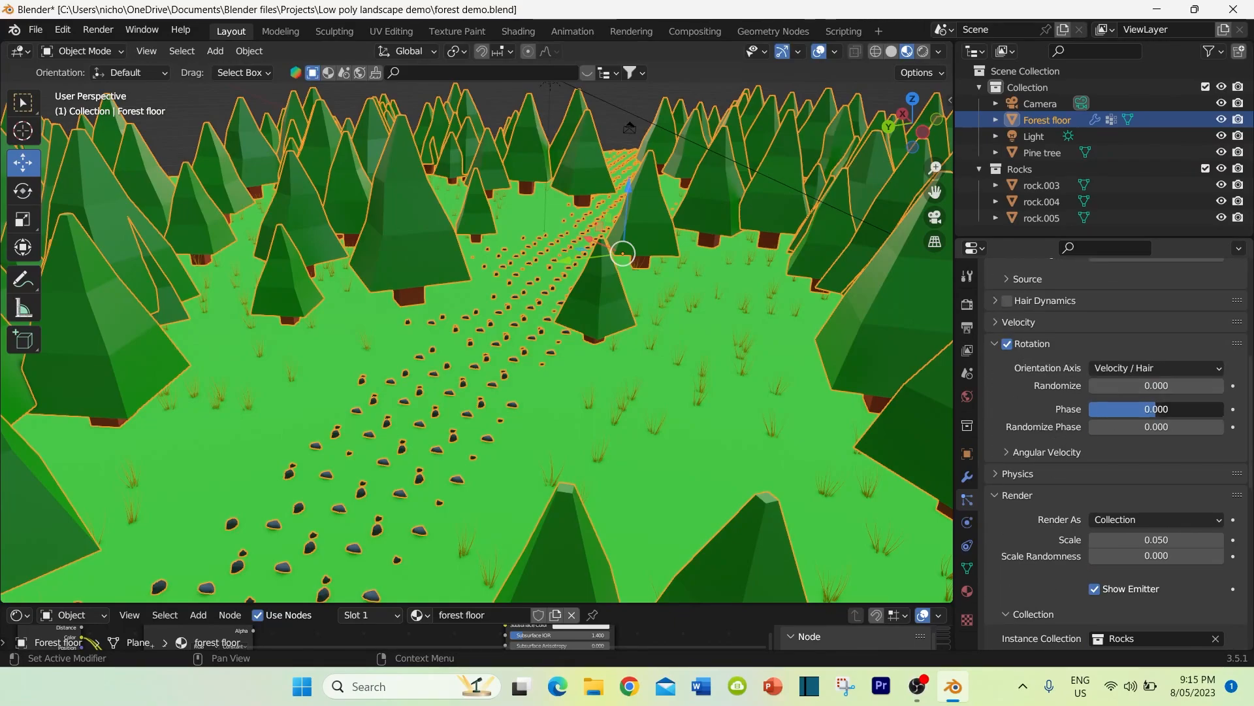
left_click_drag(1117, 416, 1225, 426)
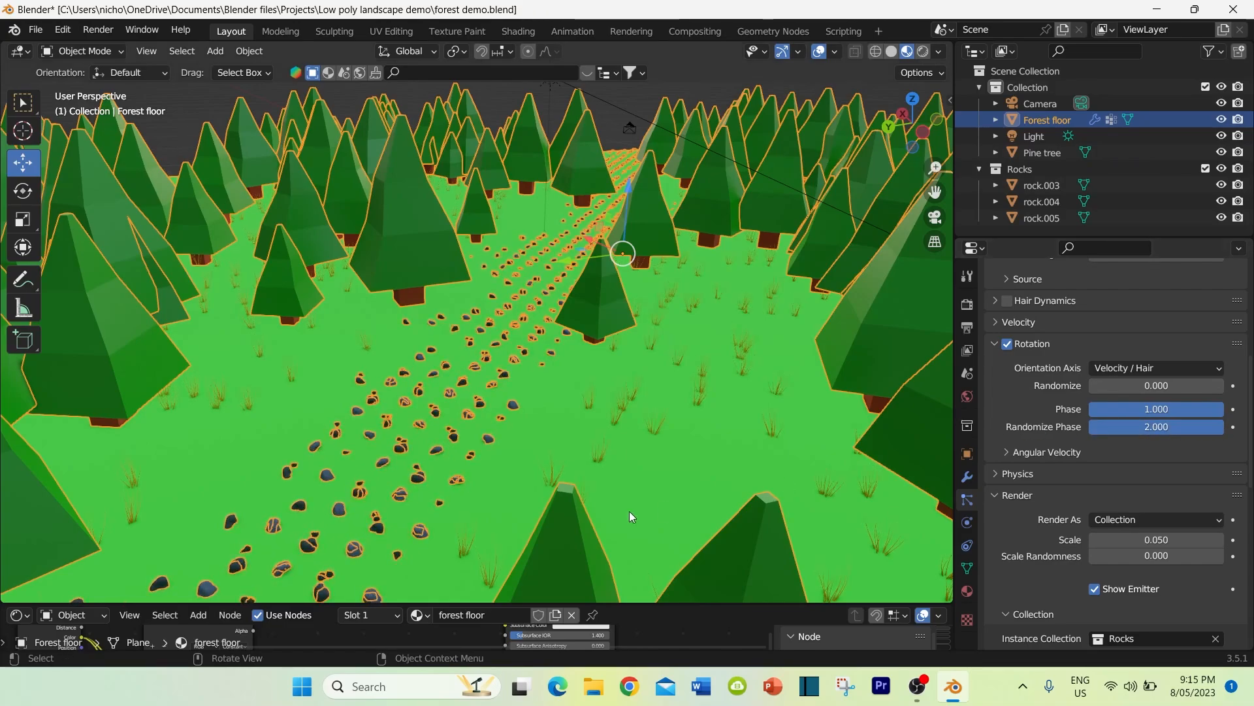
Step: Set the render Scale of the Path new particles to 0.120 and their Scale Randomness to 0.522
middle_click_drag(477, 507, 500, 493)
middle_click_drag(286, 485, 295, 488)
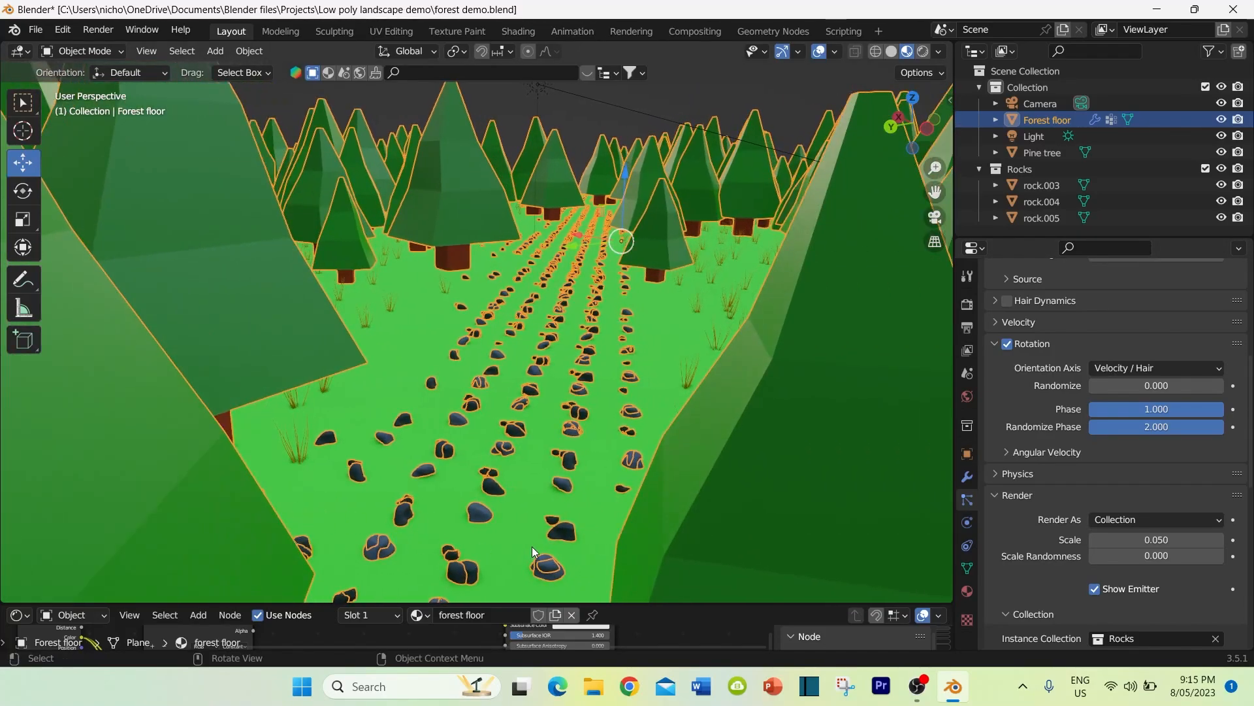
middle_click_drag(532, 546, 653, 437)
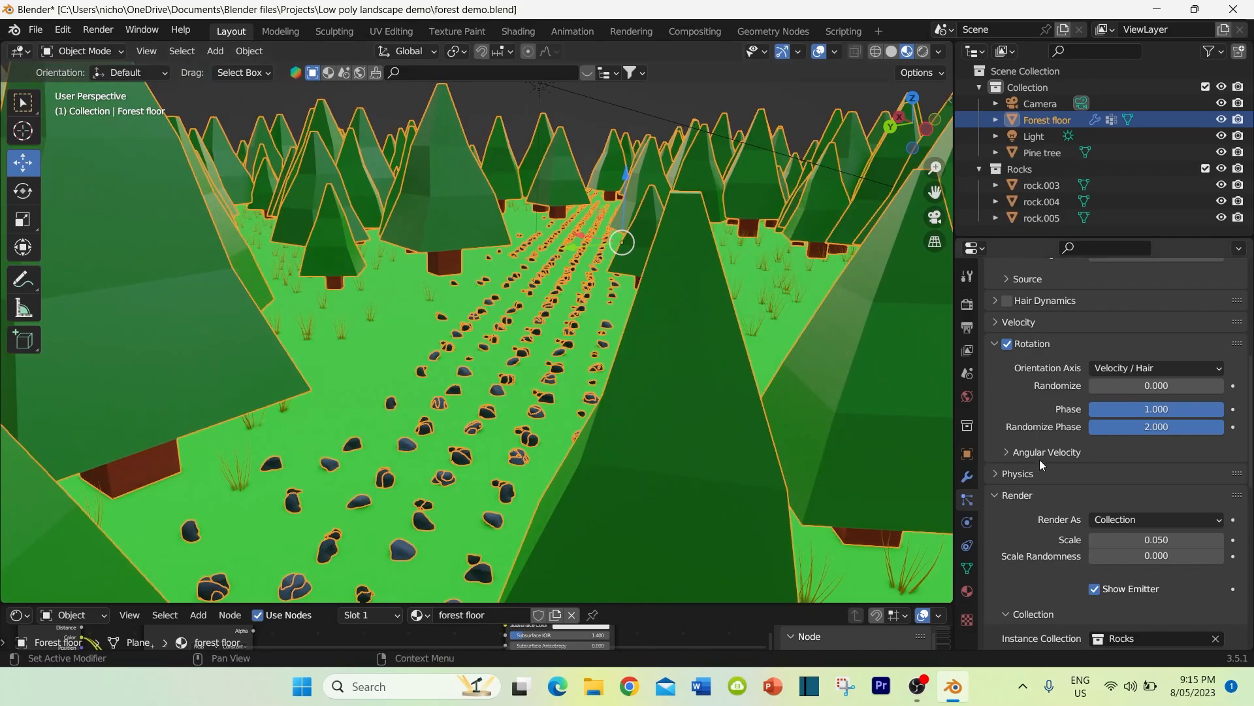
scroll(1036, 467, "down", 10)
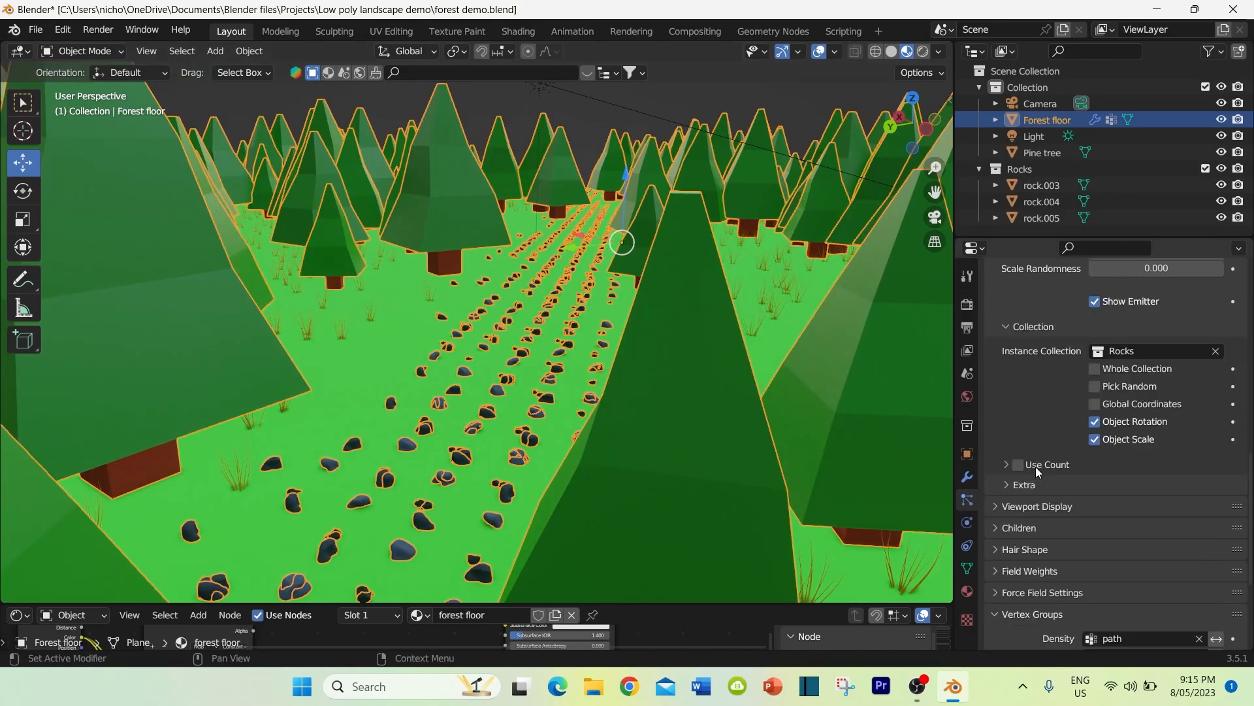
scroll(1036, 466, "up", 5)
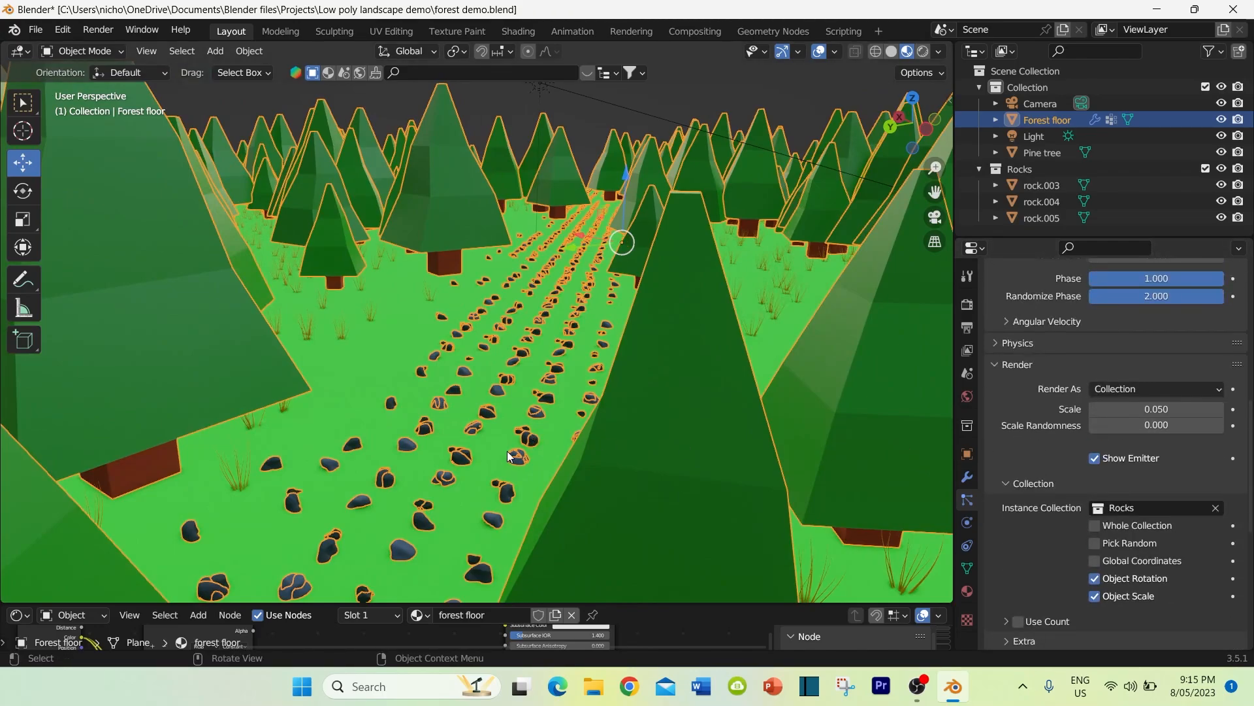
mouse_move(1129, 409)
left_mouse_down()
mouse_move(1169, 409)
mouse_move(1135, 409)
mouse_move(1126, 428)
mouse_move(1177, 428)
mouse_move(1145, 409)
left_mouse_up()
middle_click_drag(436, 450, 441, 454)
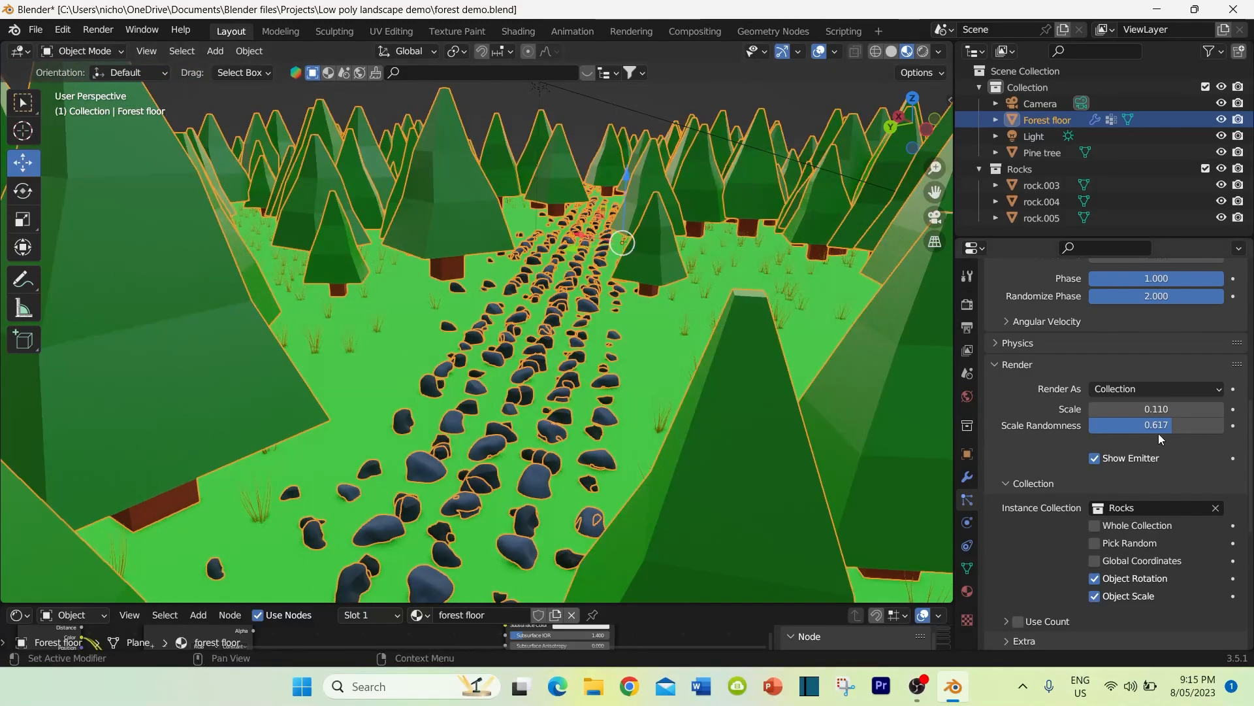
mouse_move(1159, 424)
left_mouse_down()
mouse_move(1170, 424)
mouse_move(1159, 409)
left_mouse_up()
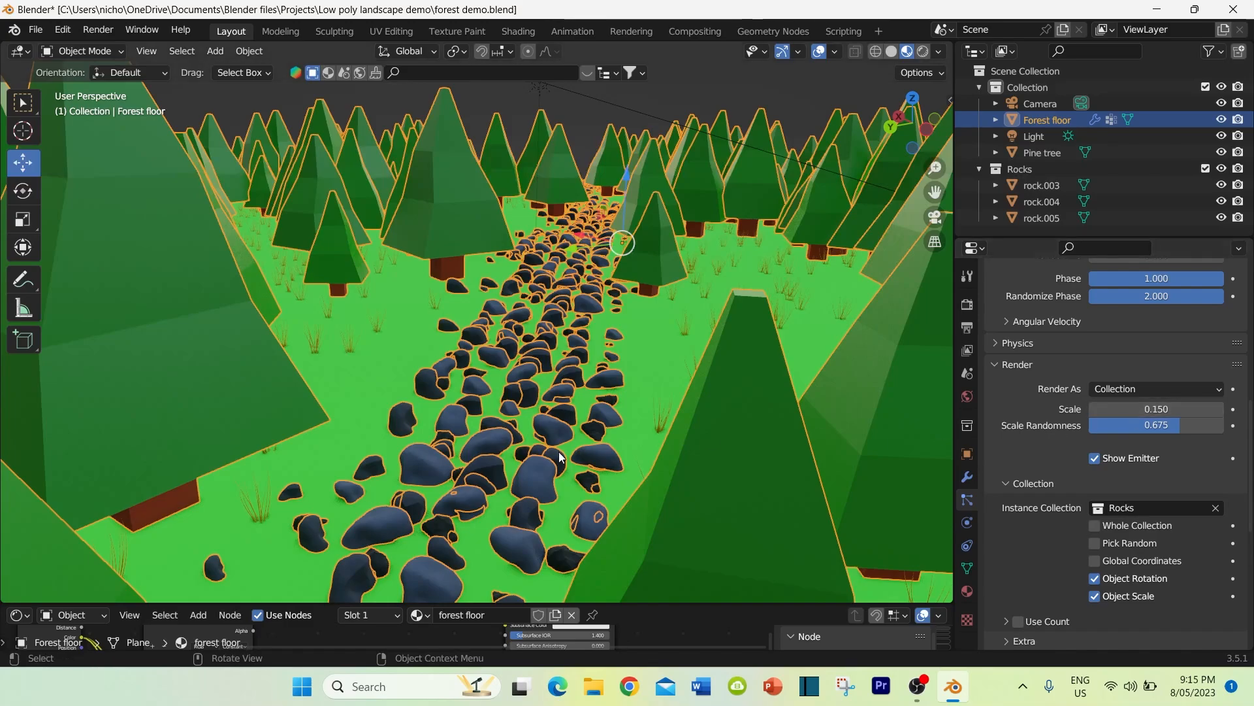
middle_click_drag(535, 459, 539, 448)
mouse_move(1157, 409)
left_mouse_down()
mouse_move(1143, 425)
mouse_move(1158, 424)
left_mouse_up()
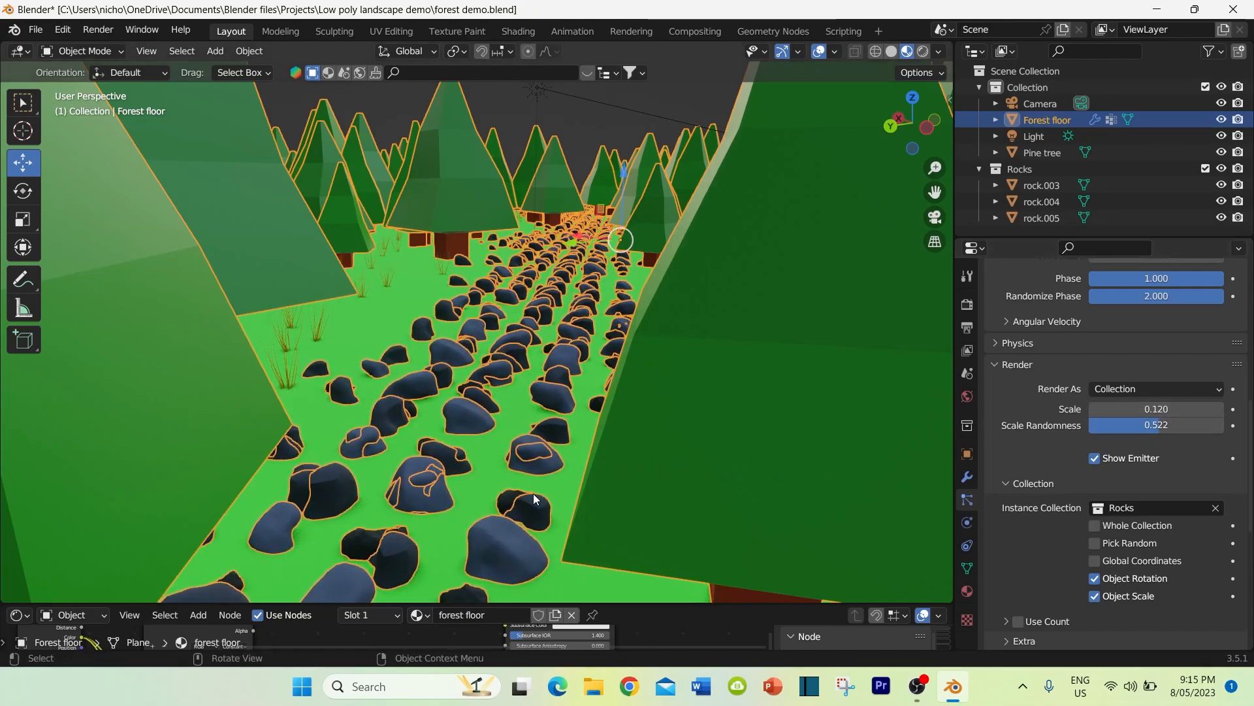
Step: Examine the size and spread of the rocks along the path from close, low and overhead views
middle_click_drag(533, 492, 520, 495)
scroll(519, 496, "up", 4)
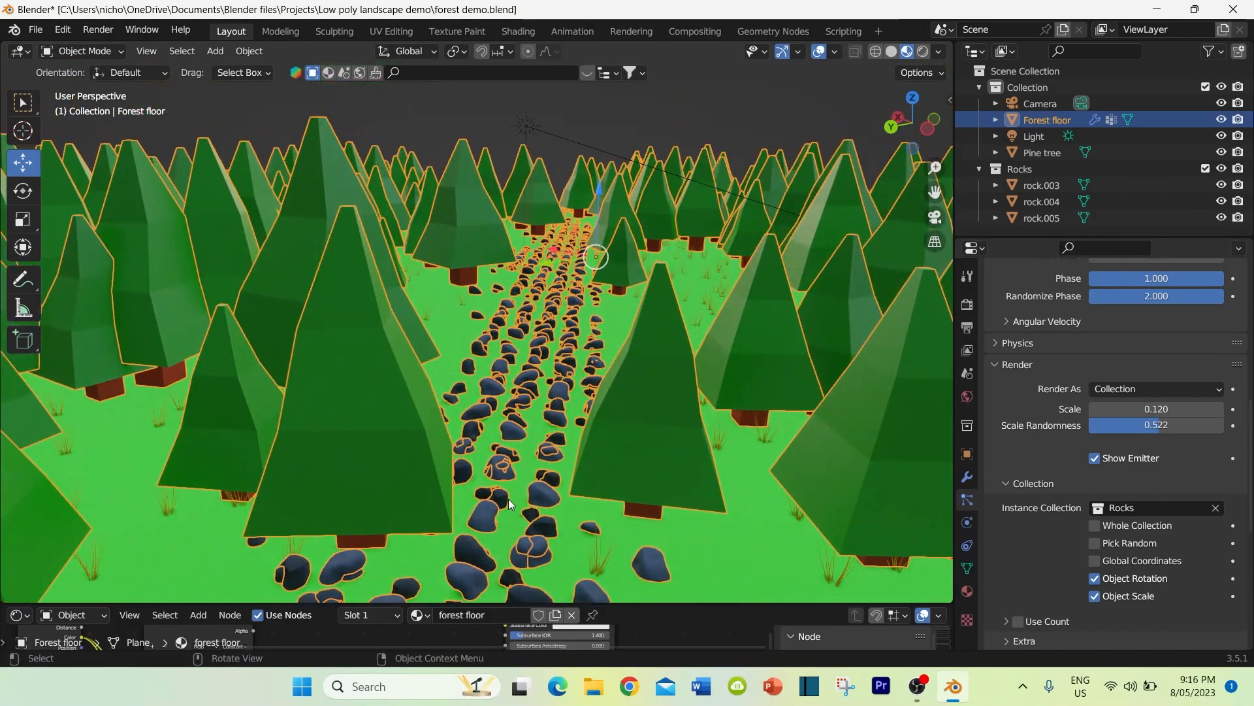
scroll(513, 505, "down", 3)
scroll(515, 501, "up", 4)
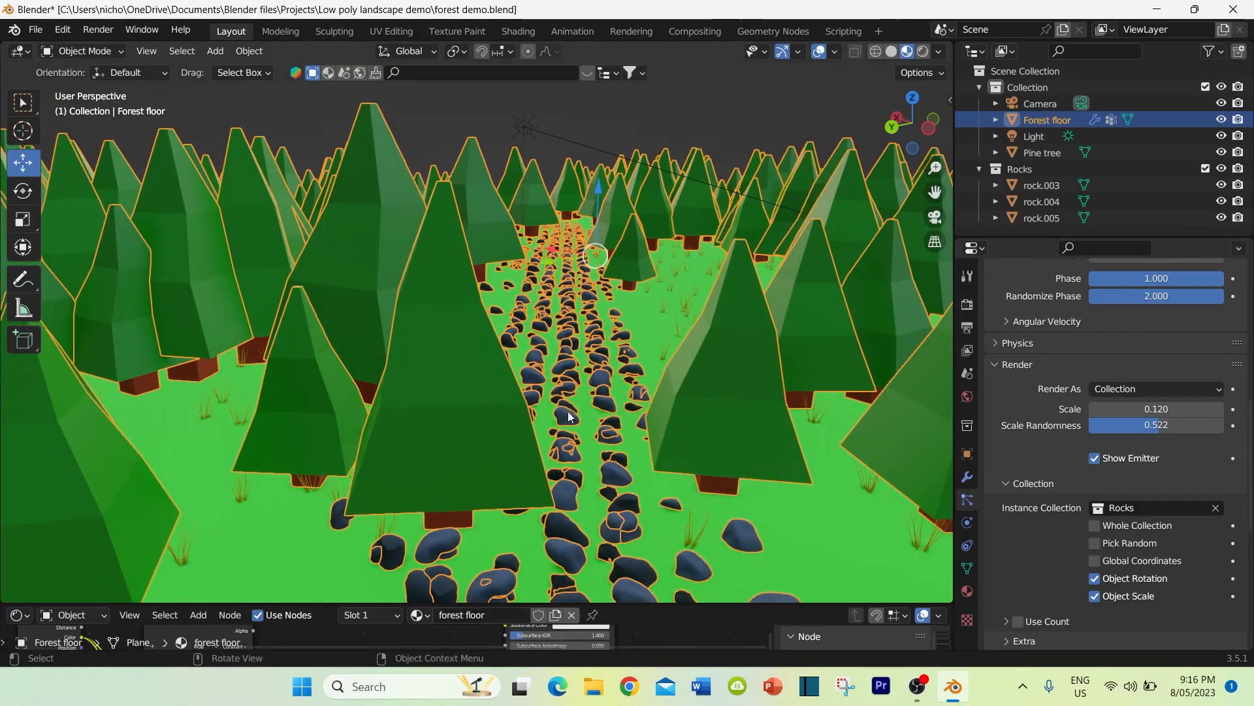
middle_click_drag(605, 445, 580, 396)
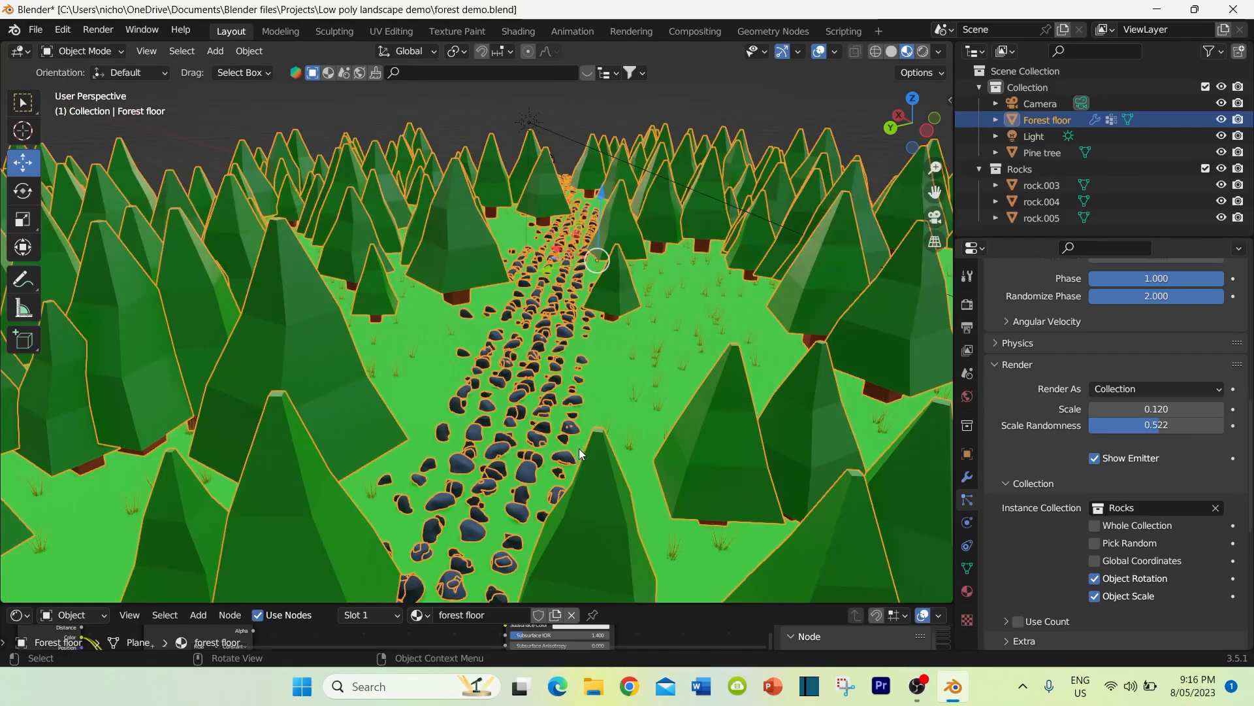
middle_click_drag(579, 449, 530, 528)
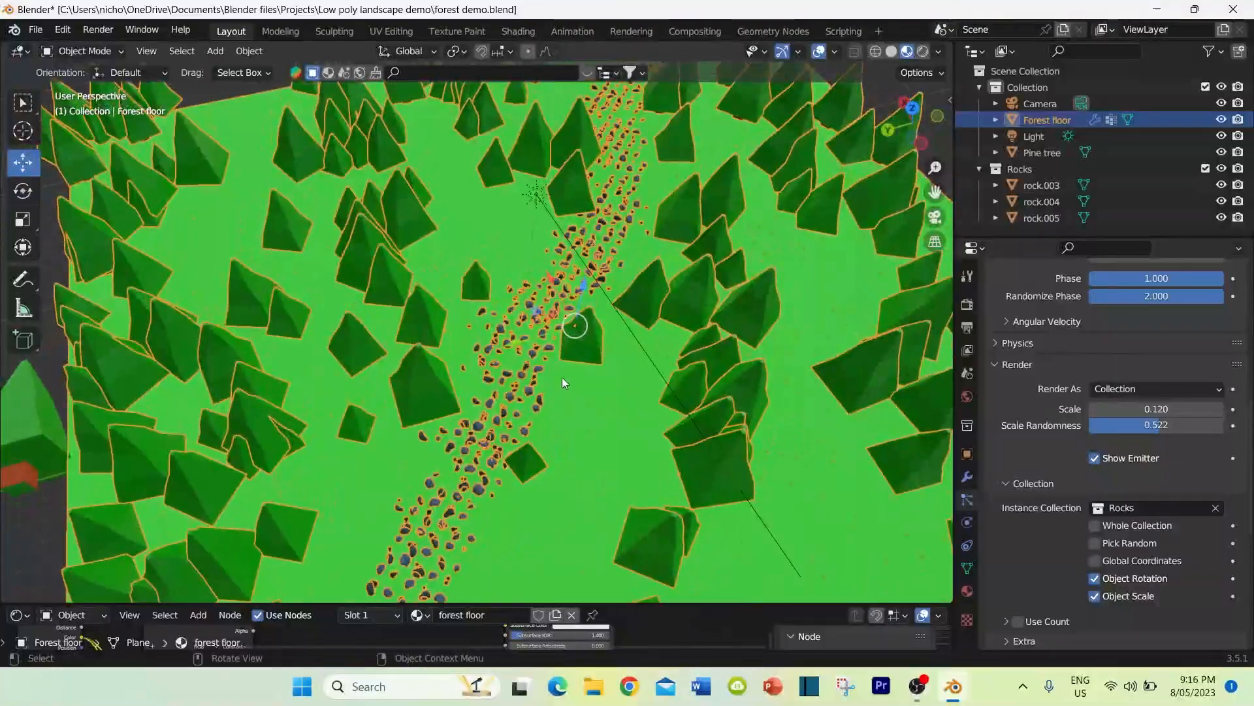
middle_click_drag(653, 332, 680, 330)
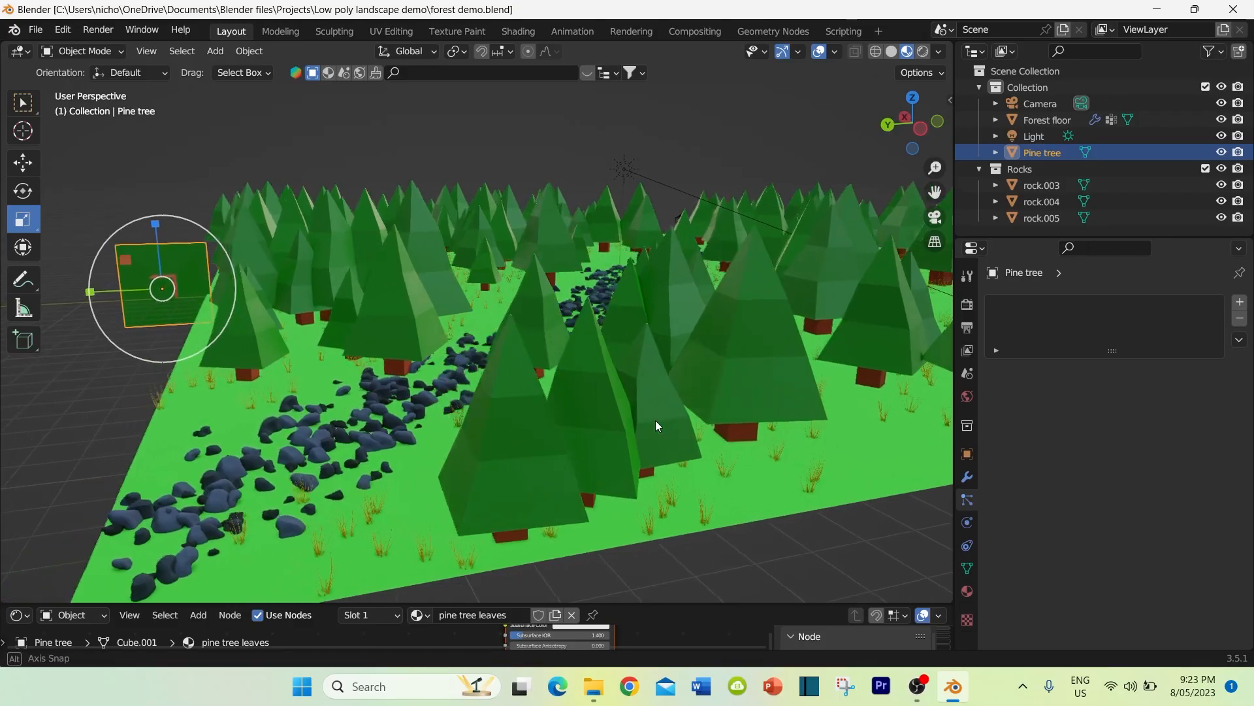
Step: Save the forest demo.blend file
middle_click_drag(656, 421, 661, 421)
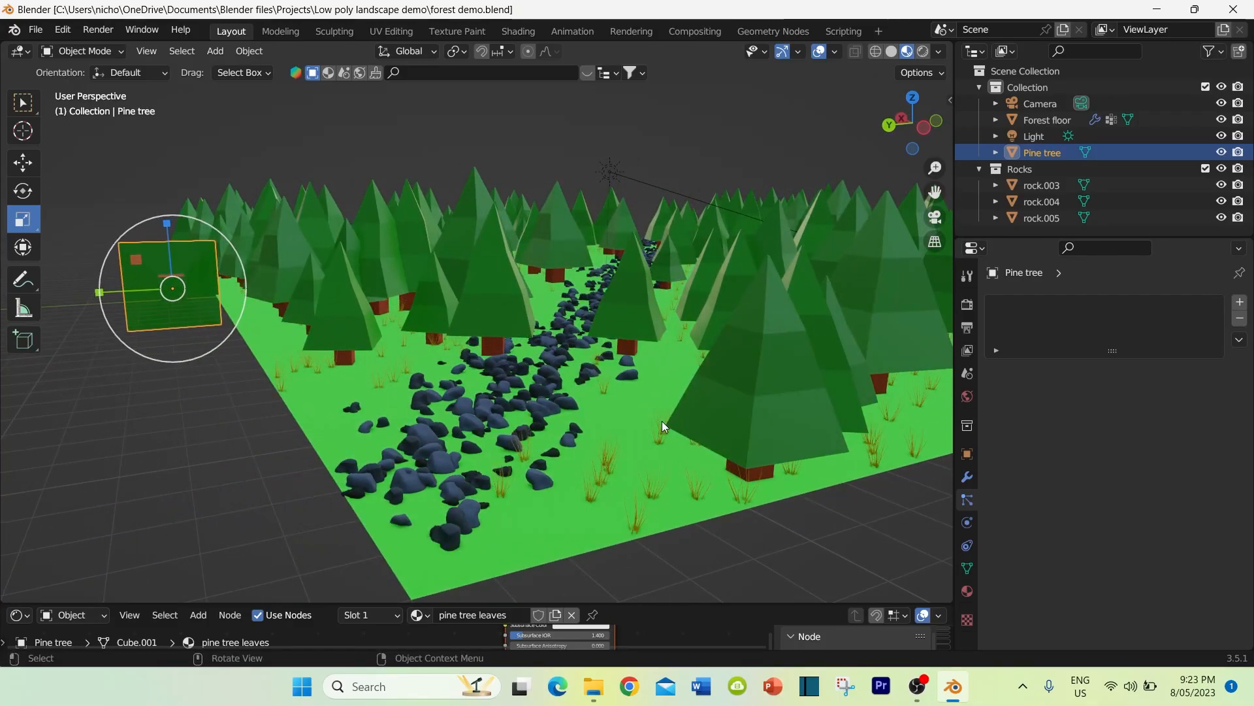
key("ctrl+s")
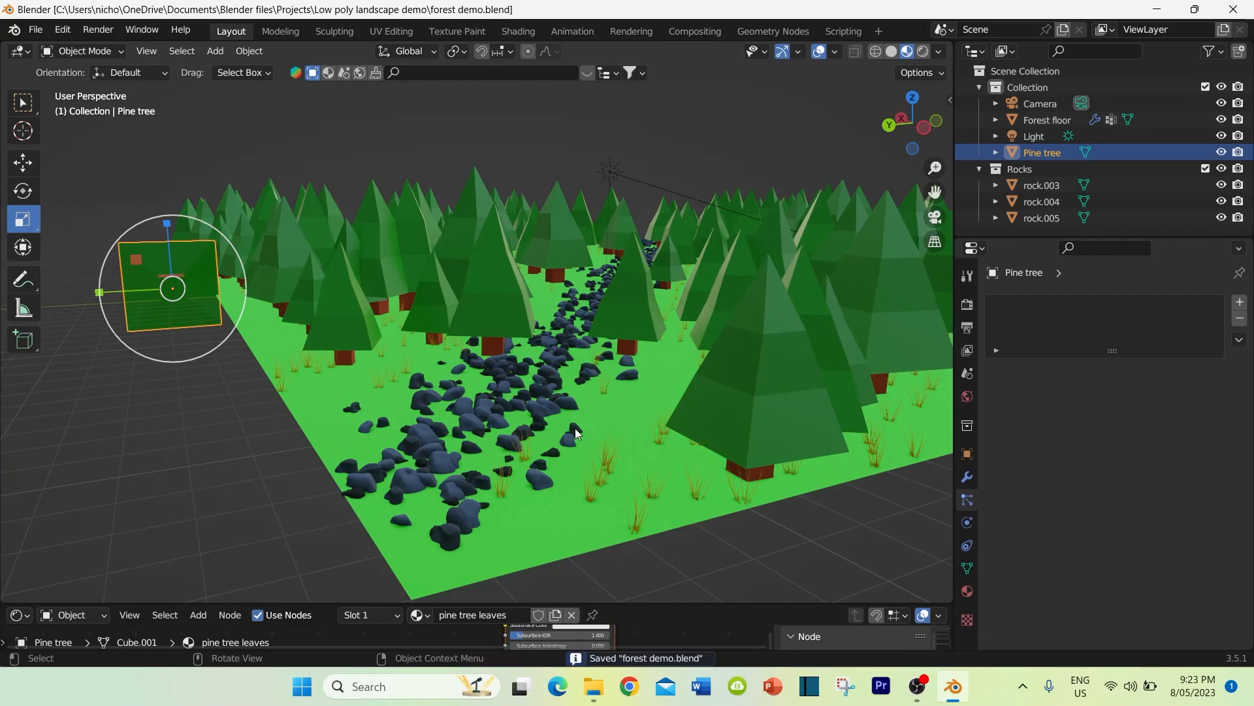
Step: Inspect how the finished rock path runs between the pine trees from several angles and distances
mouse_move(575, 429)
middle_mouse_down()
mouse_move(531, 437)
mouse_move(562, 413)
mouse_move(535, 442)
mouse_move(586, 441)
middle_mouse_up()
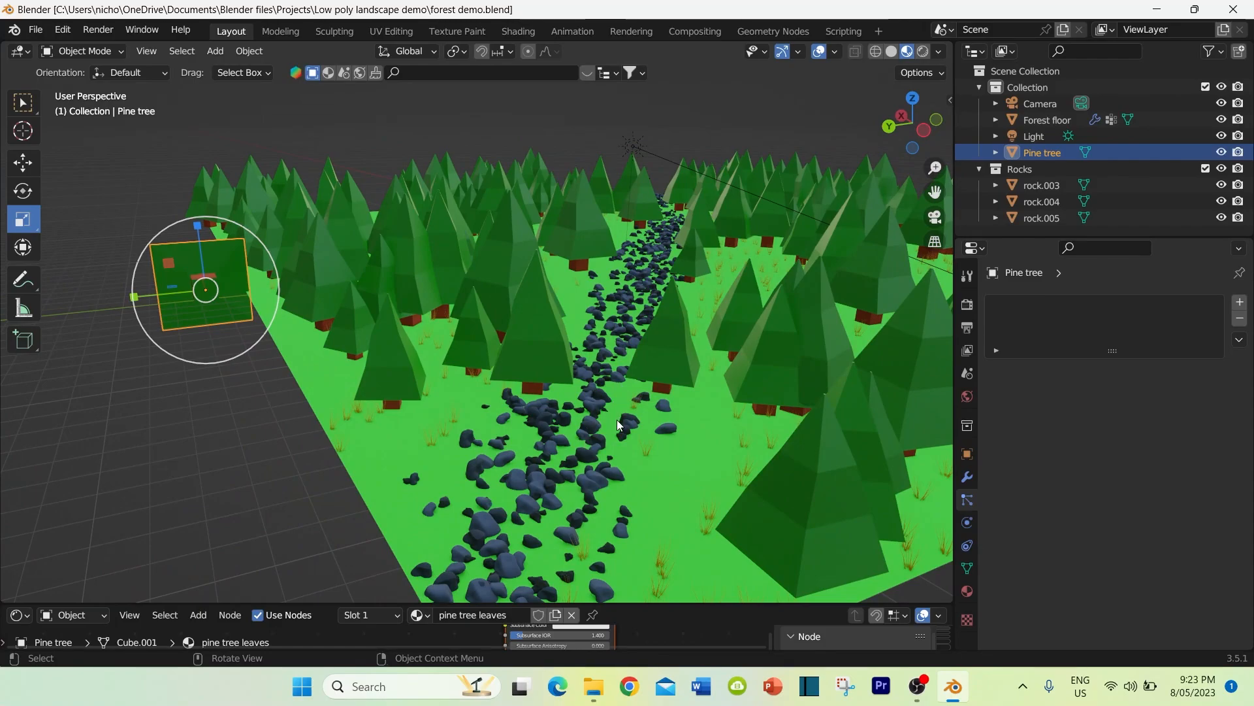
middle_click_drag(617, 420, 539, 459)
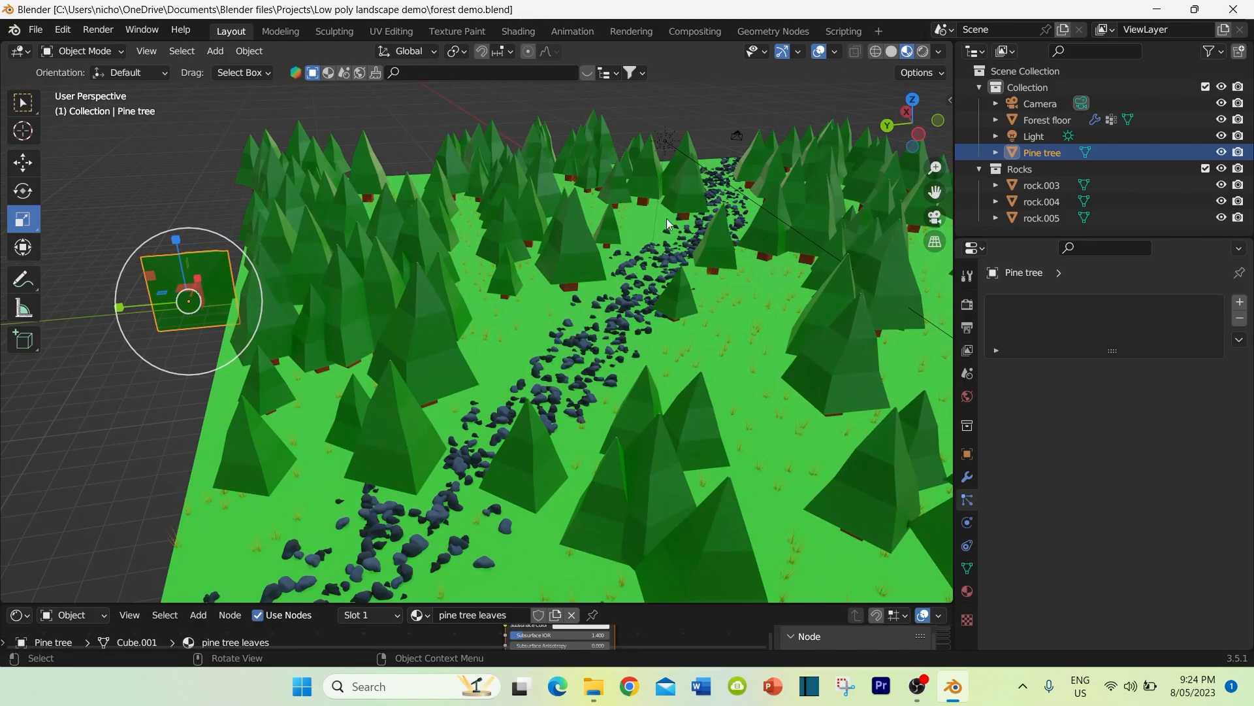
middle_click_drag(469, 479, 433, 446)
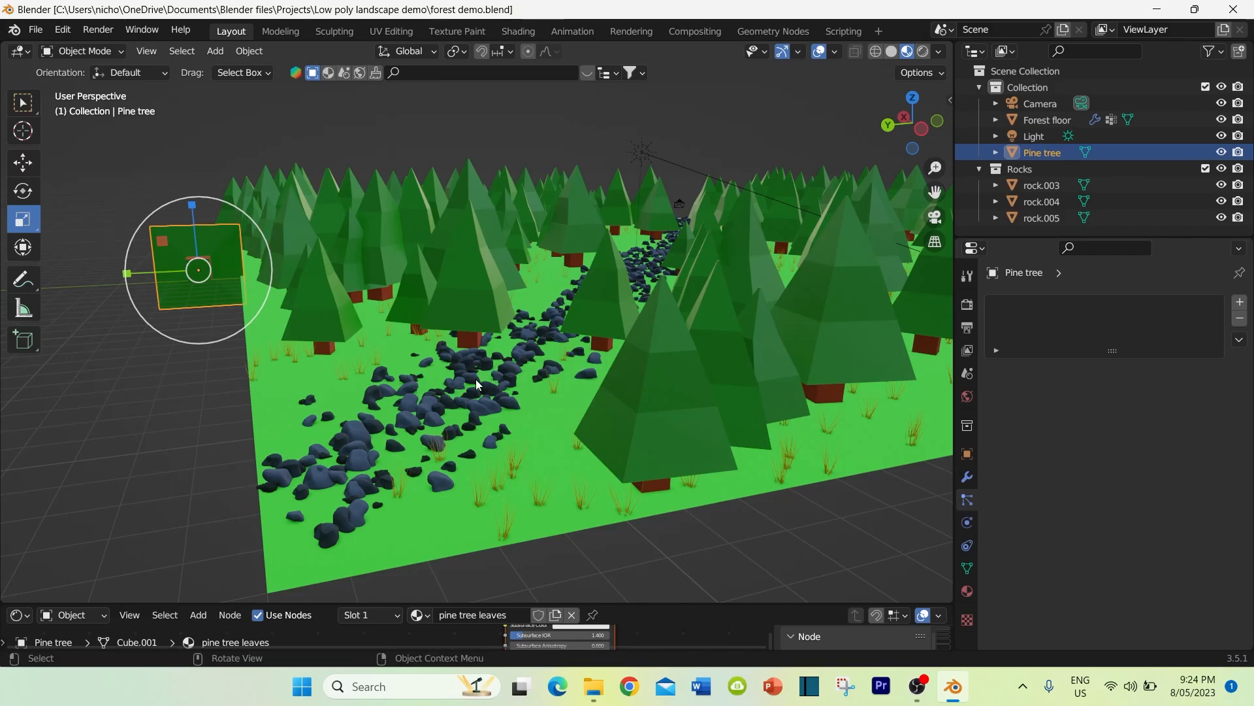
middle_click_drag(466, 378, 555, 347)
scroll(568, 344, "up", 3)
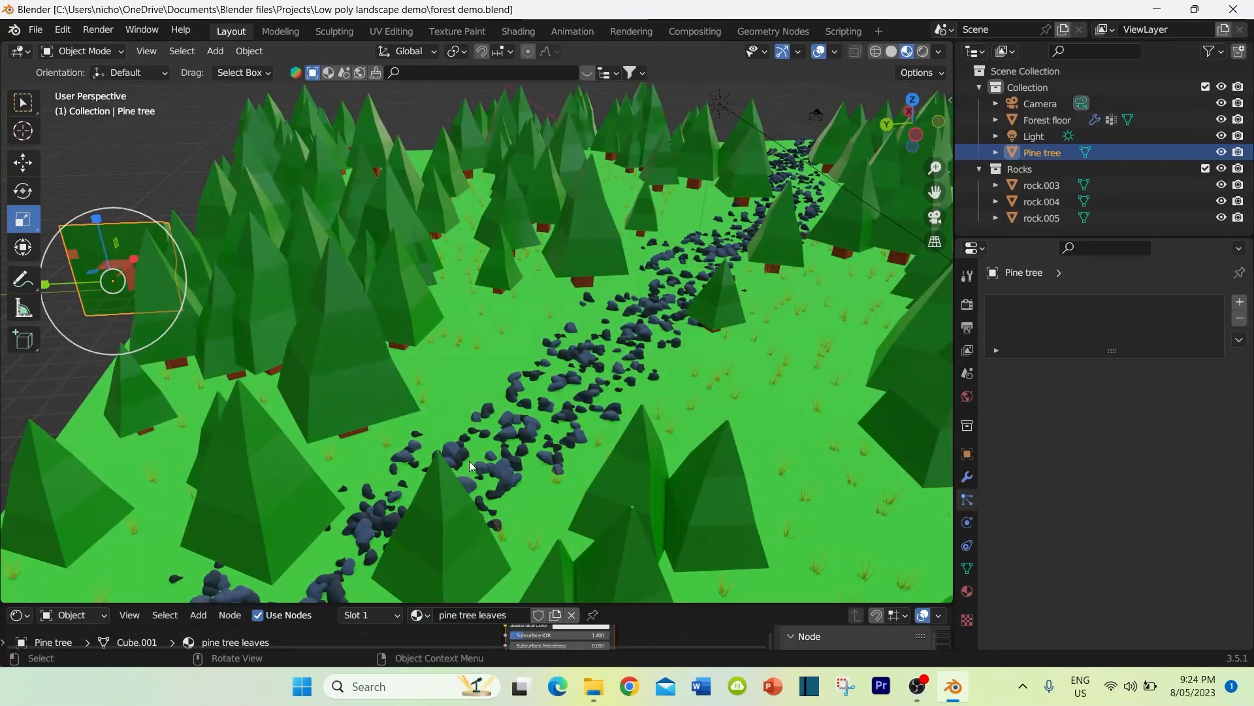
middle_click_drag(468, 467, 478, 461)
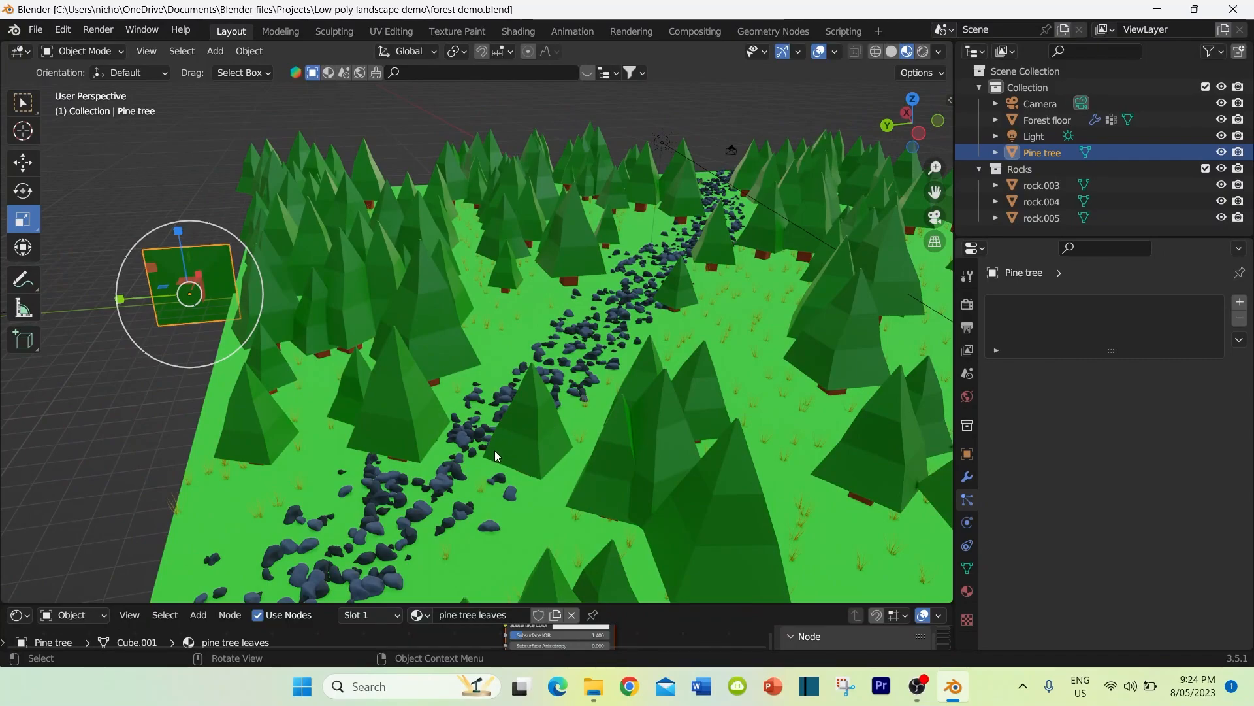
middle_click_drag(452, 493, 493, 454)
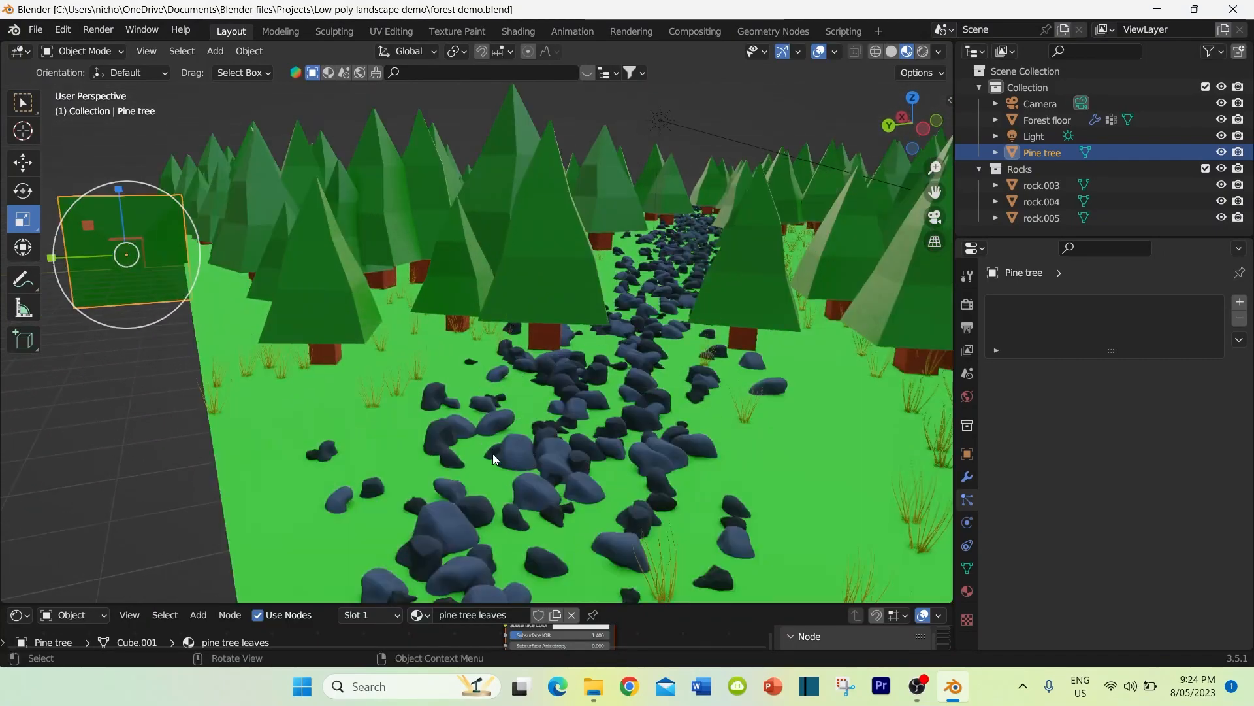
Step: Select the forest floor and review the Path new emission Source settings, including Particles/Face, against the rock distribution
left_click(644, 457)
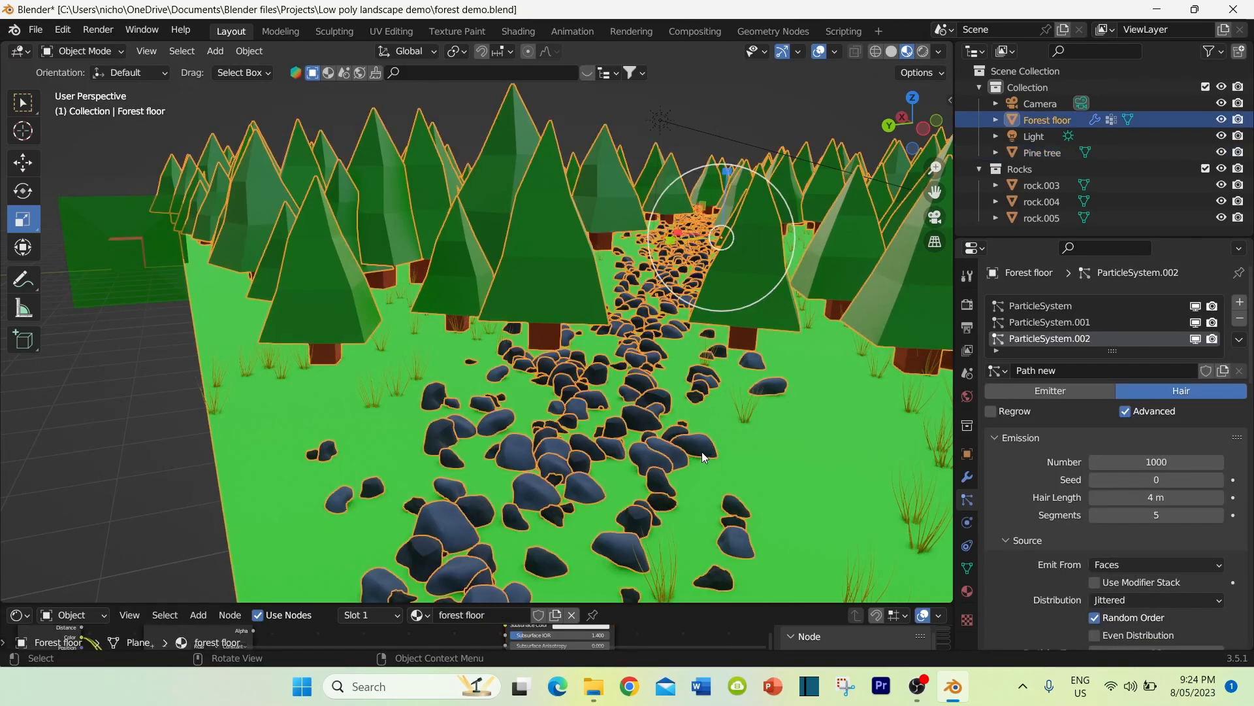
middle_click_drag(702, 452, 679, 452)
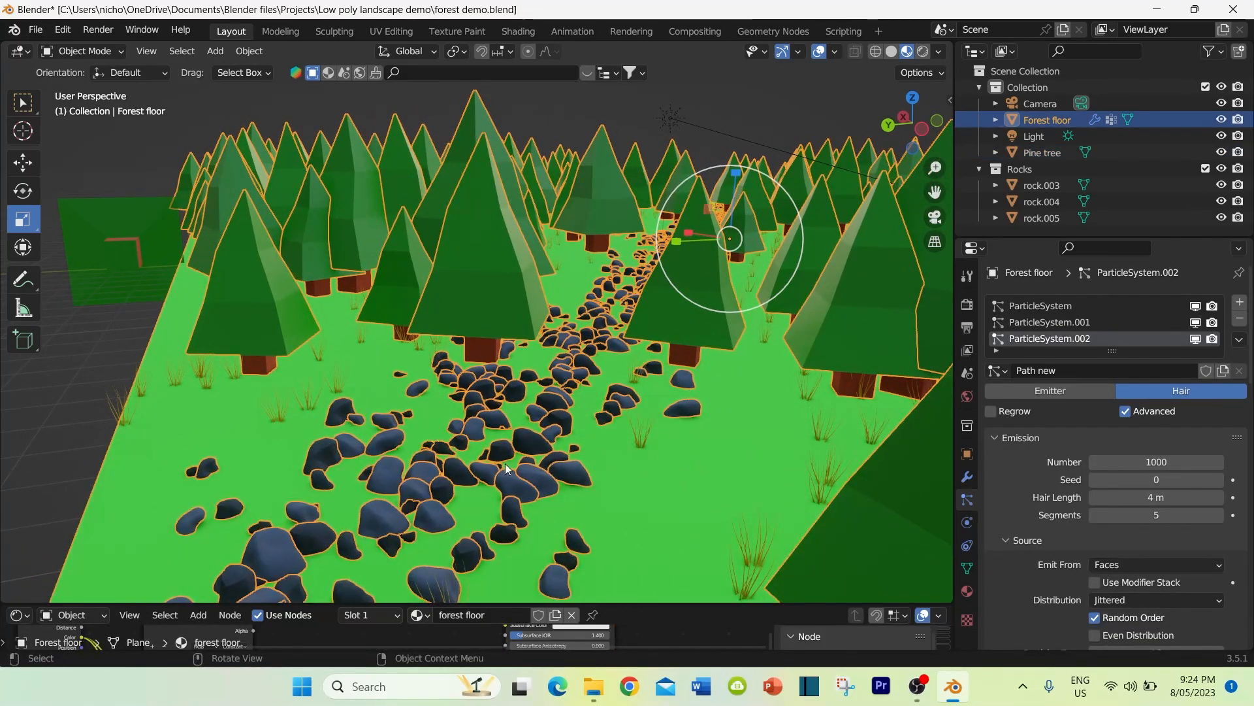
scroll(575, 466, "up", 3)
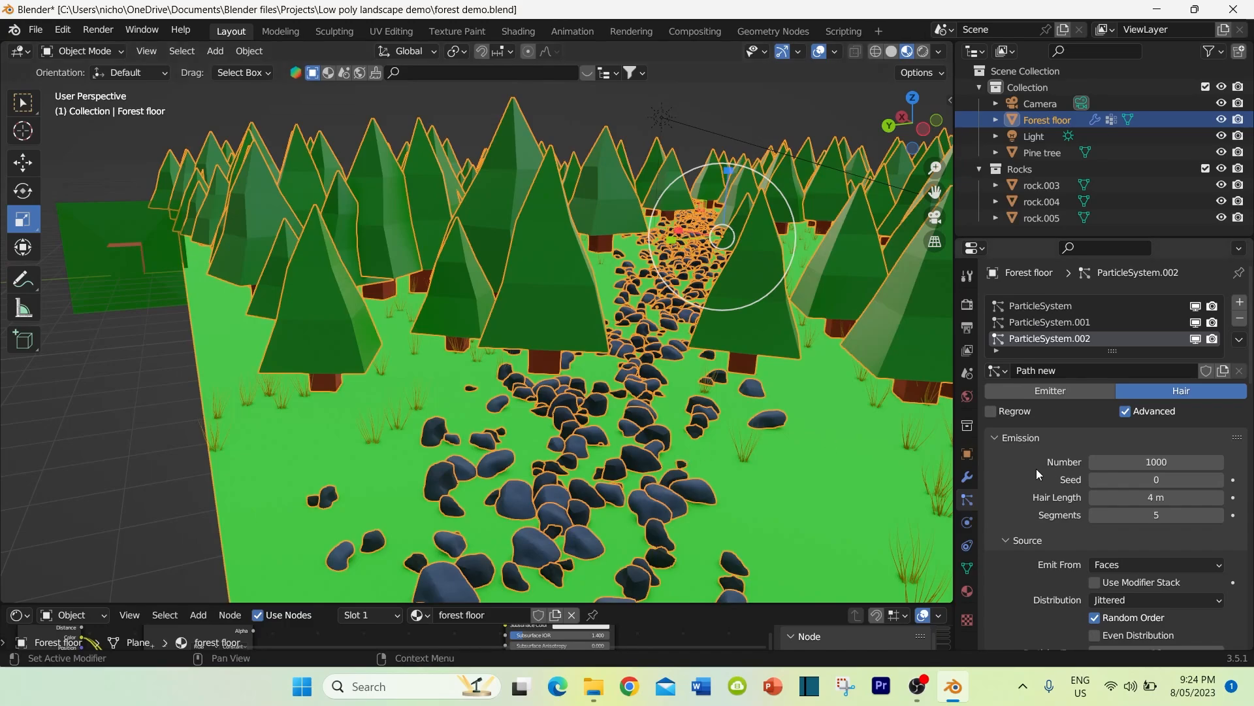
scroll(1037, 484, "down", 5)
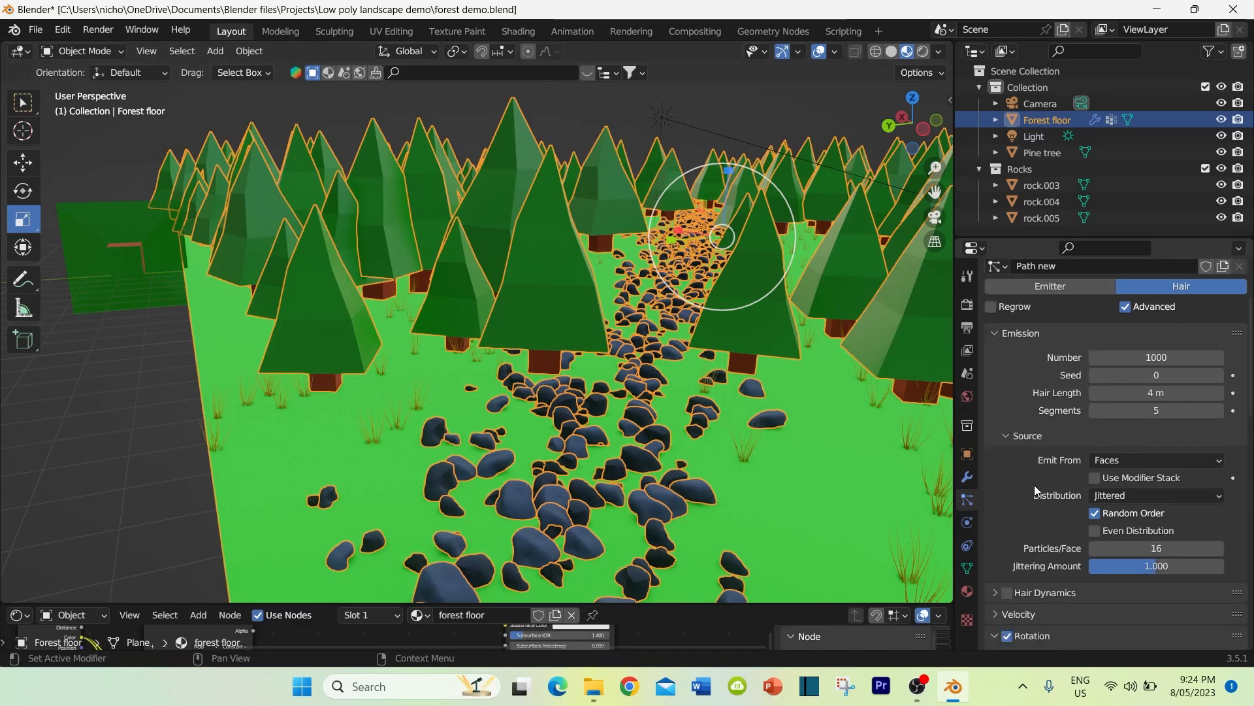
left_click(1016, 412)
scroll(1004, 400, "down", 1)
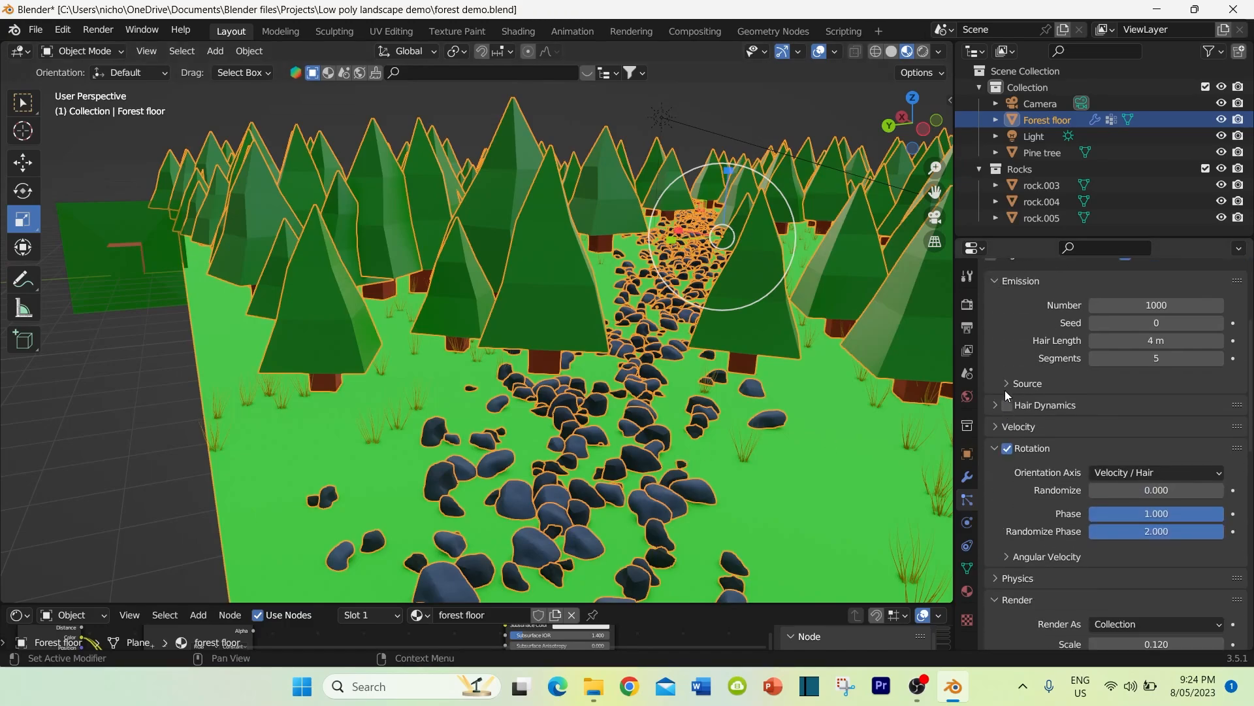
left_click(1006, 382)
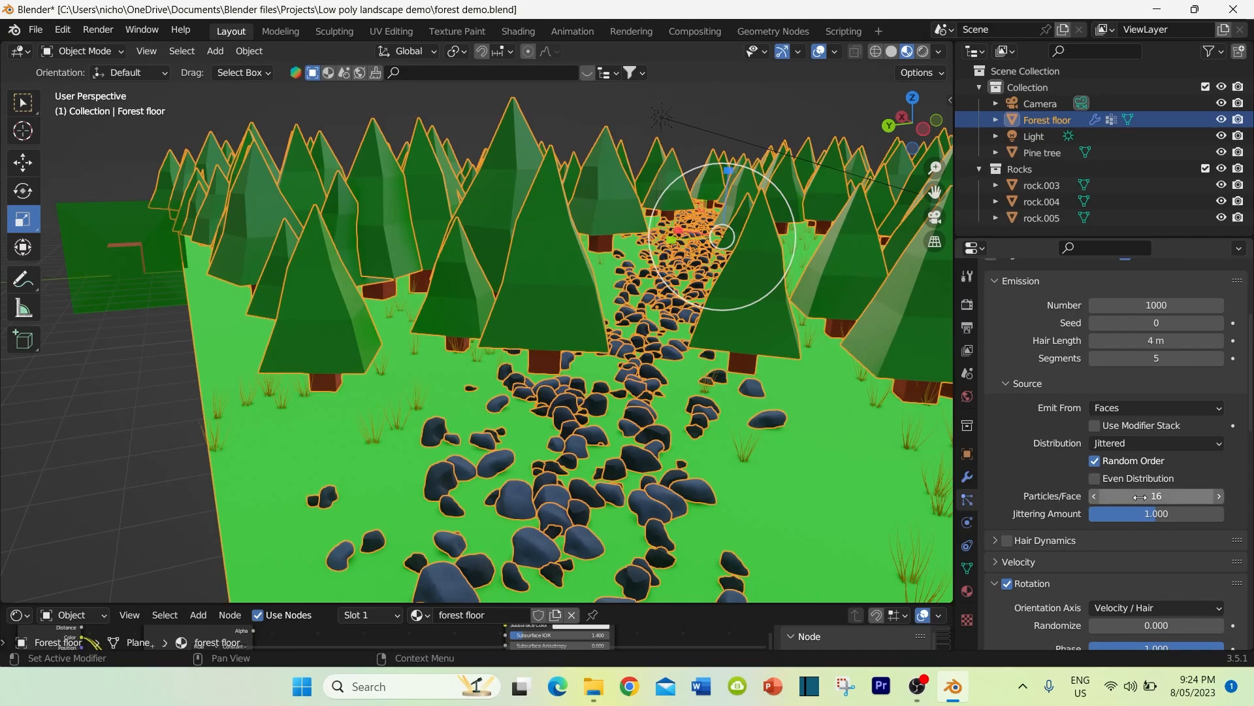
mouse_move(1140, 497)
left_mouse_down()
mouse_move(1091, 497)
mouse_move(1142, 497)
left_mouse_up()
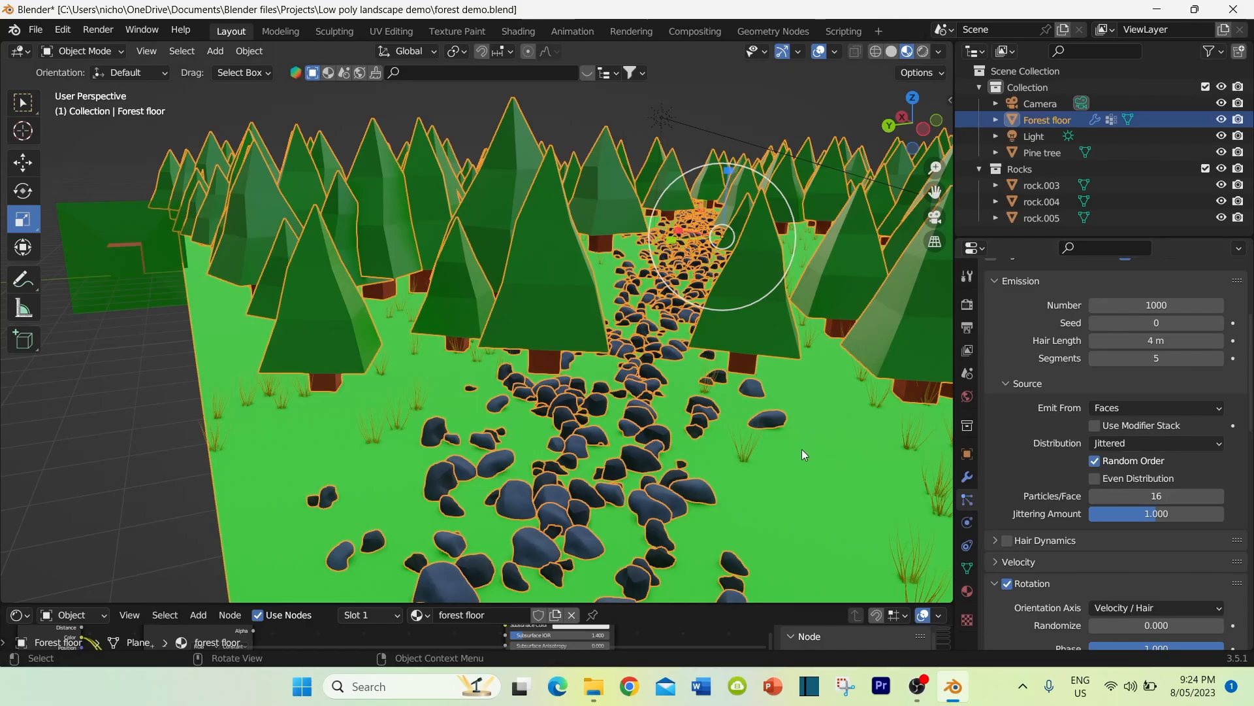
middle_click_drag(801, 449, 810, 452)
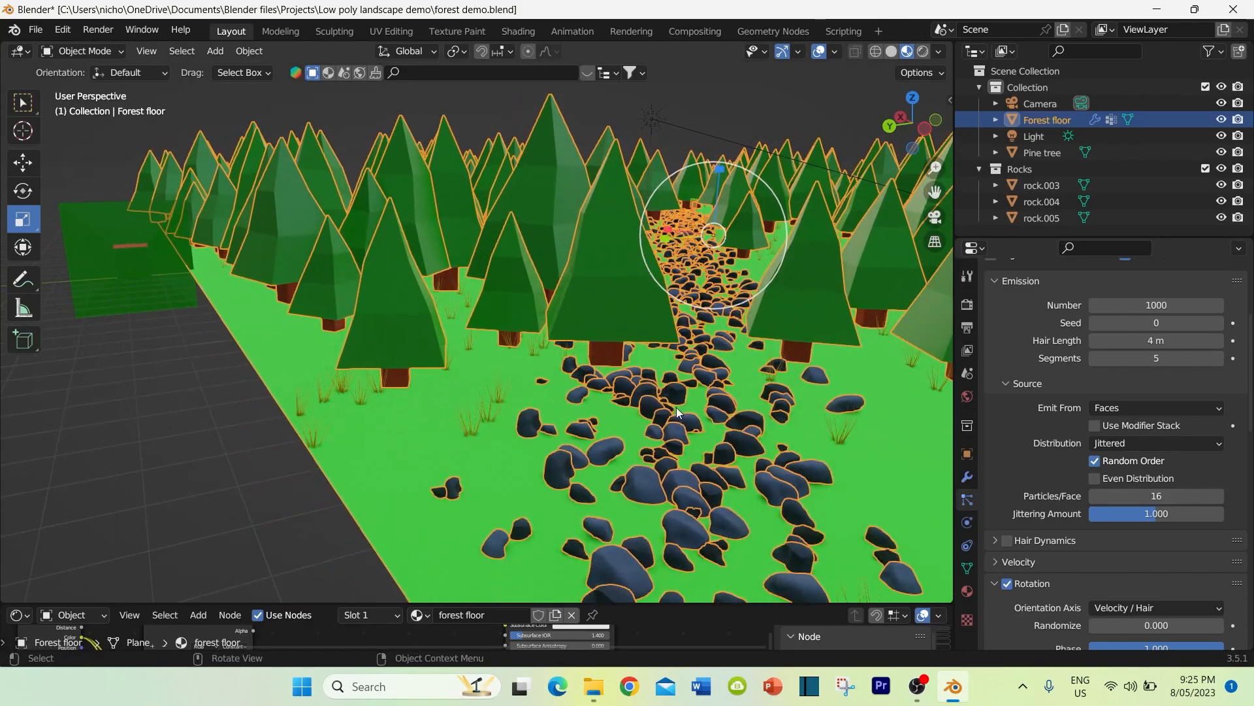
middle_click_drag(717, 467, 771, 464)
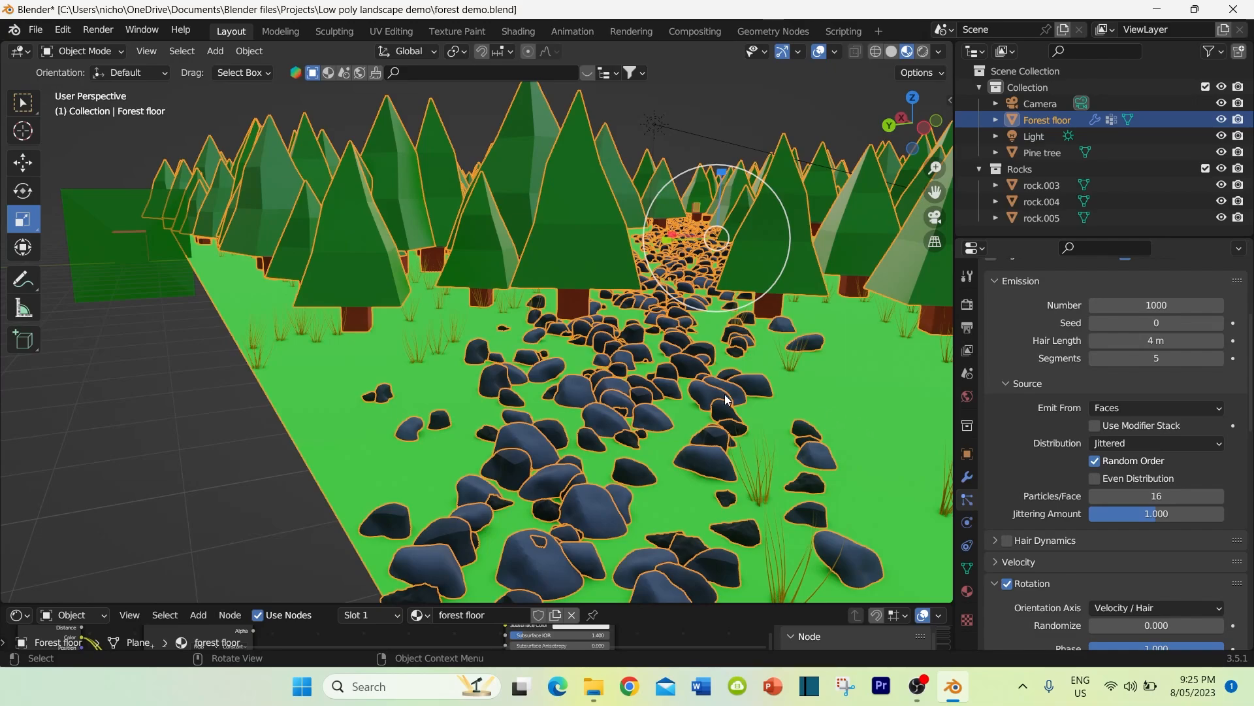
Step: Show the whole forest floor with its rock path from directly above in solid shading
left_click(1010, 380)
middle_click_drag(837, 437, 740, 441)
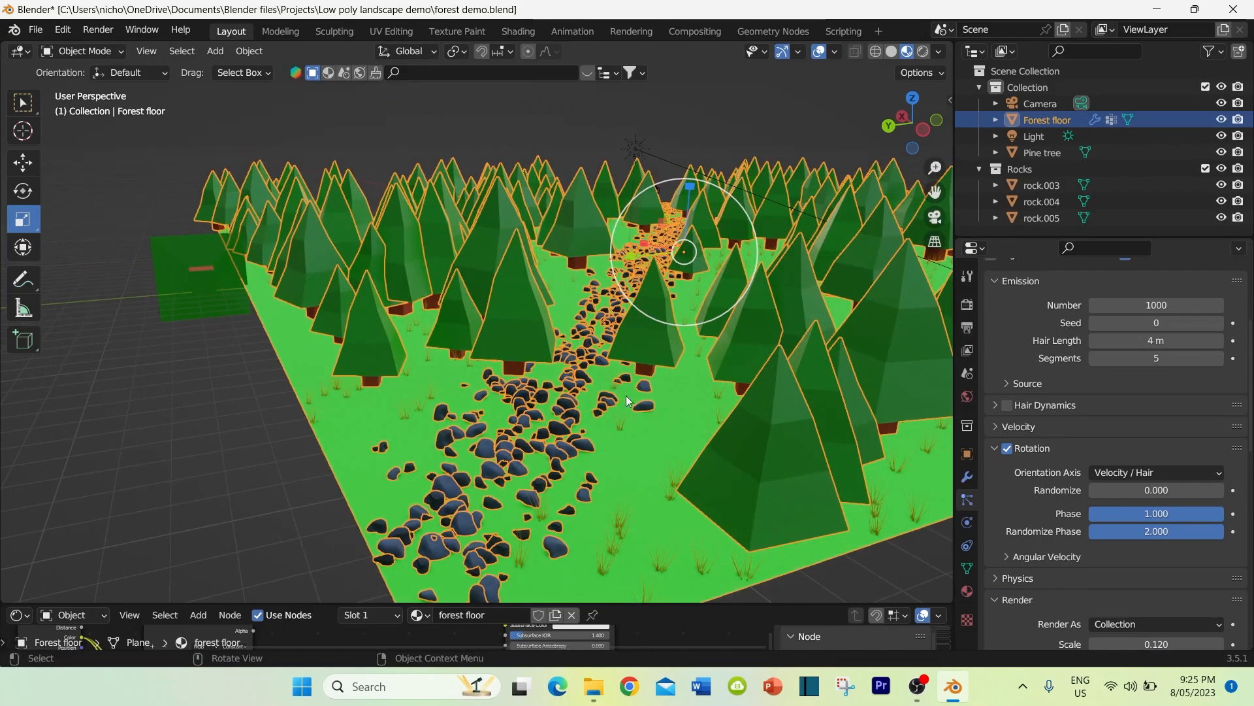
scroll(628, 433, "down", 5)
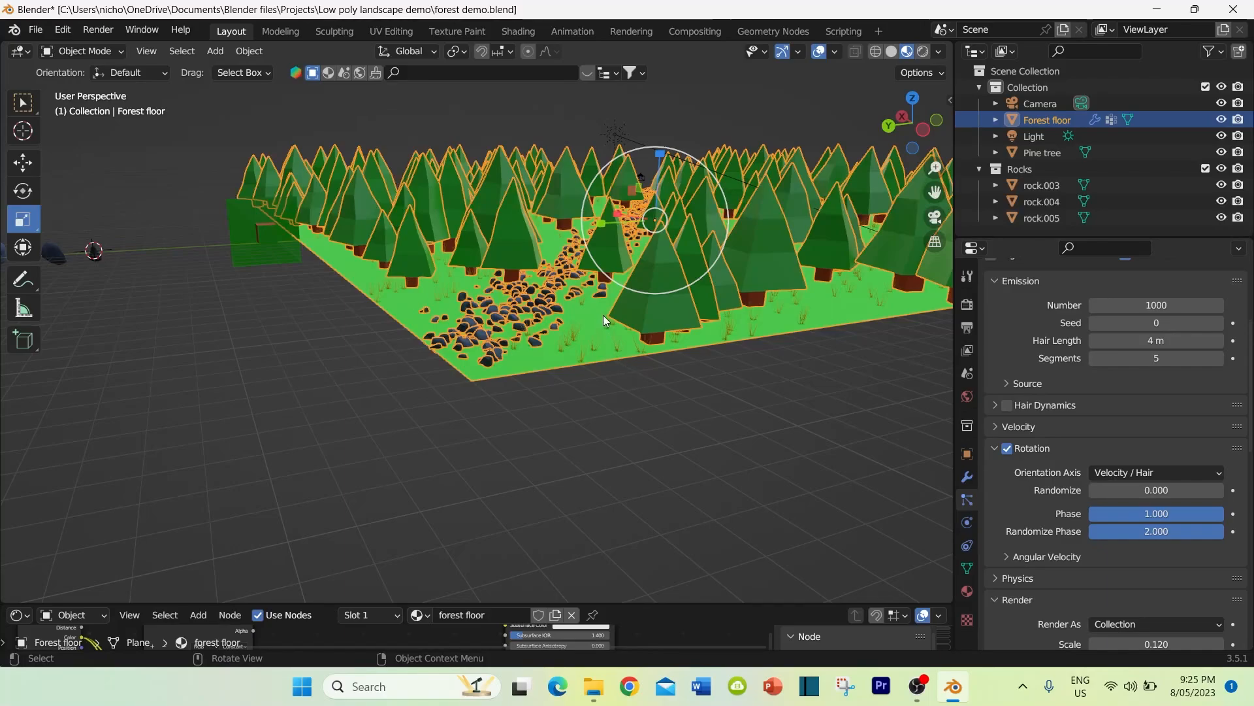
middle_click_drag(602, 315, 575, 457)
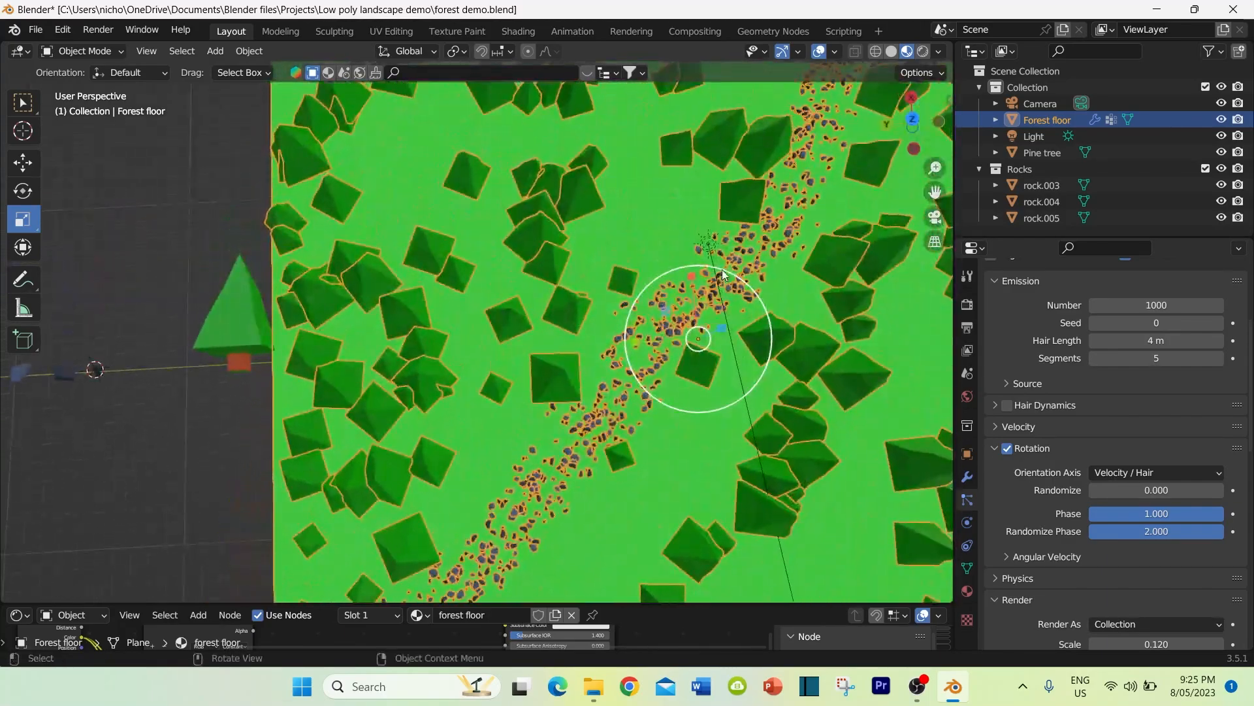
left_click(912, 121)
scroll(583, 375, "up", 2)
scroll(638, 308, "down", 2)
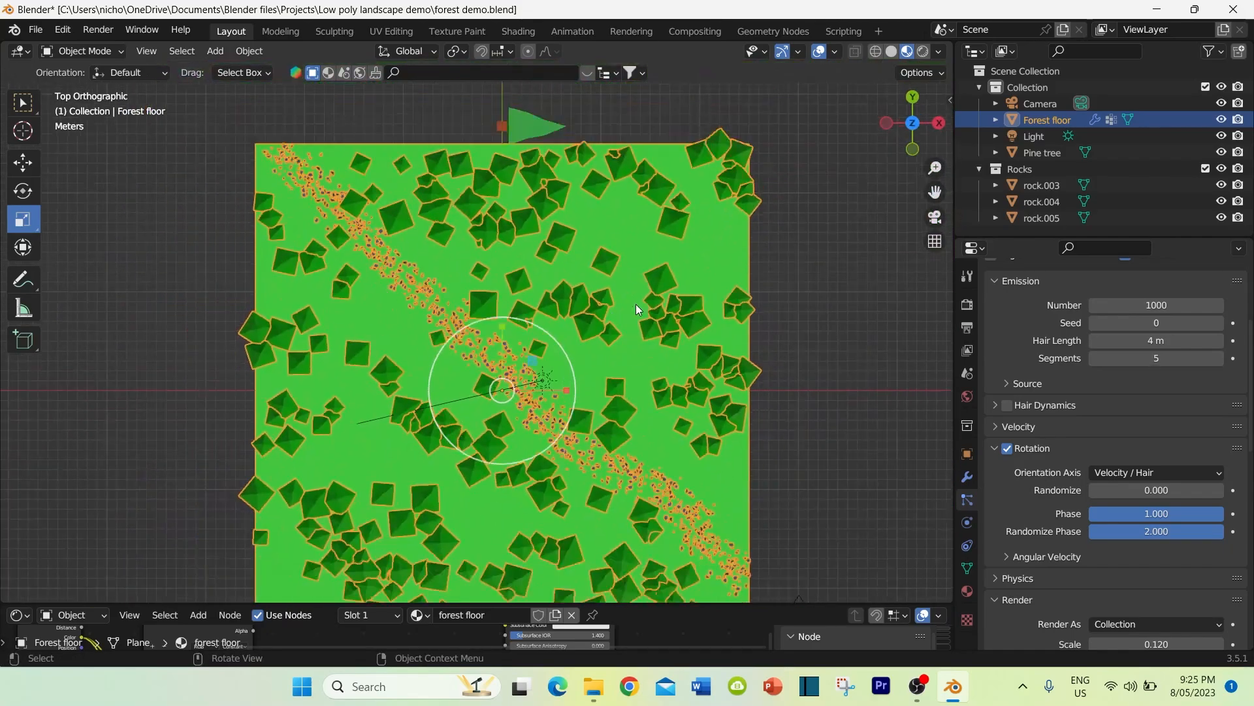
left_click(893, 50)
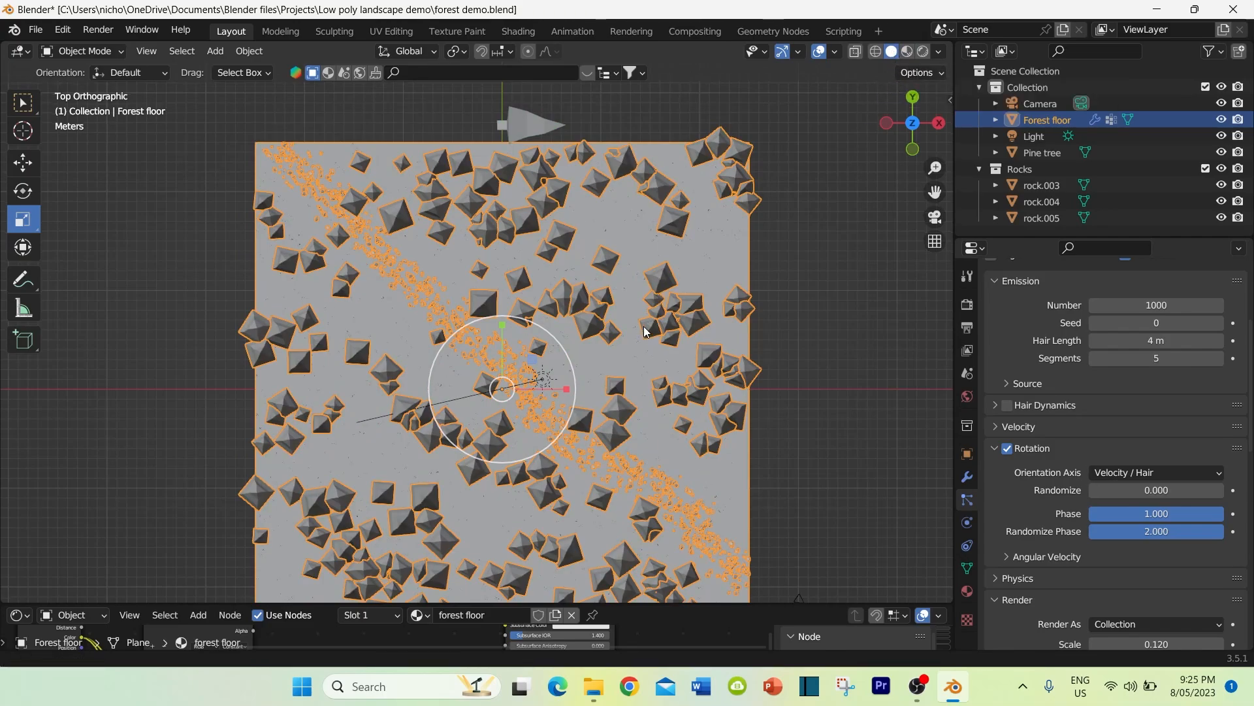
scroll(663, 299, "down", 2)
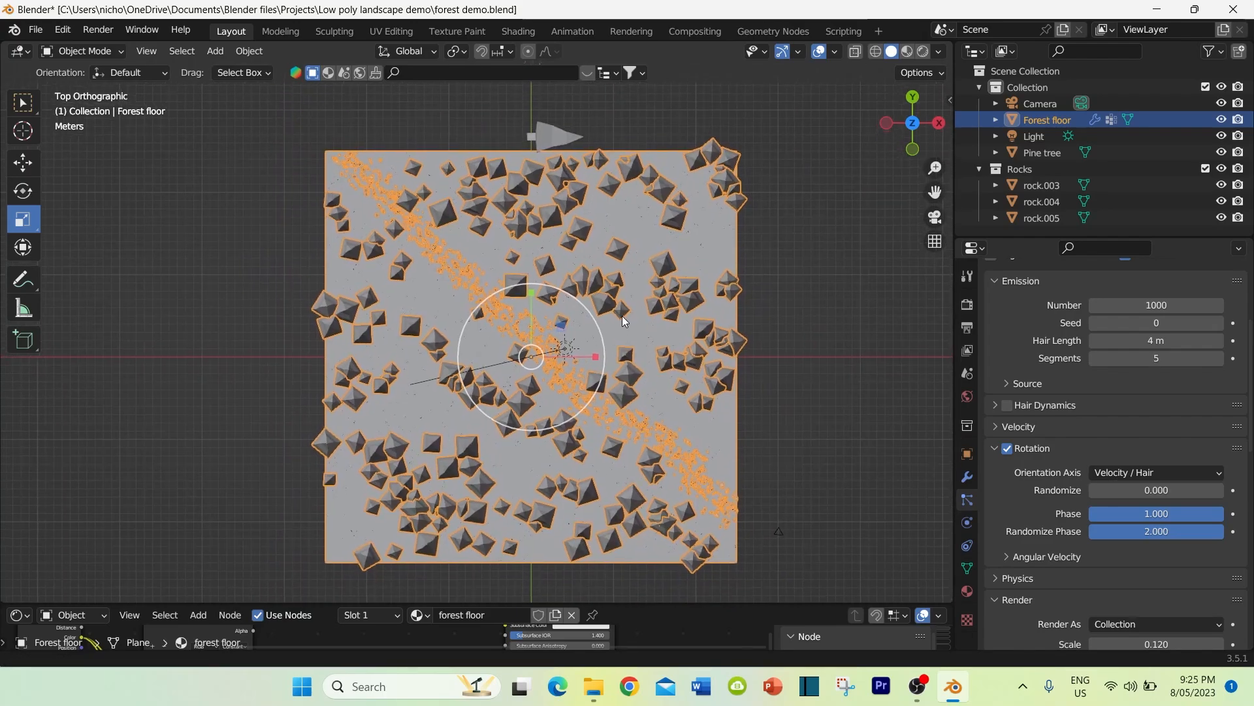
scroll(618, 316, "up", 1)
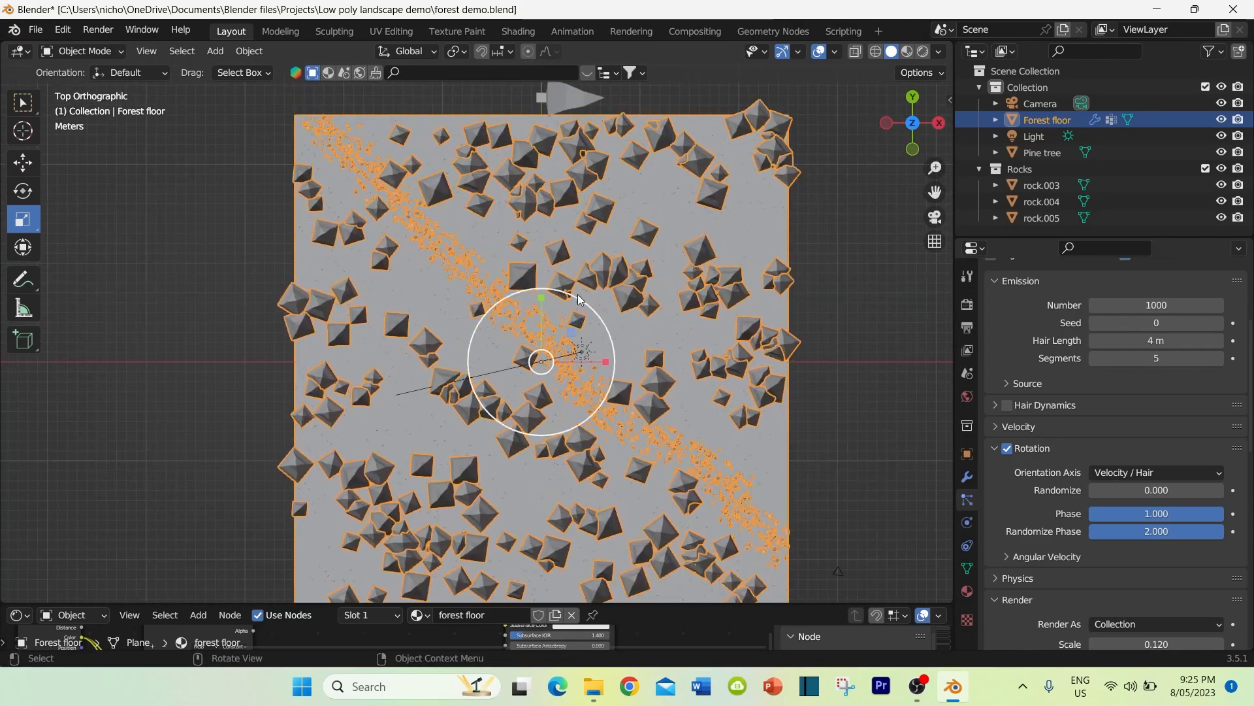
Step: Add a NURBS Path curve to the scene
left_click(215, 51)
mouse_move(232, 92)
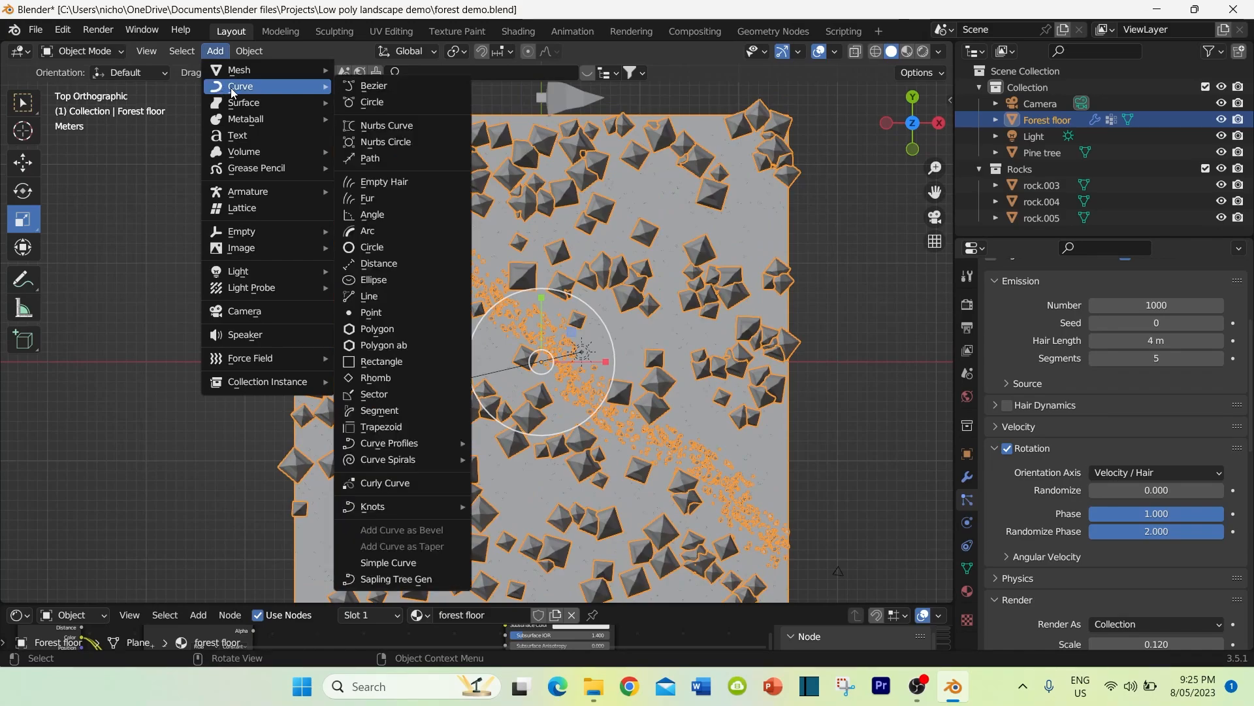
left_click(366, 159)
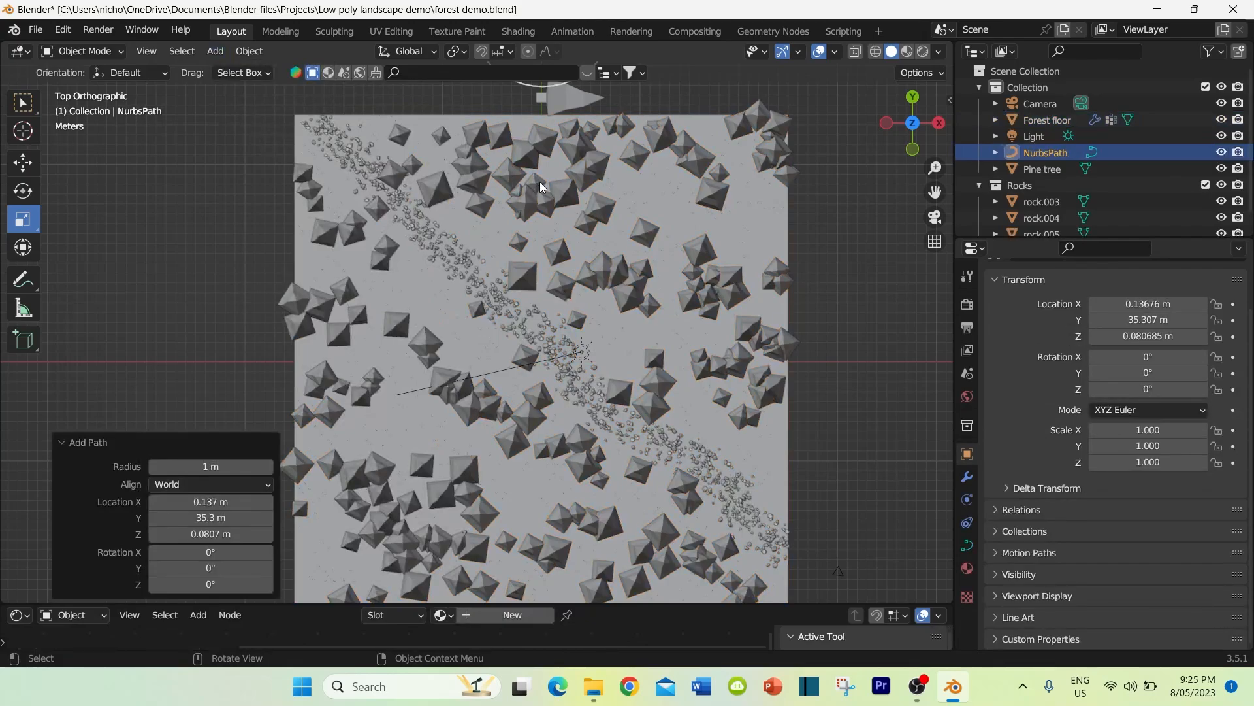
Step: Move the path curve onto the start of the rock path at the forest floor's corner, about X -21.16 m, Y 24.46 m
middle_click_drag(540, 188, 511, 345, "shift")
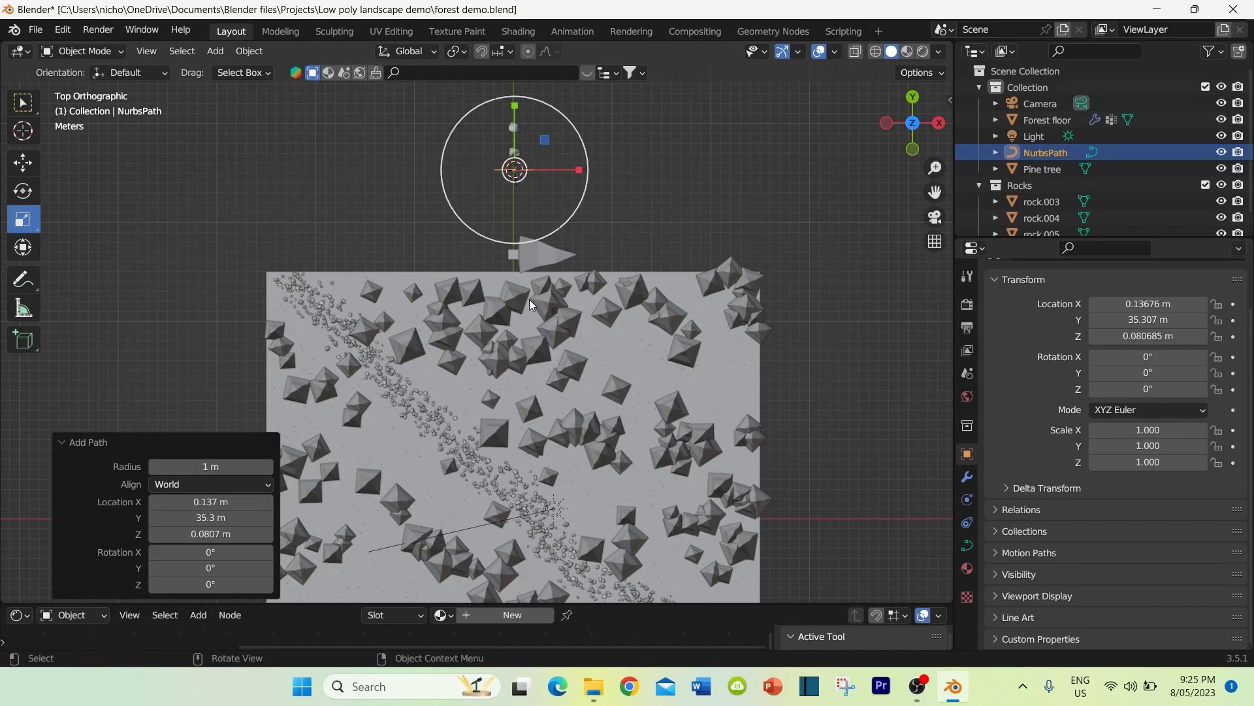
left_click(23, 167)
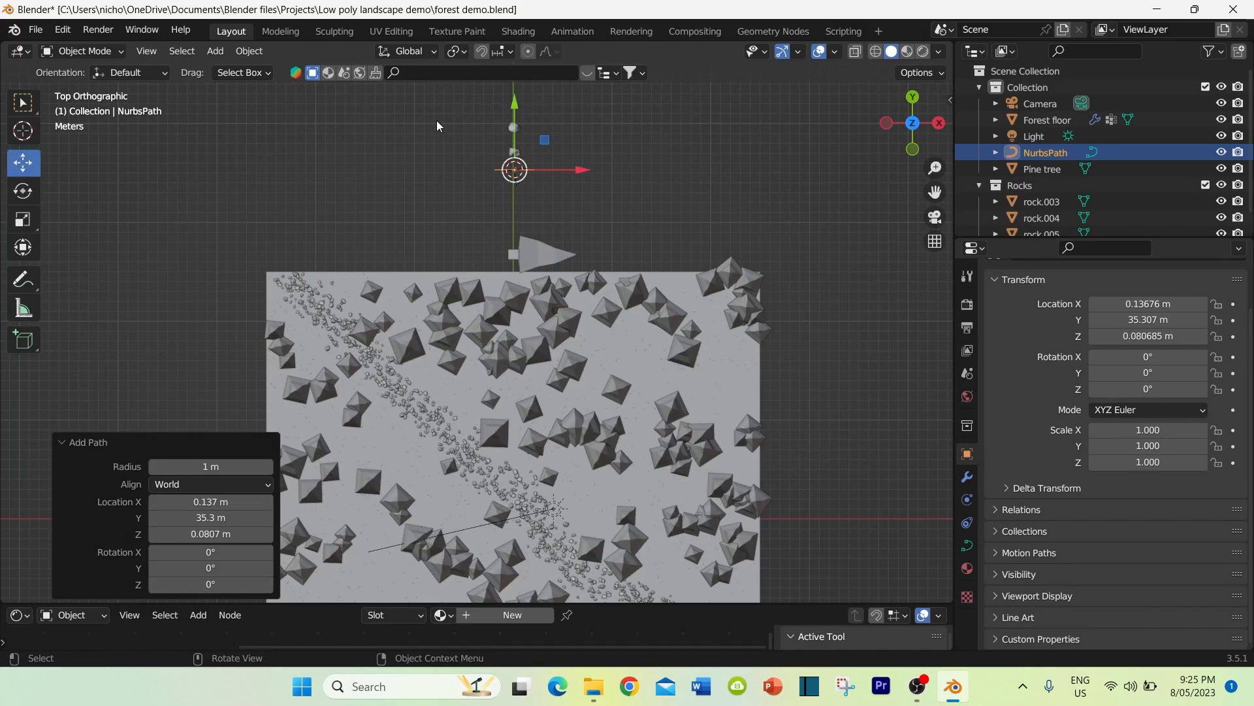
left_click_drag(514, 106, 514, 398)
left_click_drag(585, 465, 419, 465)
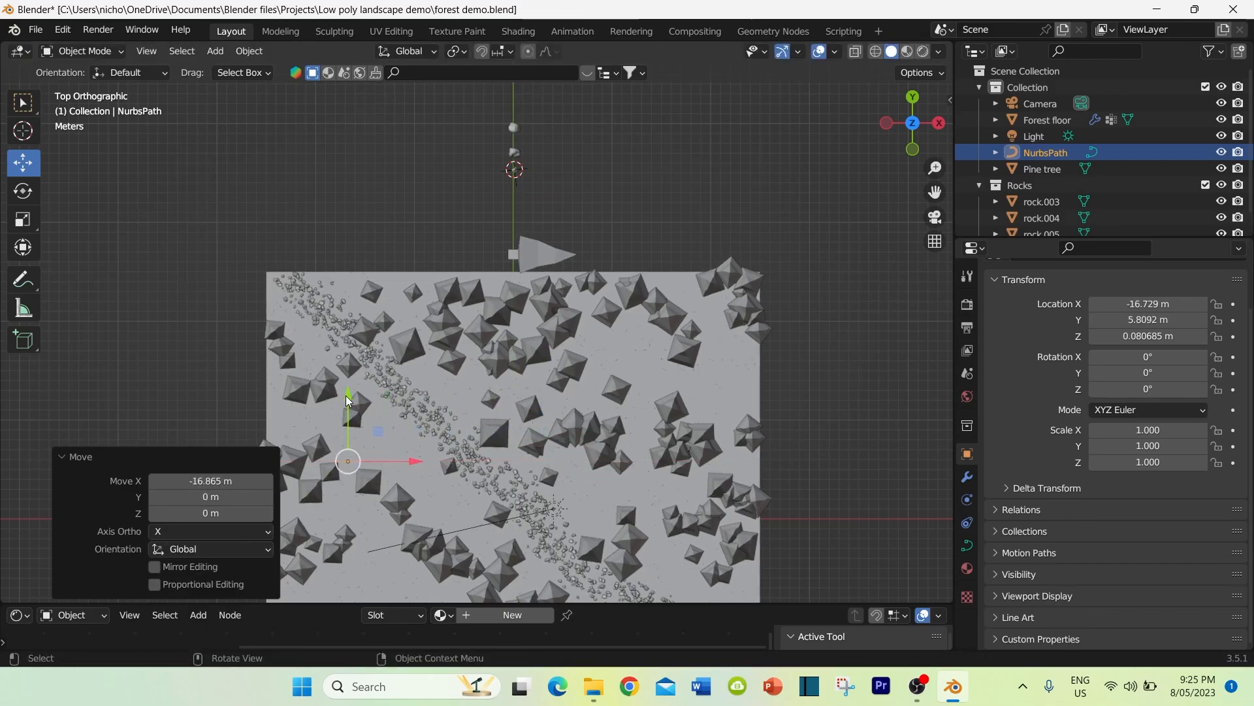
left_click_drag(348, 397, 349, 243)
left_click_drag(429, 304, 389, 309)
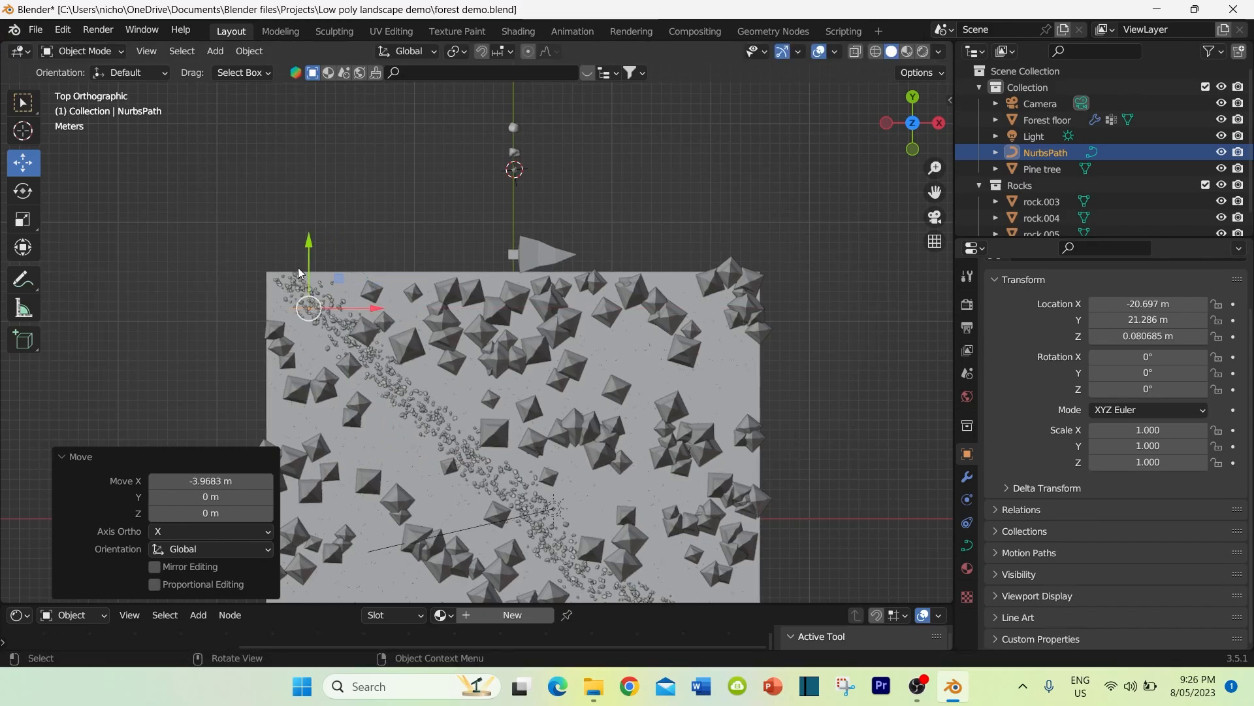
left_click_drag(308, 238, 311, 203)
left_click_drag(376, 276, 369, 276)
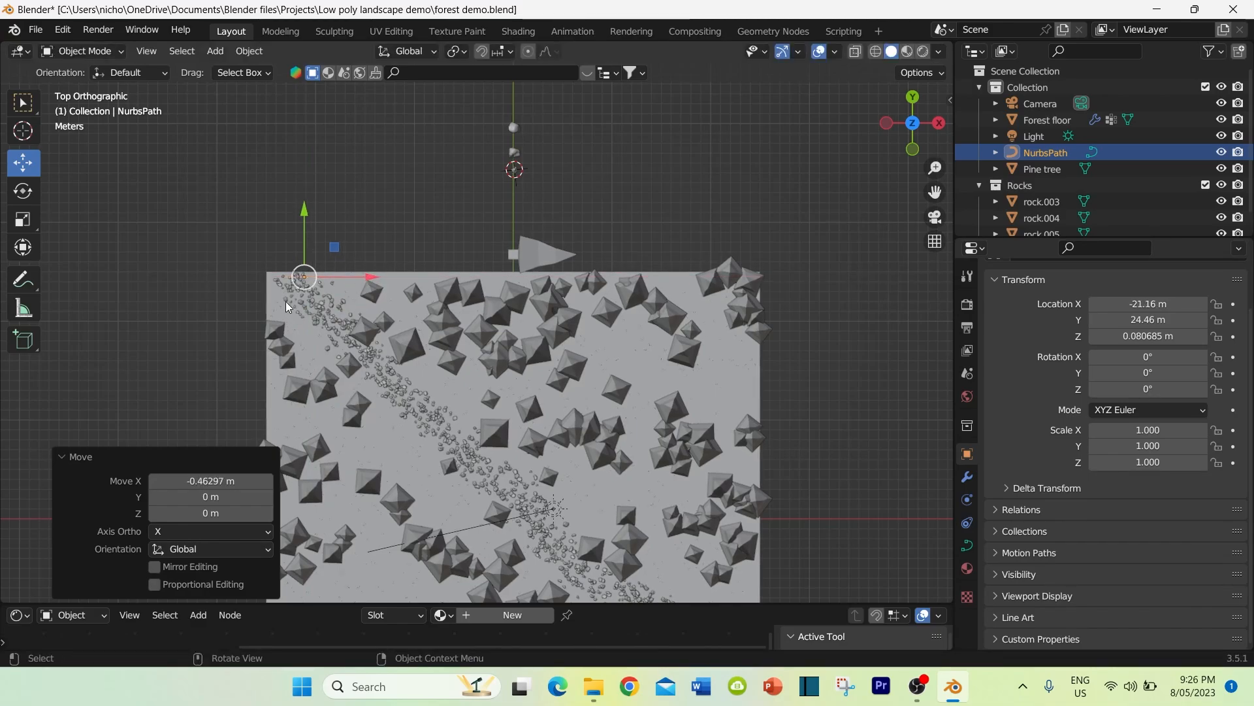
Step: Rotate the path curve about -42.2° around Z so it runs in the direction of the rock path
middle_click_drag(436, 377, 500, 289)
left_click(23, 190)
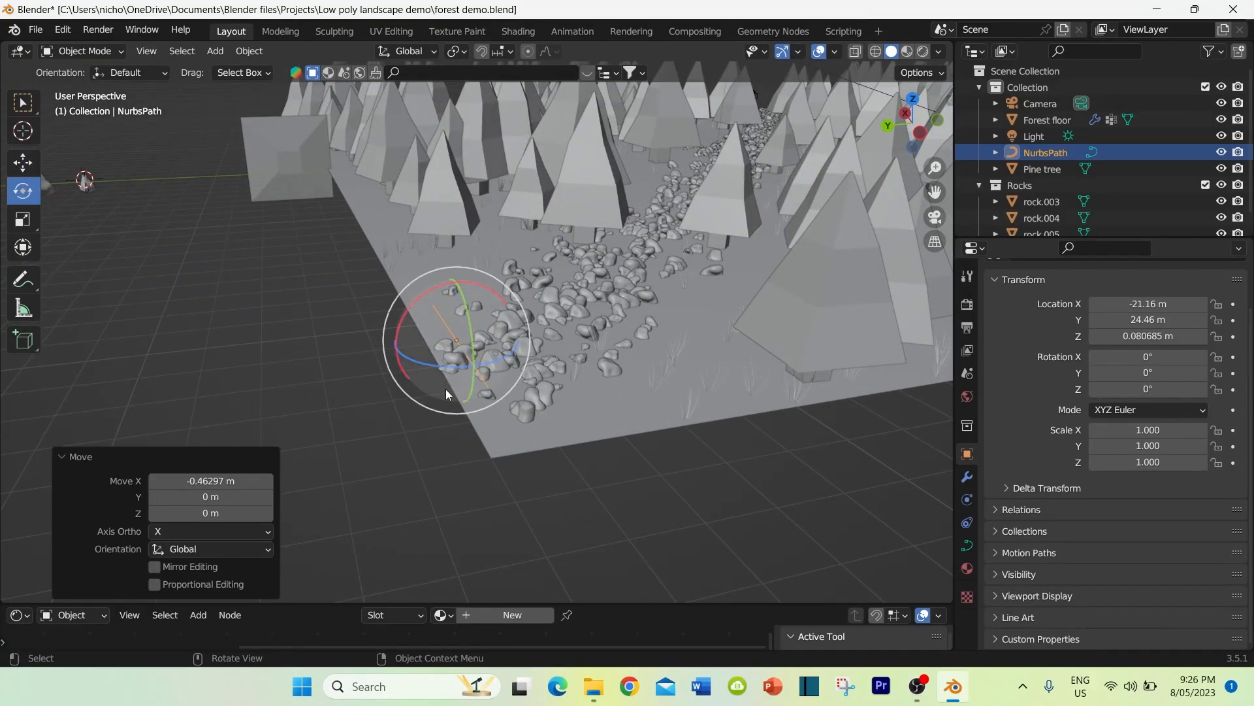
left_click_drag(501, 356, 418, 367)
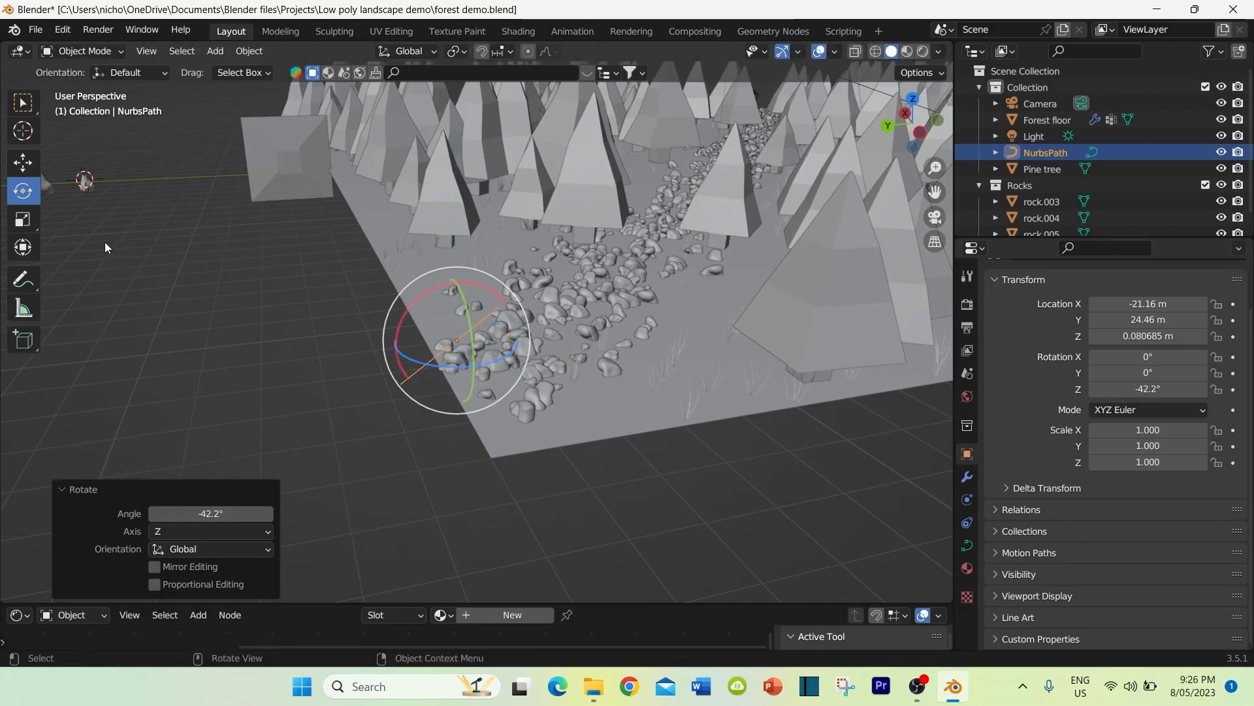
Step: Shift the rotated curve over the middle of the rock path's start, about X -21.81 m, Y 23.33 m
left_click(23, 162)
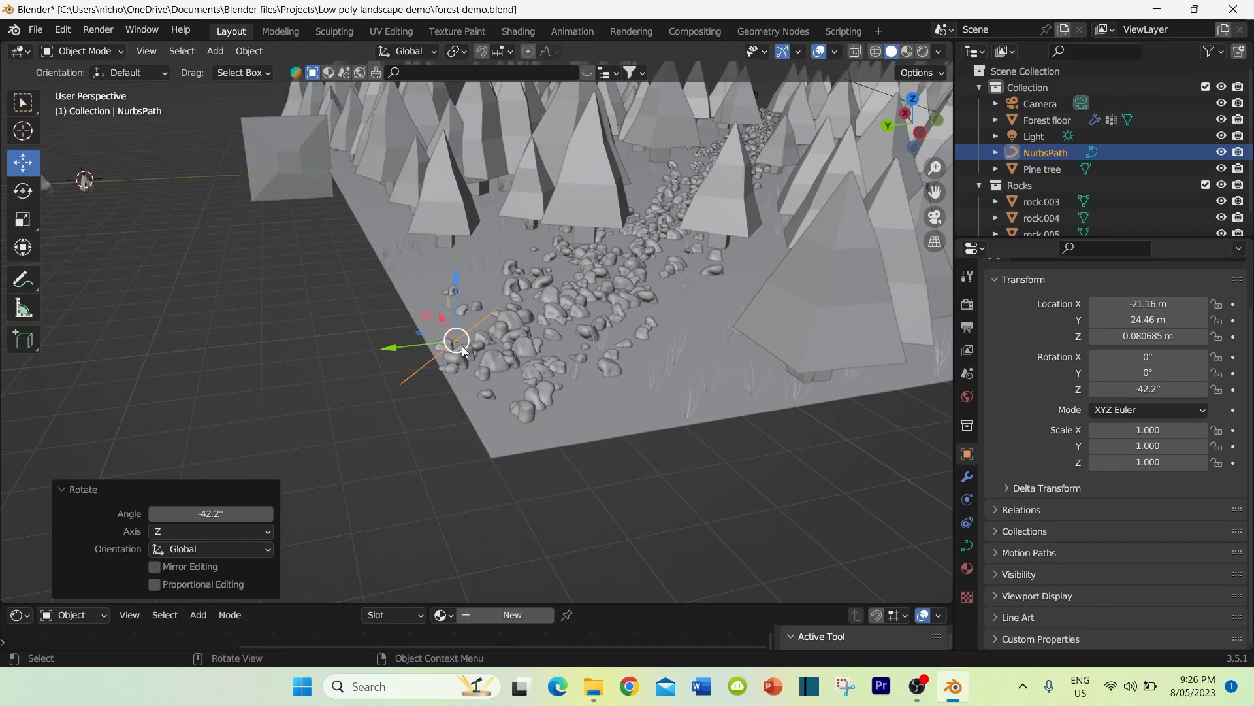
middle_click_drag(461, 346, 518, 359)
left_click_drag(543, 257, 591, 254)
middle_click_drag(660, 210, 652, 328)
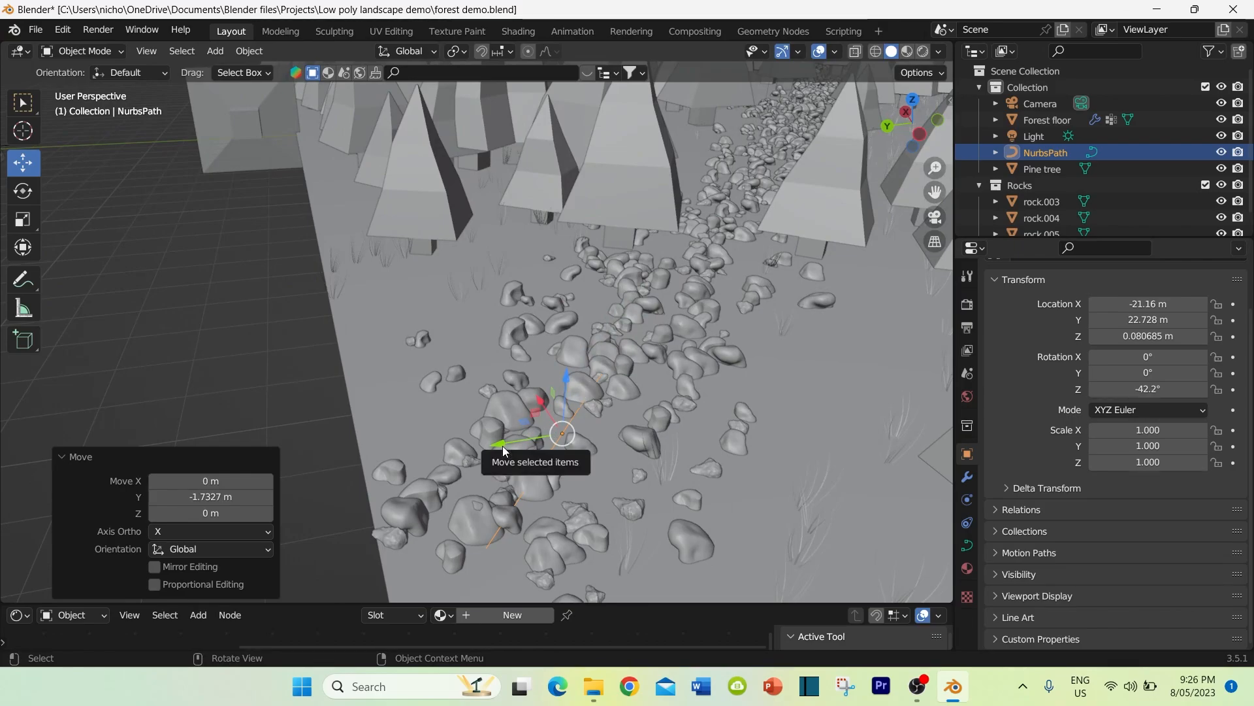
left_click_drag(503, 446, 559, 444)
left_click_drag(583, 390, 487, 530)
middle_click_drag(616, 453, 625, 430)
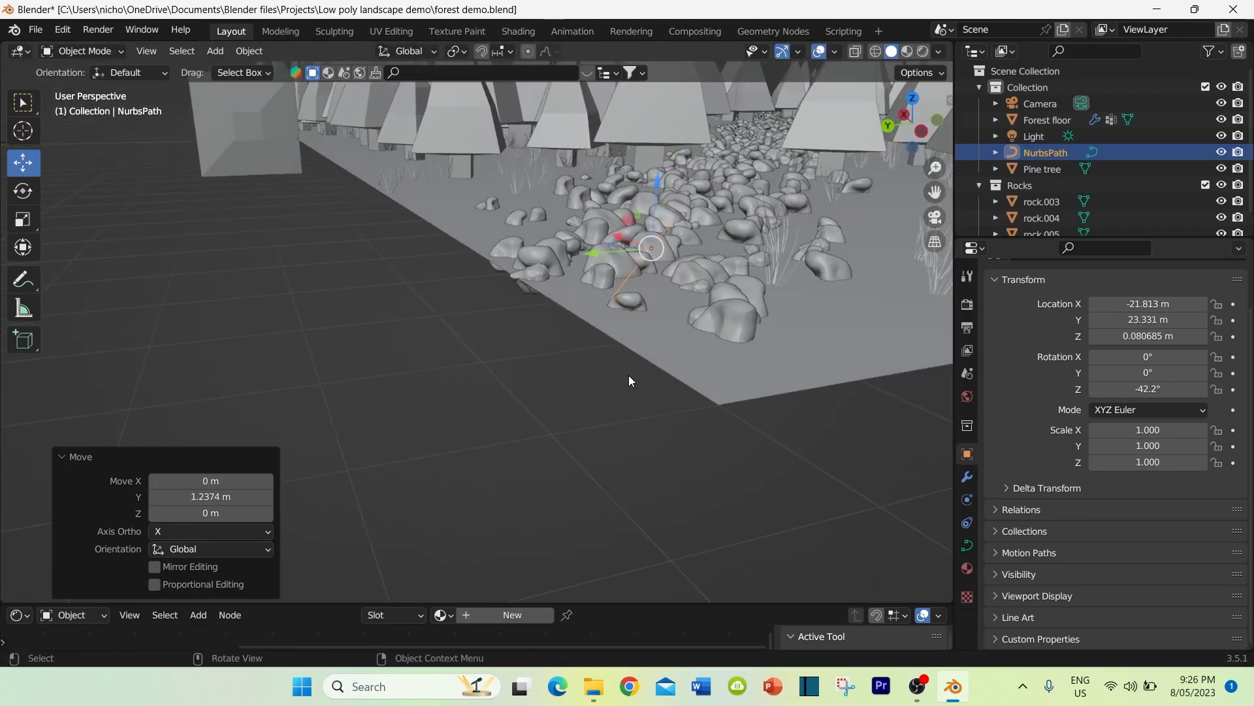
Step: Raise the path curve above the rocks to a Z location of about 1.10 m, checking its height from several angles
left_click_drag(654, 182, 662, 150)
middle_click_drag(609, 273, 673, 313)
left_click_drag(680, 147, 690, 78)
middle_click_drag(703, 260, 679, 268)
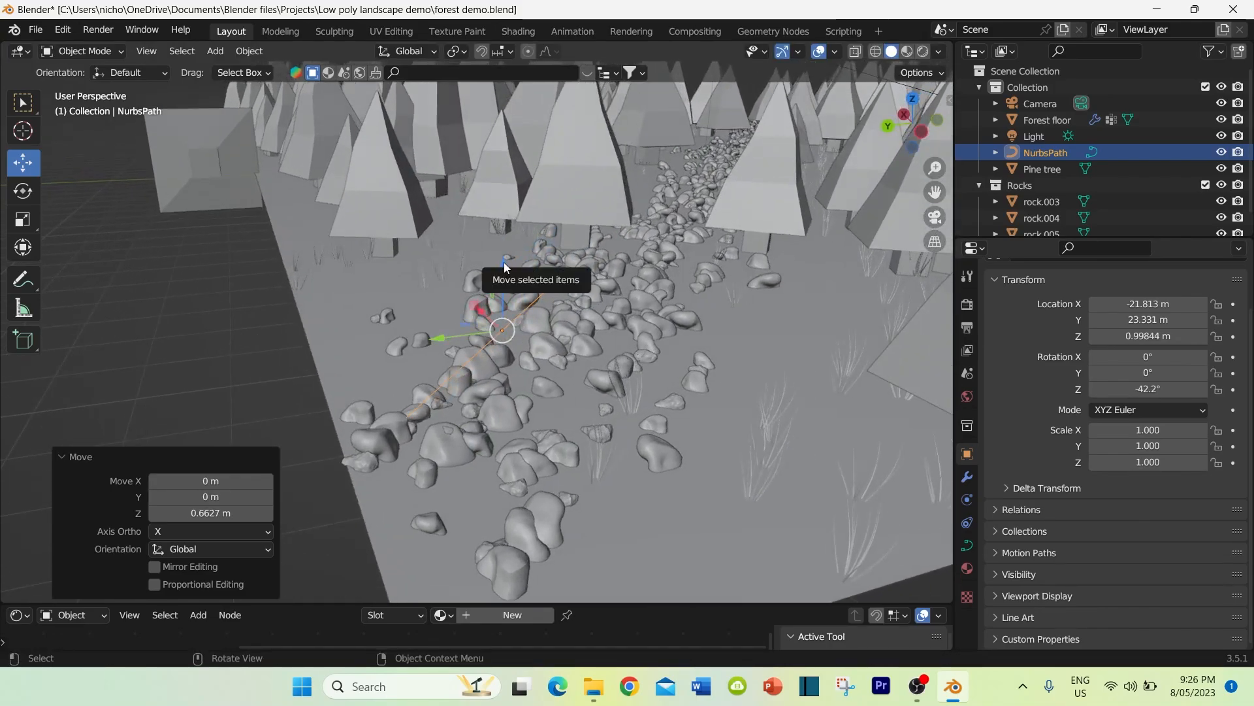
left_click_drag(503, 261, 516, 267)
middle_click_drag(516, 267, 592, 167)
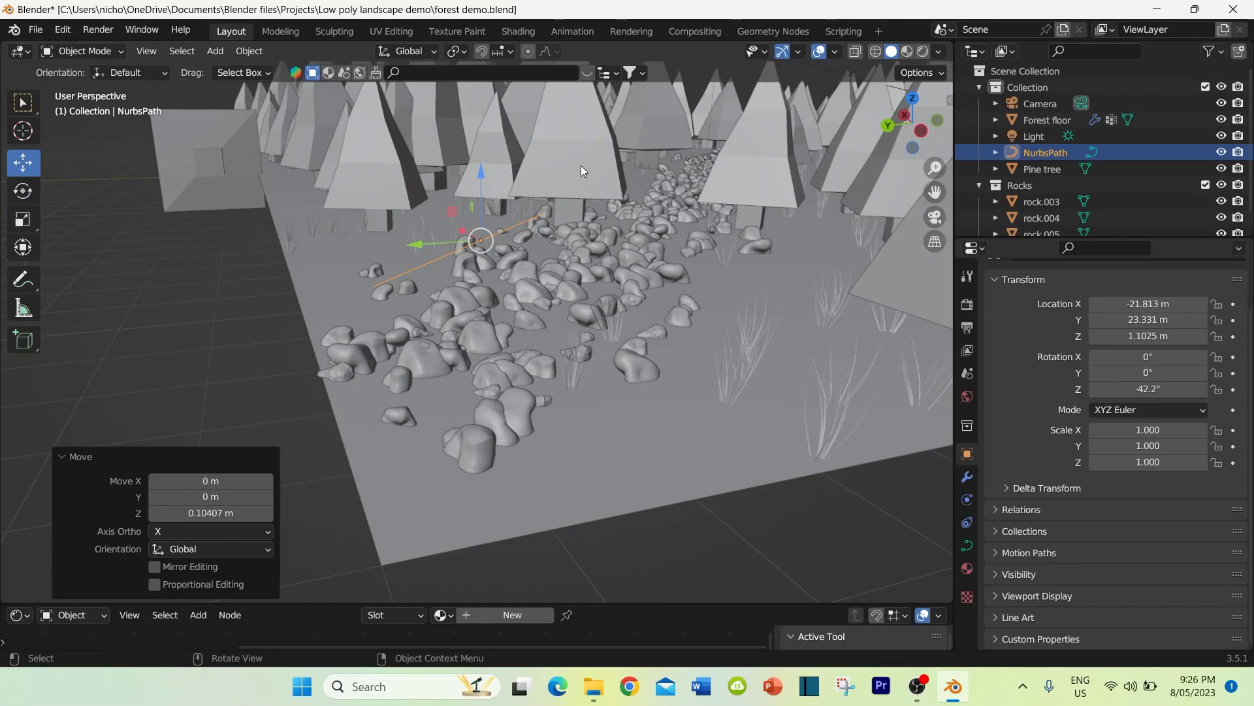
middle_click_drag(582, 254, 594, 252)
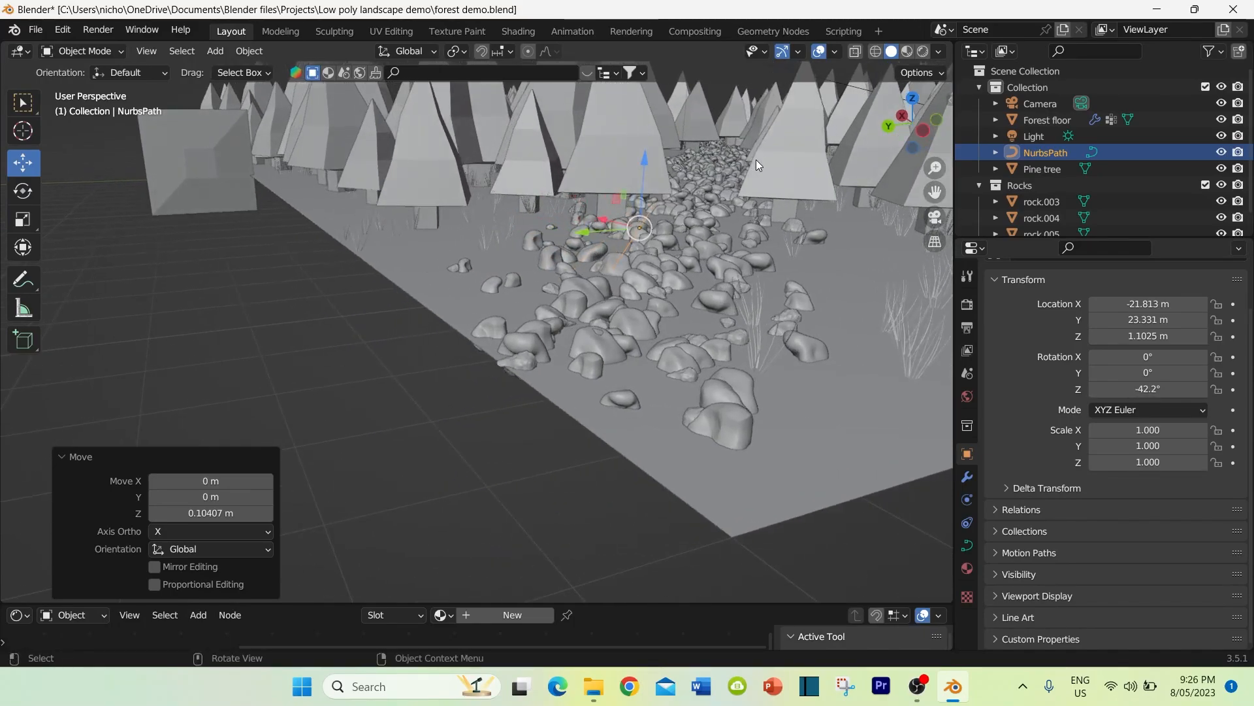
middle_click_drag(645, 222, 613, 229)
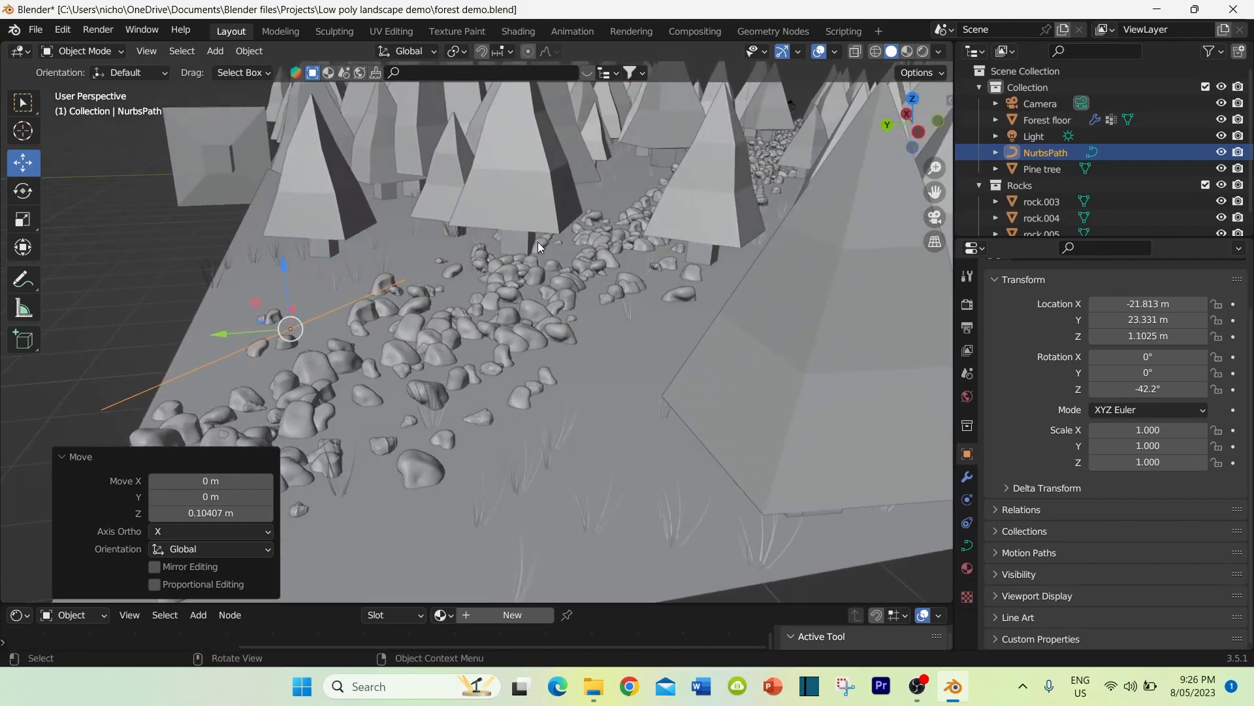
Step: Enter Edit Mode on the path curve in top view and select its end control point facing the forest's interior
left_click(909, 99)
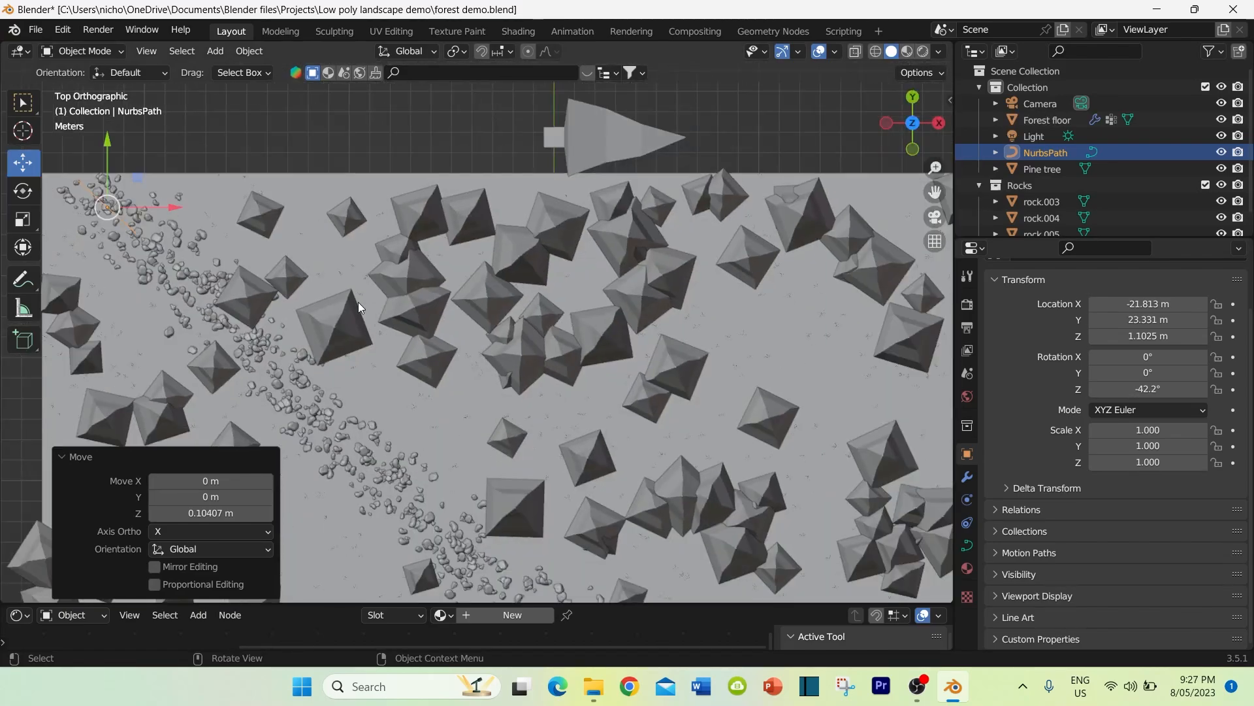
scroll(358, 302, "down", 1)
middle_click_drag(363, 301, 459, 286, "shift")
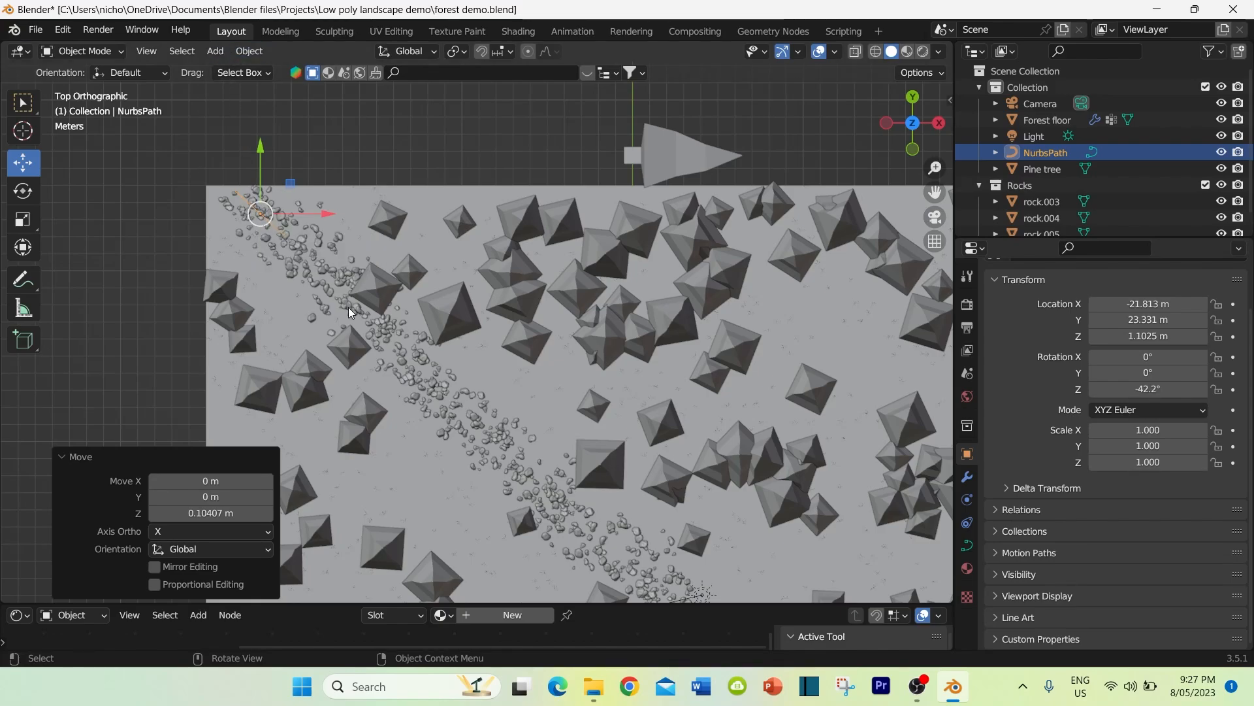
key("Tab")
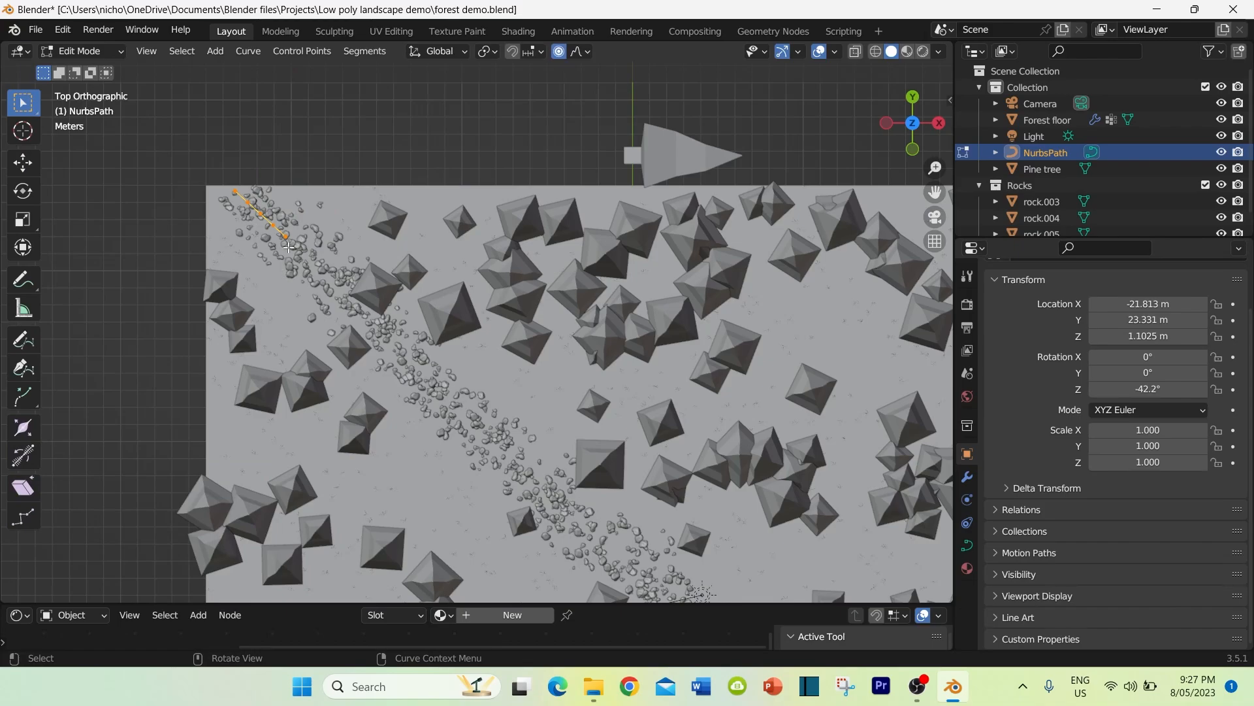
scroll(301, 333, "up", 1)
middle_click_drag(257, 270, 344, 373, "shift")
scroll(344, 373, "up", 1)
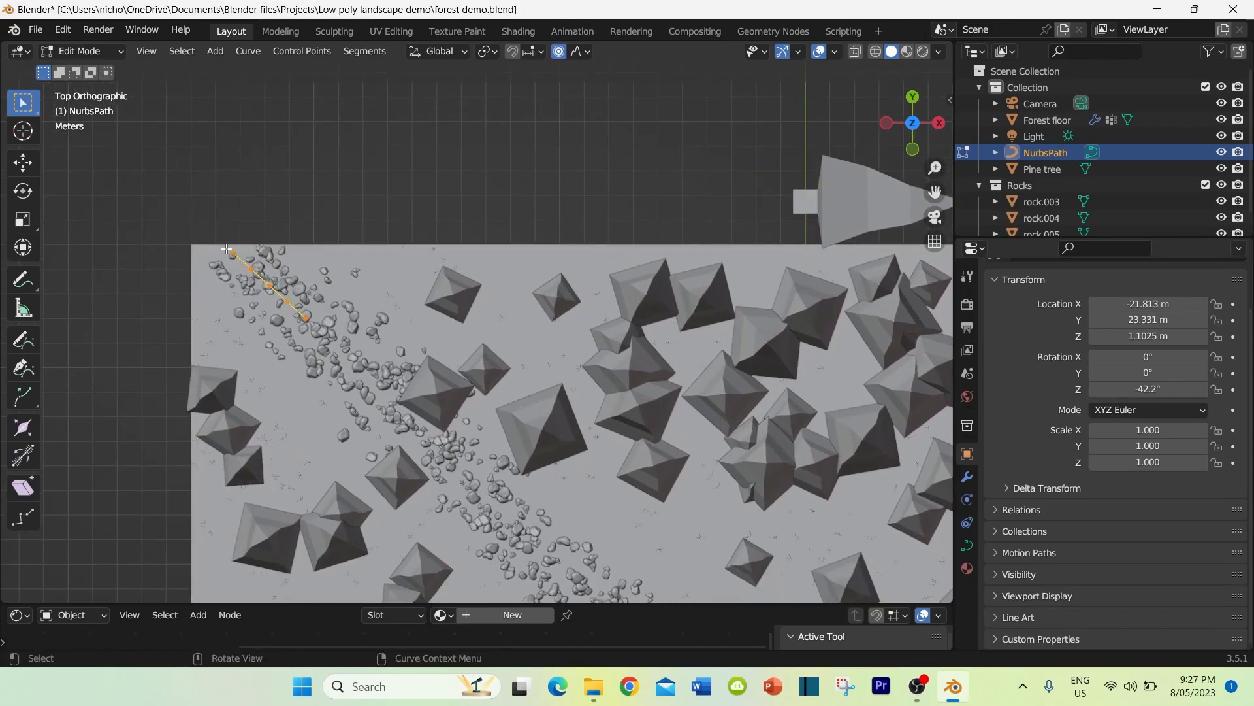
left_click(306, 318)
middle_click(335, 358)
middle_click_drag(335, 358, 452, 278, "shift")
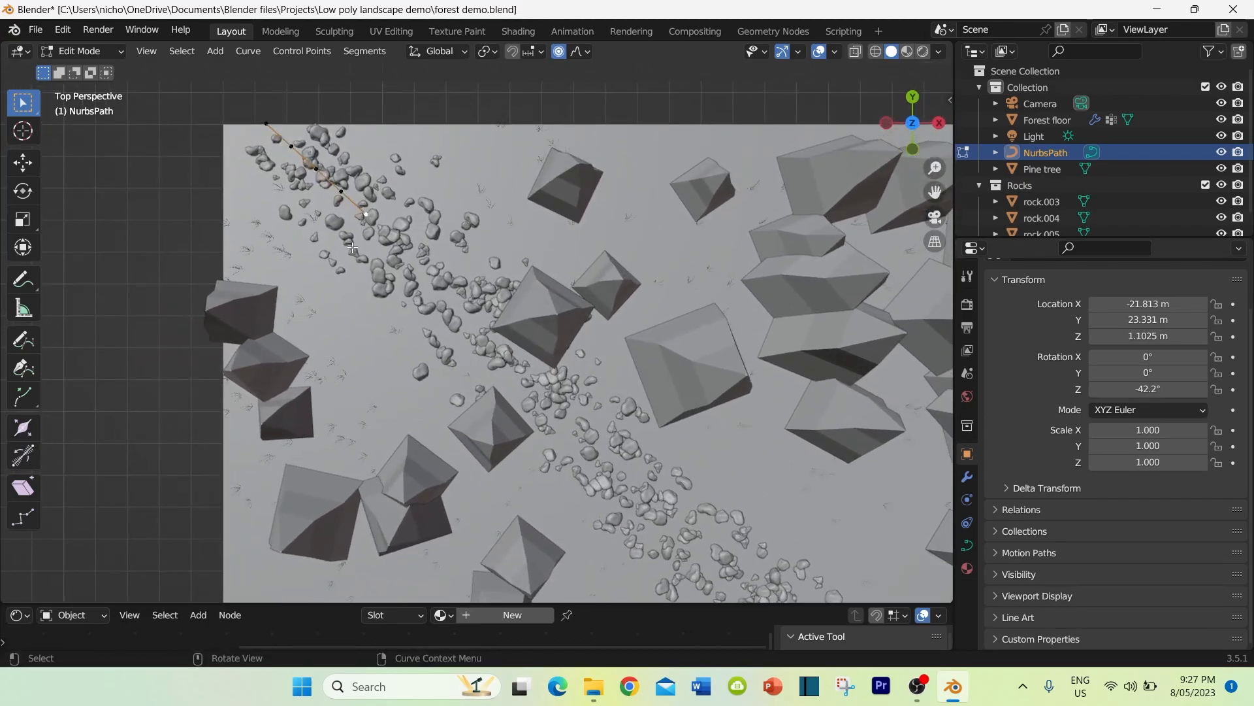
Step: Extrude three control points from the curve's end along the rocks, moving about 1.73, -2.23 m; 2.60, -2.62 m; and 3.03, -2.89 m in X, Y
key("e")
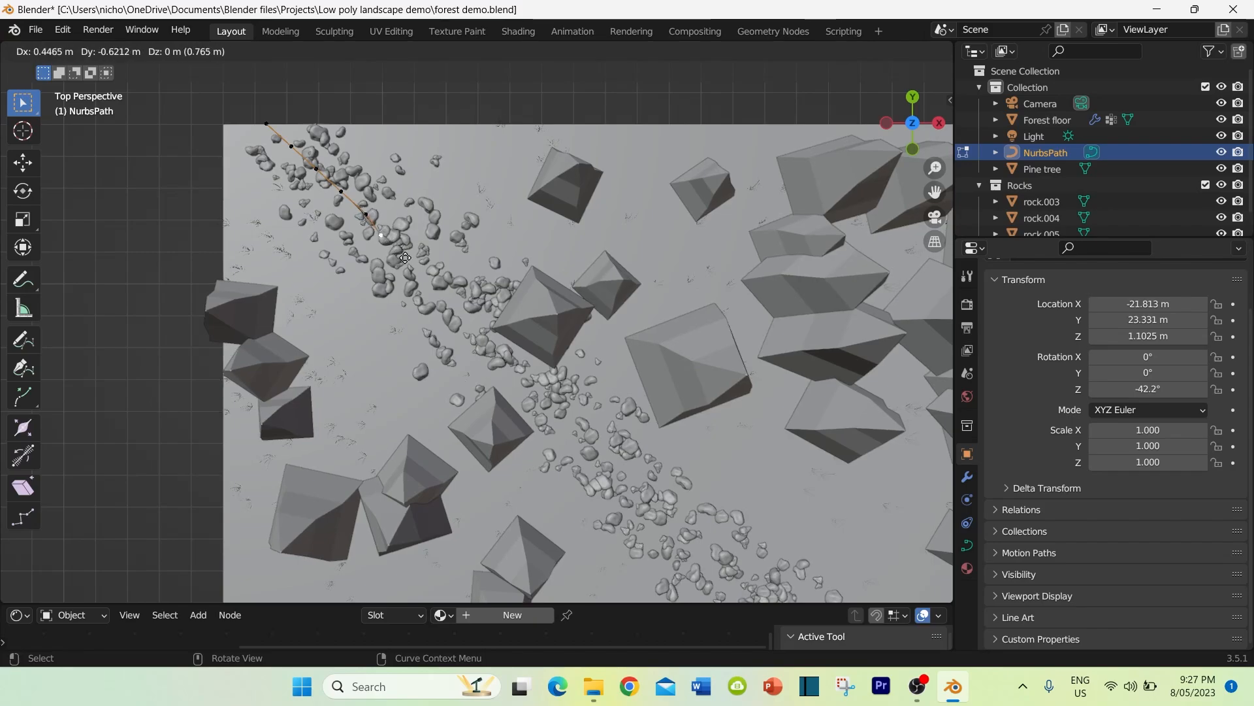
left_click(448, 311)
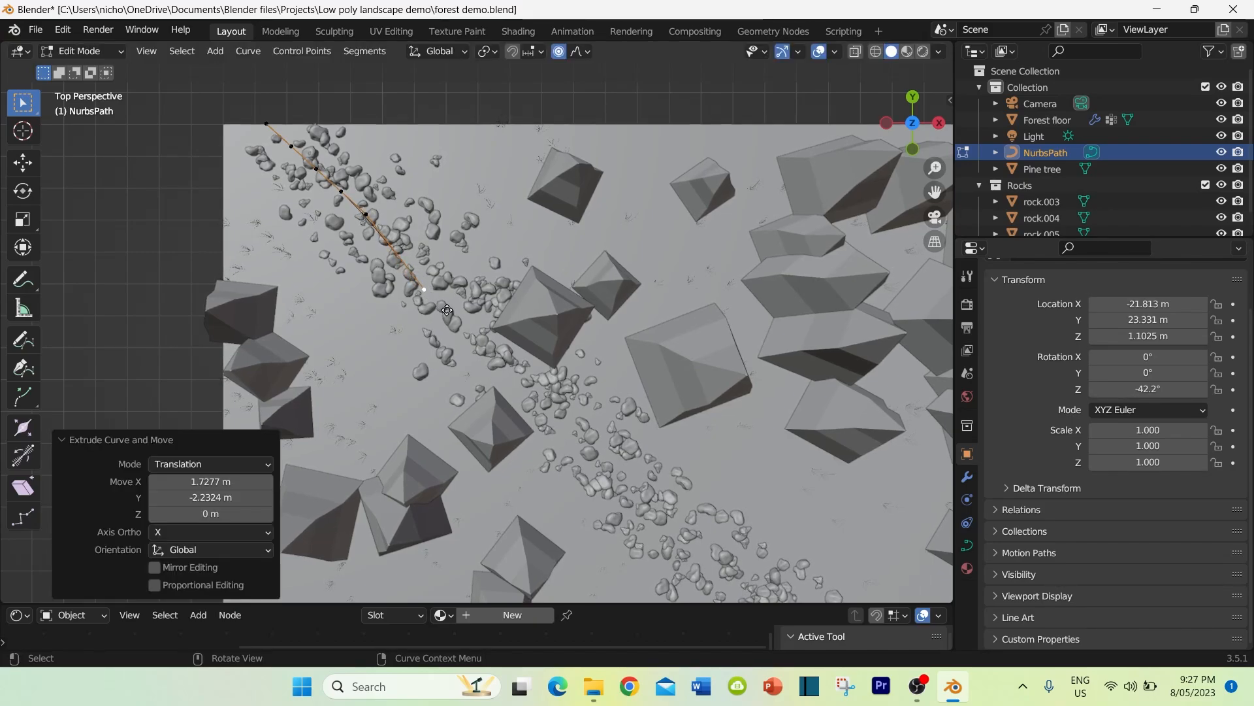
key("e")
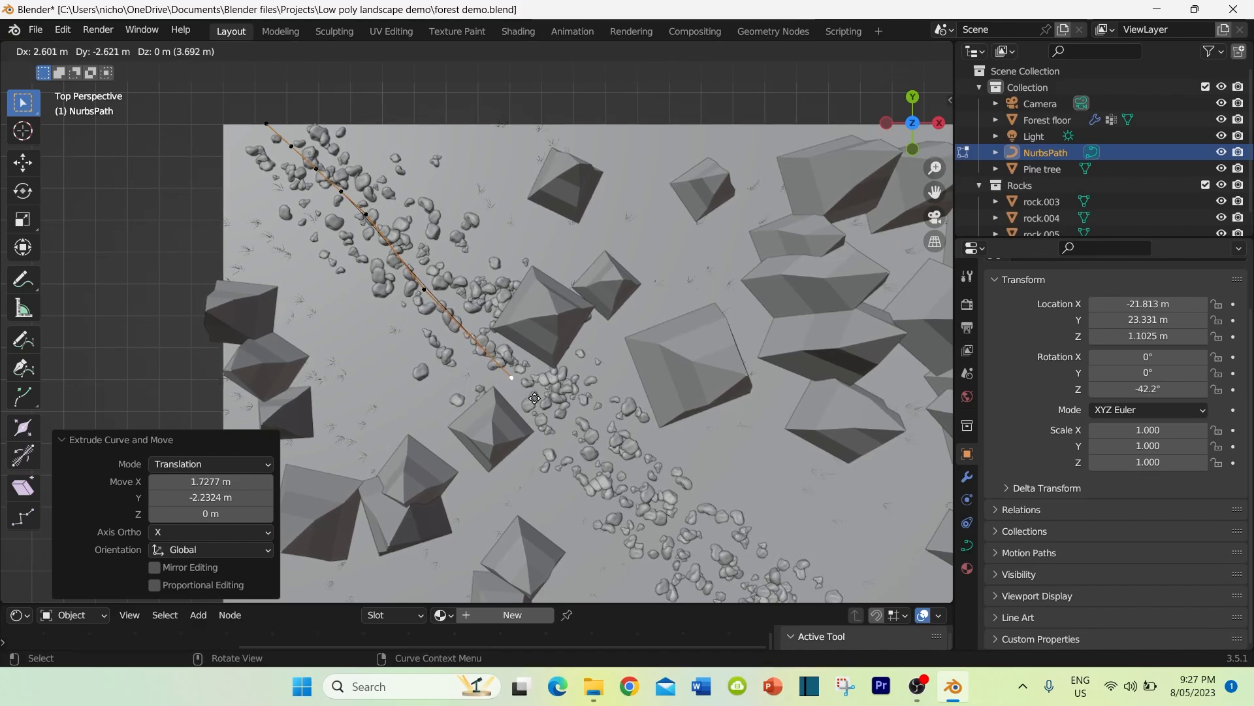
left_click(535, 398)
key("e")
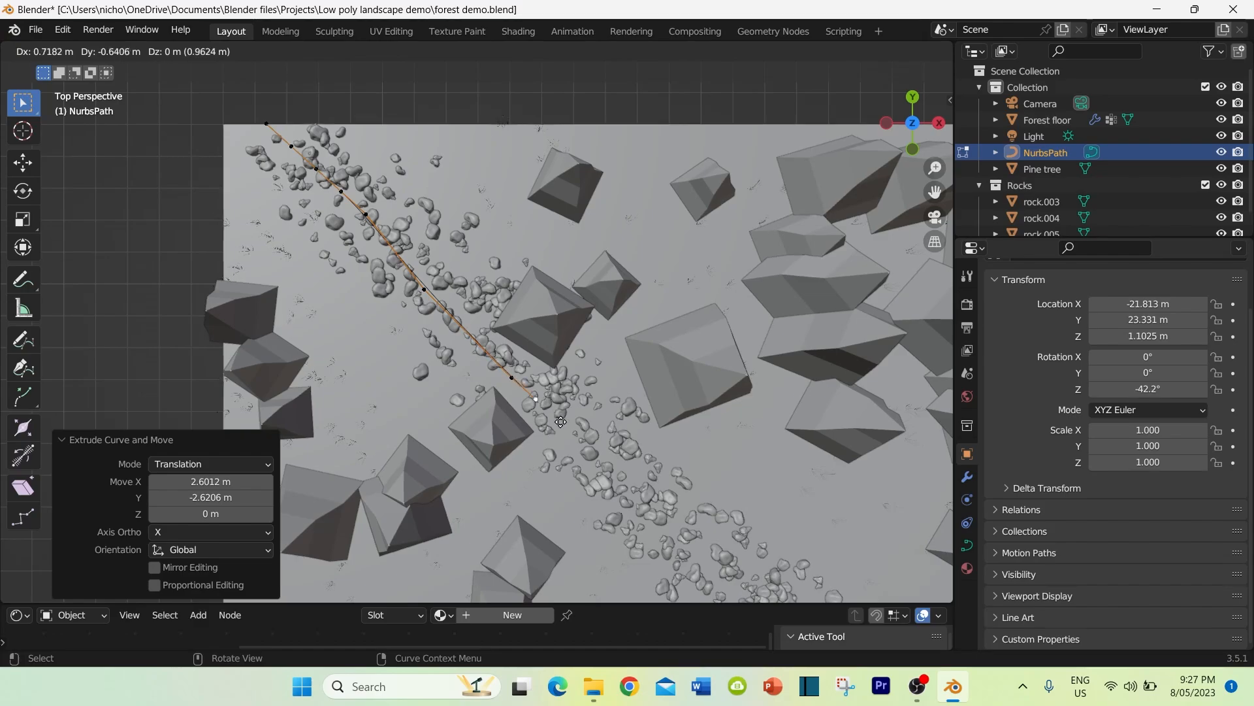
left_click(637, 495)
Step: Extend the curve along the straight middle stretch of rocks with three extrusions, about 5.96, -5.71 m; 5.51, -4.78 m; and 4.45, -4.39 m in X, Y
middle_click_drag(657, 480, 553, 325, "shift")
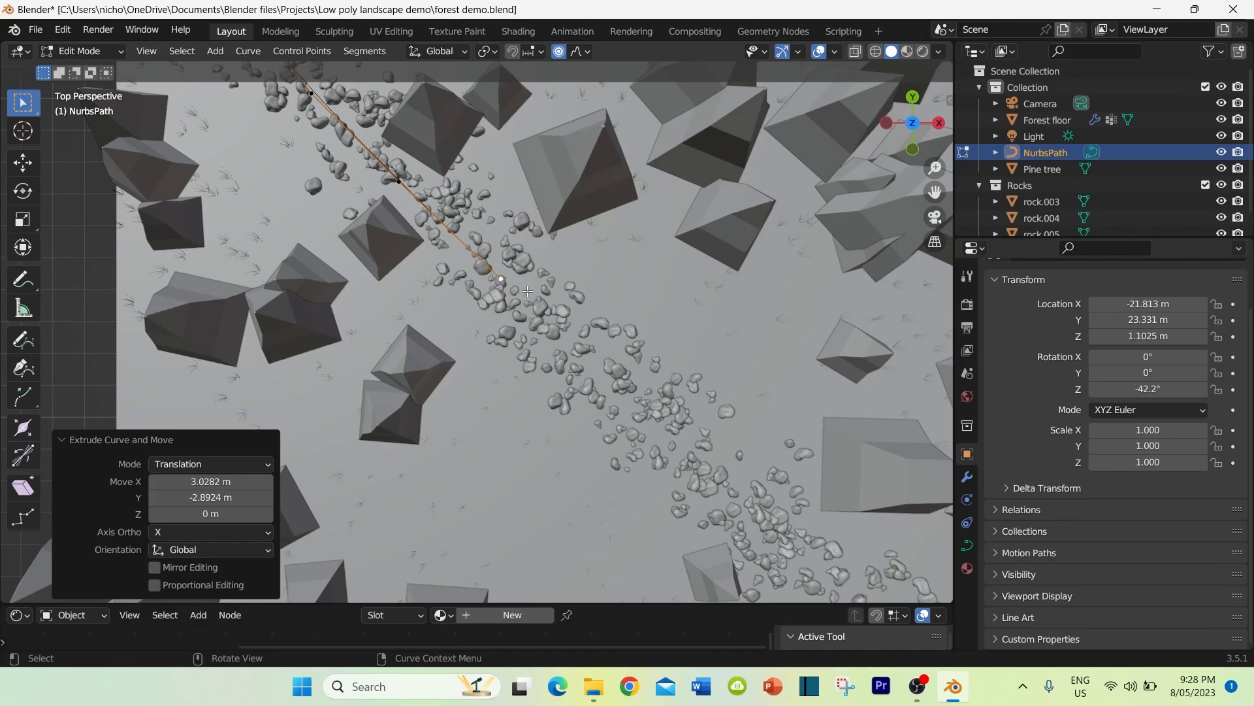
middle_click_drag(527, 291, 460, 204, "shift")
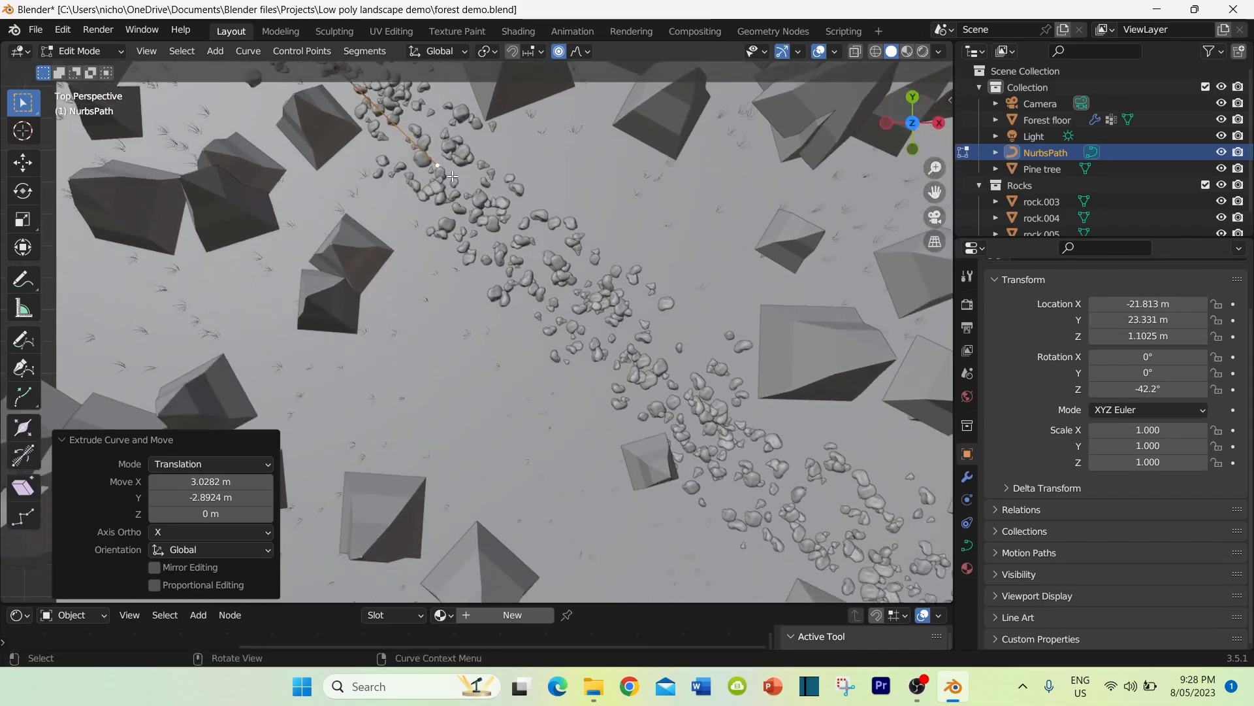
key("e")
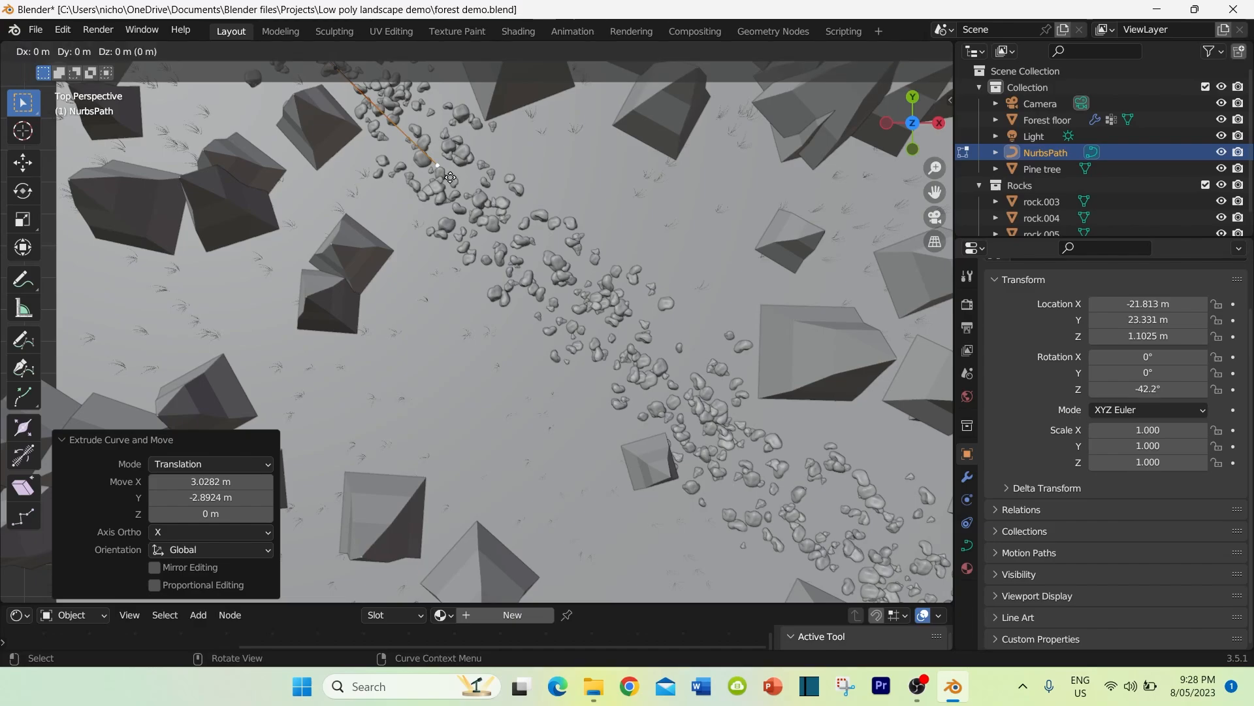
left_click(651, 370)
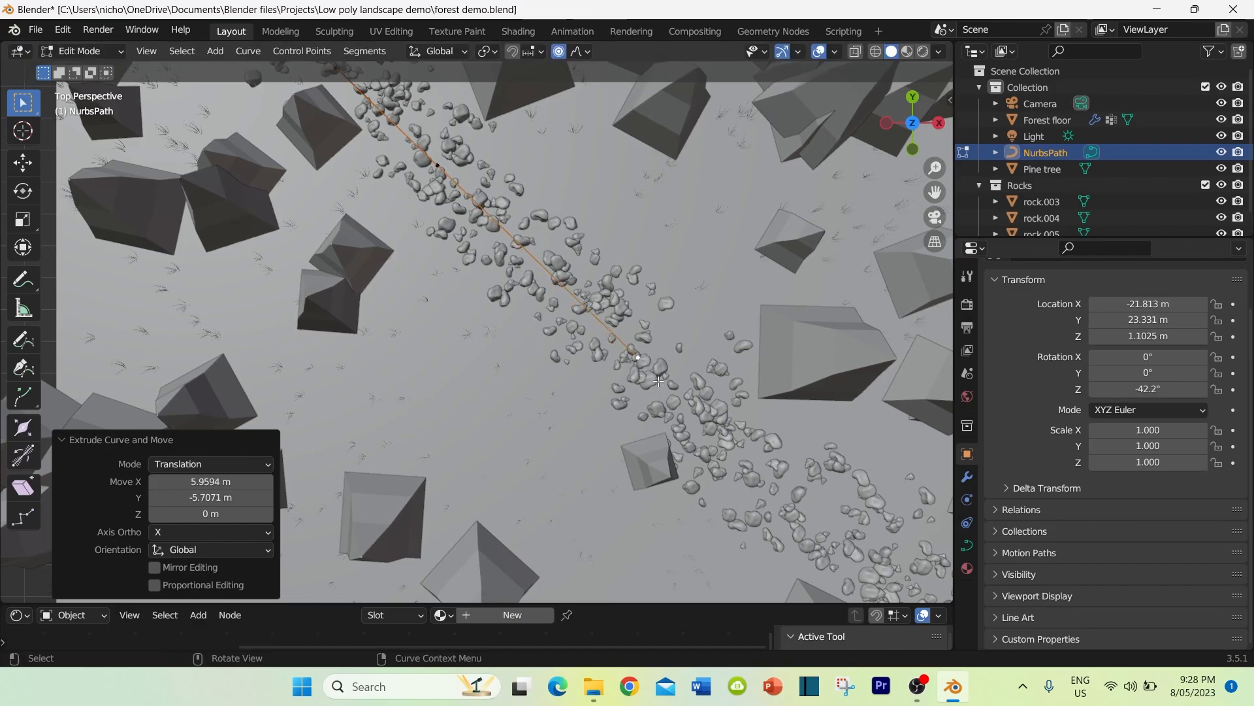
middle_click_drag(659, 382, 432, 221, "shift")
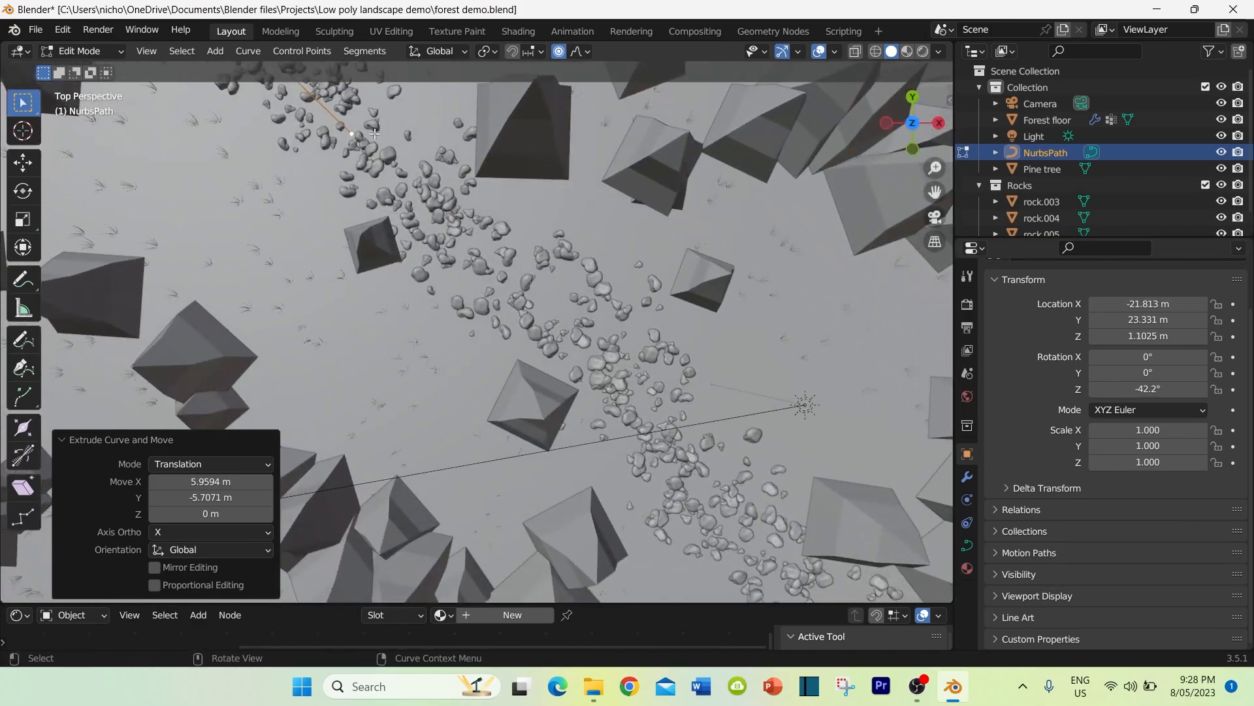
key("e")
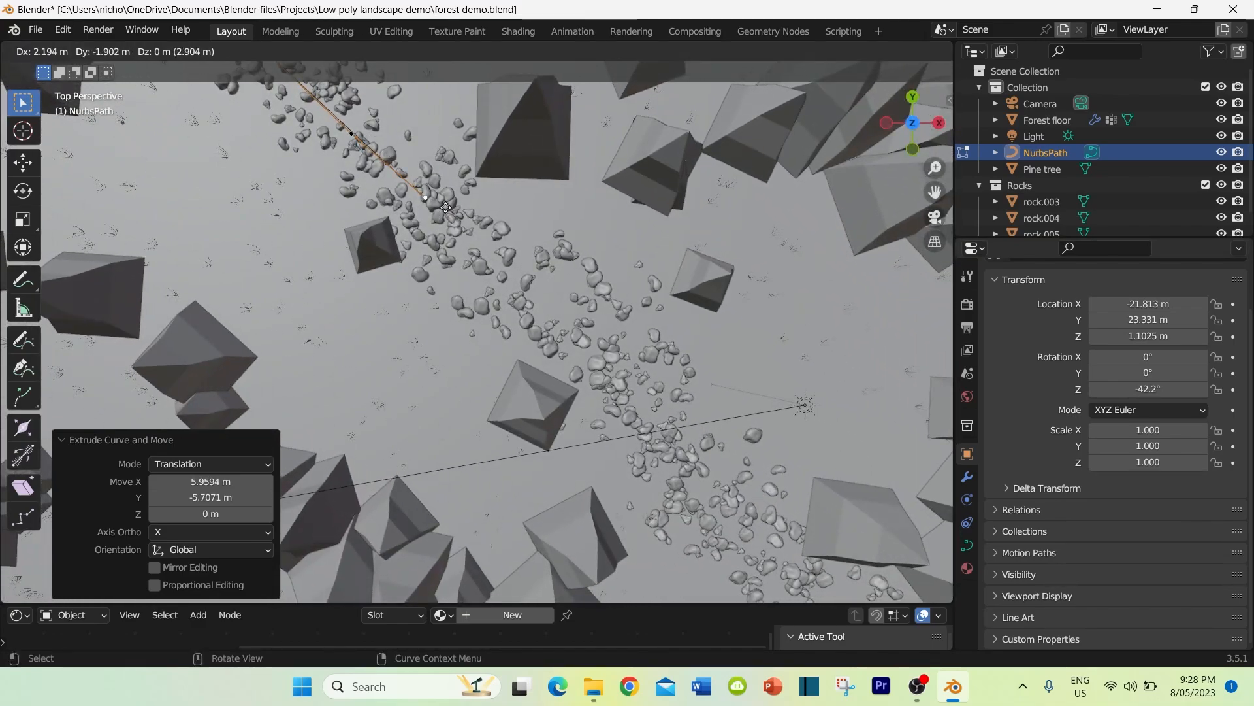
left_click(558, 302)
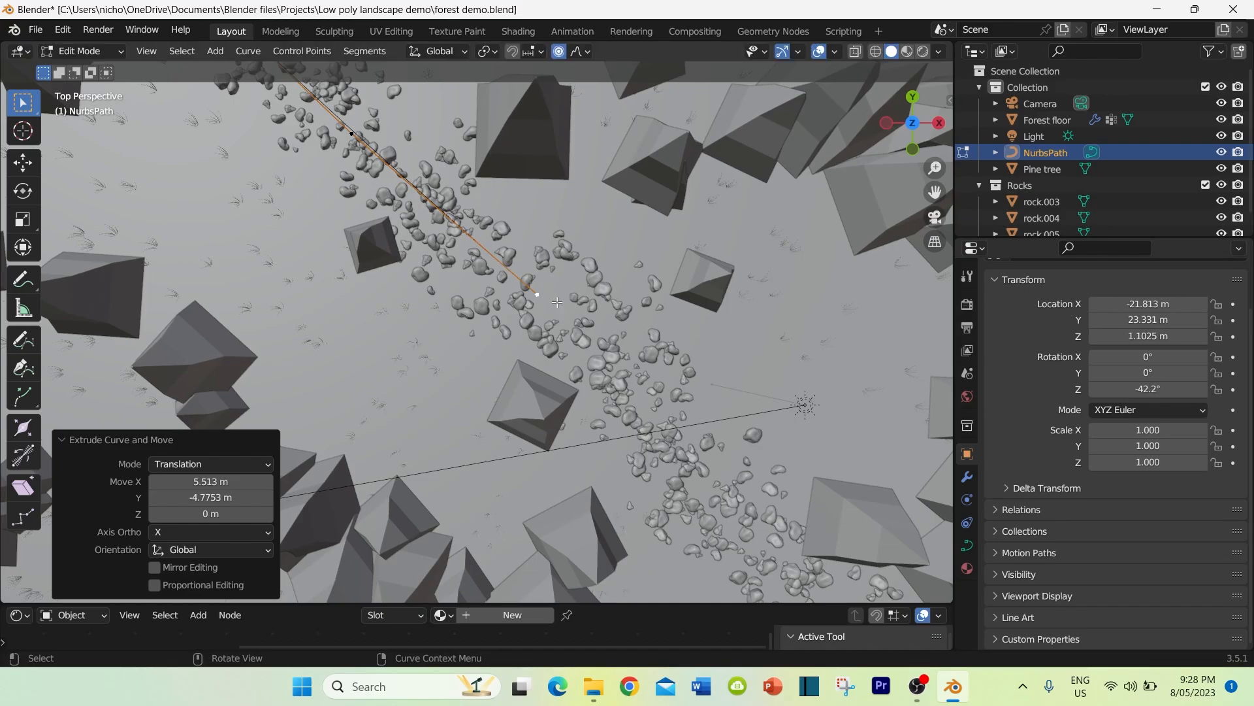
key("e")
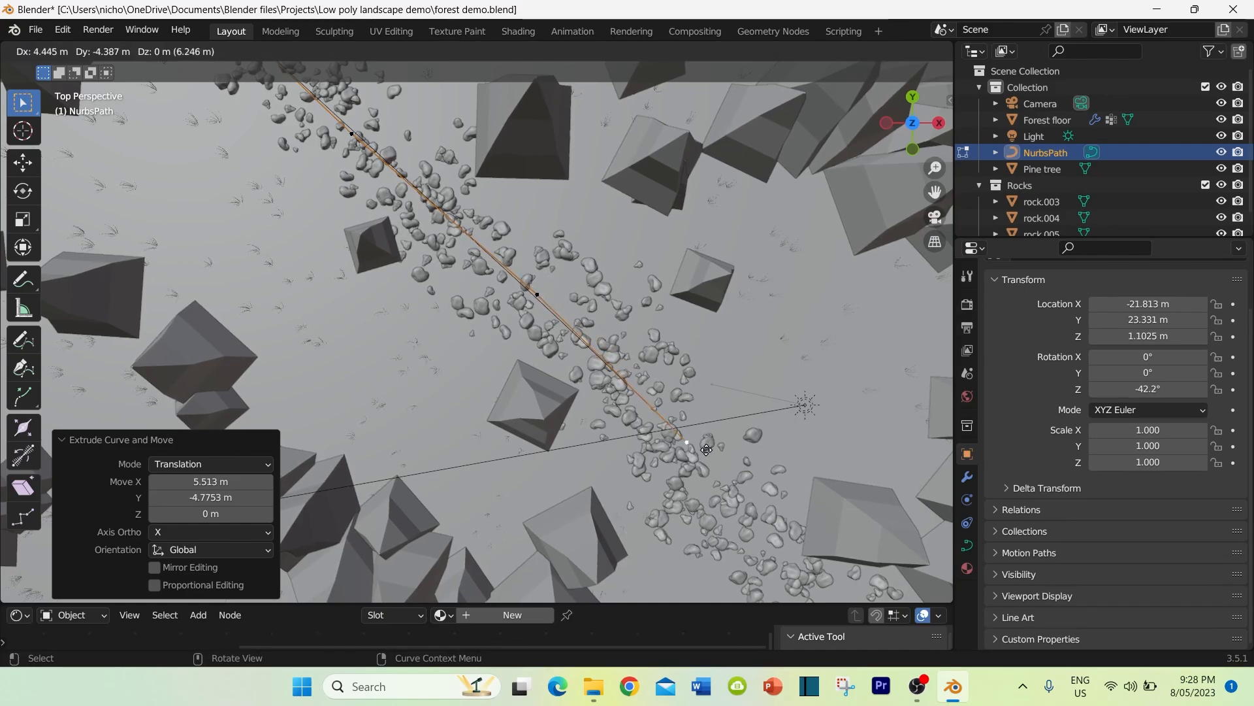
left_click(707, 450)
Step: Extrude two control points around the bend in the rock path, about 3.55, -5.24 m and 6.39, -3.71 m in X, Y
middle_click_drag(708, 449, 559, 223, "shift")
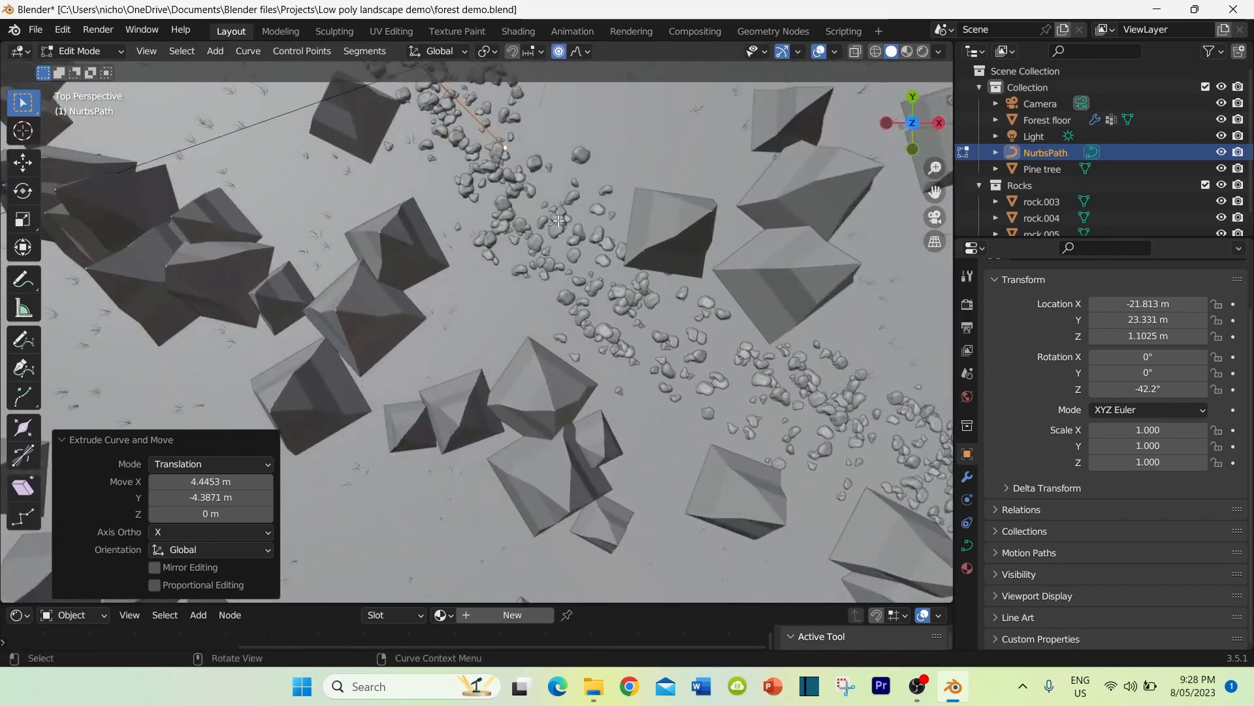
key("e")
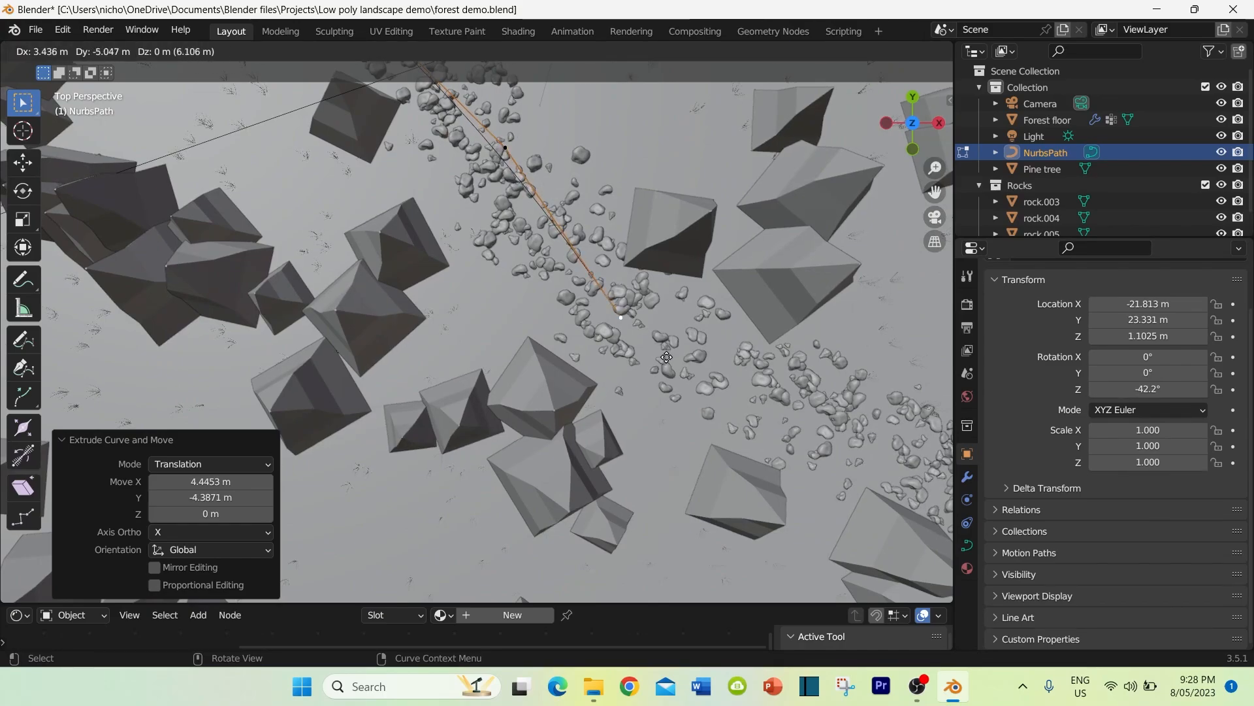
left_click(669, 360)
middle_click_drag(679, 360, 511, 213, "shift")
key("e")
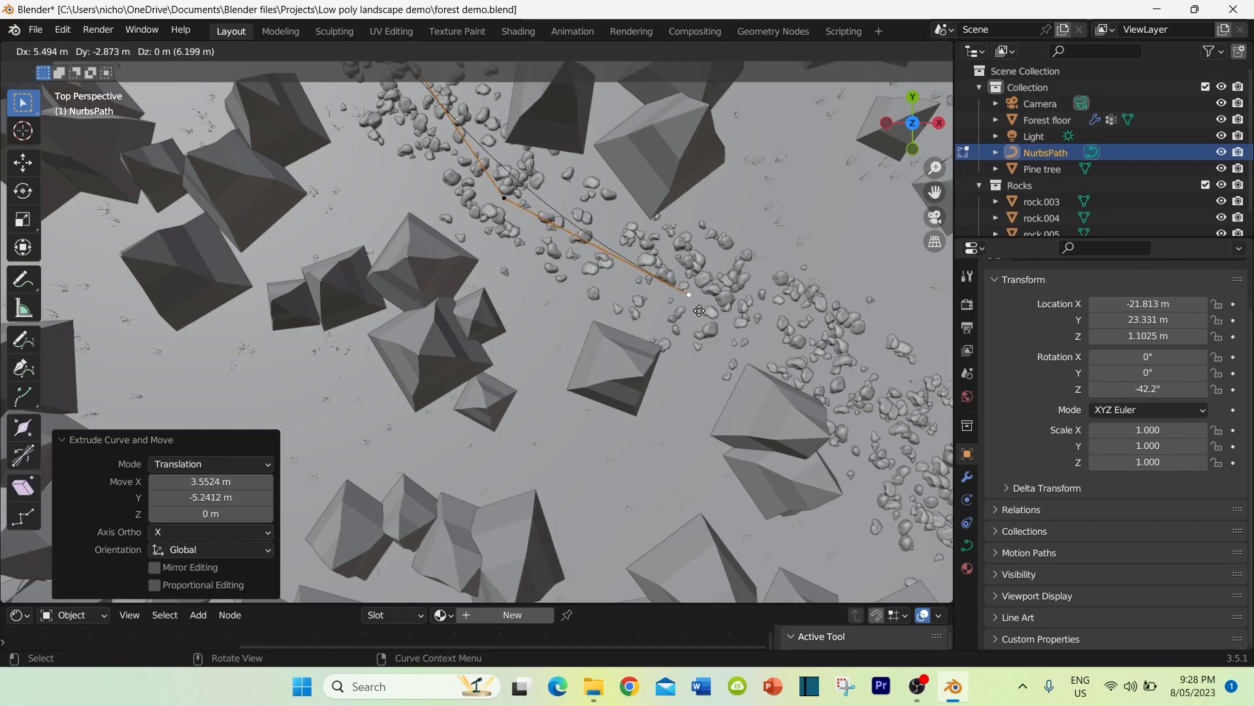
left_click(725, 338)
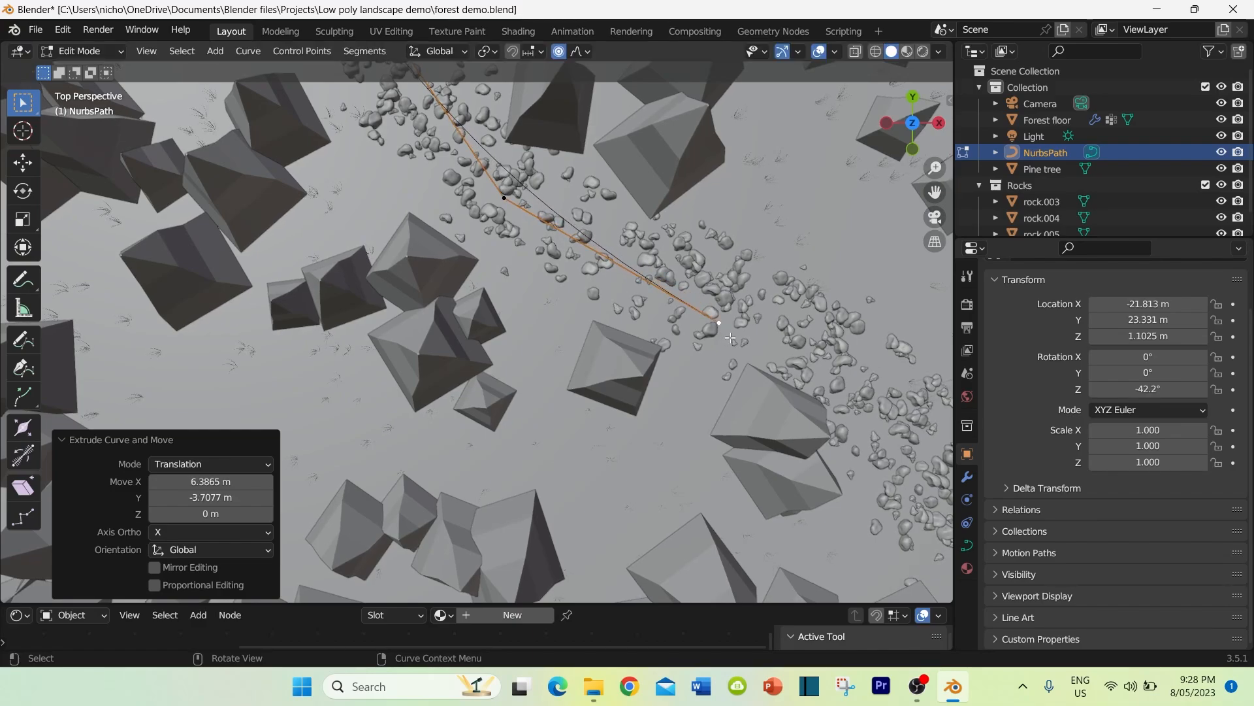
Step: Extrude two final control points to the forest floor's edge, about 6.46, -3.63 m and 4.64, -5.84 m in X, Y
middle_click_drag(737, 333, 597, 209, "shift")
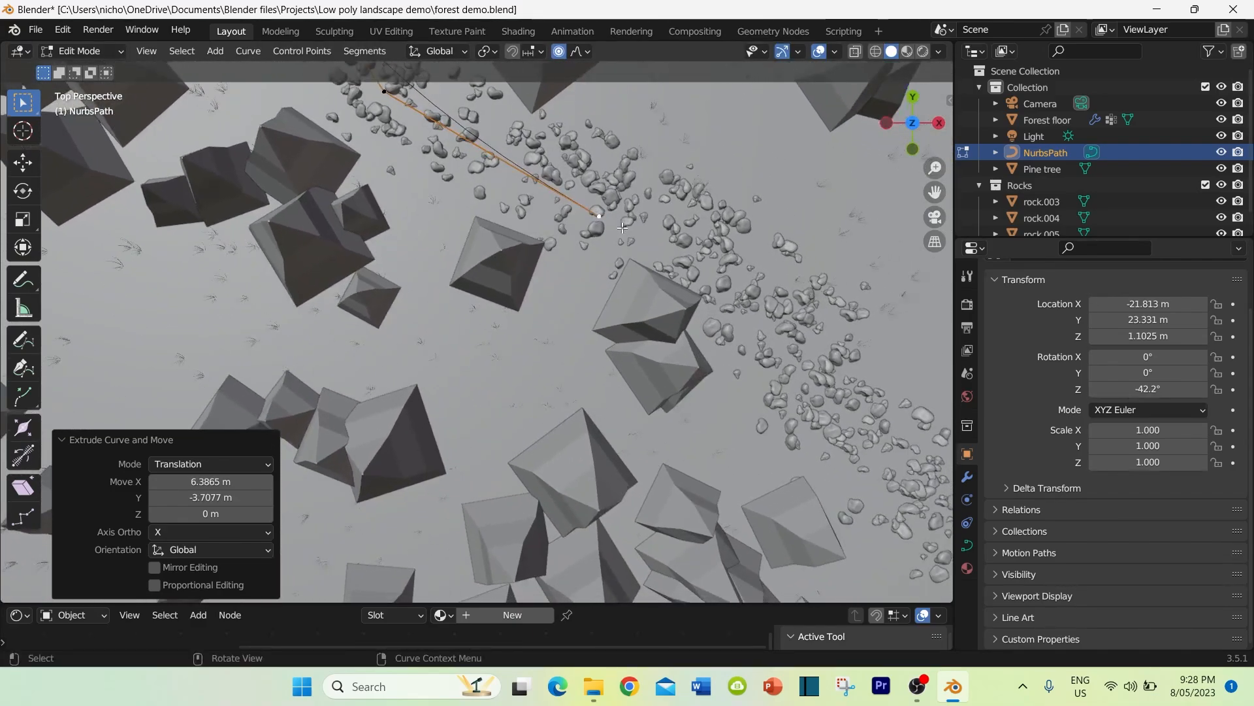
key("e")
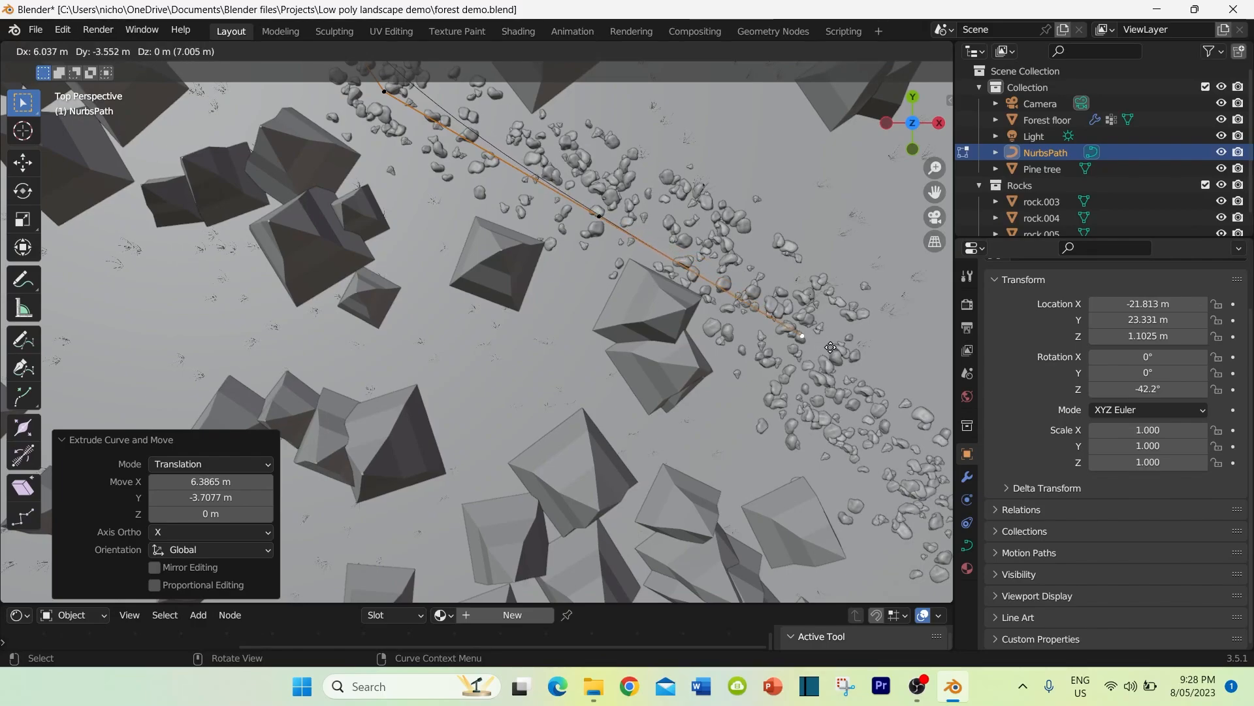
left_click(836, 348)
middle_click_drag(827, 374, 760, 263, "shift")
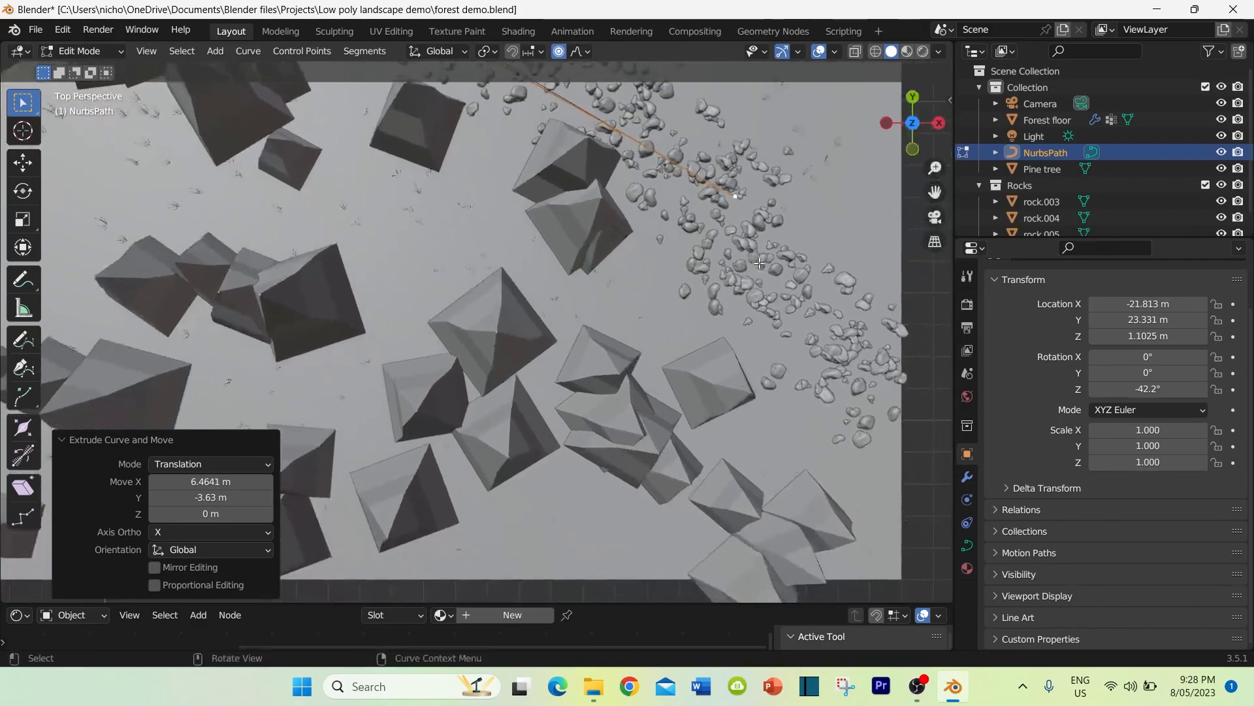
key("e")
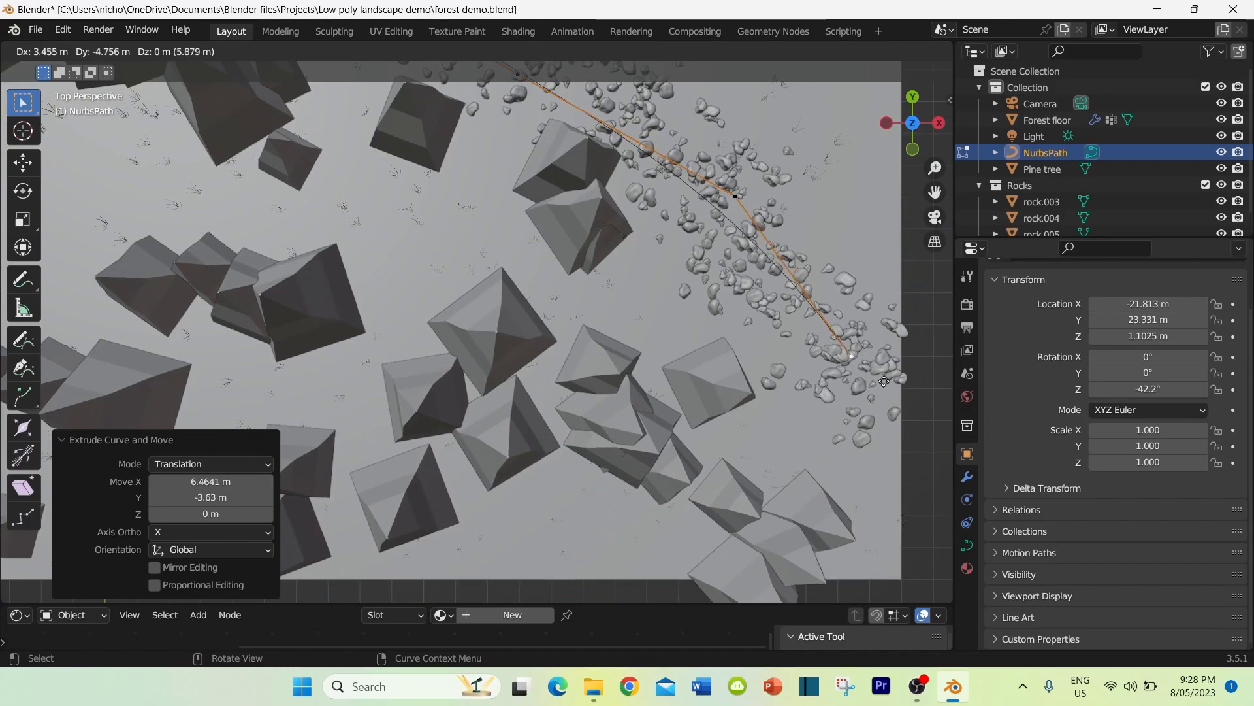
left_click(924, 417)
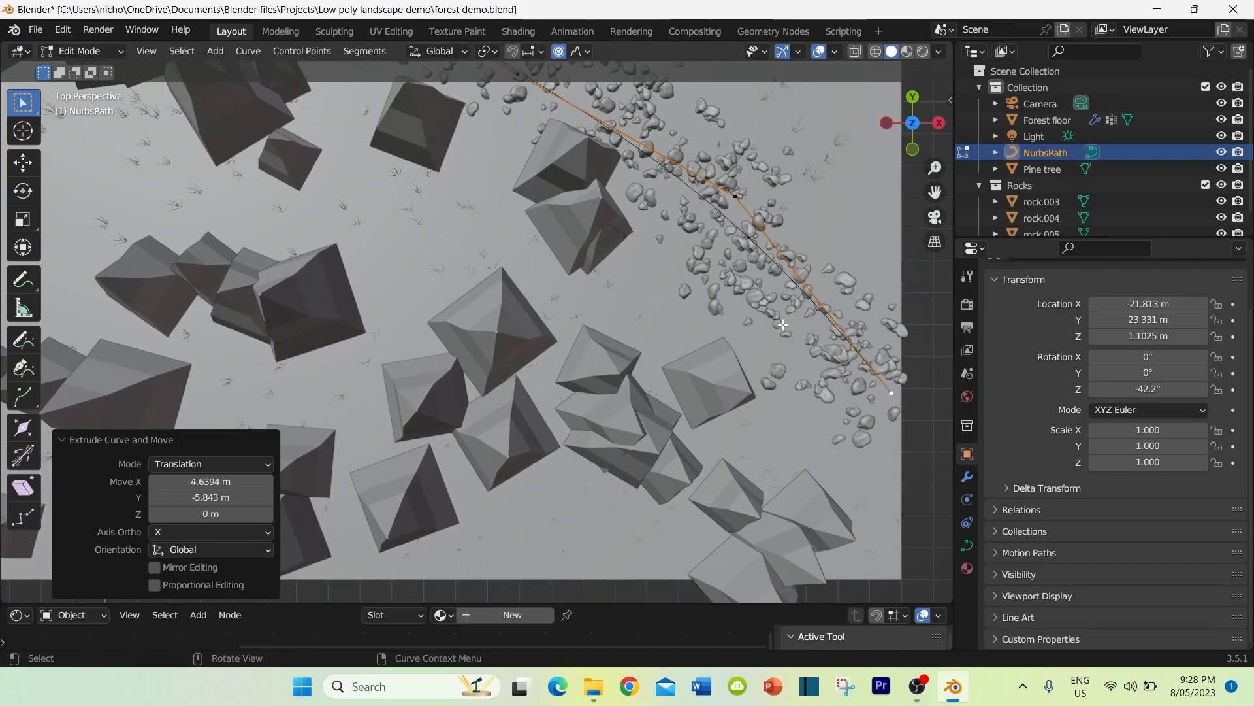
Step: Return the extended path curve to Object Mode and save the file
left_click(81, 52)
left_click(83, 74)
middle_click_drag(418, 171, 429, 101)
key("ctrl+s")
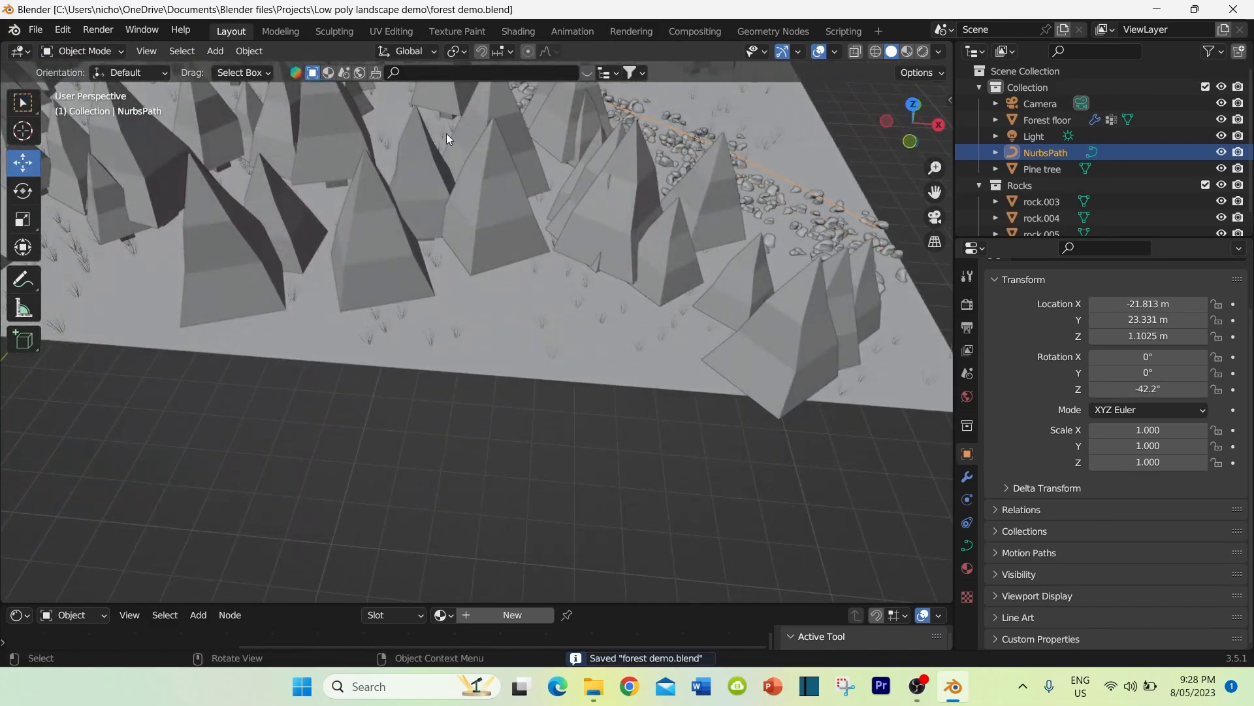
Step: In Edit Mode, snap the 3D cursor to the control point at the path curve's start, and return to Object Mode
middle_click_drag(541, 258, 862, 307)
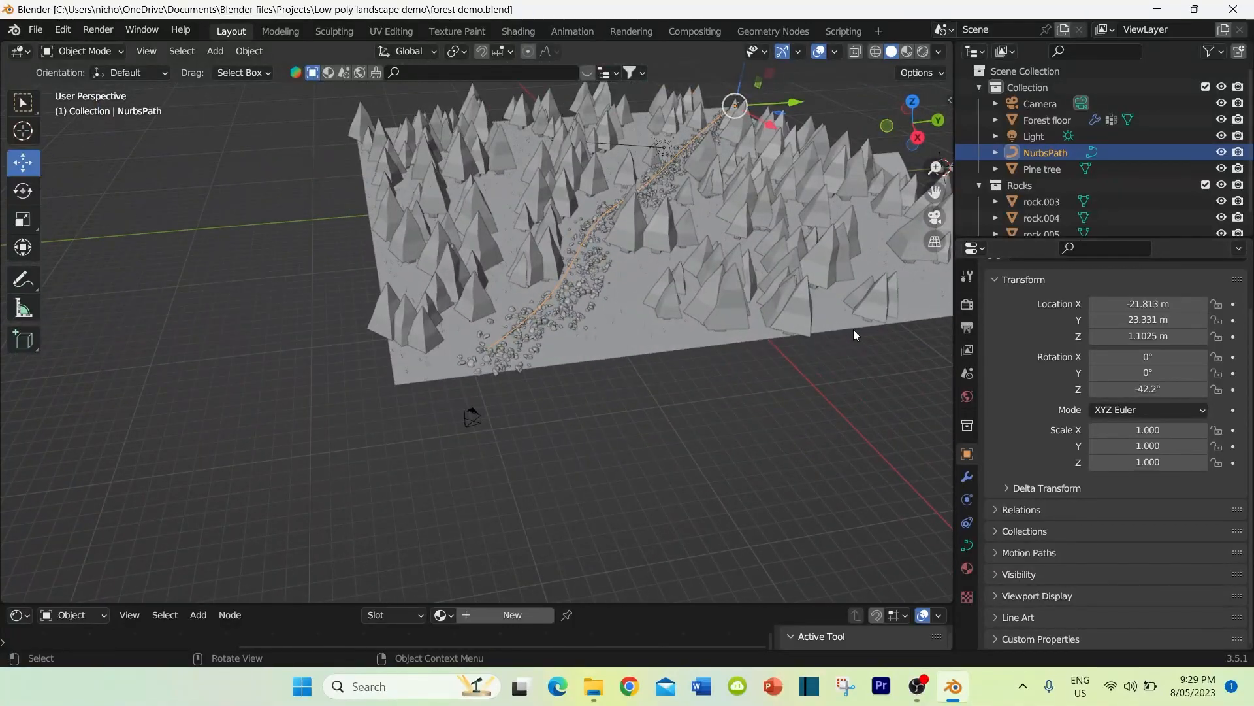
middle_click_drag(754, 297, 418, 235)
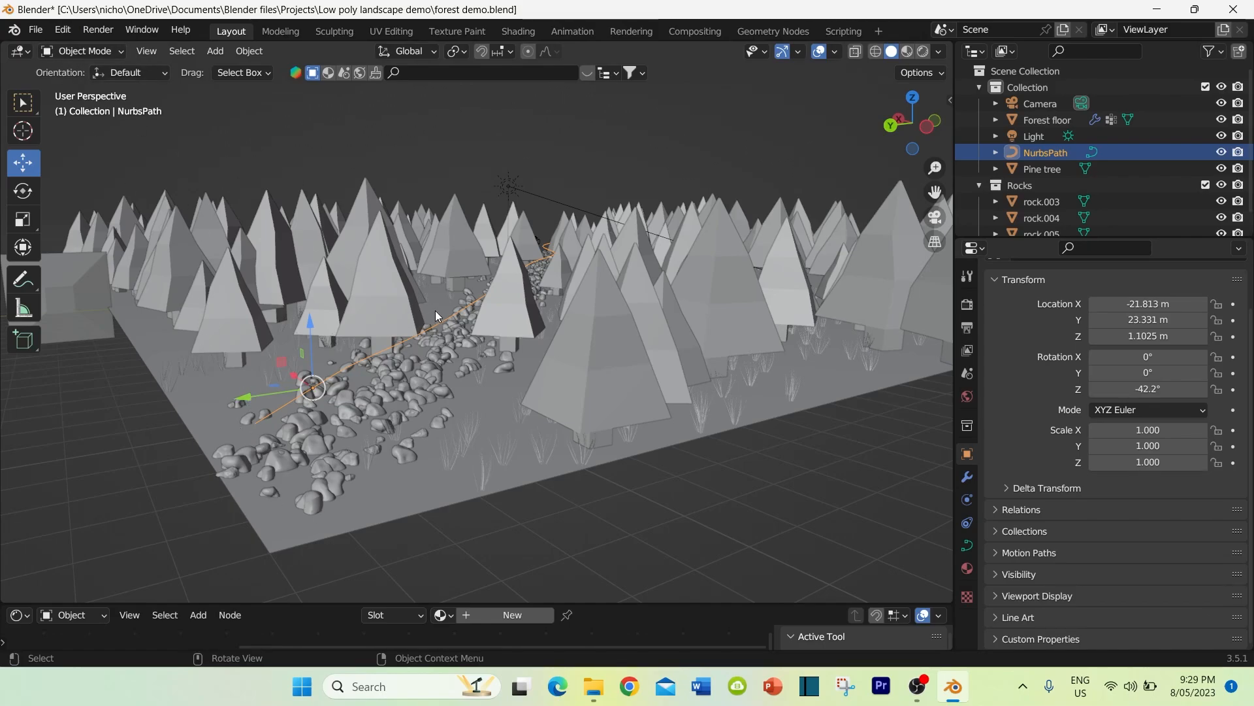
mouse_move(435, 311)
middle_mouse_down()
mouse_move(473, 284)
mouse_move(425, 320)
middle_mouse_up()
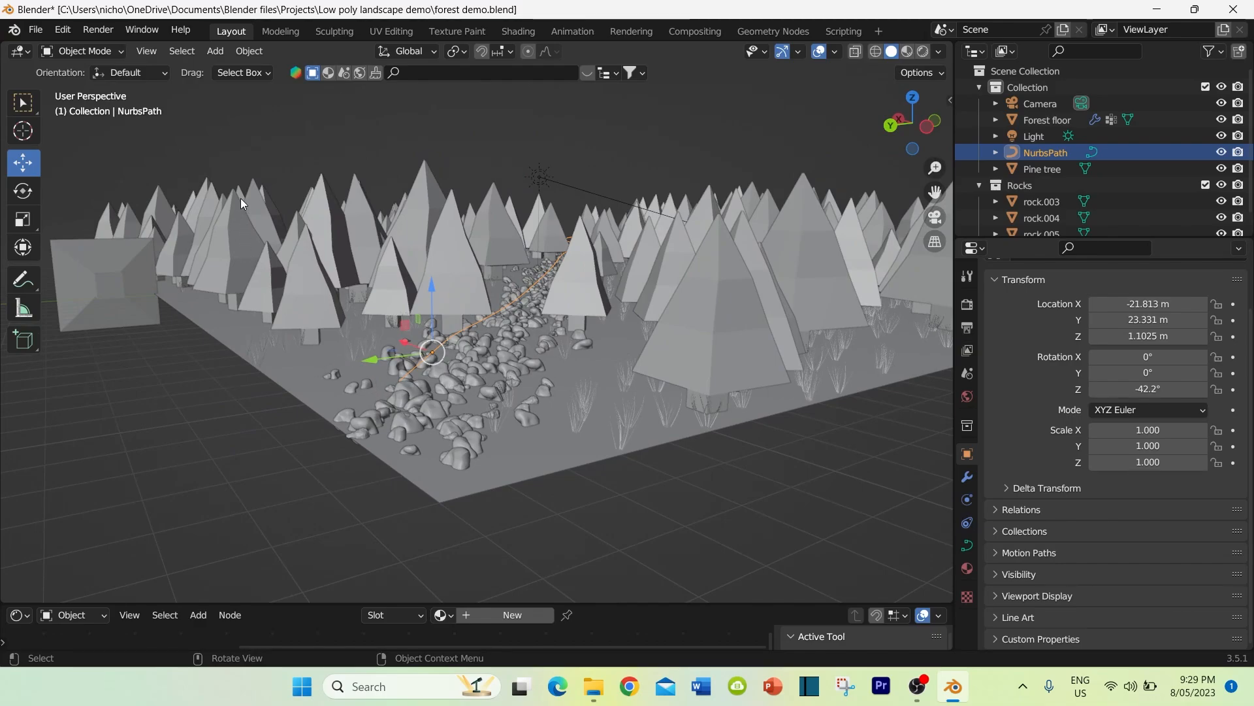
left_click(86, 50)
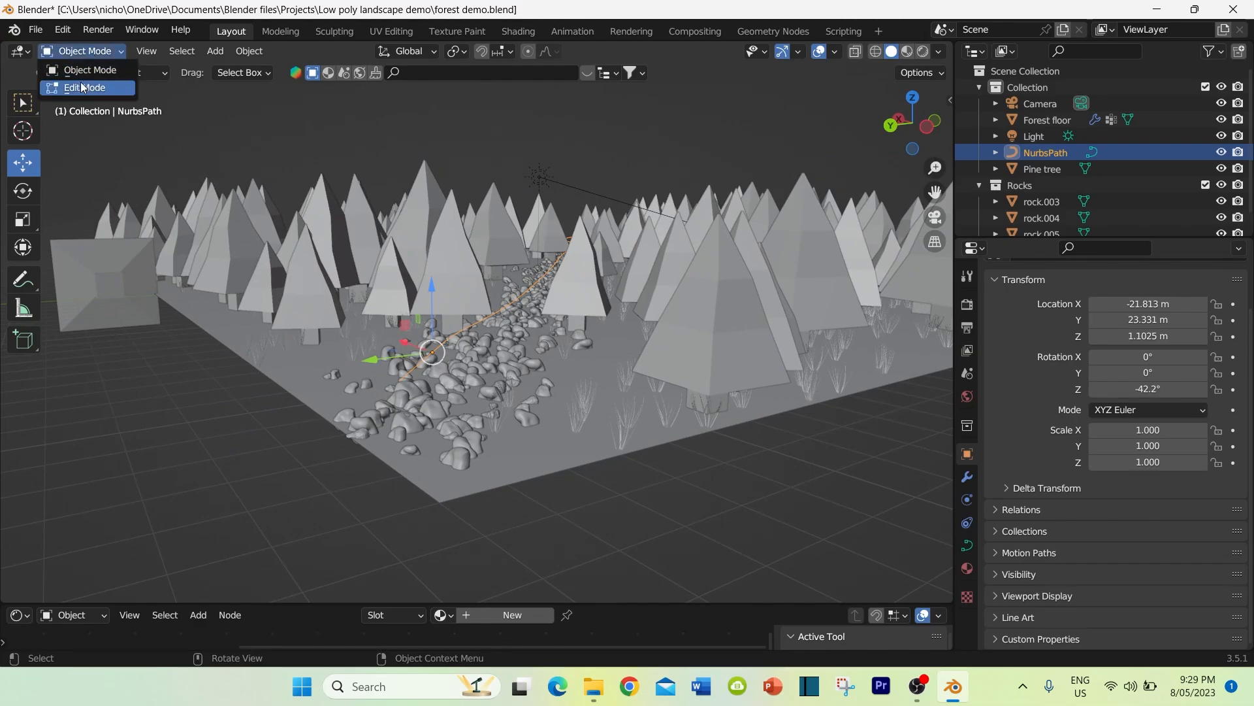
left_click(79, 86)
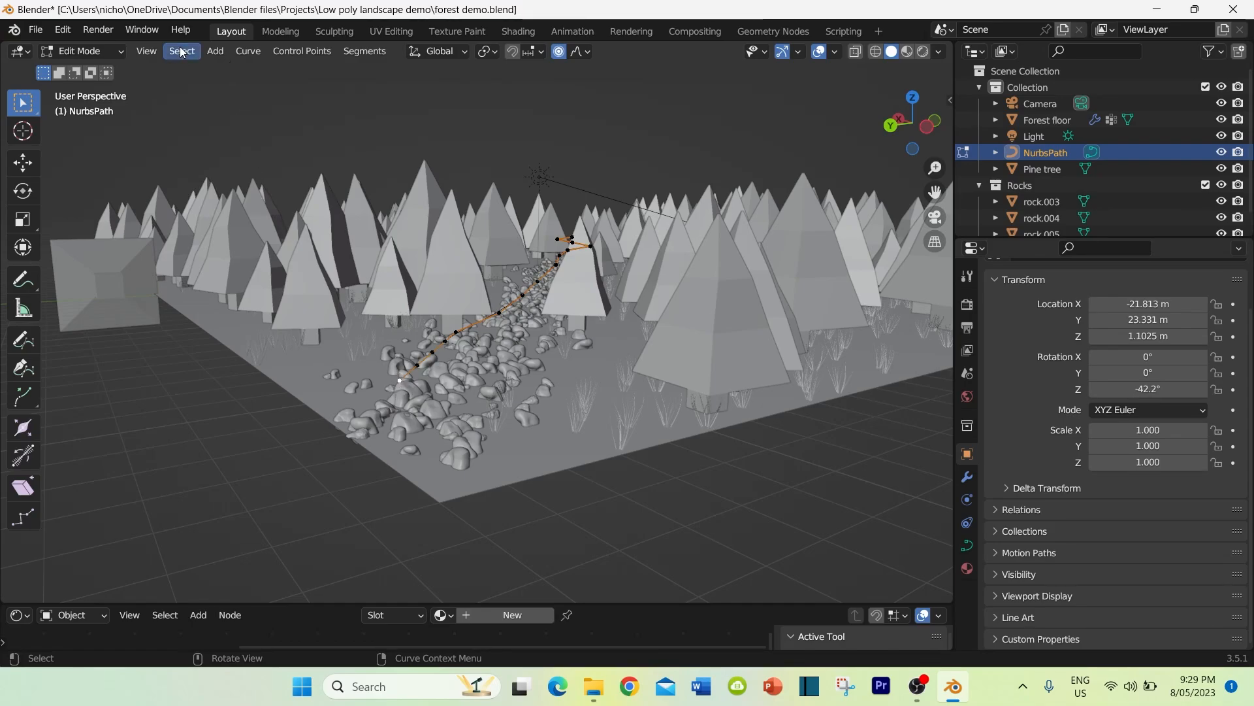
left_click(246, 52)
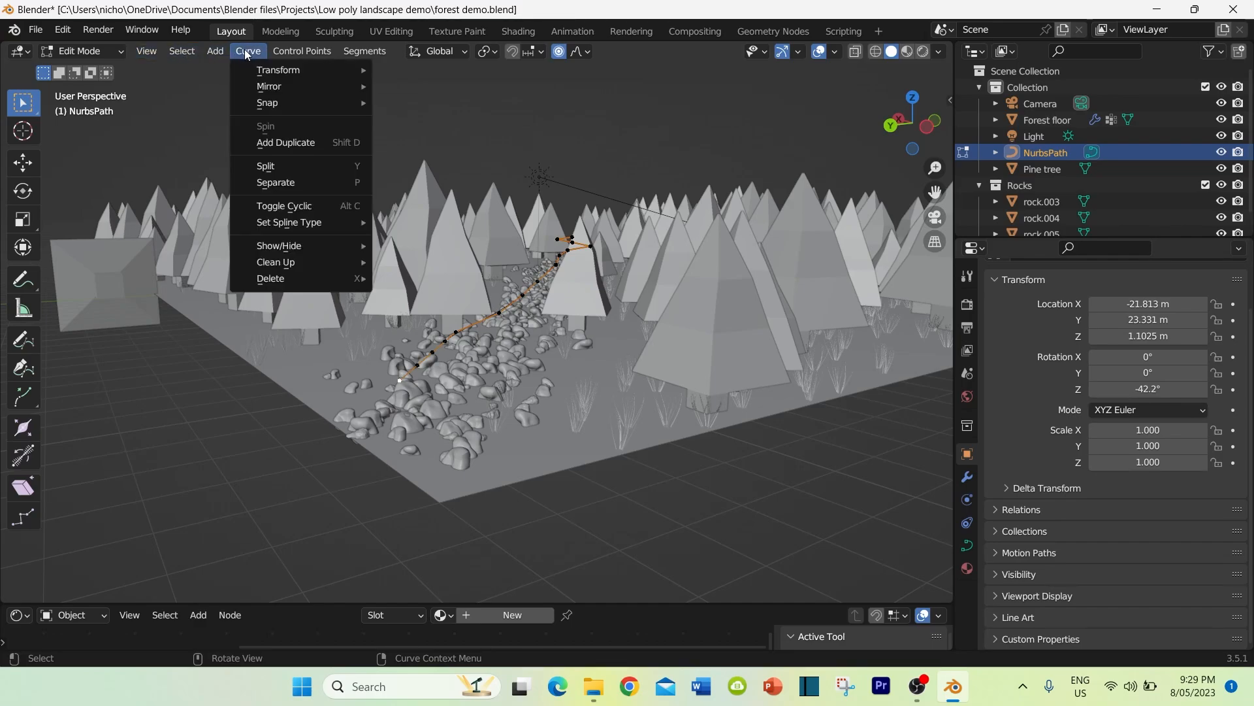
mouse_move(264, 104)
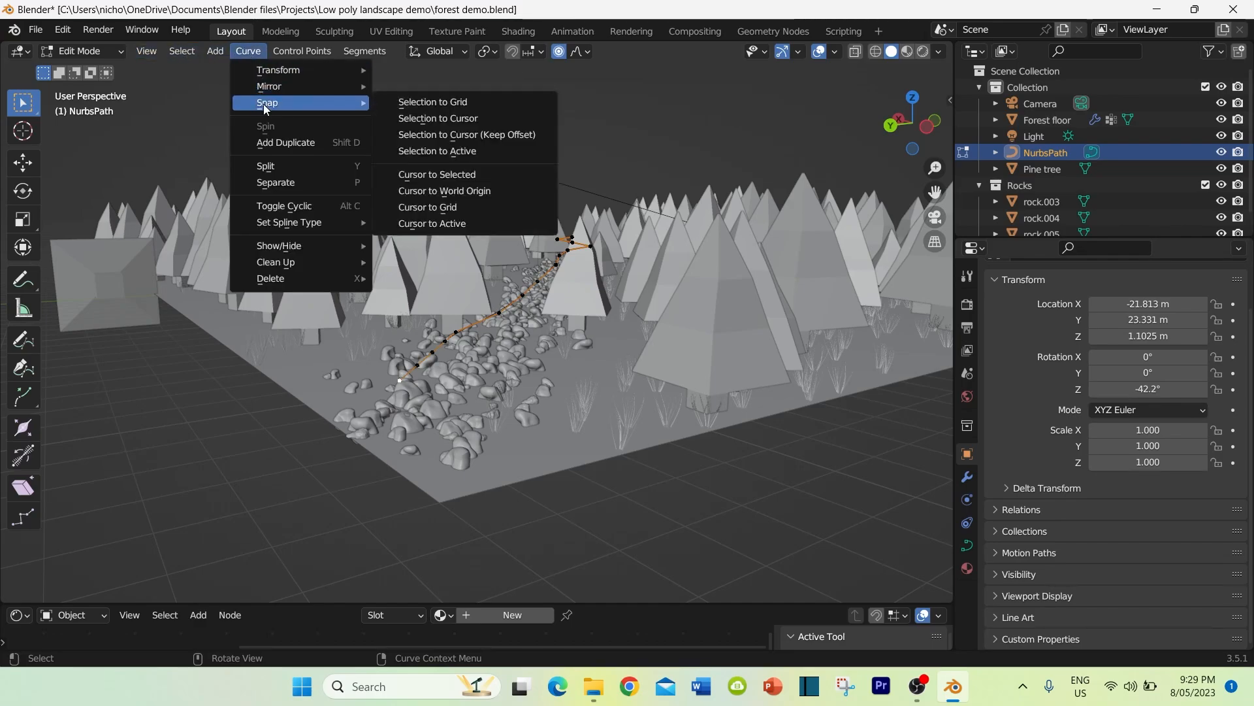
left_click(441, 175)
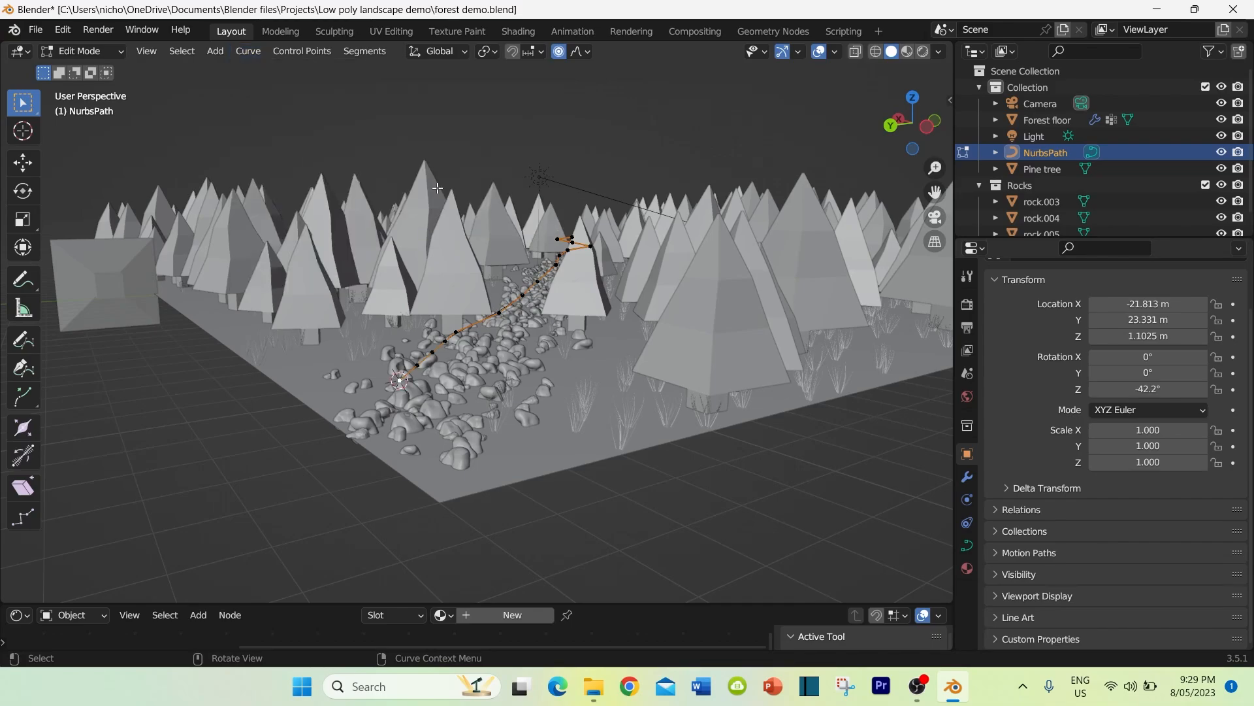
left_click(78, 51)
left_click(76, 69)
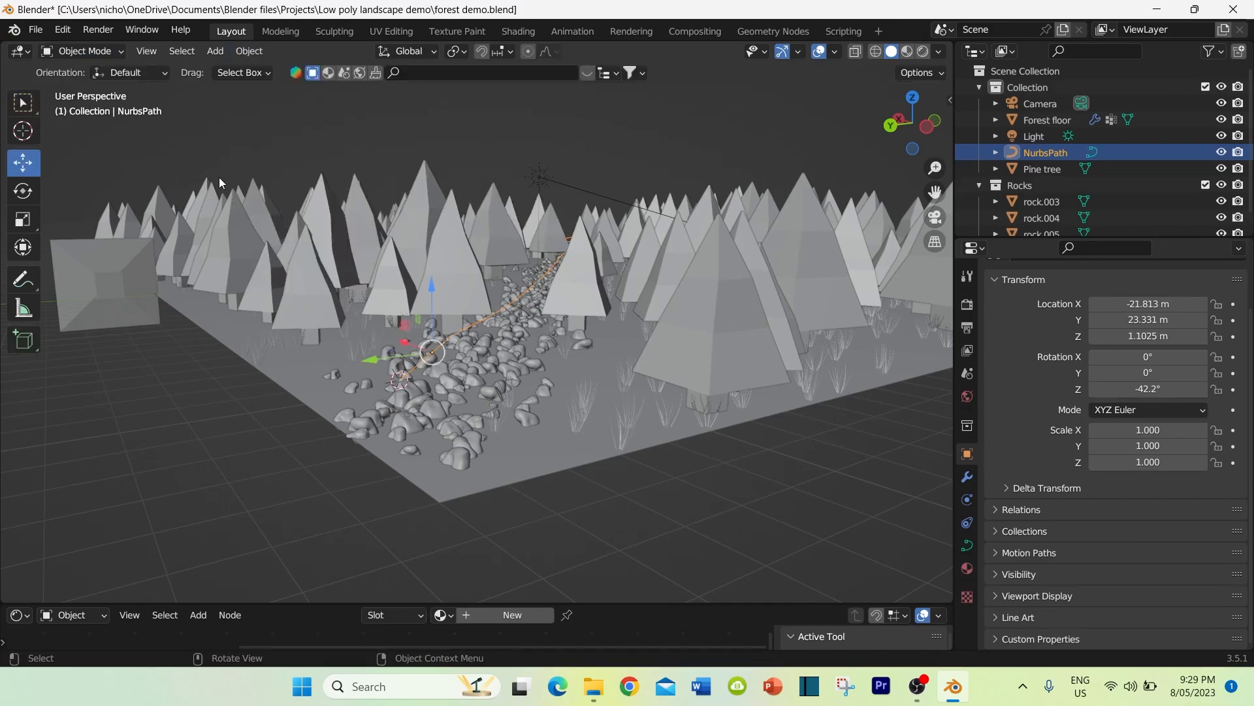
Step: Snap the camera to the 3D cursor at the start of the path curve
left_click(1032, 104)
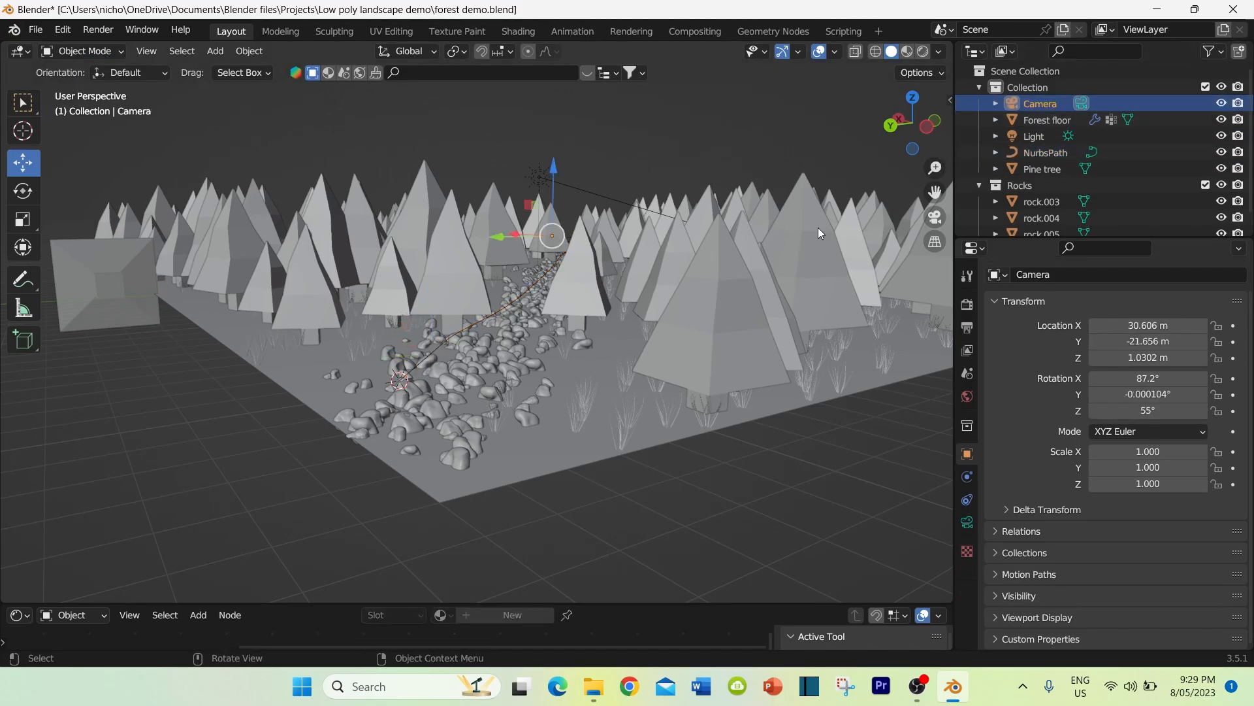
middle_click_drag(818, 227, 657, 255)
middle_click_drag(598, 338, 604, 324)
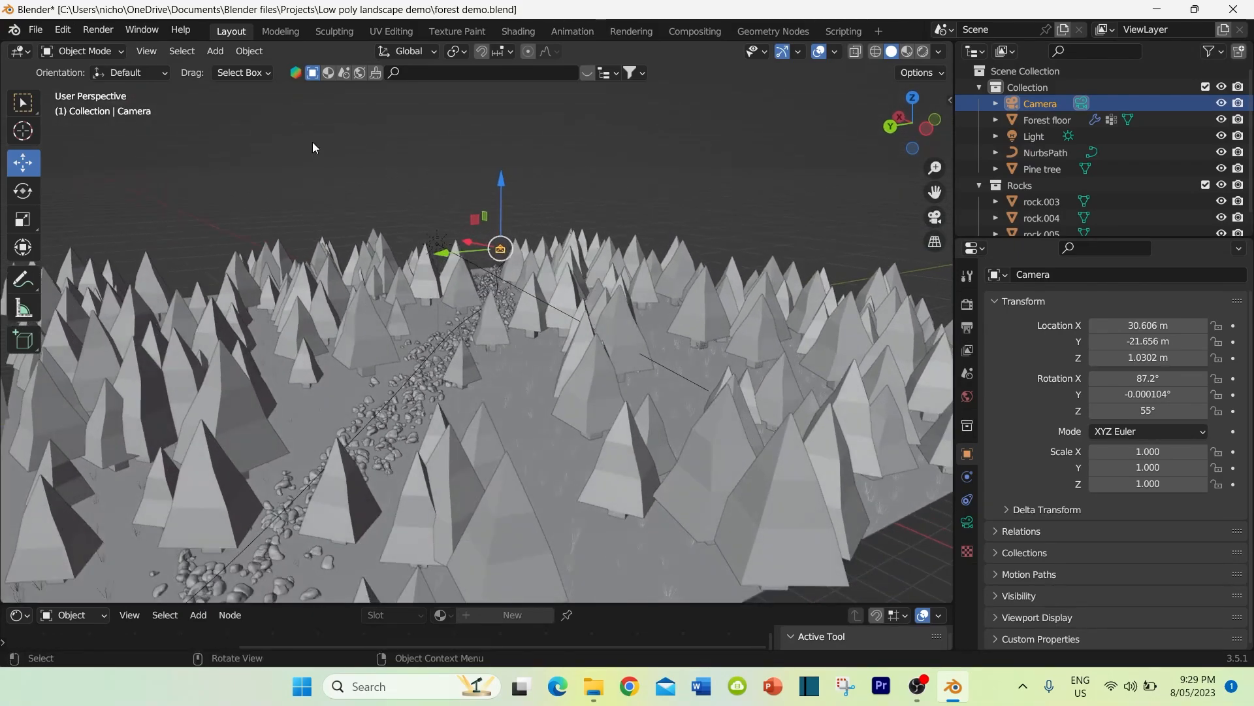
left_click(243, 53)
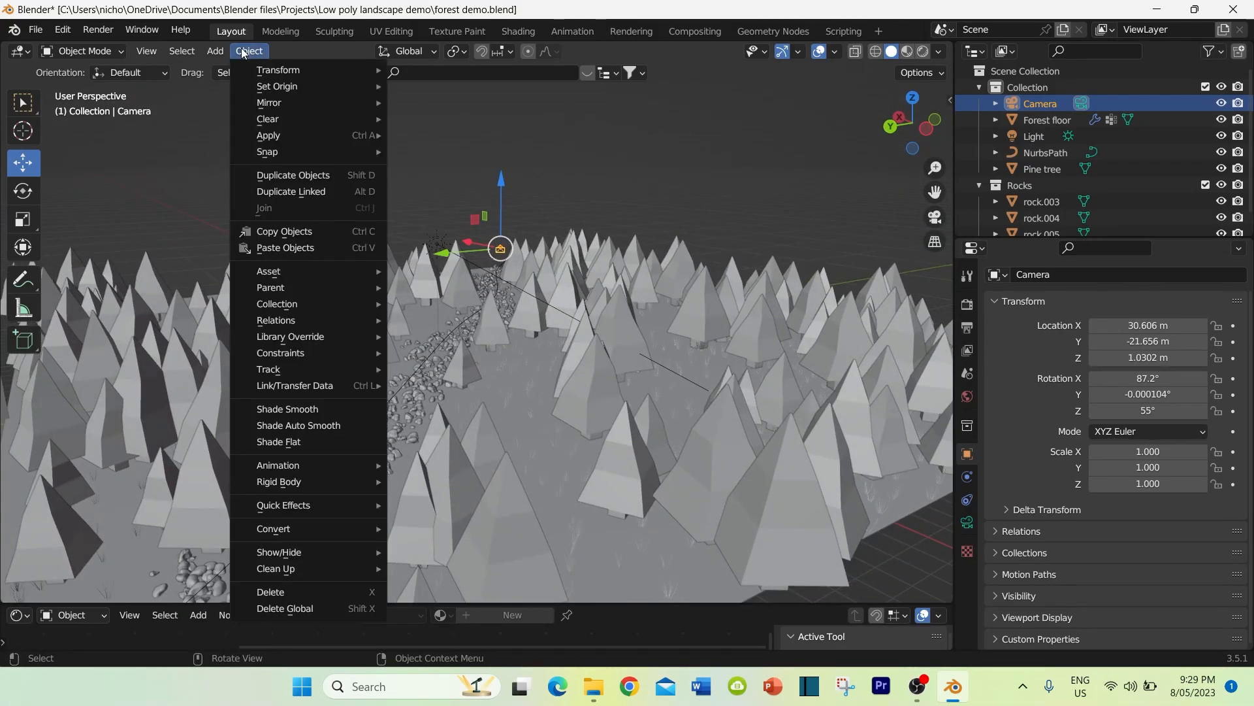
mouse_move(266, 147)
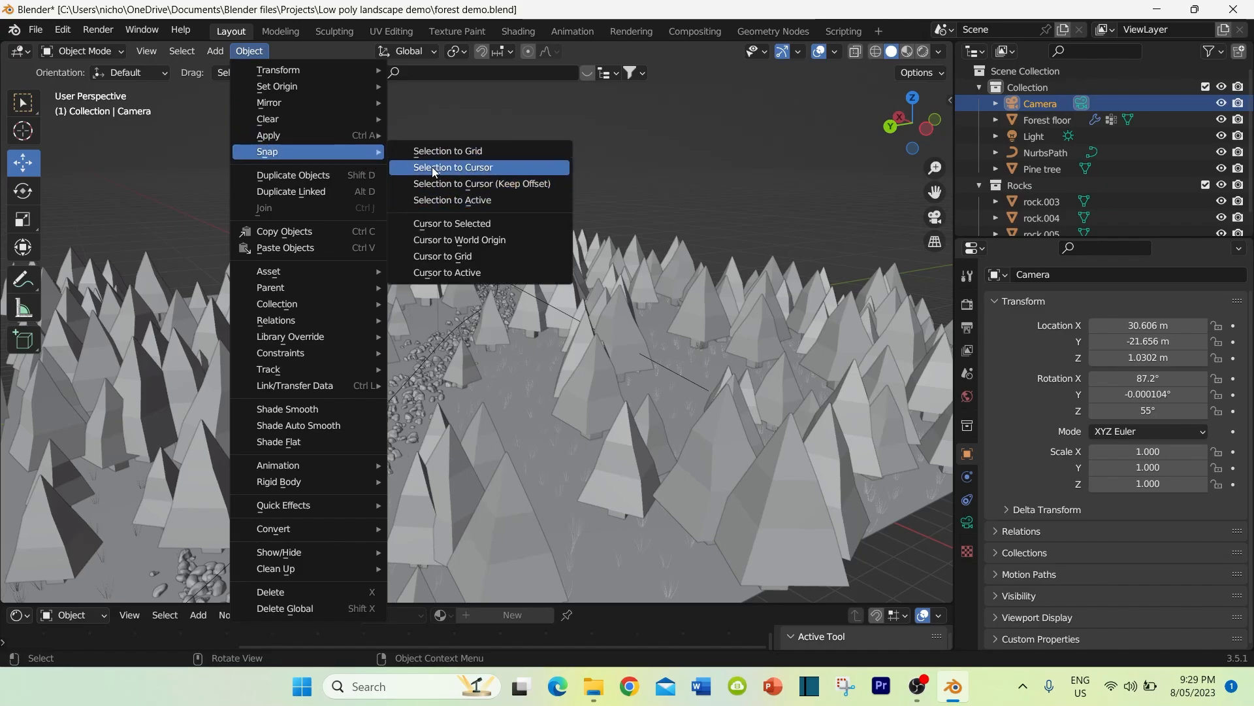
left_click(449, 166)
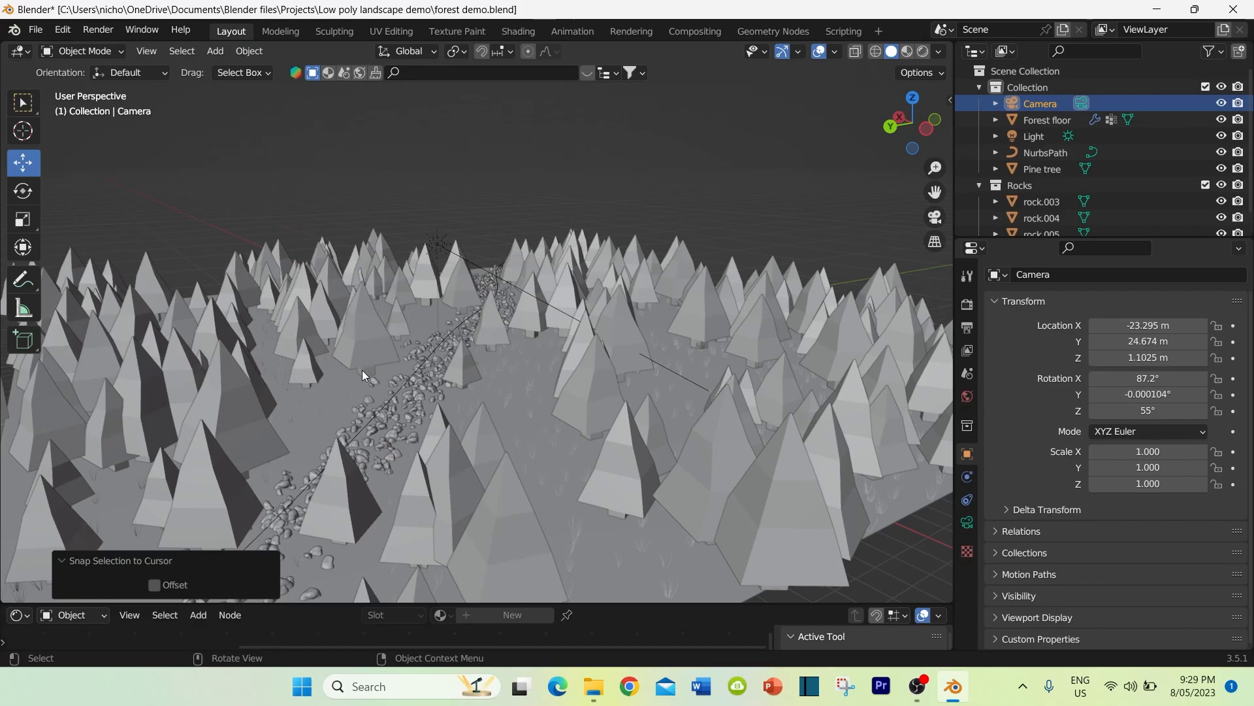
middle_click_drag(373, 382, 324, 401)
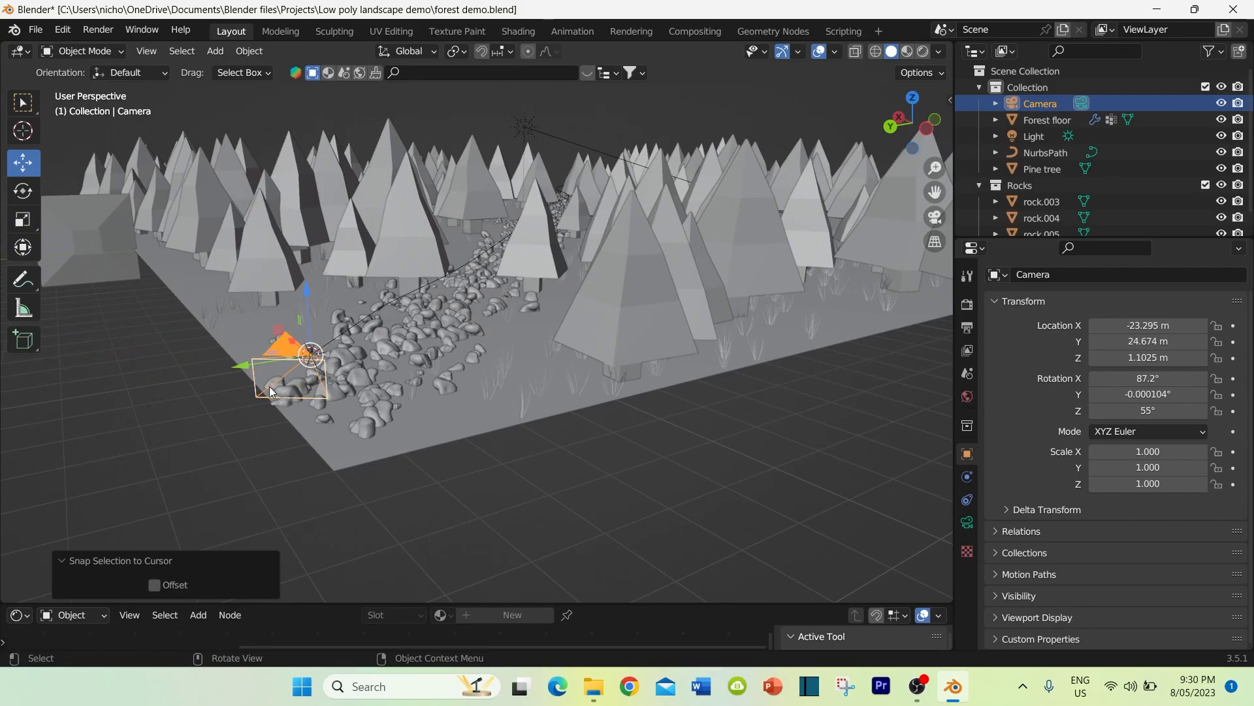
Step: Rotate the camera about the global Z axis to about 226° so it faces along the rock path
left_click(22, 190)
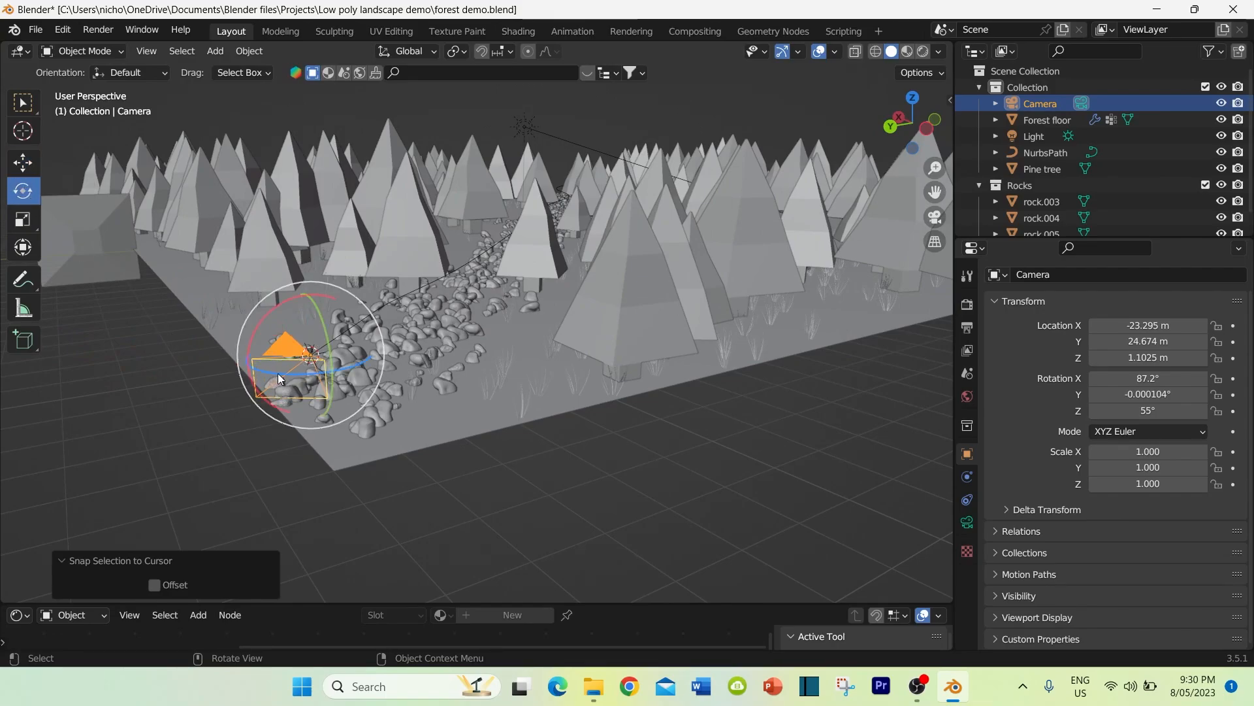
left_click_drag(283, 375, 350, 342)
mouse_move(426, 427)
middle_mouse_down()
mouse_move(439, 427)
mouse_move(426, 417)
middle_mouse_up()
left_click_drag(412, 394, 418, 388)
middle_click_drag(503, 389, 503, 394)
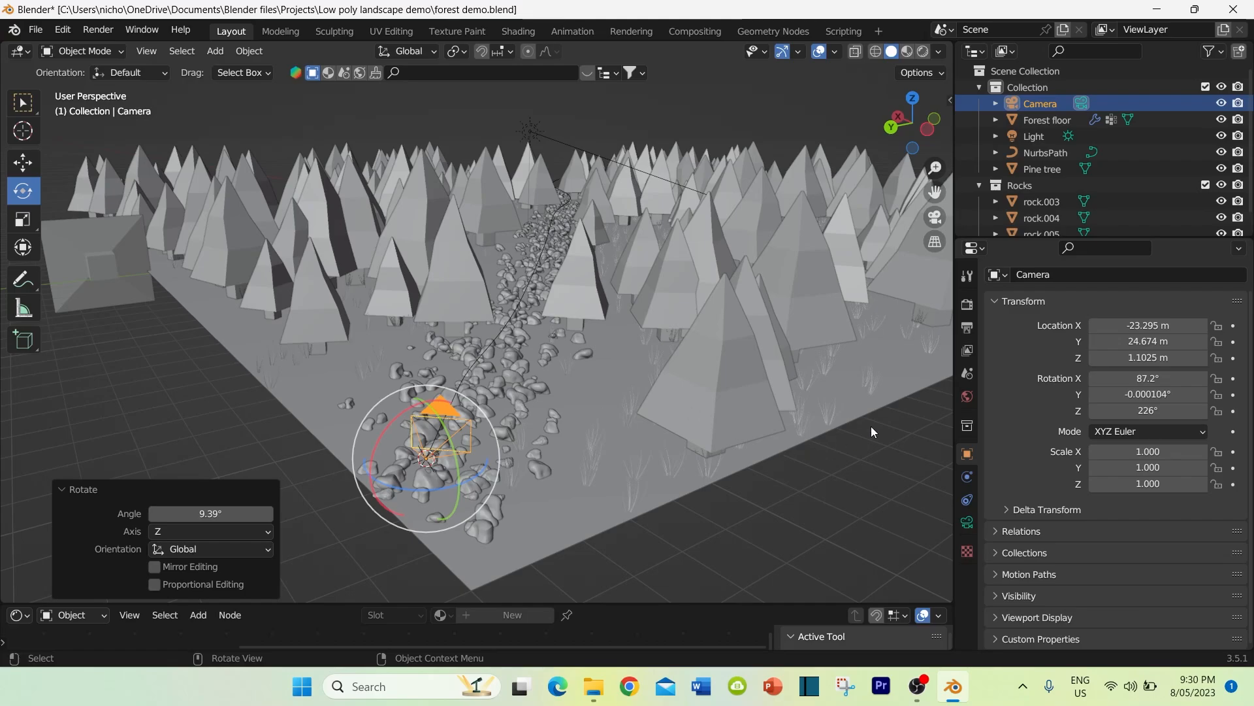
Step: In the camera's lens settings, try a focal length of 50 mm and set it back to 35 mm
left_click(1029, 104)
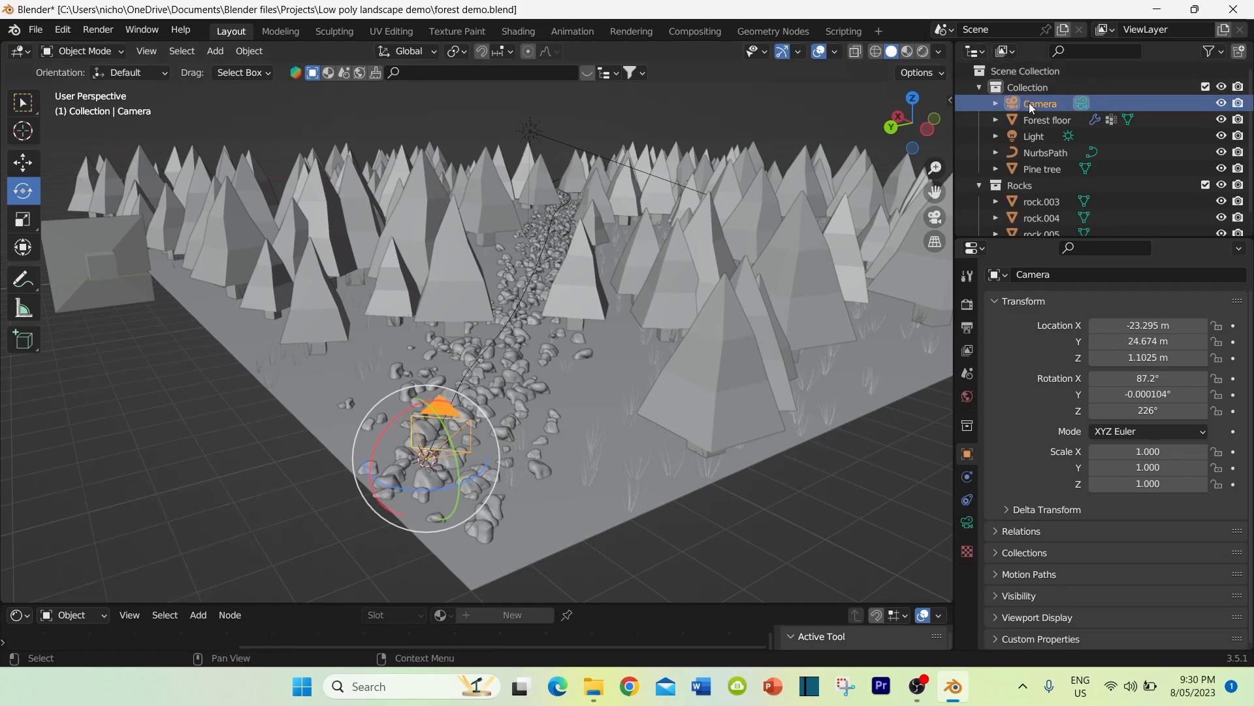
left_click(968, 523)
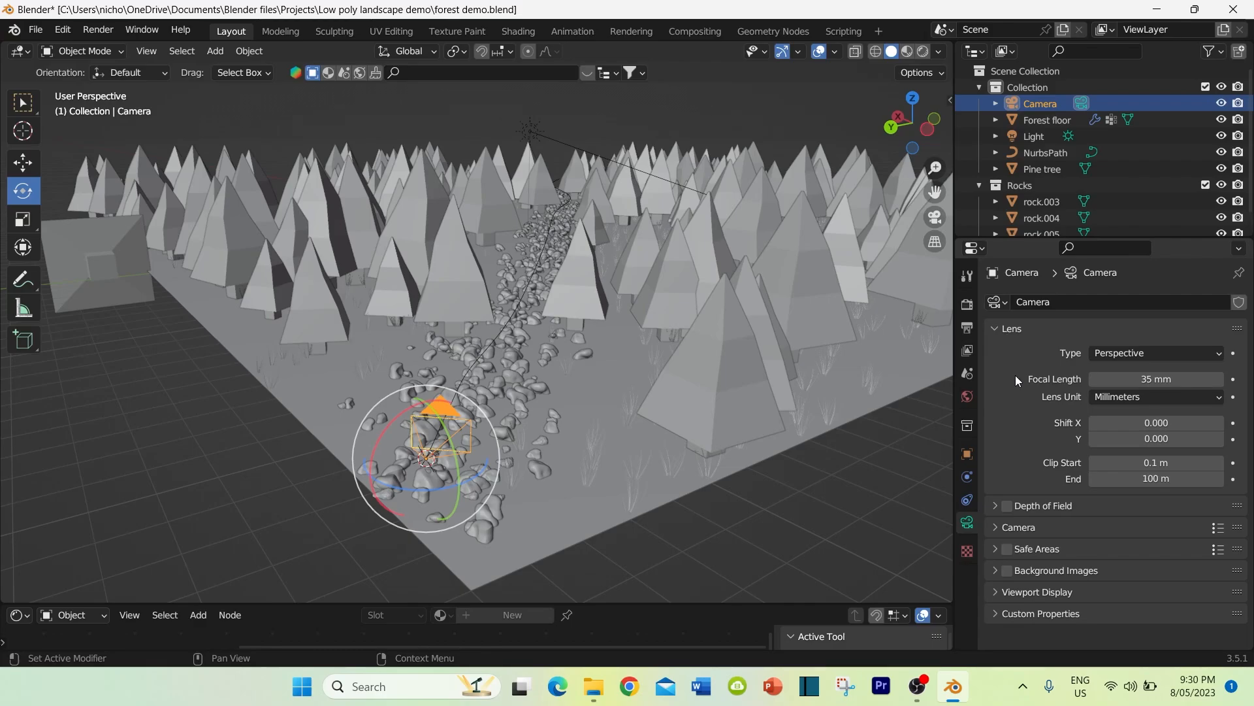
left_click(1152, 381)
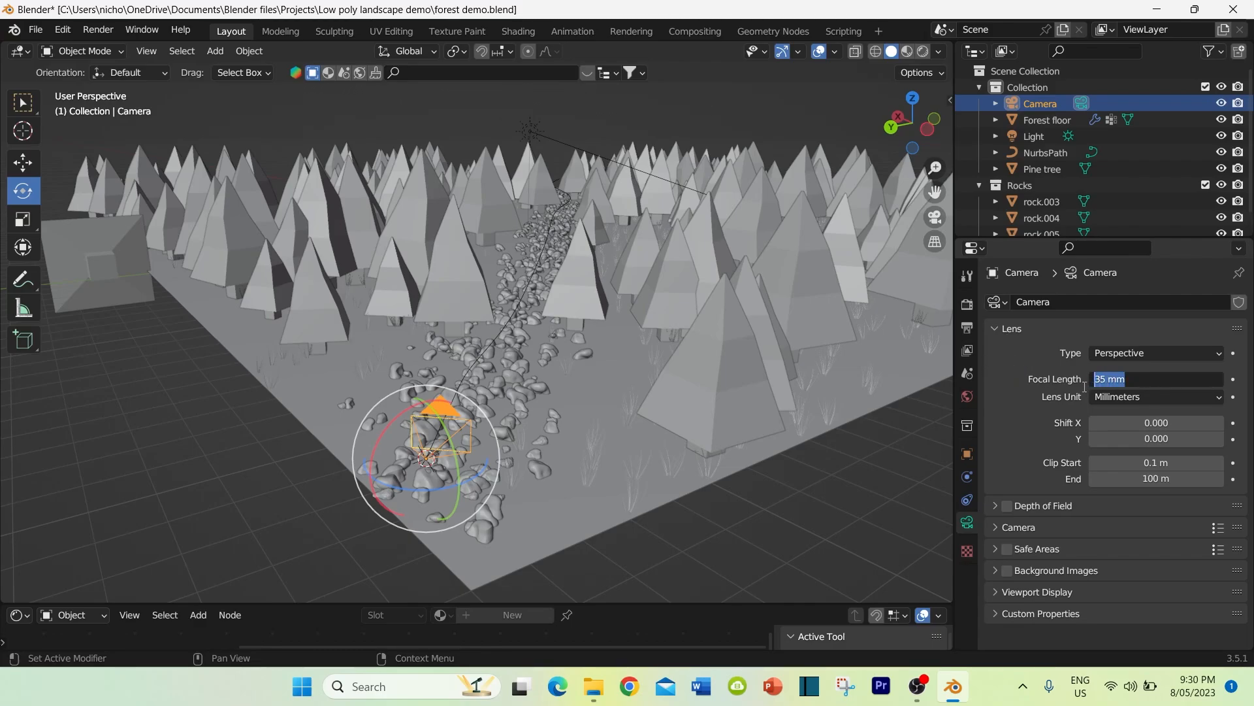
type("50")
key("Return")
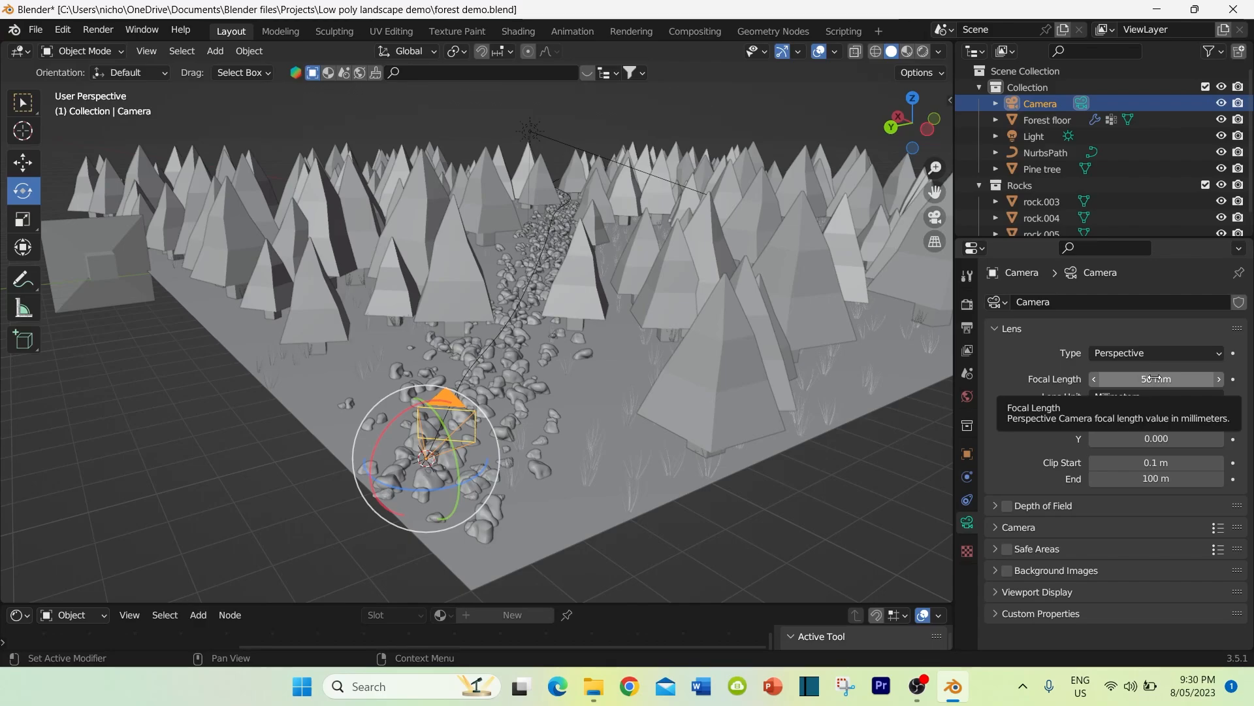
left_click(1146, 379)
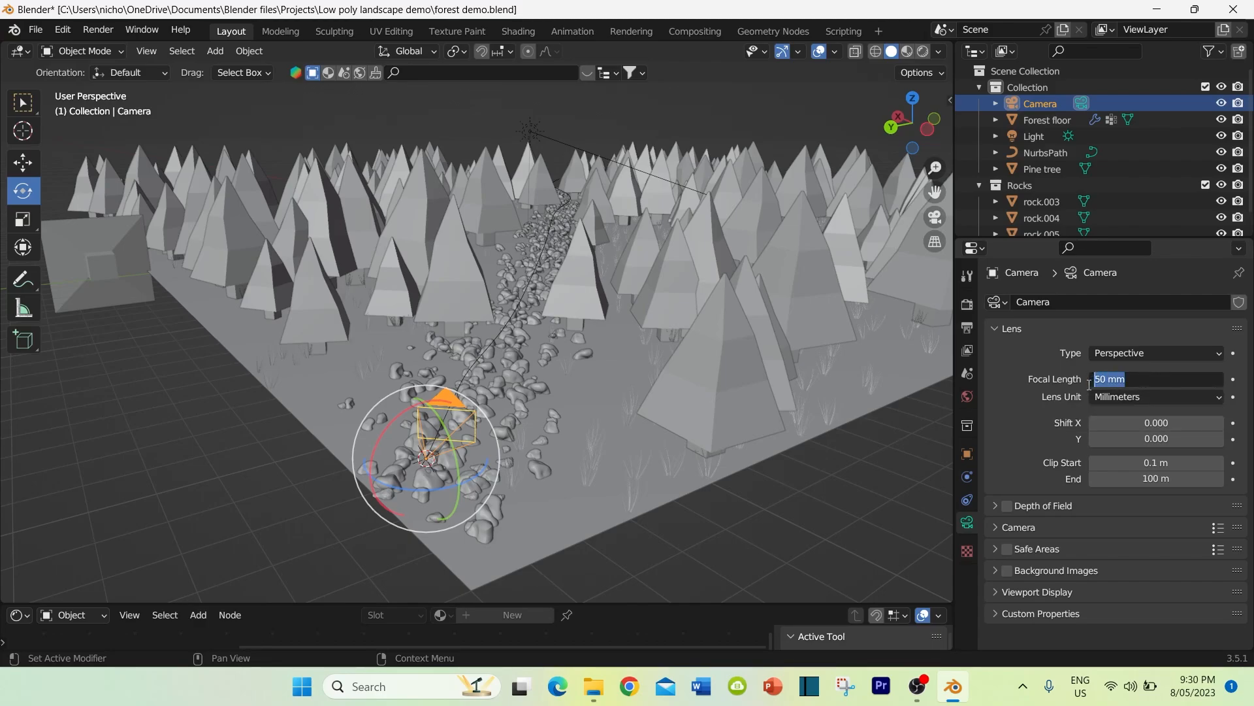
type("35")
key("Return")
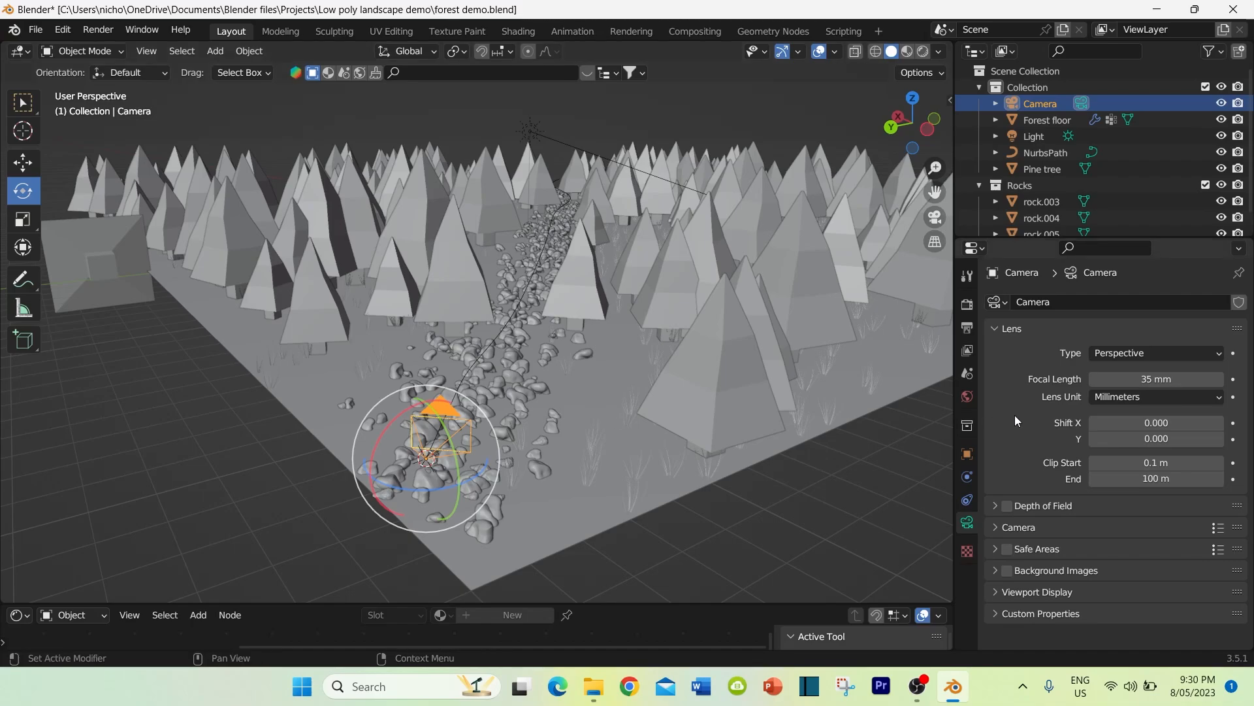
Step: Enable depth of field for the camera and show its focus and aperture settings
left_click(1008, 506)
left_click(995, 505)
scroll(1022, 429, "down", 3)
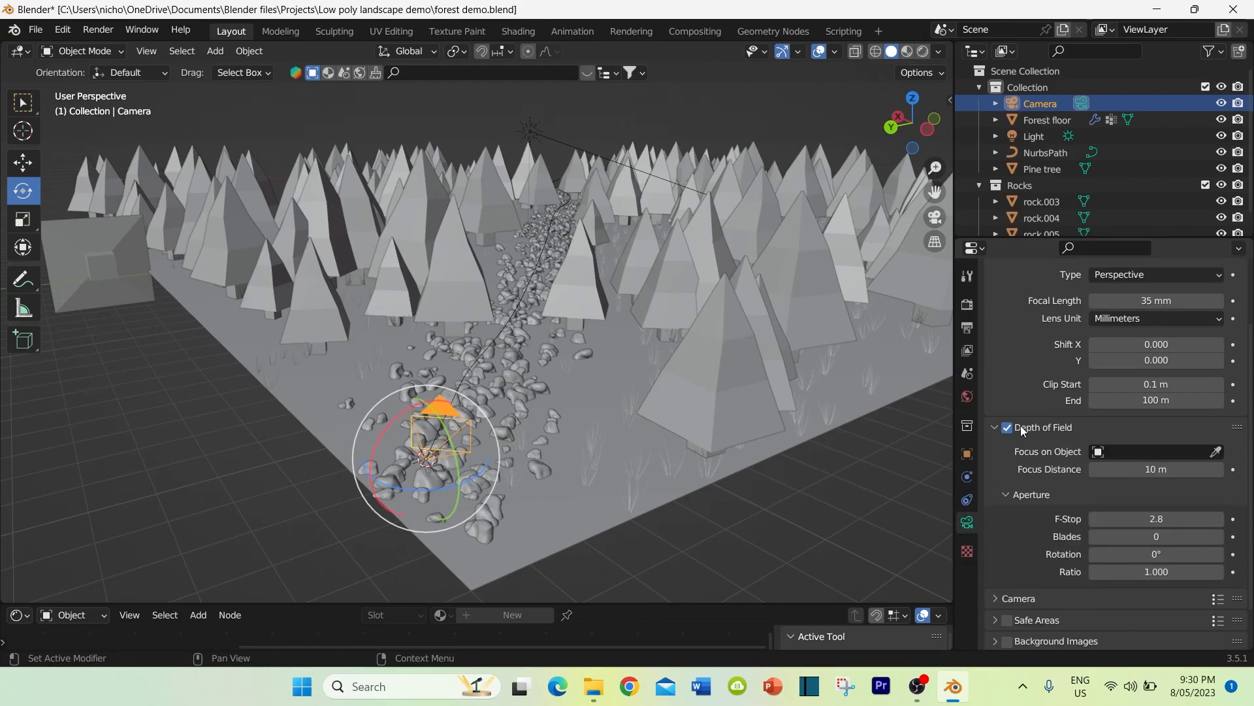
scroll(1022, 431, "down", 2)
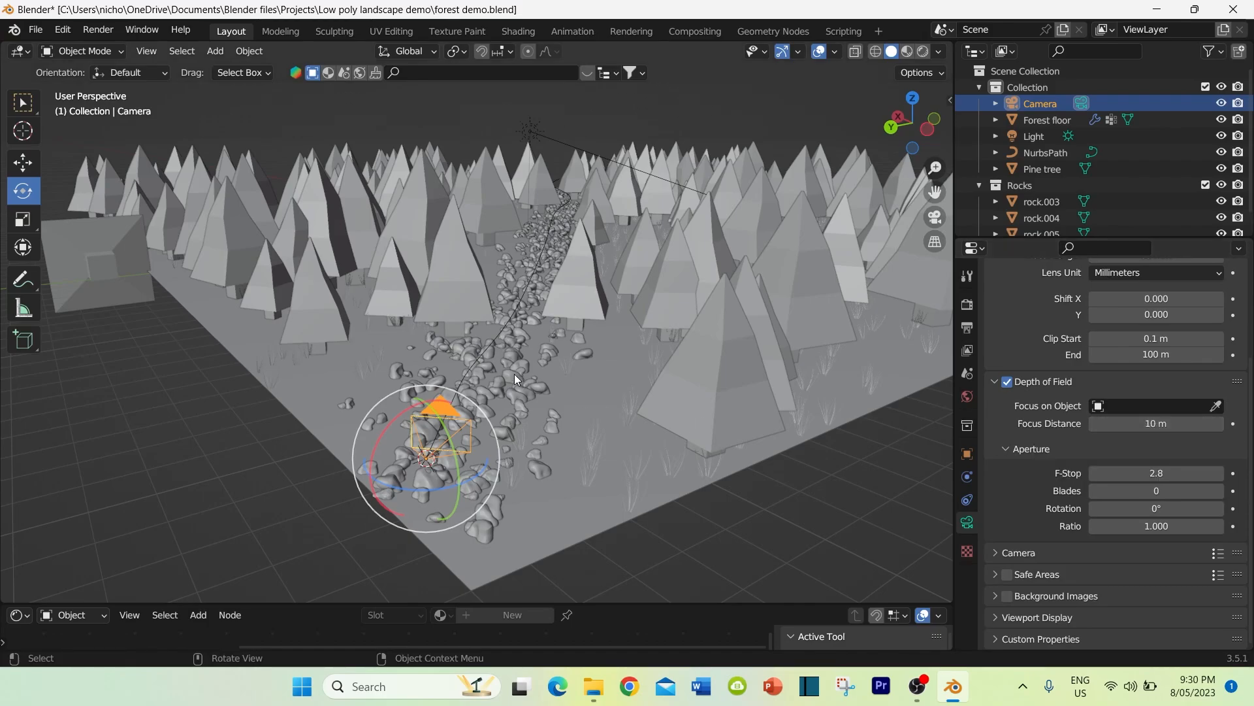
Step: Set the camera's focus distance to 5 m and its aperture f-stop to 1.0
left_click_drag(1163, 425, 1154, 425)
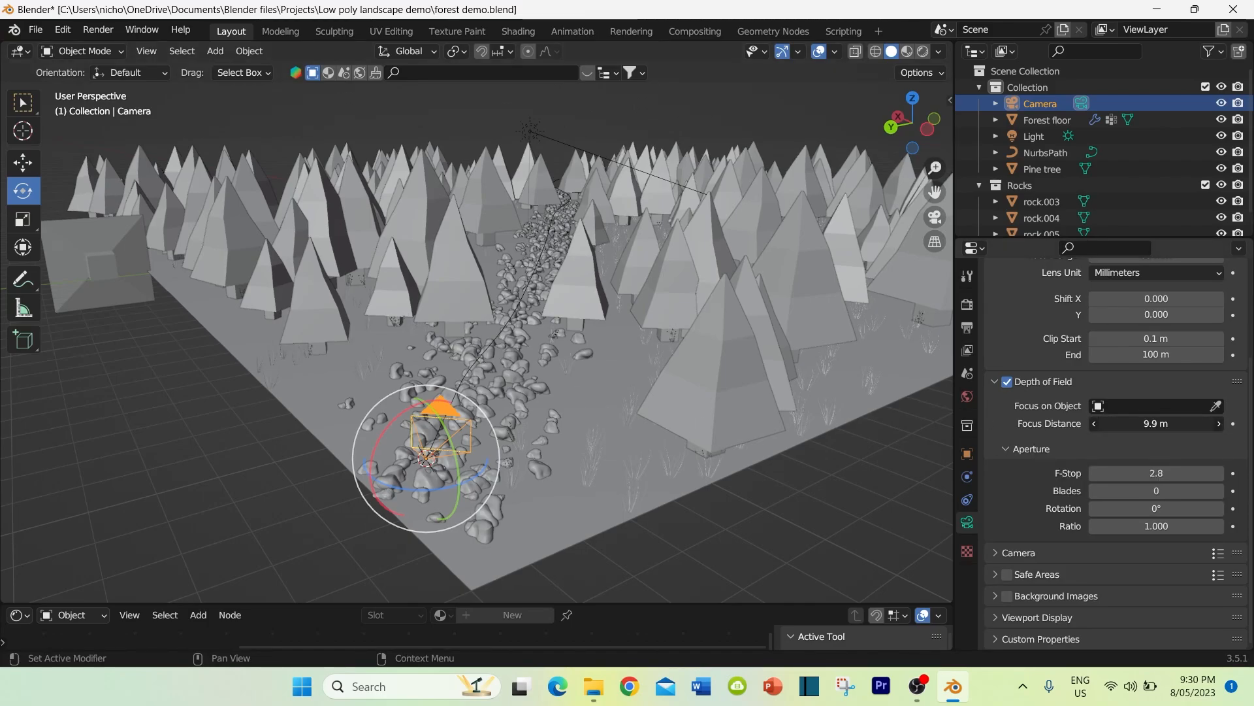
left_click(1171, 423)
type("5")
key("Return")
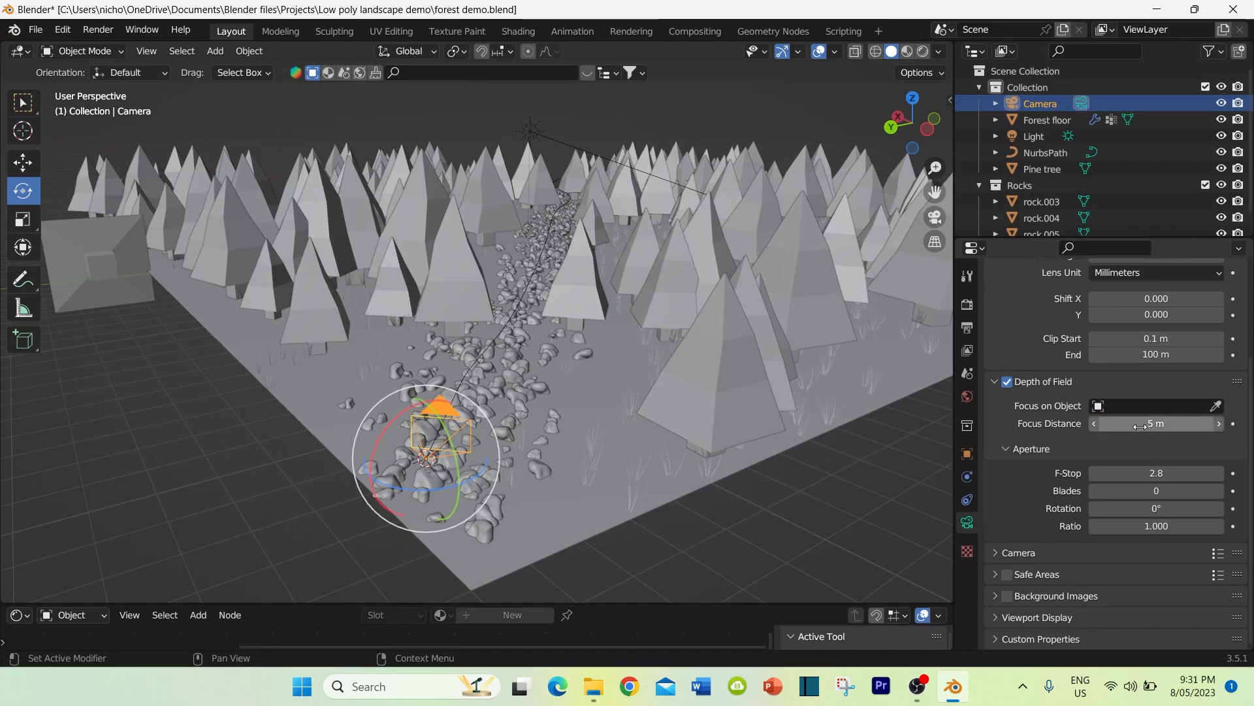
left_click_drag(1152, 473, 1109, 473)
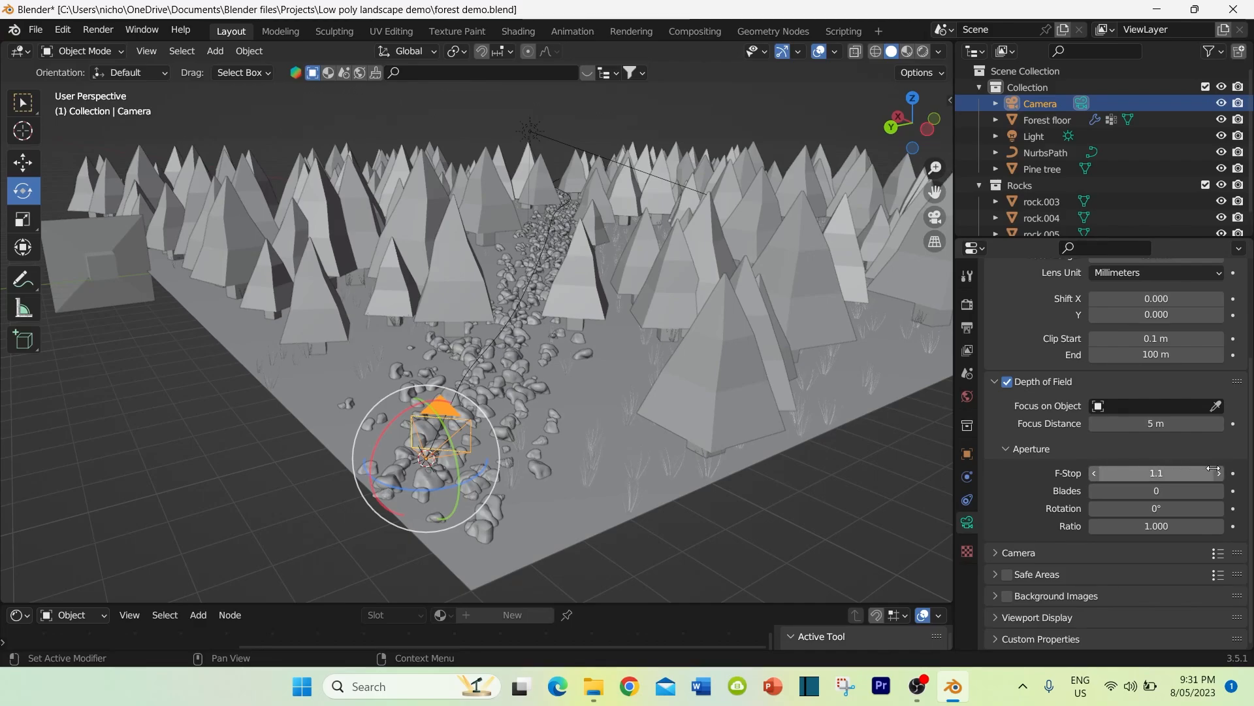
left_click(1093, 473)
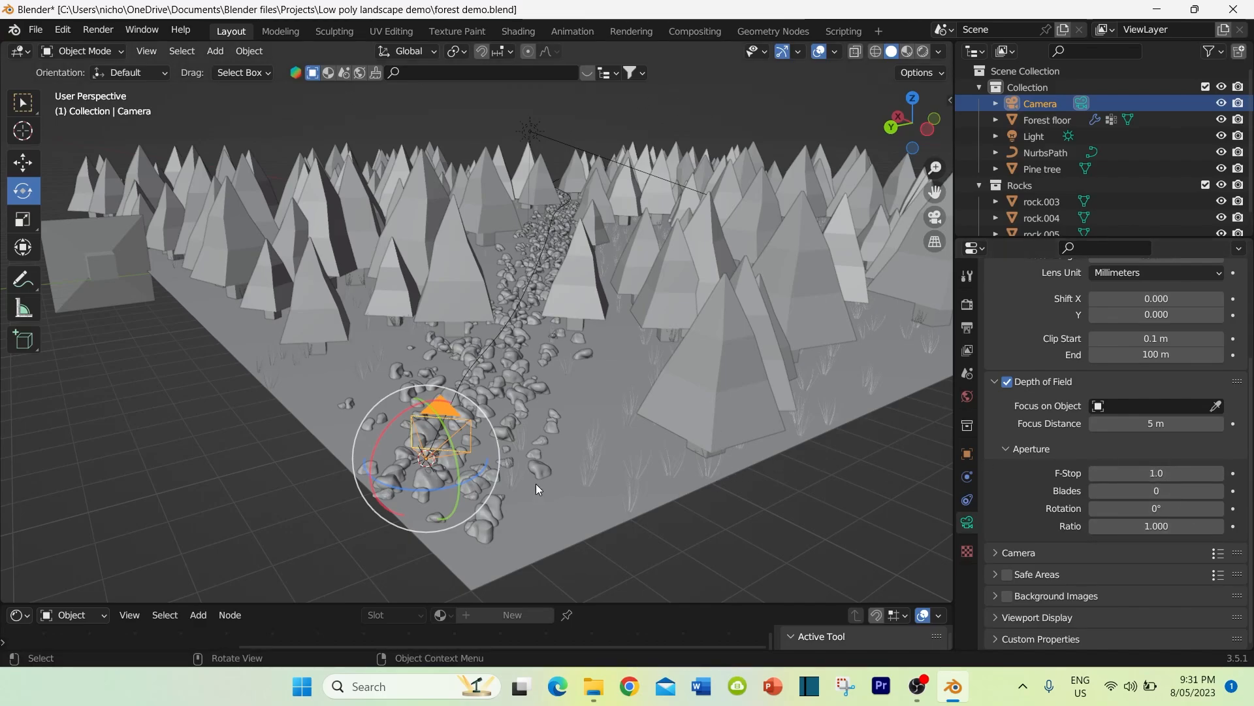
Step: Look through the camera, lower its viewpoint toward the rocks with the camera locked to the view, and leave the camera view
middle_click_drag(536, 484, 531, 484)
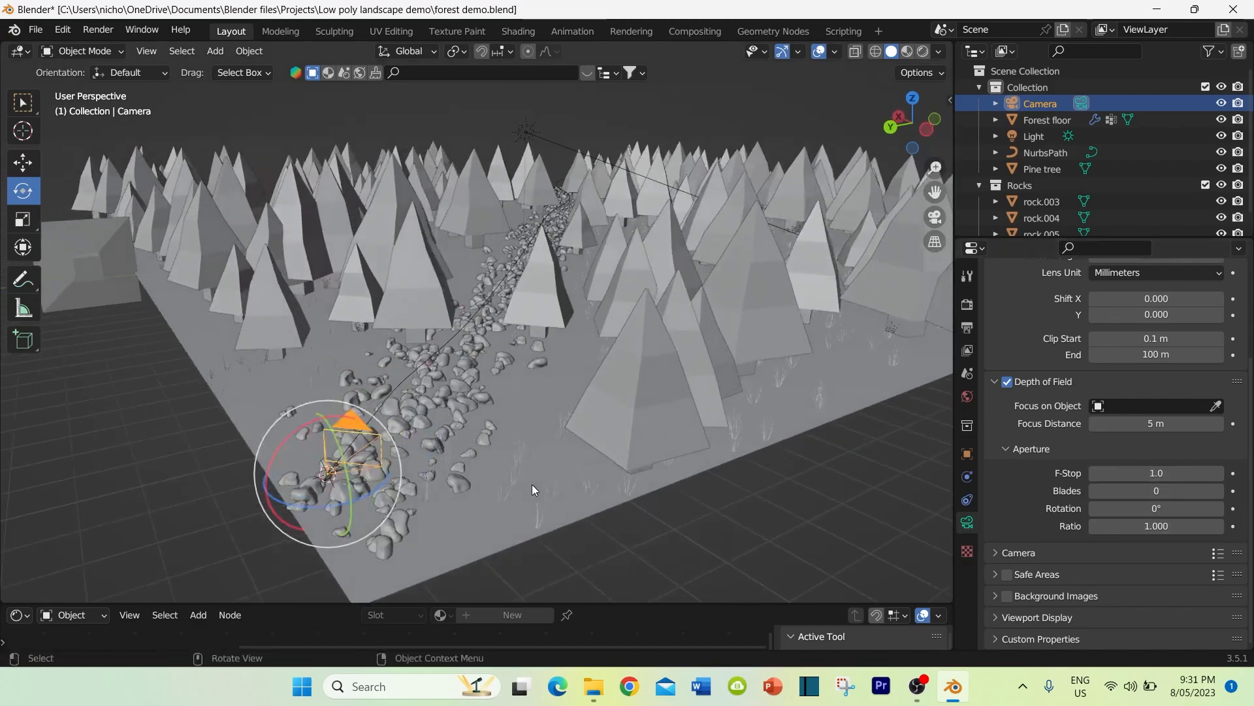
left_click(935, 217)
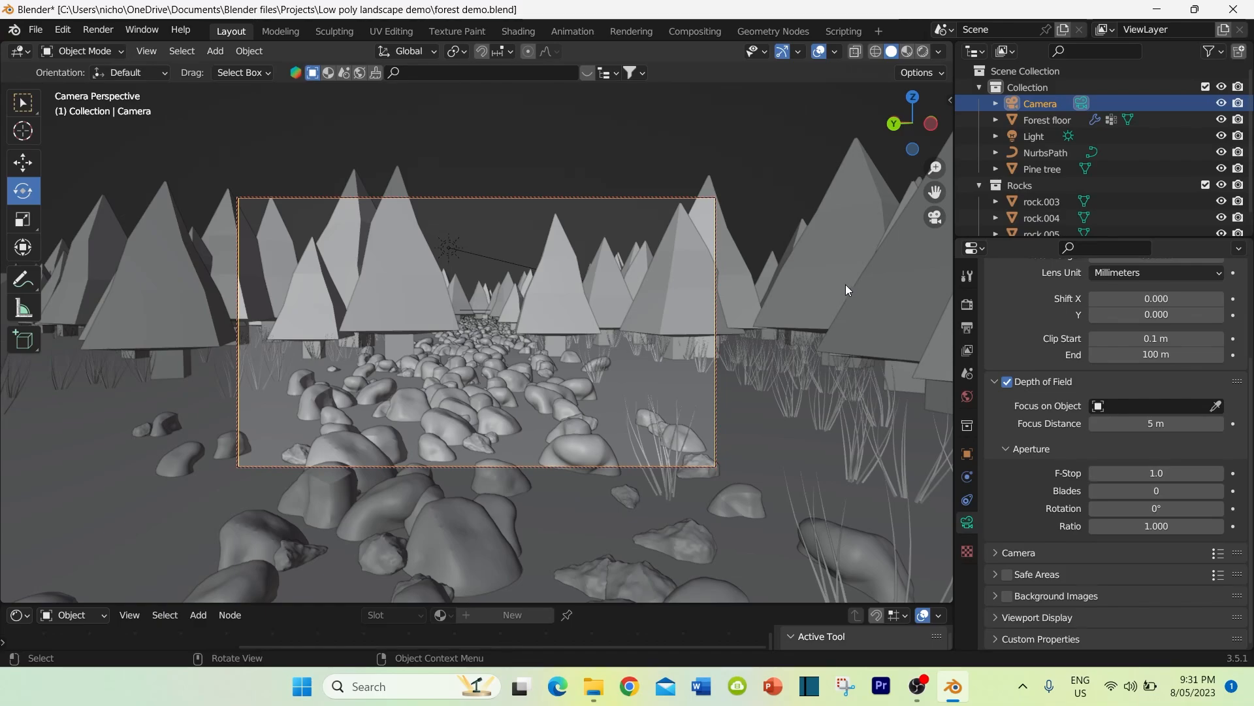
key("n")
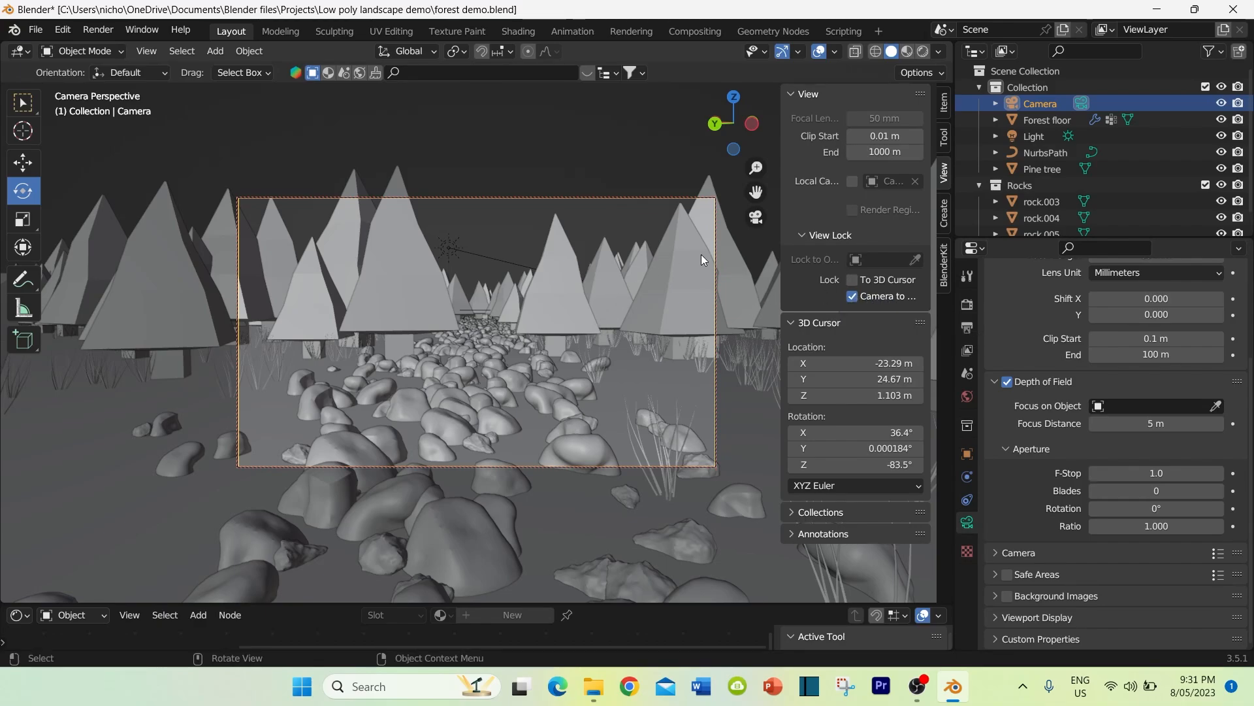
key("n")
middle_click_drag(633, 350, 602, 343)
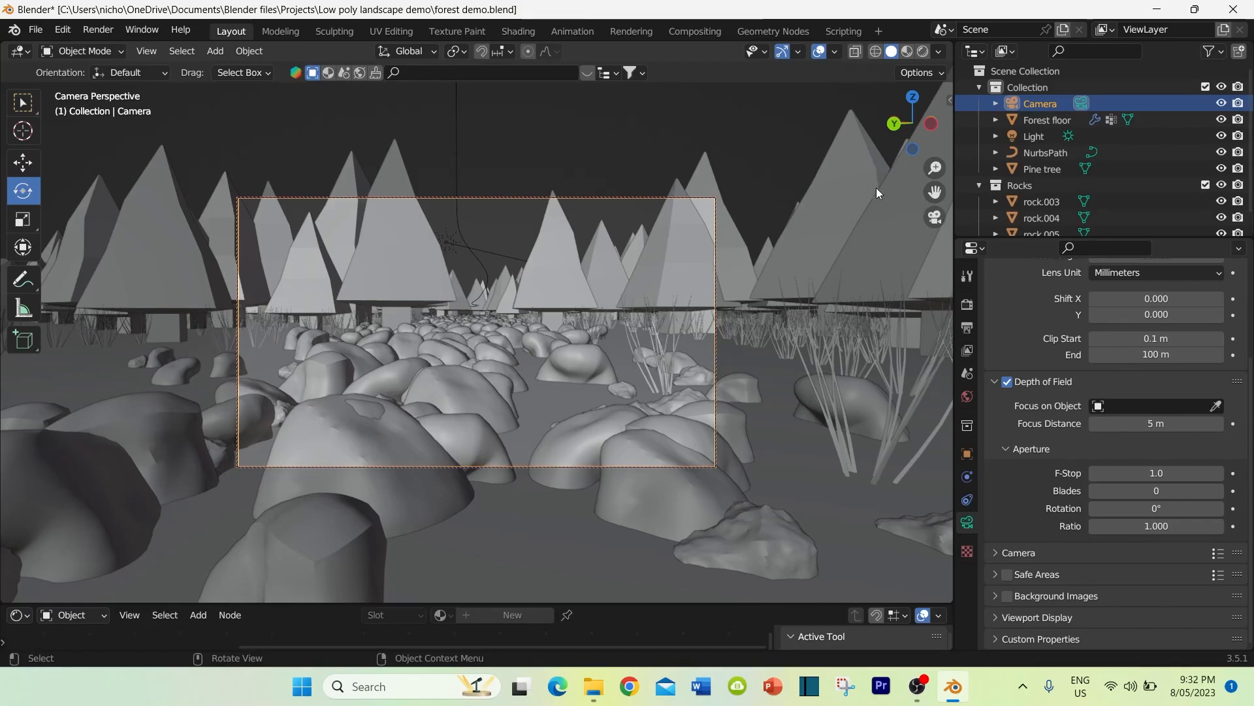
left_click(935, 217)
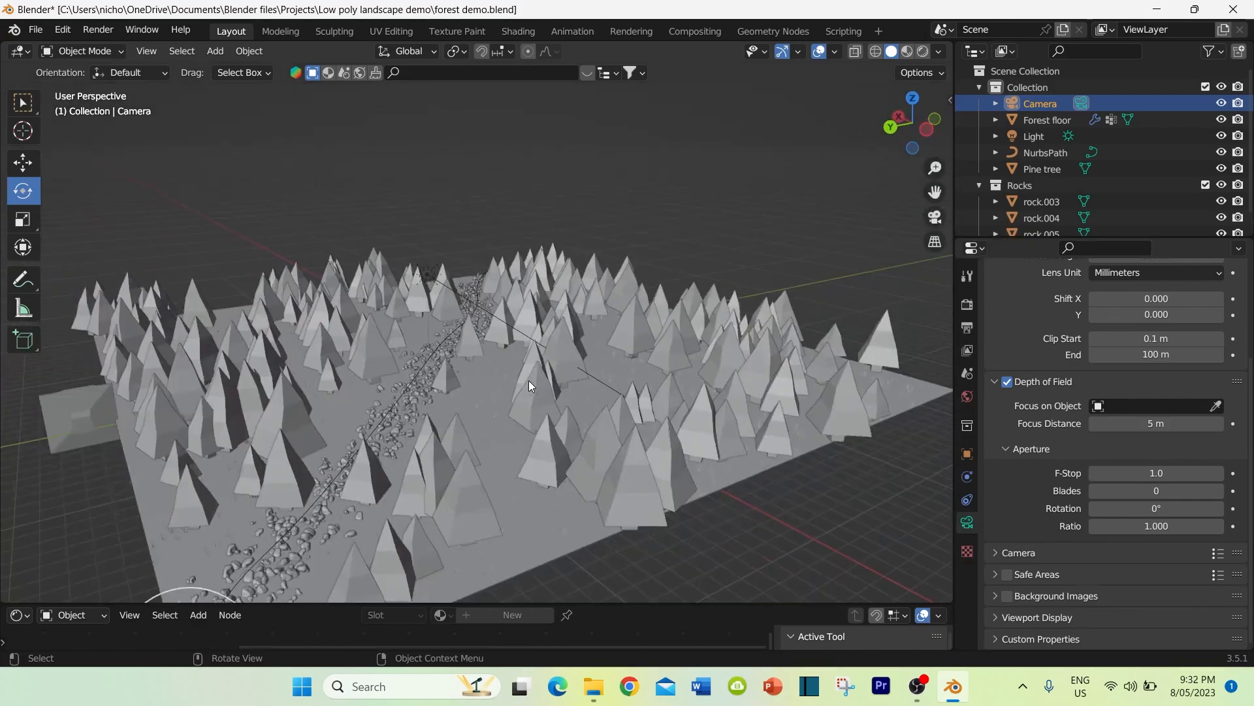
Step: Add a Clamp To constraint to the camera with NurbsPath as its target
middle_click_drag(527, 381, 541, 361)
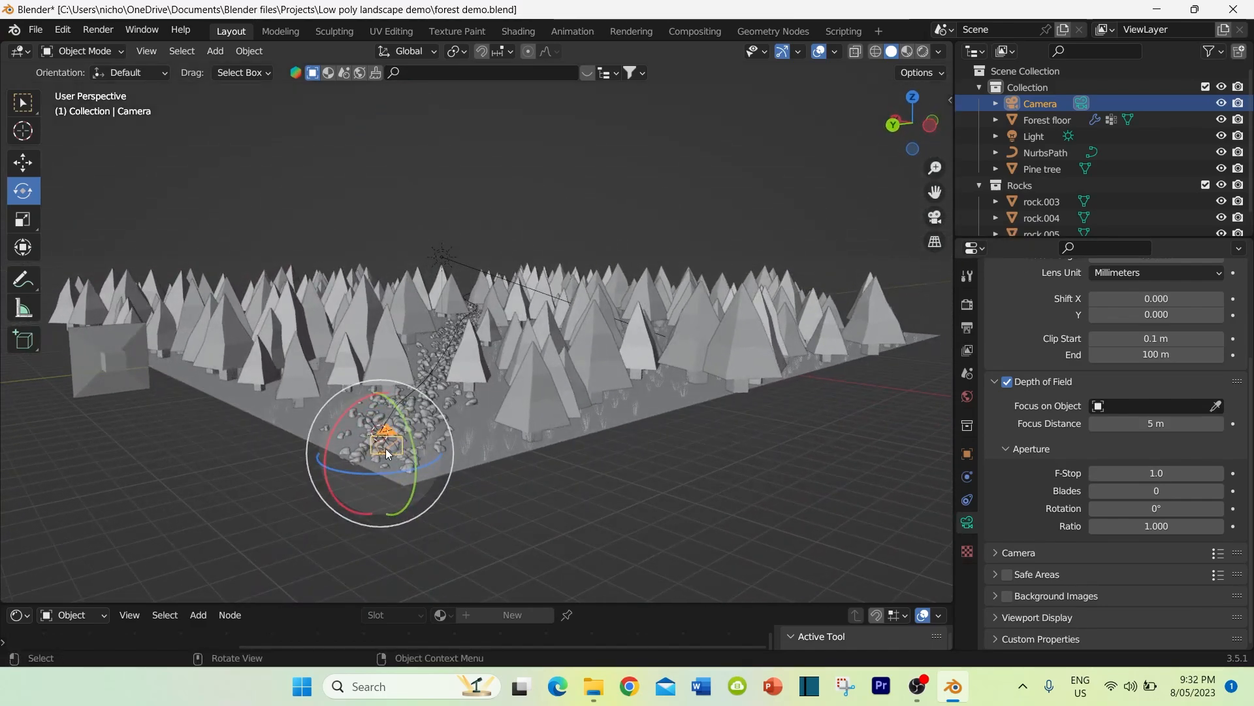
left_click(405, 399)
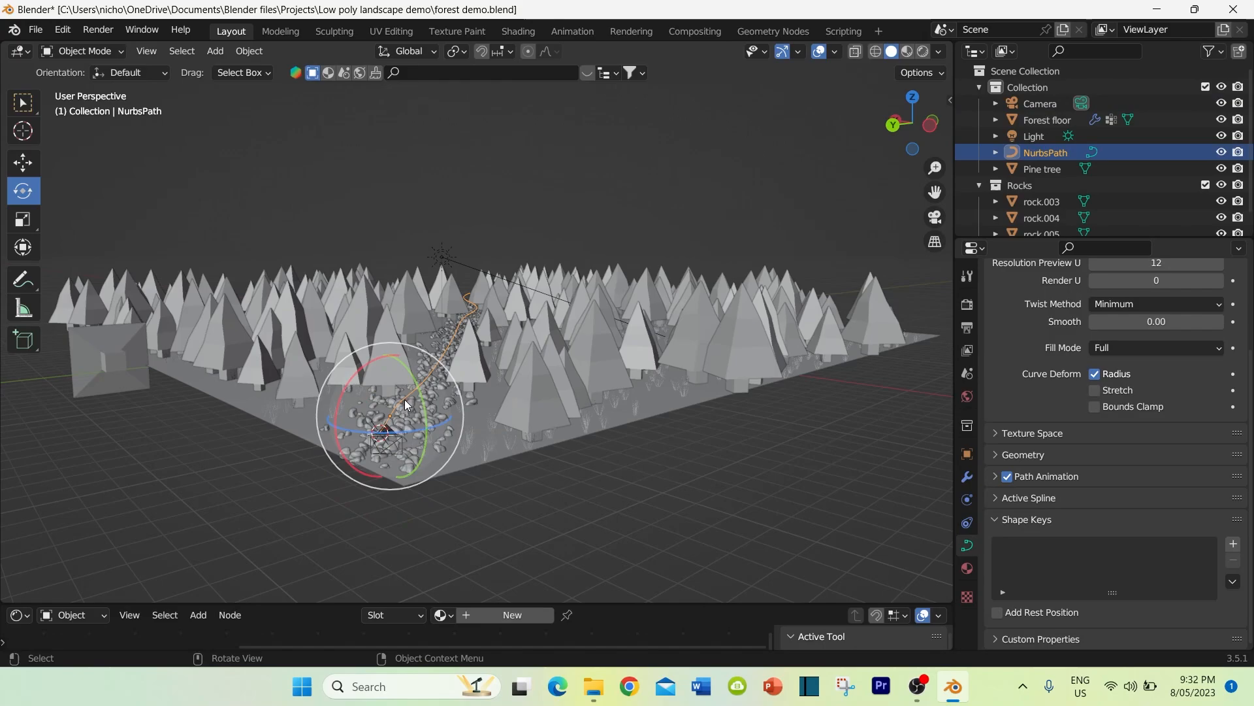
left_click(387, 445)
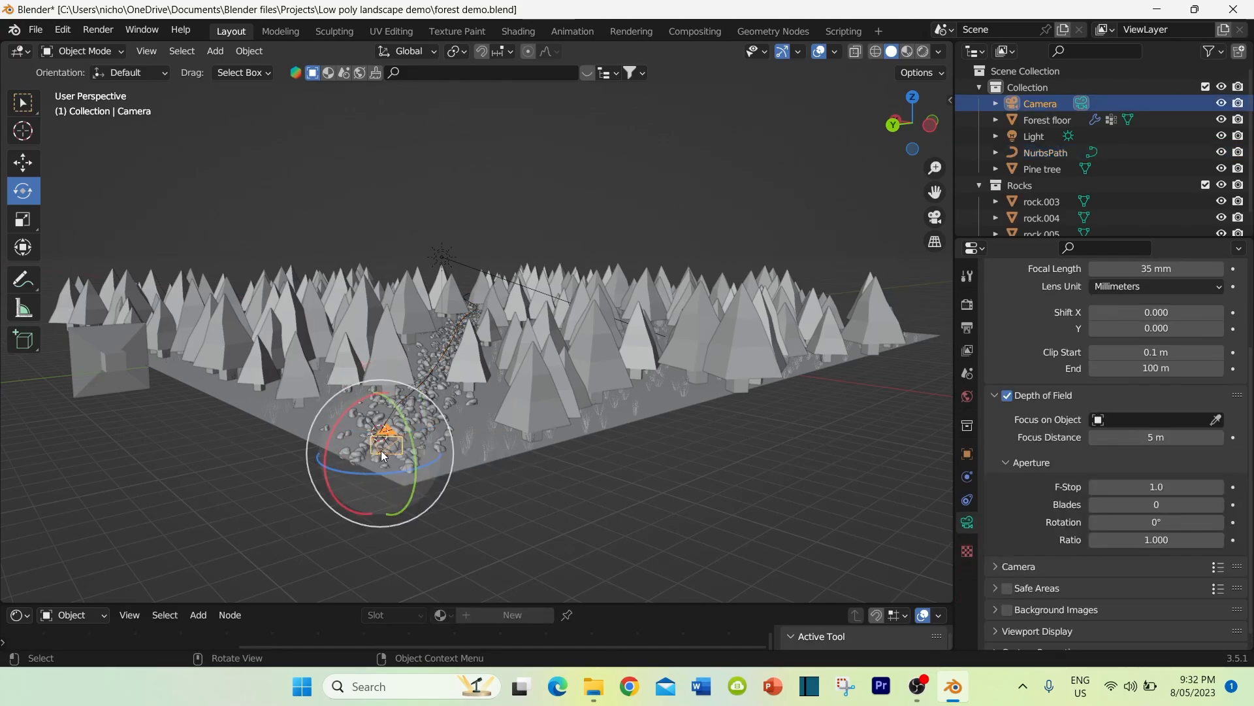
left_click(967, 501)
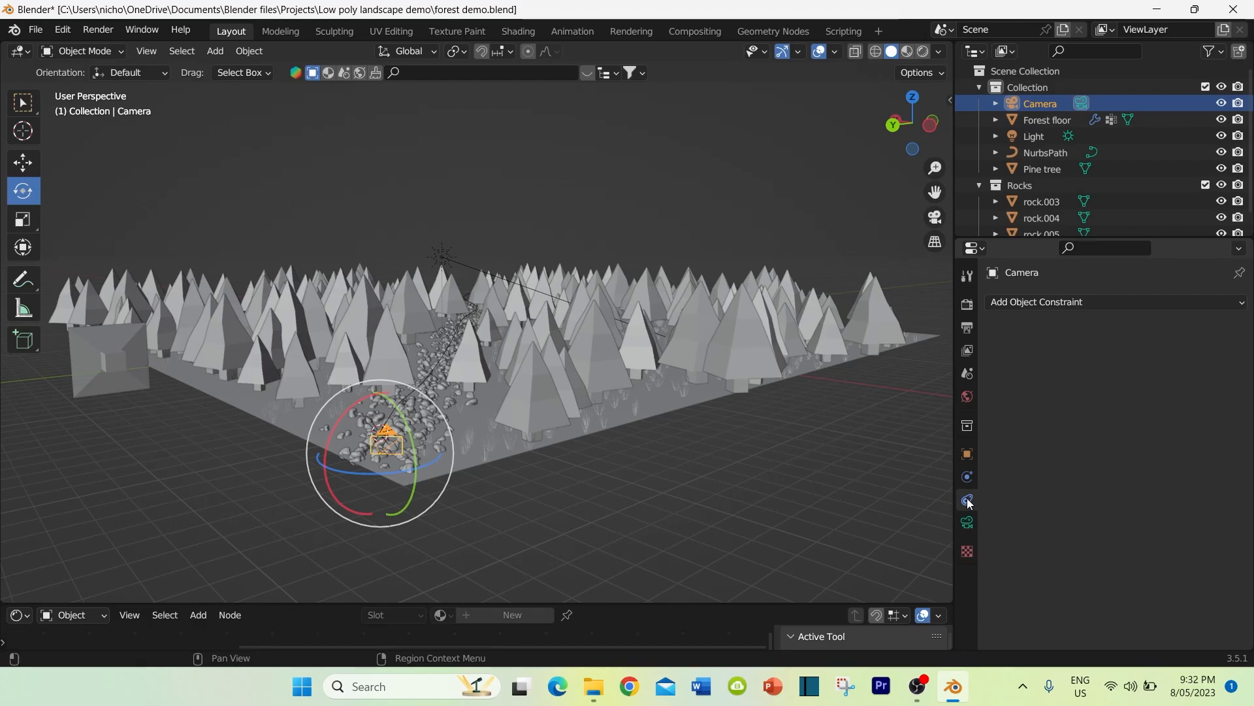
left_click(1101, 301)
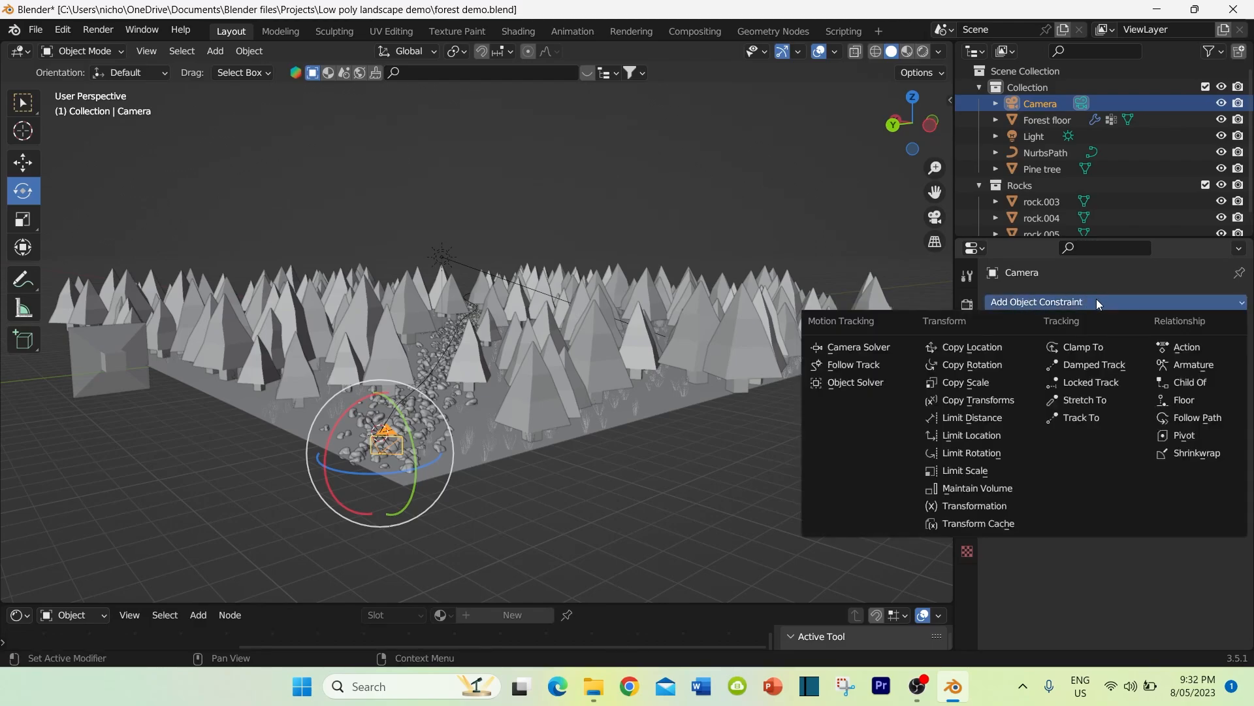
left_click(1081, 347)
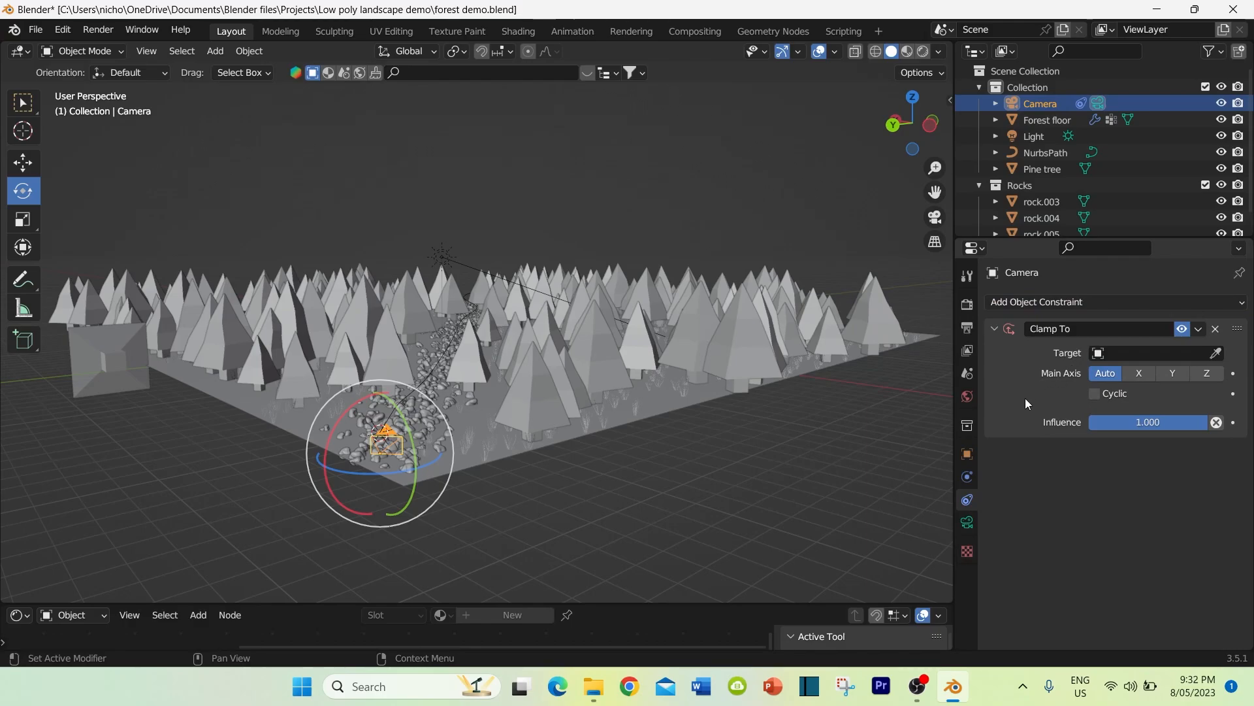
left_click(1098, 356)
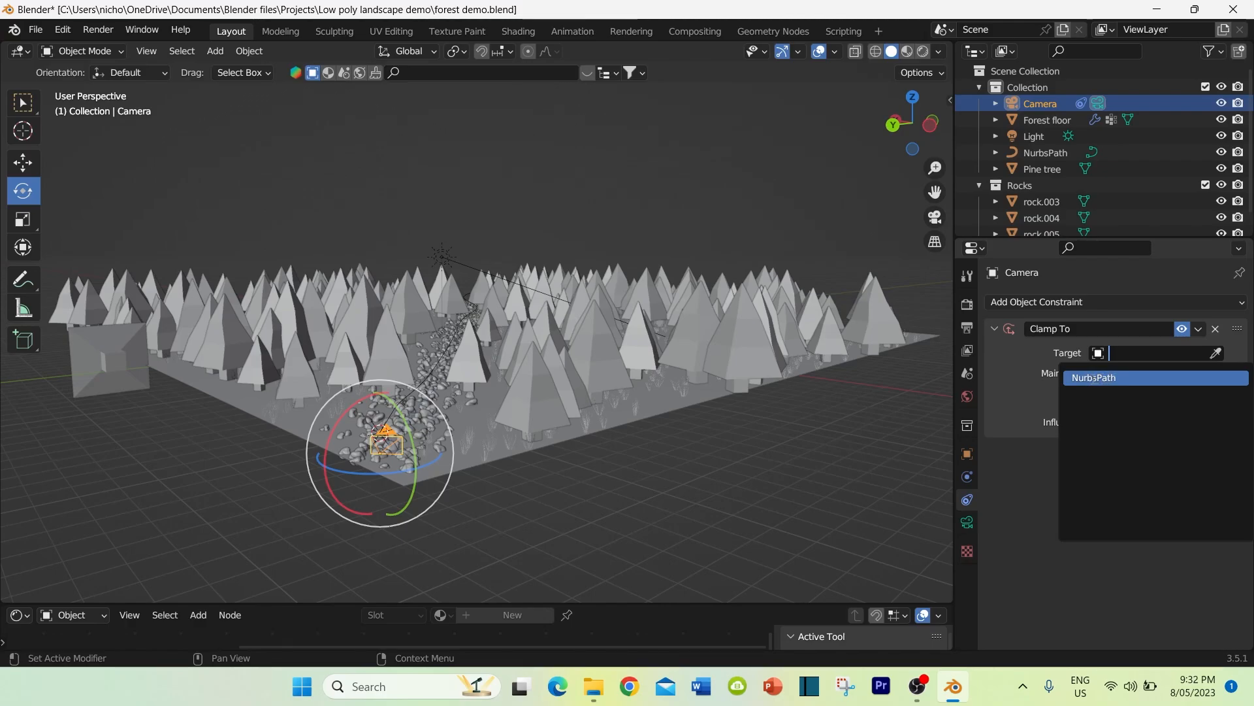
left_click(1094, 378)
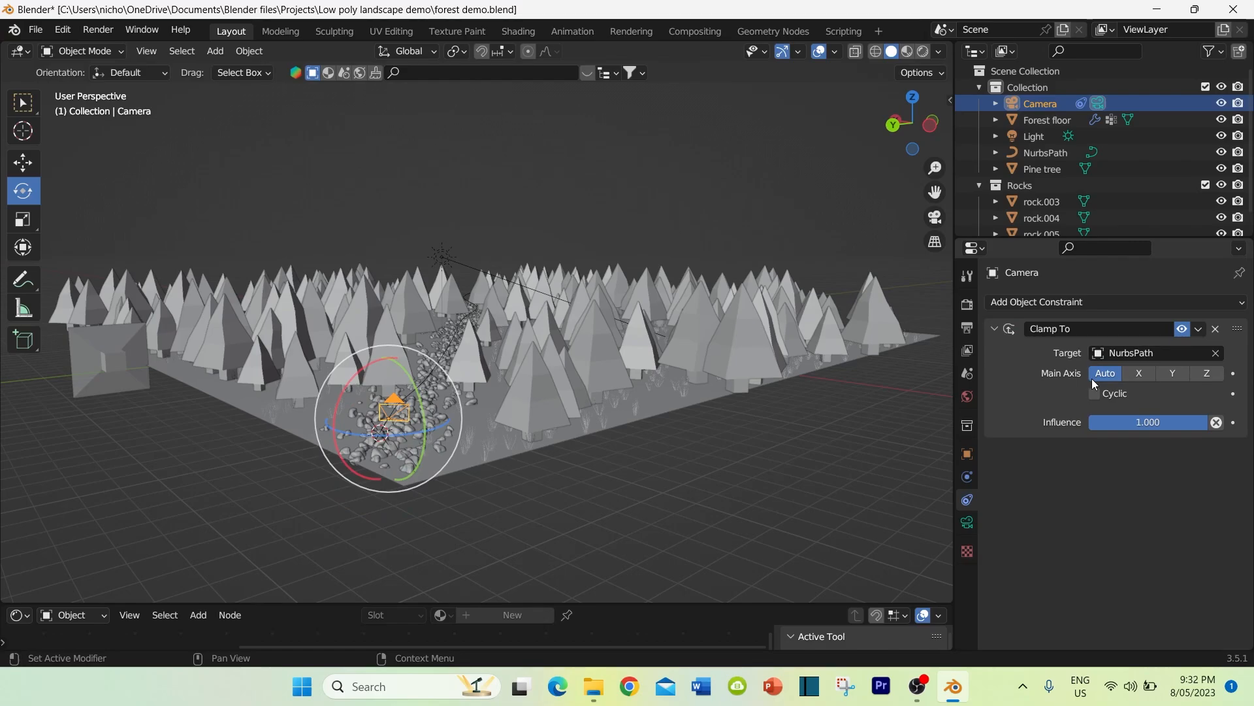
Step: Activate the Move tool for the camera and set its Clamp To constraint's main axis to X
middle_click_drag(551, 455, 562, 455)
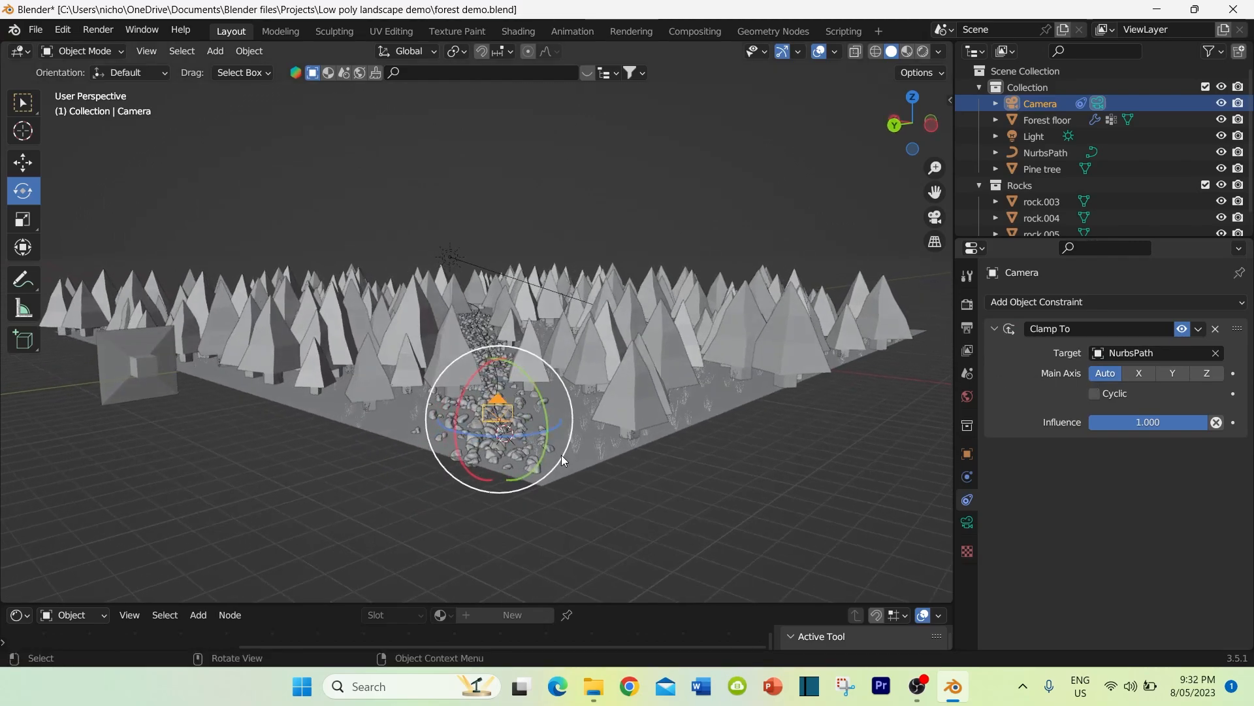
left_click(23, 163)
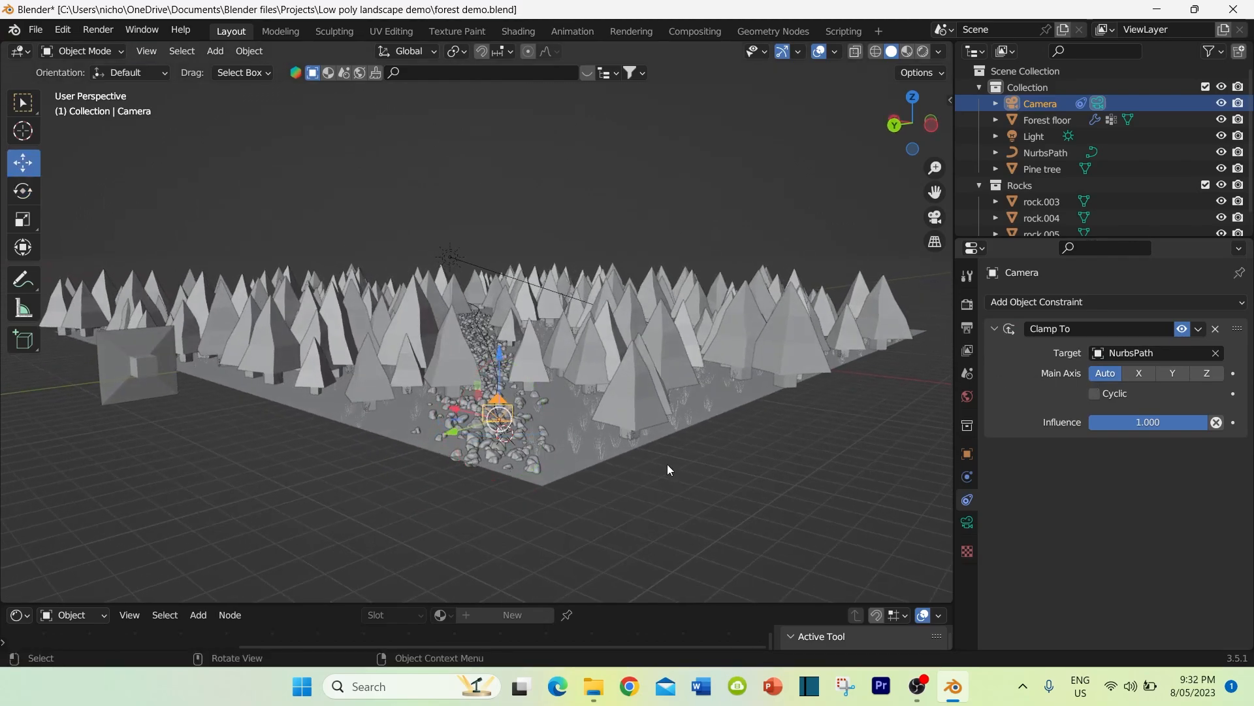
middle_click_drag(668, 464, 573, 491)
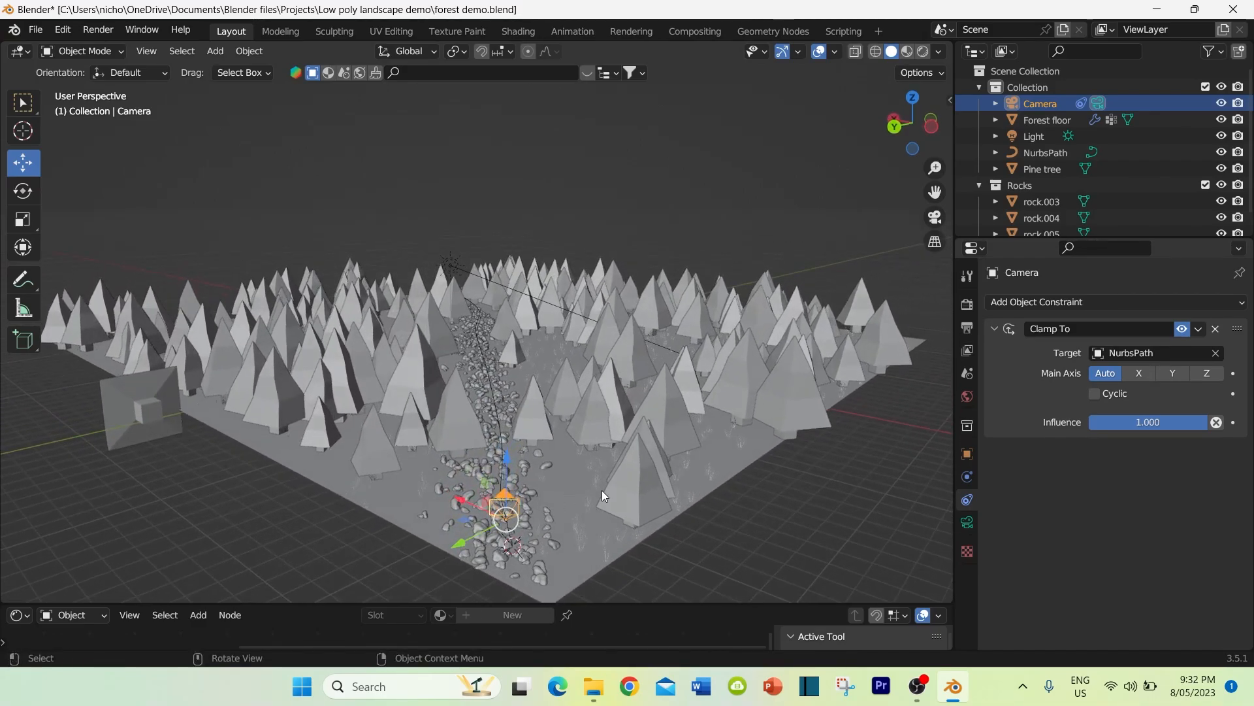
left_click(1136, 372)
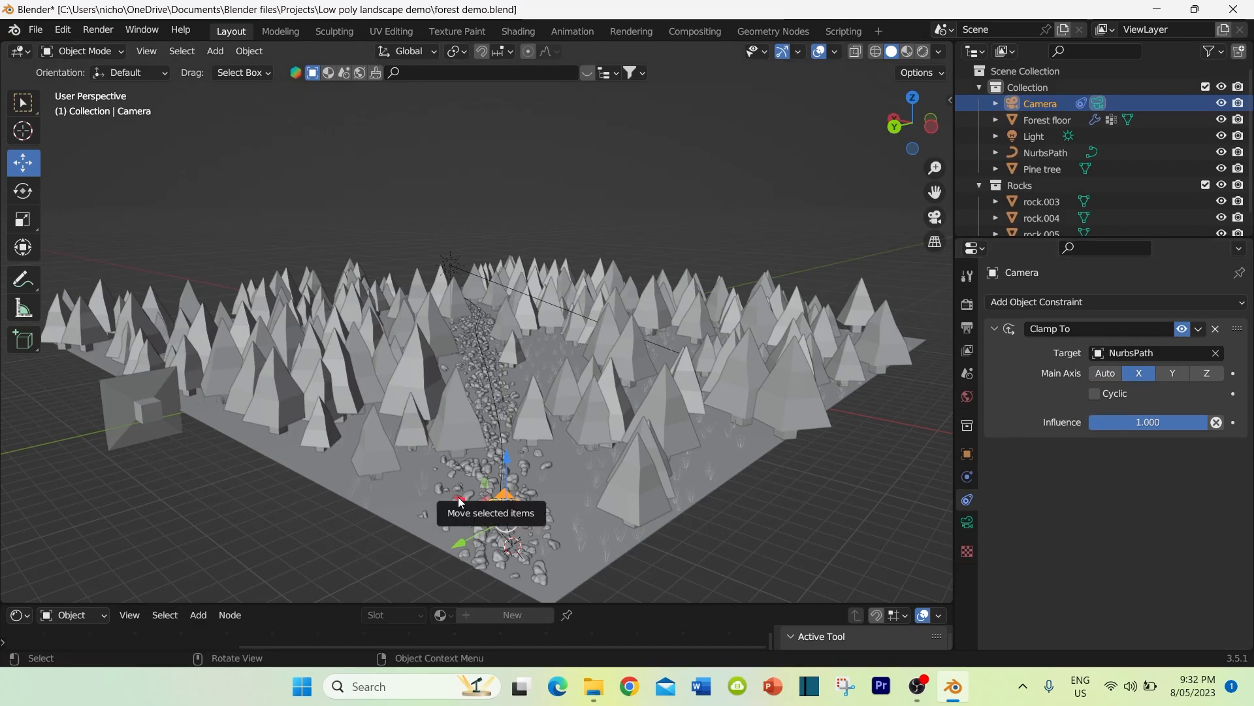
Step: Slide the camera back and forth along the path on the global X axis, ending with a move of about -0.9 m
mouse_move(461, 501)
left_mouse_down()
mouse_move(392, 485)
mouse_move(261, 411)
mouse_move(451, 497)
mouse_move(395, 453)
mouse_move(266, 416)
mouse_move(448, 511)
left_mouse_up()
middle_click_drag(600, 533, 591, 528)
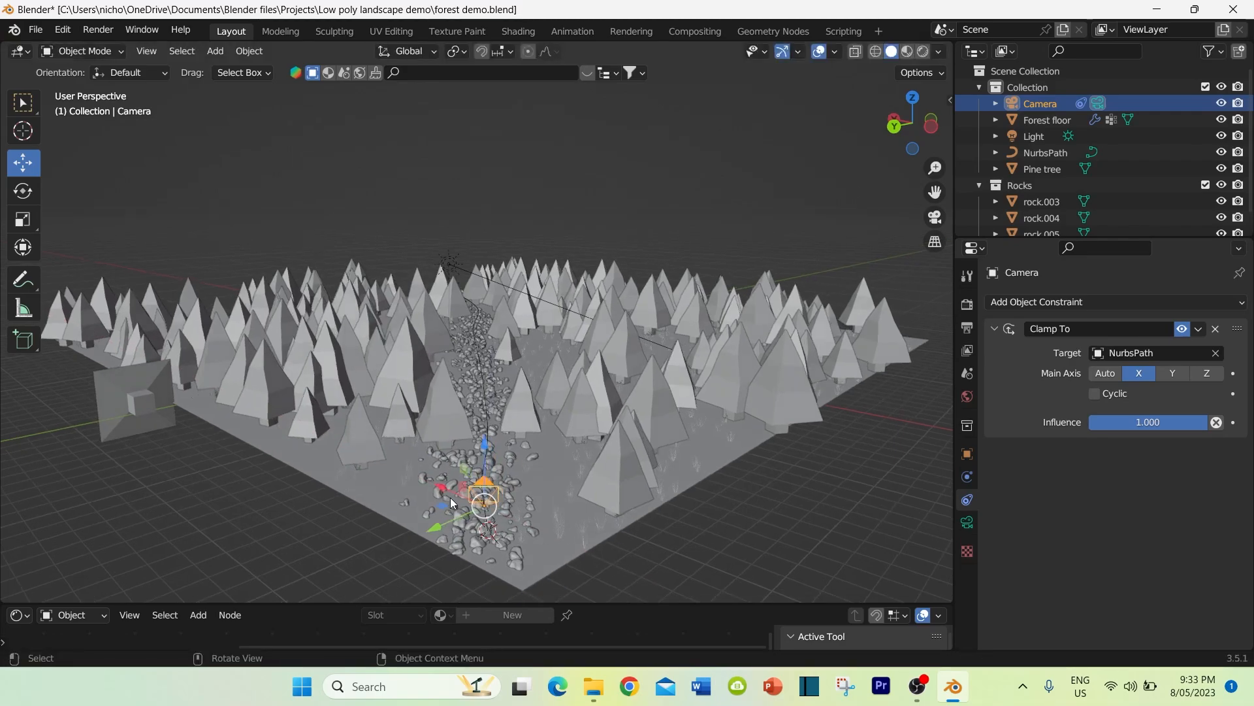
left_click_drag(440, 480, 481, 483)
middle_click_drag(666, 509, 680, 504)
left_click_drag(626, 450, 653, 453)
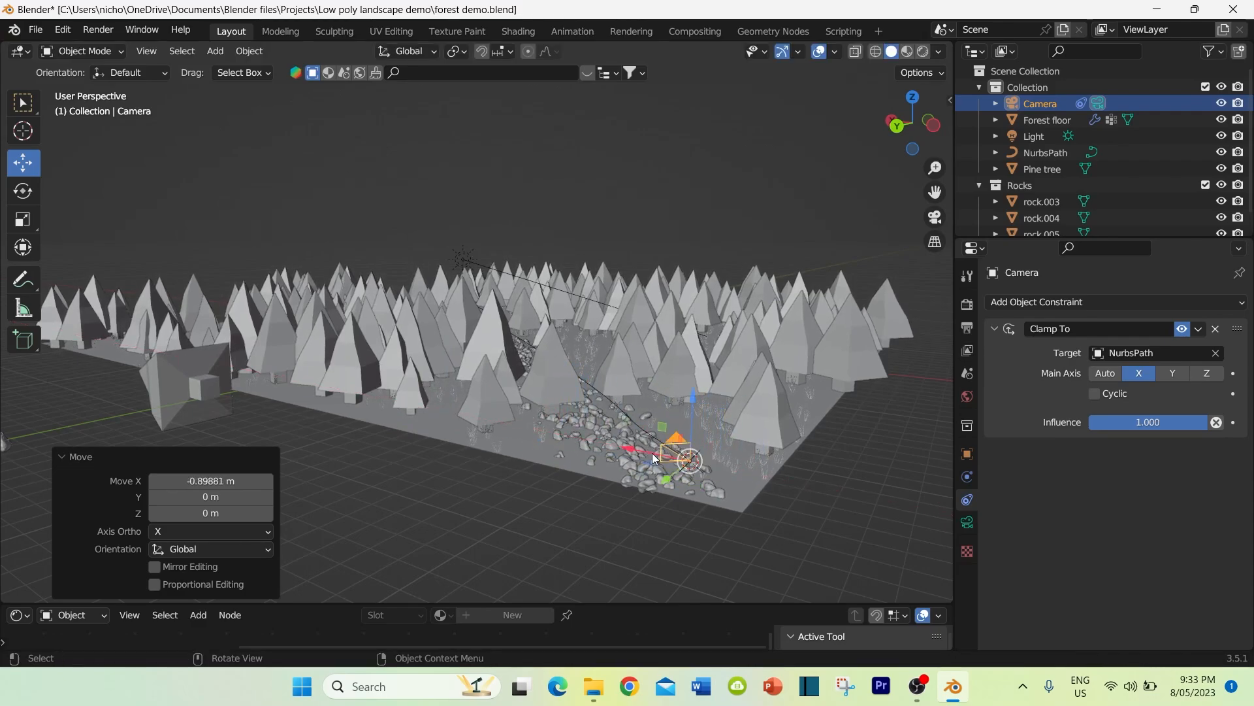
Step: Look through the camera and show its object transform properties to examine the X location
left_click(934, 218)
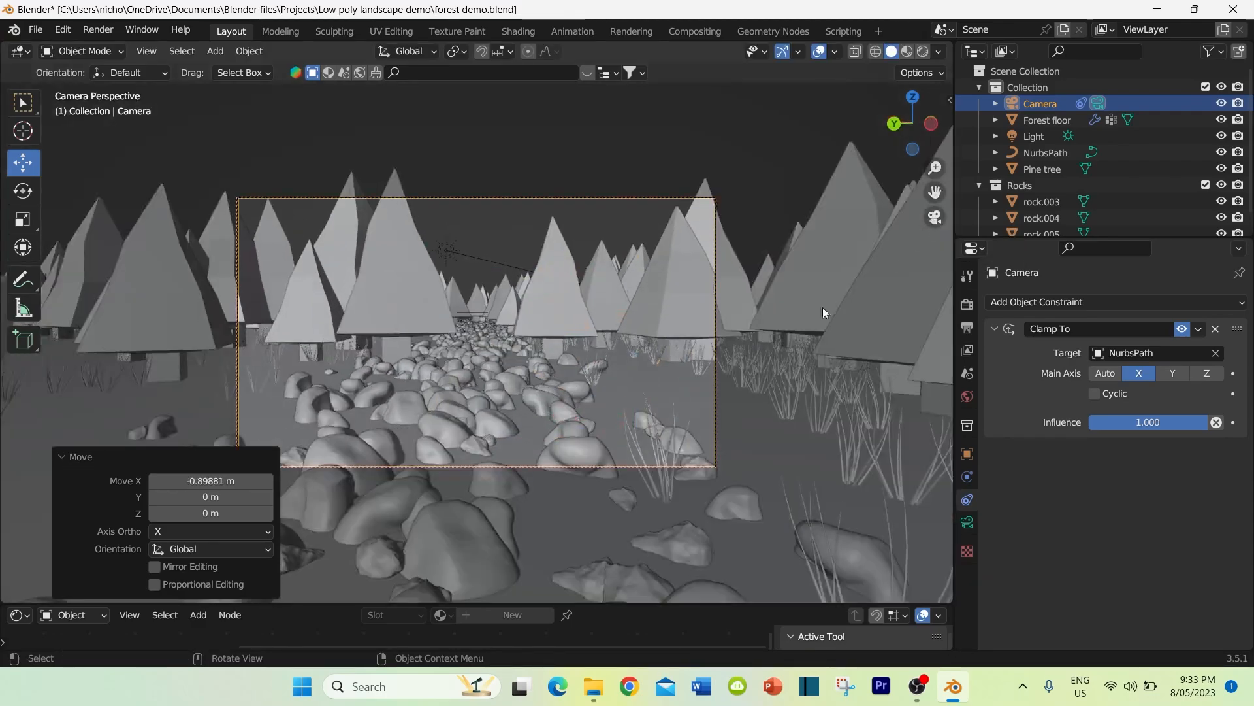
left_click(967, 455)
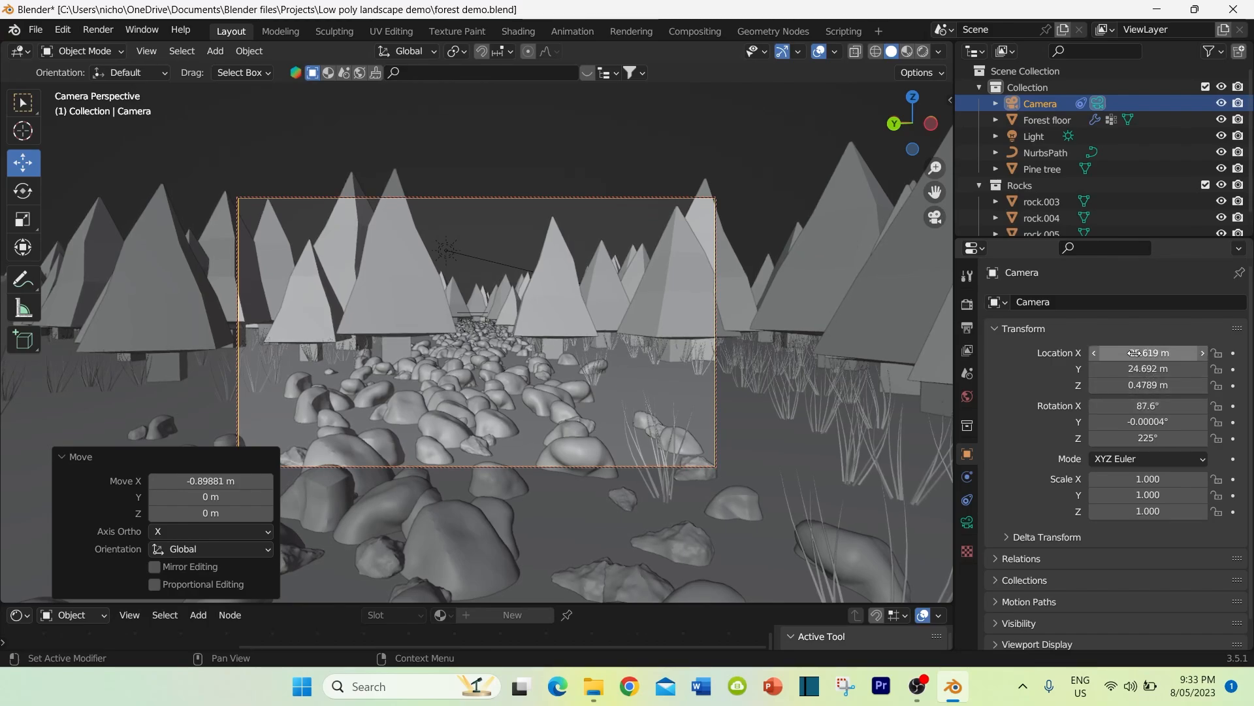
left_click(1036, 102)
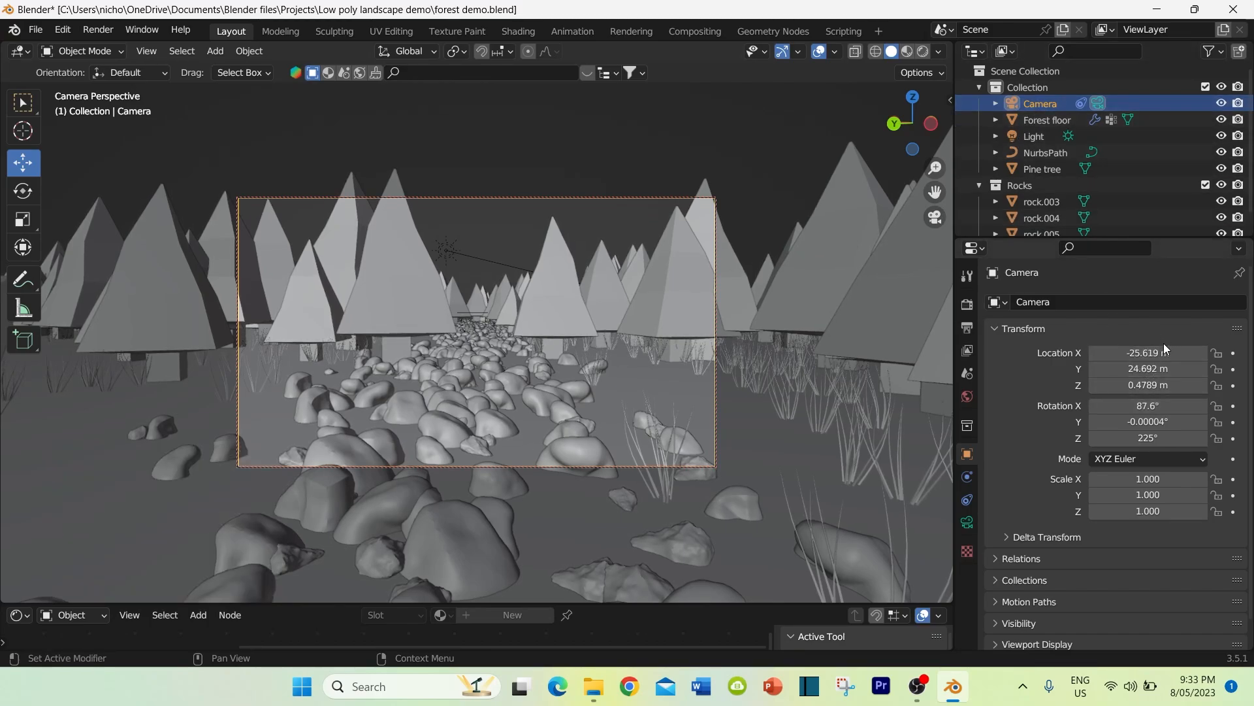
mouse_move(1159, 354)
left_mouse_down()
mouse_move(1140, 354)
mouse_move(1158, 354)
left_mouse_up()
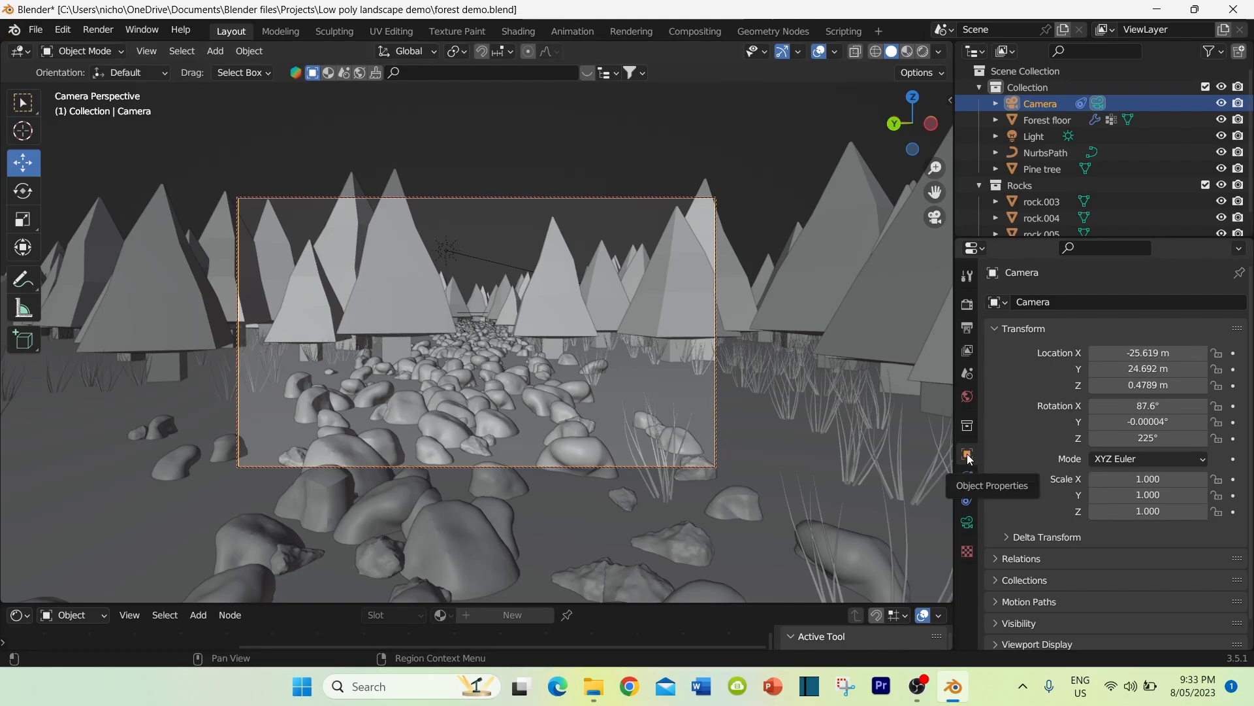
Step: Leave the camera view and move the camera about -1.23 m along the global X axis
left_click(936, 217)
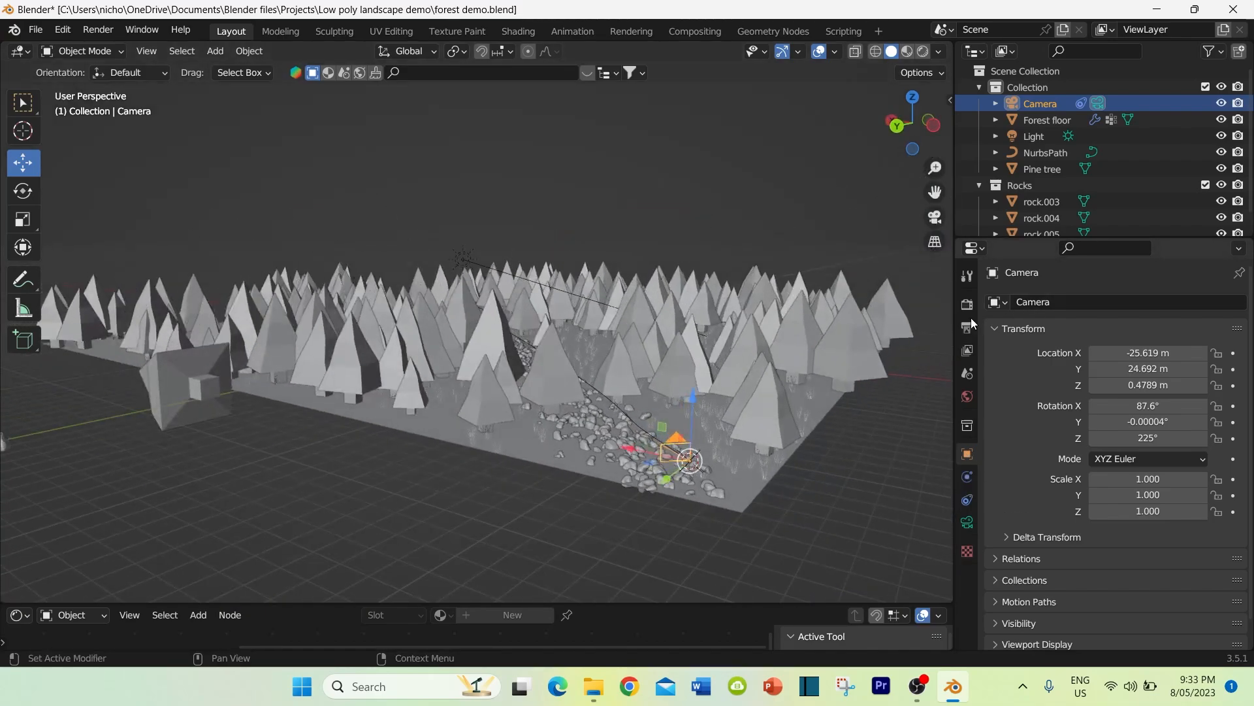
left_click_drag(630, 450, 662, 451)
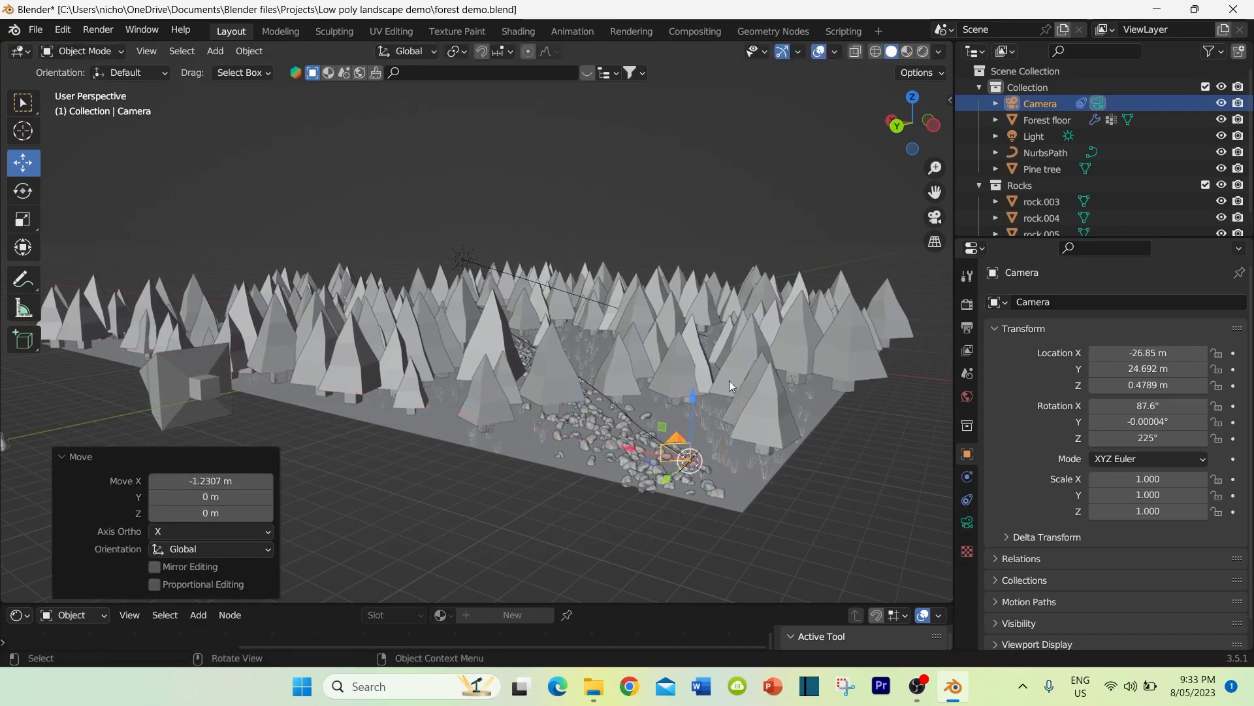
Step: Preview the camera's travel along the path by varying its X location in camera view, cancel the change, and leave the camera view
left_click(935, 217)
left_click_drag(1156, 354, 1010, 354)
key("Escape")
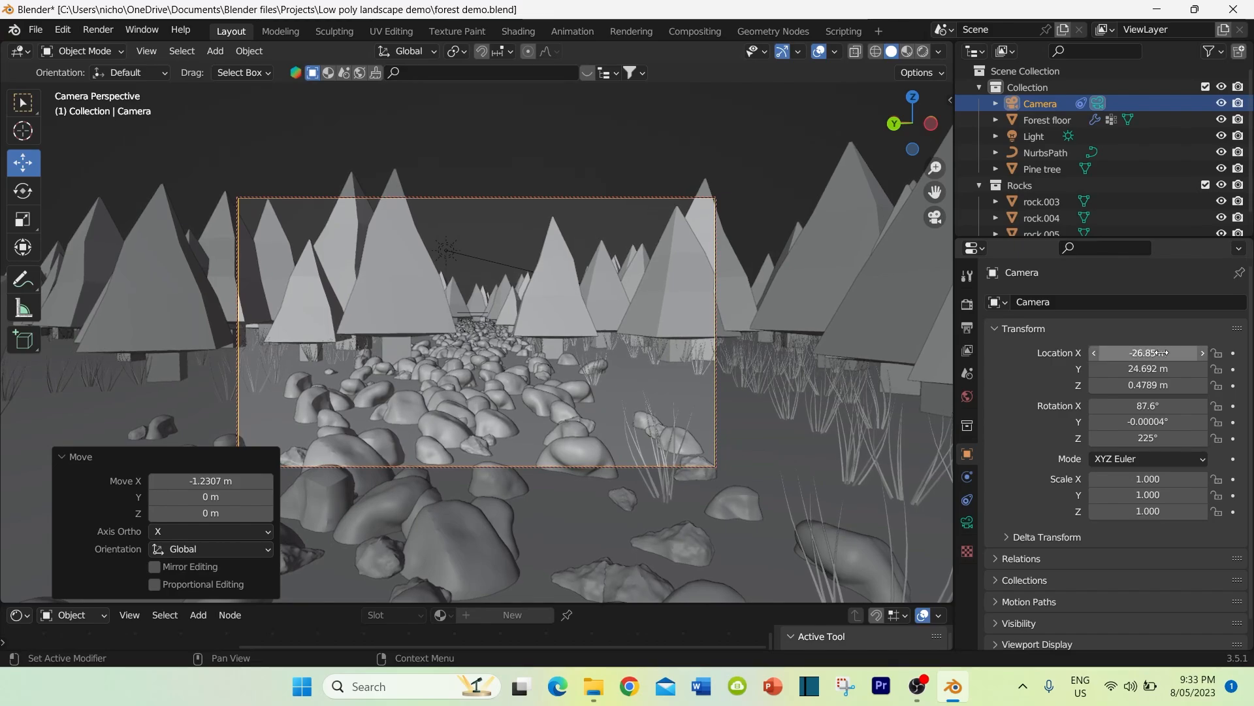
left_click(934, 217)
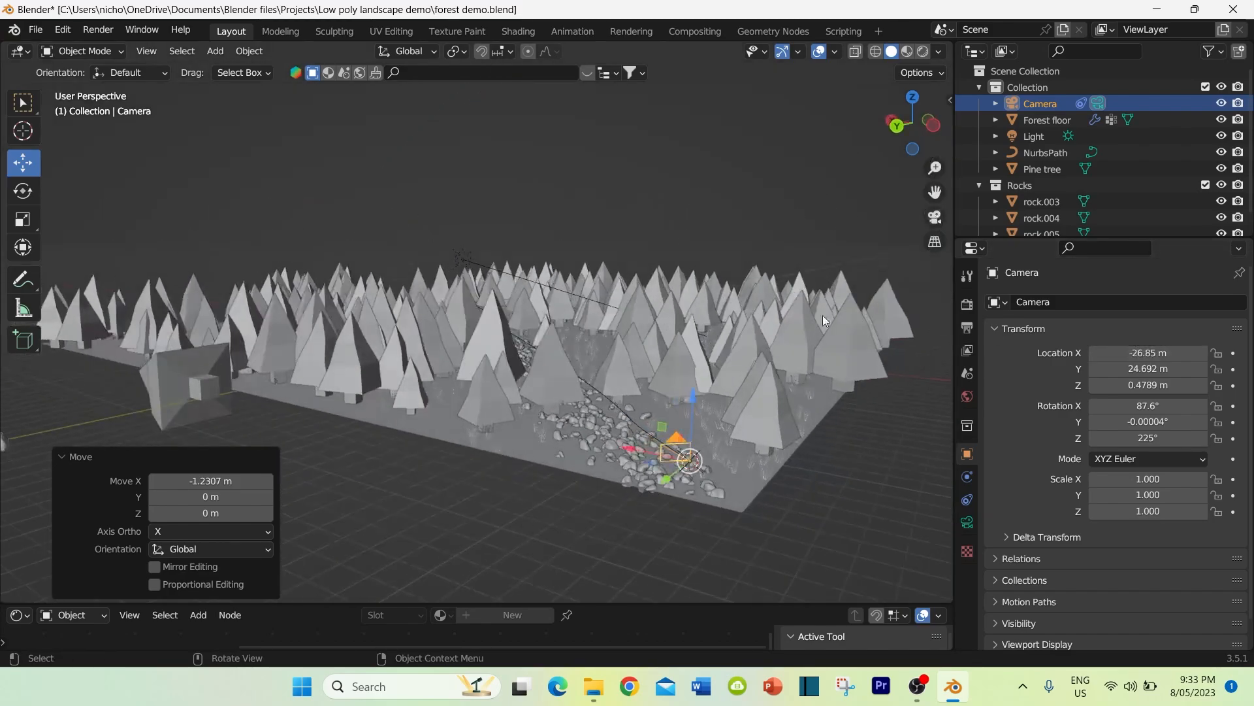
Step: Enlarge the Shader Editor area and open its choice of editor types
left_click_drag(676, 605, 688, 480)
left_click(19, 490)
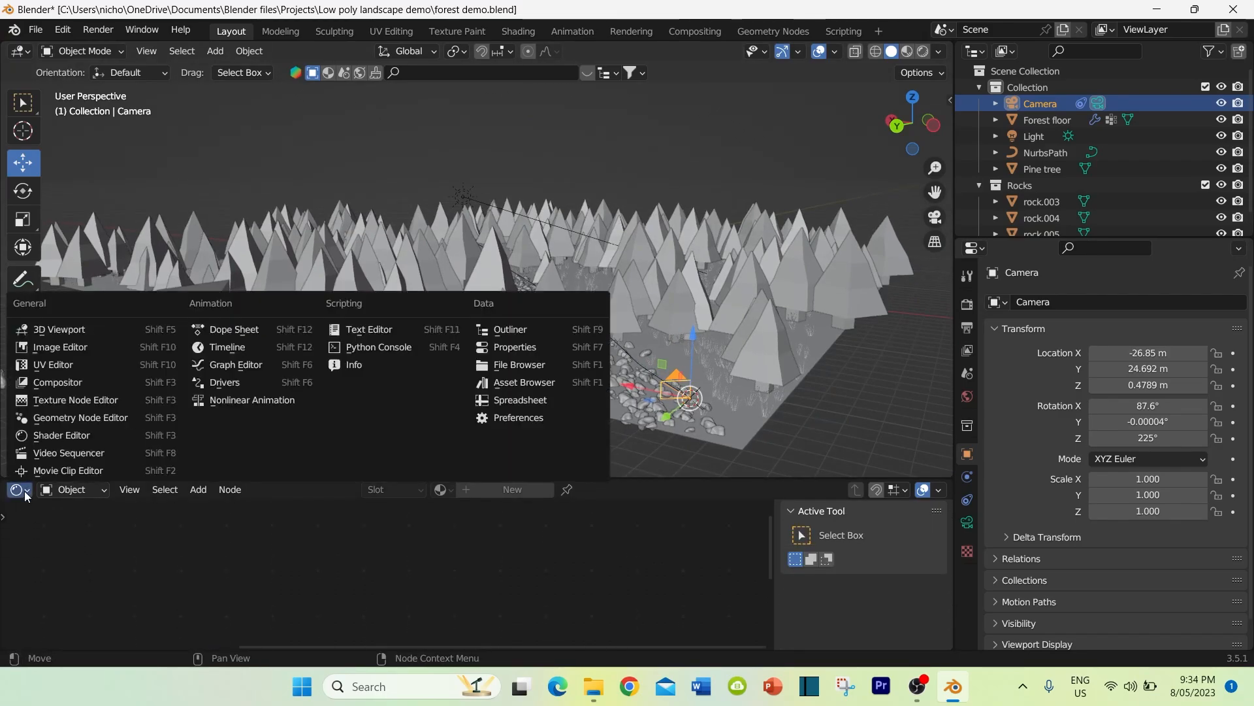
Step: Turn the Shader Editor area below the 3D viewport into a Timeline and make it slightly shorter
left_click(629, 474)
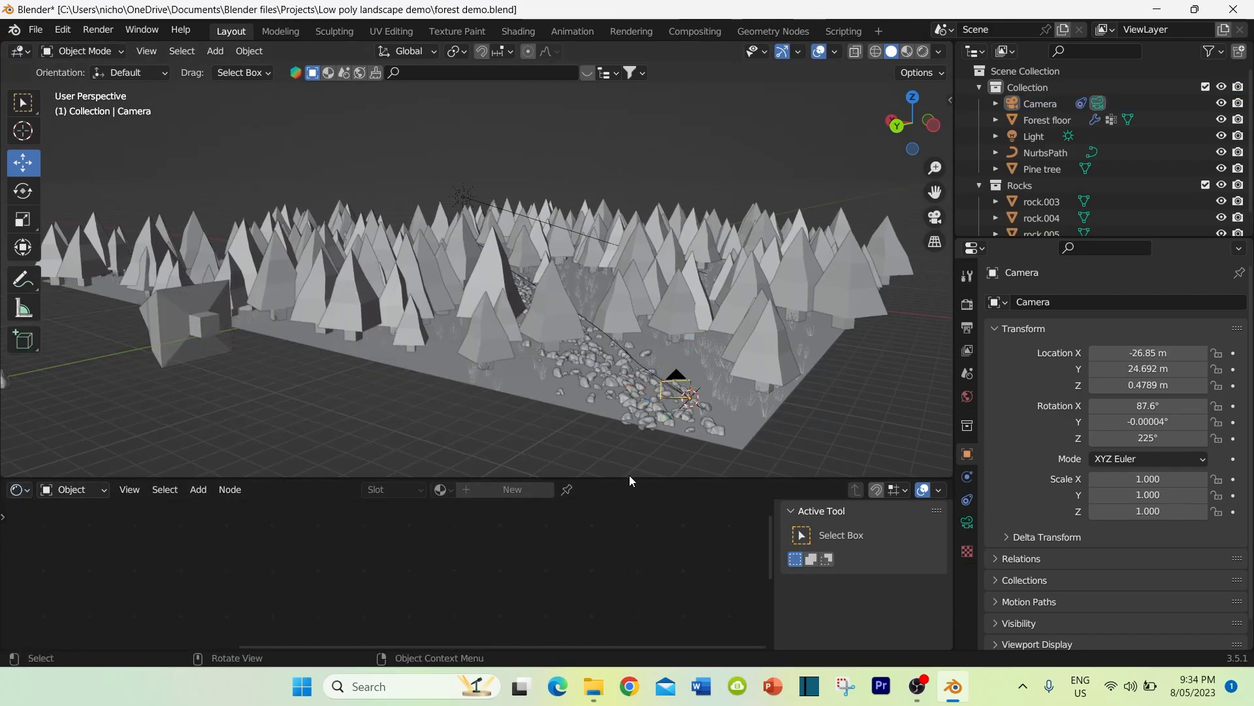
mouse_move(629, 481)
left_mouse_down()
mouse_move(619, 620)
mouse_move(614, 485)
left_mouse_up()
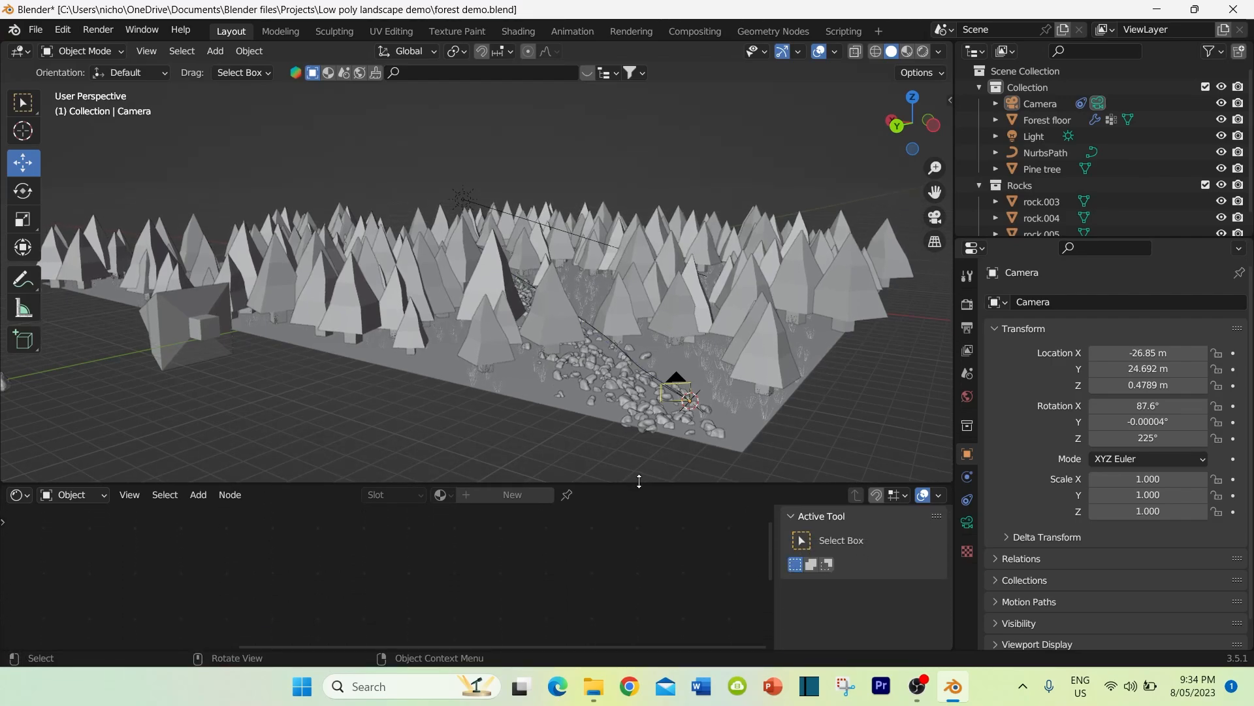
left_click(26, 498)
left_click(26, 499)
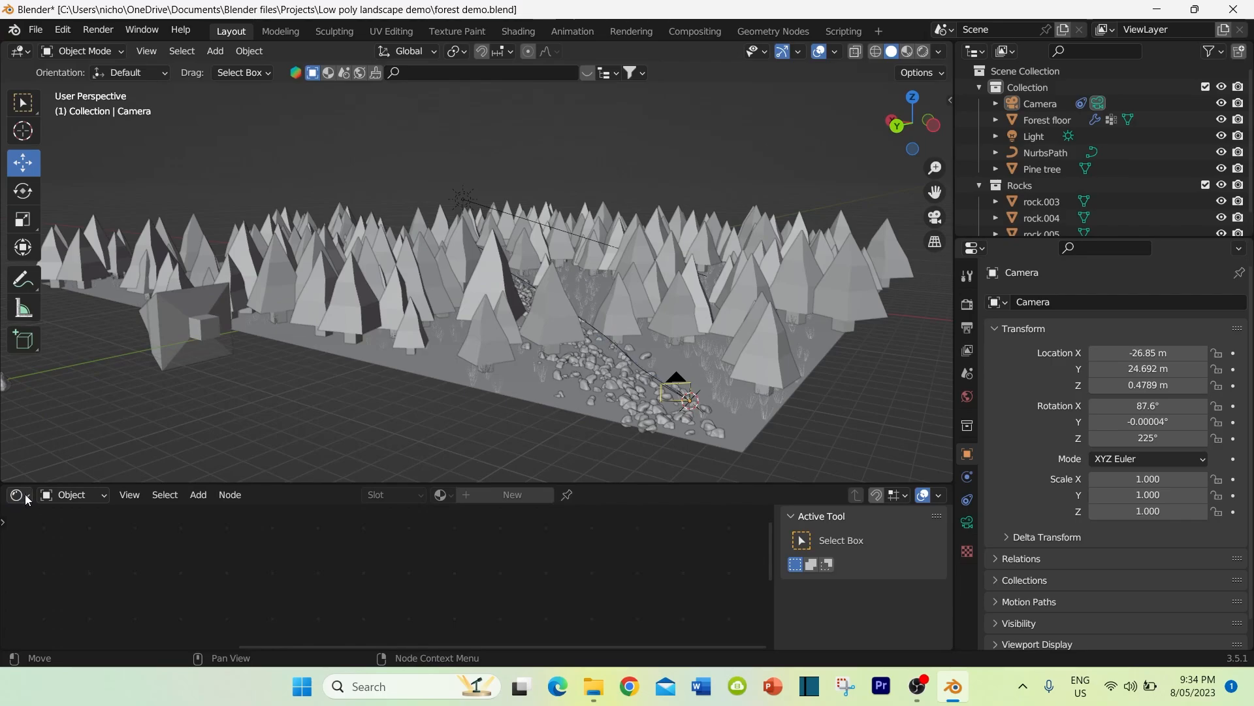
left_click(26, 497)
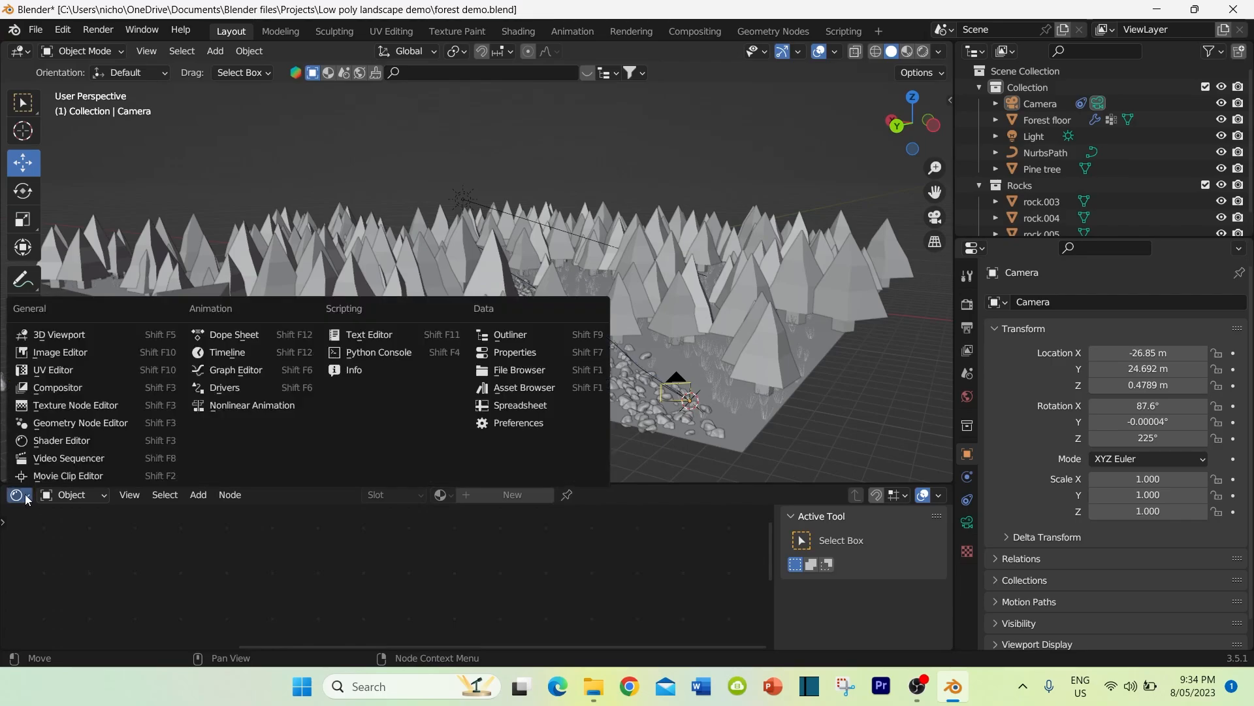
left_click(228, 352)
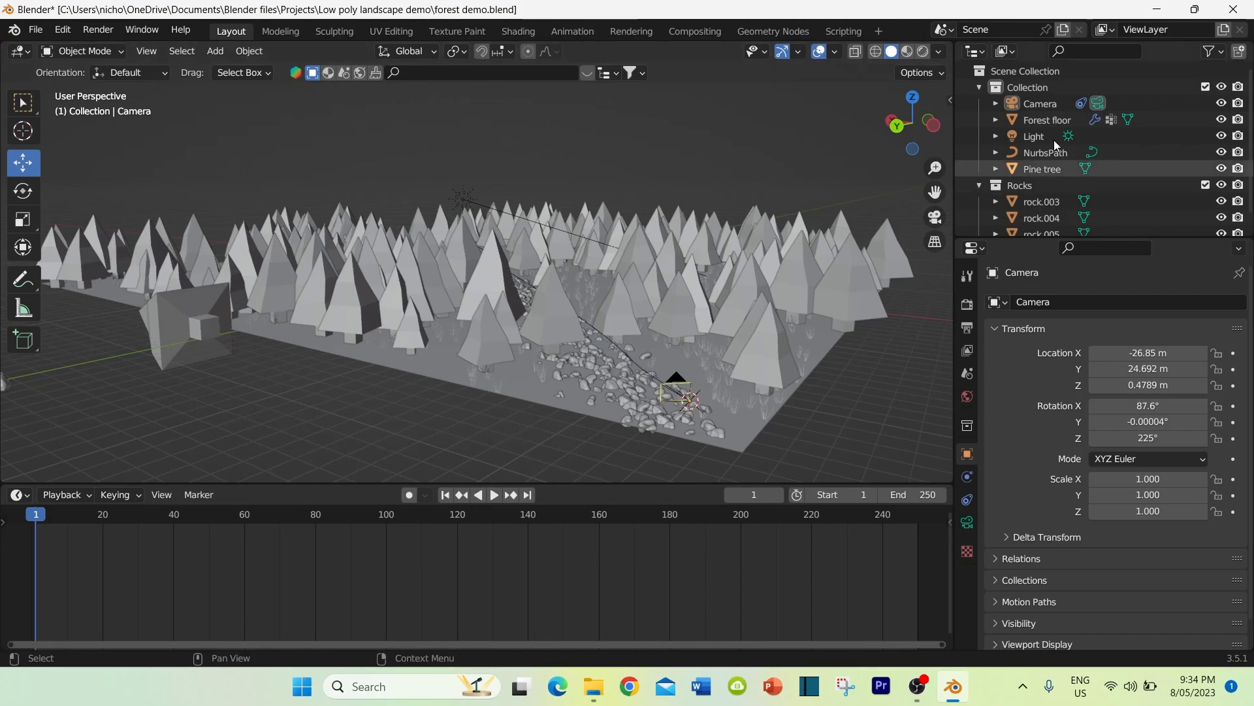
Step: Insert a Location & Rotation keyframe for the camera at frame 1
left_click(1044, 103)
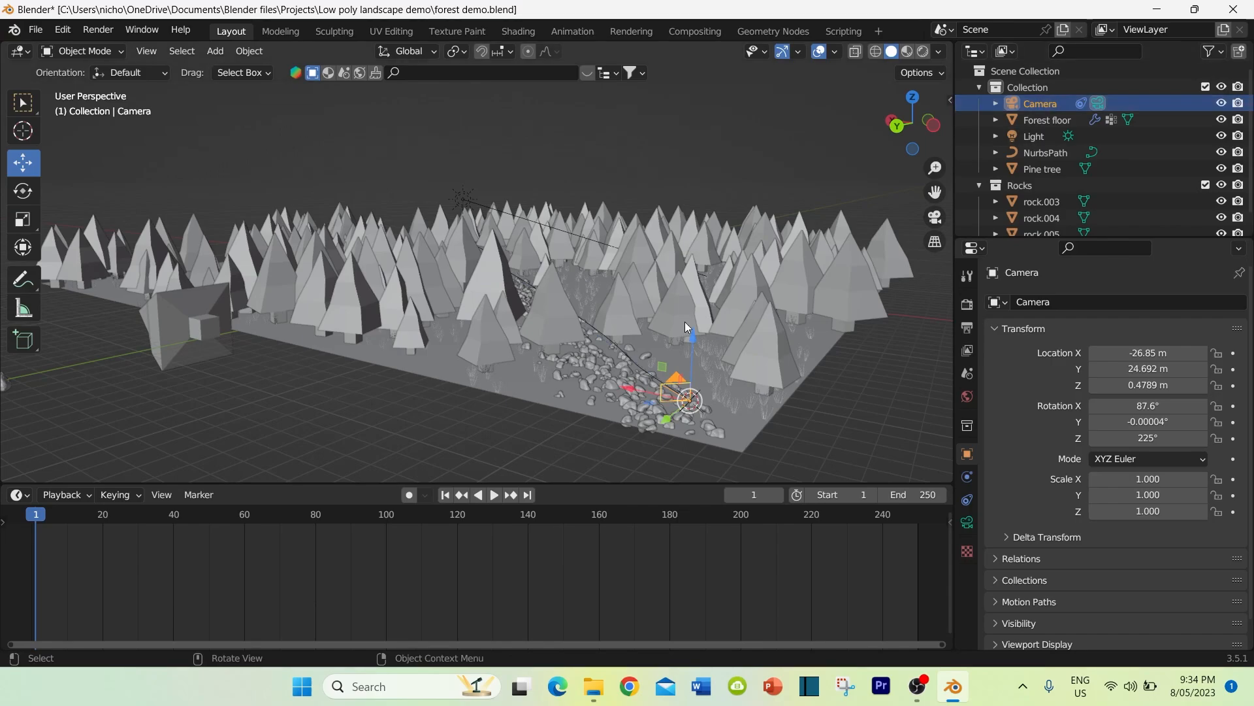
key("i")
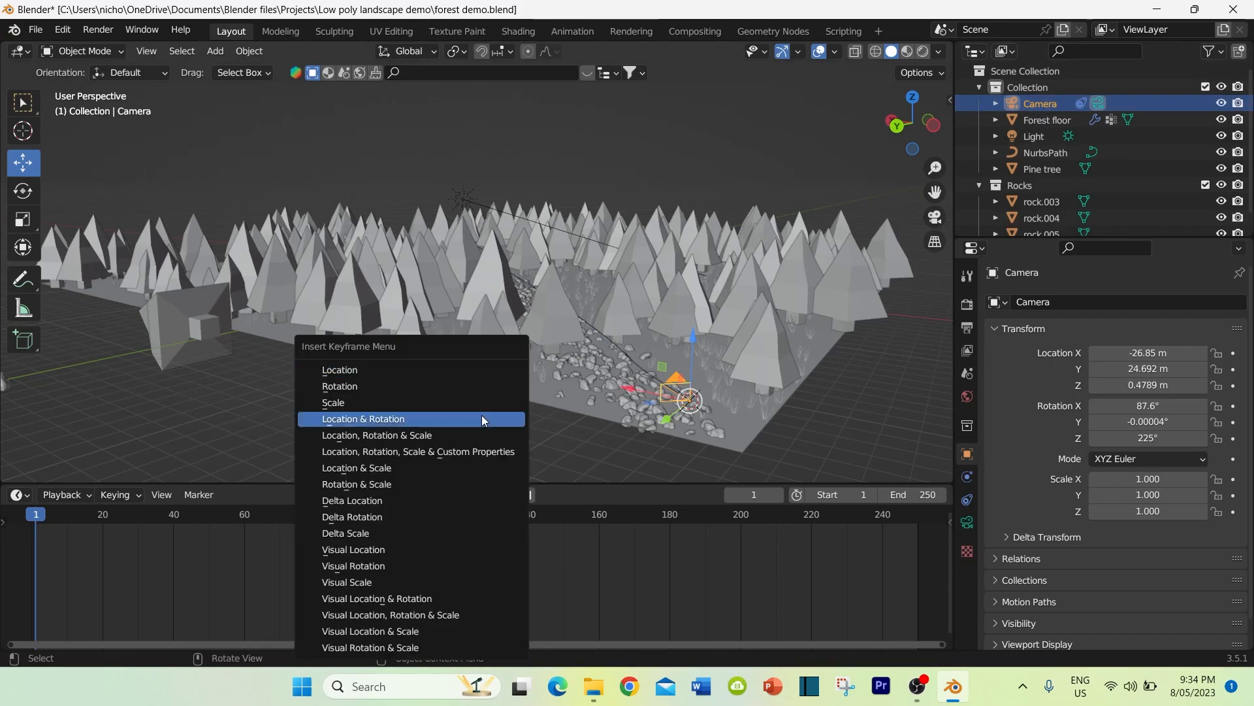
left_click(369, 418)
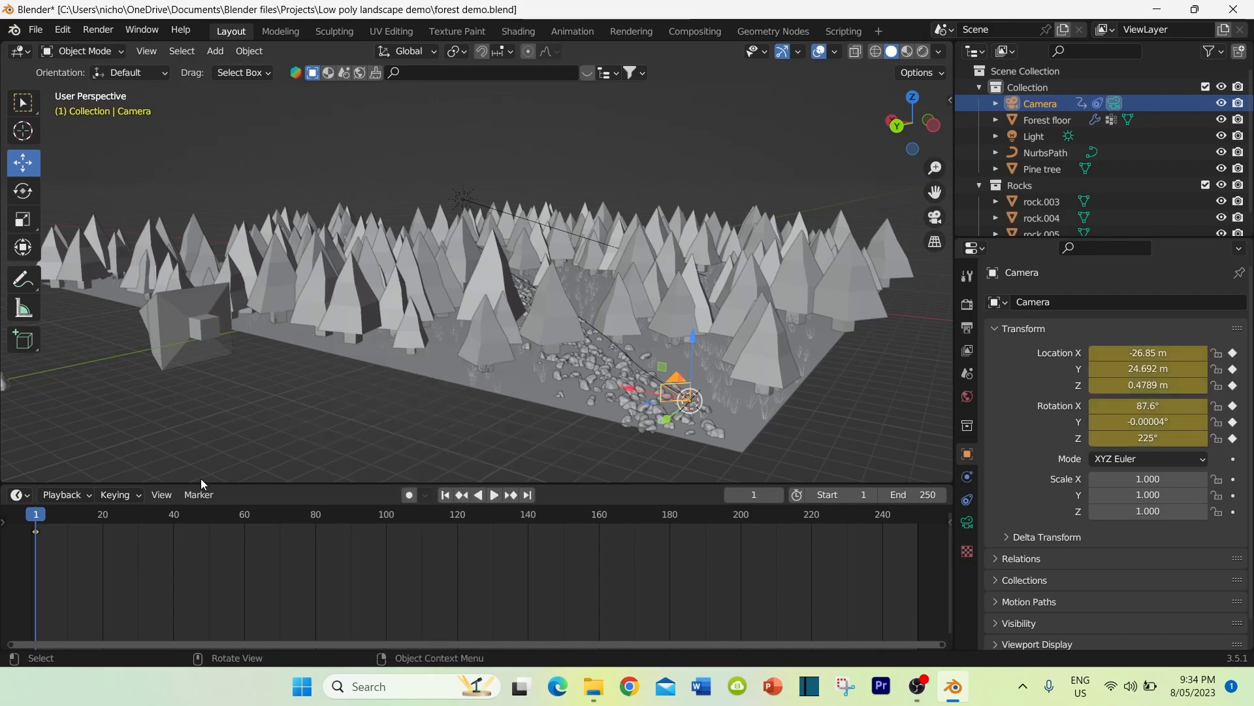
Step: Set the scene's output frame rate to 30 fps
left_click_drag(37, 518, 383, 523)
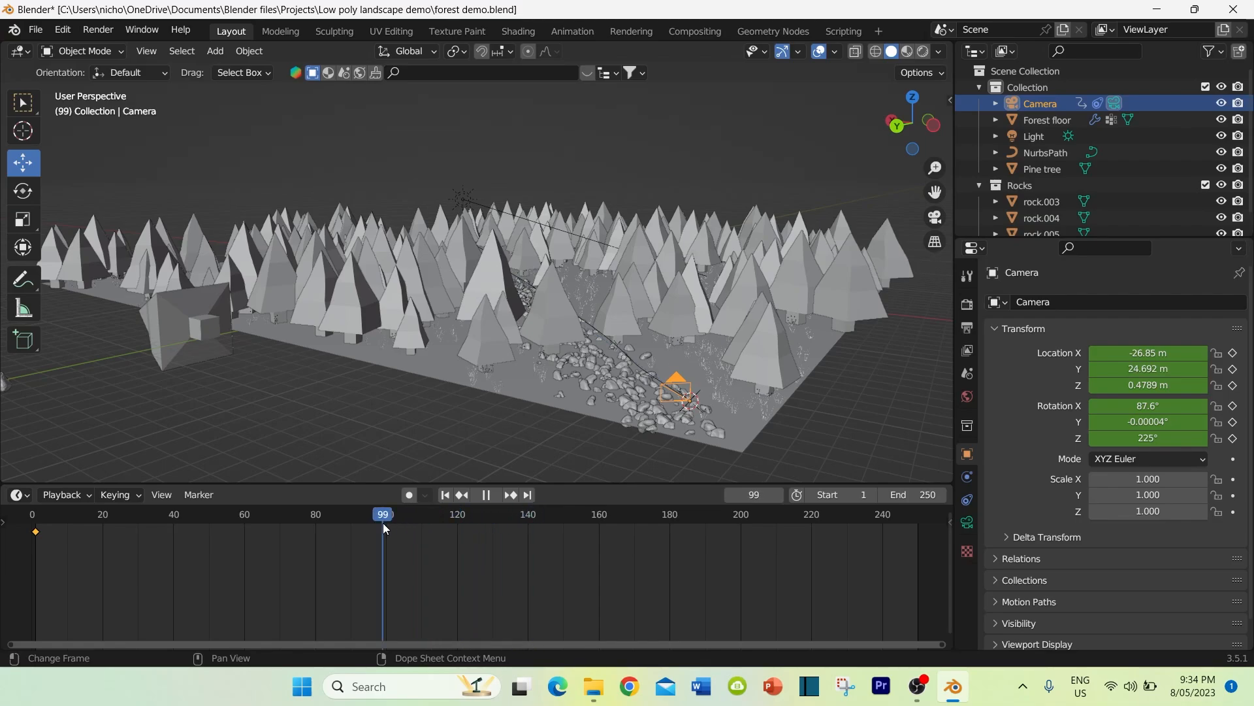
left_click(968, 327)
left_click(1171, 449)
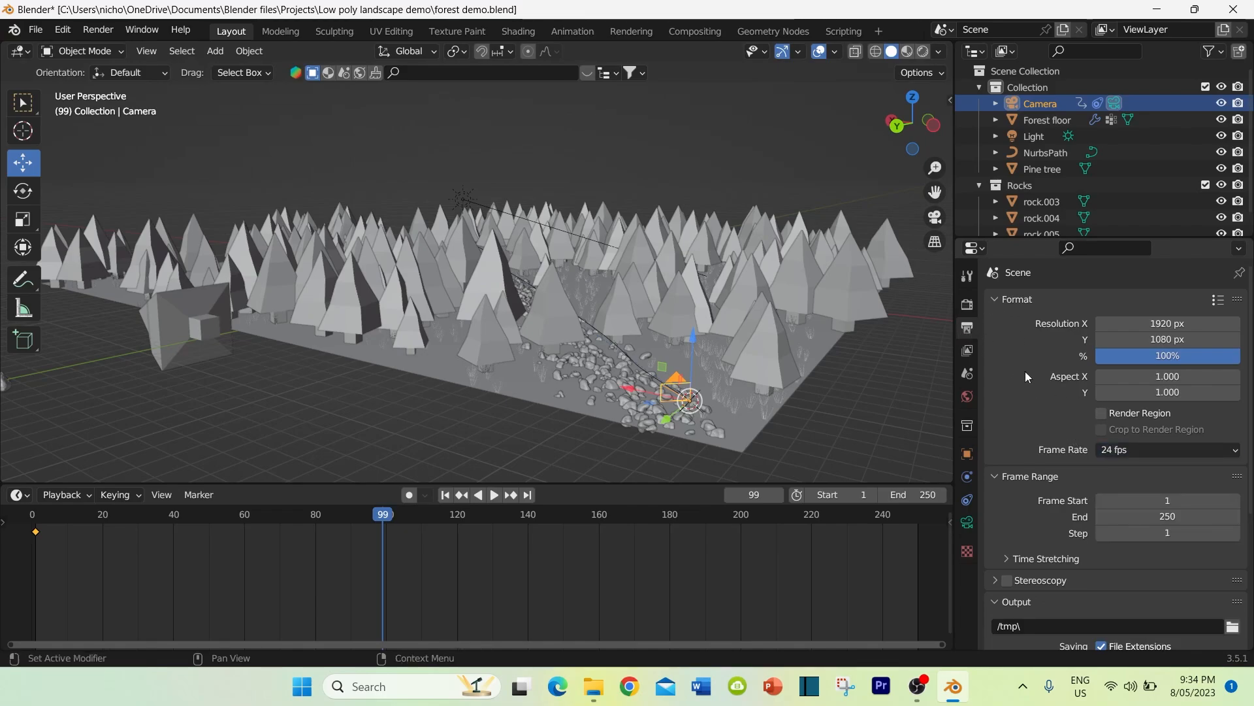
left_click(1139, 449)
left_click(1139, 530)
Step: Set the animation's end frame to 300
left_click_drag(383, 515, 727, 524)
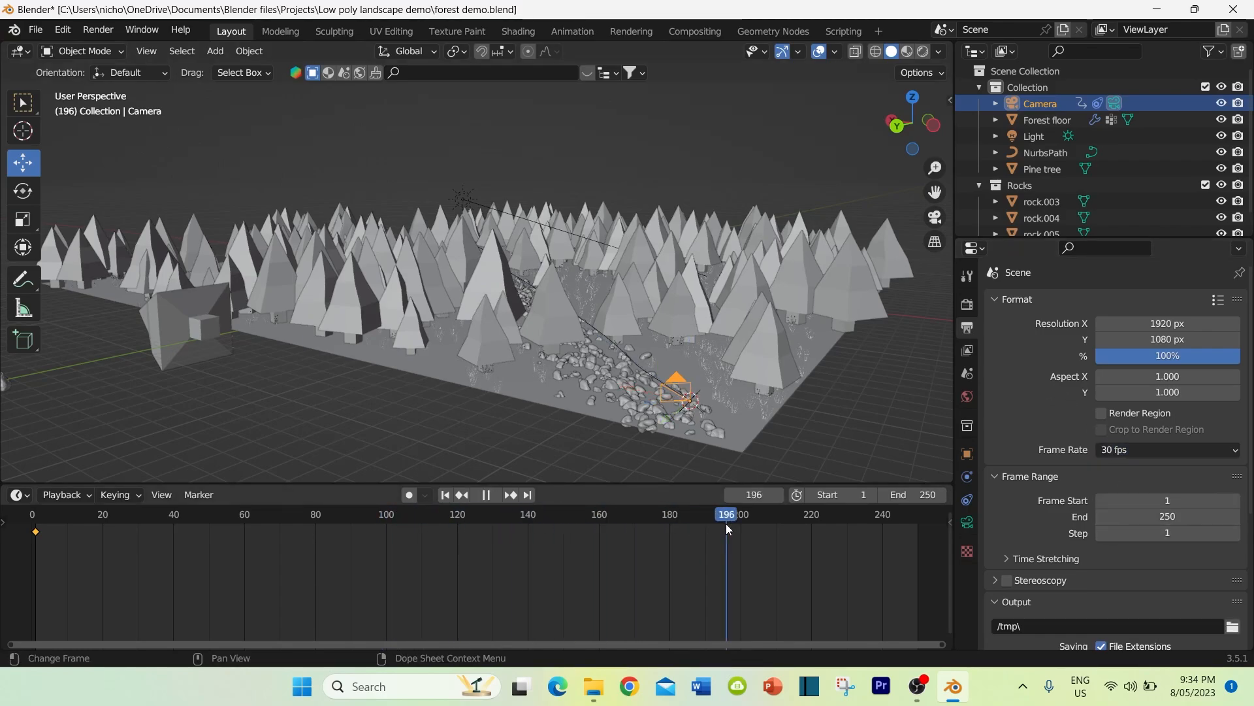
left_click(915, 495)
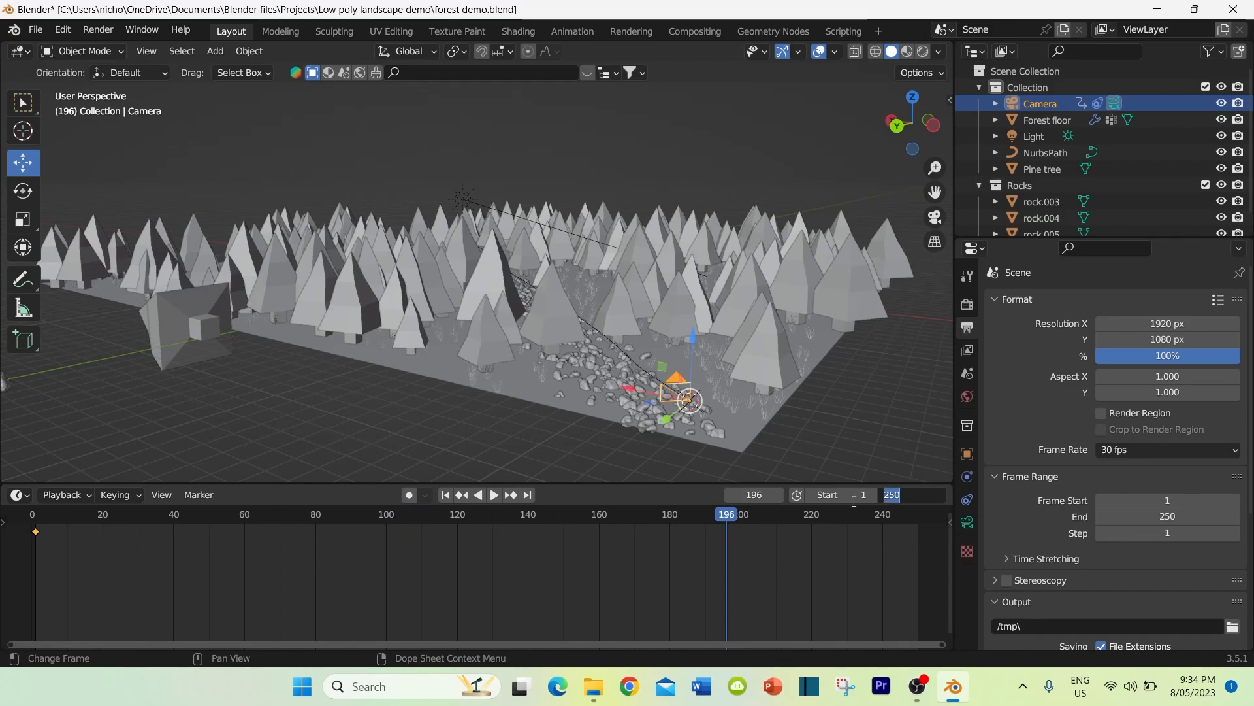
type("300")
key("Return")
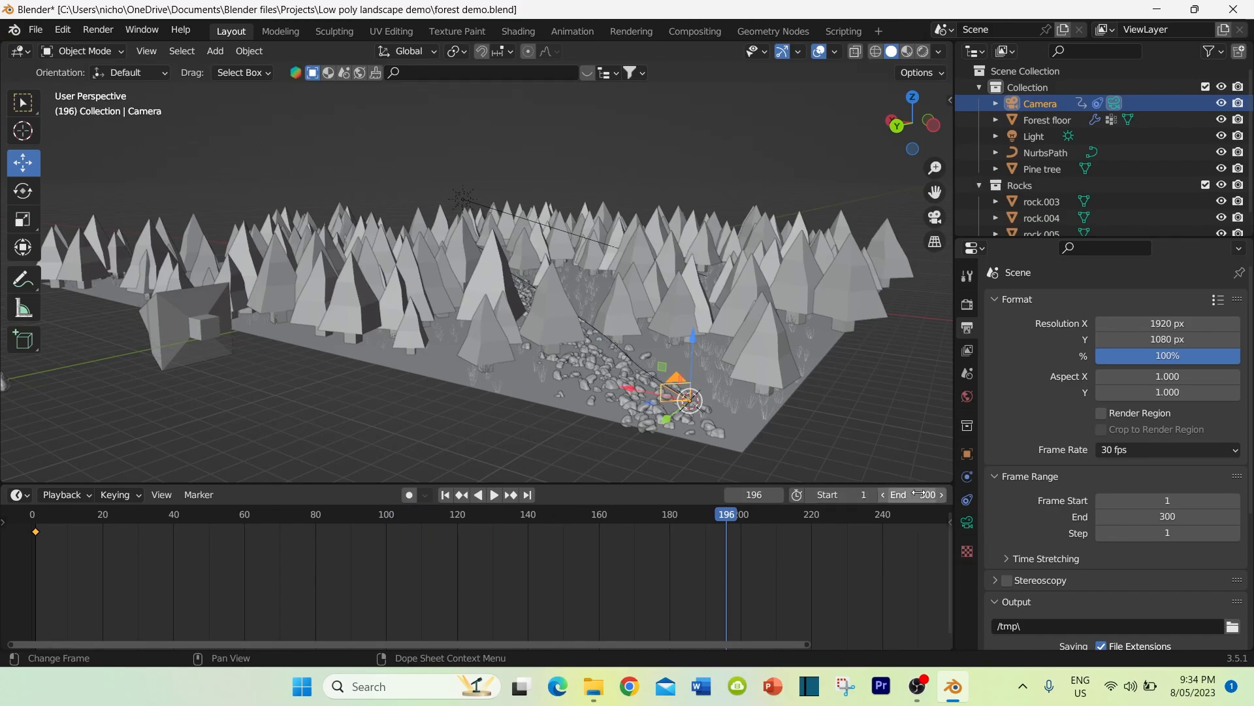
Step: At frame 300, move the camera about 51 m along X to the far end of the rock path and insert a keyframe
scroll(723, 555, "down", 4)
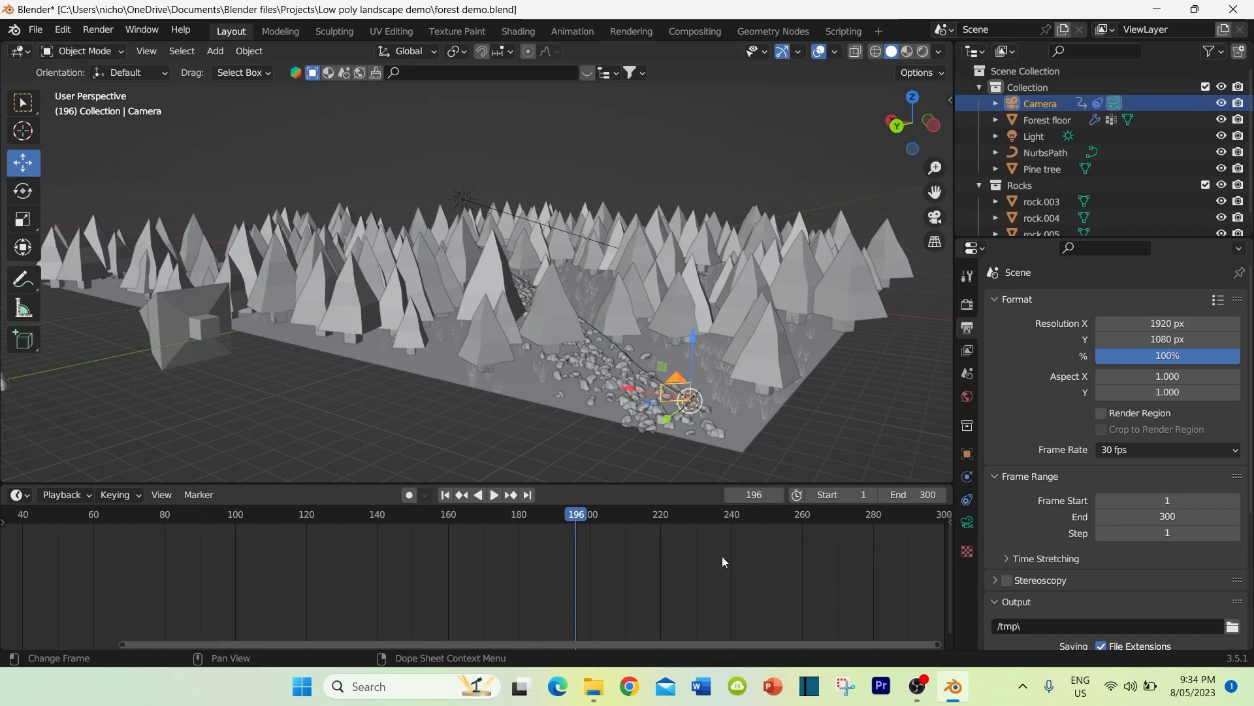
left_click_drag(564, 518, 821, 518)
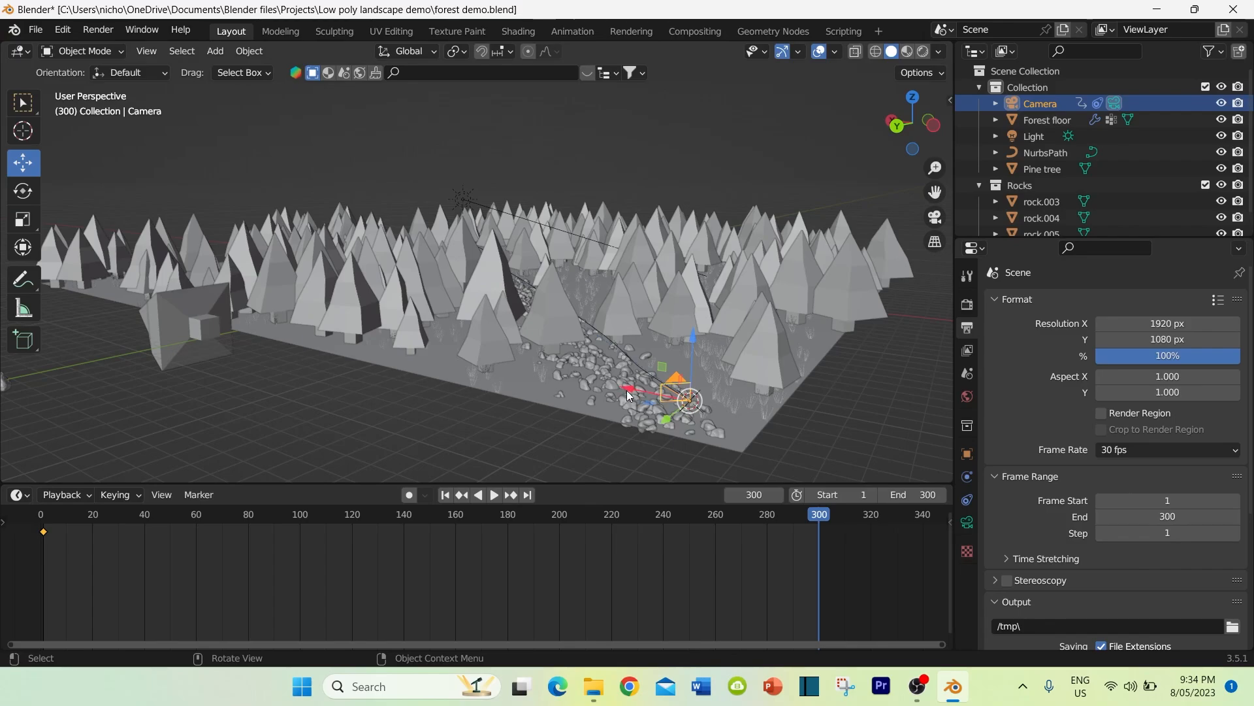
middle_click_drag(620, 385, 680, 411)
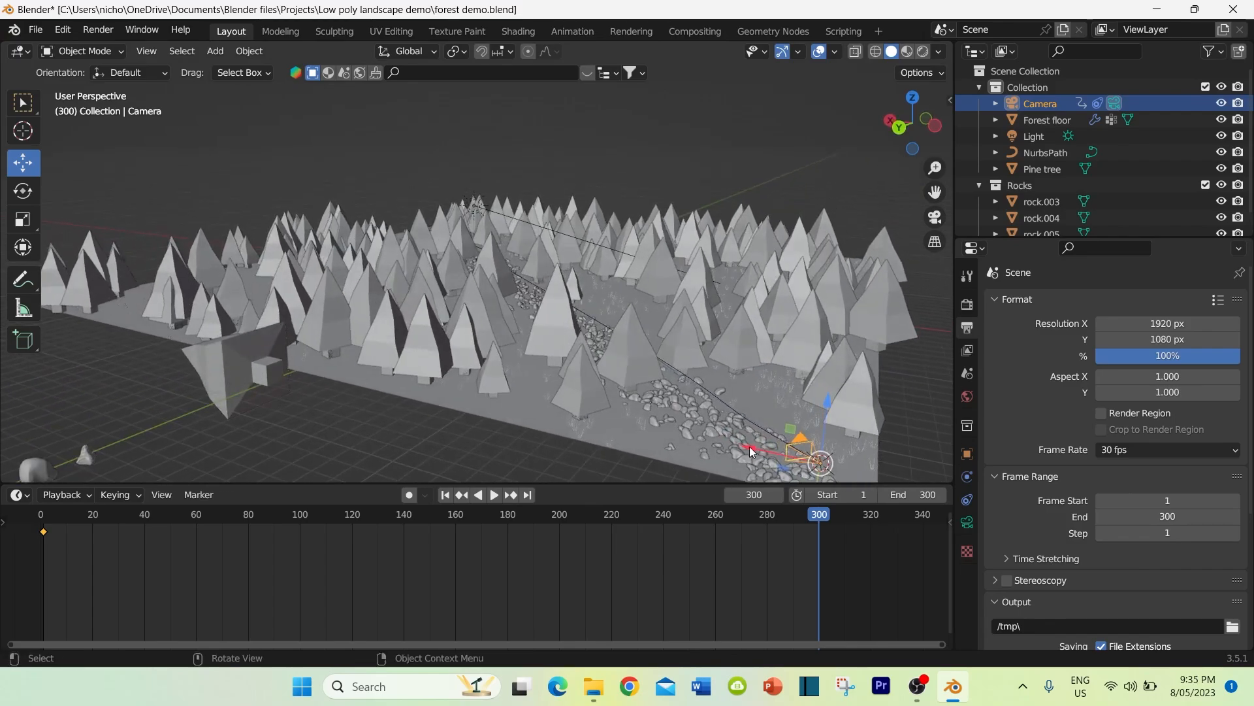
left_click_drag(751, 451, 856, 400)
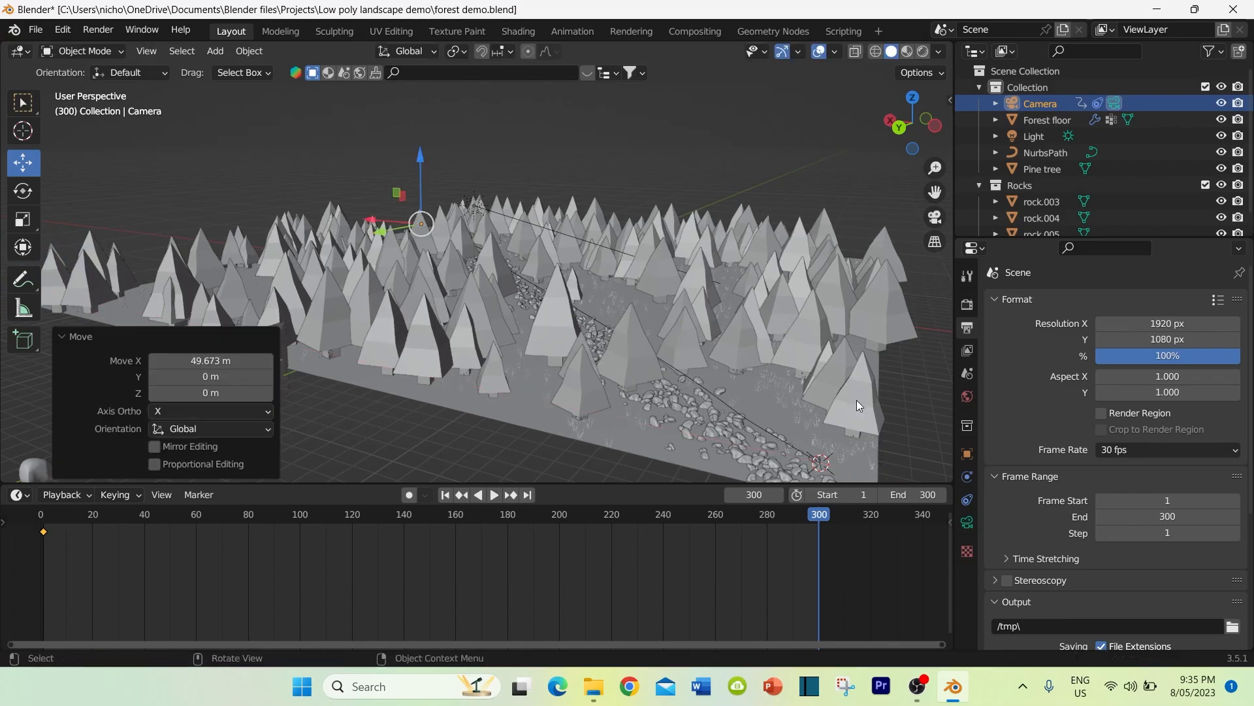
middle_click_drag(550, 312, 562, 361)
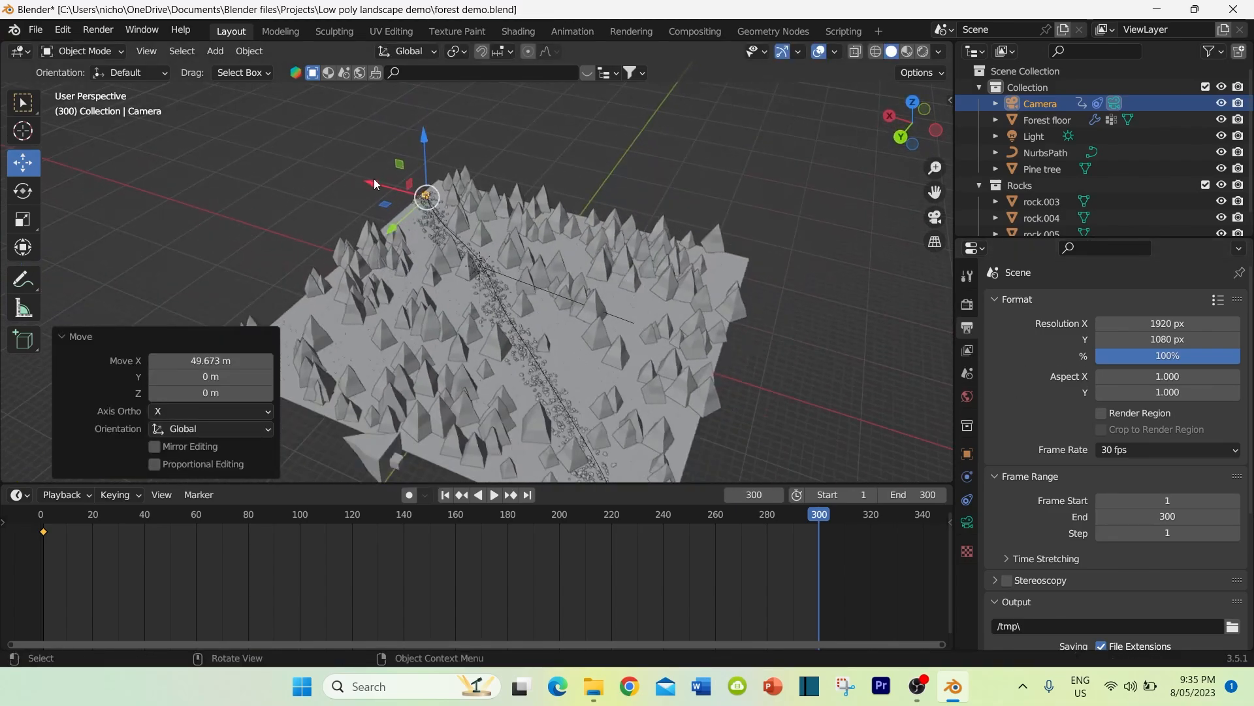
mouse_move(375, 183)
left_mouse_down()
mouse_move(342, 180)
mouse_move(360, 181)
left_mouse_up()
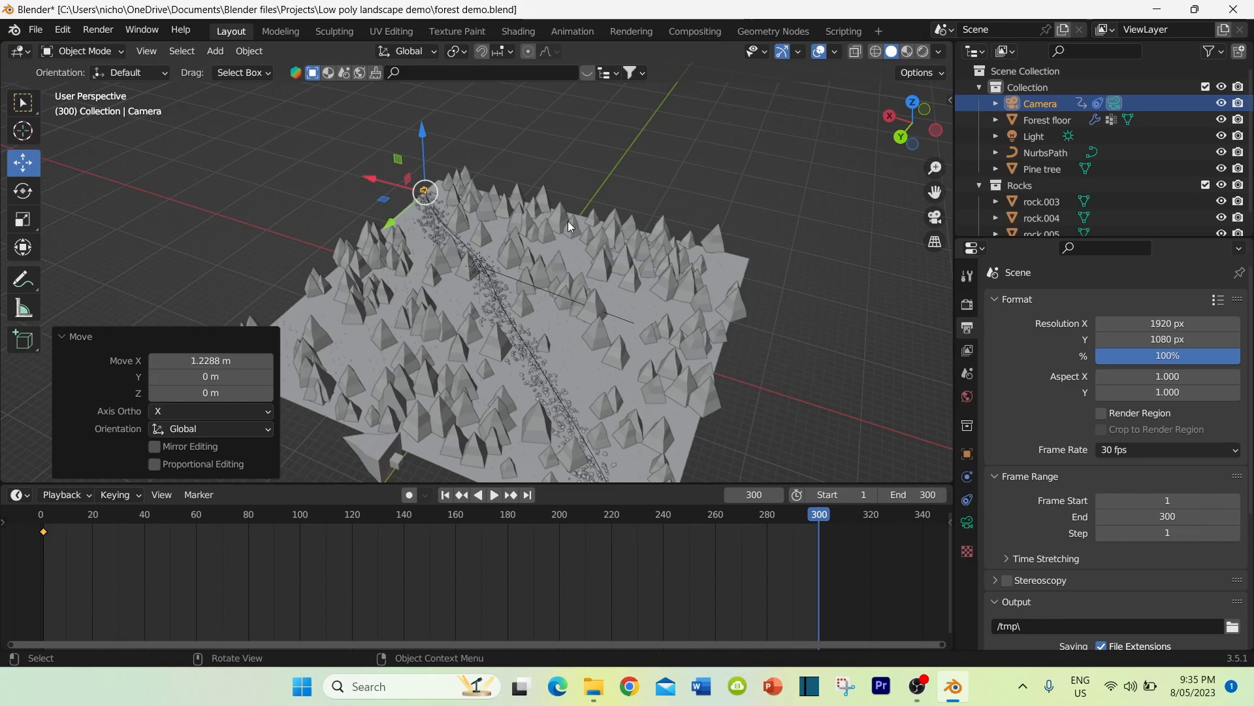
key("i")
left_click(421, 226)
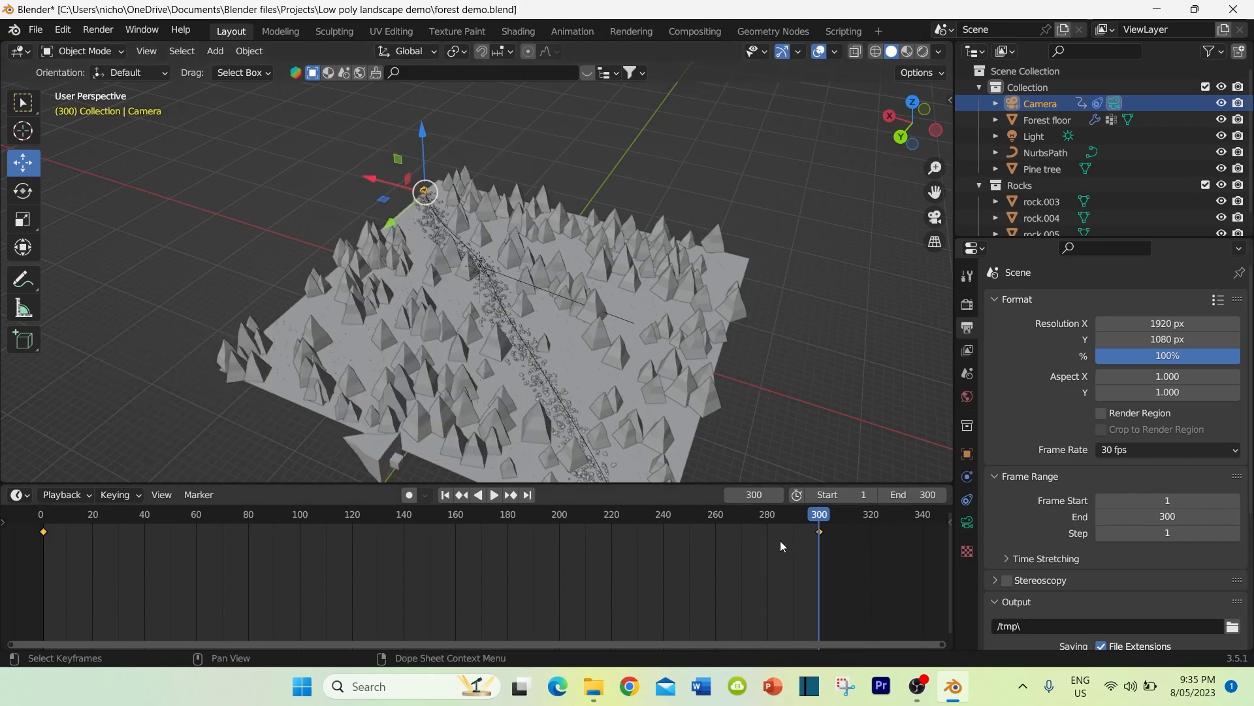
Step: Rewind to near the start and play the camera's movement along the path in the perspective view
left_click_drag(822, 517, 58, 516)
left_click(495, 495)
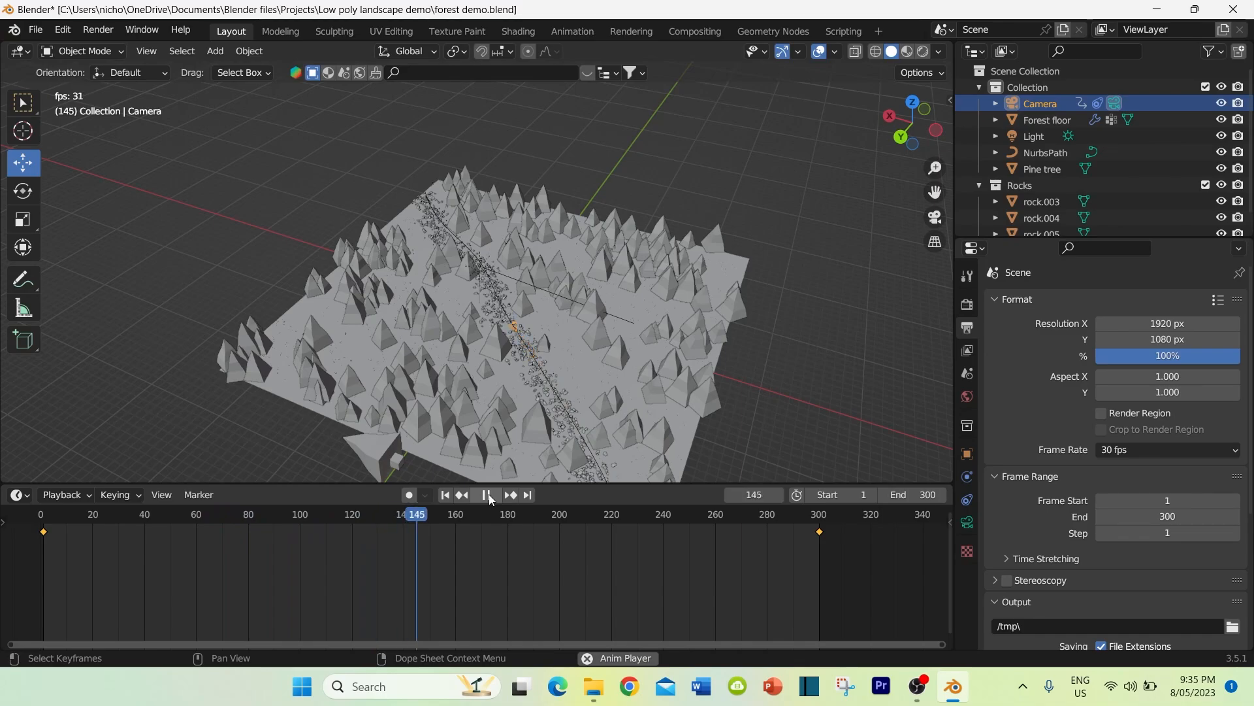
left_click(490, 498)
Step: Look through the camera and play the animation, replaying it from near the start to judge its speed
left_click(935, 217)
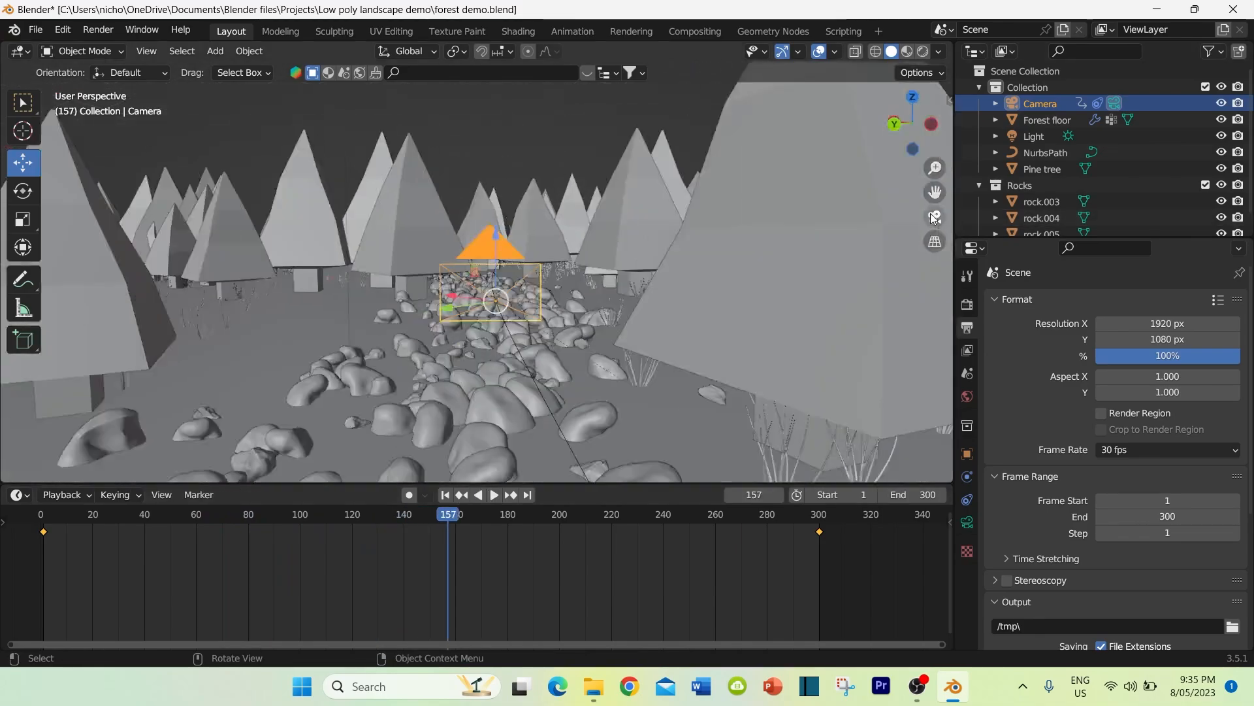
left_click(498, 498)
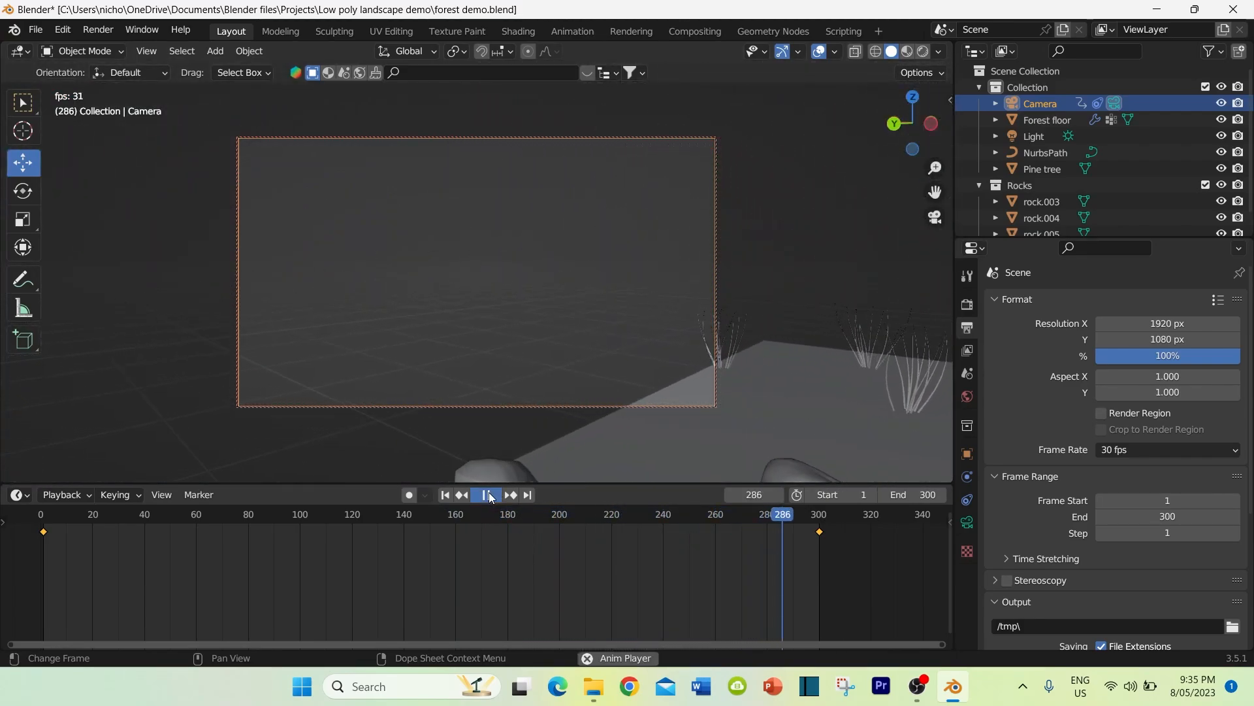
left_click(489, 495)
left_click_drag(660, 516, 61, 518)
left_click(494, 498)
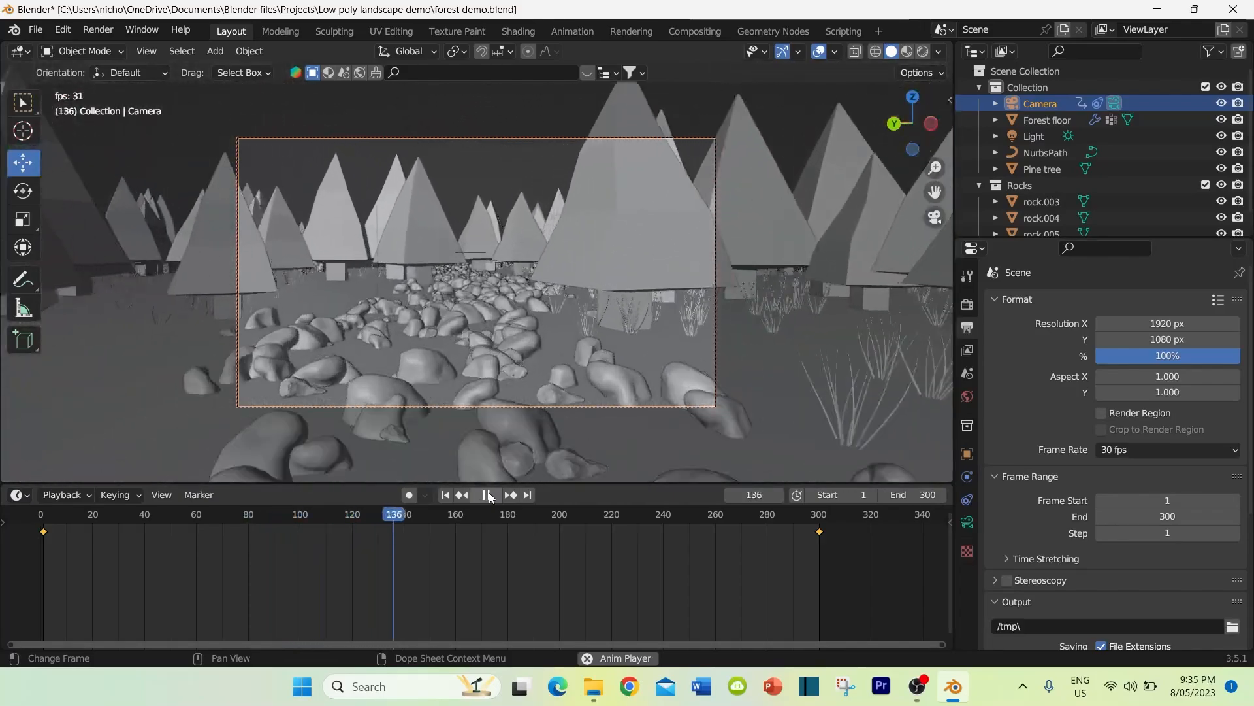
left_click(489, 496)
Step: Set the animation's end frame to 600 and move the camera's last keyframe to frame 600
left_click(924, 495)
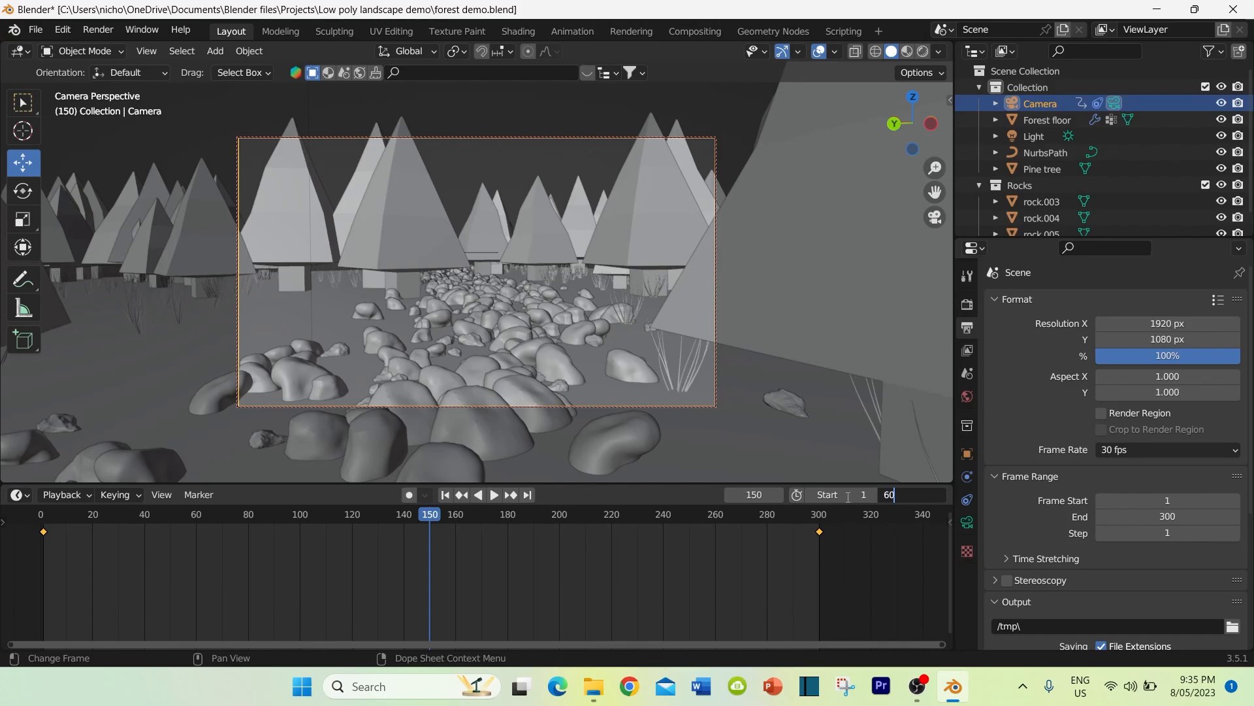
key("Return")
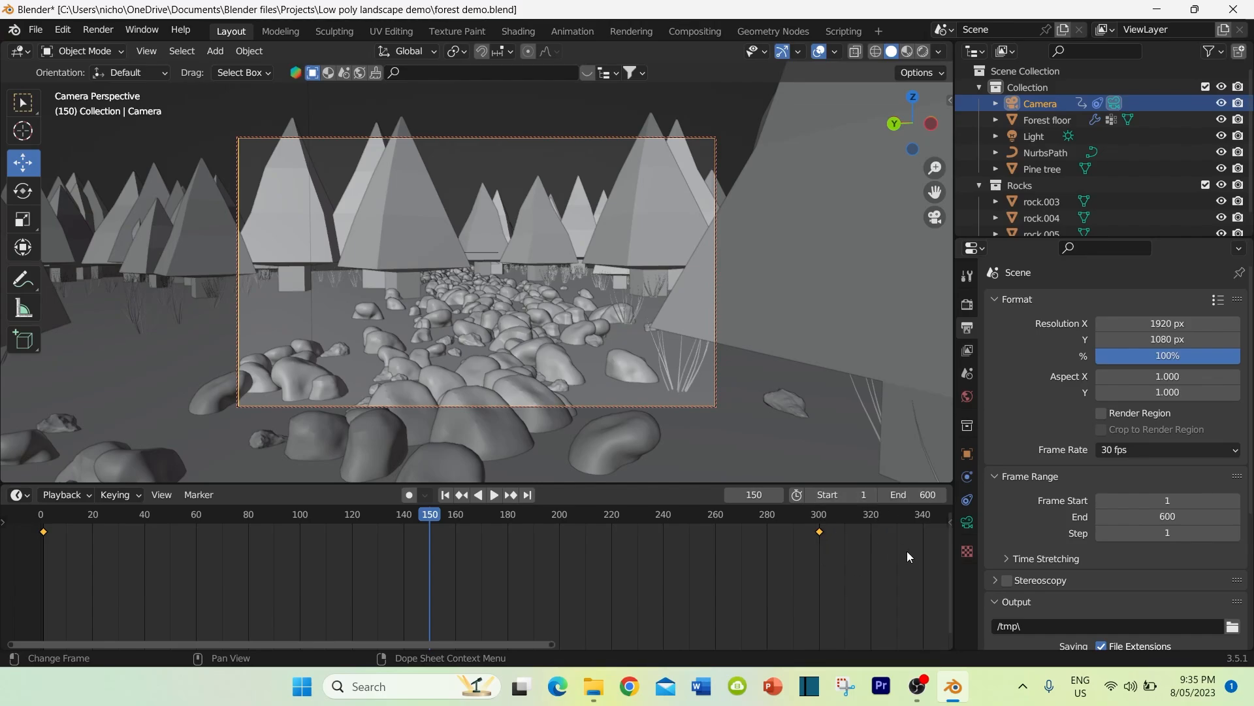
scroll(864, 559, "down", 6)
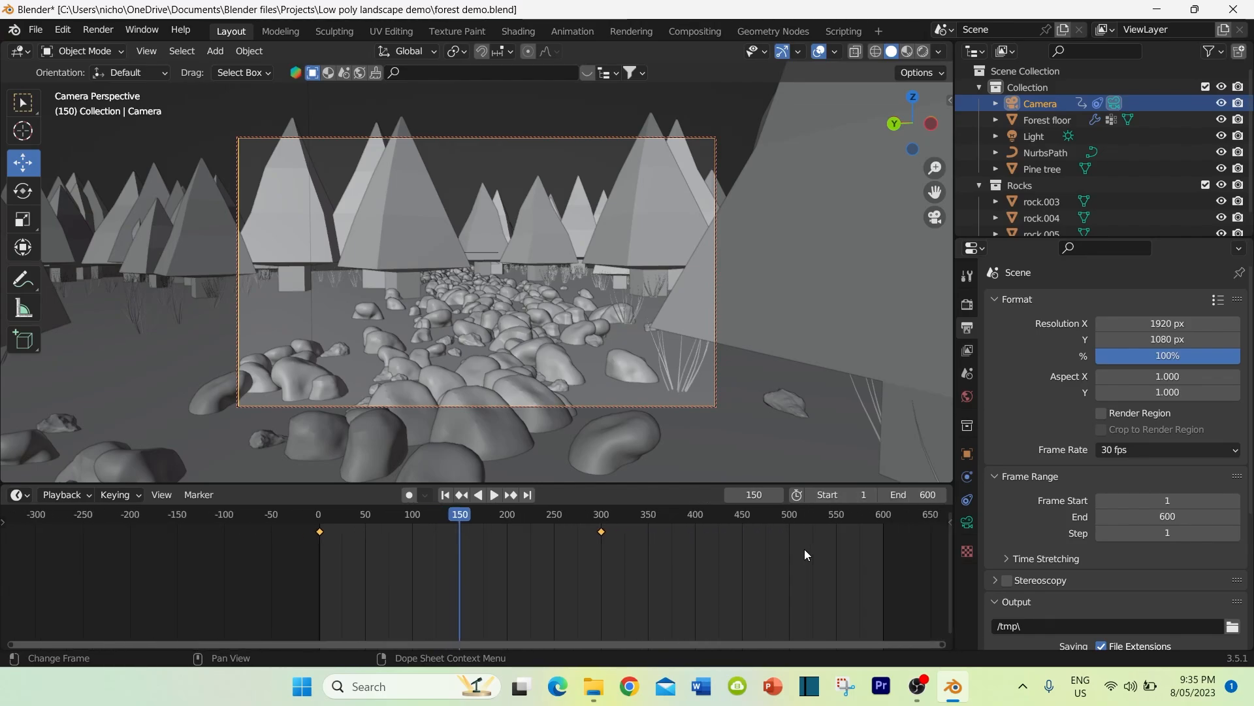
scroll(799, 552, "down", 1)
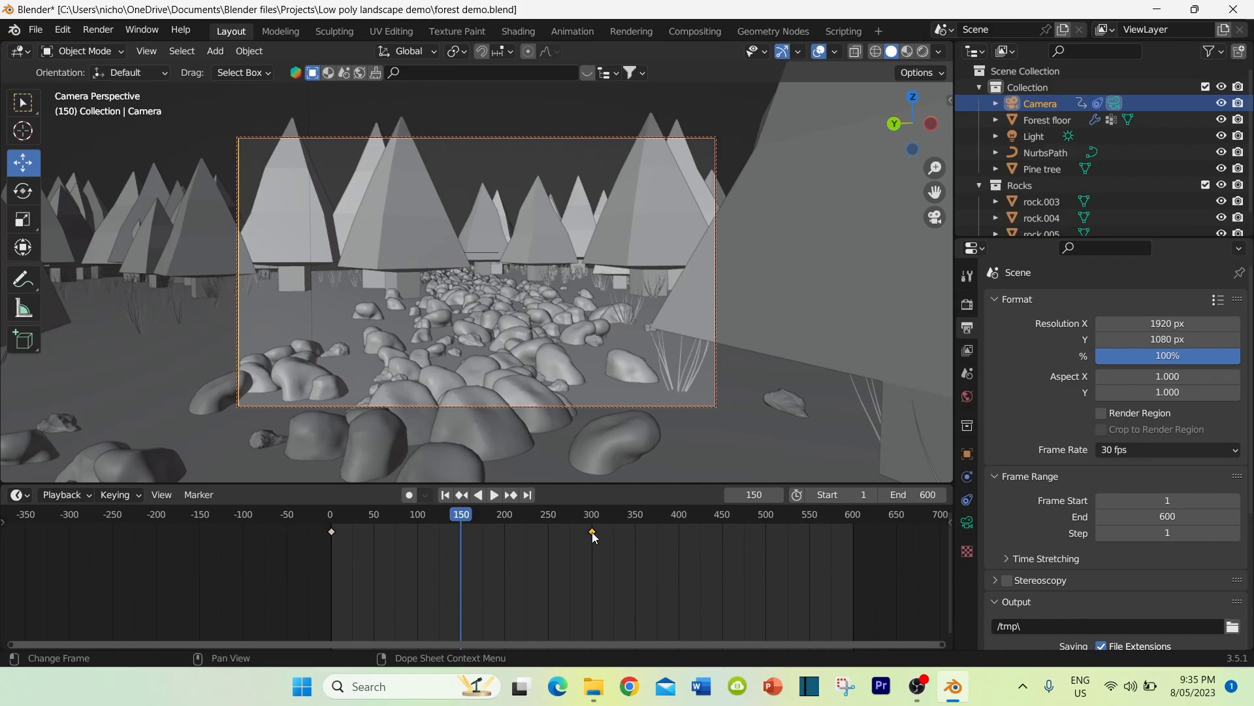
left_click_drag(592, 532, 852, 530)
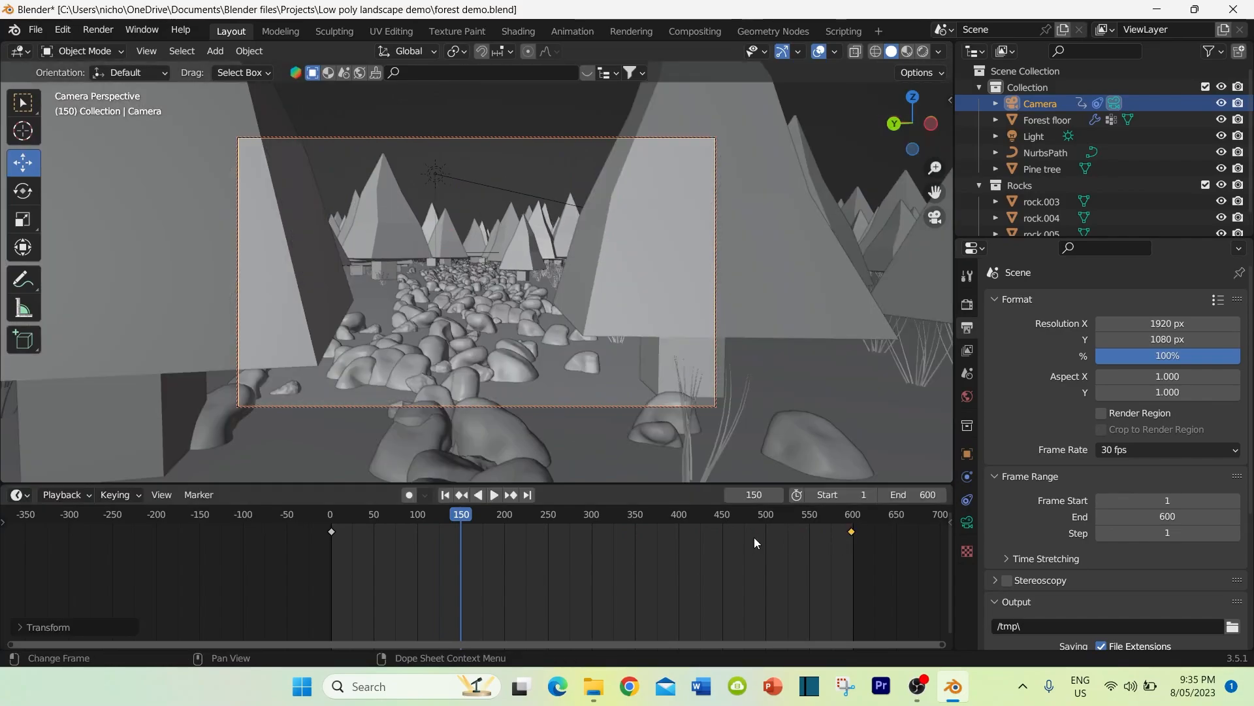
Step: Play the lengthened animation through the camera from about frame 20, and save the file
left_click_drag(468, 517, 349, 533)
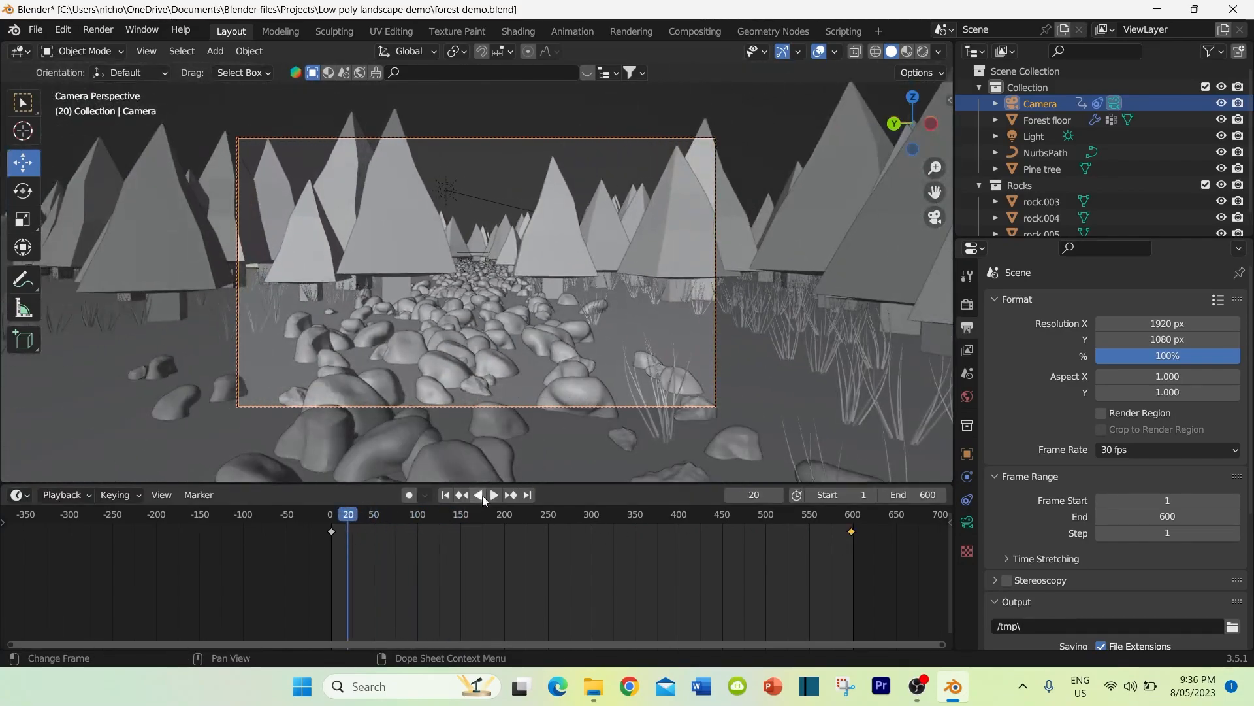
left_click(493, 496)
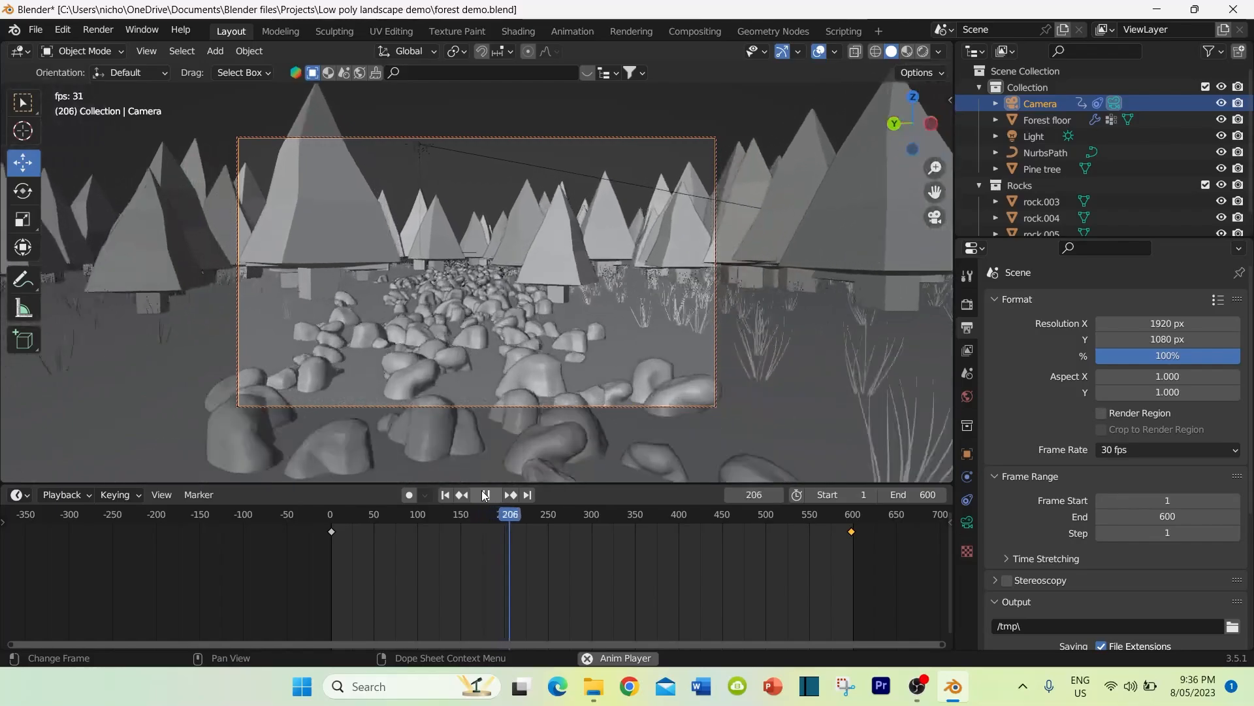
left_click(485, 494)
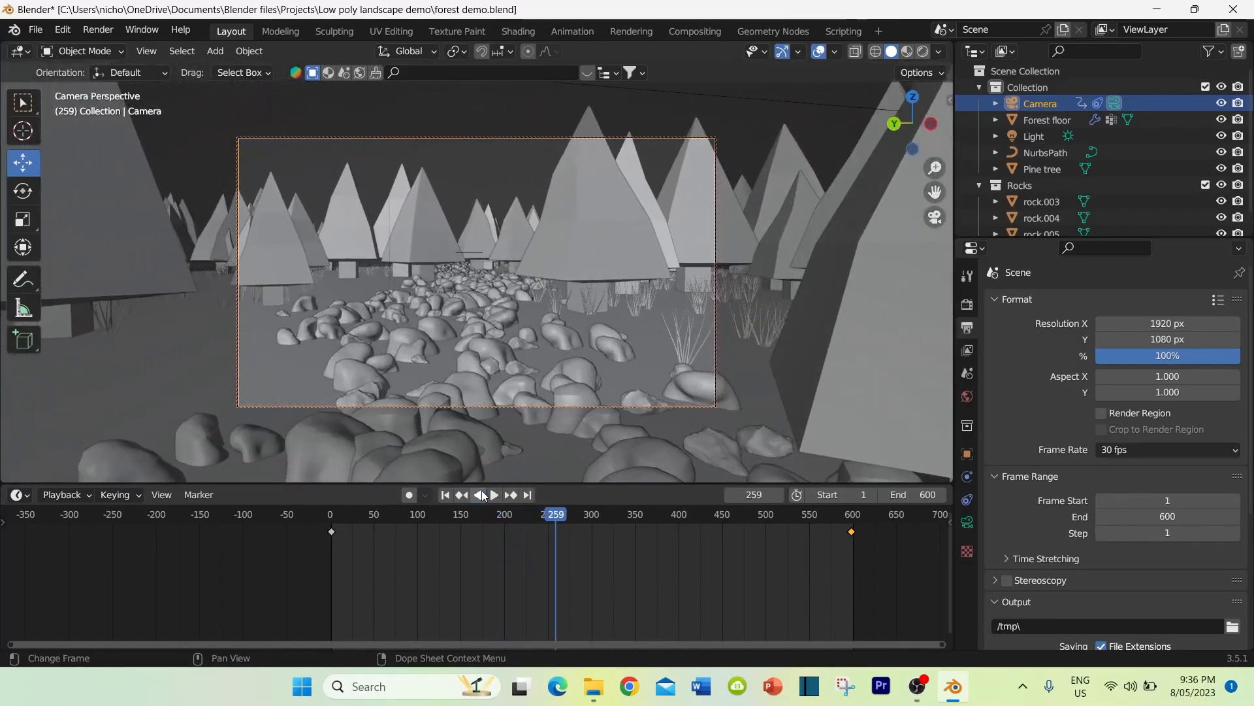
key("ctrl+s")
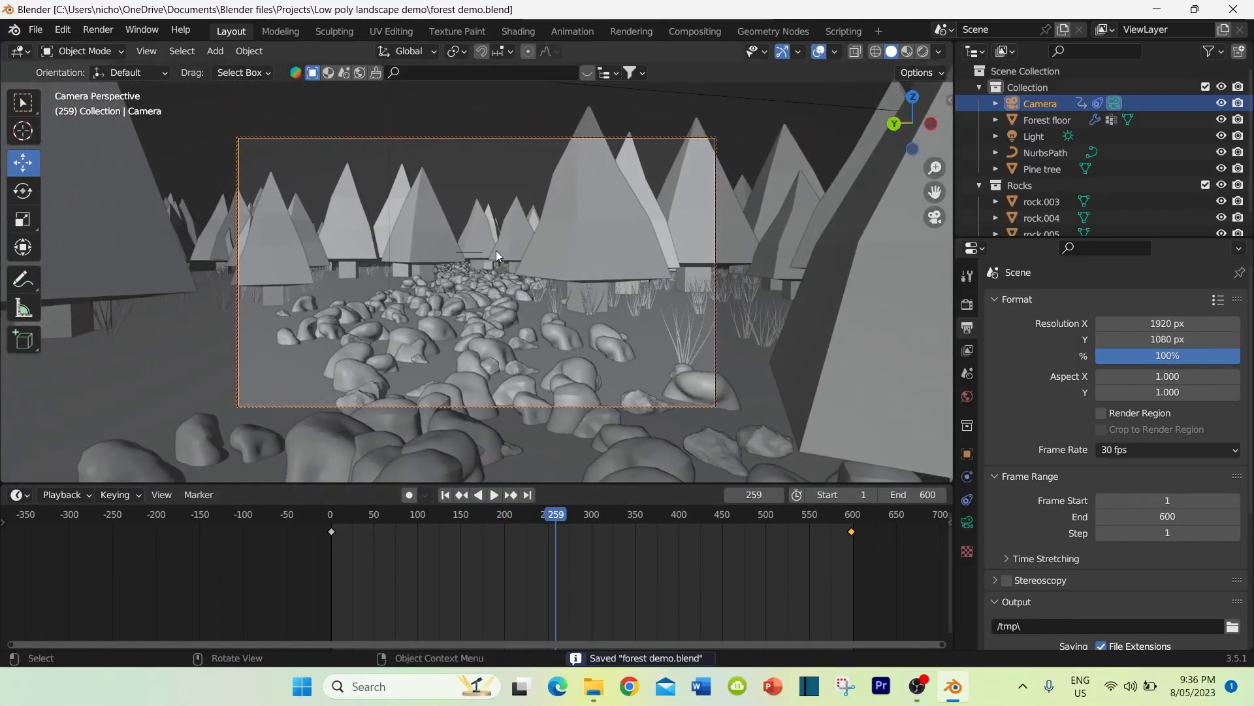
Step: Move the playhead back to frame 86 and leave the camera view for an overview of the whole forest
left_click_drag(548, 505, 405, 530)
middle_click_drag(776, 332, 334, 357)
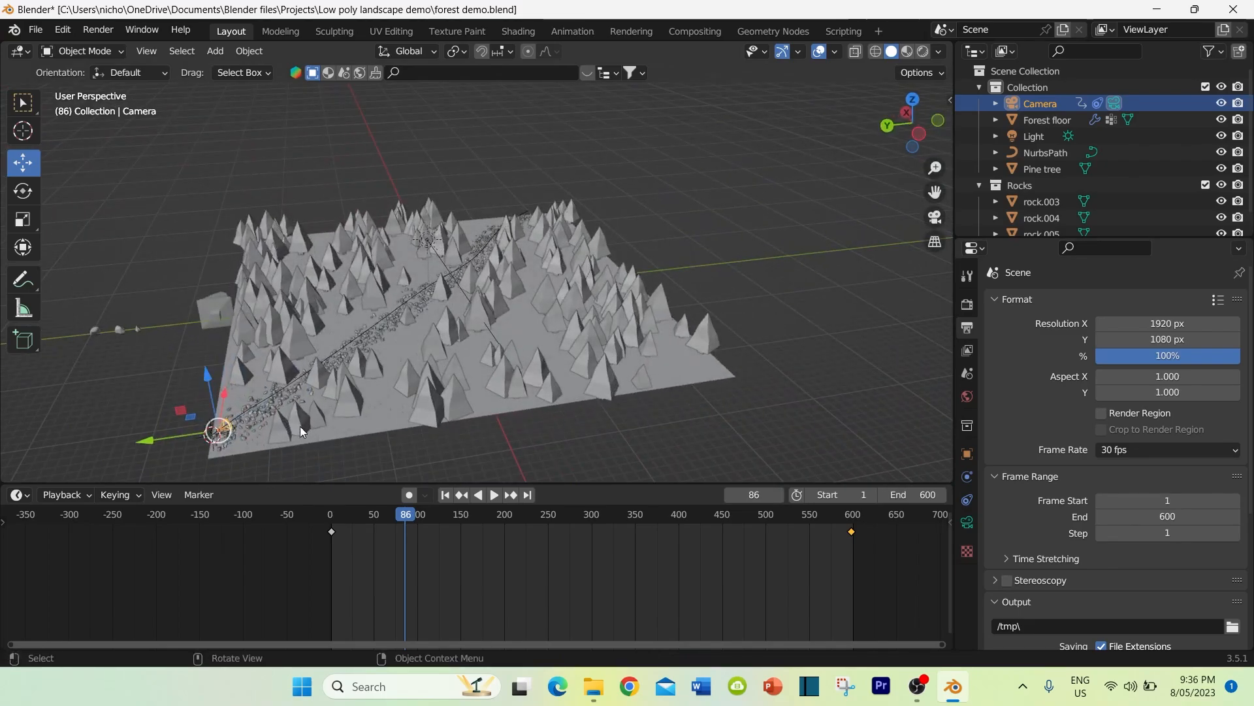
middle_click_drag(350, 410, 399, 423)
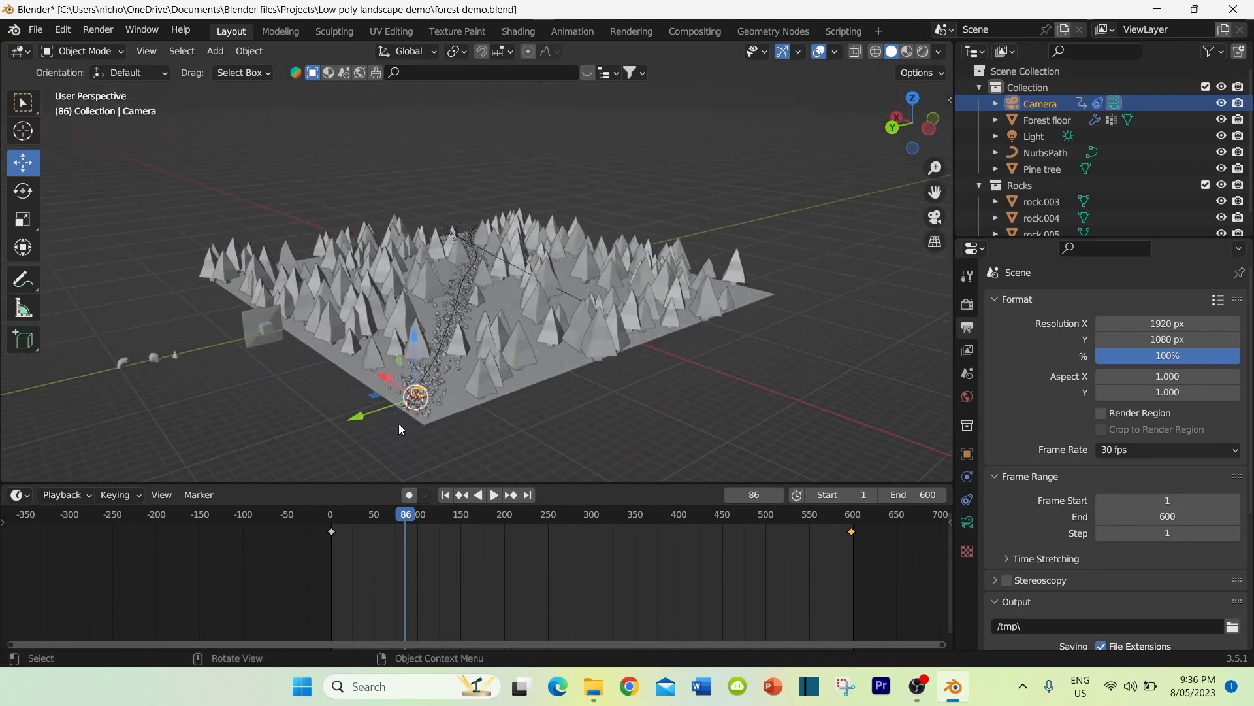
middle_click_drag(527, 410, 456, 435)
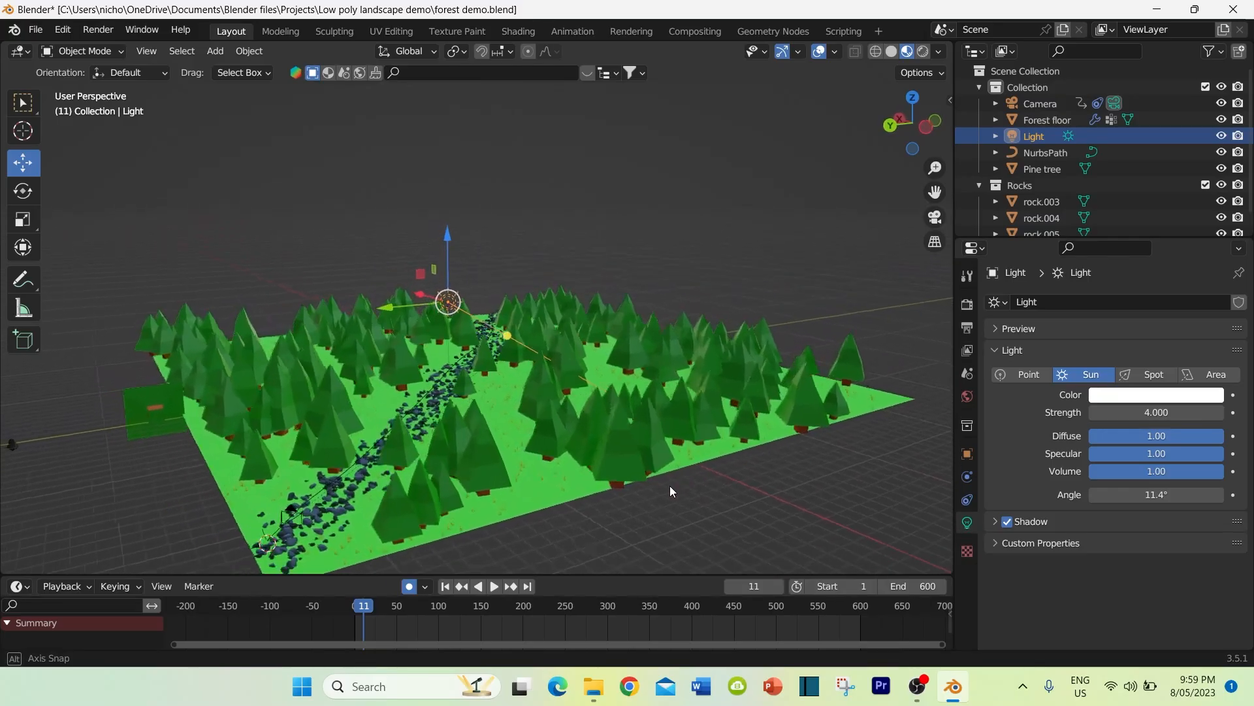
Step: Examine the sun light's position above the forest and rock path from several angles
mouse_move(668, 485)
middle_mouse_down()
mouse_move(689, 480)
mouse_move(655, 482)
middle_mouse_up()
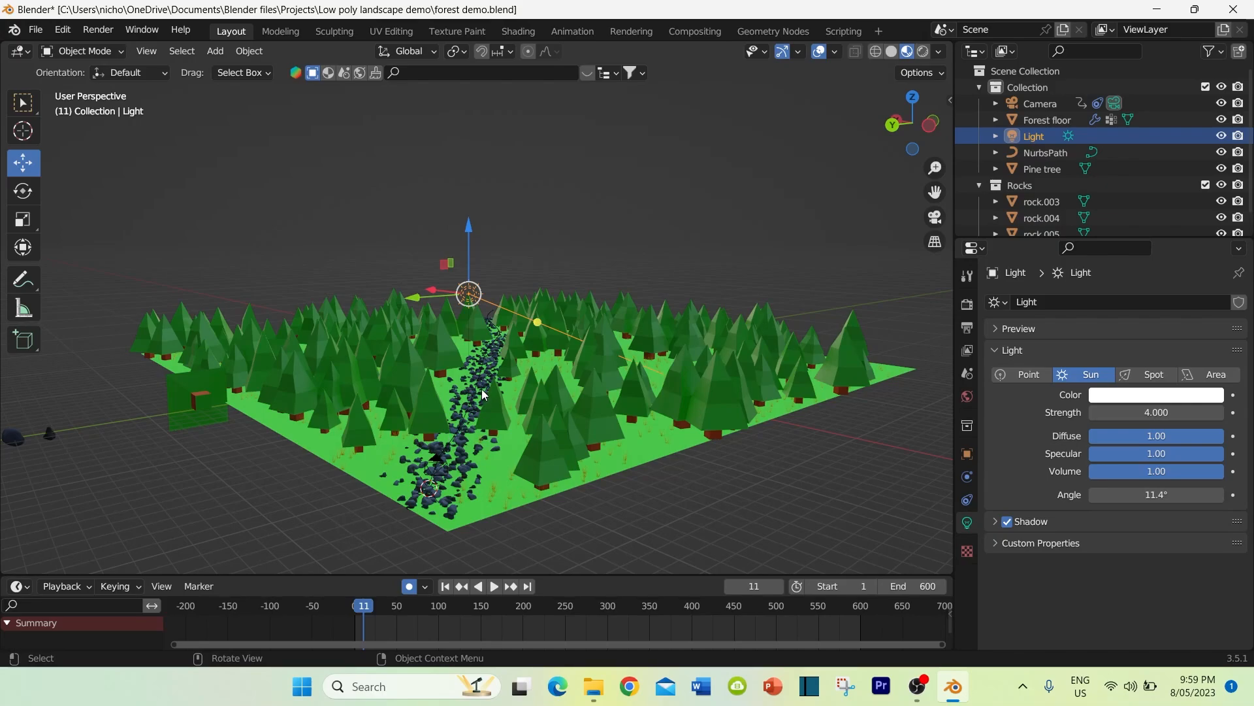
middle_click_drag(478, 434, 474, 422, "ctrl")
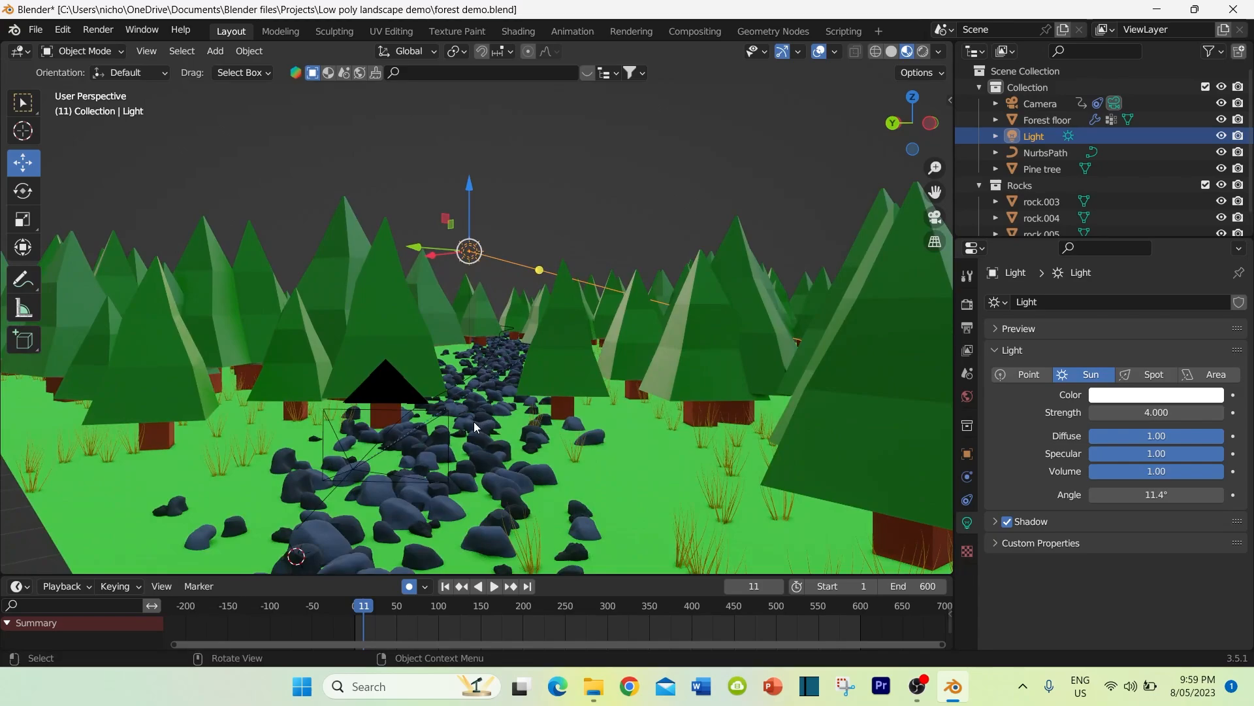
scroll(473, 422, "down", 5)
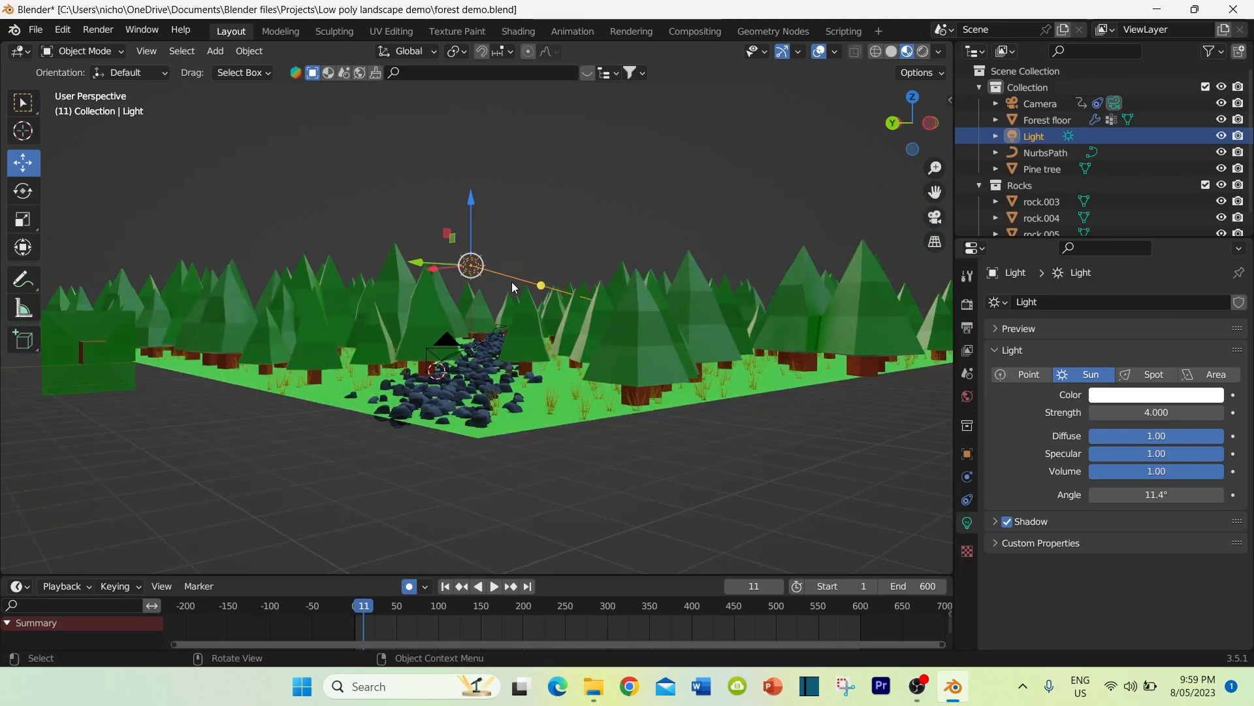
middle_click_drag(486, 394, 469, 413)
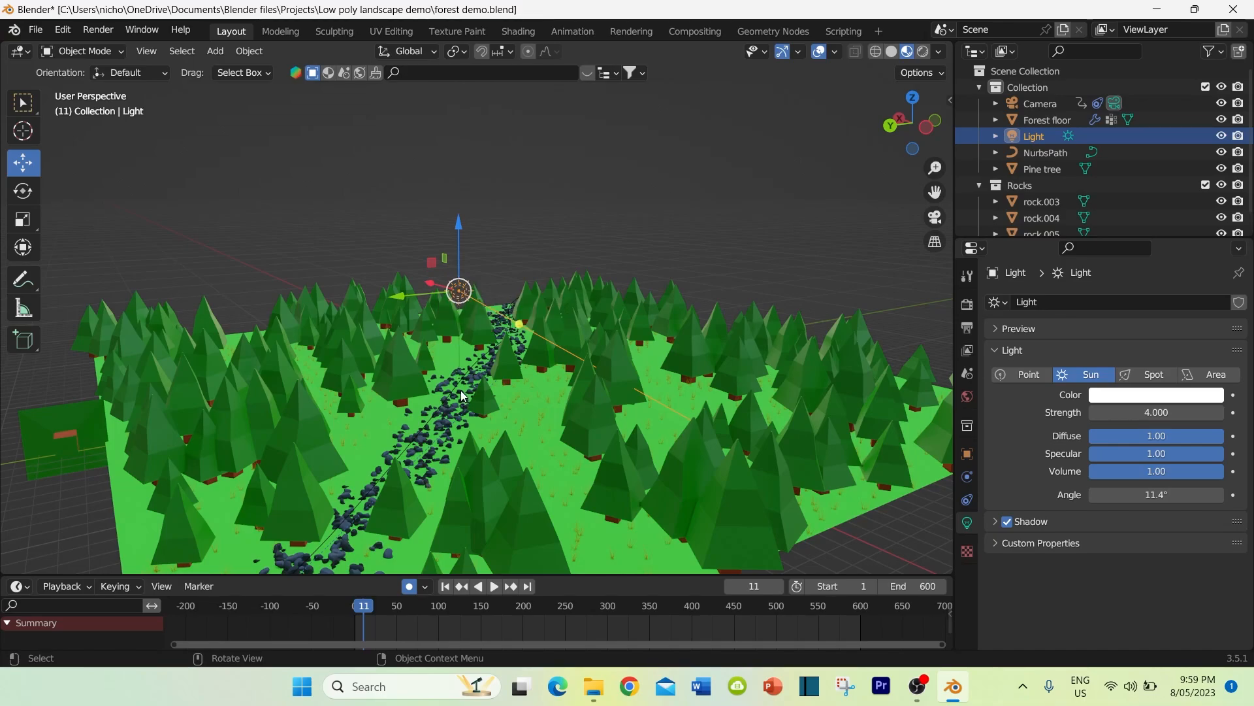
middle_click_drag(461, 390, 450, 388)
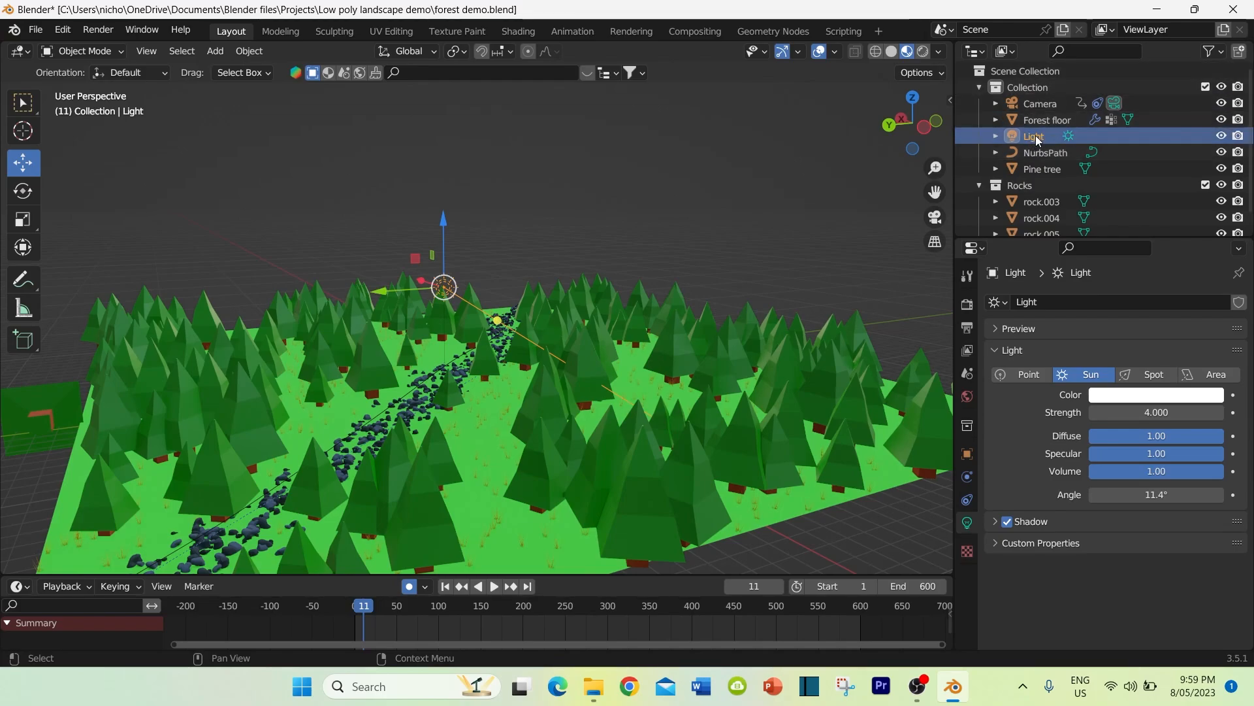
mouse_move(528, 278)
middle_mouse_down()
mouse_move(551, 272)
mouse_move(535, 280)
middle_mouse_up()
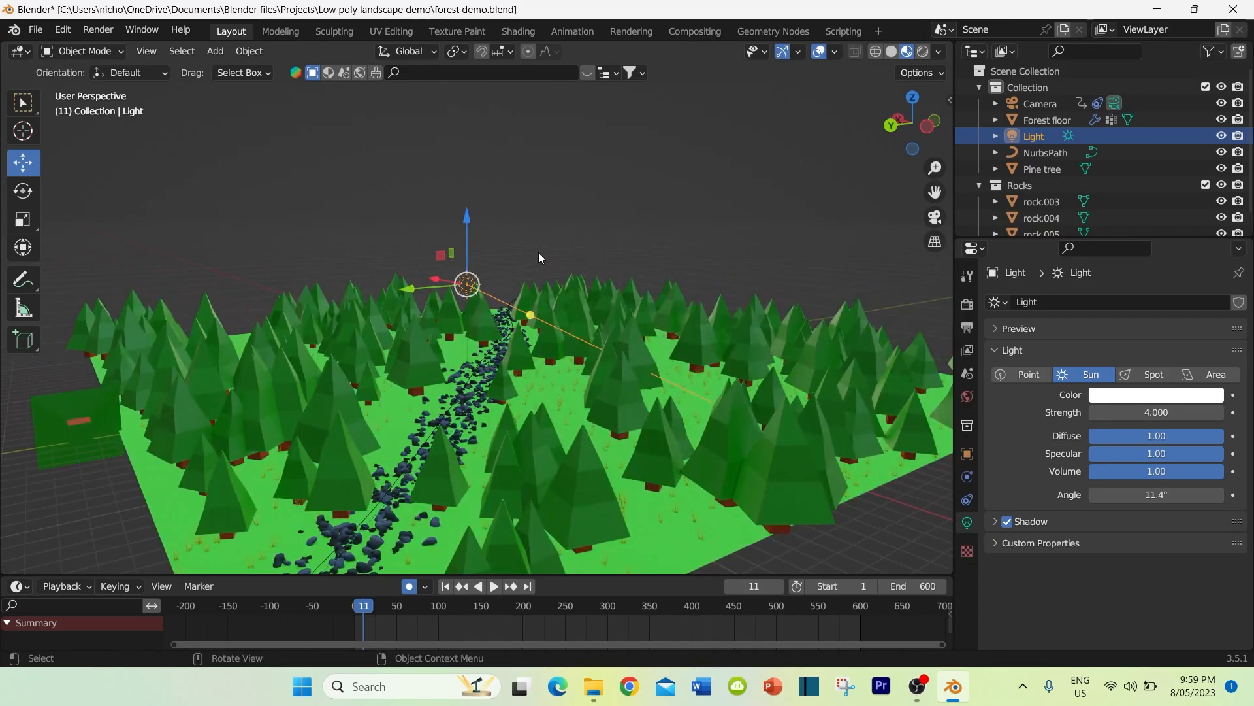
middle_click_drag(538, 258, 527, 259)
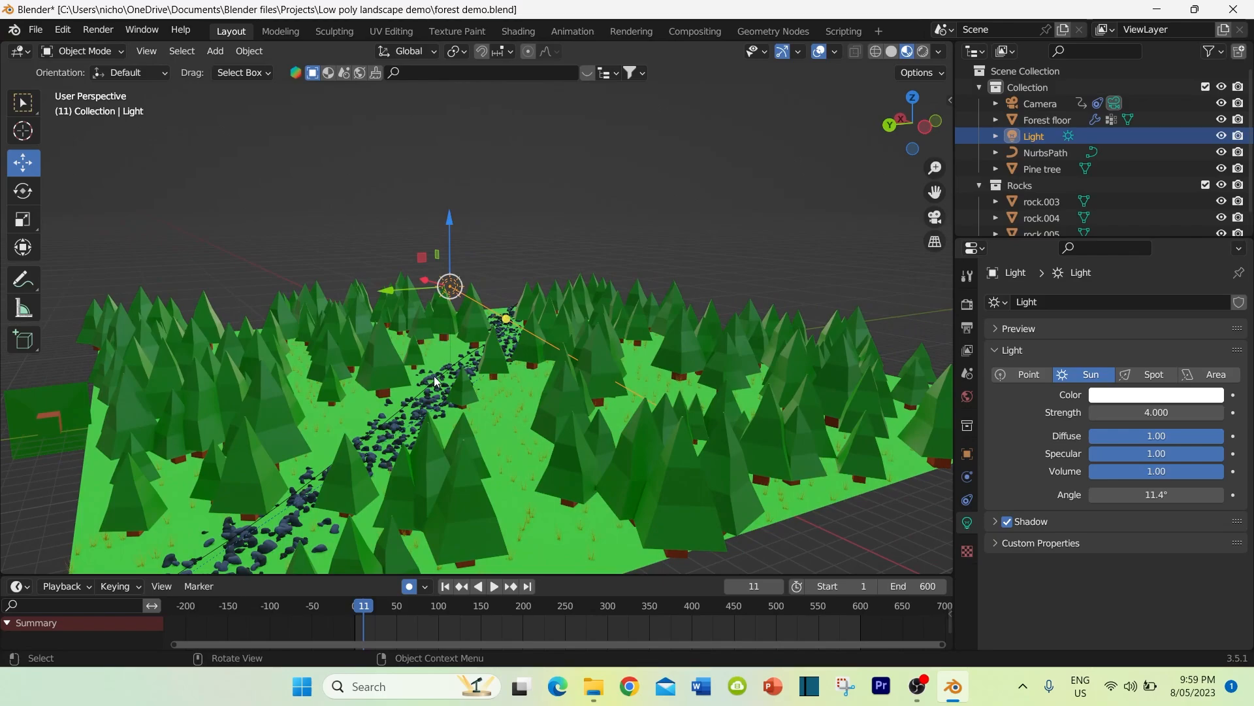
mouse_move(434, 375)
middle_mouse_down()
mouse_move(450, 378)
mouse_move(436, 380)
middle_mouse_up()
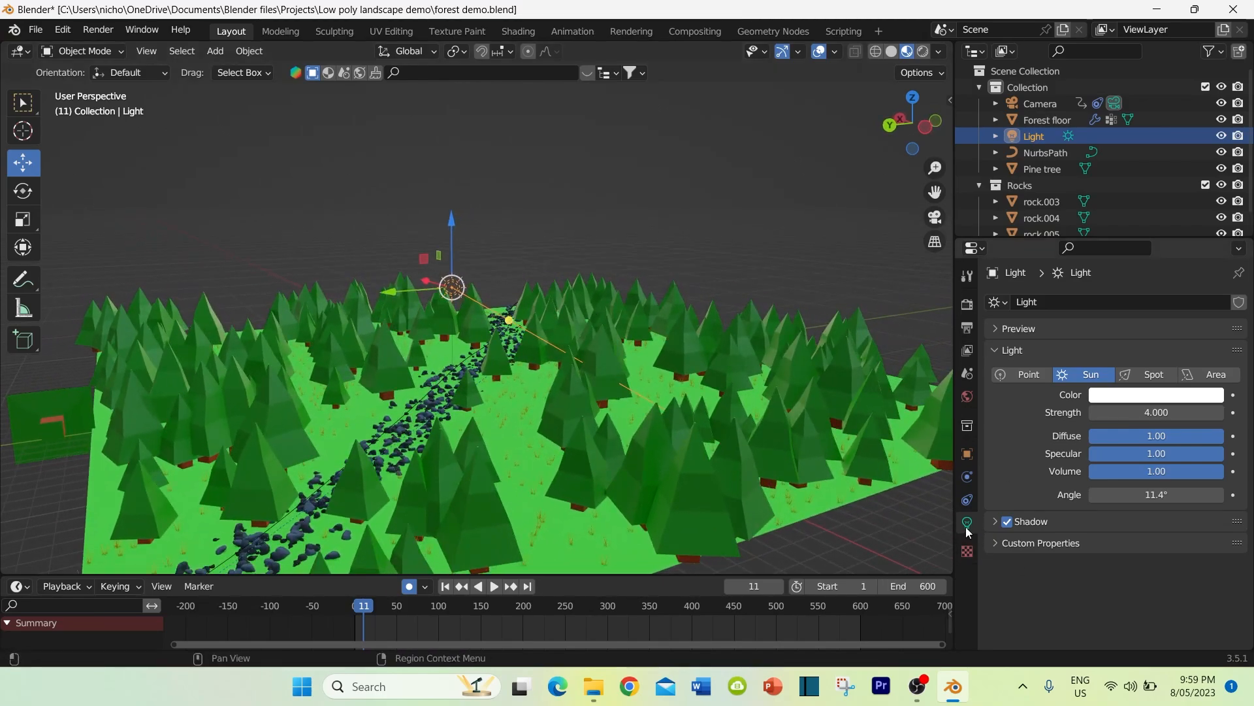
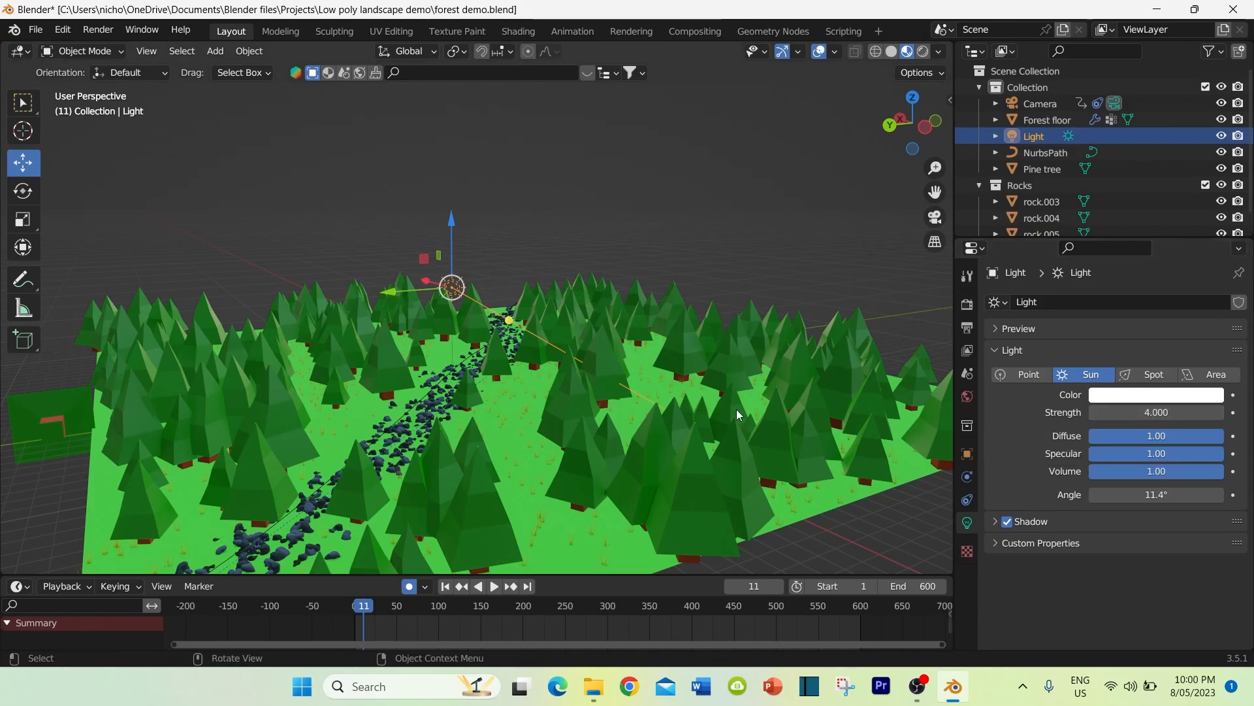
Step: Display the scene with rendered shading and inspect the sunlight and shadows on the trees and rock path
left_click(924, 52)
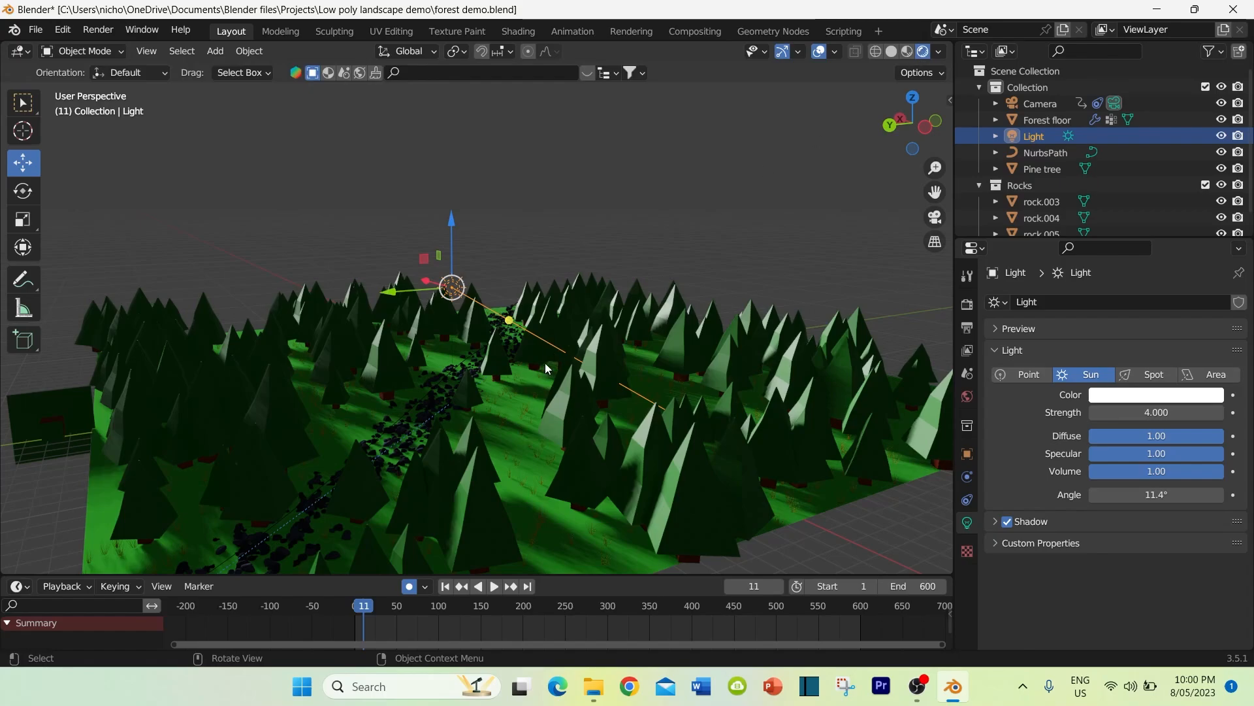
mouse_move(511, 401)
middle_mouse_down()
mouse_move(536, 401)
mouse_move(512, 414)
middle_mouse_up()
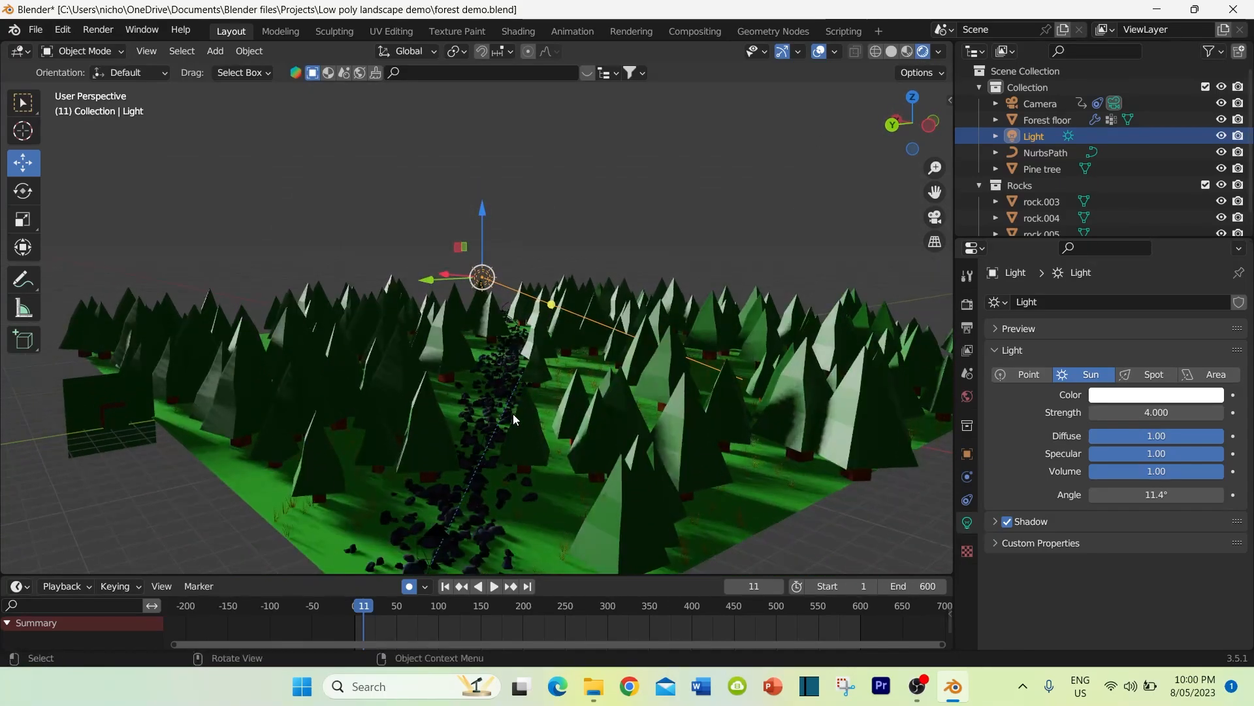
scroll(512, 414, "up", 2)
scroll(512, 414, "down", 3)
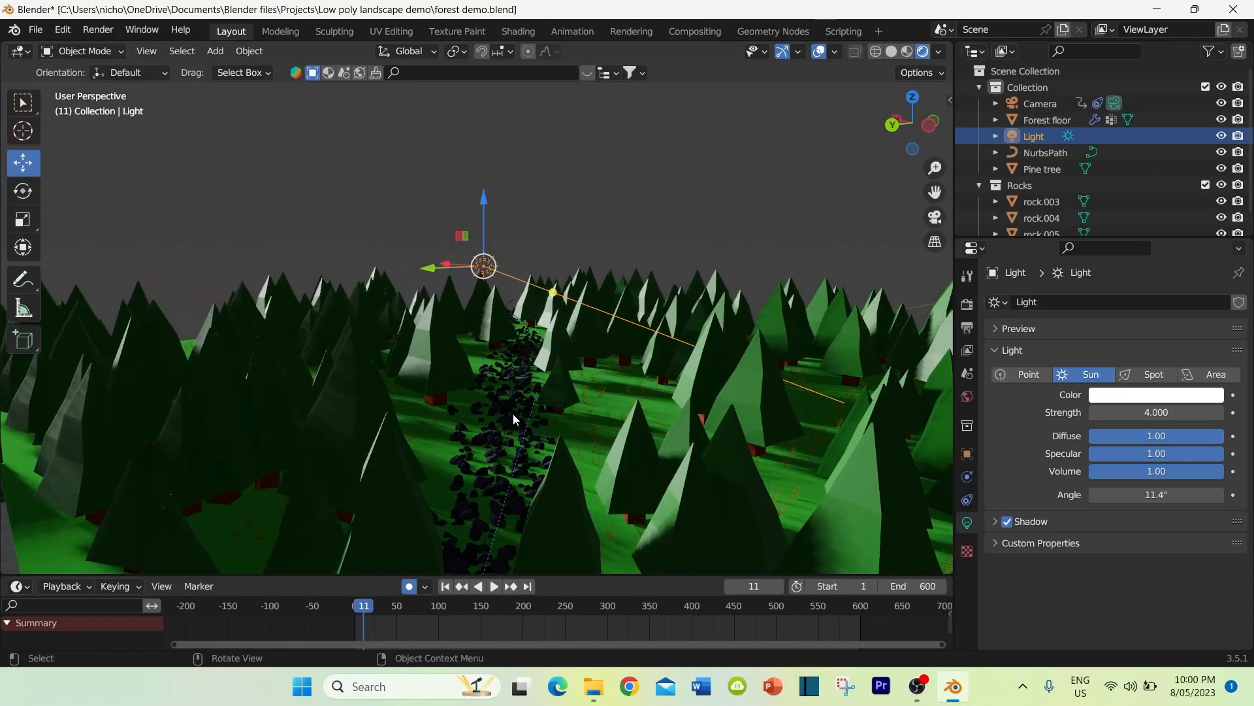
middle_click_drag(512, 414, 468, 398)
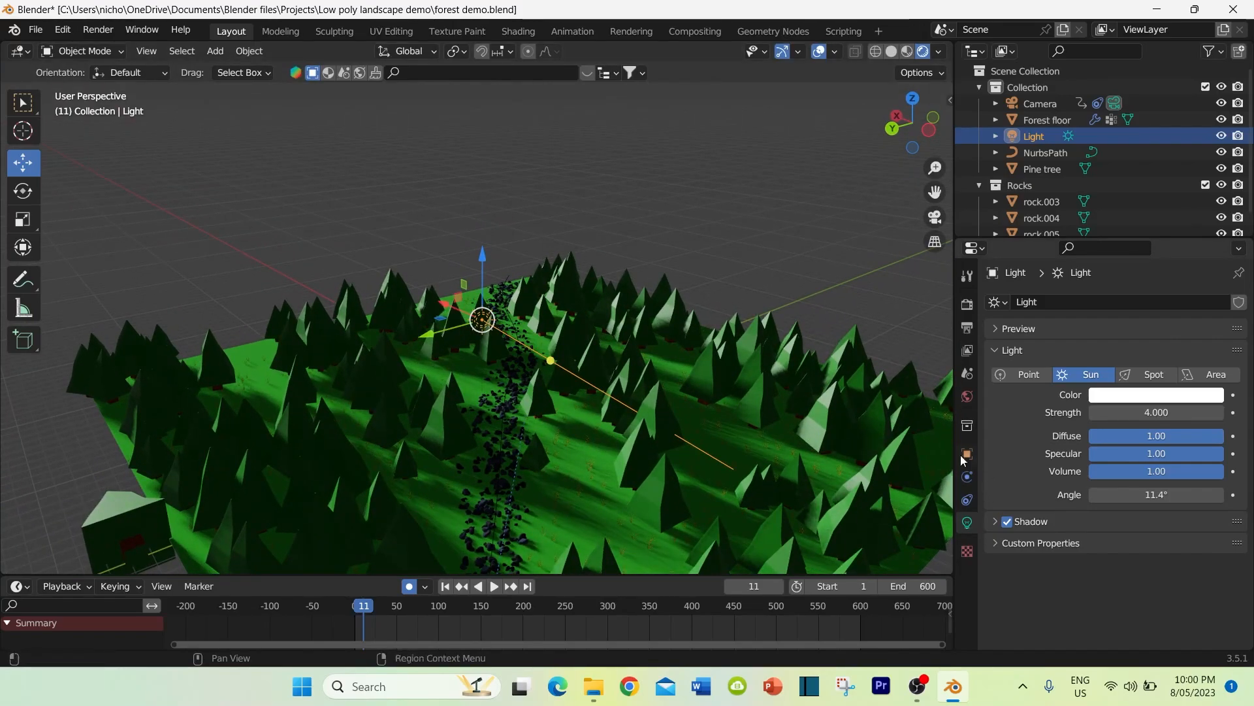
Step: Activate the Rotate tool for the sun light, show its object transform values and inspect the light's direction across the forest
left_click(21, 191)
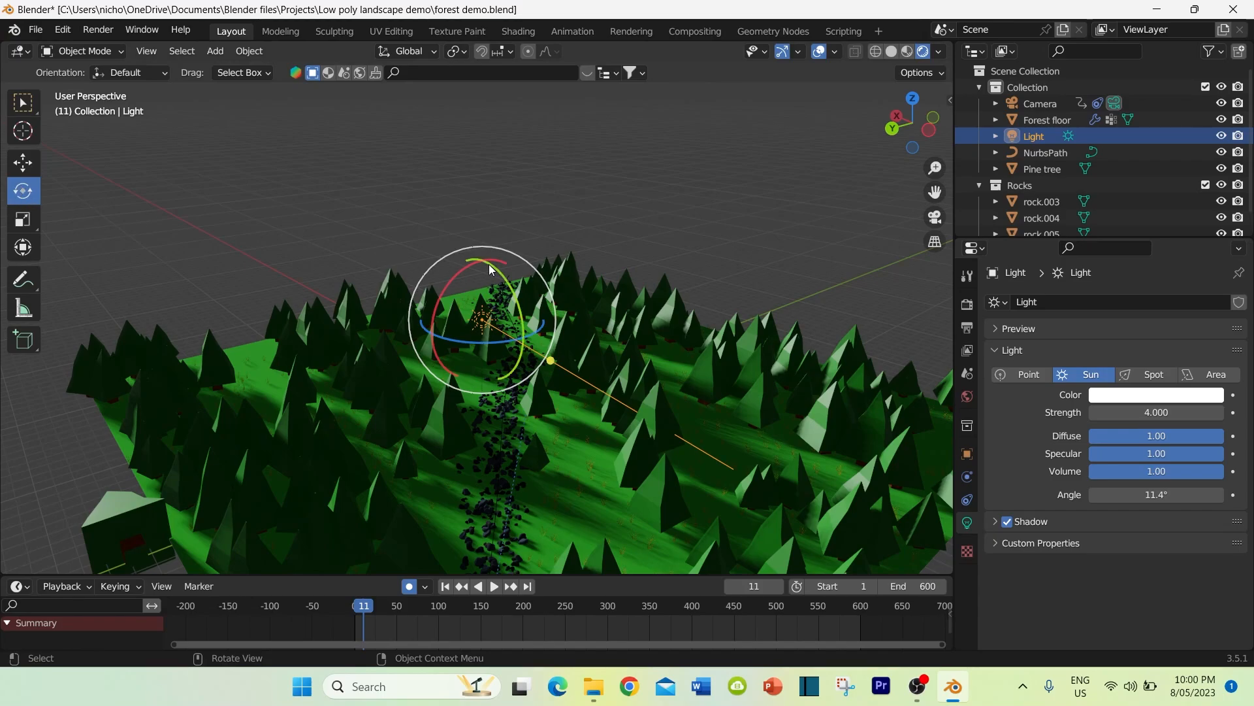
left_click(968, 454)
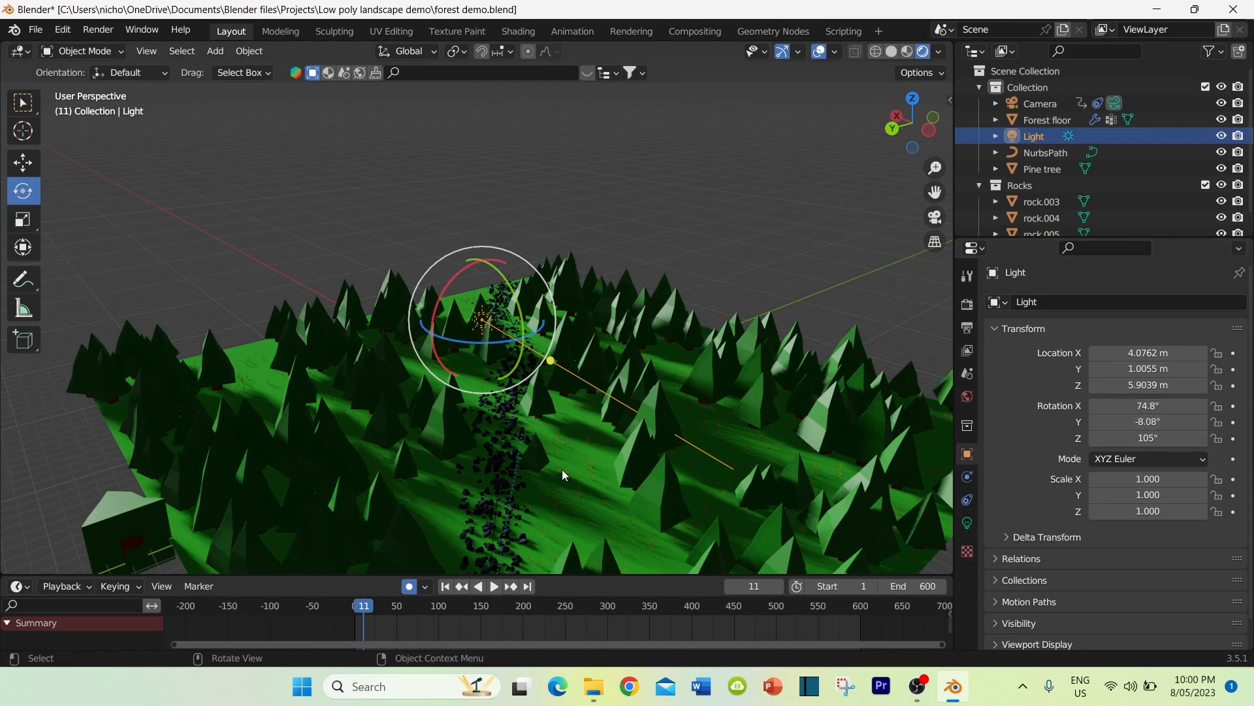
middle_click_drag(562, 469, 513, 402)
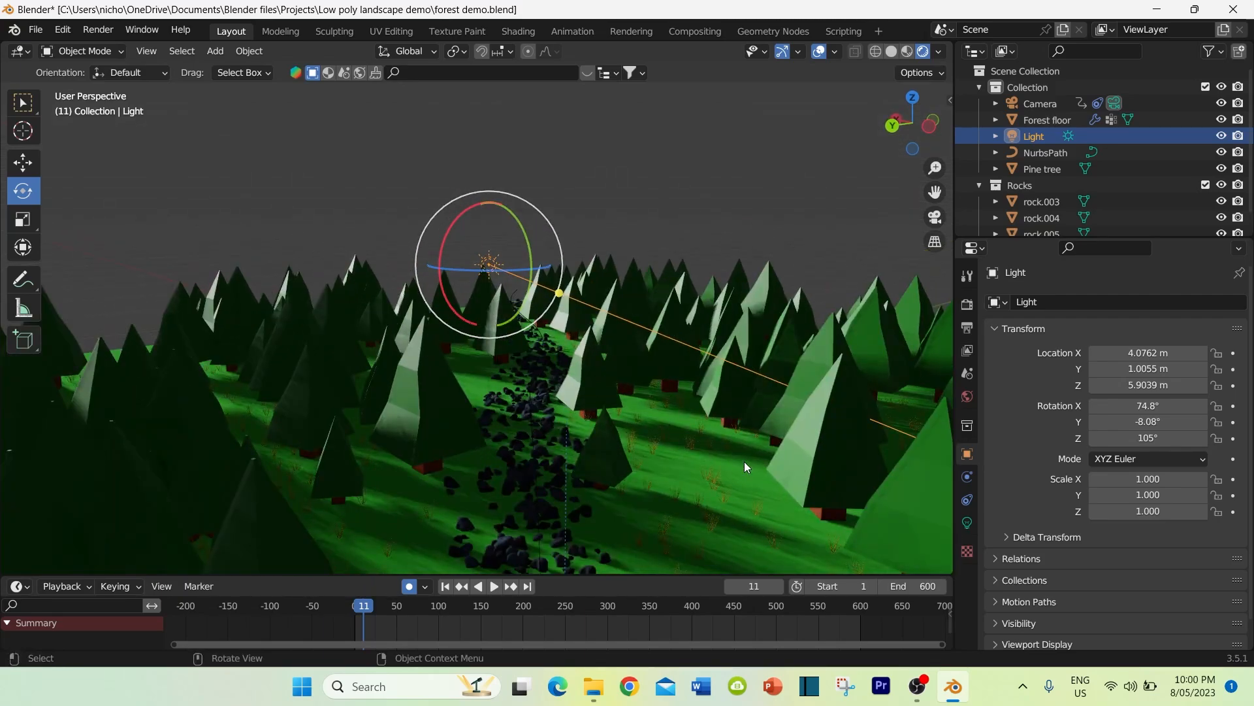
middle_click_drag(503, 490, 508, 494)
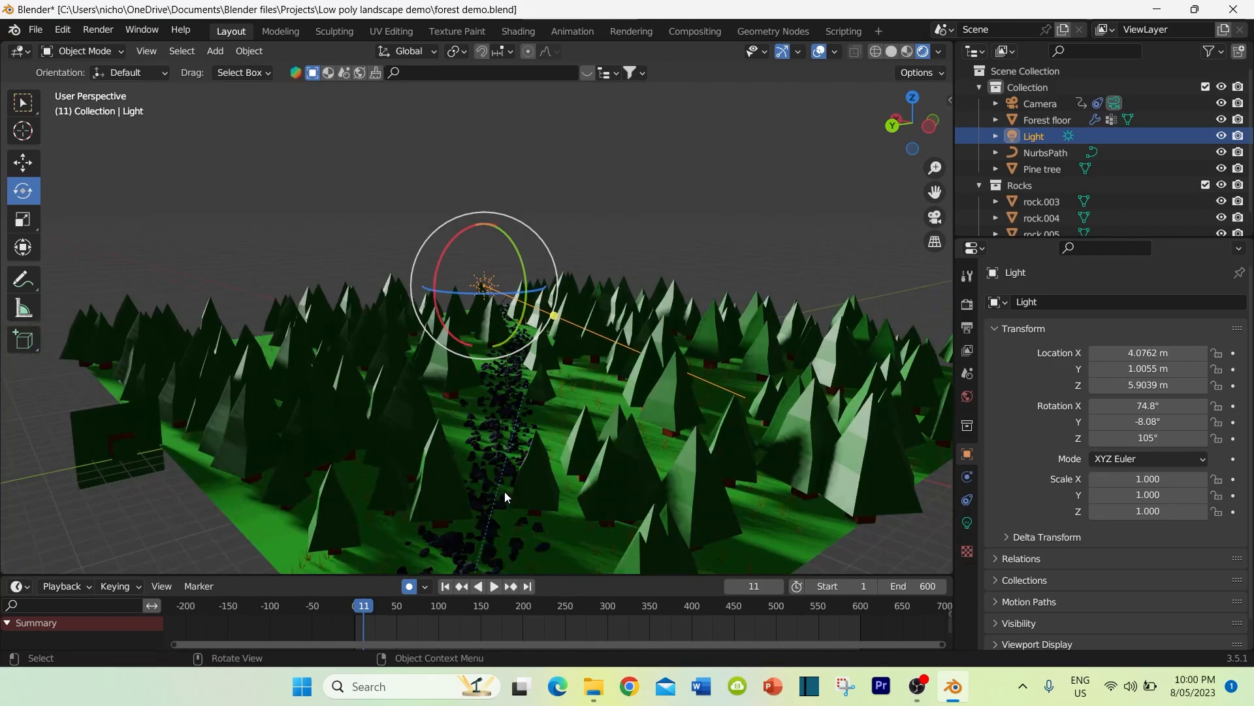
mouse_move(550, 441)
middle_mouse_down()
mouse_move(509, 460)
mouse_move(535, 481)
mouse_move(552, 446)
mouse_move(535, 446)
middle_mouse_up()
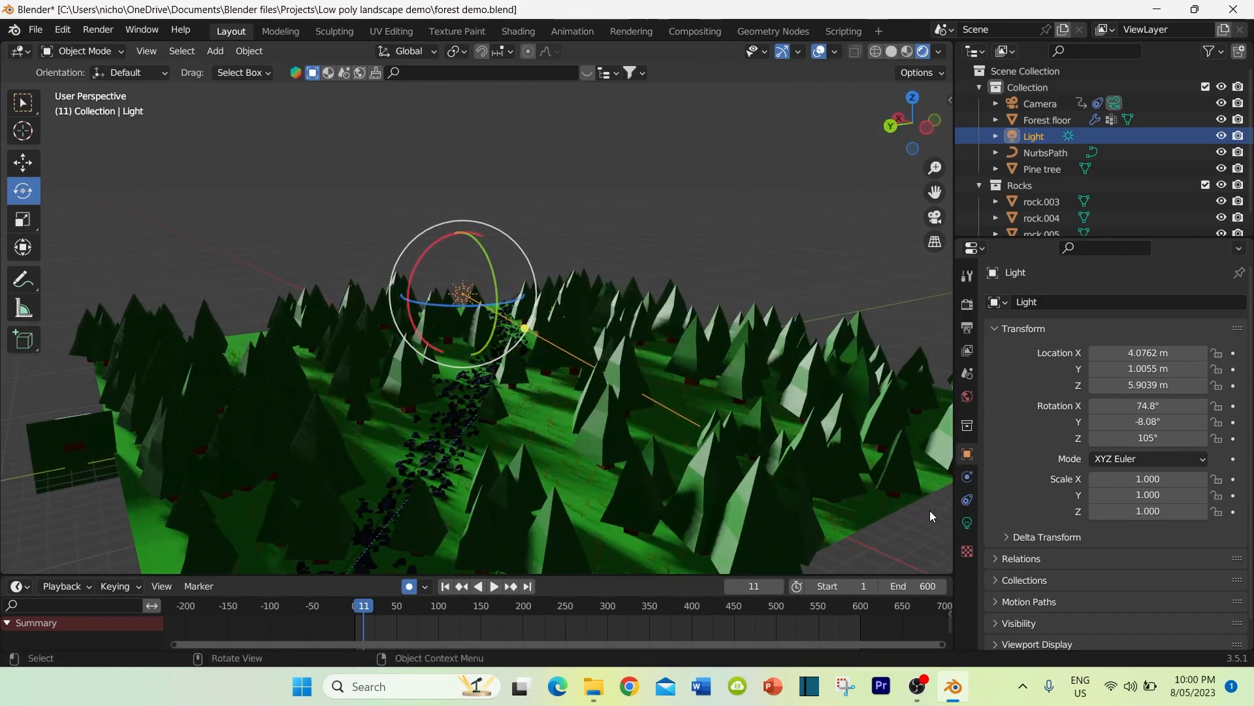
Step: Tint the sun light pale yellow with hue 0.140 and saturation 0.678, and inspect the lit trees
left_click(967, 522)
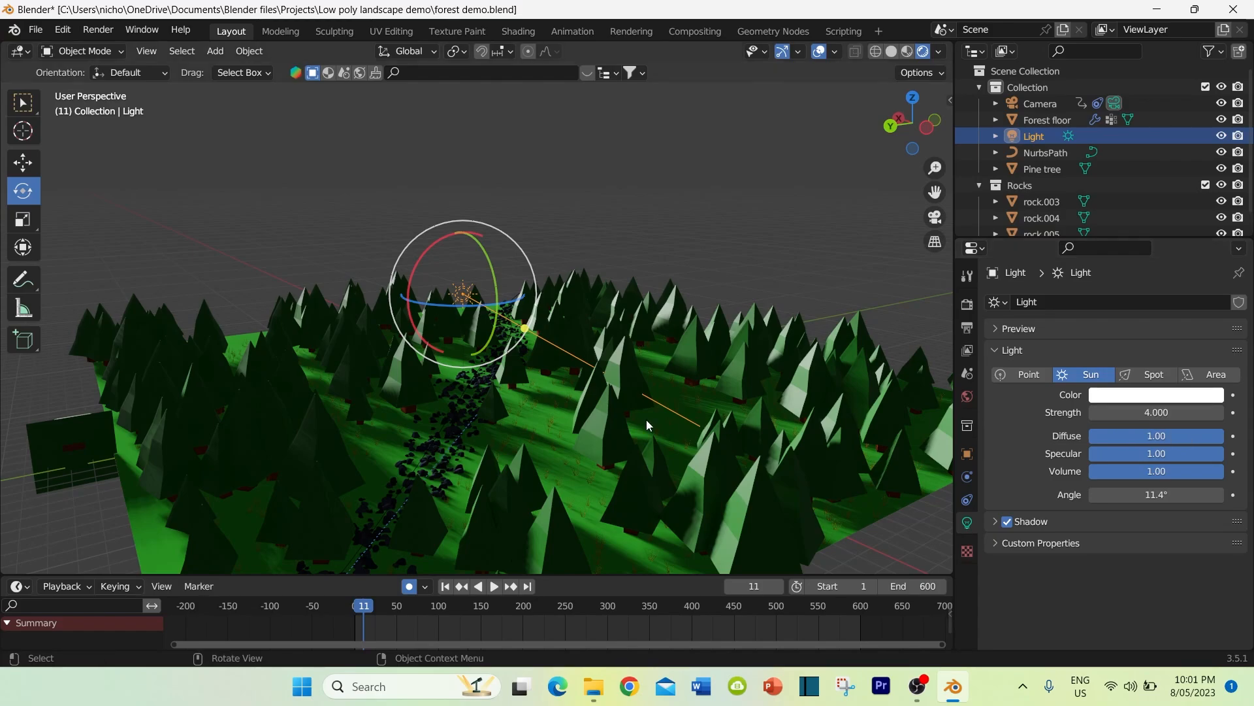
mouse_move(645, 420)
middle_mouse_down()
mouse_move(672, 417)
mouse_move(647, 411)
middle_mouse_up()
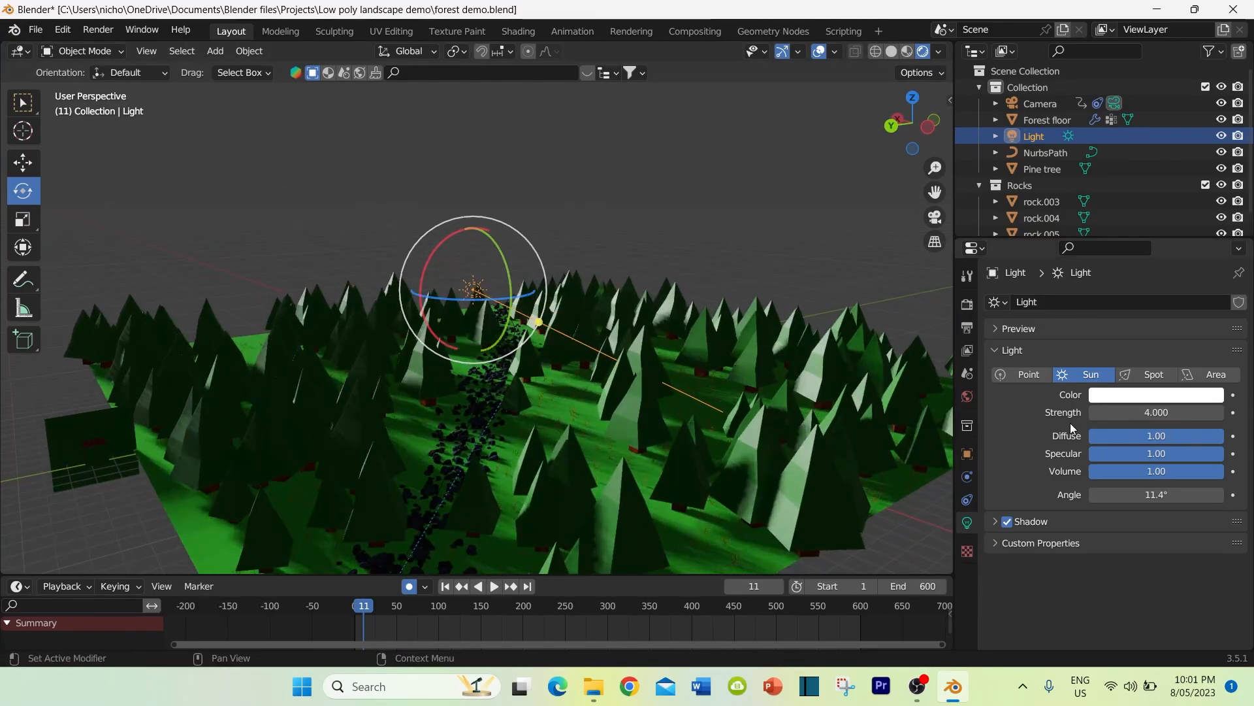
left_click(1153, 398)
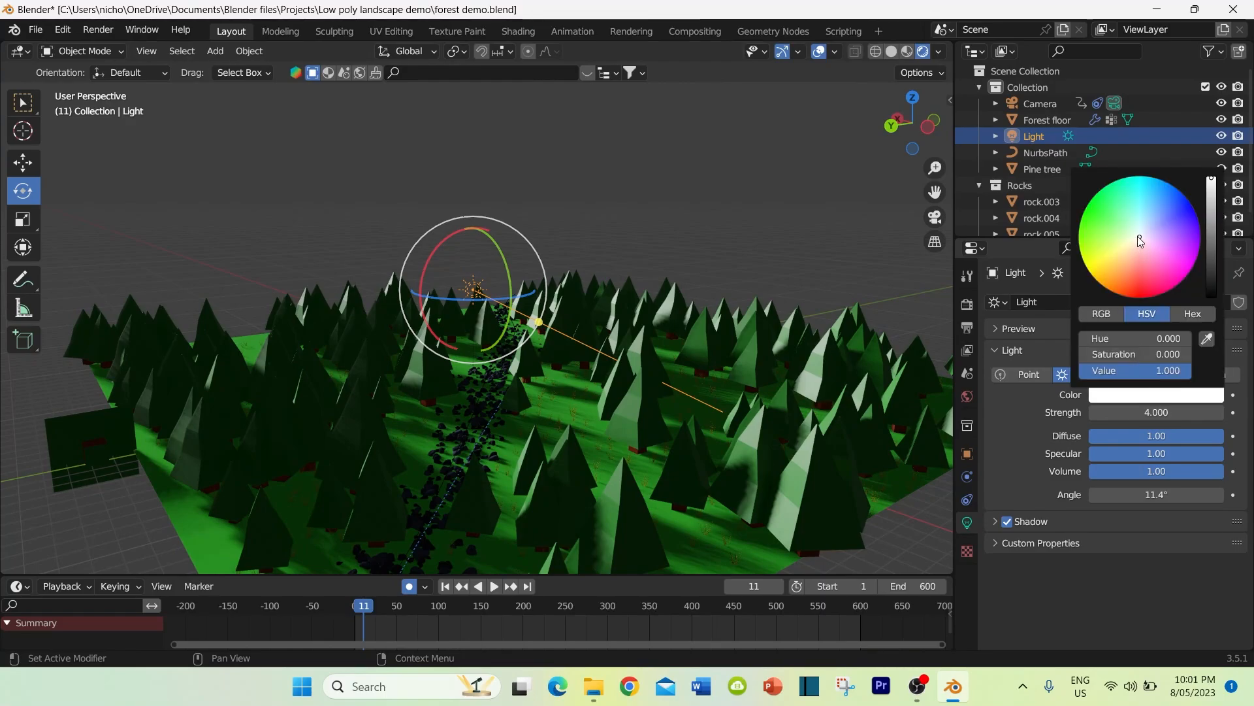
left_click_drag(1139, 237, 1120, 251)
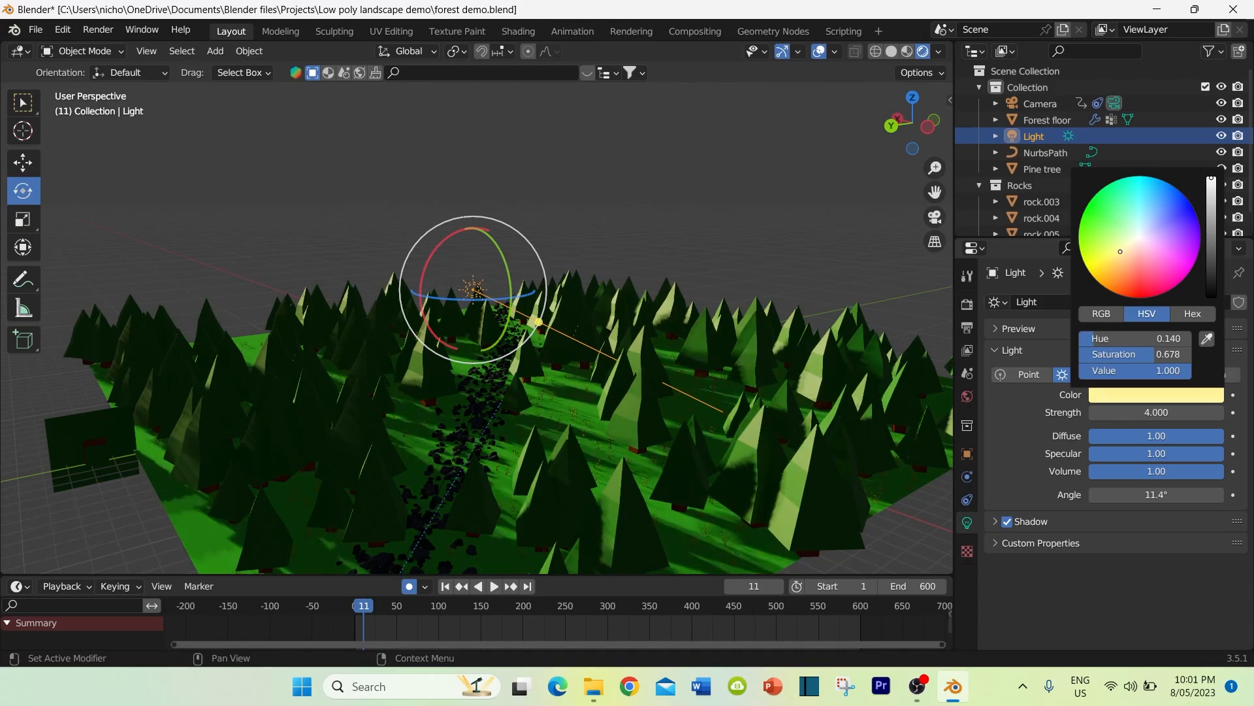
mouse_move(555, 454)
middle_mouse_down()
mouse_move(571, 435)
mouse_move(552, 431)
mouse_move(560, 442)
middle_mouse_up()
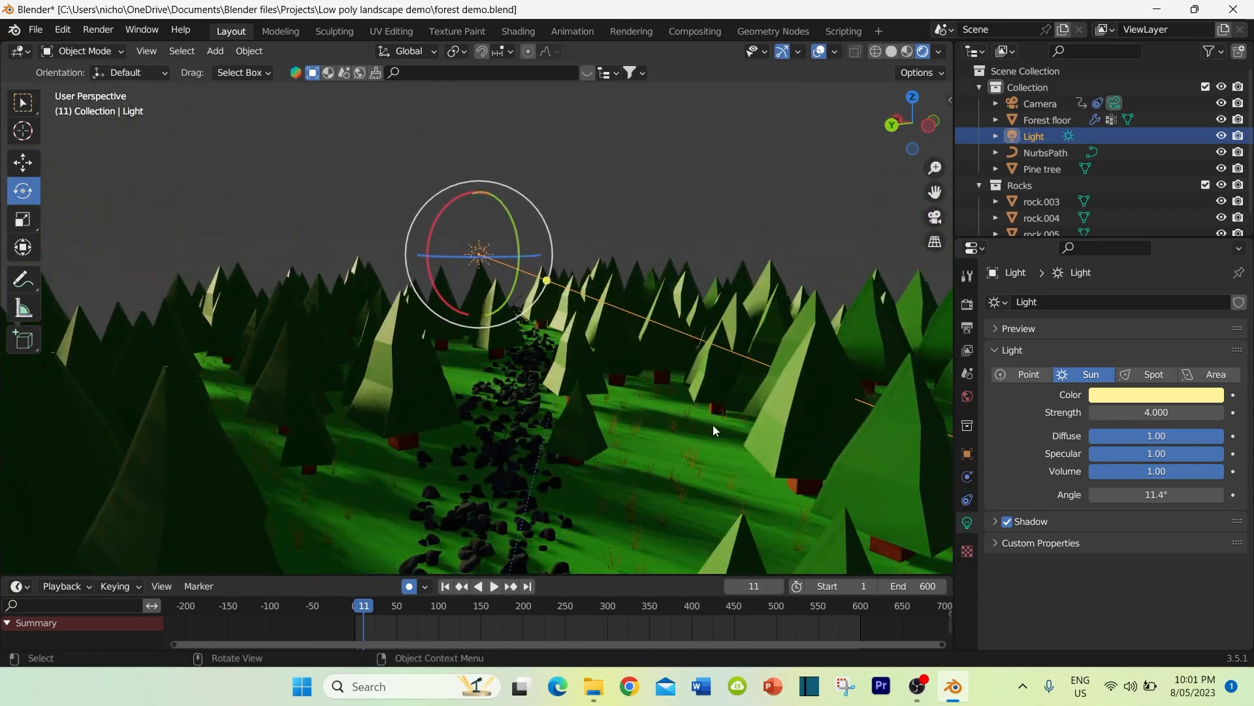
mouse_move(628, 409)
middle_mouse_down()
mouse_move(590, 405)
mouse_move(617, 400)
middle_mouse_up()
Step: Try a blue colour for the sun light with hue 0.663 and saturation 0.945
left_click(1137, 400)
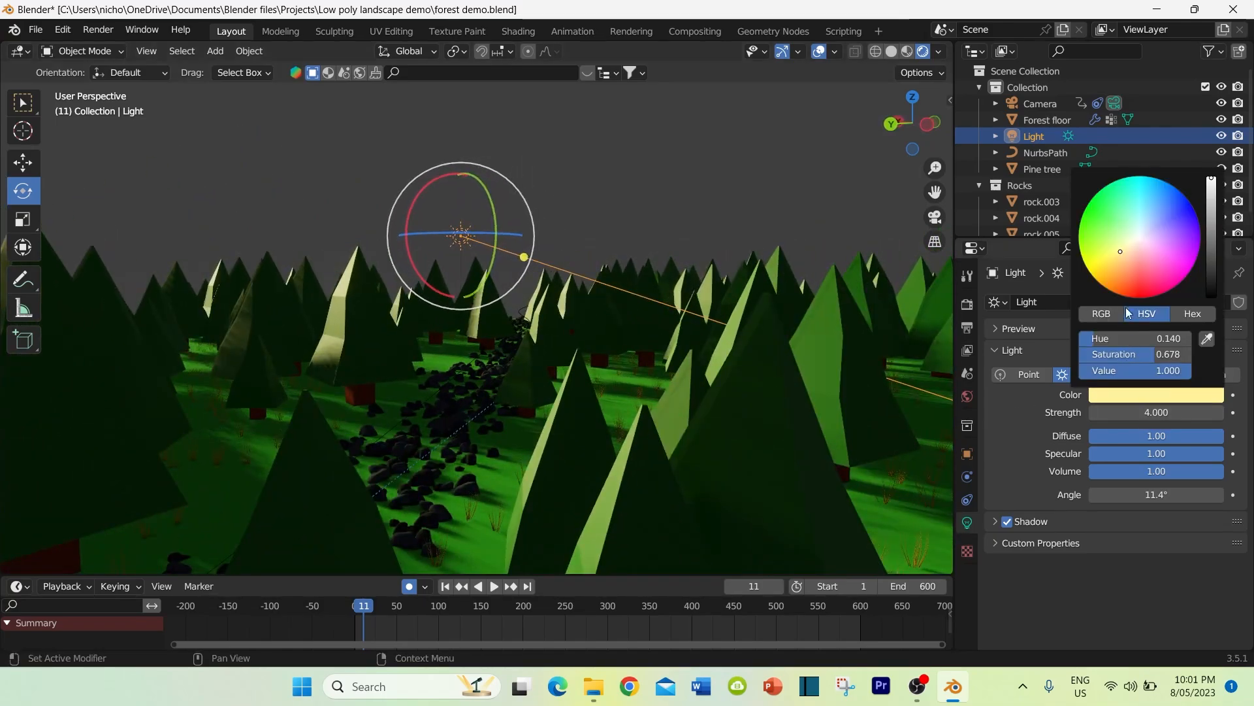
mouse_move(1122, 259)
left_mouse_down()
mouse_move(1097, 266)
mouse_move(1102, 245)
mouse_move(1186, 251)
mouse_move(1151, 236)
mouse_move(1167, 221)
mouse_move(1182, 228)
left_mouse_up()
mouse_move(1180, 280)
left_mouse_down()
mouse_move(1098, 222)
mouse_move(1140, 232)
mouse_move(1177, 211)
left_mouse_up()
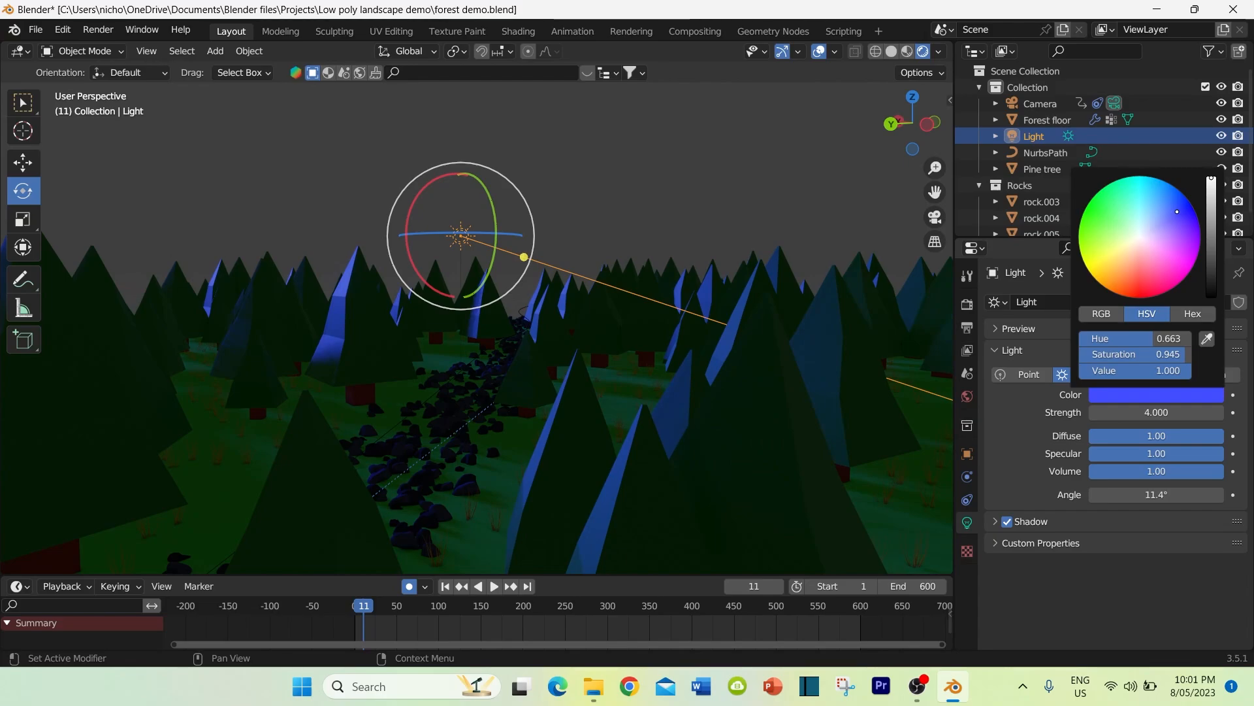
Step: Change the sun light's colour to a light yellow and save the file
mouse_move(1178, 211)
left_mouse_down()
mouse_move(1095, 263)
mouse_move(1113, 252)
left_mouse_up()
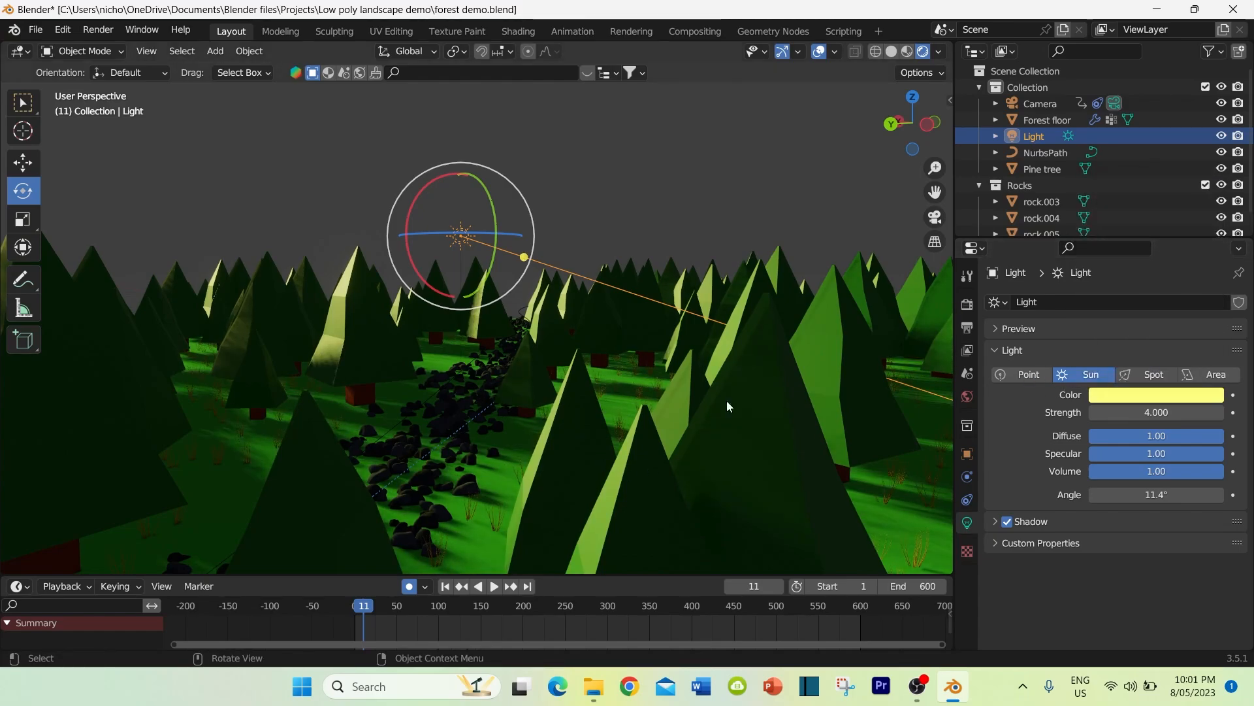
middle_click_drag(533, 450, 512, 477)
key("ctrl+s")
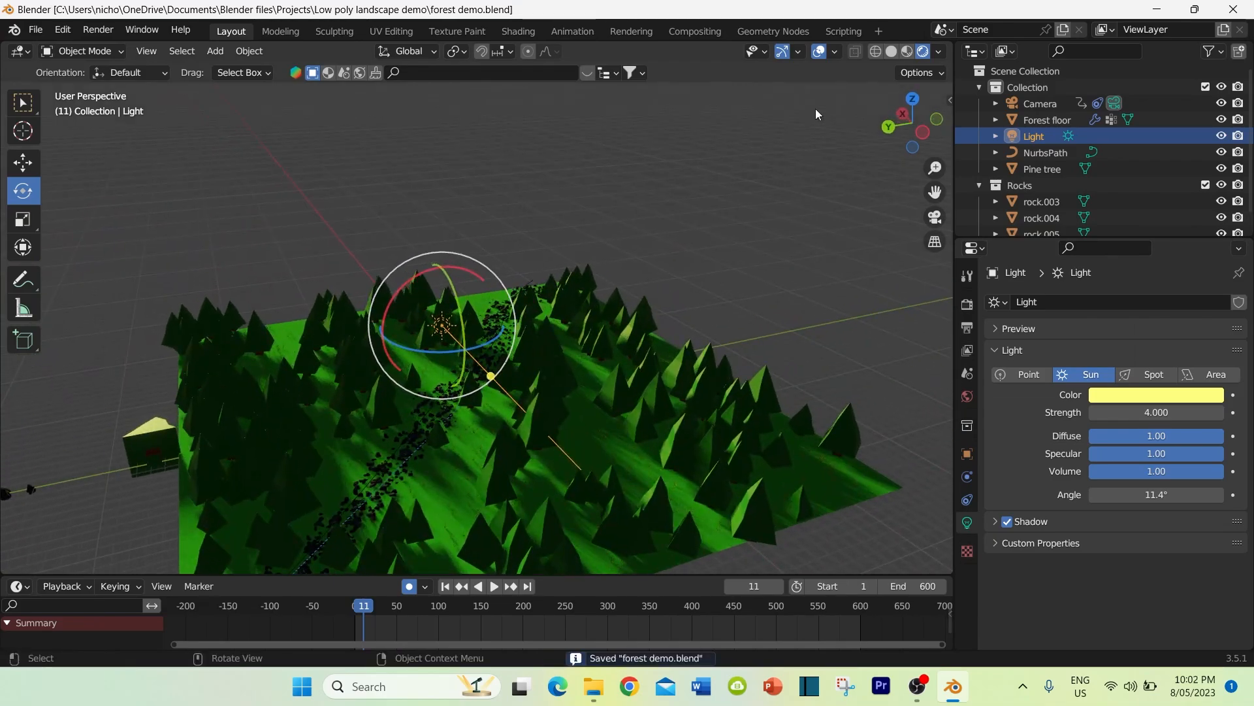
Step: Return the viewport to material preview shading and play the animation from frame 11 to about frame 133
left_click(907, 55)
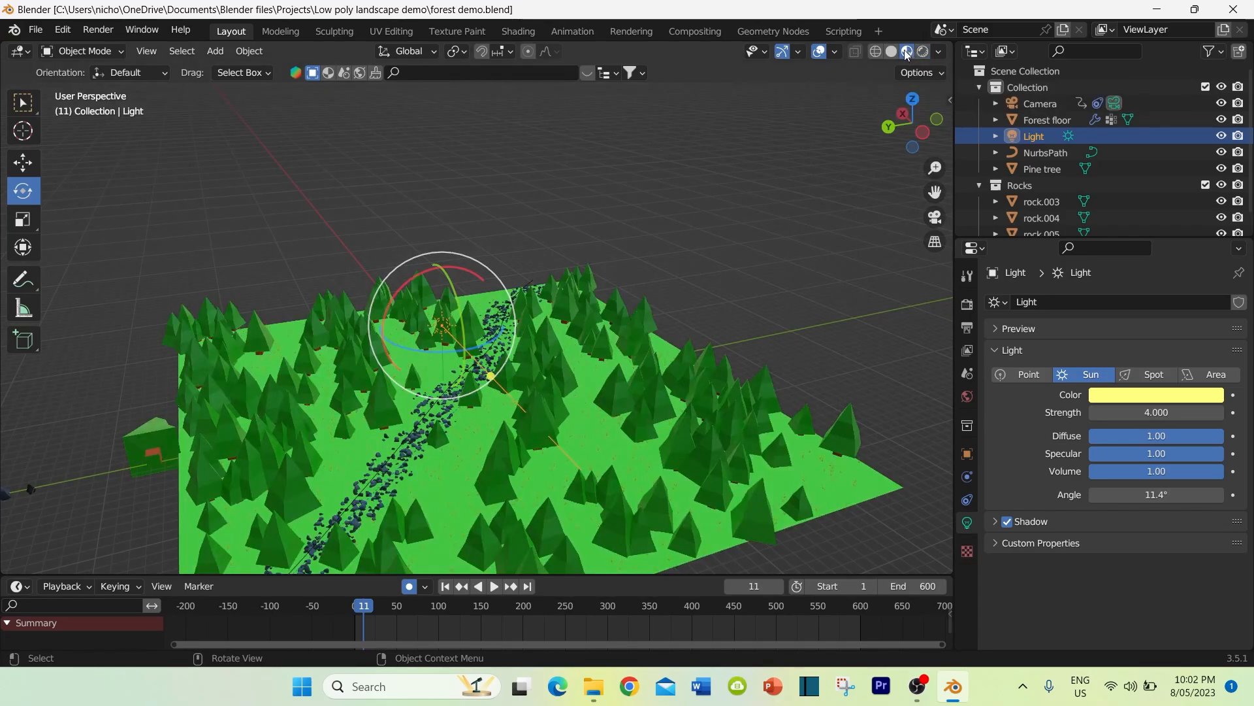
middle_click_drag(573, 341, 479, 413)
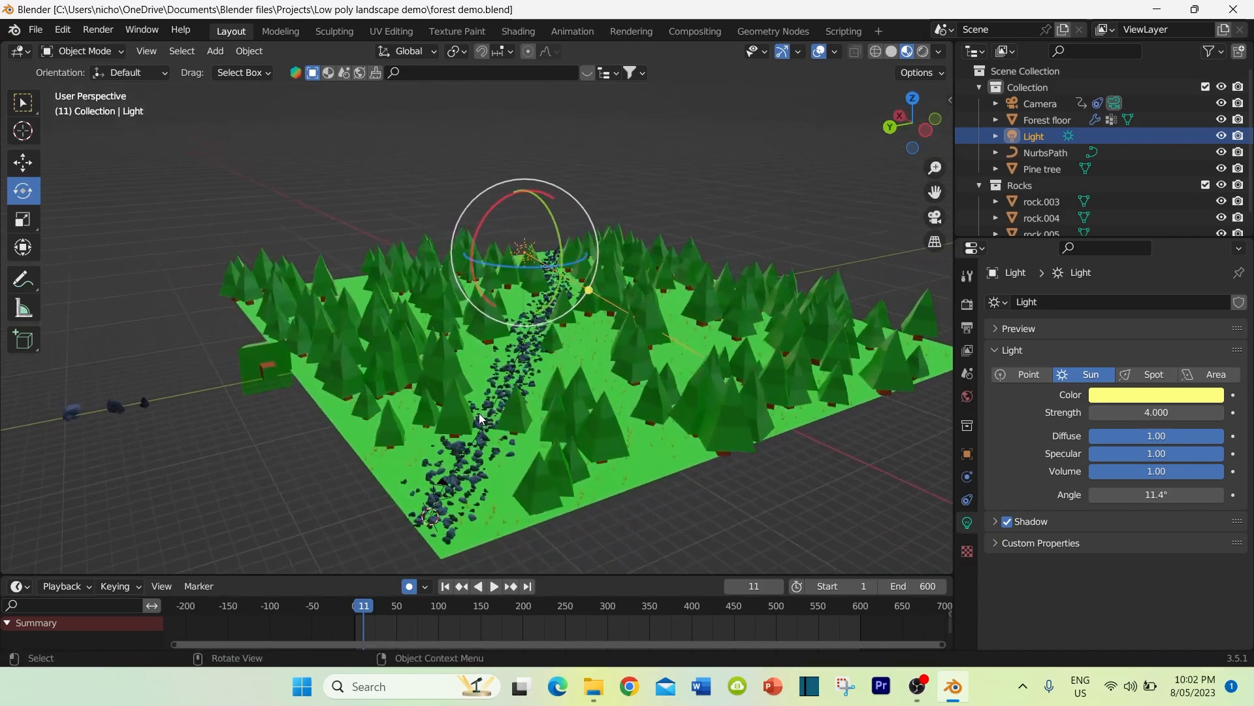
left_click(494, 586)
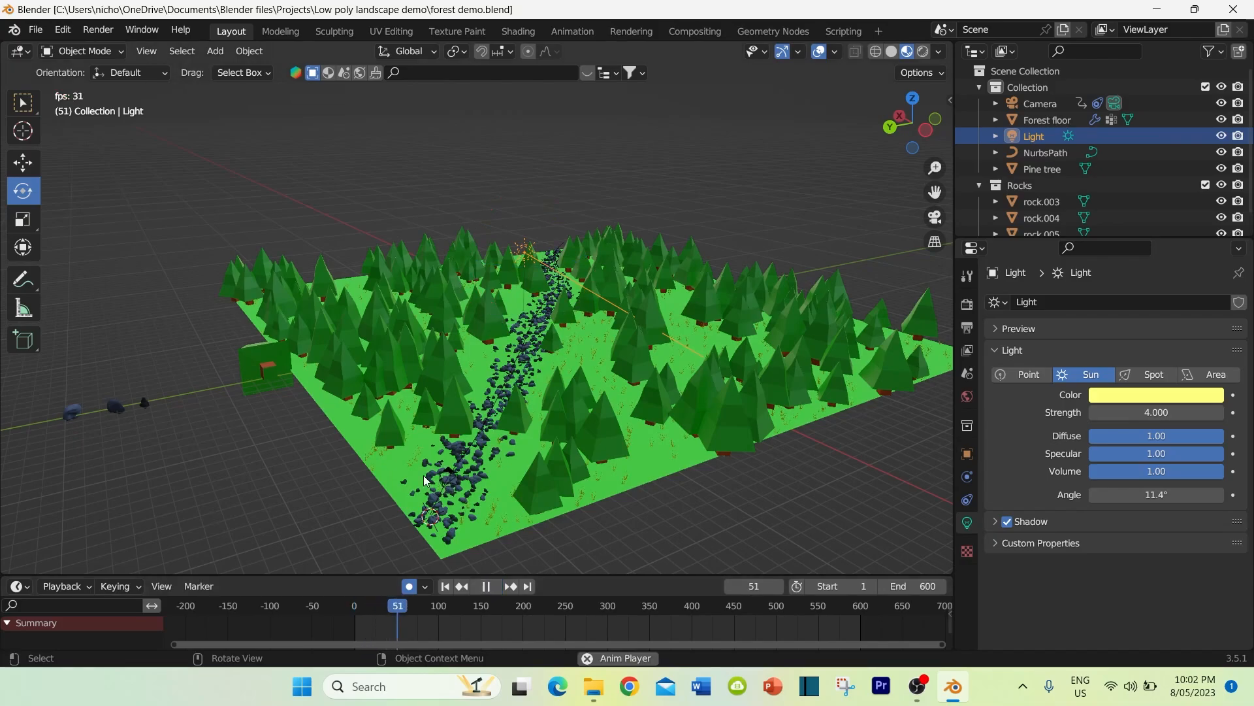
left_click(486, 586)
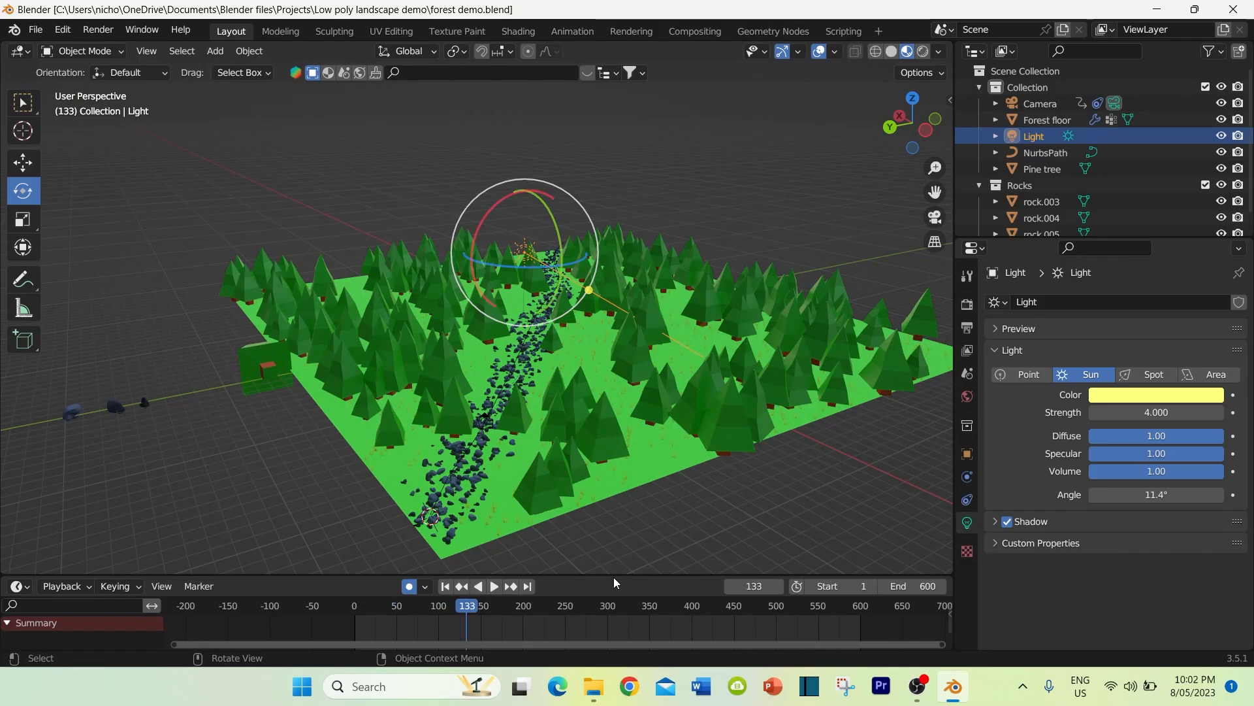
Step: Enlarge the timeline area and shift its view so the full 600-frame range fits comfortably
left_click_drag(614, 576, 614, 481)
middle_click_drag(622, 561, 573, 565)
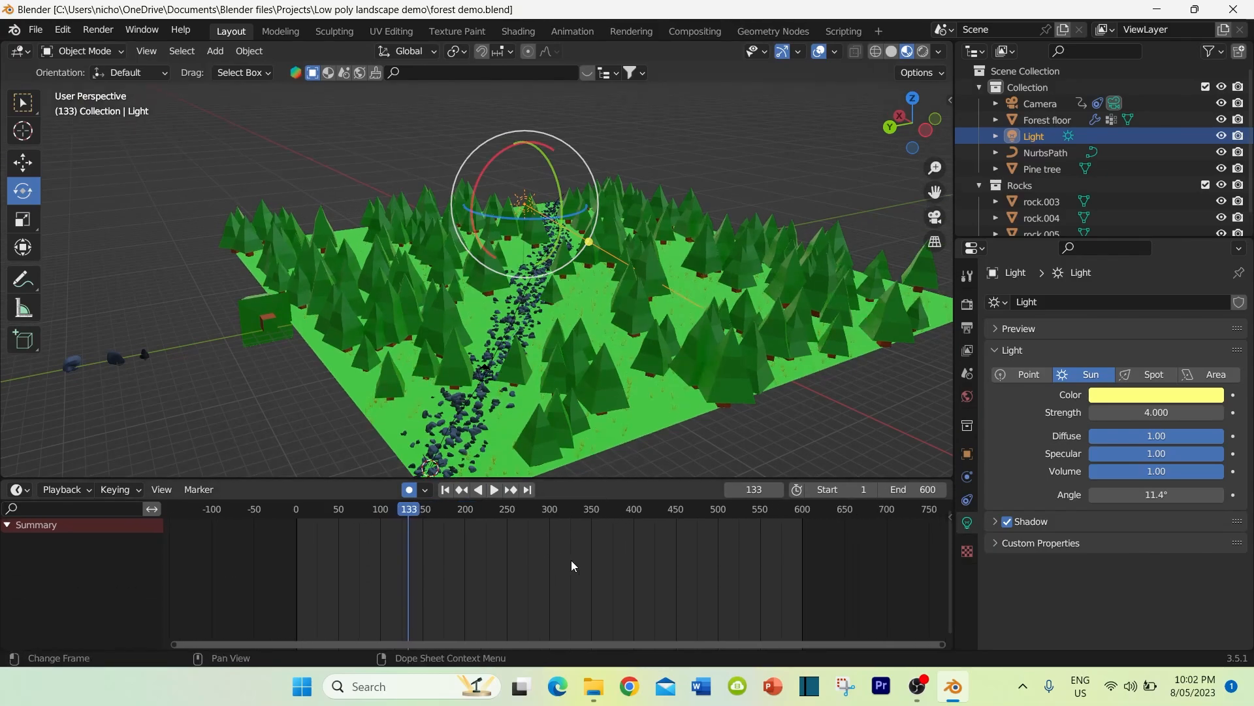
Step: Review the scene's output frame rate and frame range, and play the animation to about frame 399 before returning to frame 8
left_click_drag(803, 516, 481, 519)
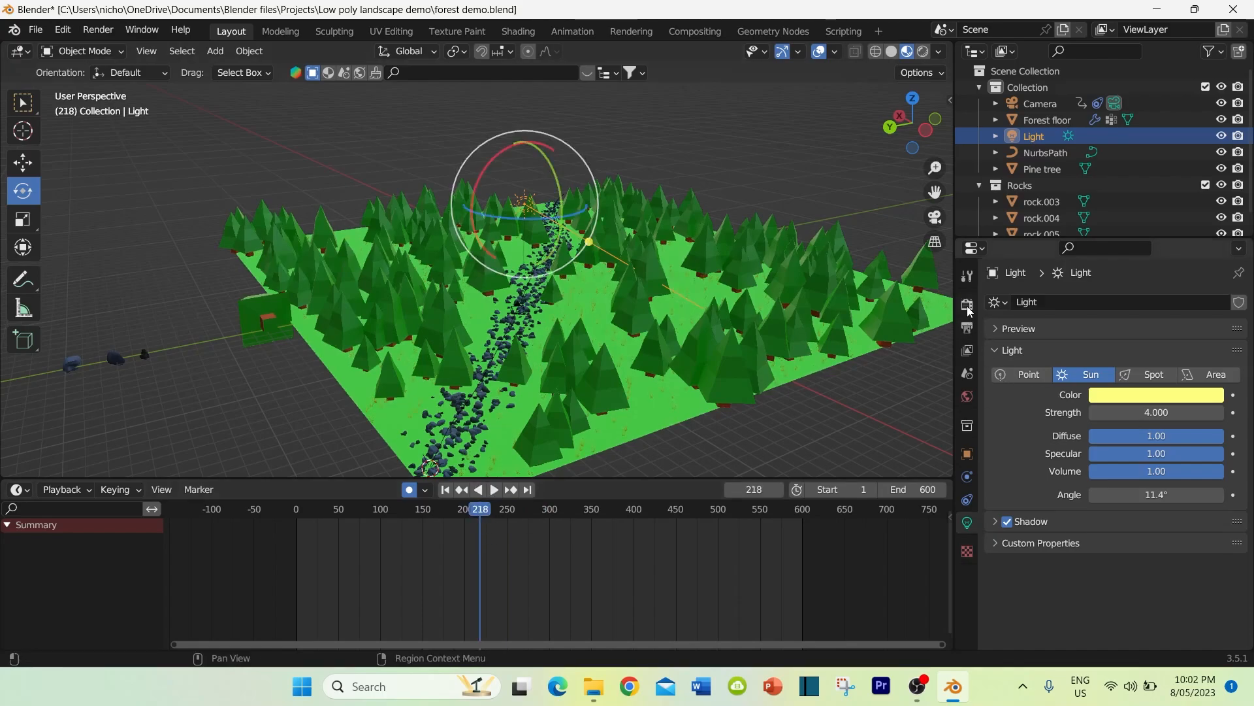
left_click(968, 329)
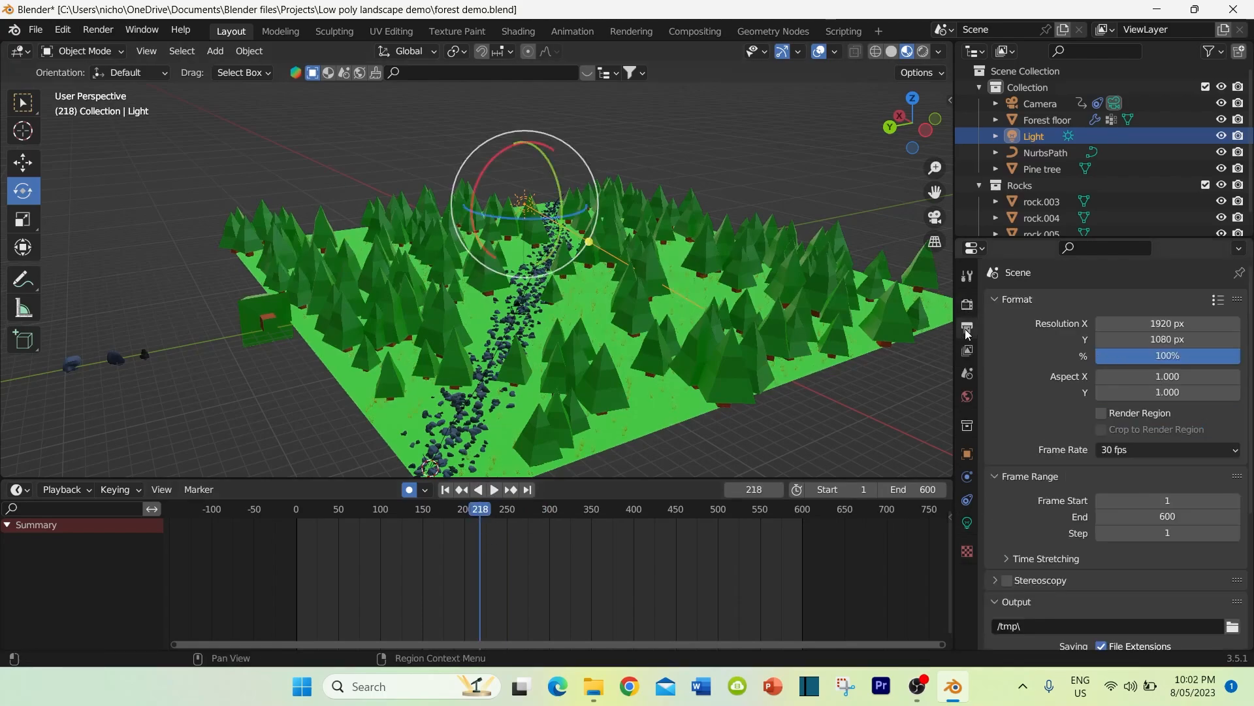
left_click(1143, 451)
left_click(1143, 451)
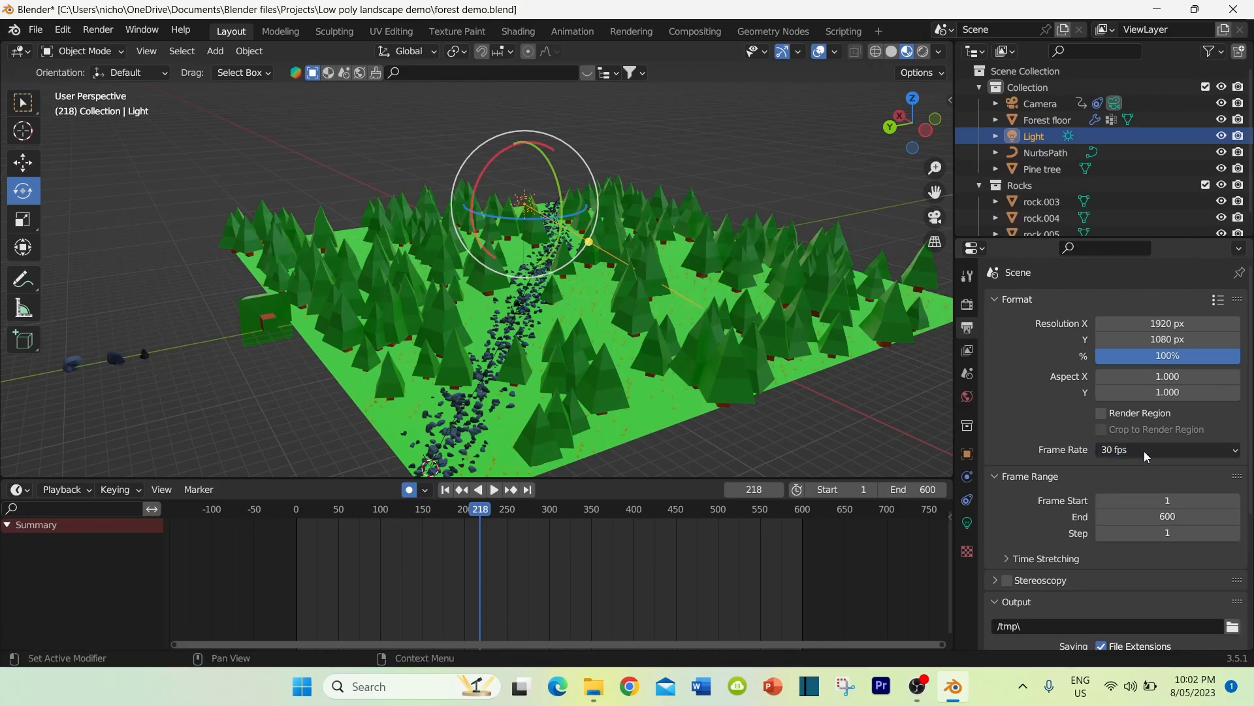
left_click_drag(482, 512, 502, 537)
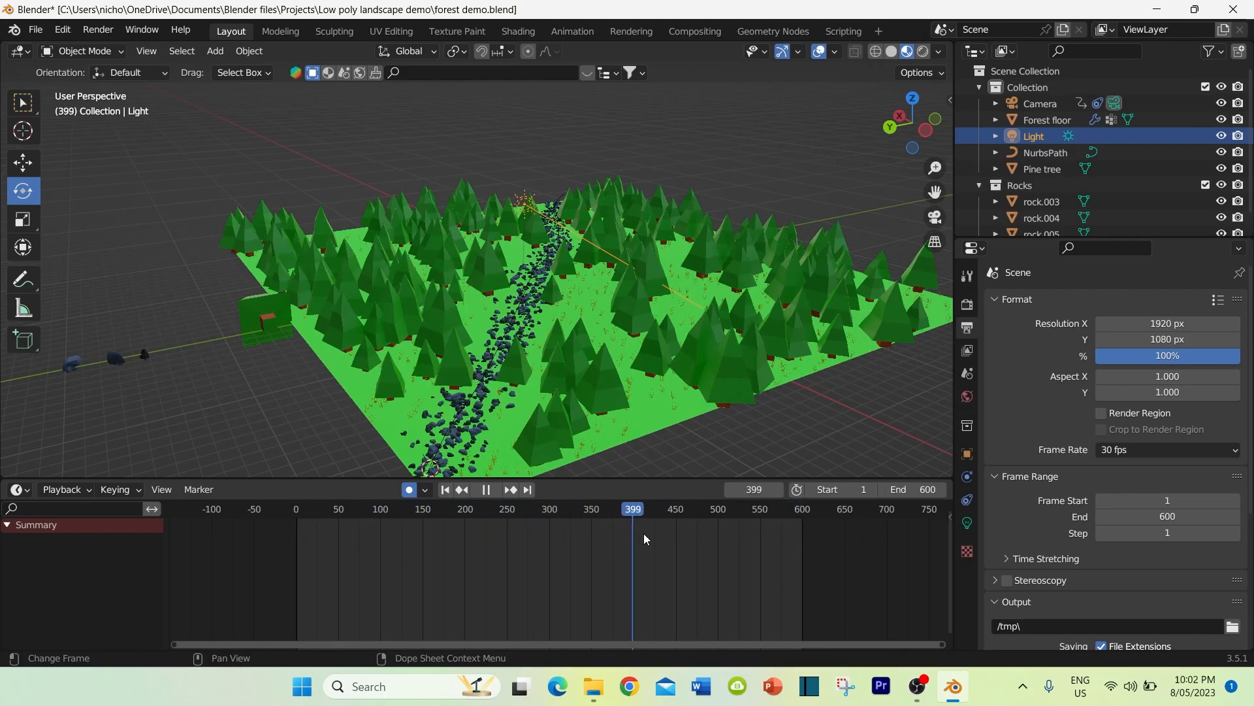
left_click_drag(644, 533, 303, 570)
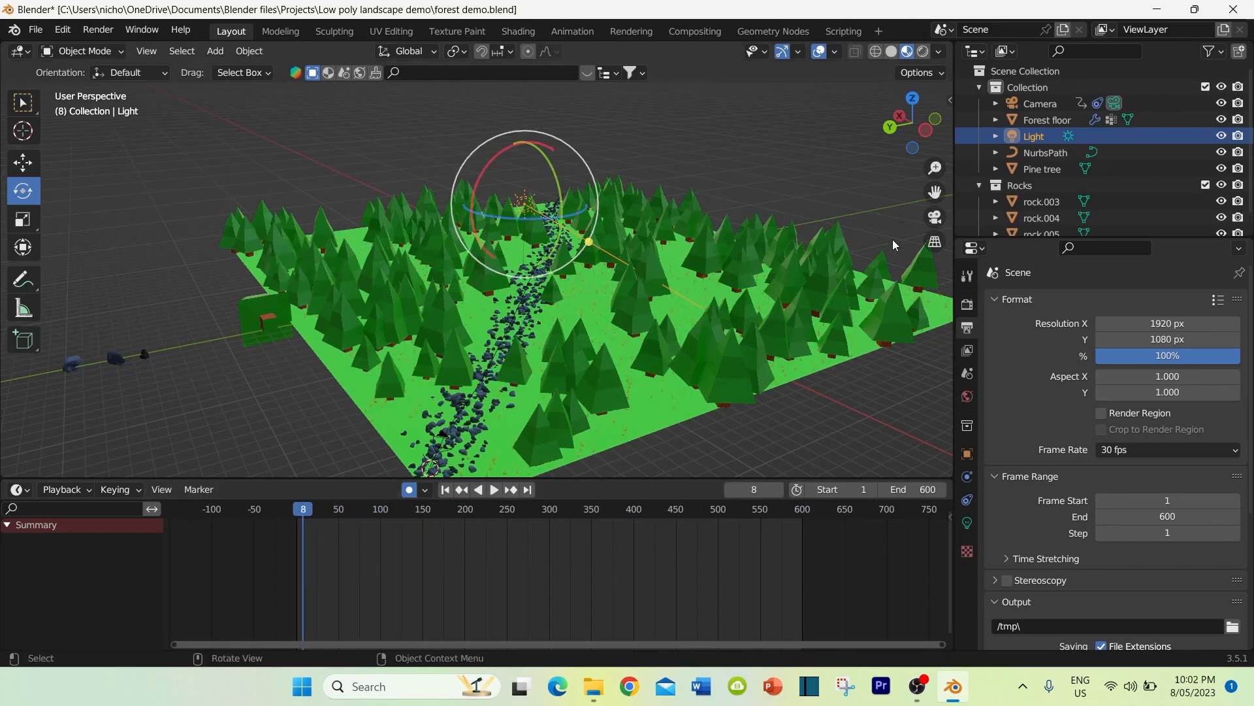
Step: Select the NURBS path running along the rocks and set the current frame to 7
left_click(463, 416)
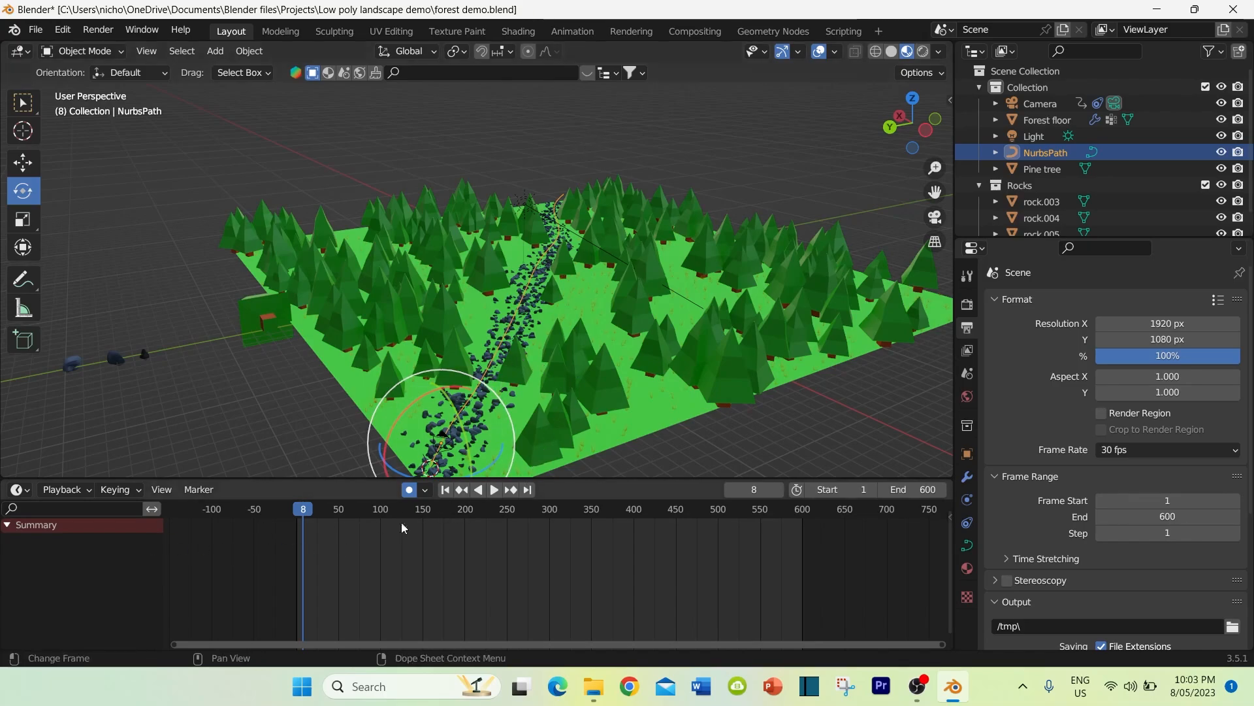
left_click_drag(306, 512, 303, 515)
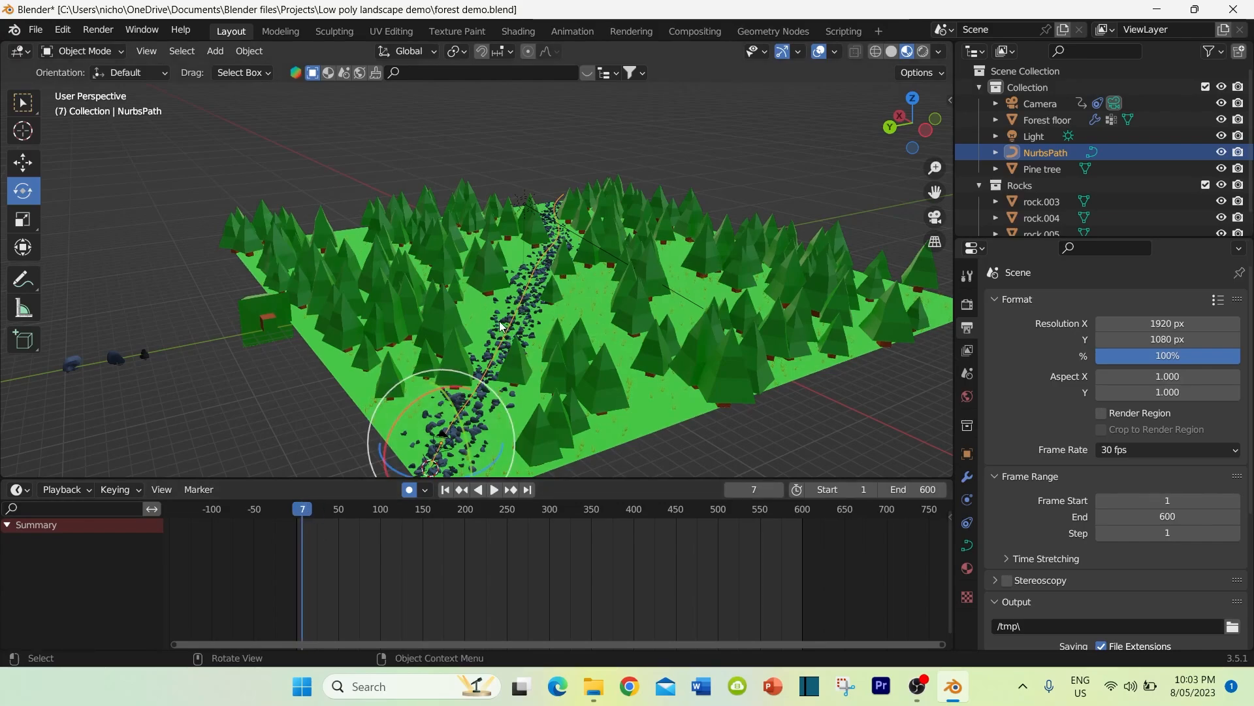
key("i")
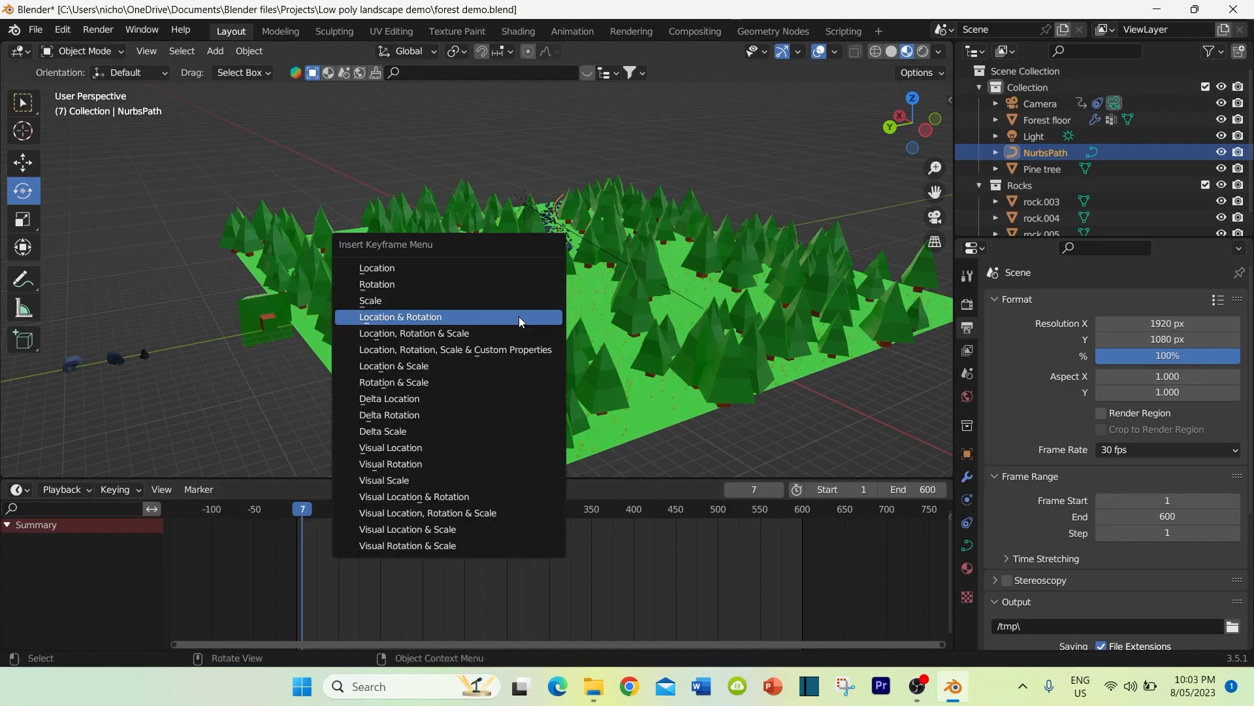
left_click(397, 318)
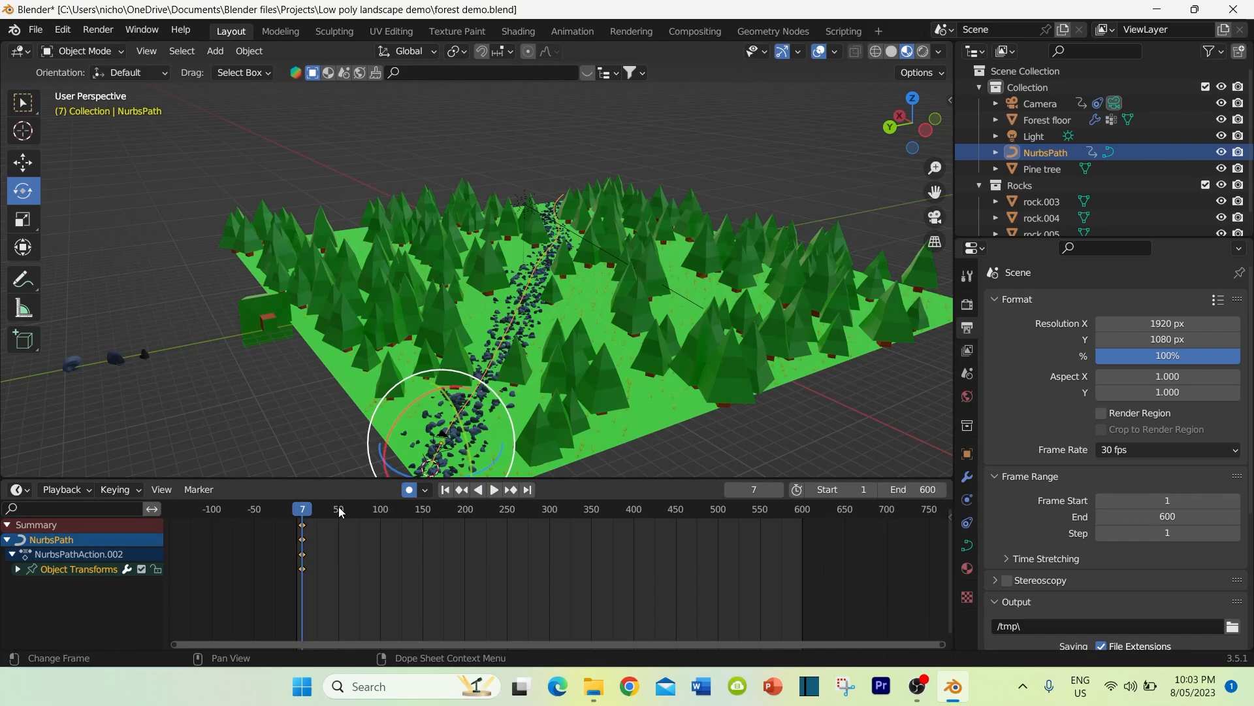
key("ctrl+z")
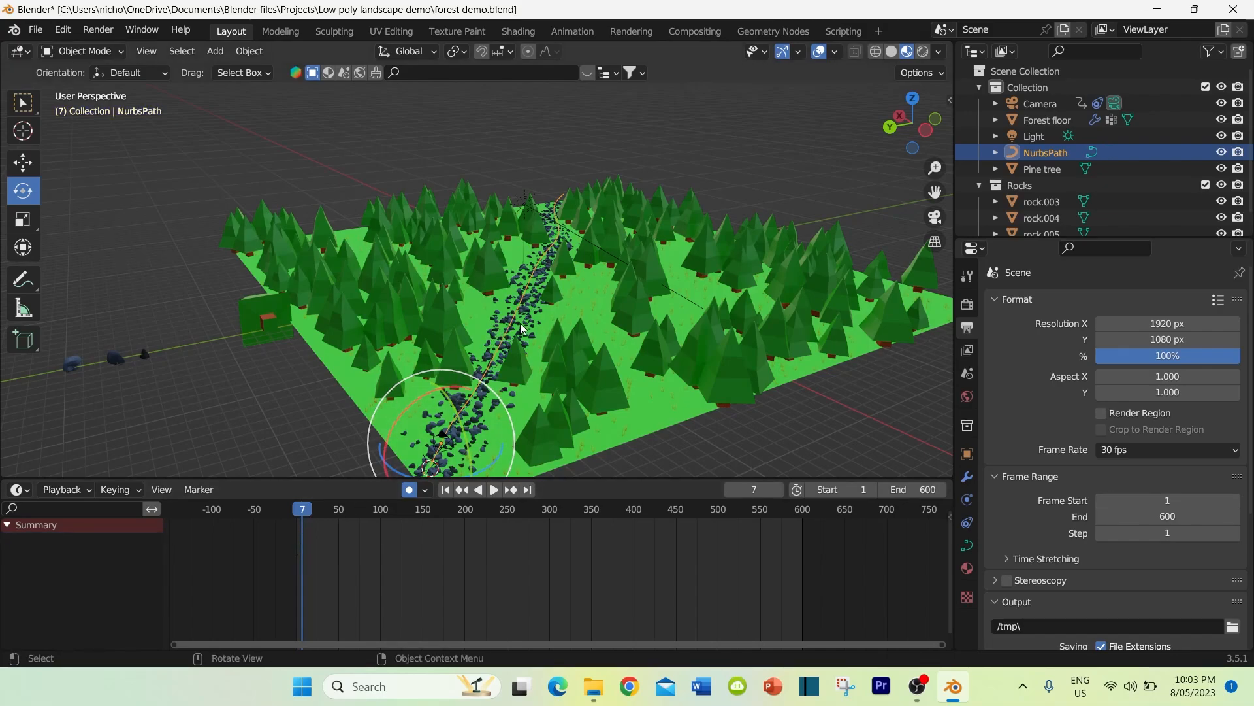
Step: Insert a Location keyframe on the NURBS path at frame 7 and change the timeline area to the Graph Editor
key("i")
left_click(406, 274)
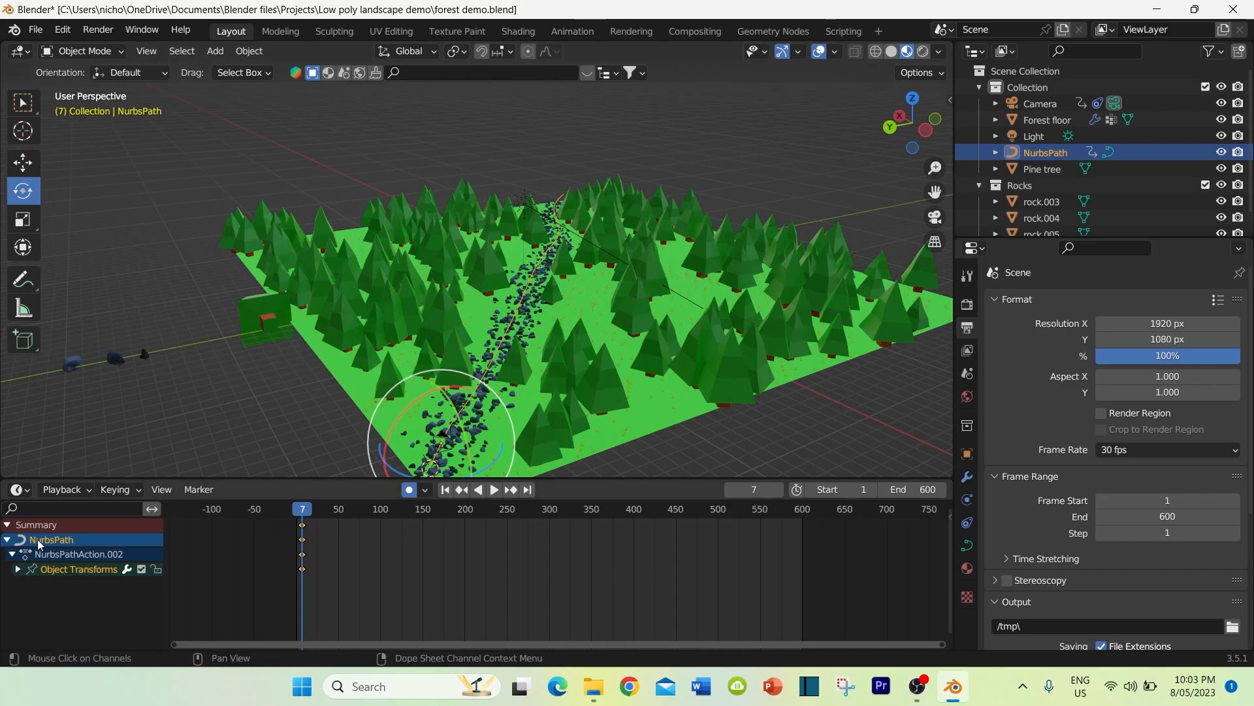
left_click(19, 490)
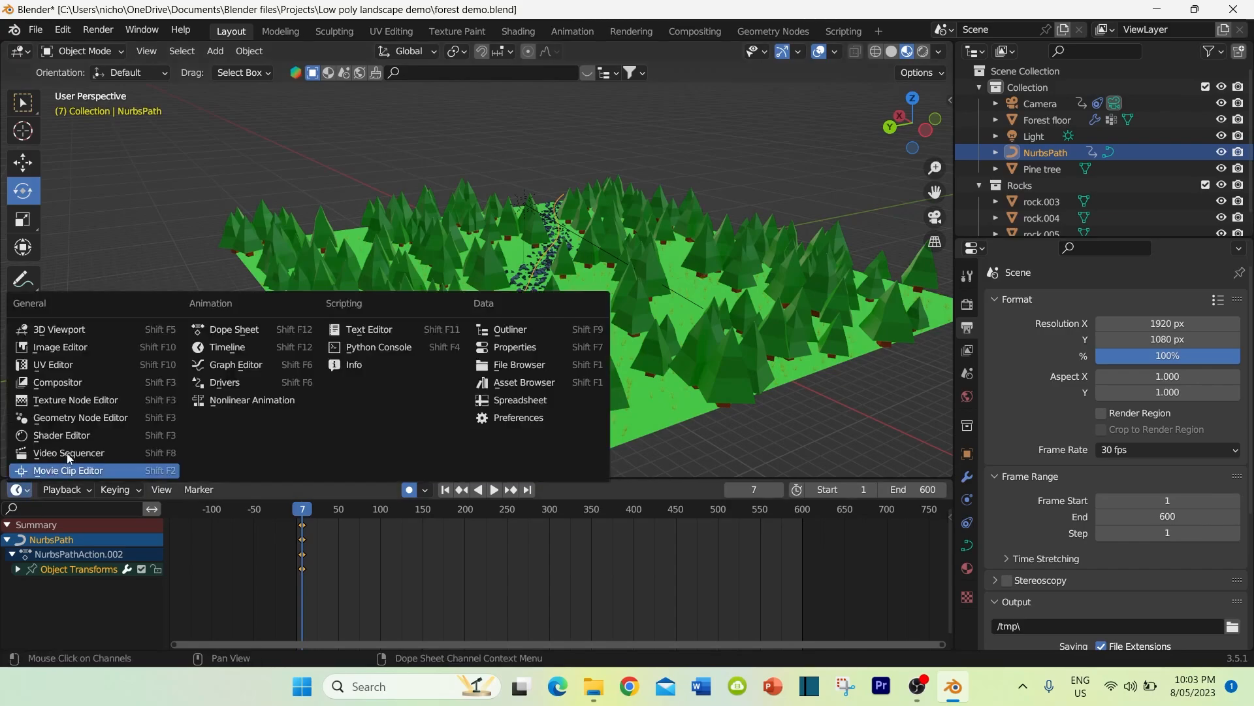
left_click(223, 366)
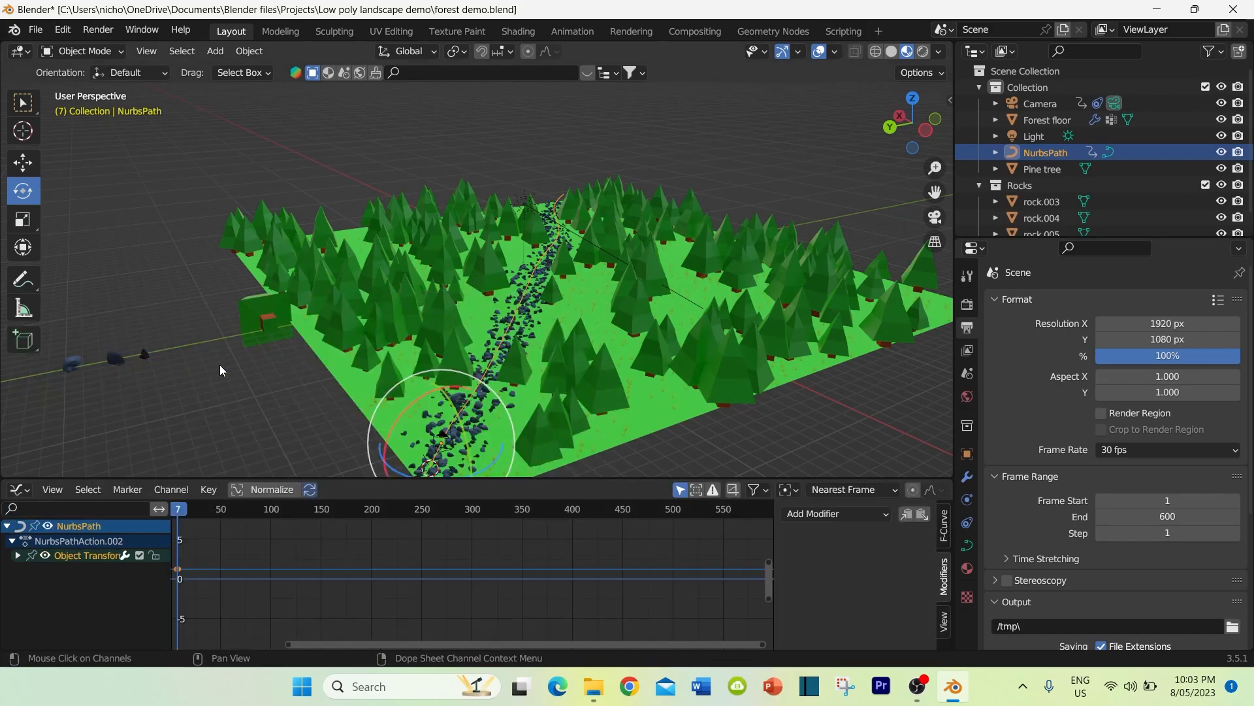
Step: Expand the path's object transforms and add a Noise modifier to its Z Location curve
left_click(17, 557)
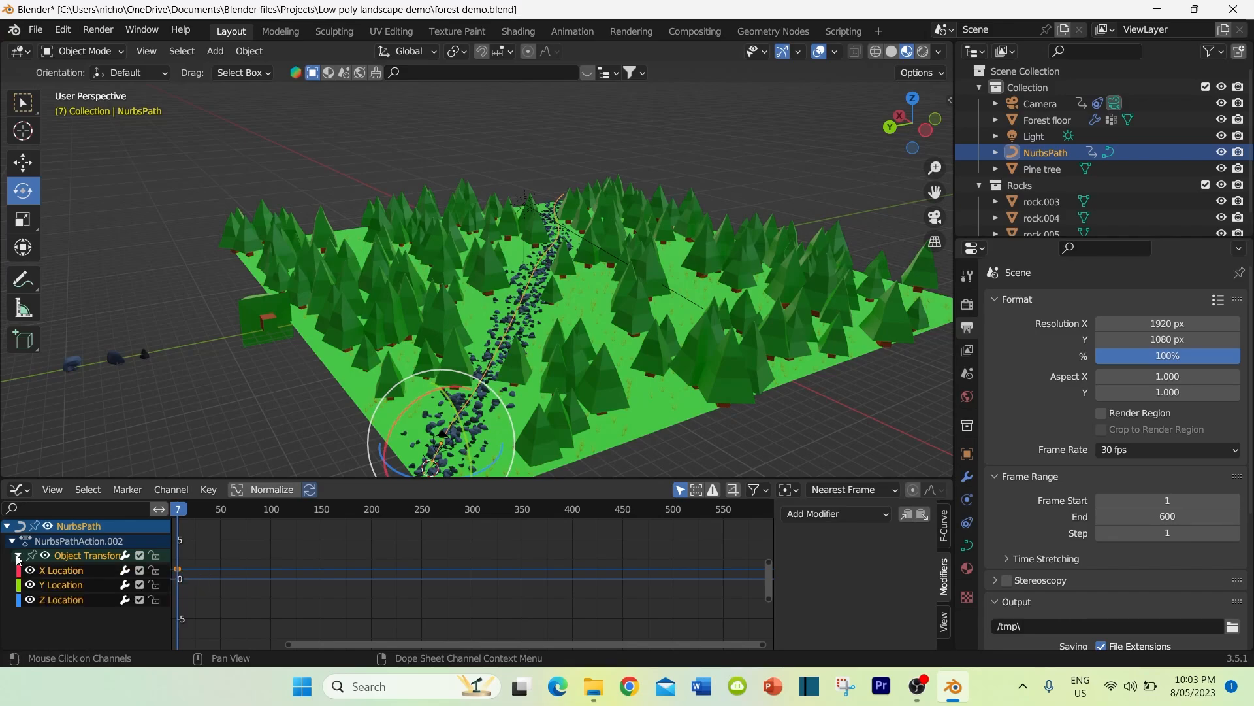
left_click(57, 599)
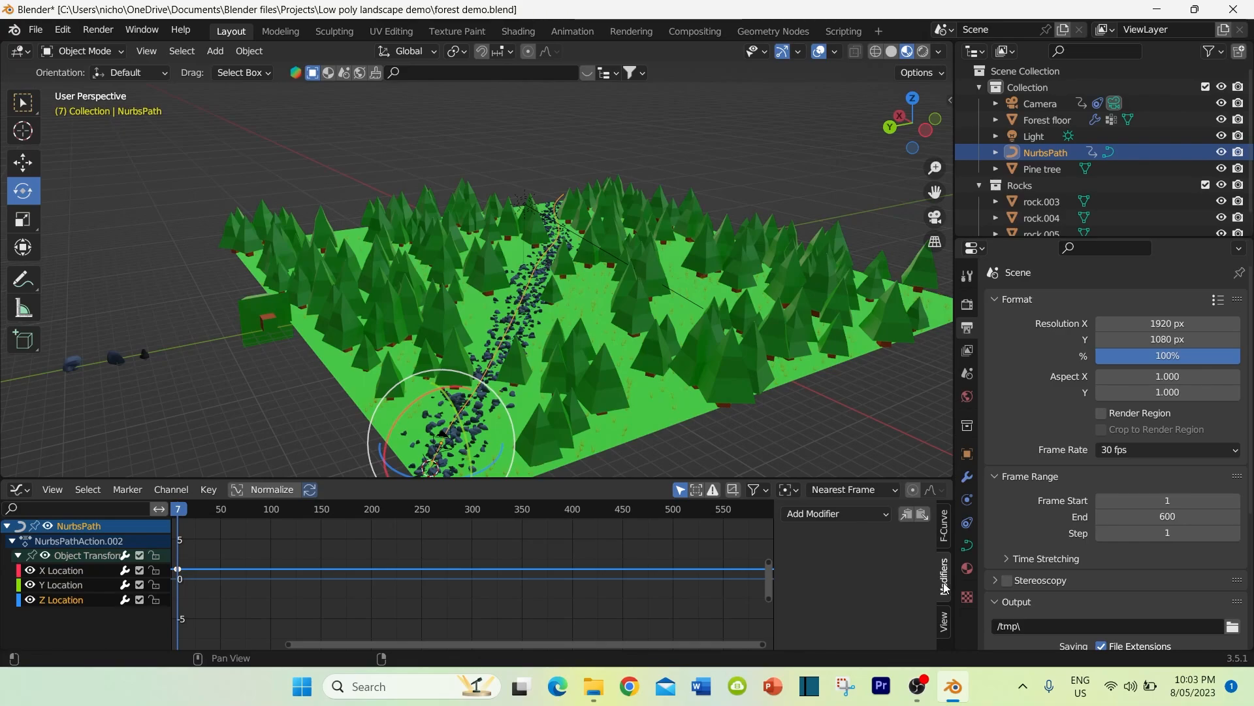
left_click(876, 514)
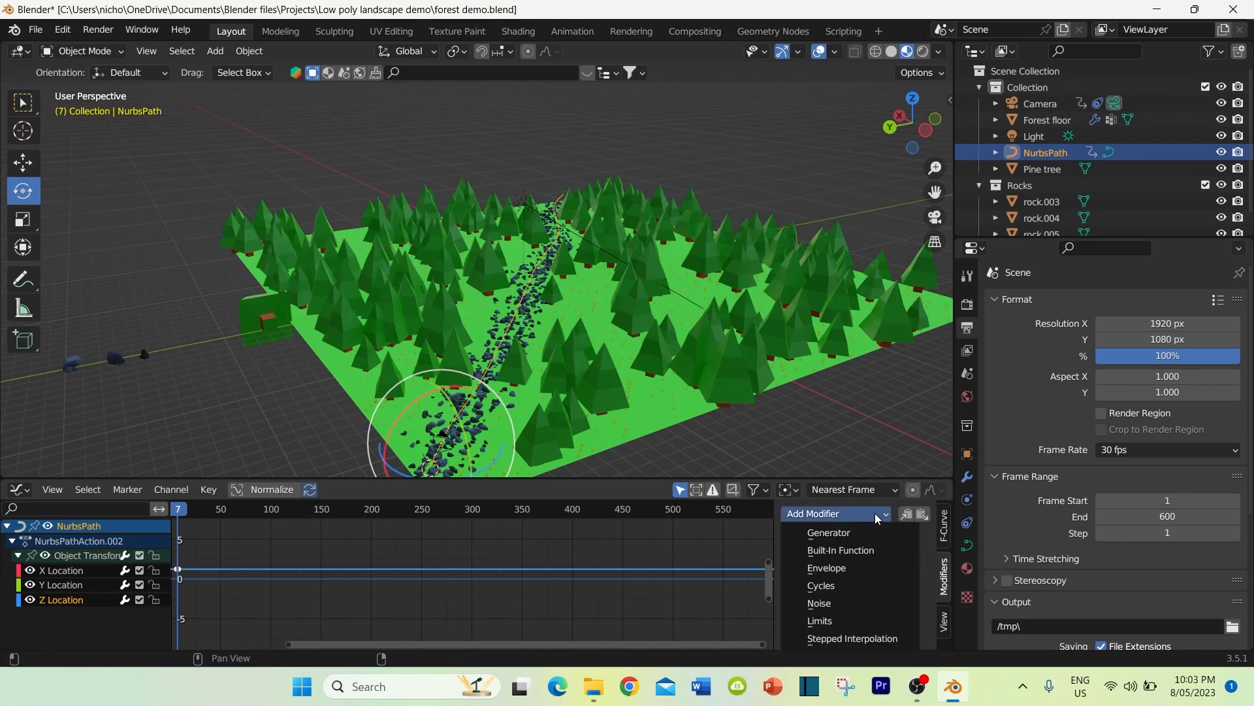
left_click(820, 602)
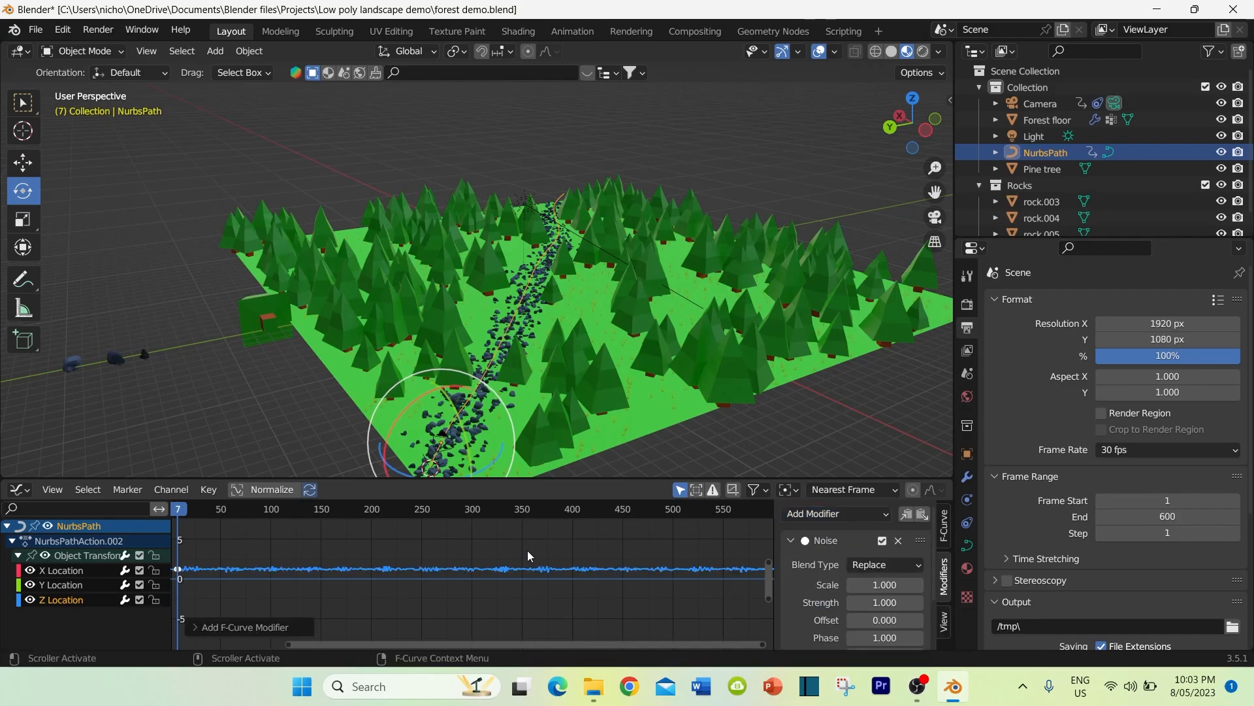
Step: Play the animation from frame 7 to frame 160 to examine the camera's shake, and return to frame 46
scroll(569, 435, "up", 2)
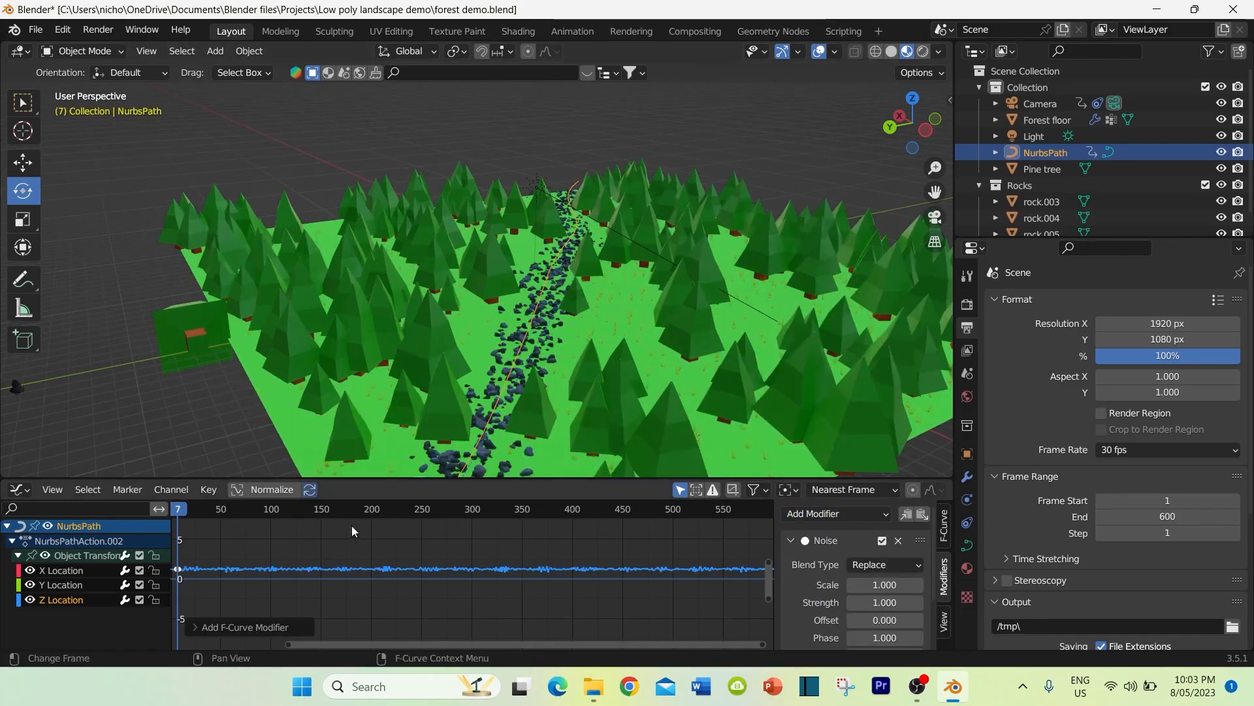
key("space")
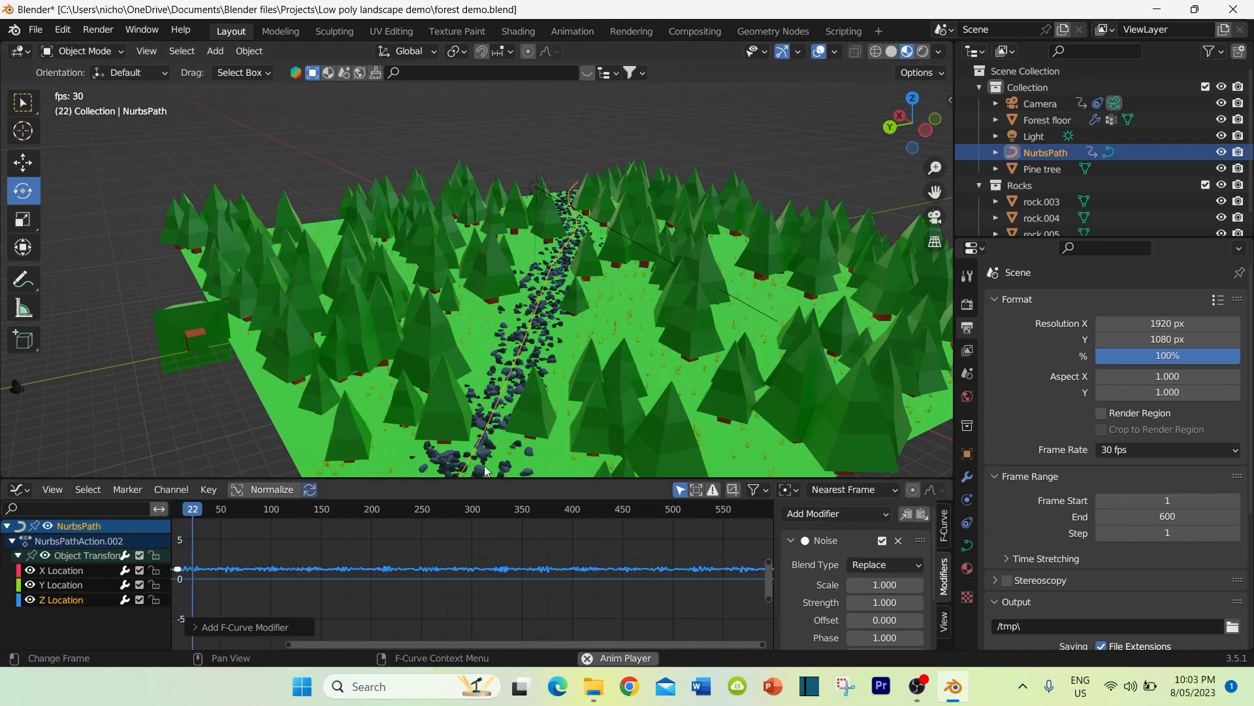
scroll(508, 418, "up", 4)
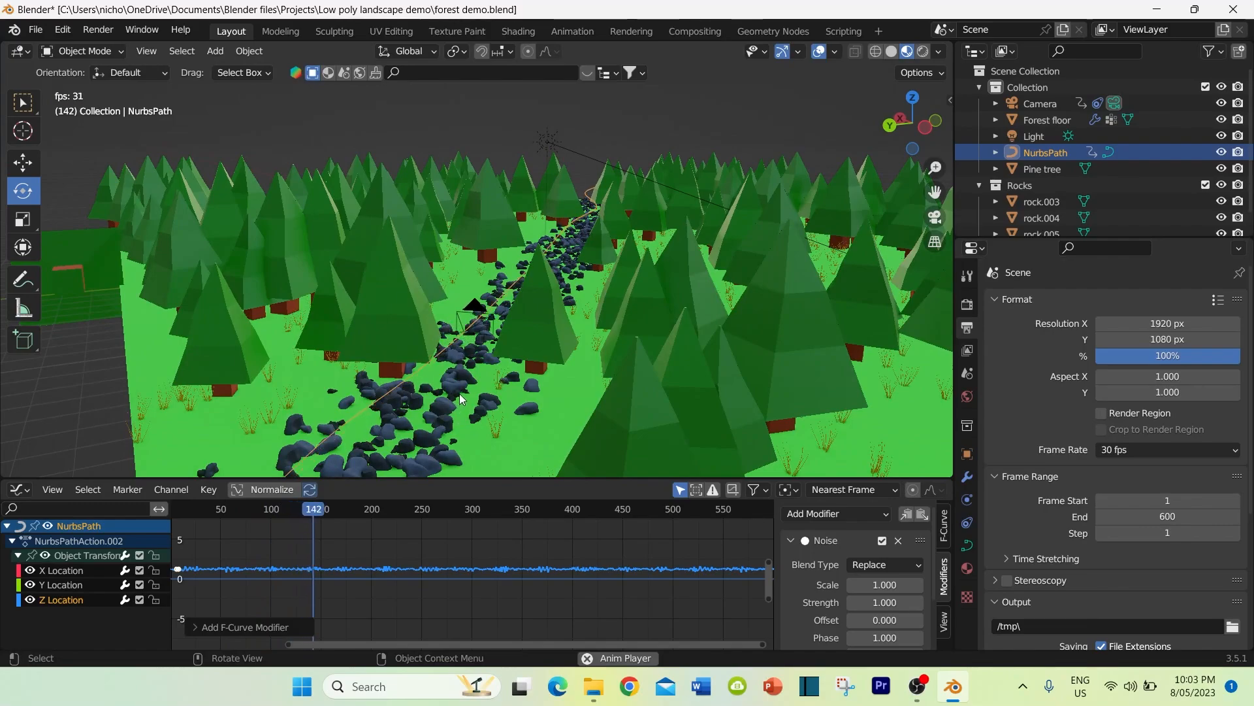
key("space")
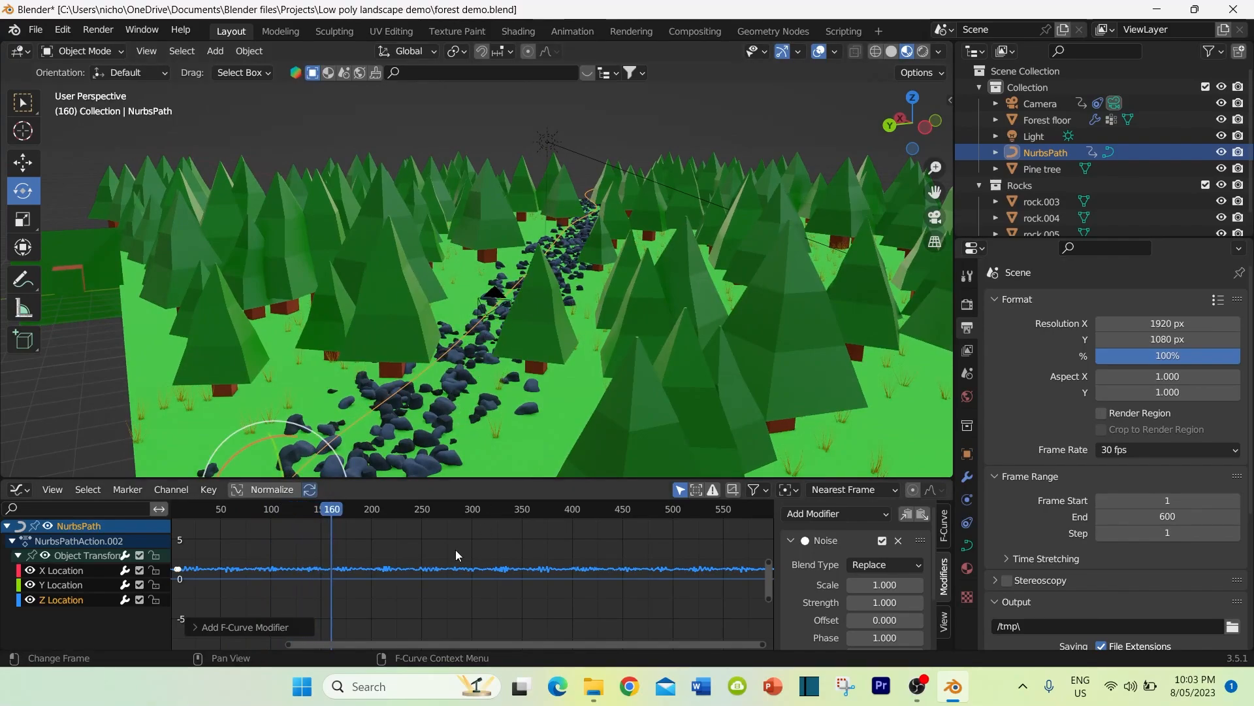
left_click_drag(334, 516, 217, 527)
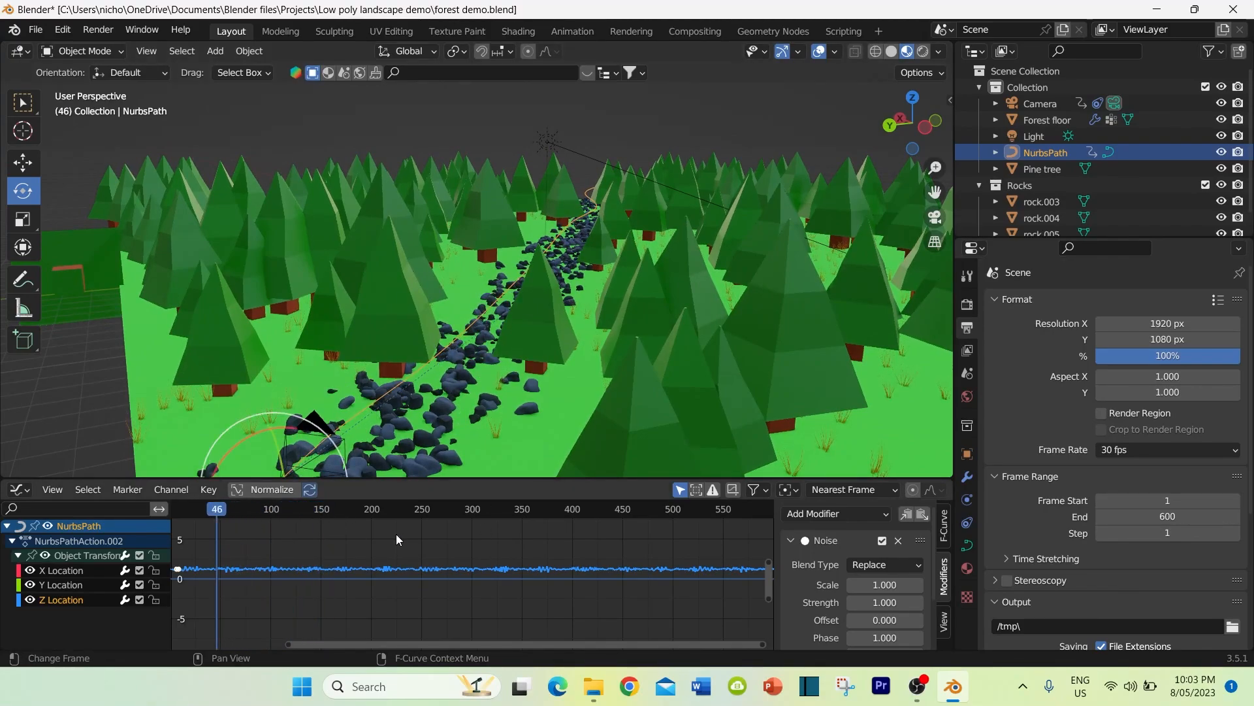
Step: Set the Noise modifier's scale to 20.2 and play the animation from frame 46 to frame 94
middle_click_drag(430, 376, 456, 400, "shift")
left_click_drag(876, 584, 959, 583)
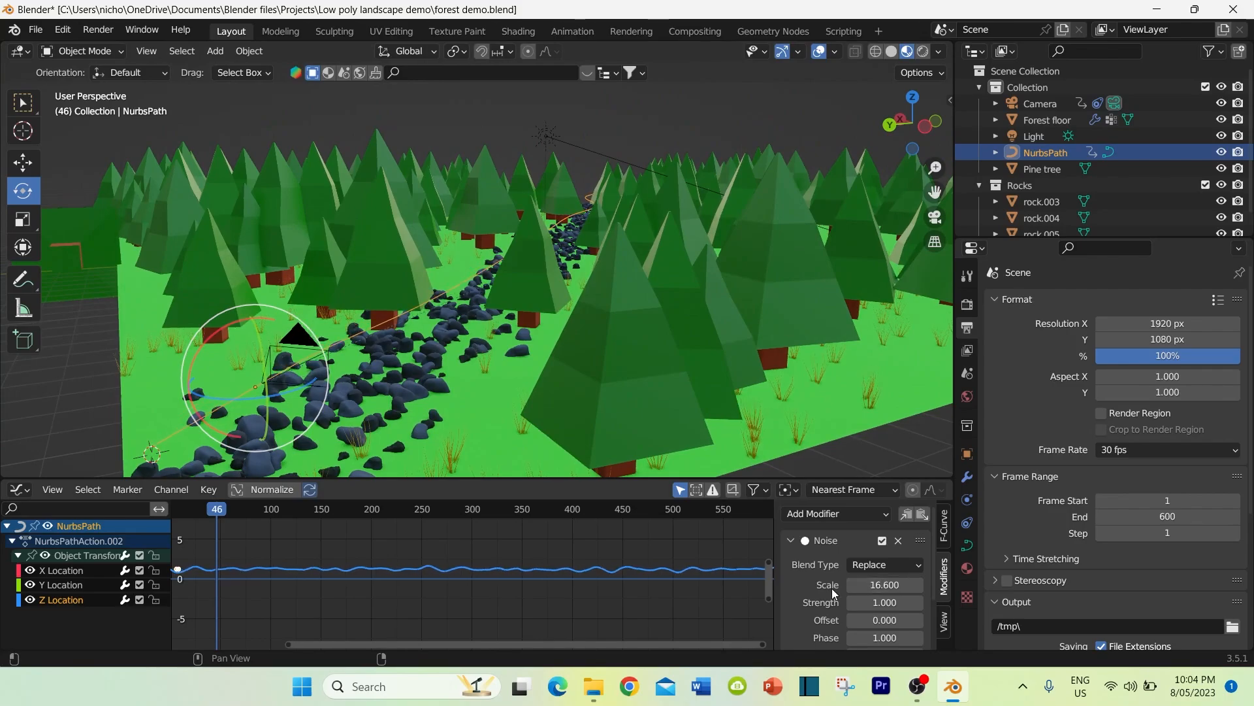
left_click_drag(865, 585, 907, 585)
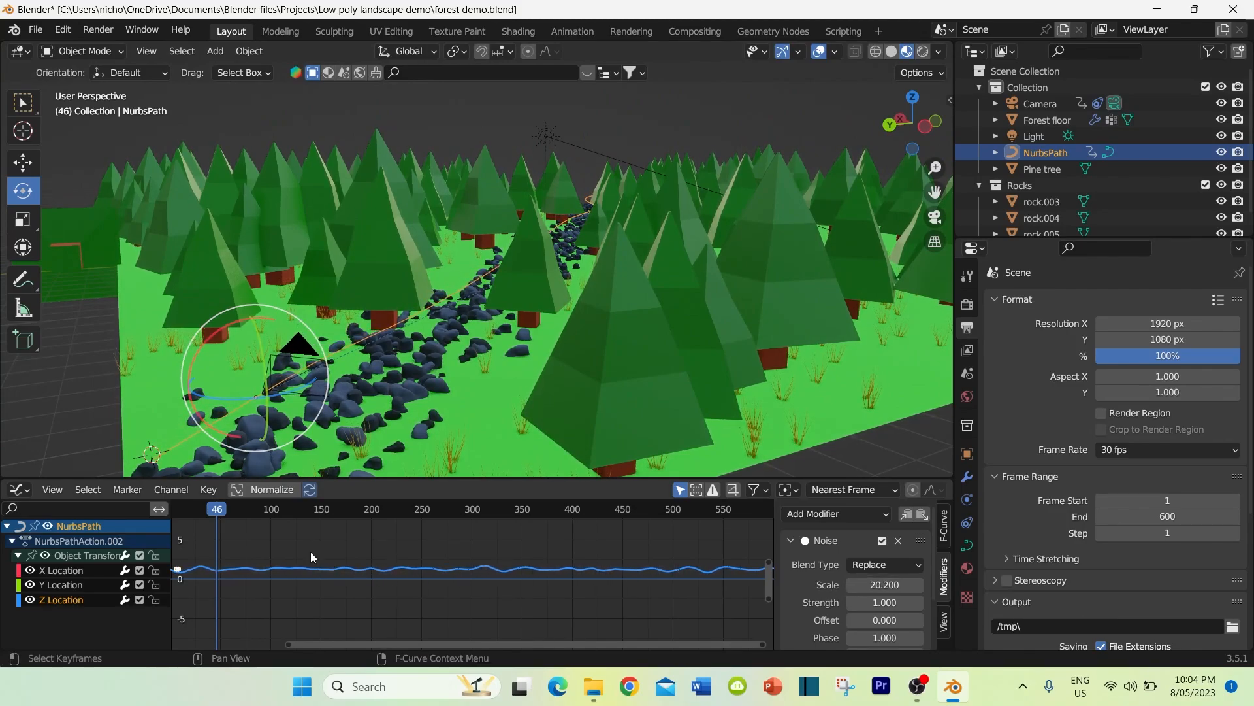
key("space")
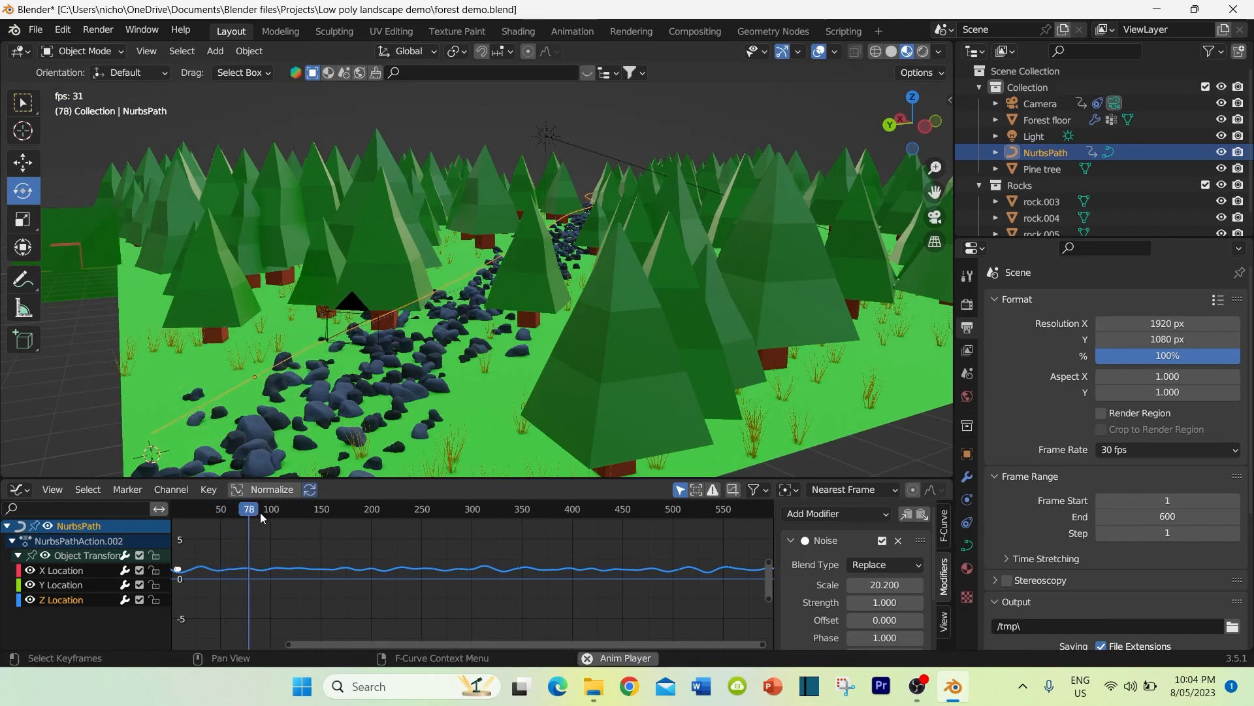
key("space")
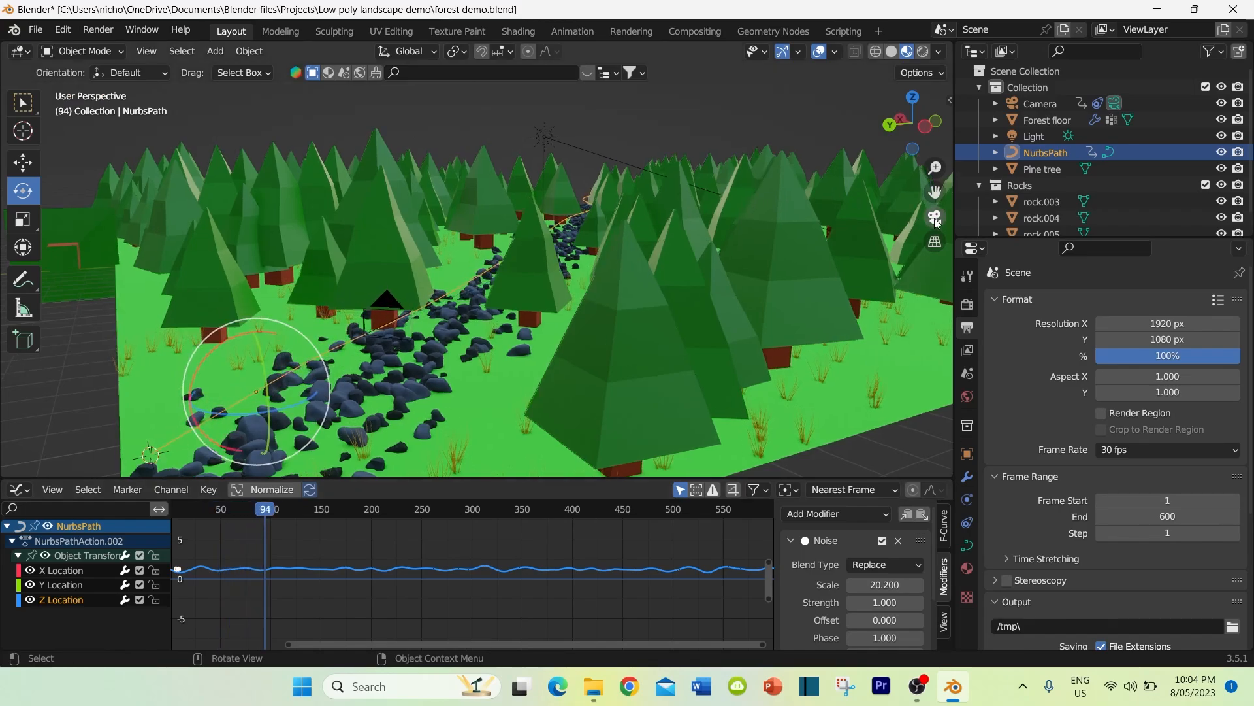
Step: Look through the camera while playing the animation from frame 94 past frame 508, and return to frame 26
left_click(935, 217)
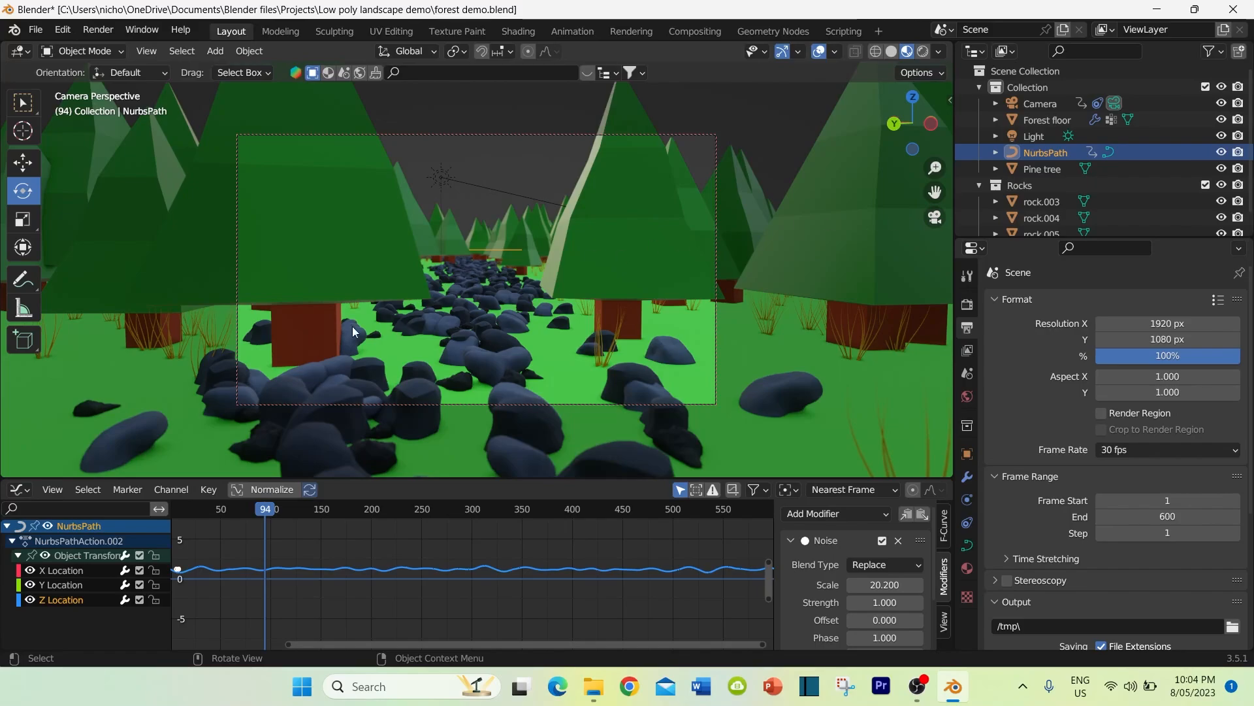
key("space")
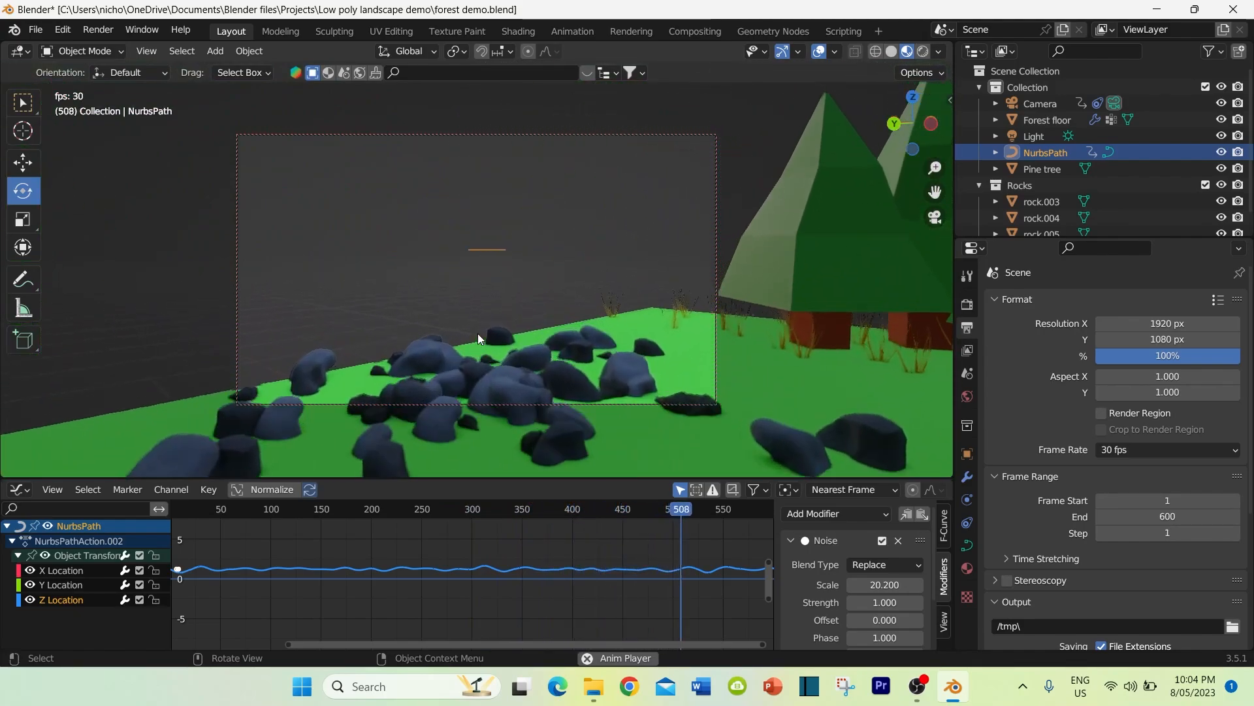
key("space")
left_click_drag(695, 510, 198, 532)
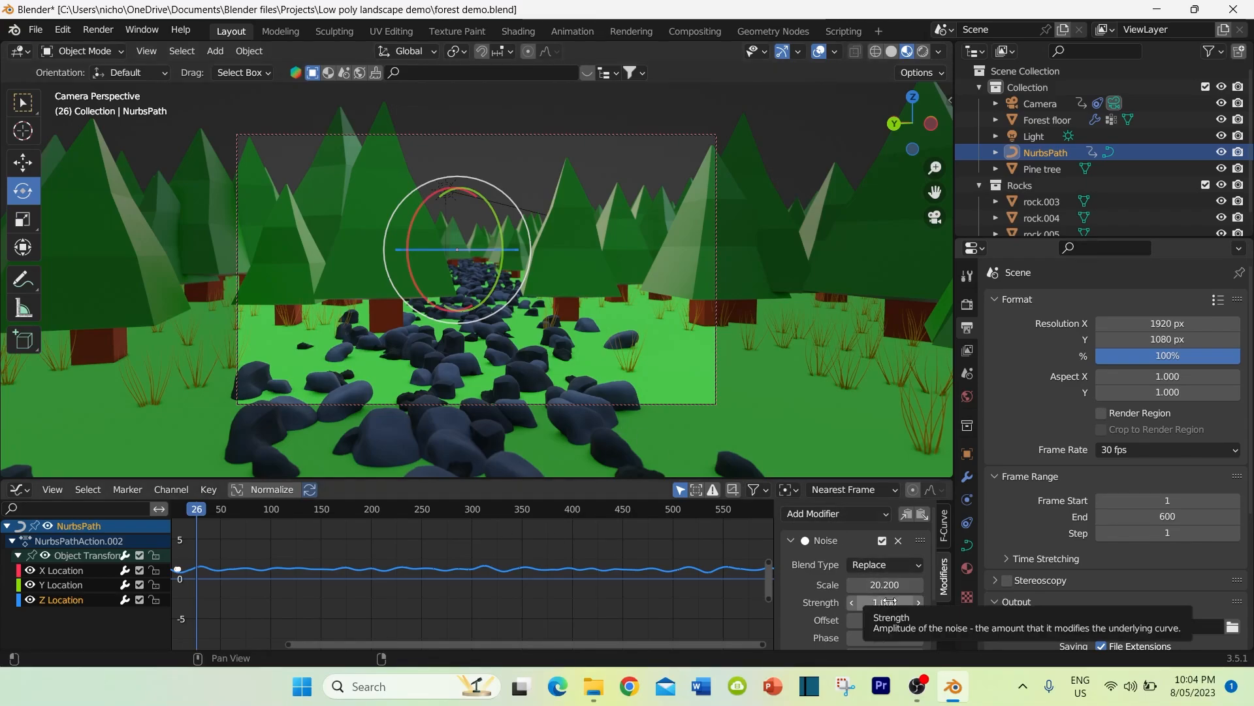
Step: Set the Noise modifier's strength to 0.7 and play the animation through the camera to frame 303
left_click_drag(888, 601, 863, 601)
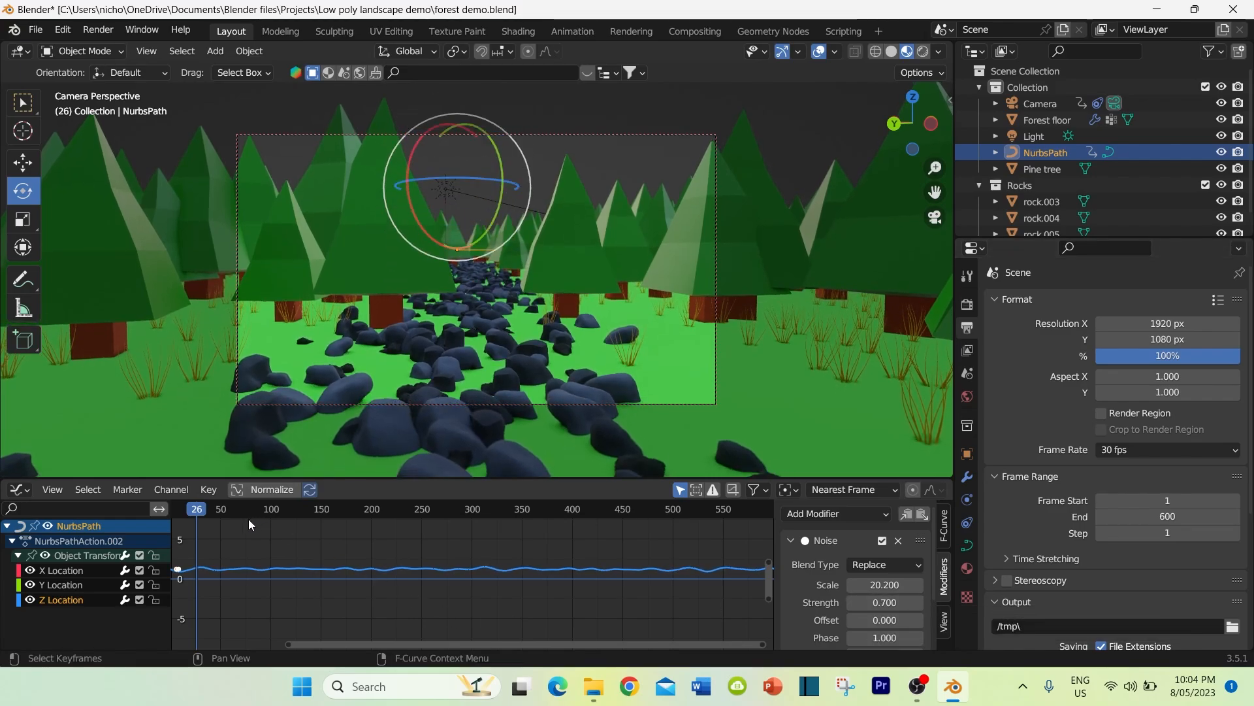
key("space")
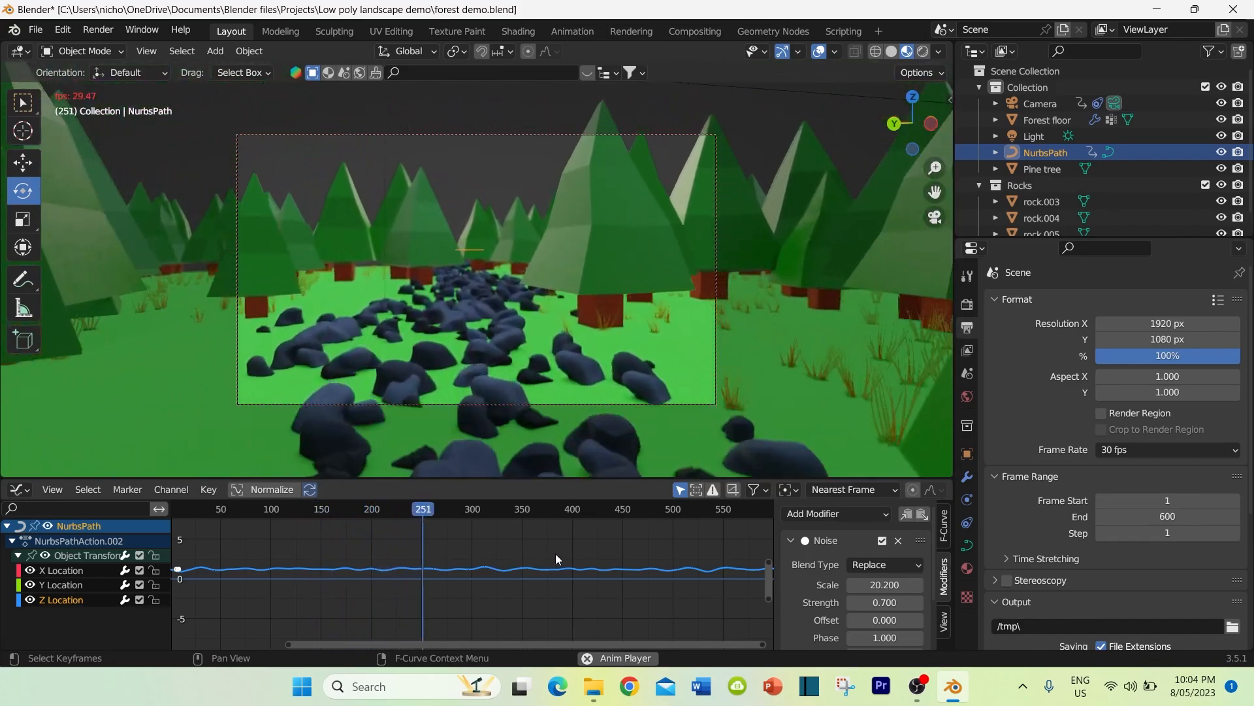
key("space")
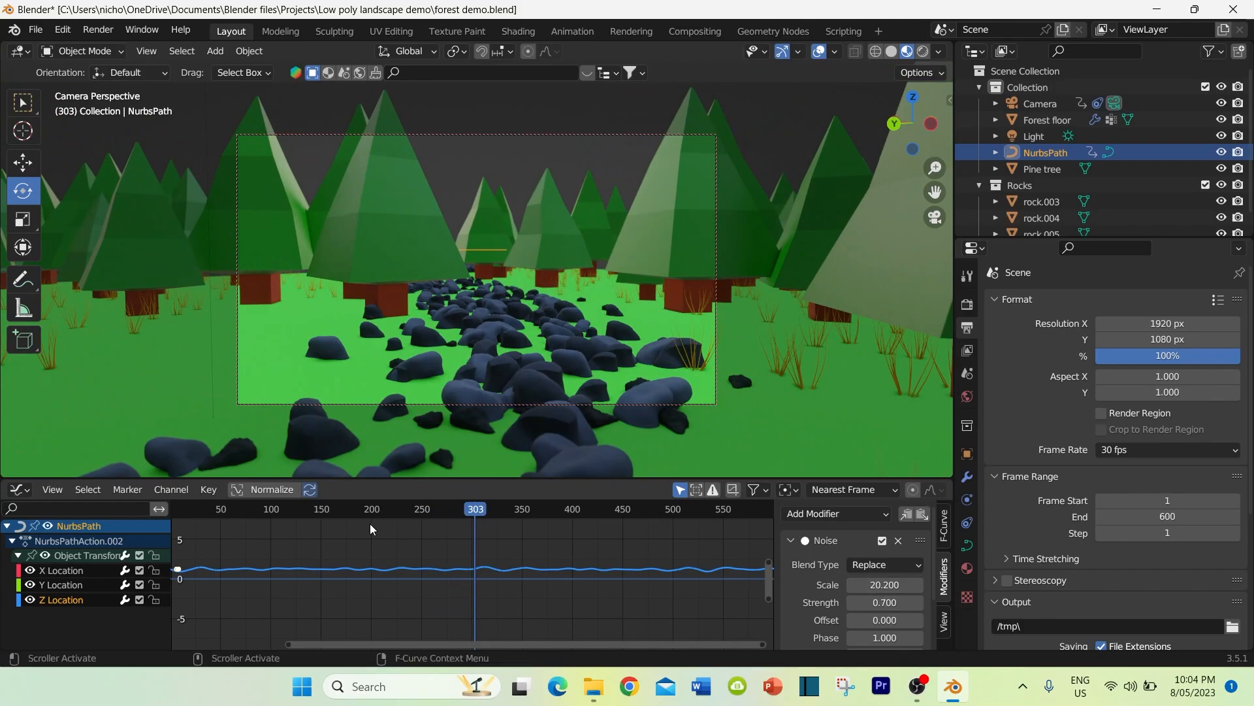
Step: Save the file and change the Graph Editor area back to the Timeline
key("ctrl+s")
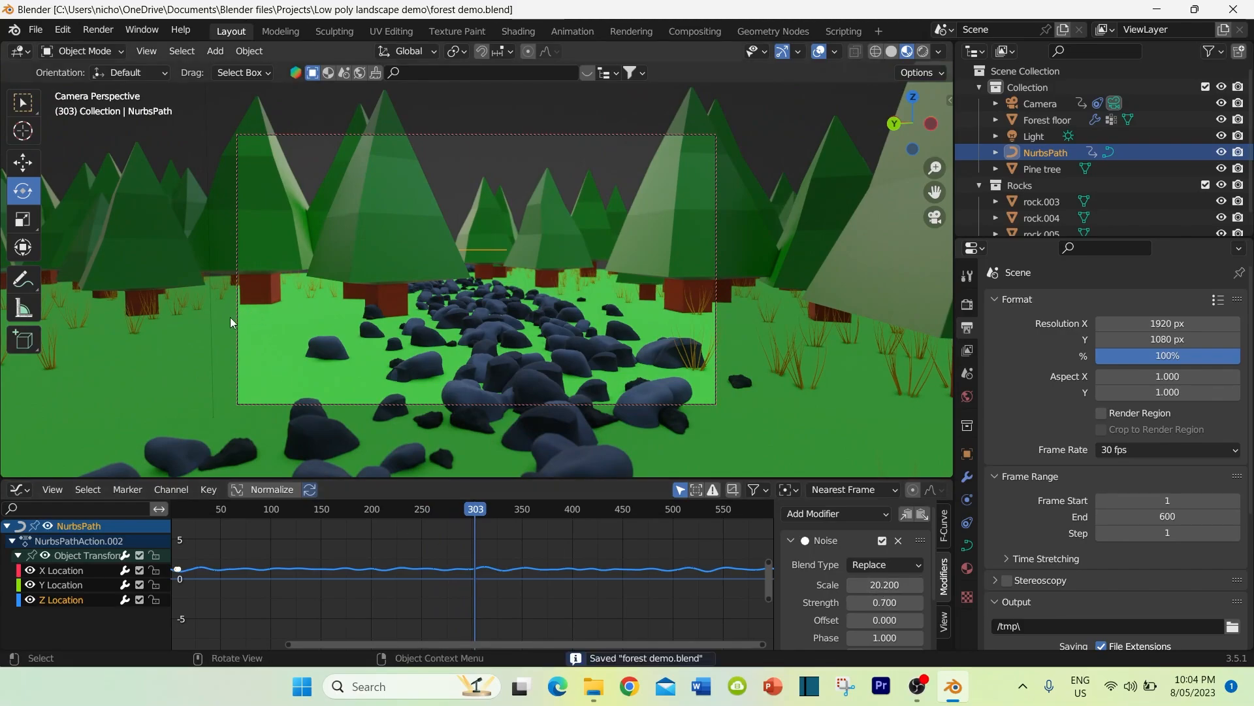
left_click(23, 491)
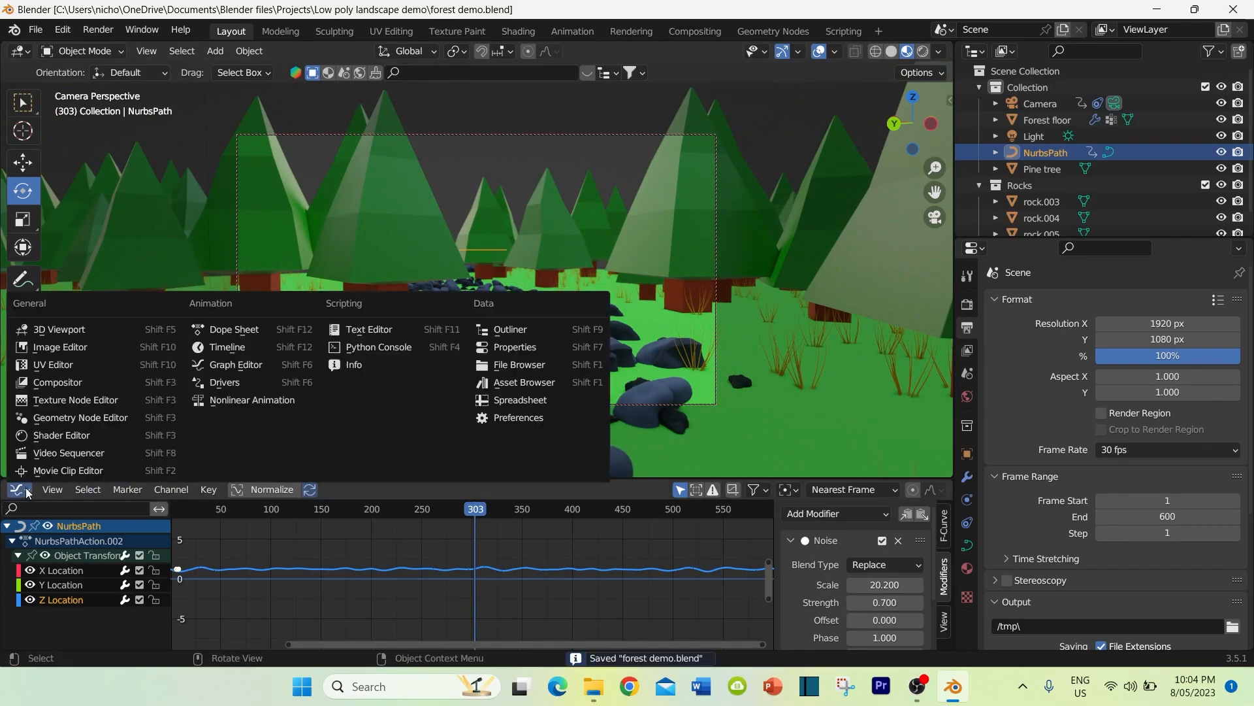
left_click(244, 344)
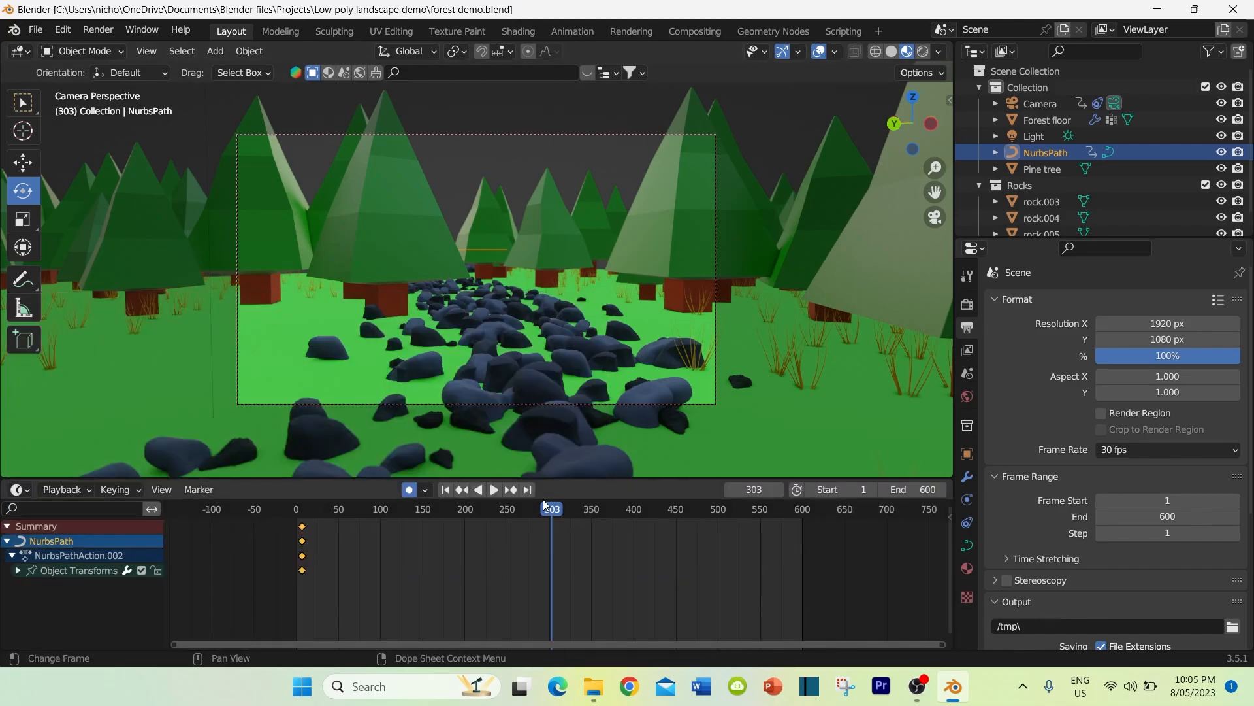
Step: Insert a Location & Rotation keyframe for the camera at frame 101
left_click(1035, 103)
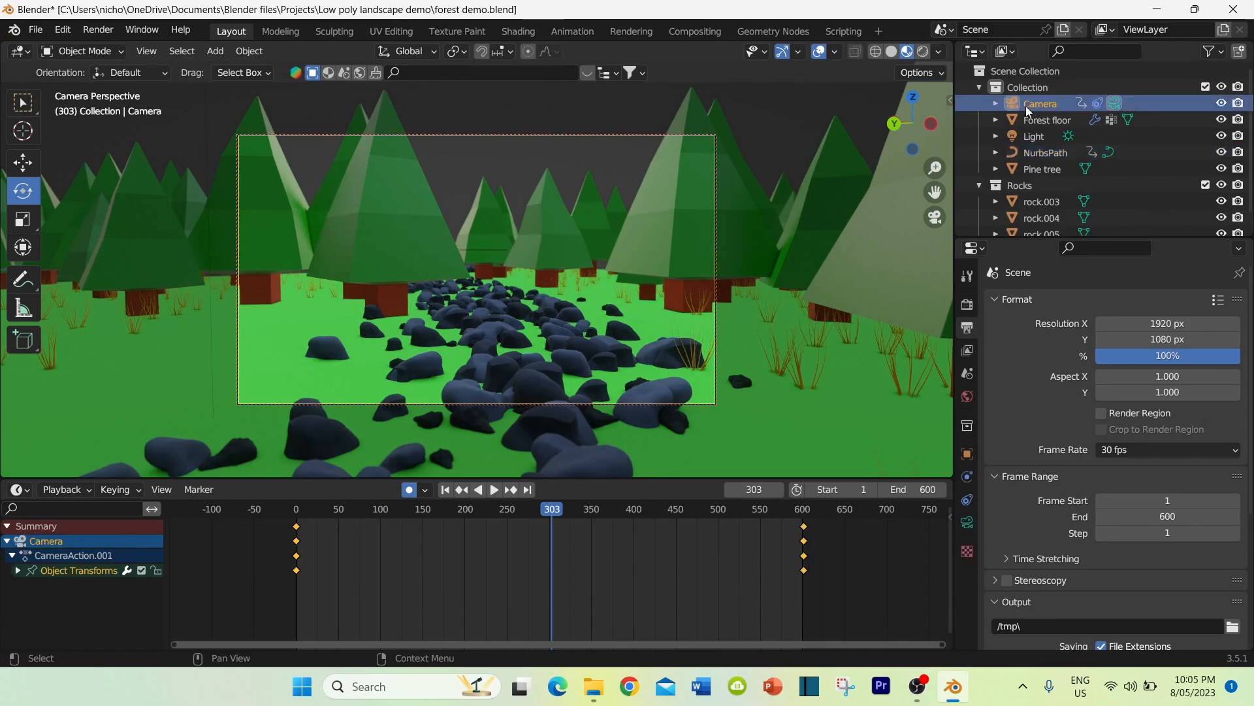
left_click_drag(550, 510, 296, 540)
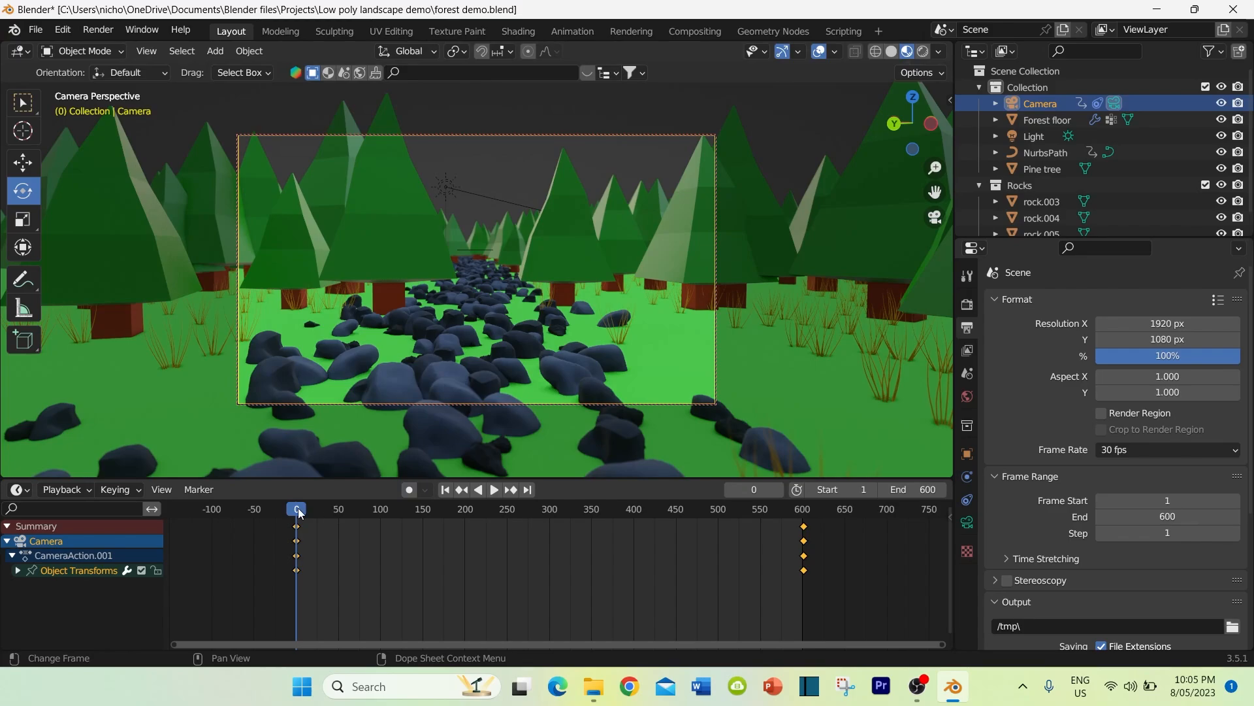
left_click_drag(298, 508, 381, 533)
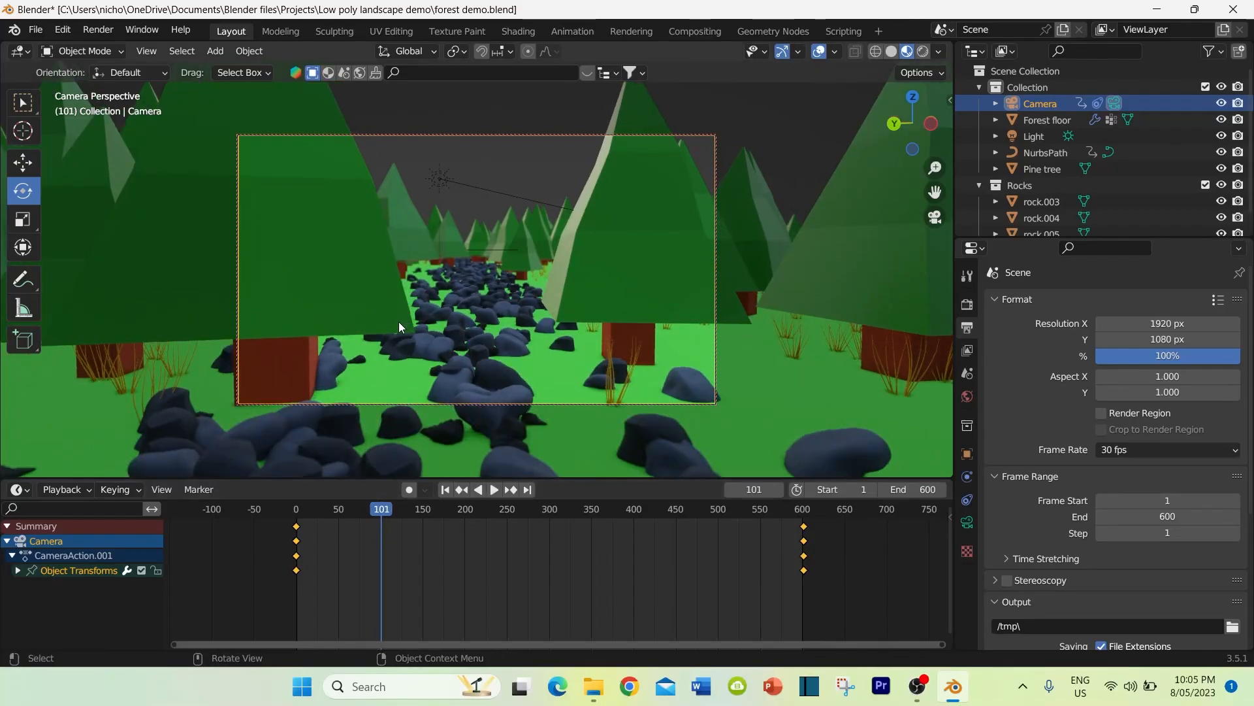
key("i")
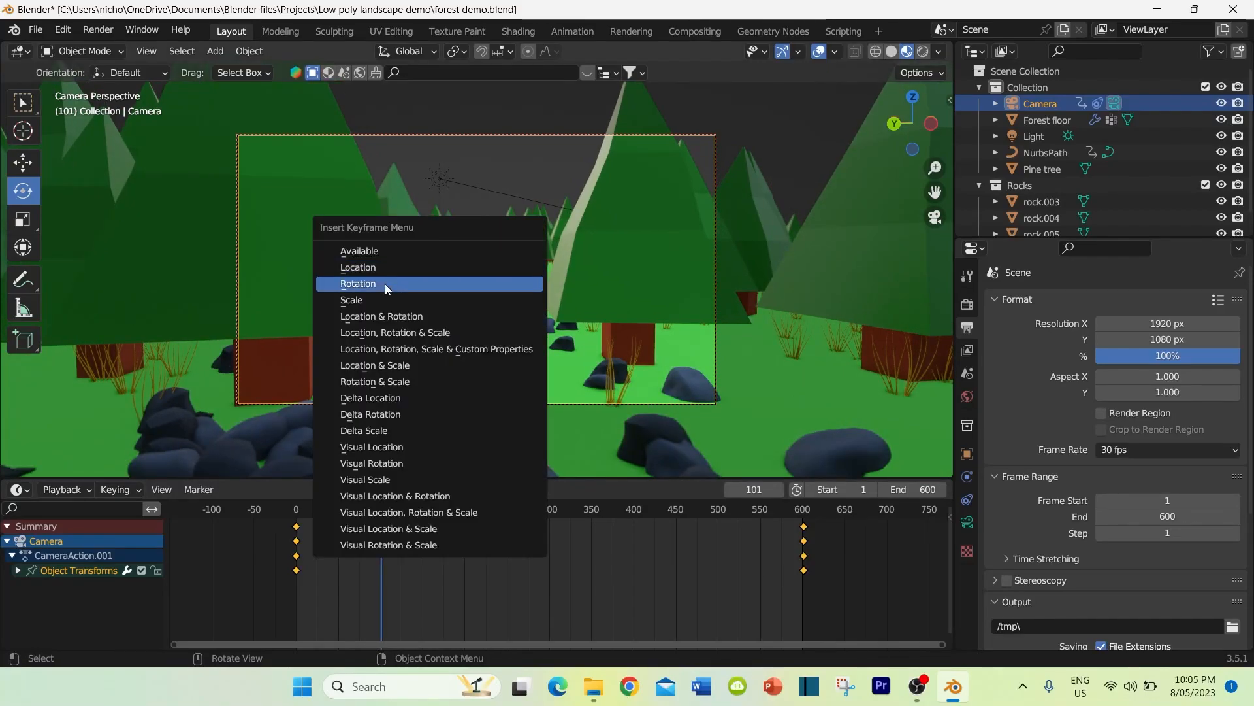
left_click(389, 316)
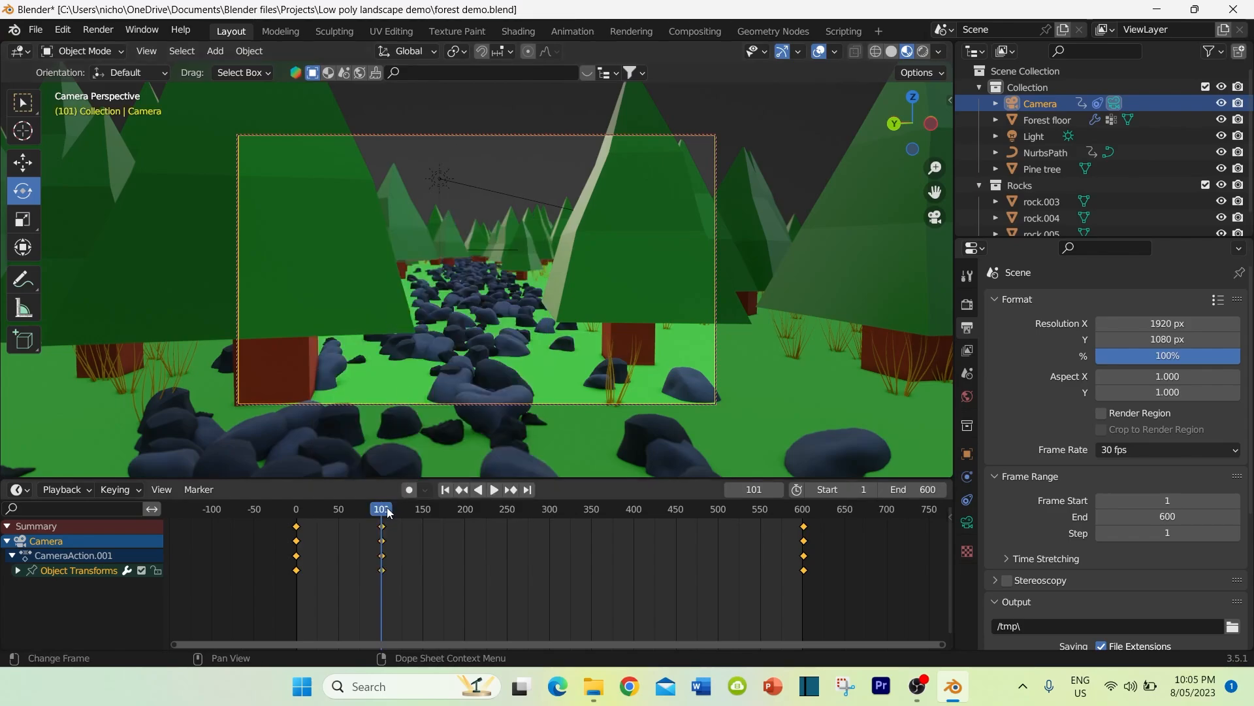
Step: Insert Location & Rotation keyframes for the camera at frames 200 and 300
left_click_drag(389, 511, 464, 511)
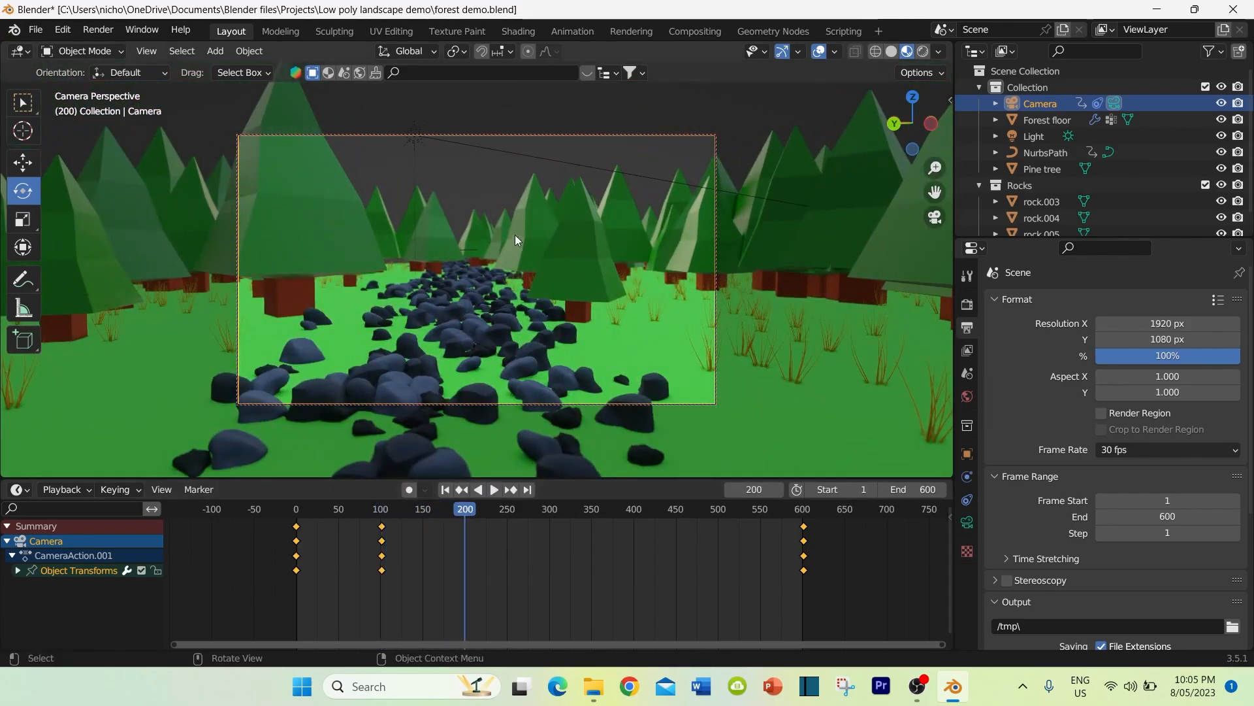
key("i")
left_click(422, 242)
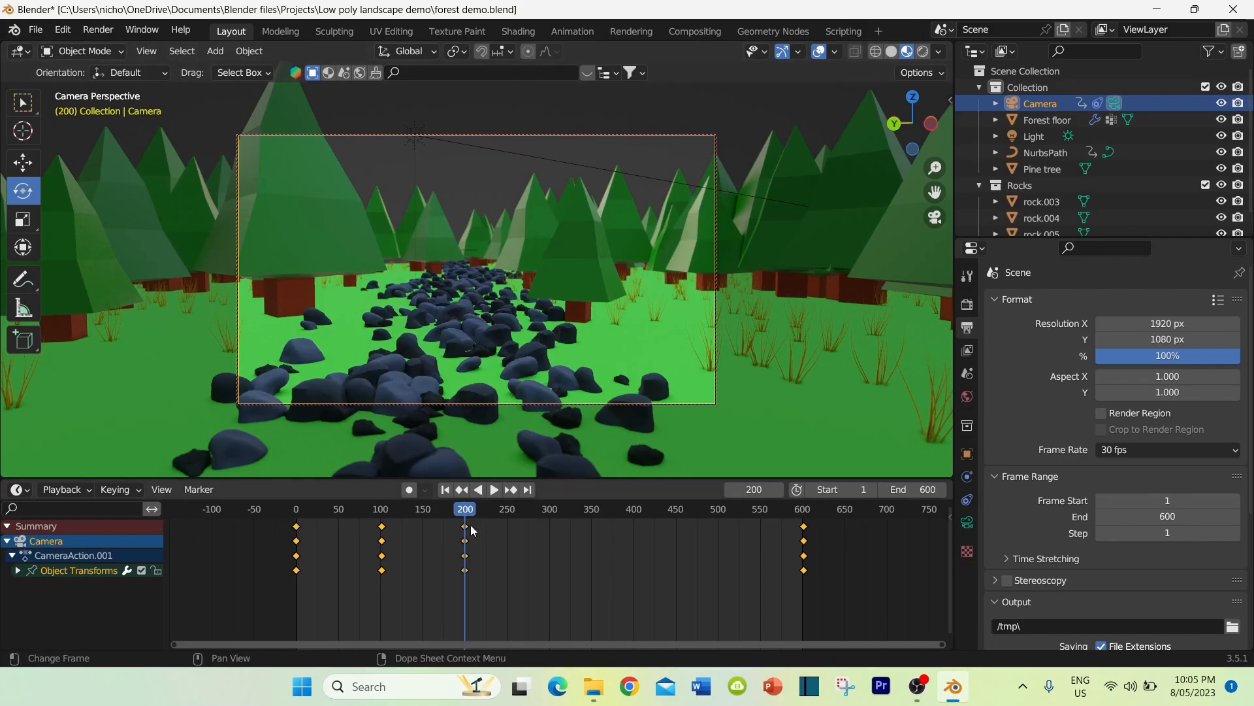
left_click_drag(466, 515, 550, 522)
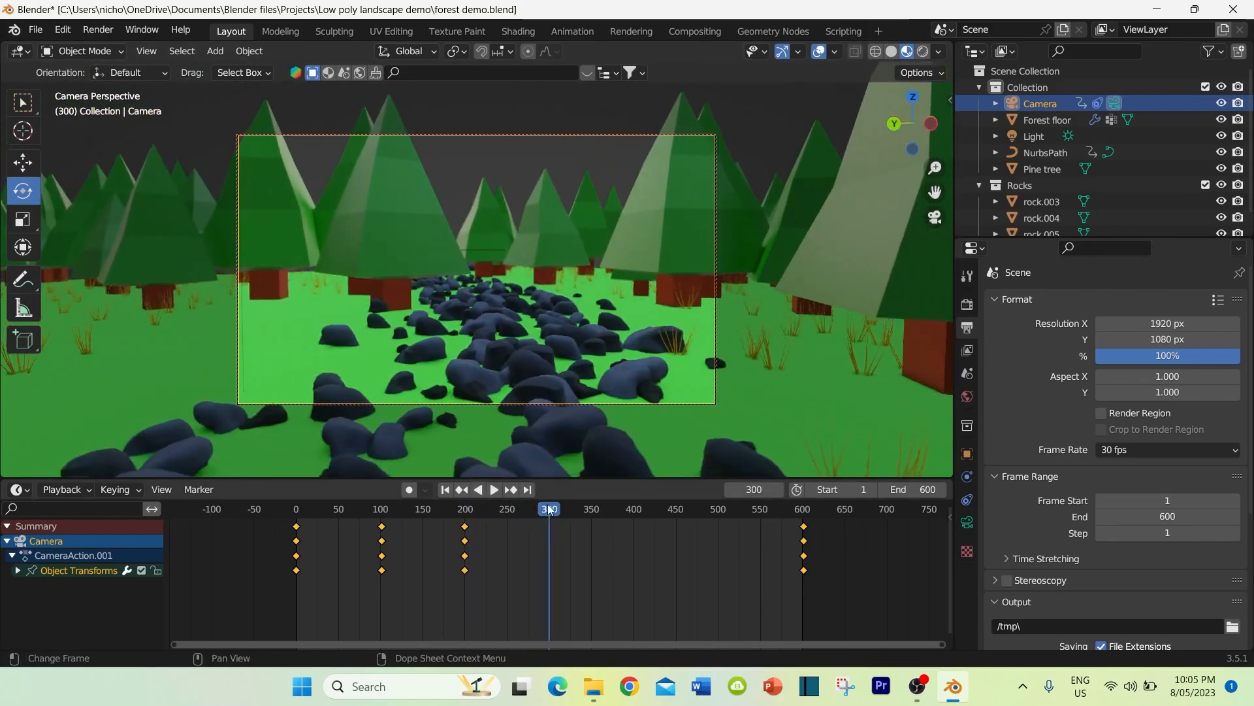
key("i")
left_click(464, 249)
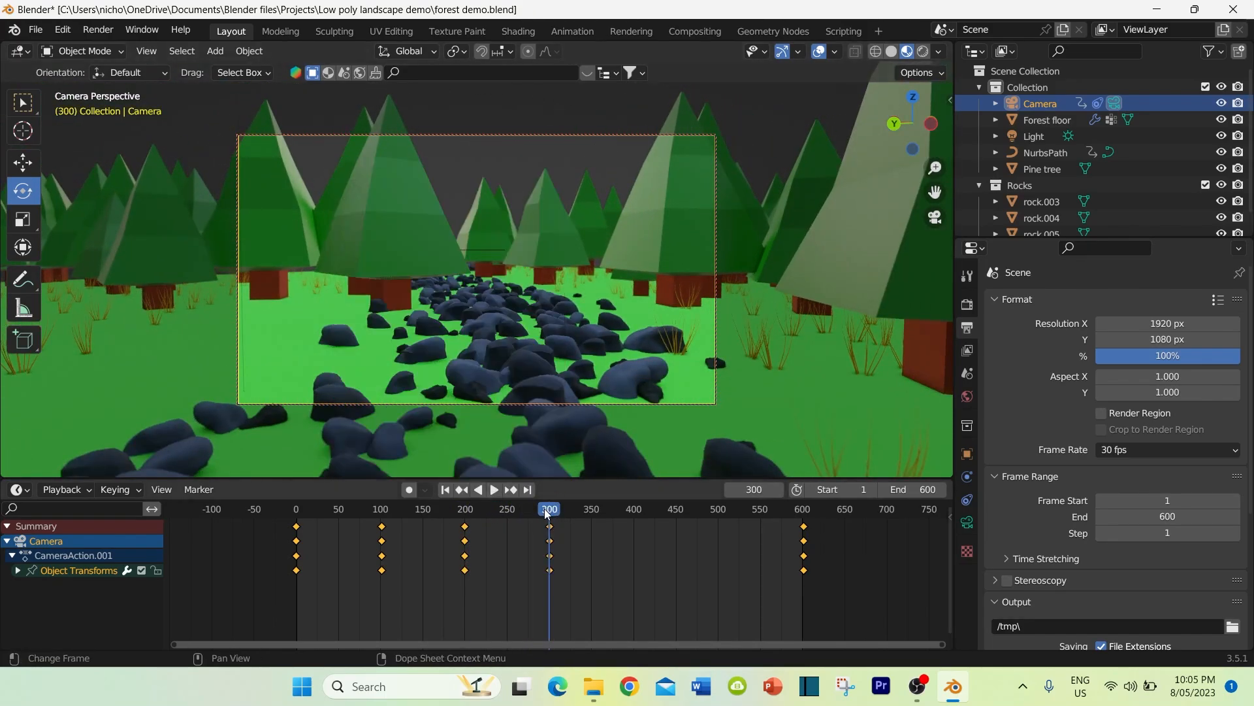
Step: Insert Location & Rotation keyframes for the camera at frames 401 and 500
left_click_drag(548, 514, 634, 515)
key("i")
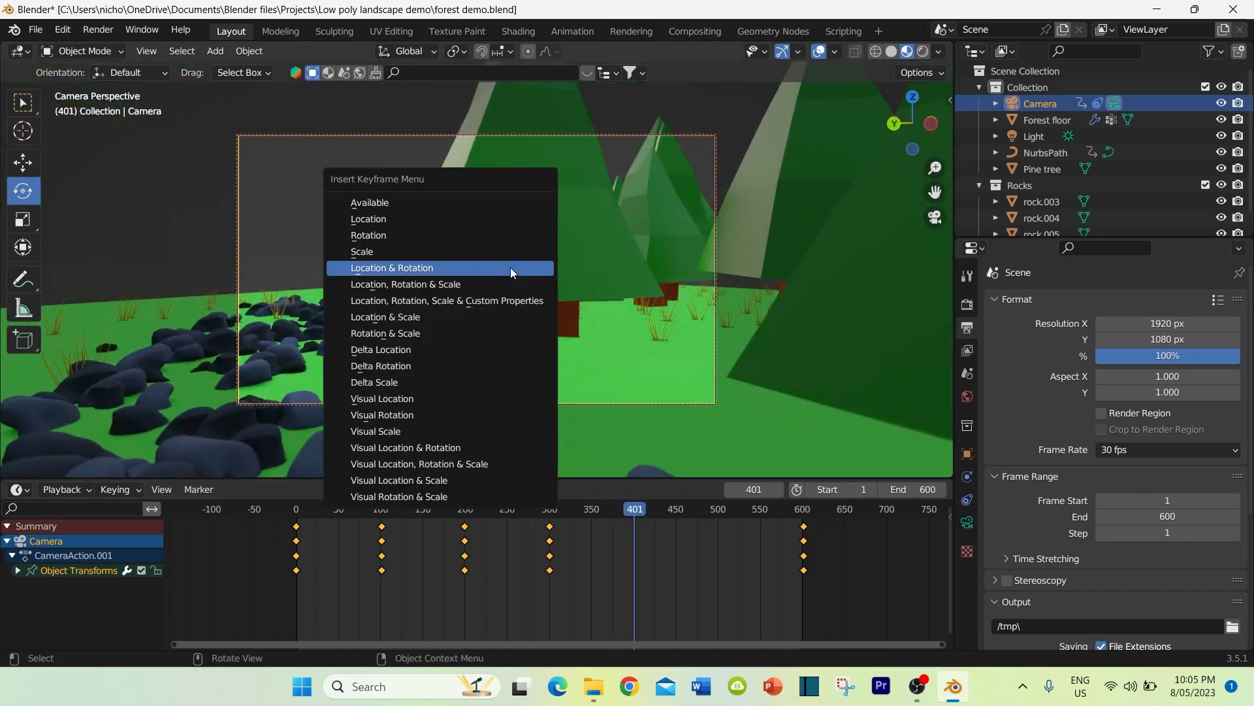
left_click(448, 268)
left_click_drag(640, 511, 719, 512)
key("i")
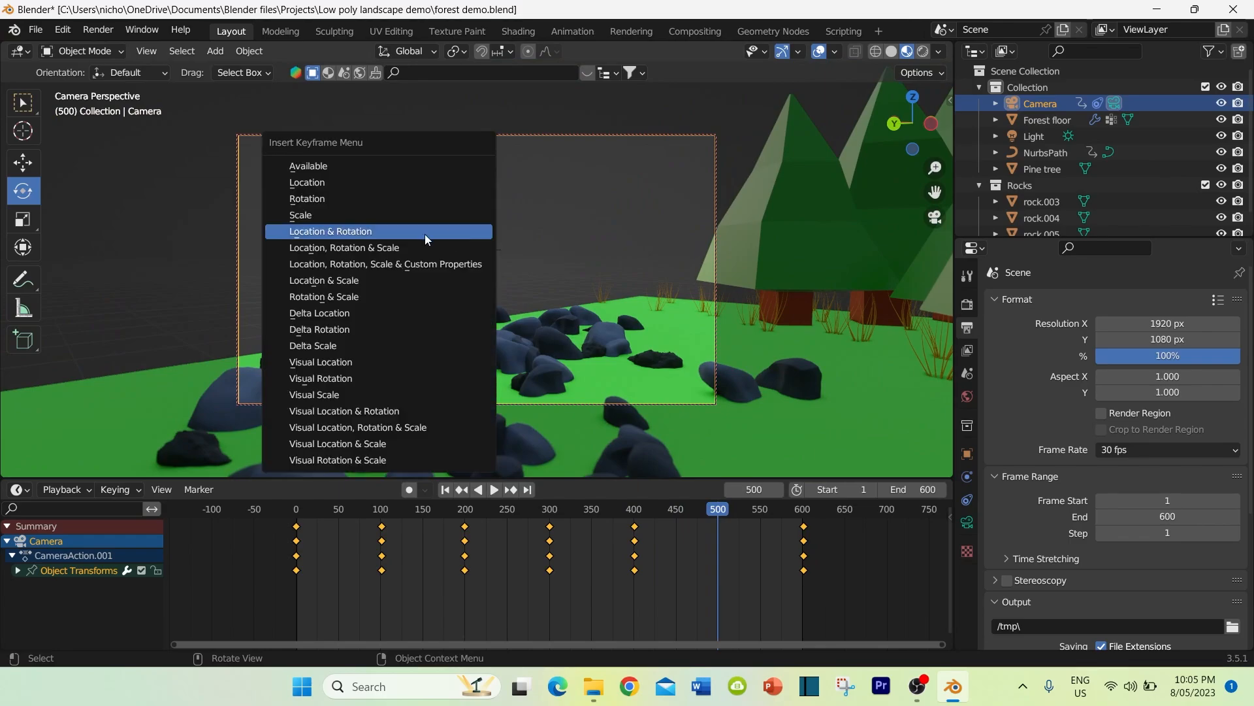
left_click(426, 235)
Step: Scrub through the camera animation between frames 48 and 195 to examine the gaps between keyframes, and return to frame 51
left_click_drag(724, 516, 337, 553)
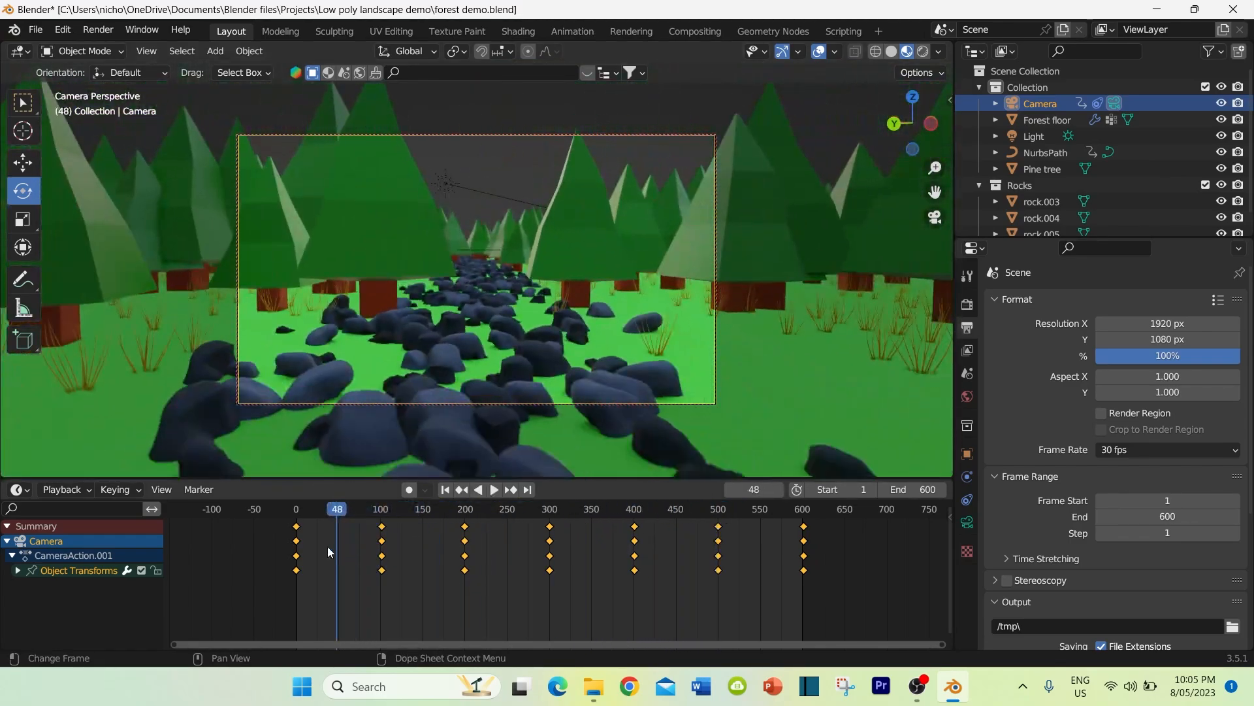
mouse_move(339, 507)
left_mouse_down()
mouse_move(301, 522)
mouse_move(341, 520)
left_mouse_up()
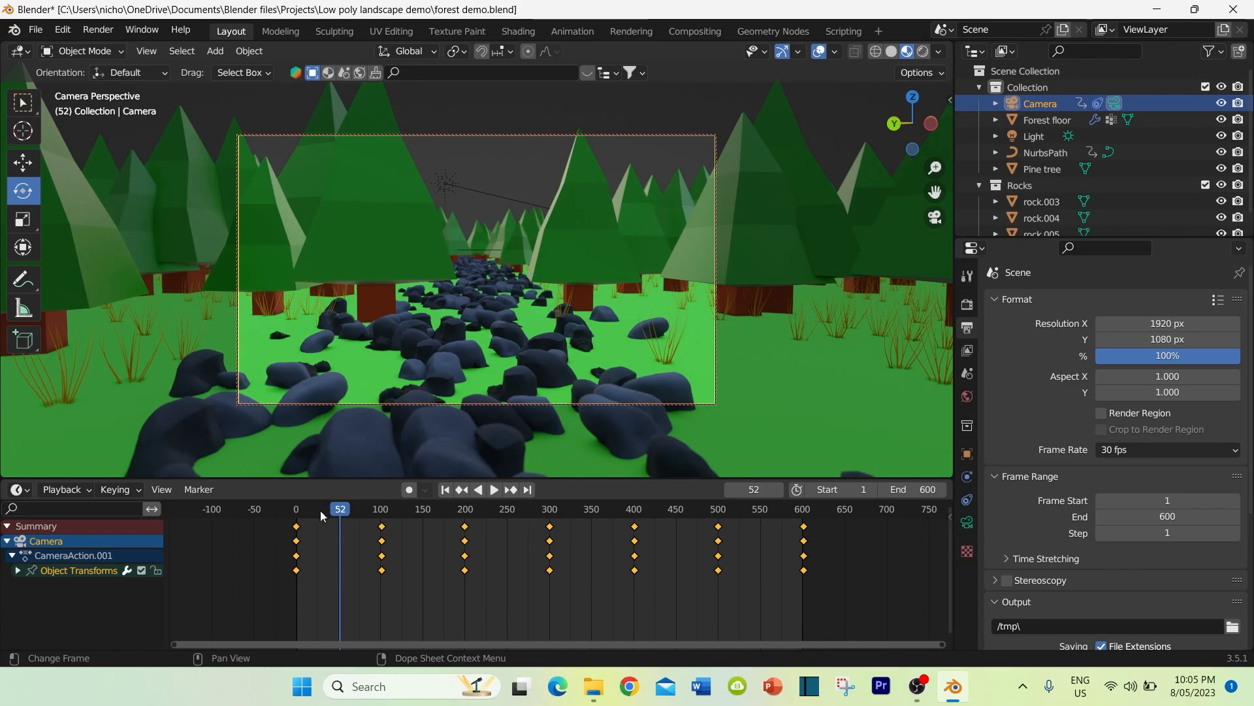
mouse_move(345, 513)
left_mouse_down()
mouse_move(307, 520)
mouse_move(338, 526)
left_mouse_up()
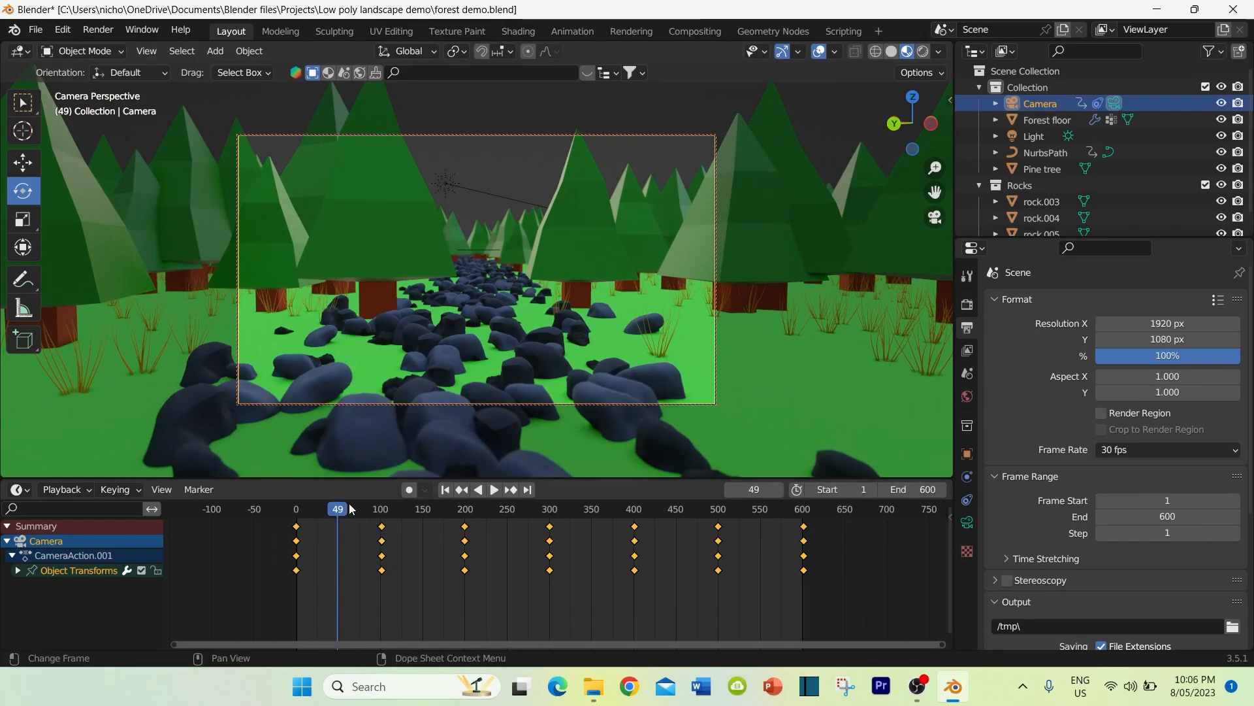
mouse_move(341, 512)
left_mouse_down()
mouse_move(299, 523)
mouse_move(345, 522)
left_mouse_up()
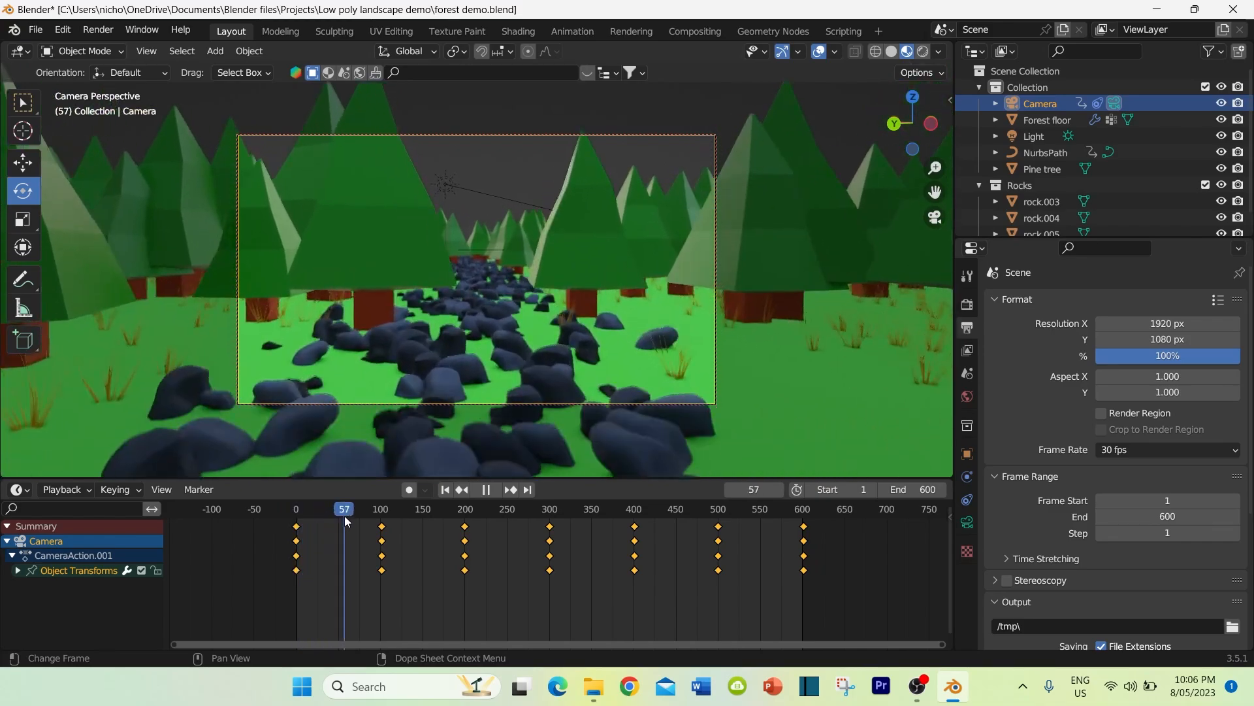
key("space")
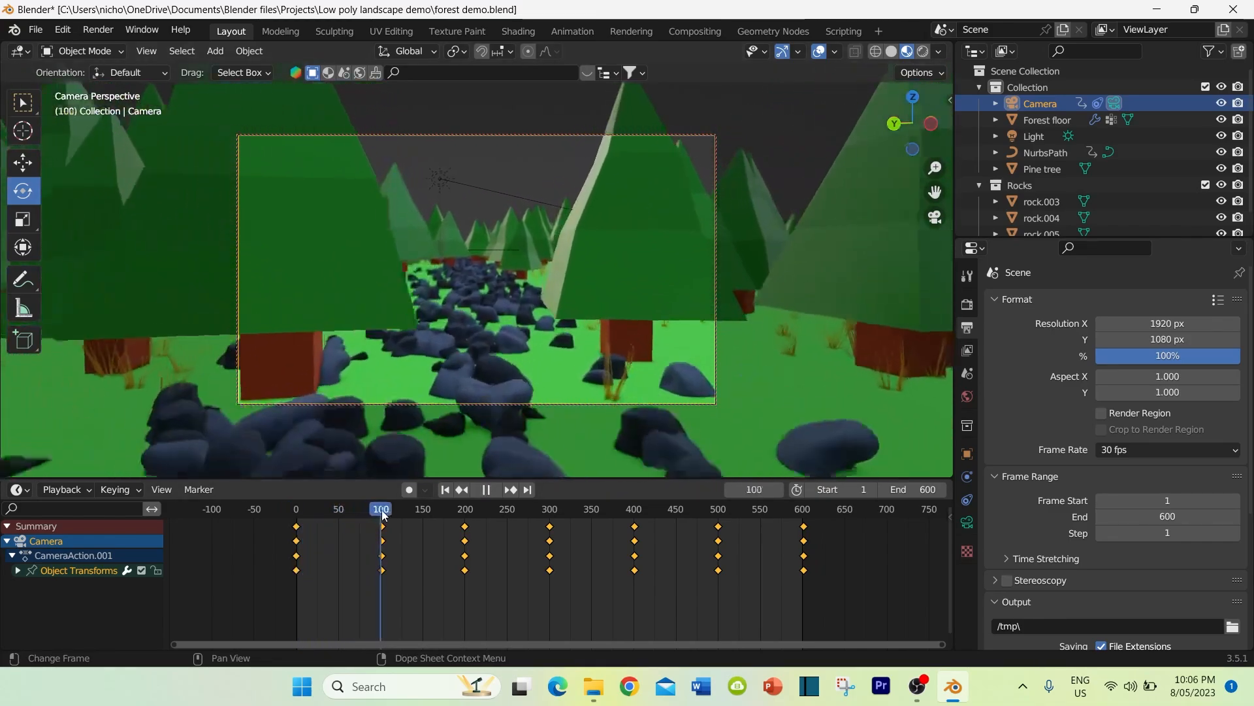
left_click_drag(384, 516, 426, 509)
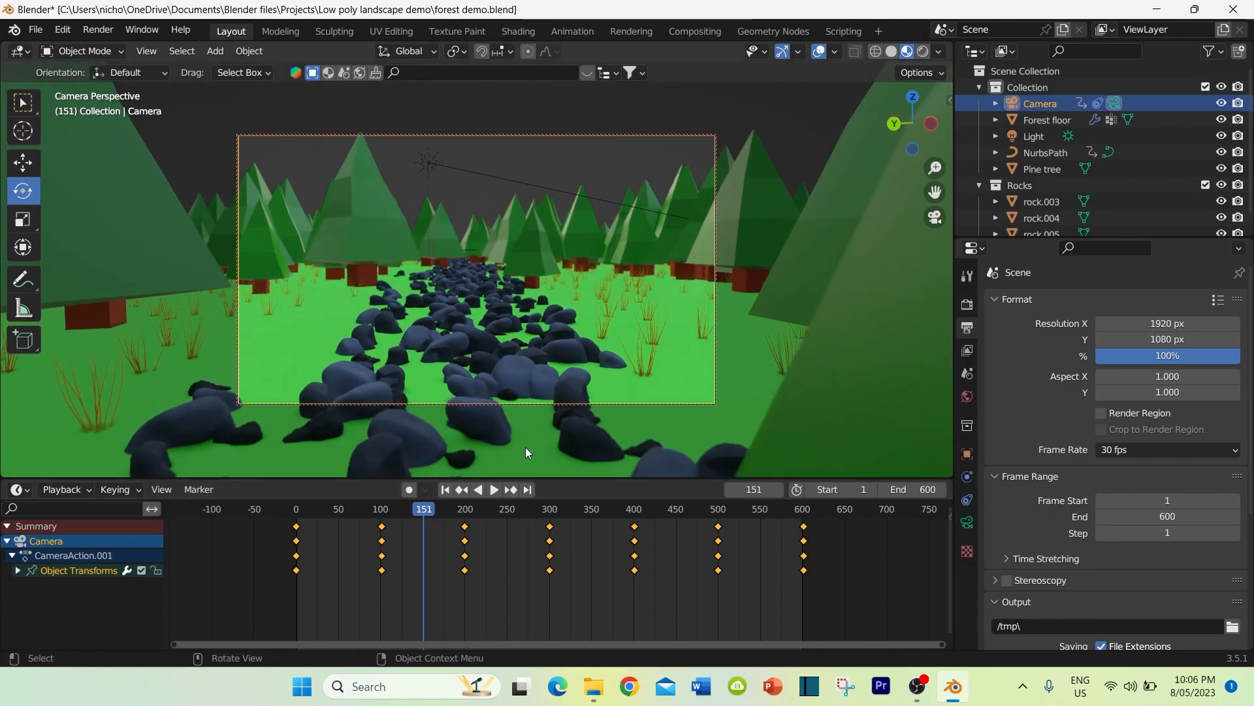
key("space")
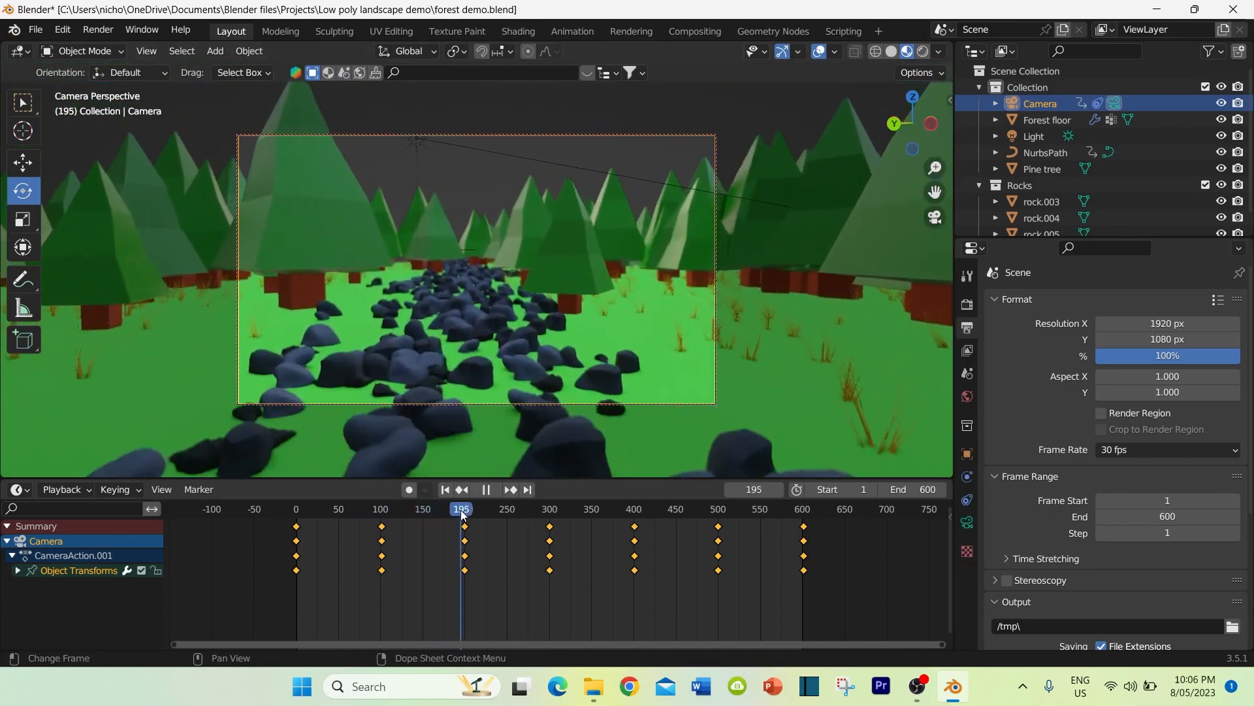
left_click_drag(463, 515, 339, 519)
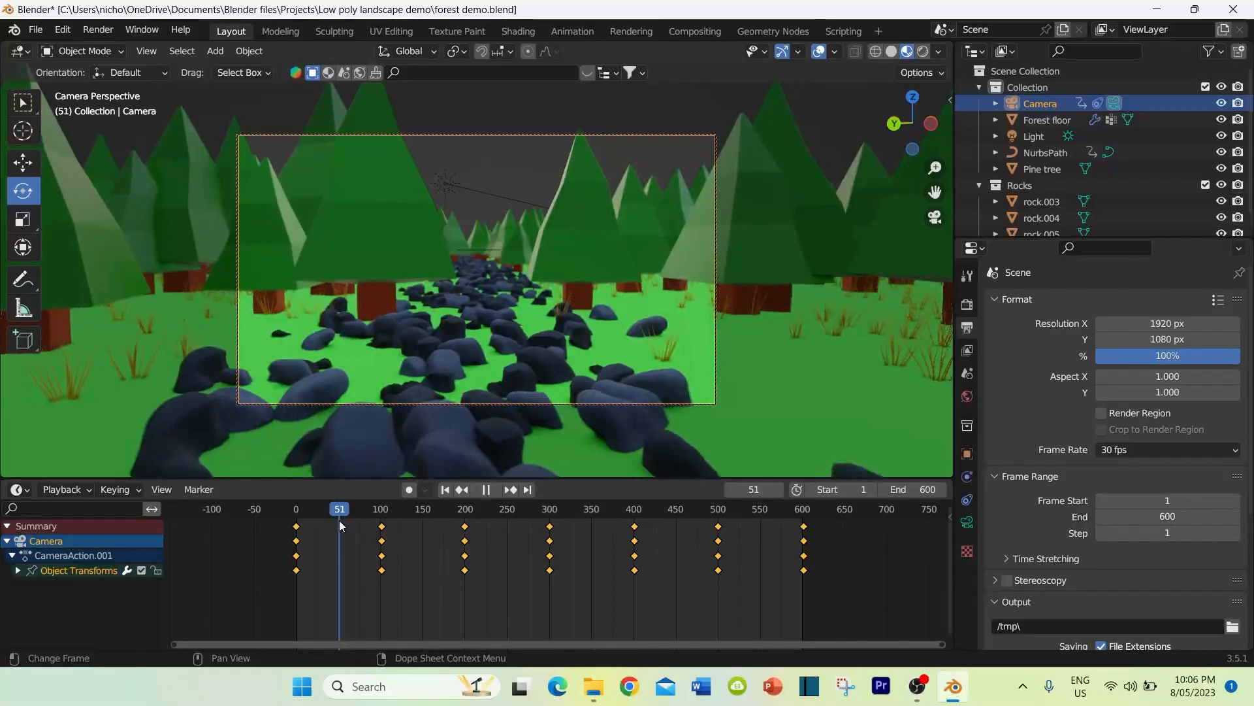
key("space")
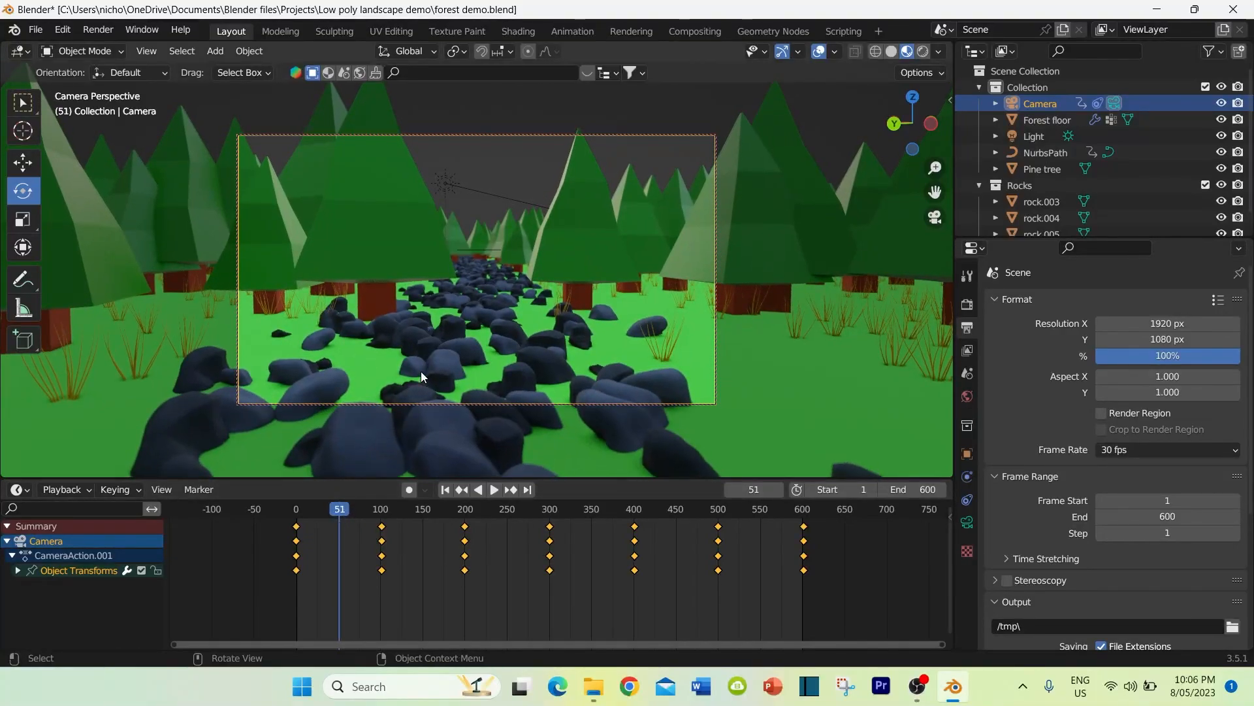
Step: Turn on auto keying and keyframe the camera's Z rotation at 248° on frame 50
left_click(409, 491)
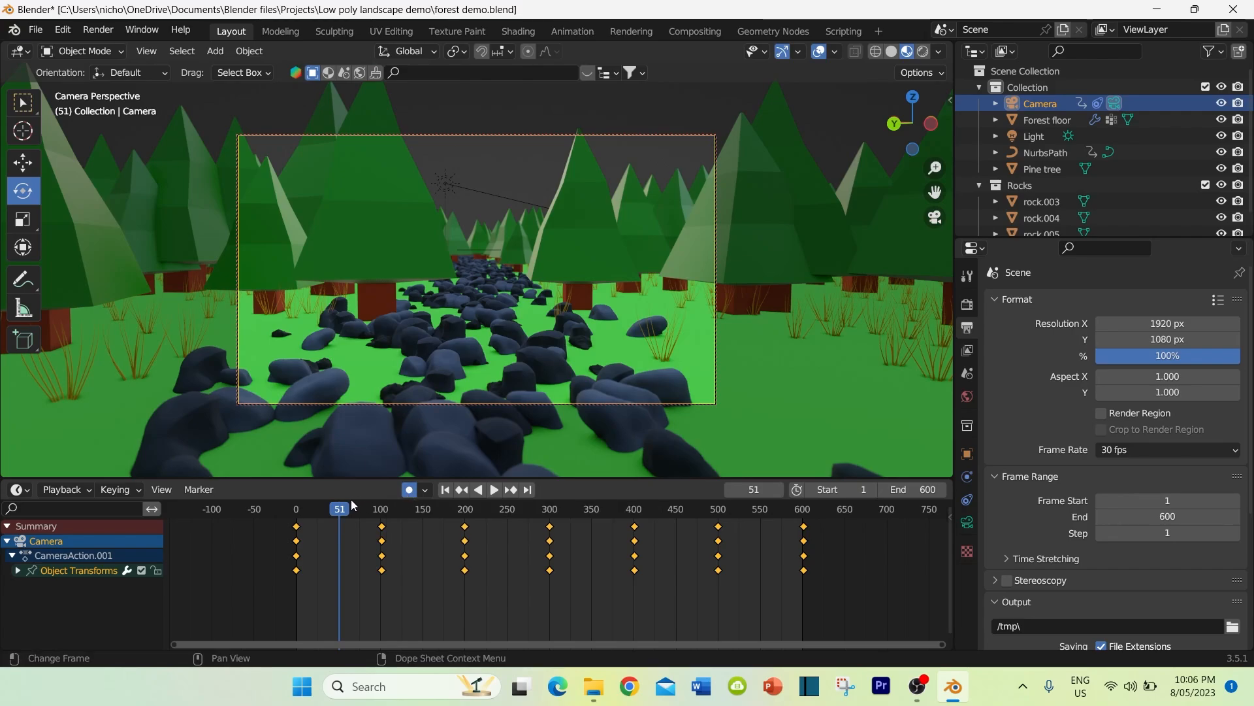
left_click_drag(338, 511, 340, 515)
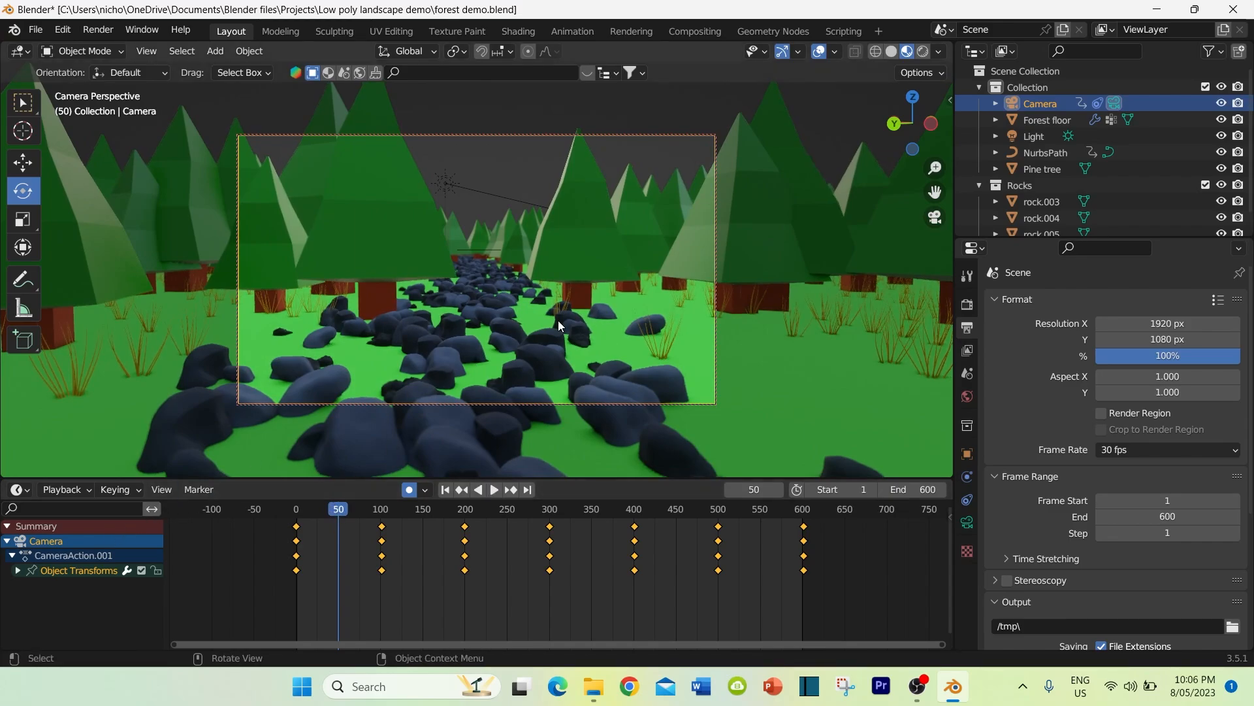
left_click(968, 454)
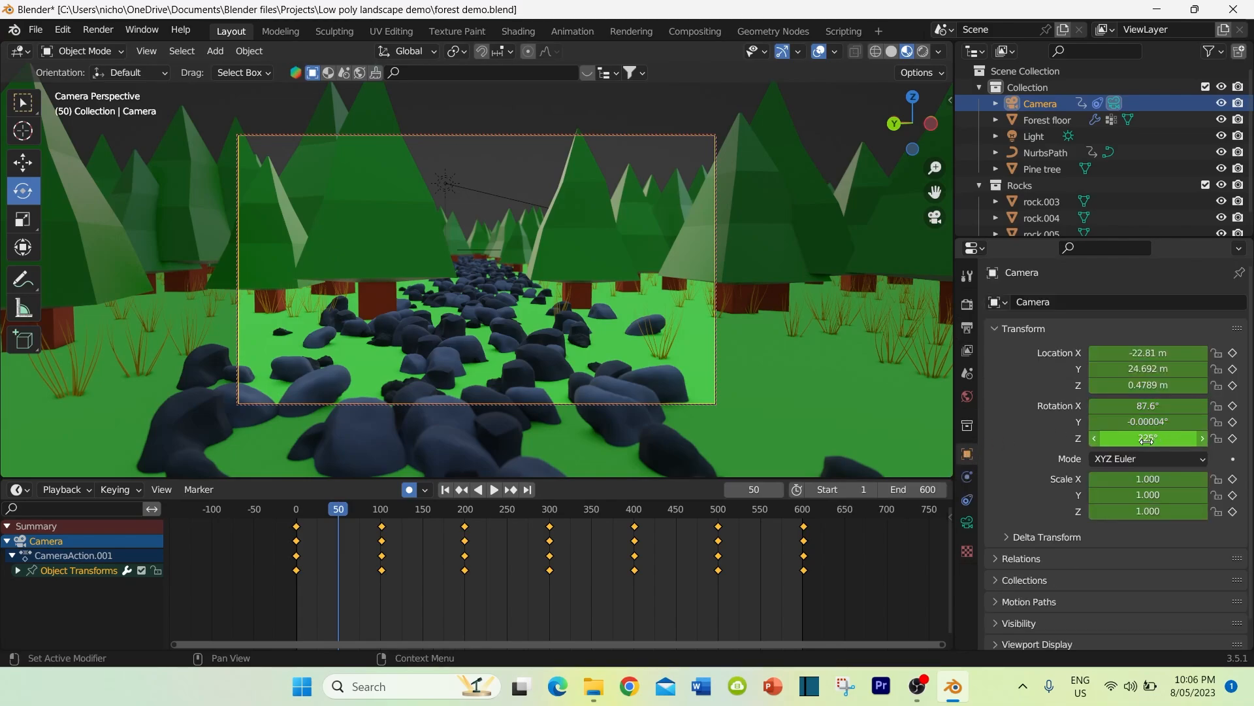
left_click_drag(1154, 439, 1182, 439)
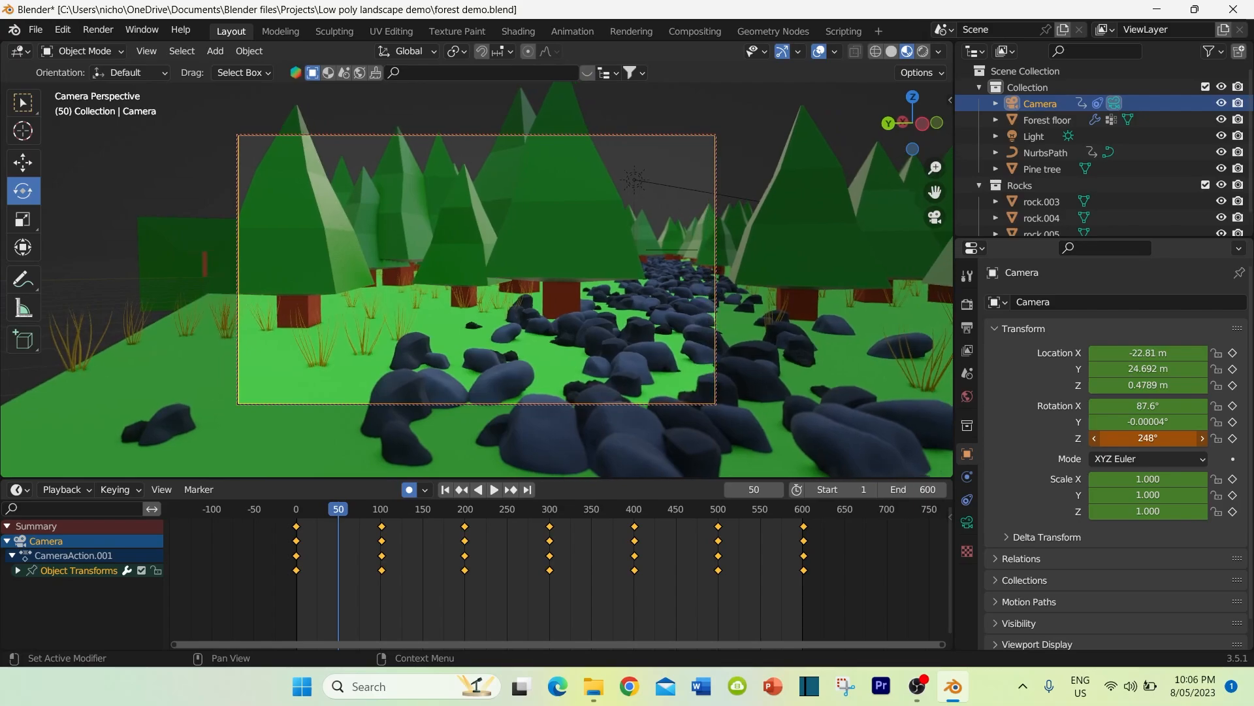
key("i")
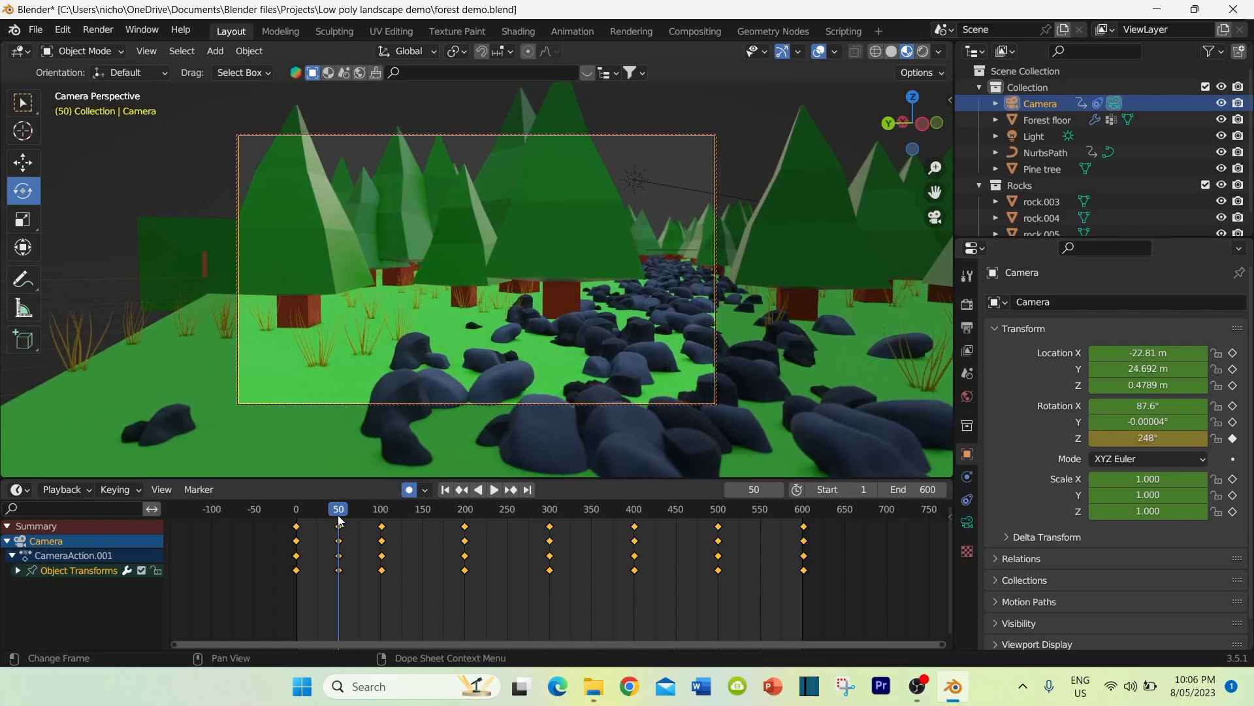
Step: Play the animation through the camera from frame 0 past frame 79 to check the turn at frame 50
left_click_drag(339, 513, 297, 516)
key("space")
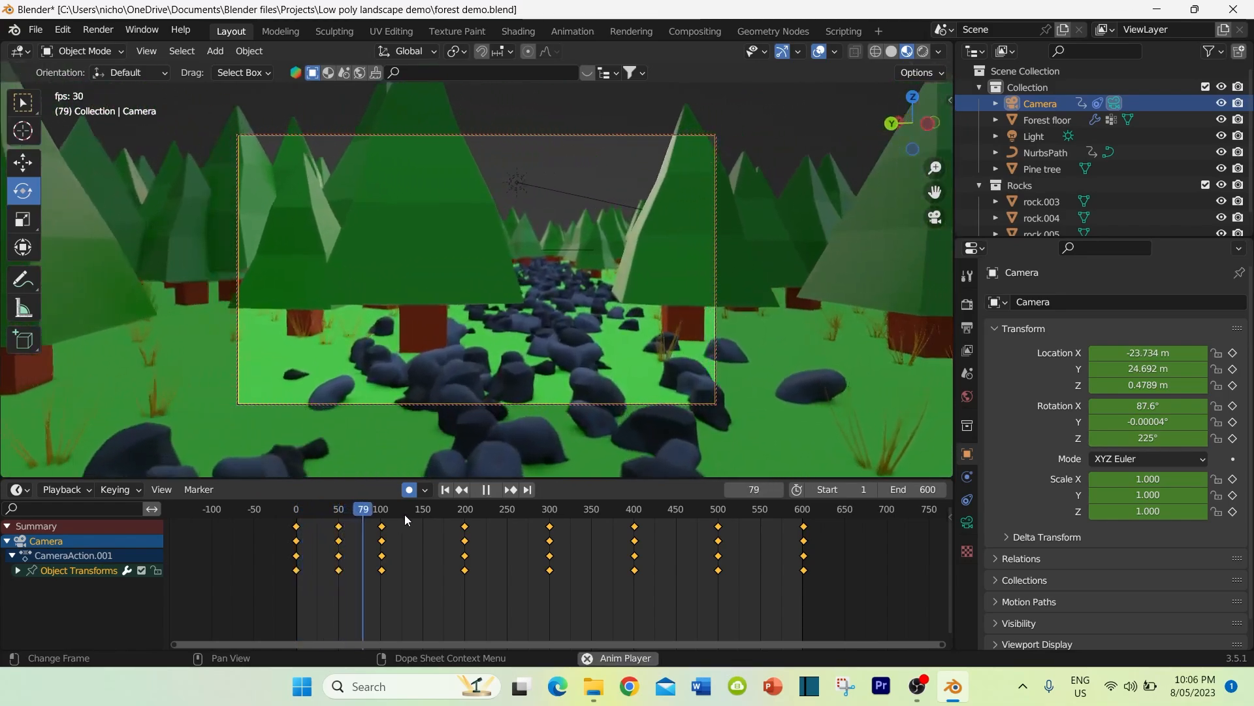
key("space")
Step: At frame 149, set the camera's rotation to 113° on X and 194° on Z
left_click(384, 515)
key("space")
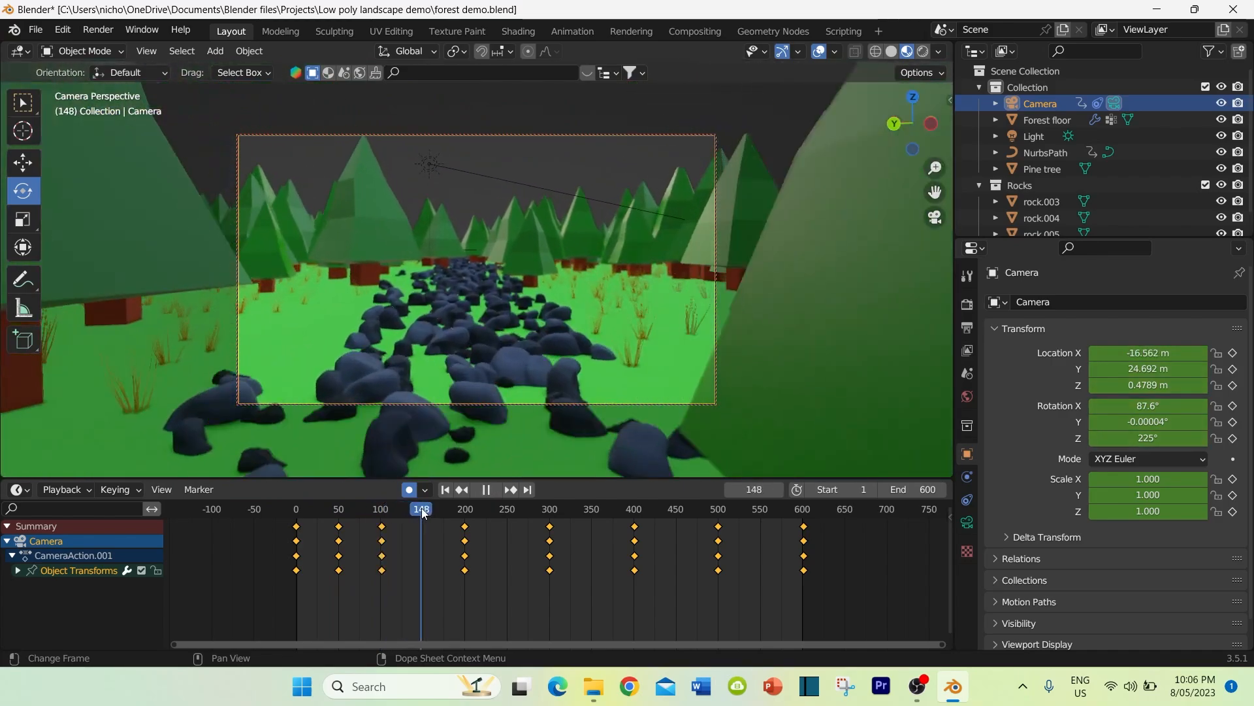
key("space")
left_click(1095, 438)
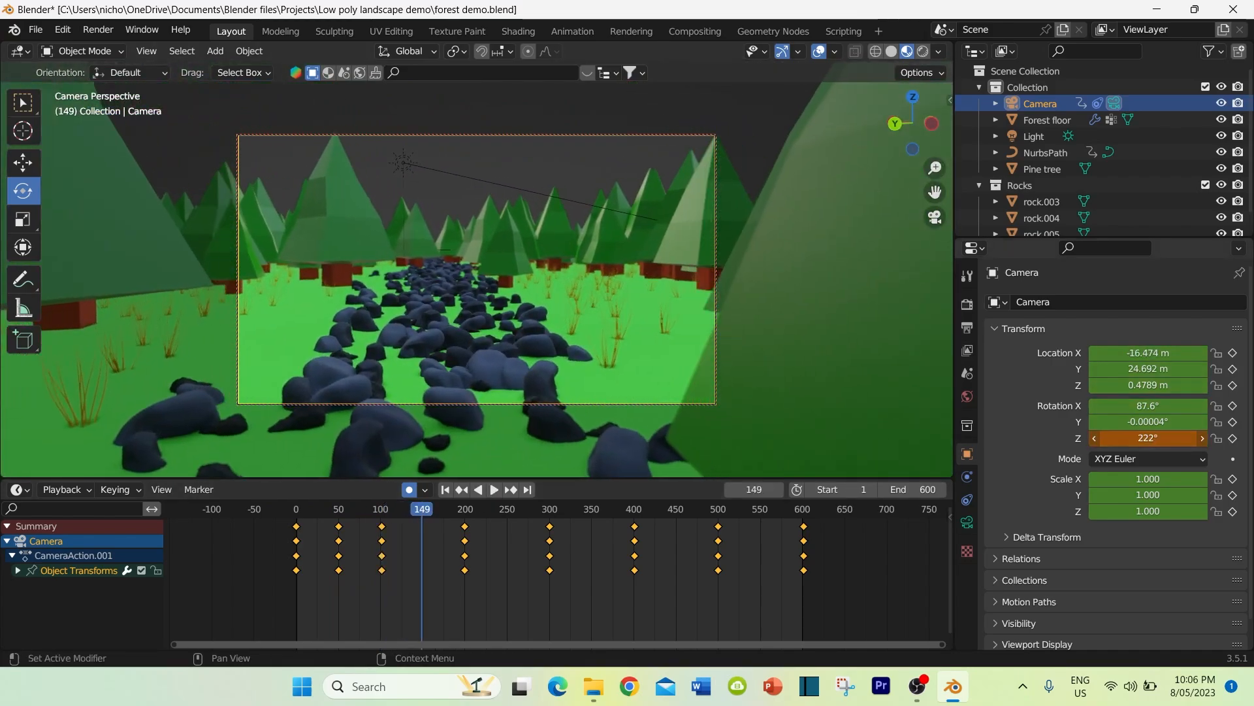
left_click_drag(1159, 437, 1200, 406)
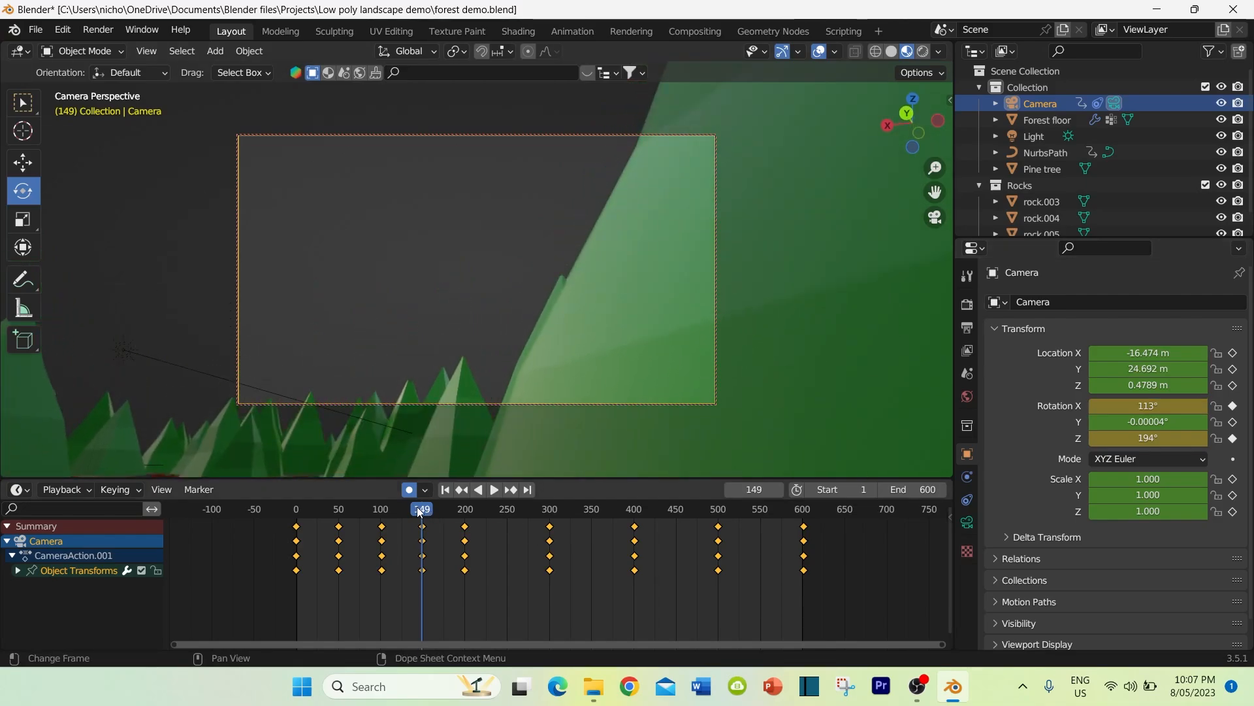
Step: Play the animation from before frame 149 past frame 191 to check the camera's upward turn
left_click_drag(420, 512, 387, 517)
key("space")
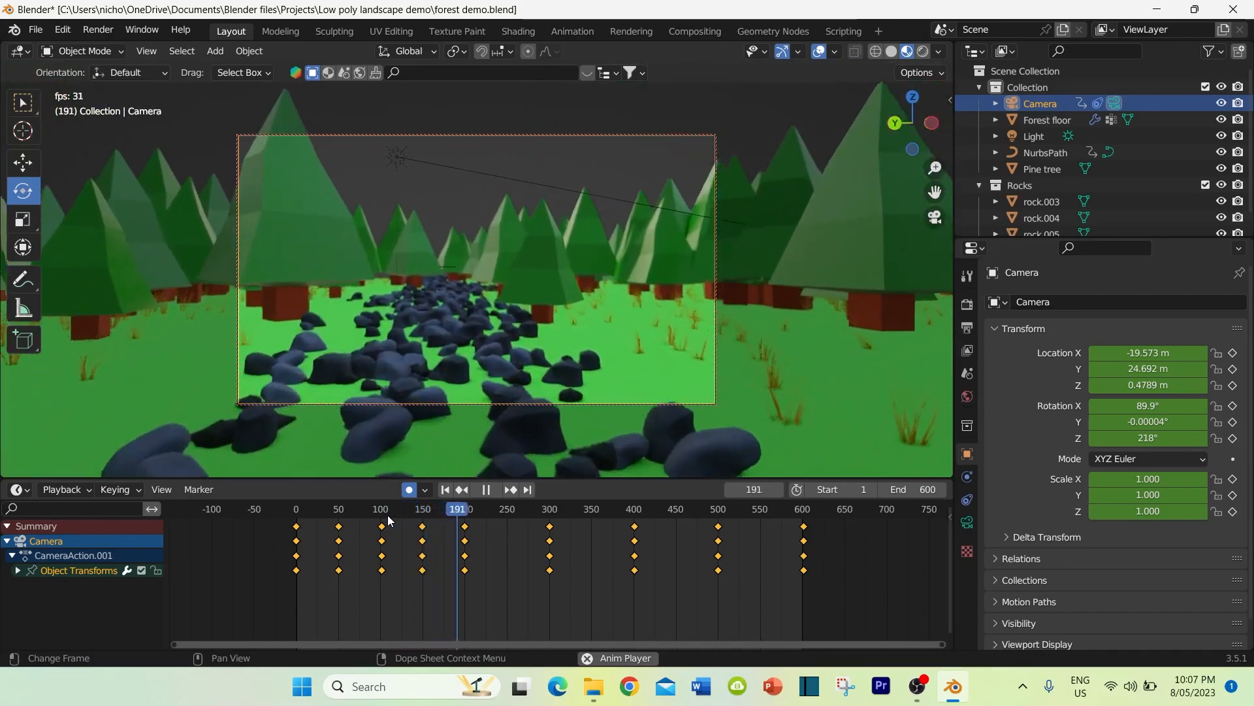
key("space")
Step: At frame 243, set the camera's rotation to 80.7° on X and 189° on Z, and play the animation past frame 323
left_click(492, 511)
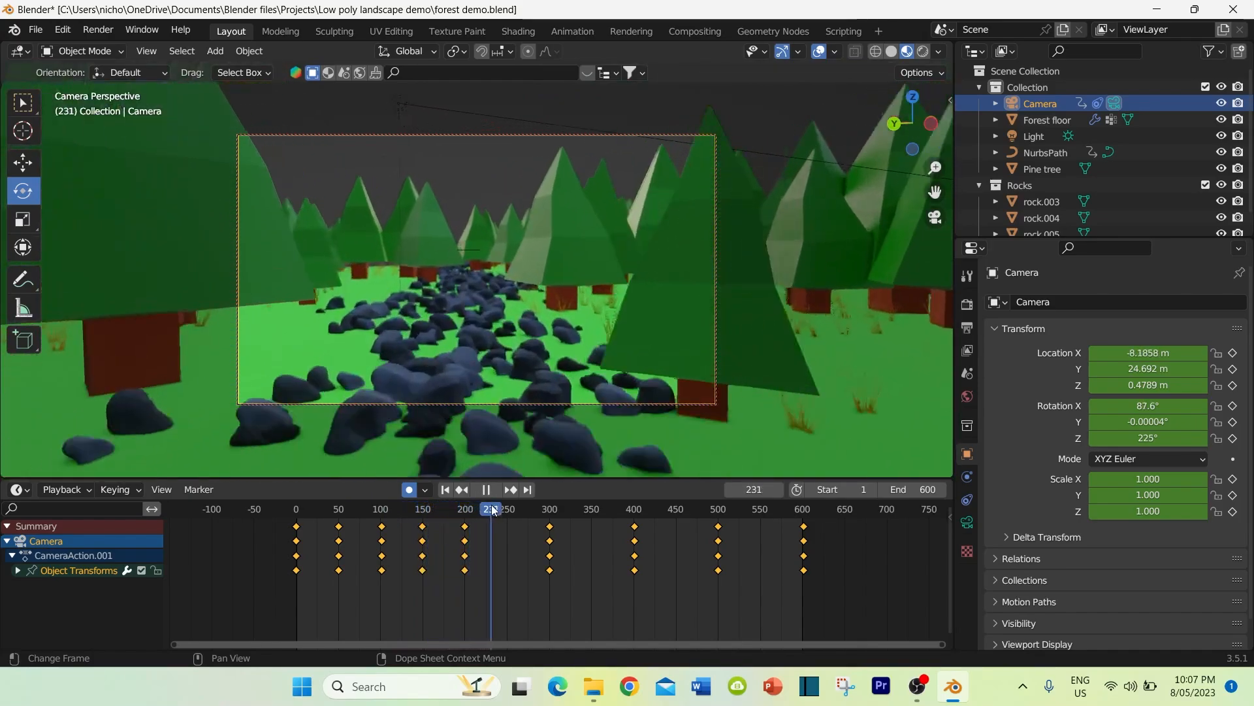
left_click_drag(492, 510, 502, 510)
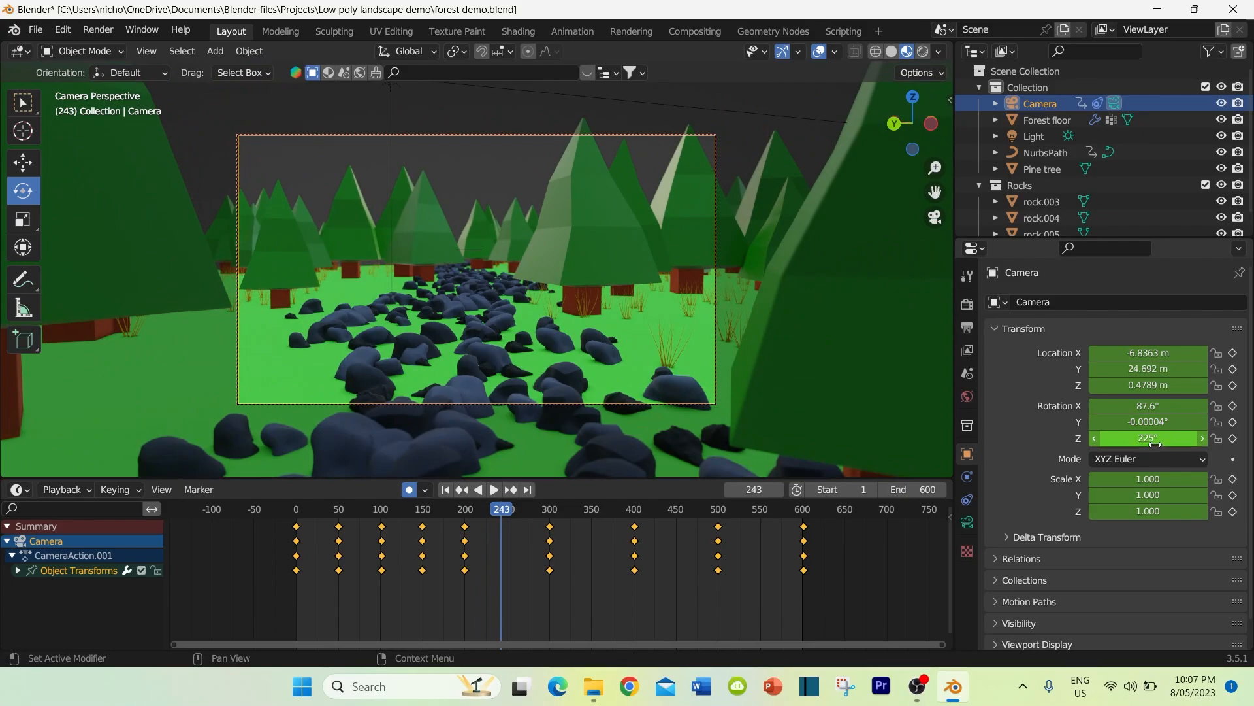
left_click_drag(1155, 444, 1091, 444)
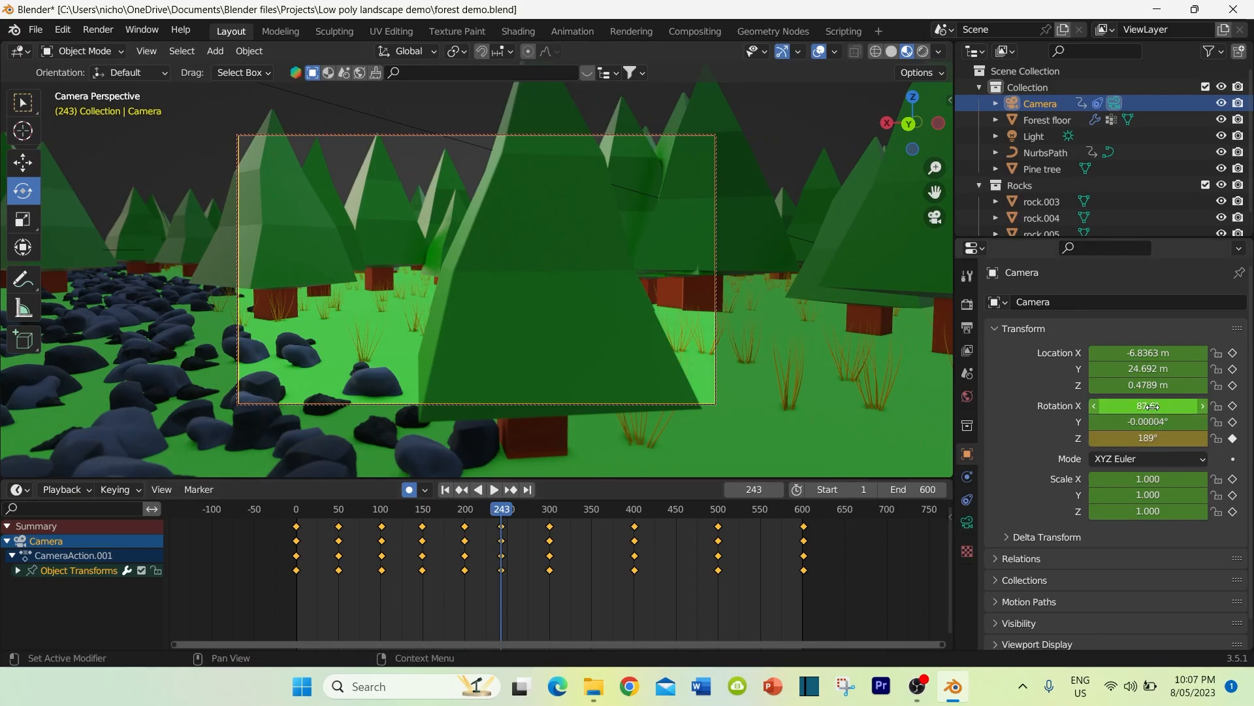
left_click_drag(1150, 406, 1123, 406)
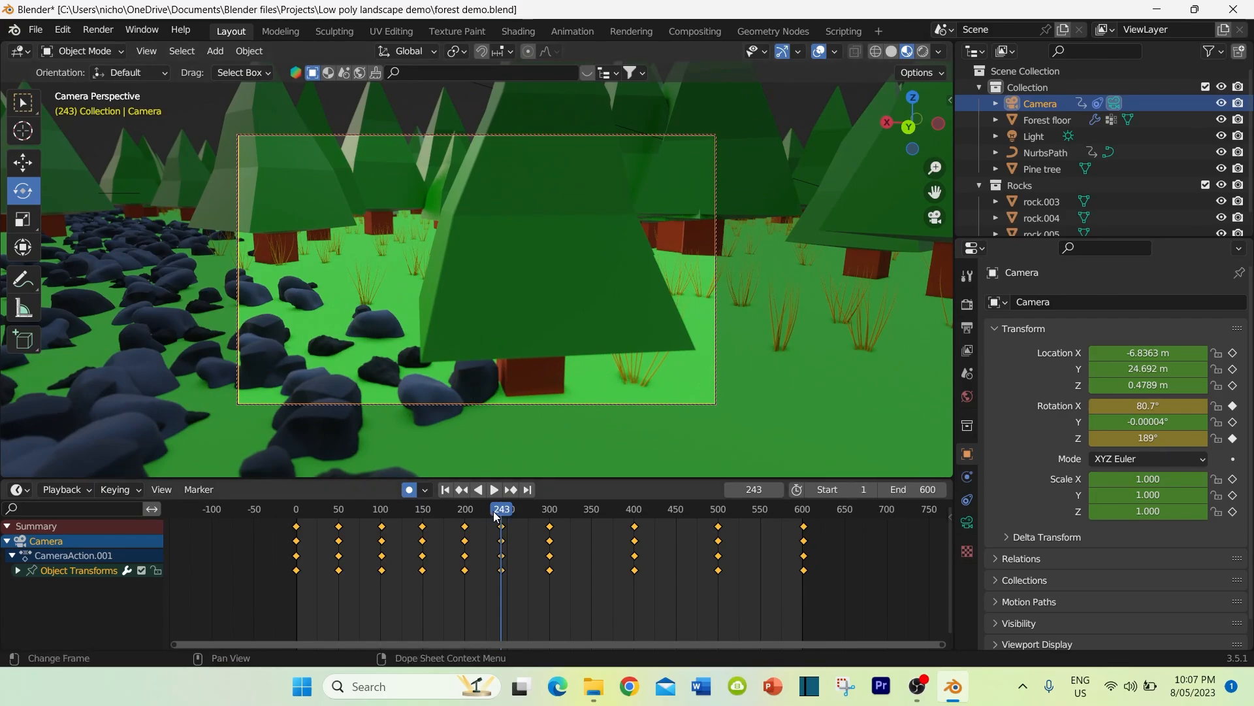
left_click_drag(502, 508, 442, 510)
key("space")
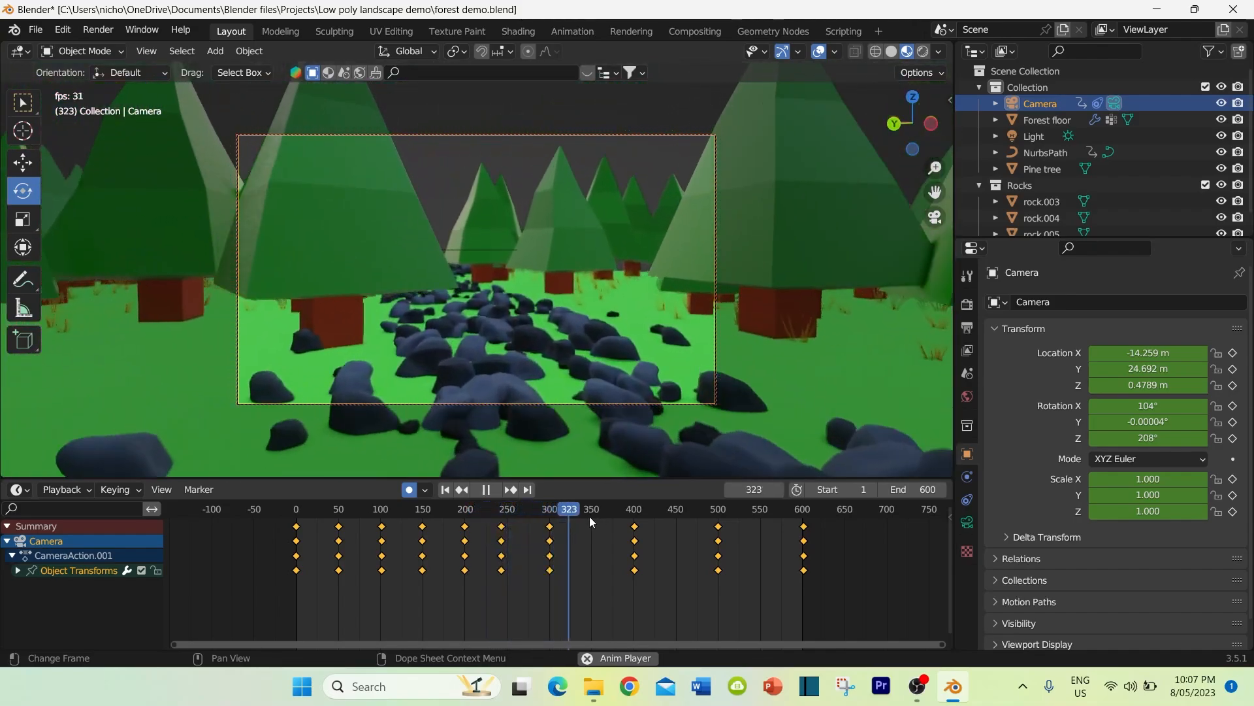
Step: At frame 347, set the camera's rotation to 98.9° on X and 187° on Z
key("space")
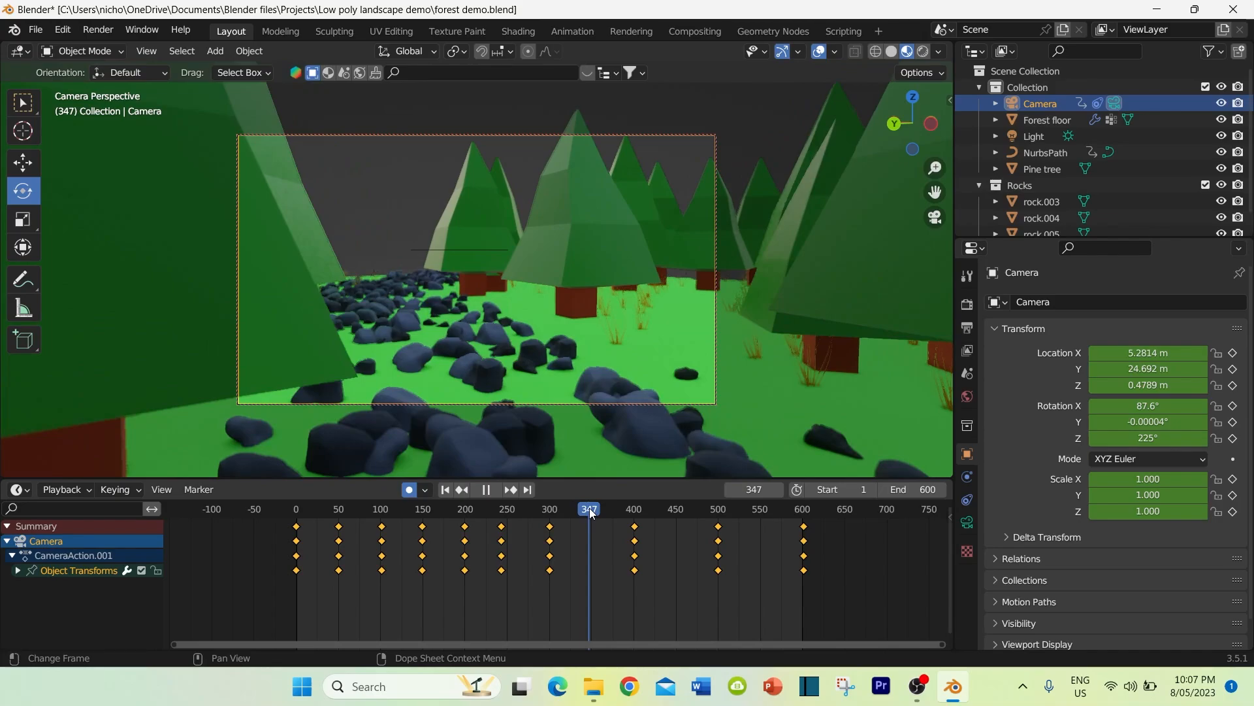
key("space")
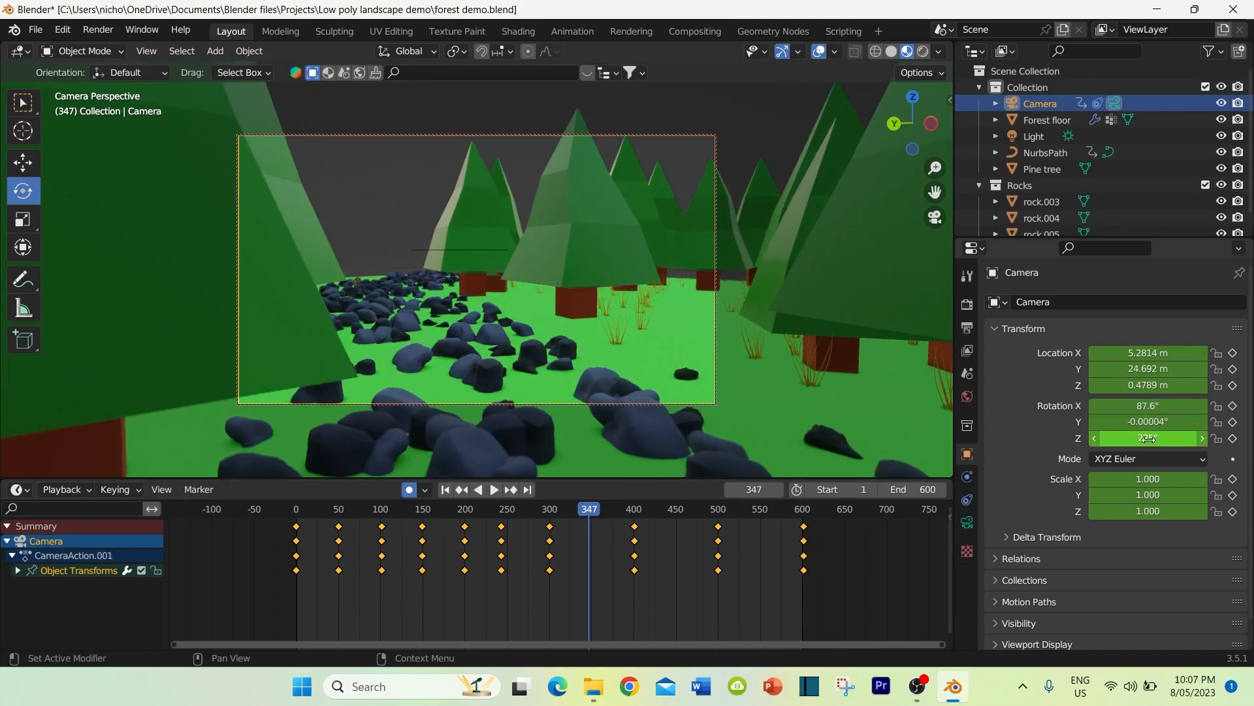
left_click_drag(1148, 439, 1118, 439)
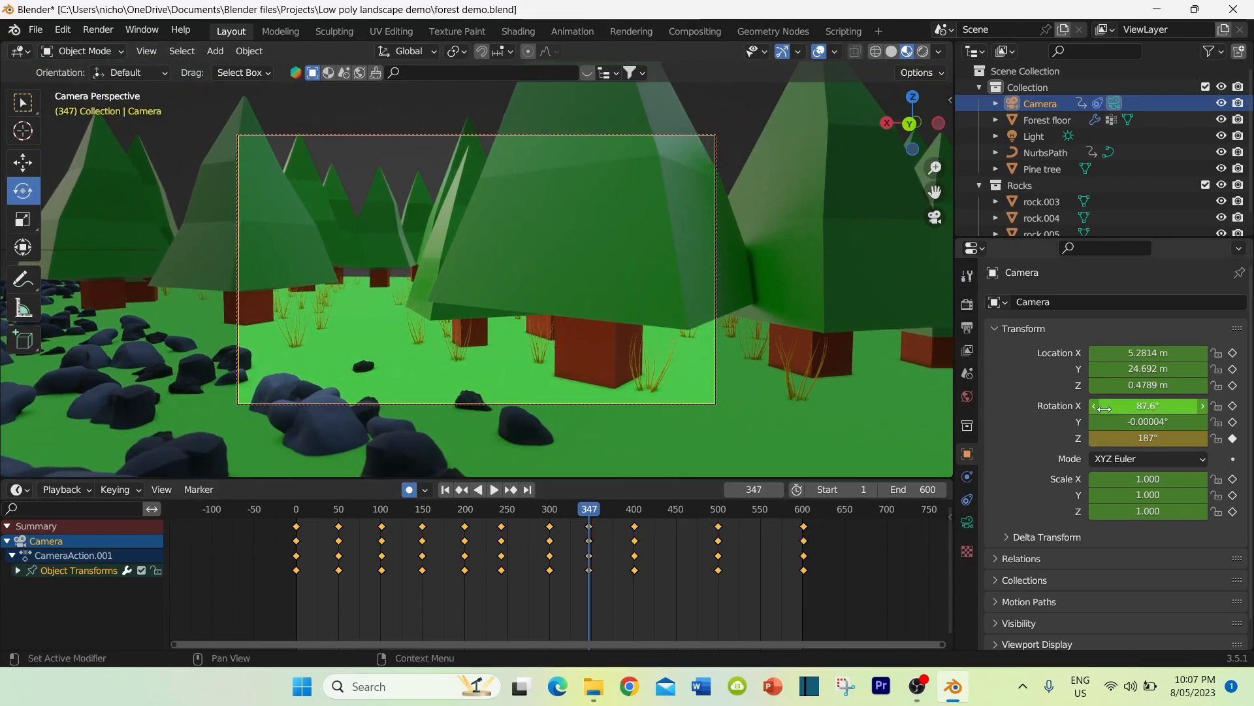
left_click_drag(1104, 409, 1111, 409)
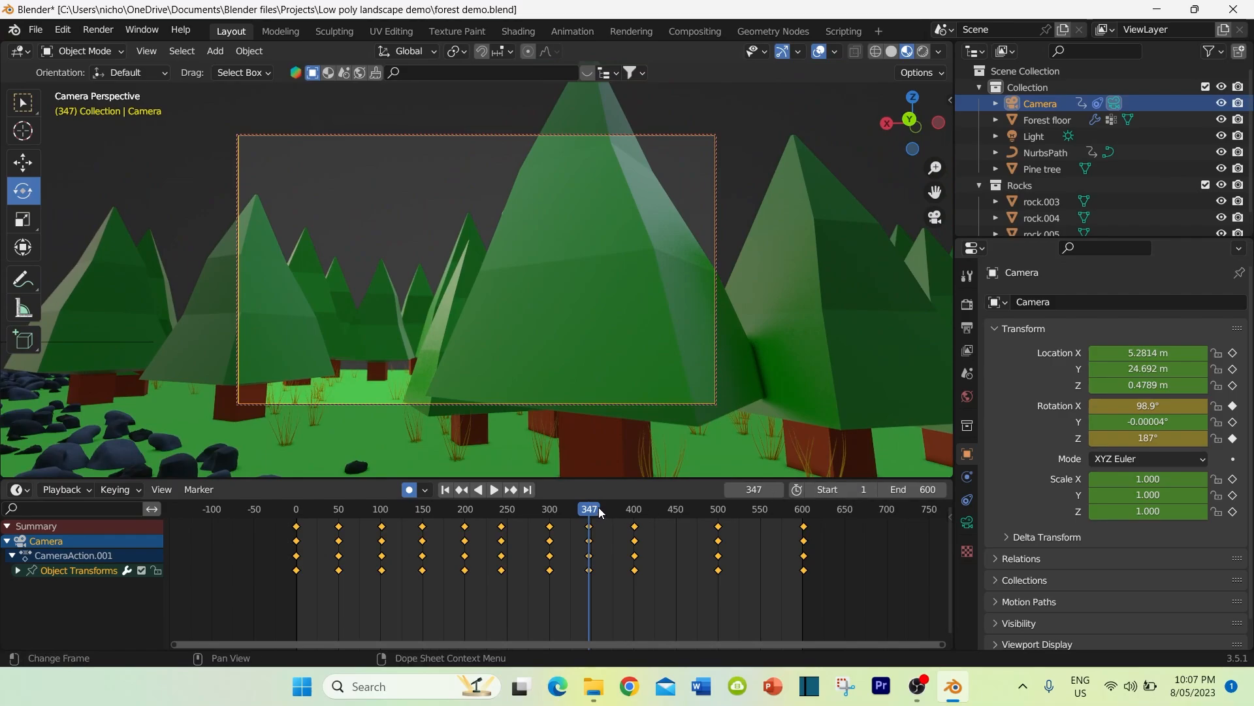
Step: At frame 450, keyframe the camera's Z rotation at 293°, play past frame 543, and advance to frame 569
left_click_drag(600, 512, 677, 511)
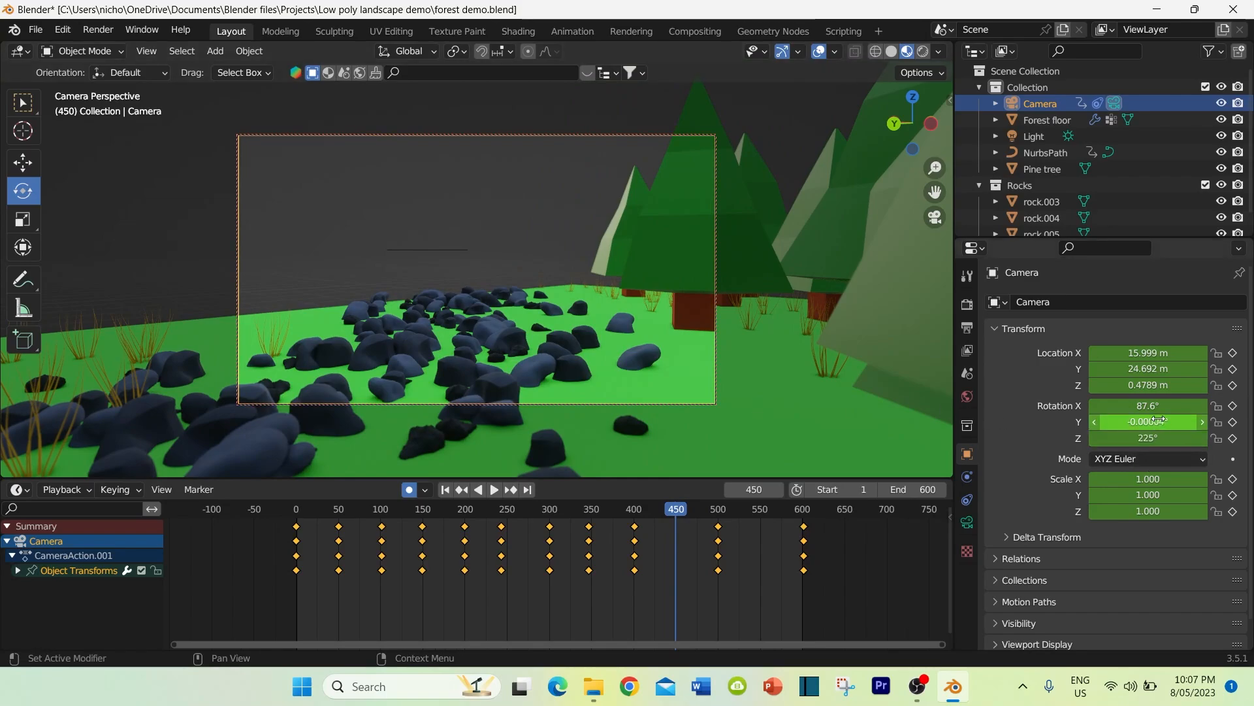
left_click_drag(1146, 438, 1056, 448)
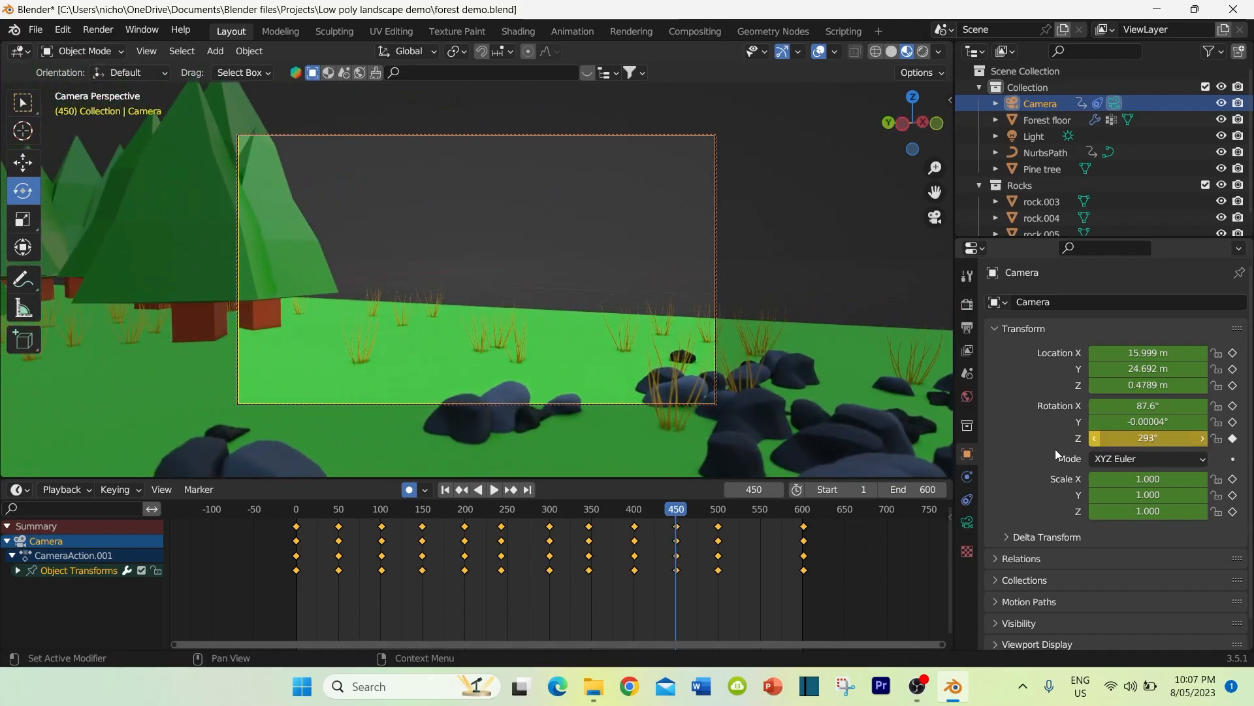
key("i")
key("space")
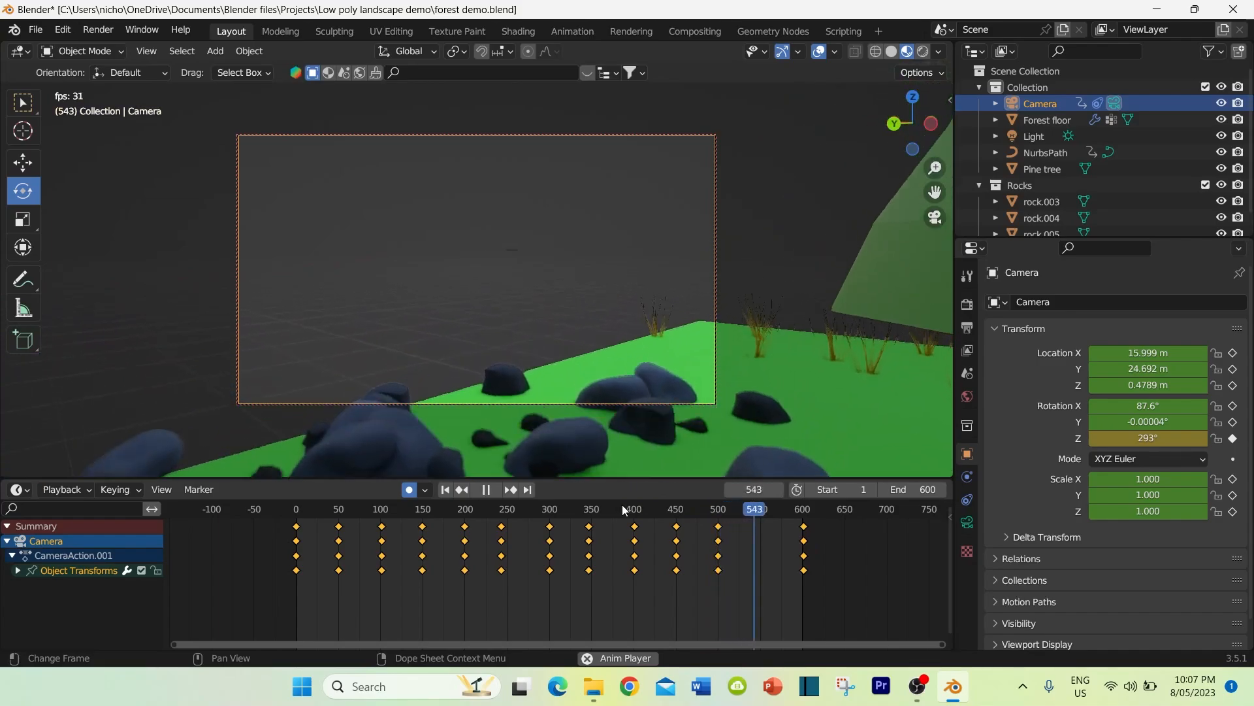
key("space")
mouse_move(772, 511)
left_mouse_down()
mouse_move(719, 511)
mouse_move(797, 514)
mouse_move(775, 513)
left_mouse_up()
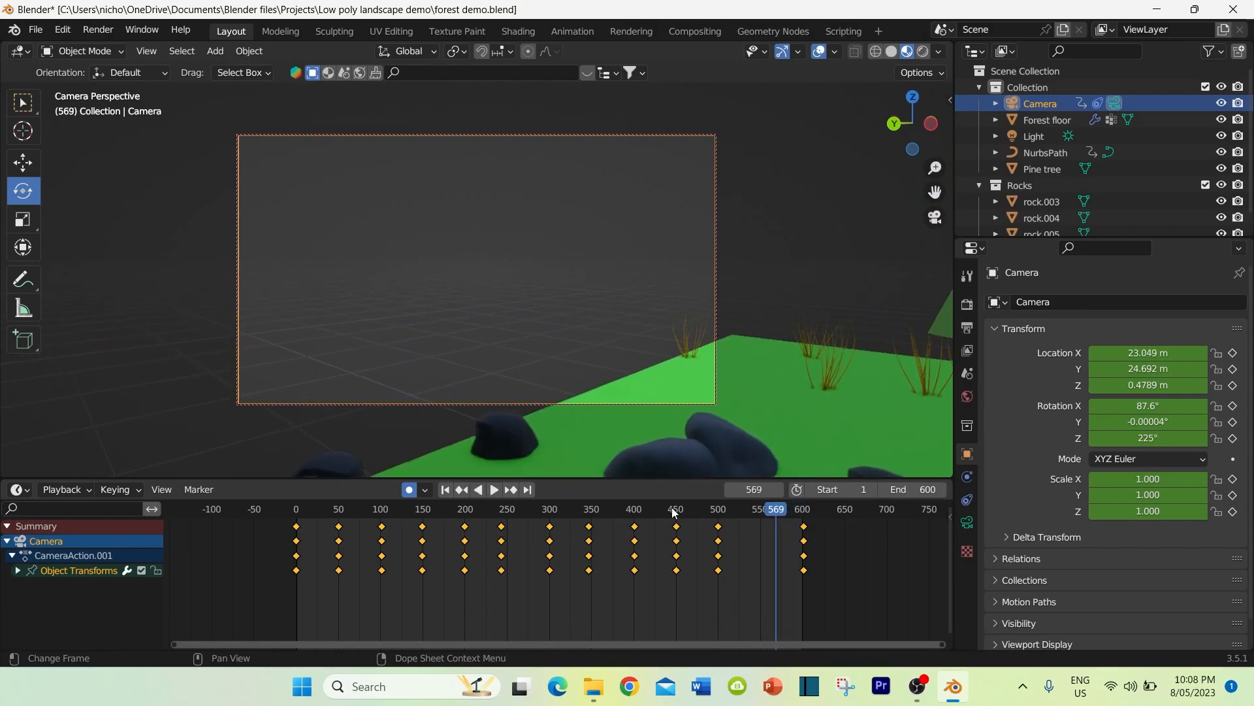
Step: Go to the final frame, step back to frame 585, and move the last column of camera keyframes to just before frame 600
left_click(528, 491)
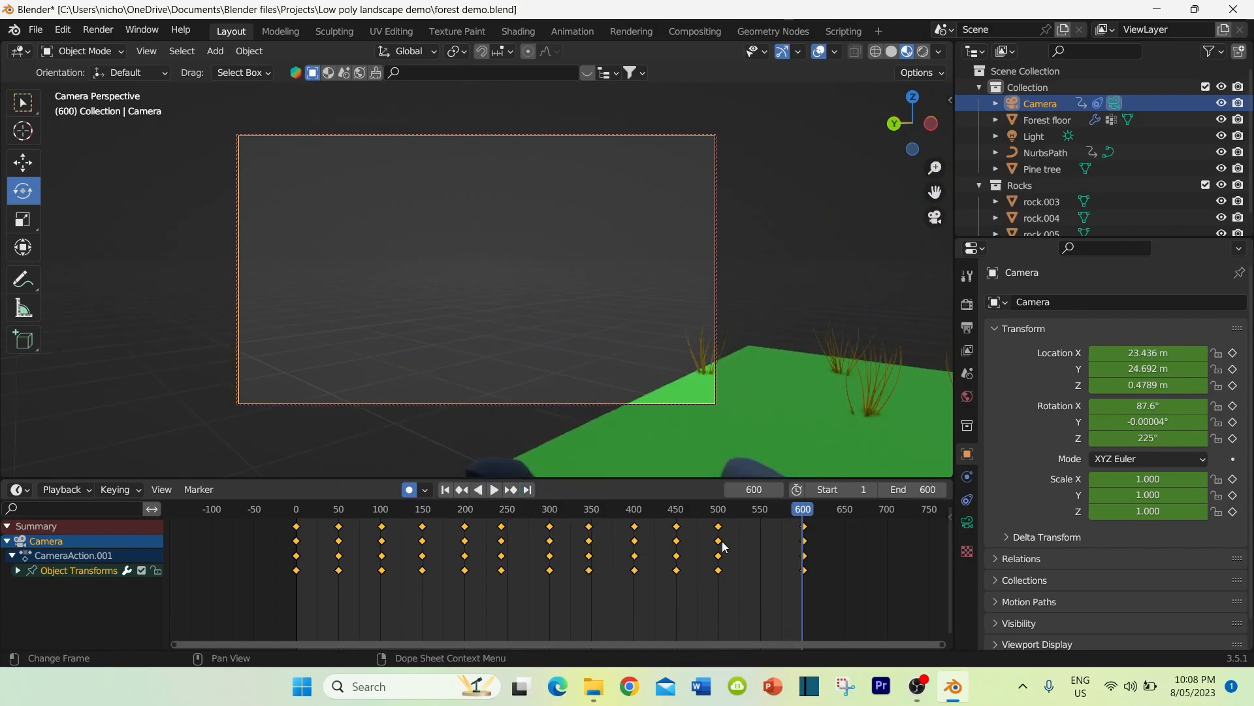
middle_click_drag(770, 551, 632, 565, "ctrl")
key("Left")
key("Left")
key("Left")
key("Left")
key("Left")
key("Left")
key("Left")
key("Left")
key("Left")
key("Left")
key("Left")
key("Left")
key("Left")
key("Left")
key("Left")
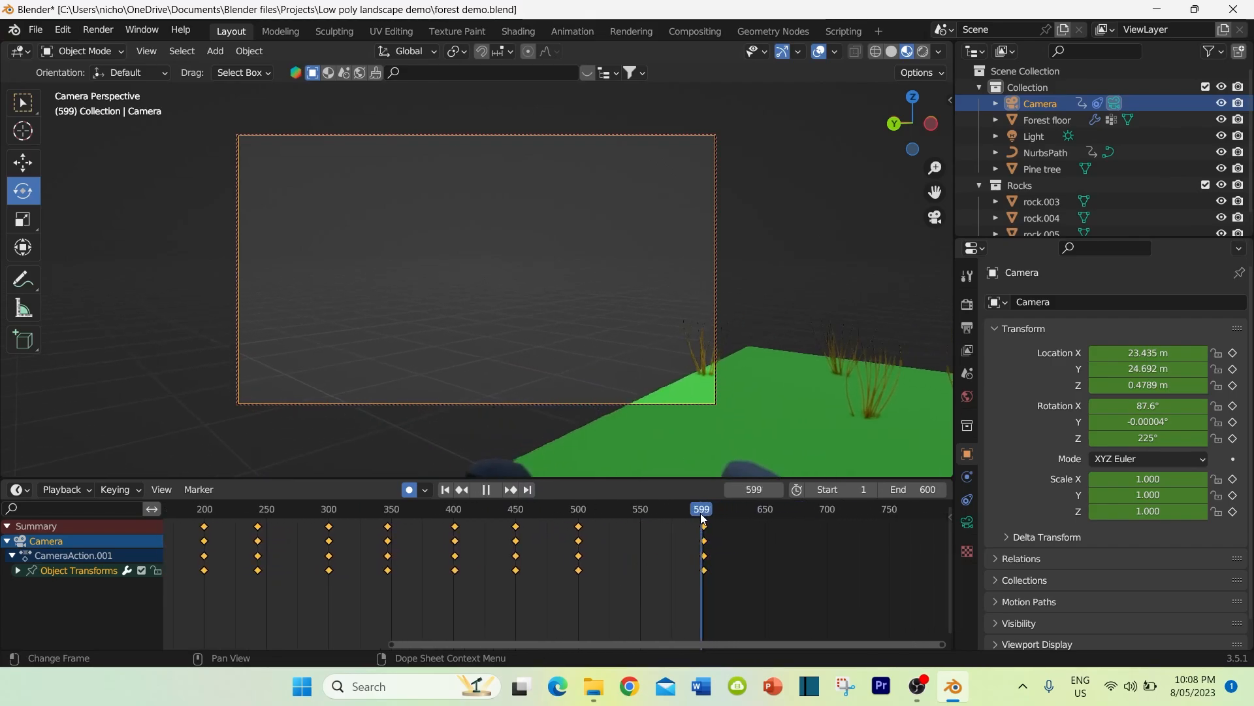
key("g")
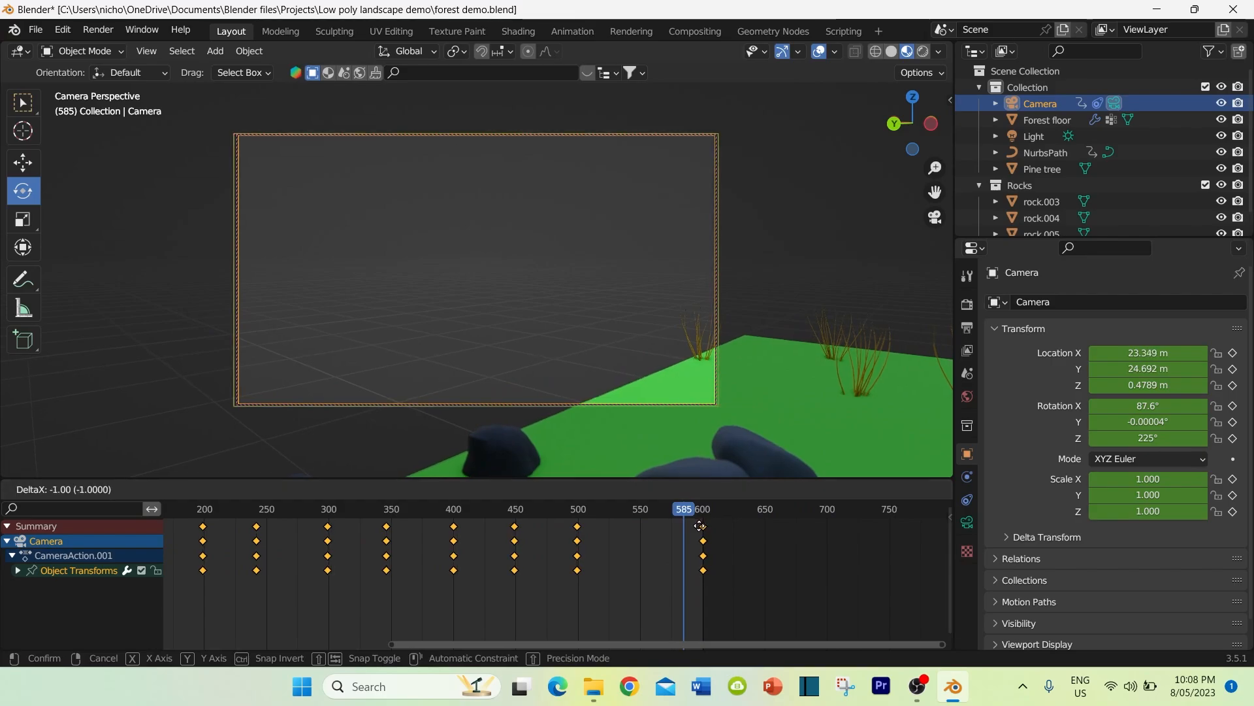
right_click(699, 528)
key("g")
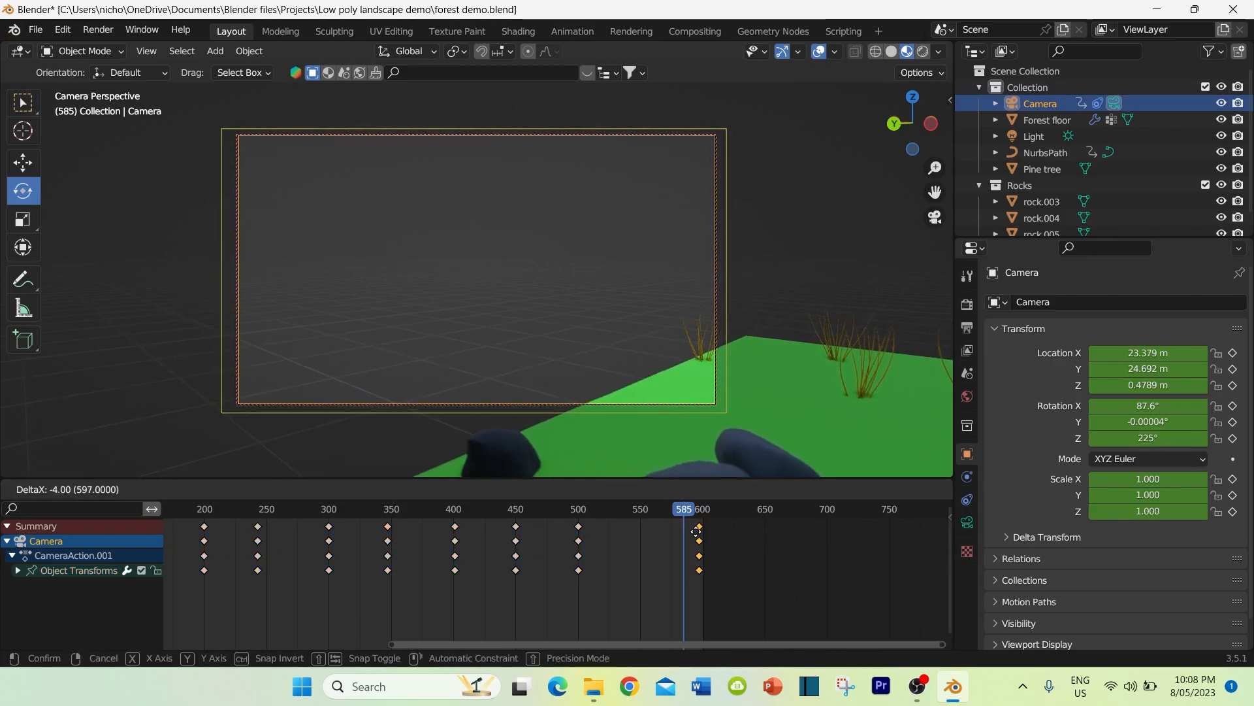
left_click(700, 531)
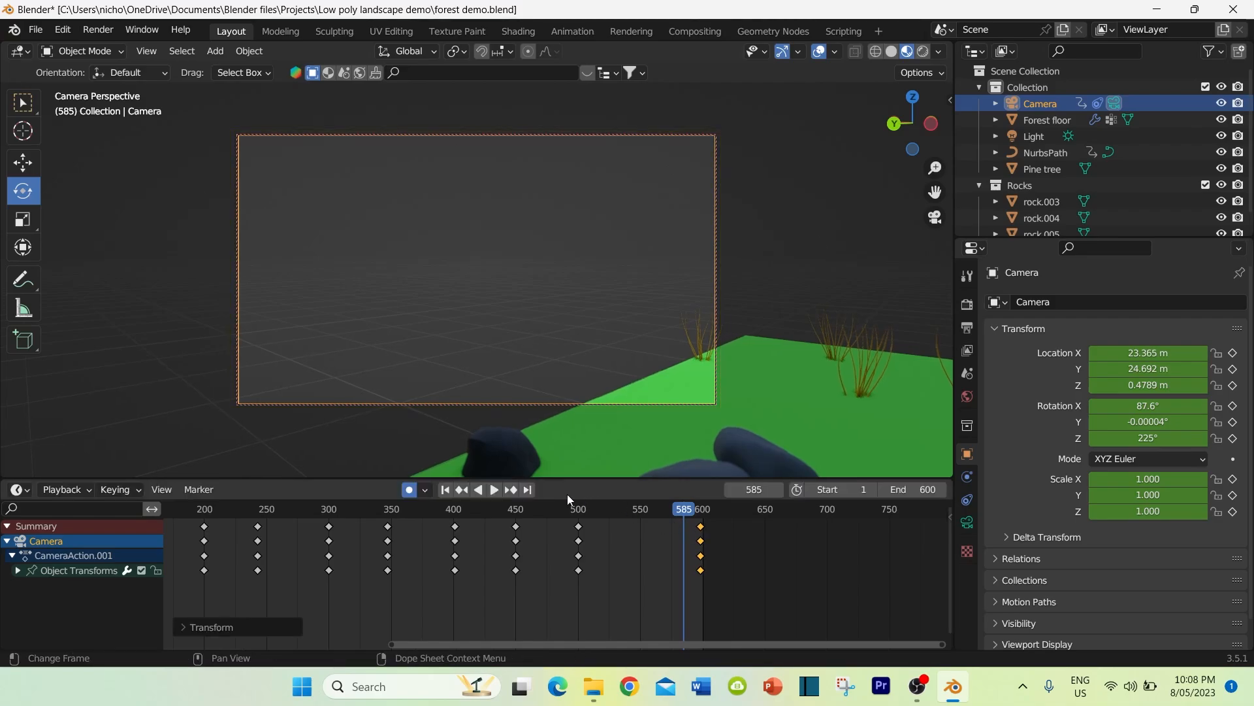
Step: At frame 600, keyframe the camera's Z rotation at 407° so it looks back along the rock path
left_click(527, 490)
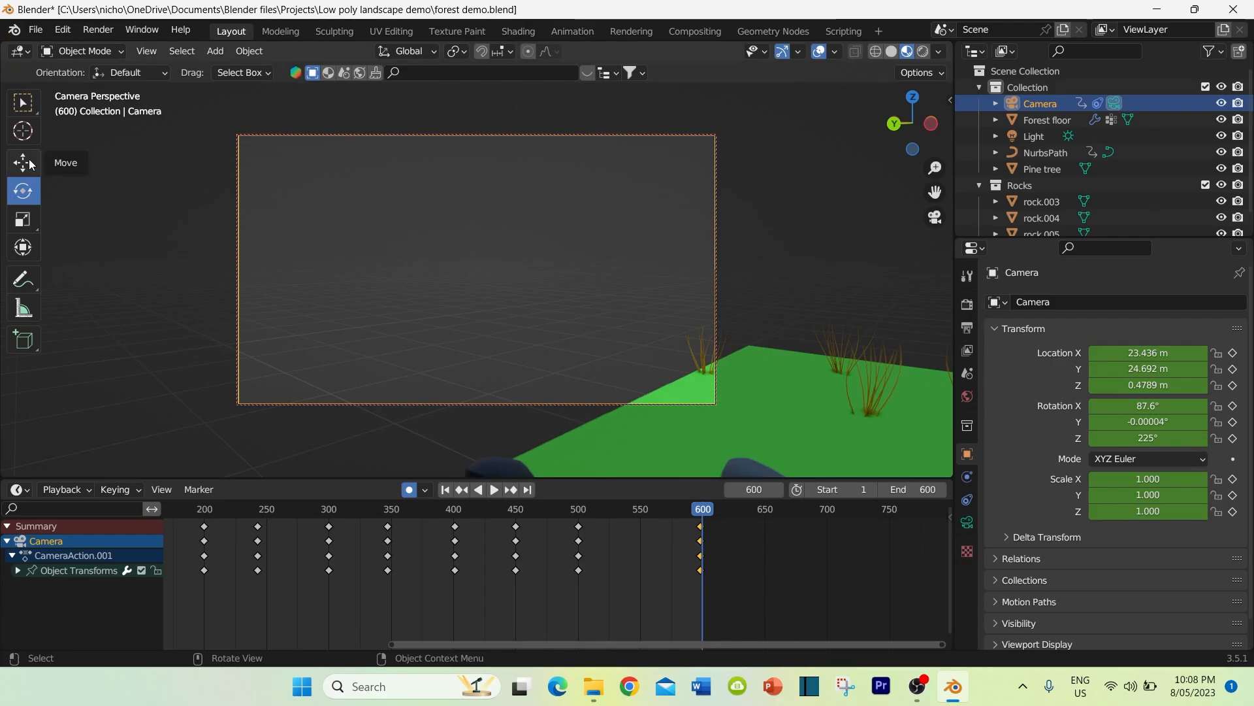
left_click_drag(1202, 437, 1253, 437)
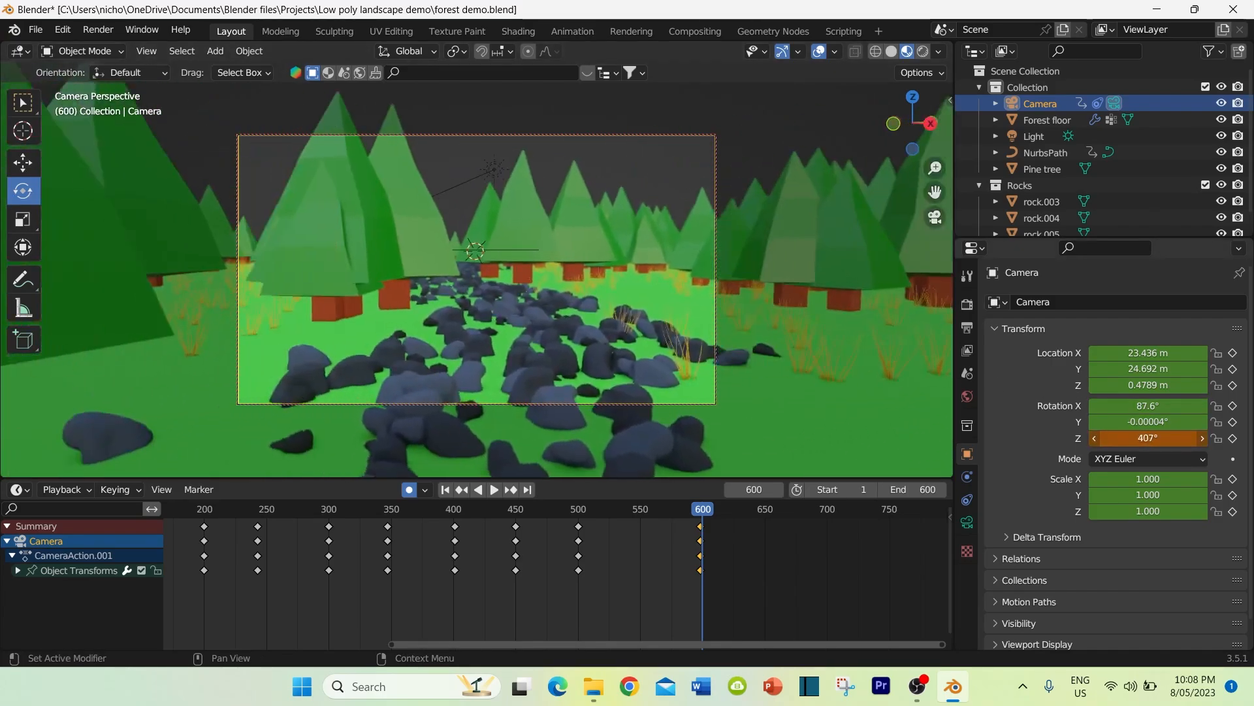
key("i")
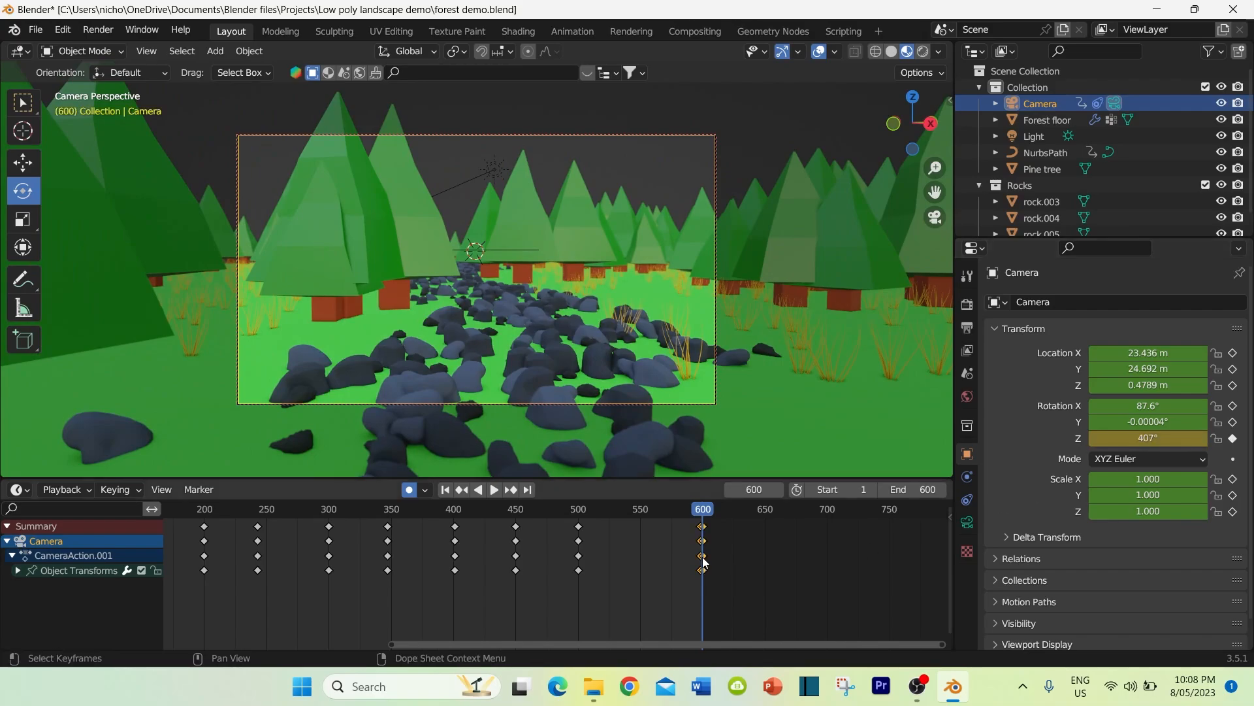
Step: Delete the extra column of camera keyframes just before frame 600 and move back to frame 487
scroll(703, 557, "up", 5)
scroll(765, 548, "up", 2)
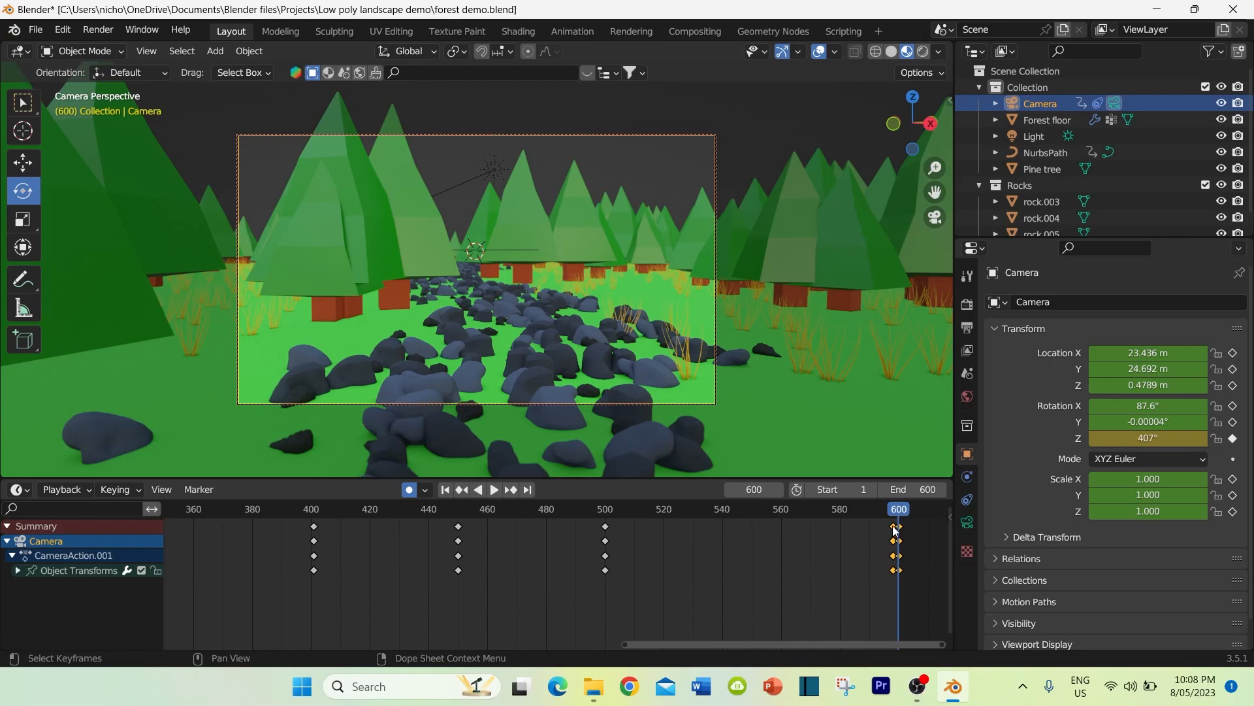
left_click_drag(894, 531, 567, 547)
key("Delete")
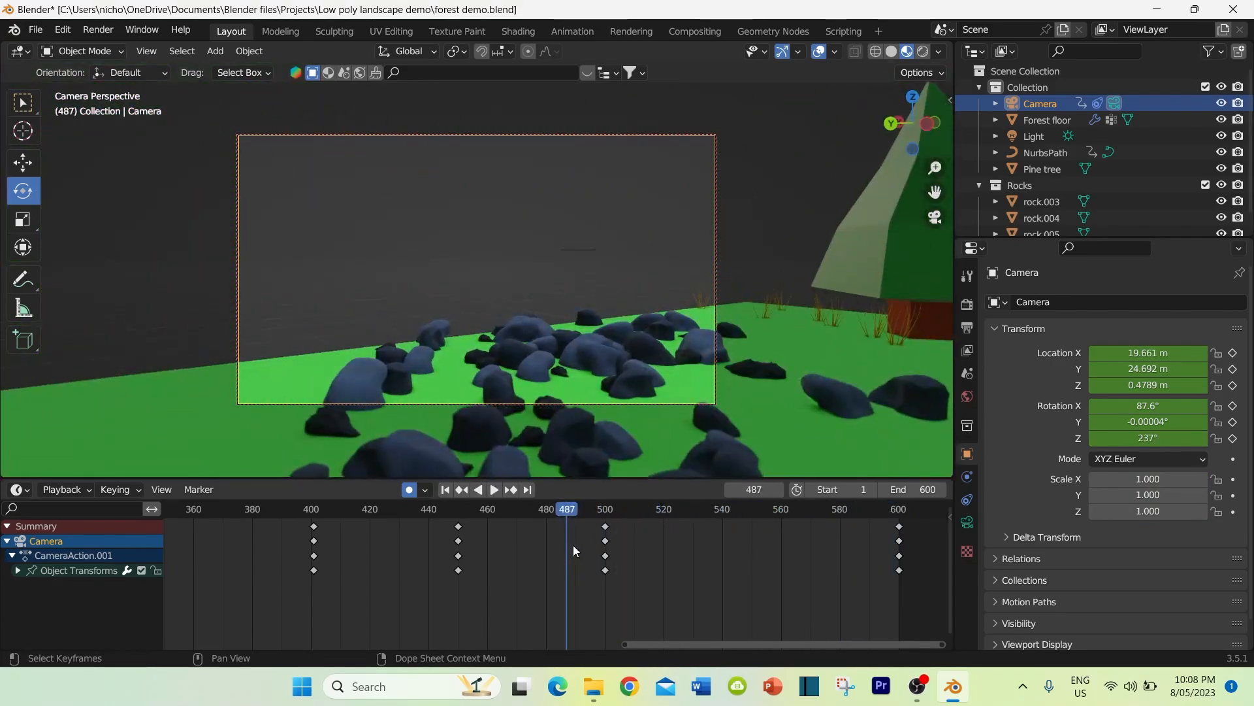
Step: Play the animation from frame 487 past its end, and replay the stretch from before frame 500 to check the final turn
key("space")
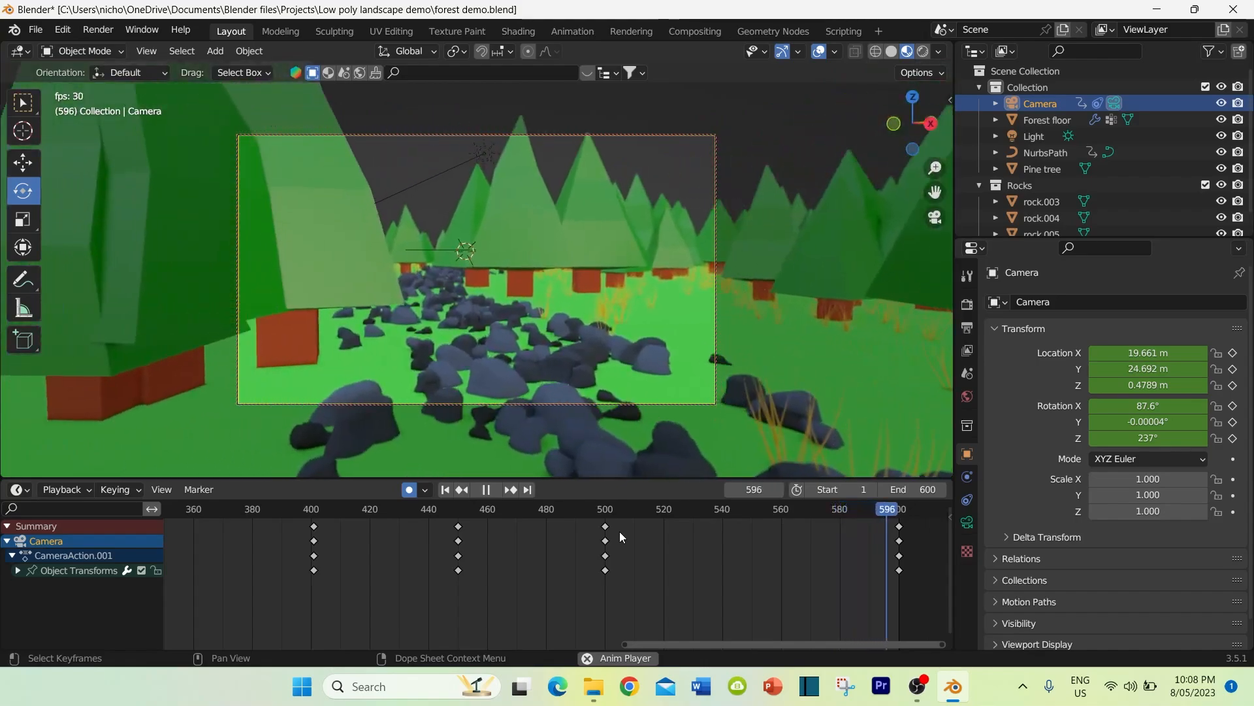
key("space")
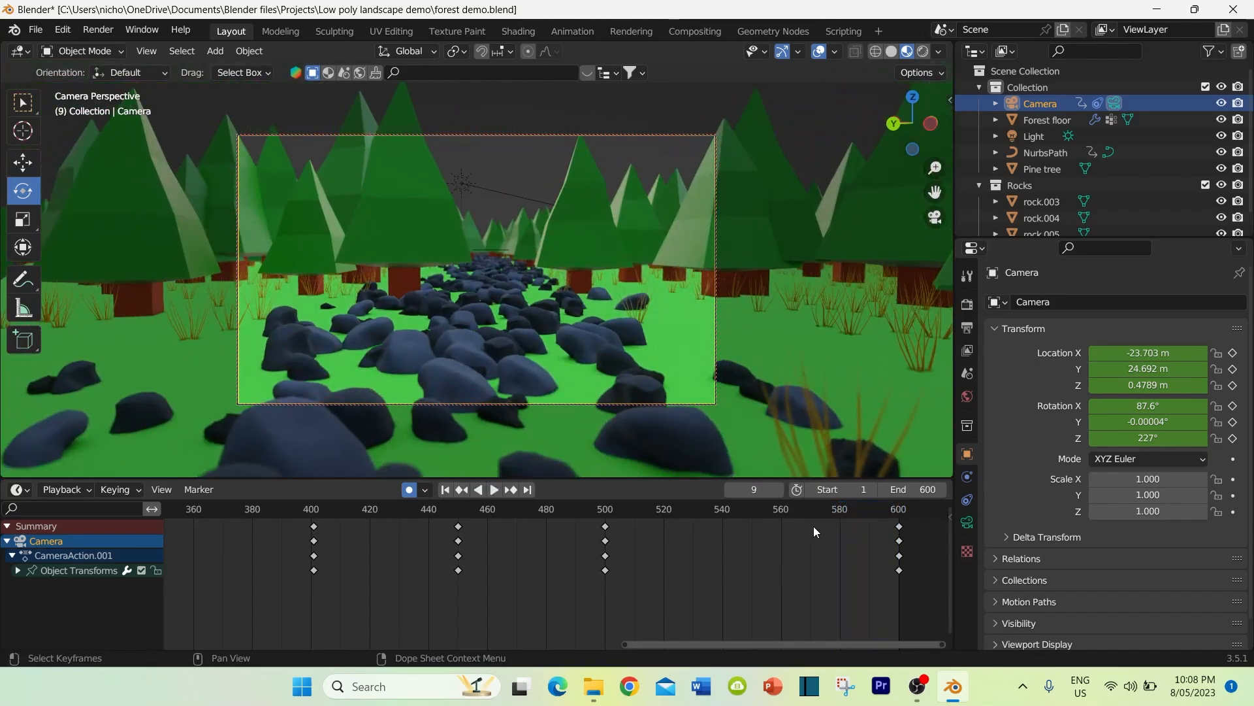
scroll(761, 524, "down", 1)
left_click(534, 511)
key("space")
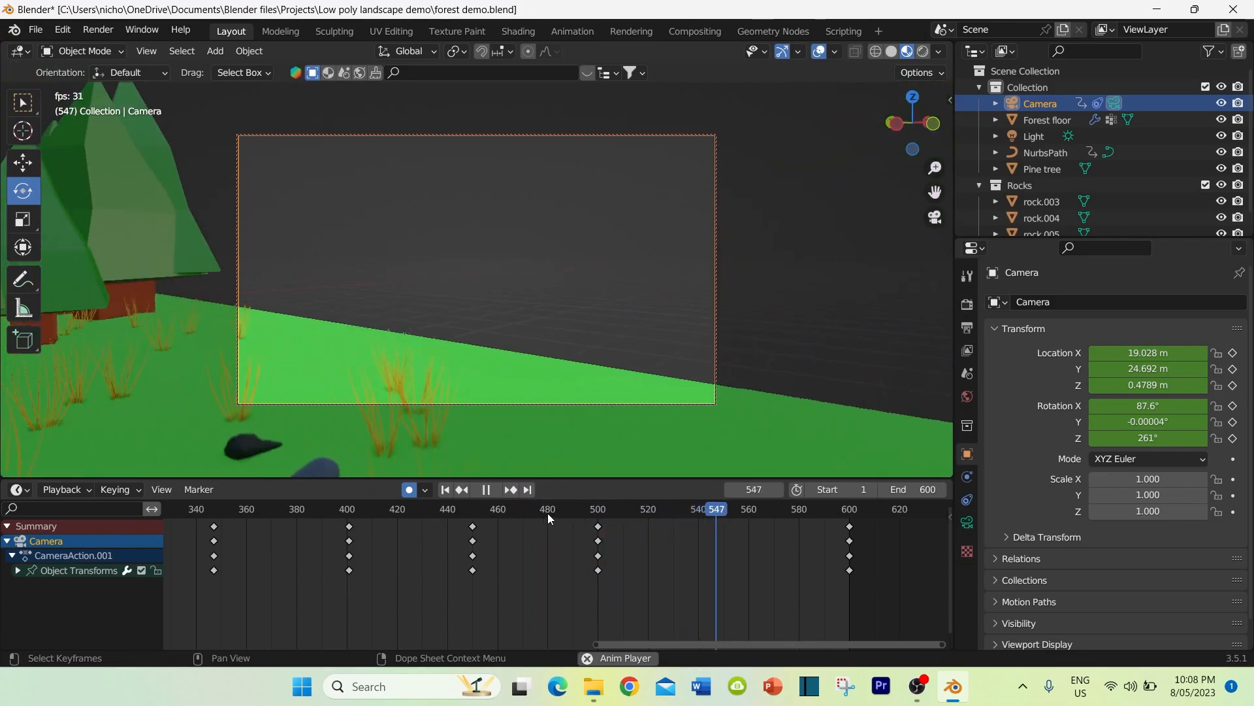
key("space")
Step: Play the animation from frame 83 to frame 348 to check the camera's look-around turns
scroll(220, 523, "down", 3)
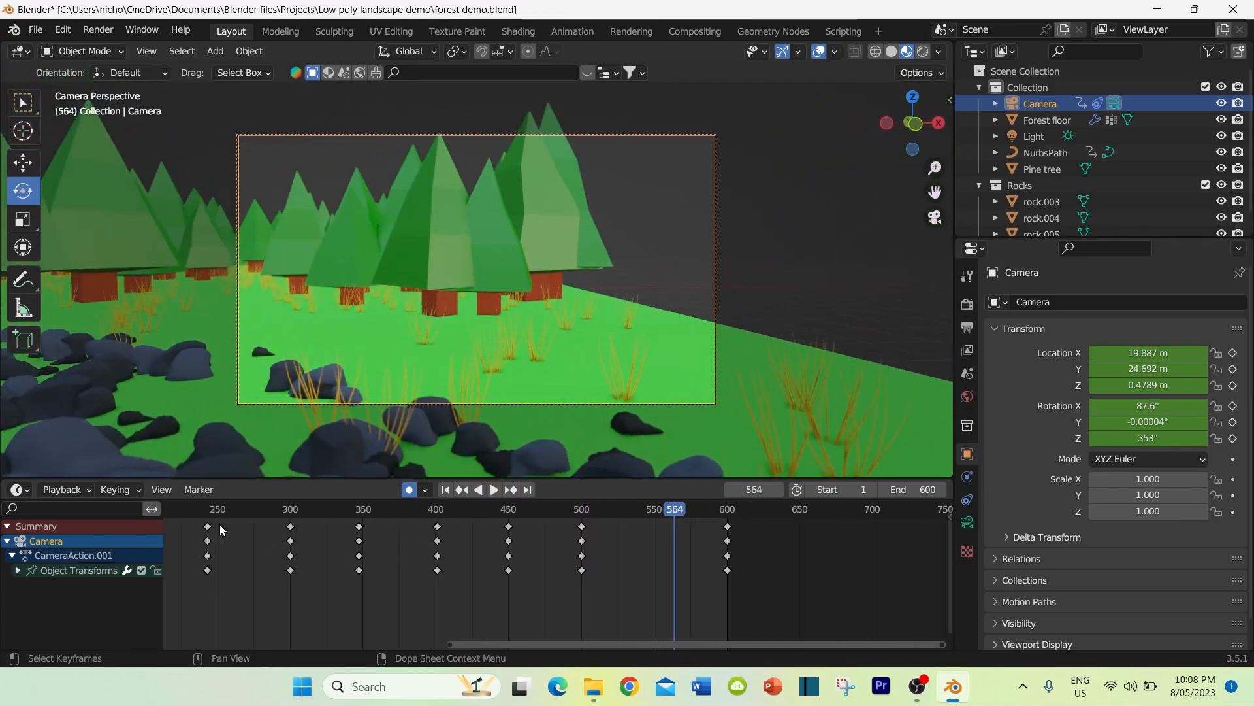
scroll(212, 511, "up", 5, "ctrl")
left_click(202, 511)
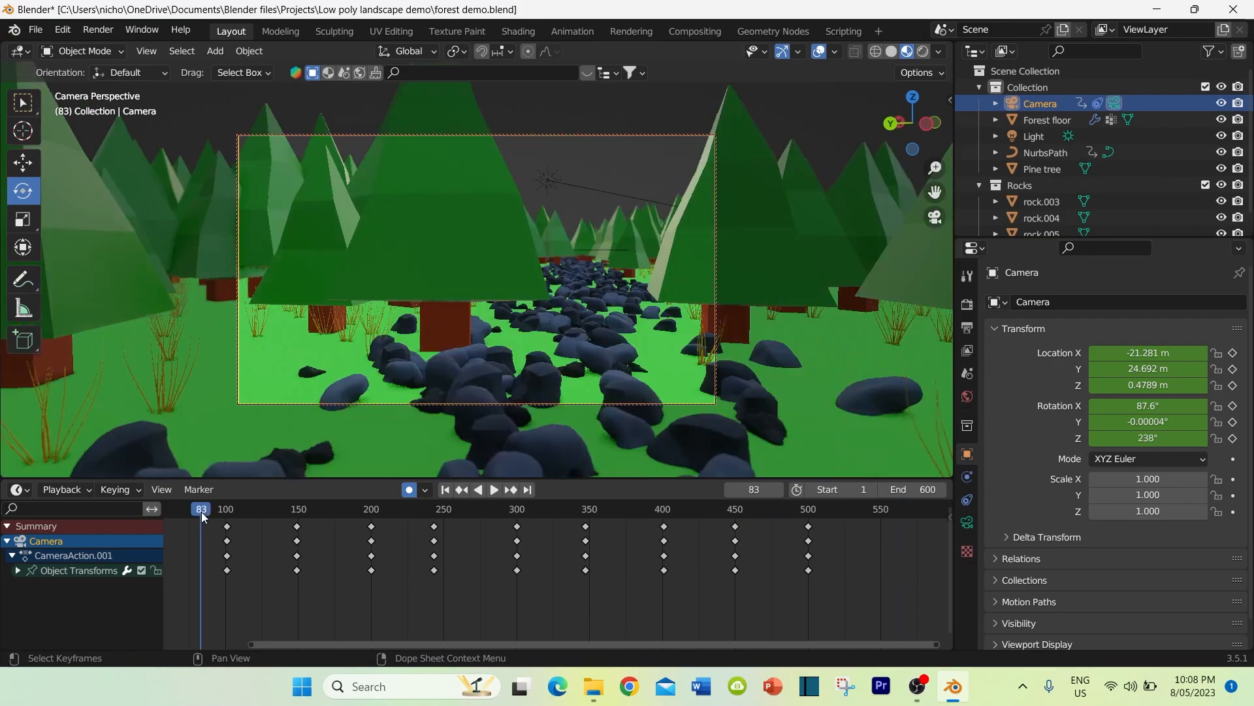
key("space")
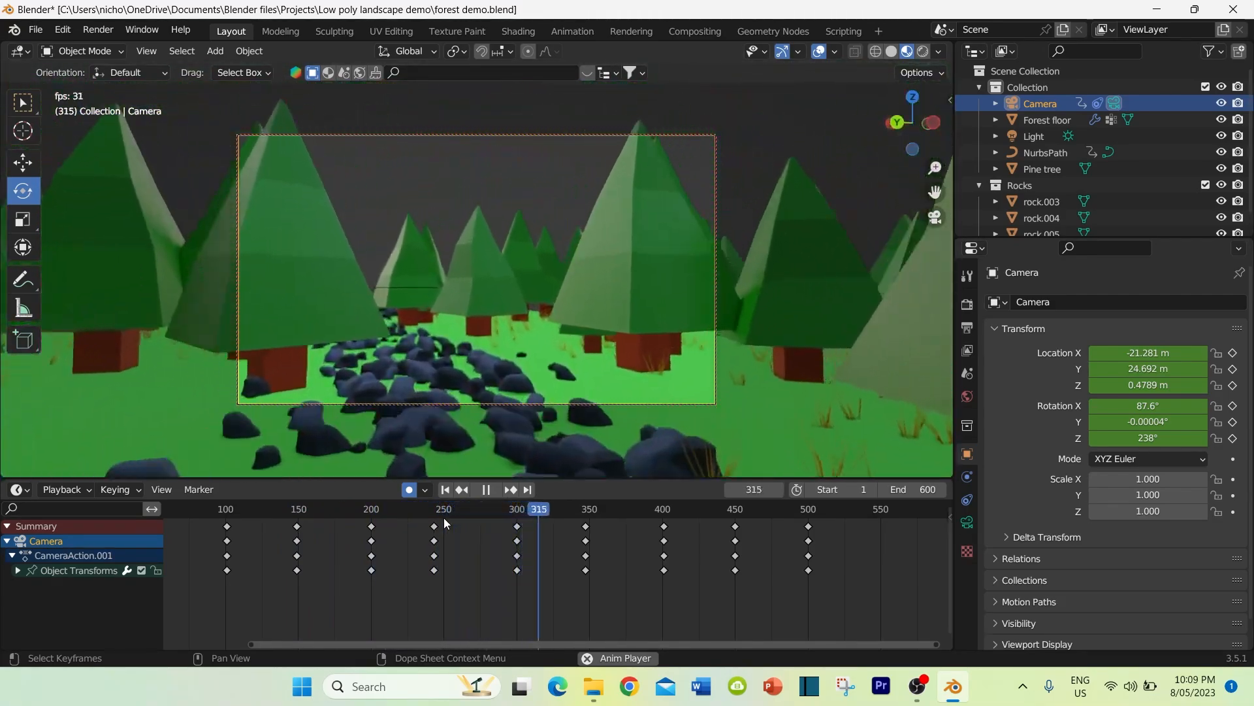
key("space")
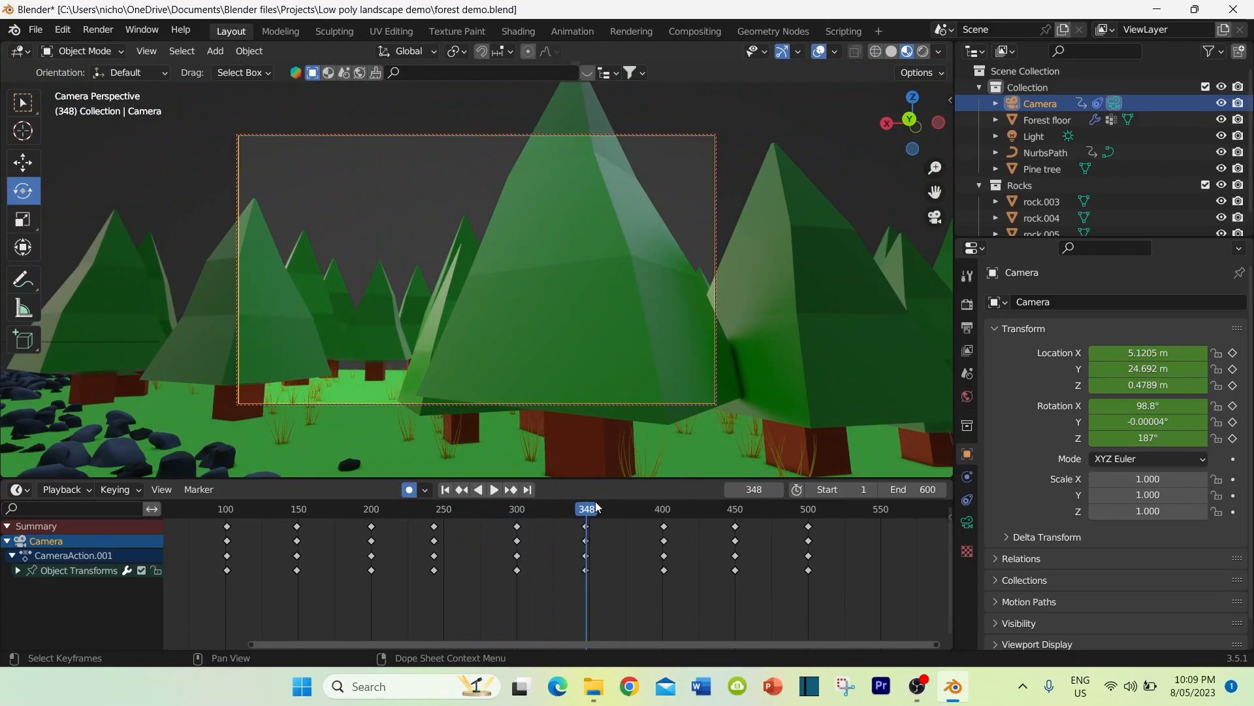
Step: Return to frame 125, save the file, and play past frame 173 before scrubbing back to frame 107
left_click_drag(580, 513, 262, 509)
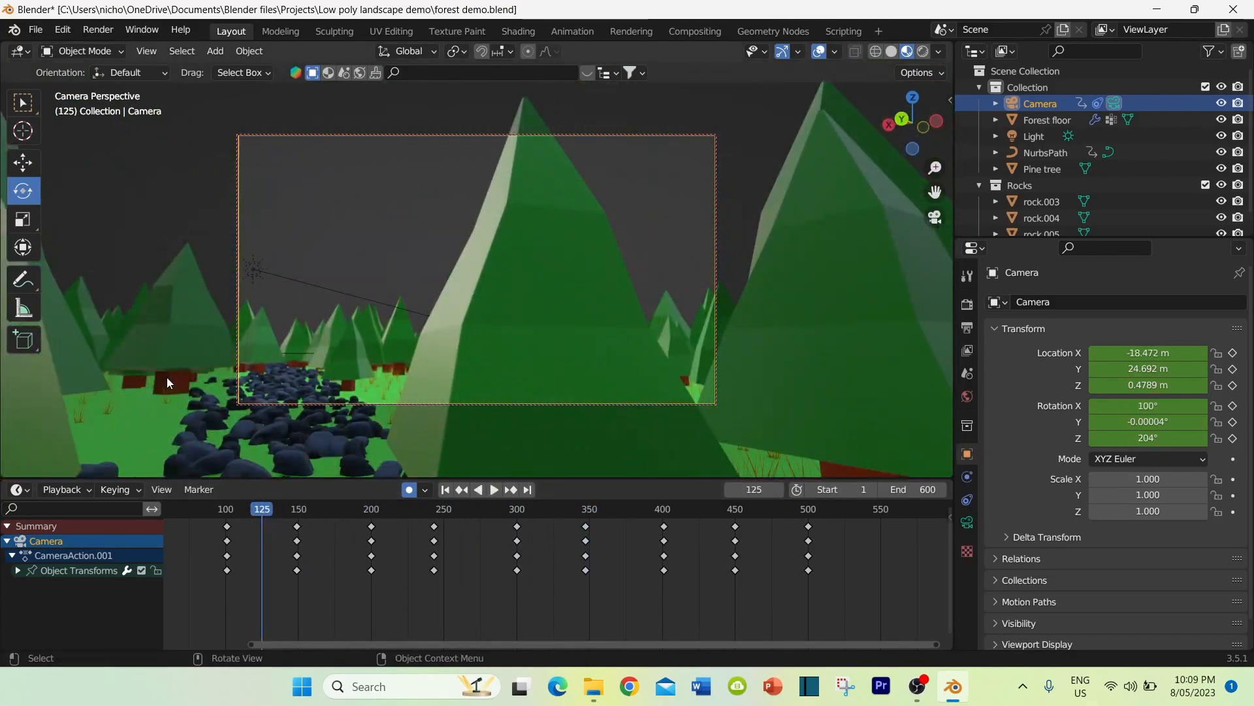
key("ctrl+s")
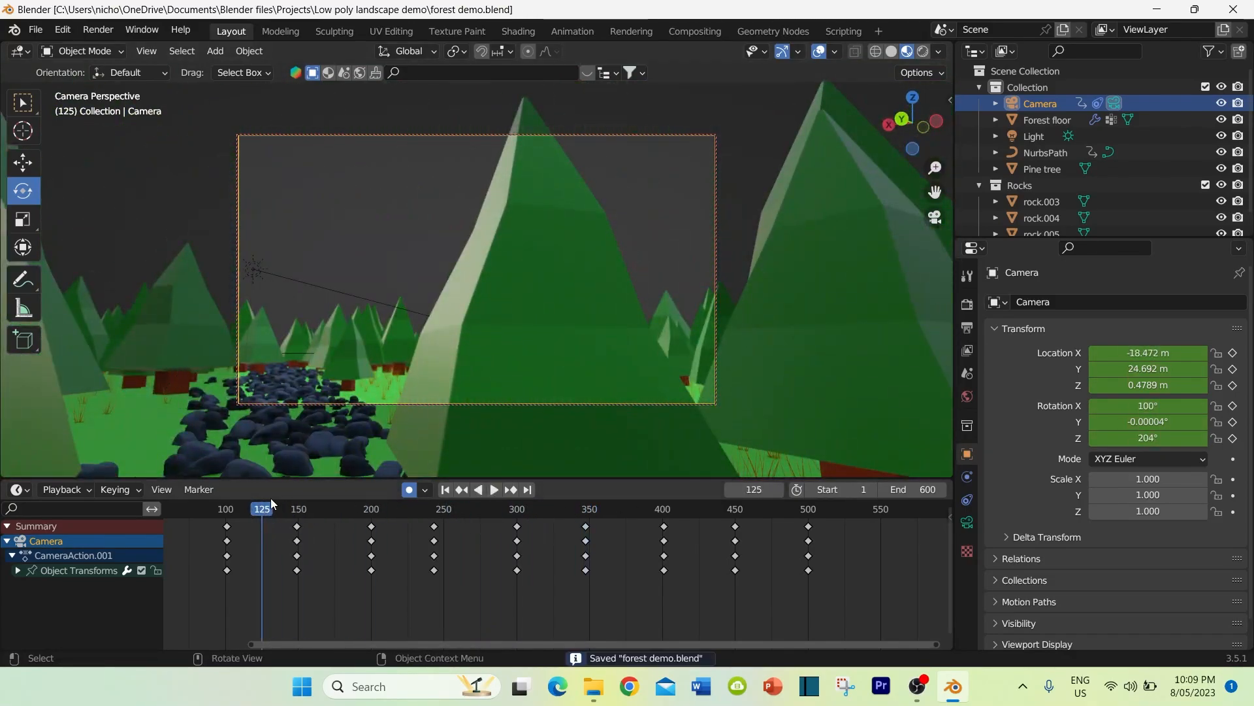
key("space")
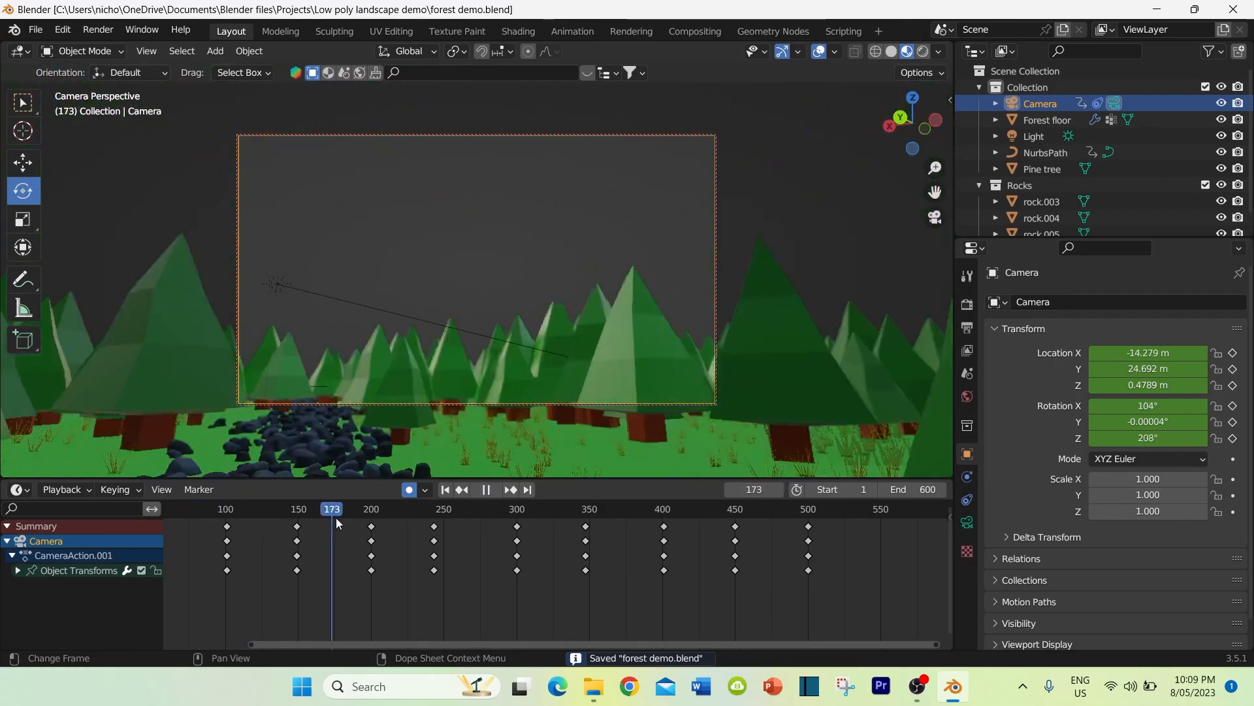
left_click_drag(336, 517, 236, 536)
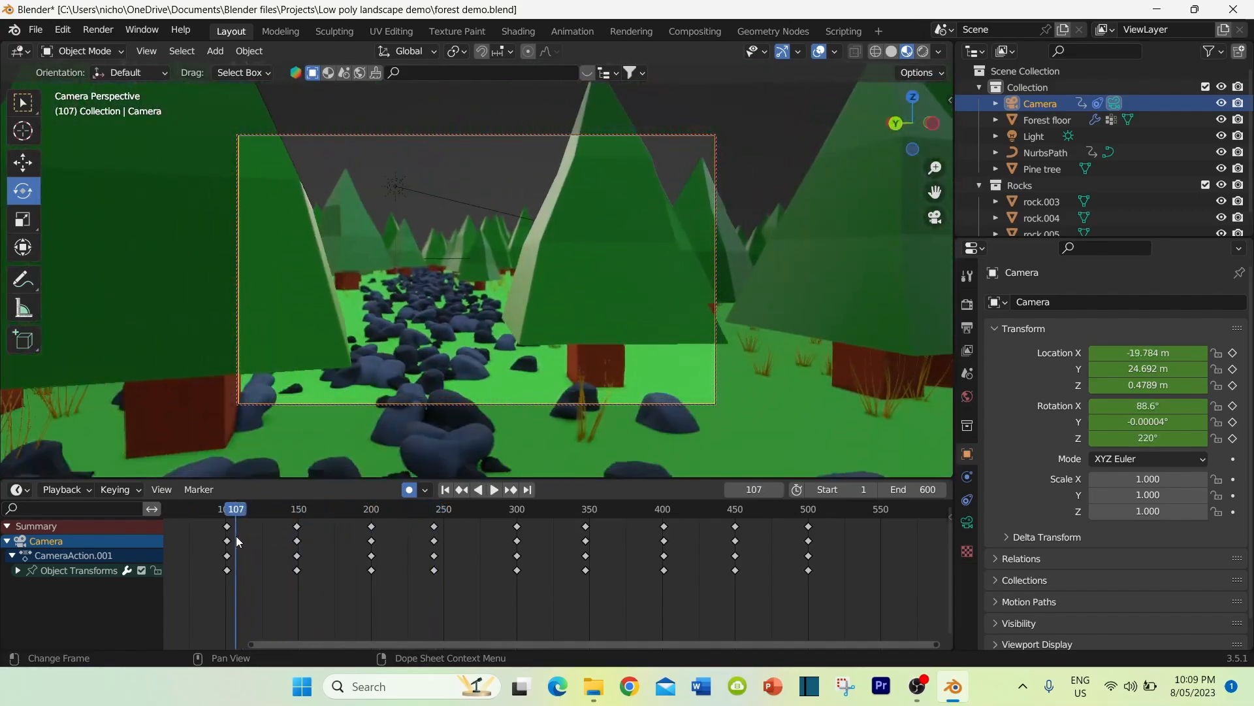
Step: Leave the camera view and examine the forest, rock path and camera from several outside angles
left_click(934, 217)
middle_click_drag(507, 336, 460, 395)
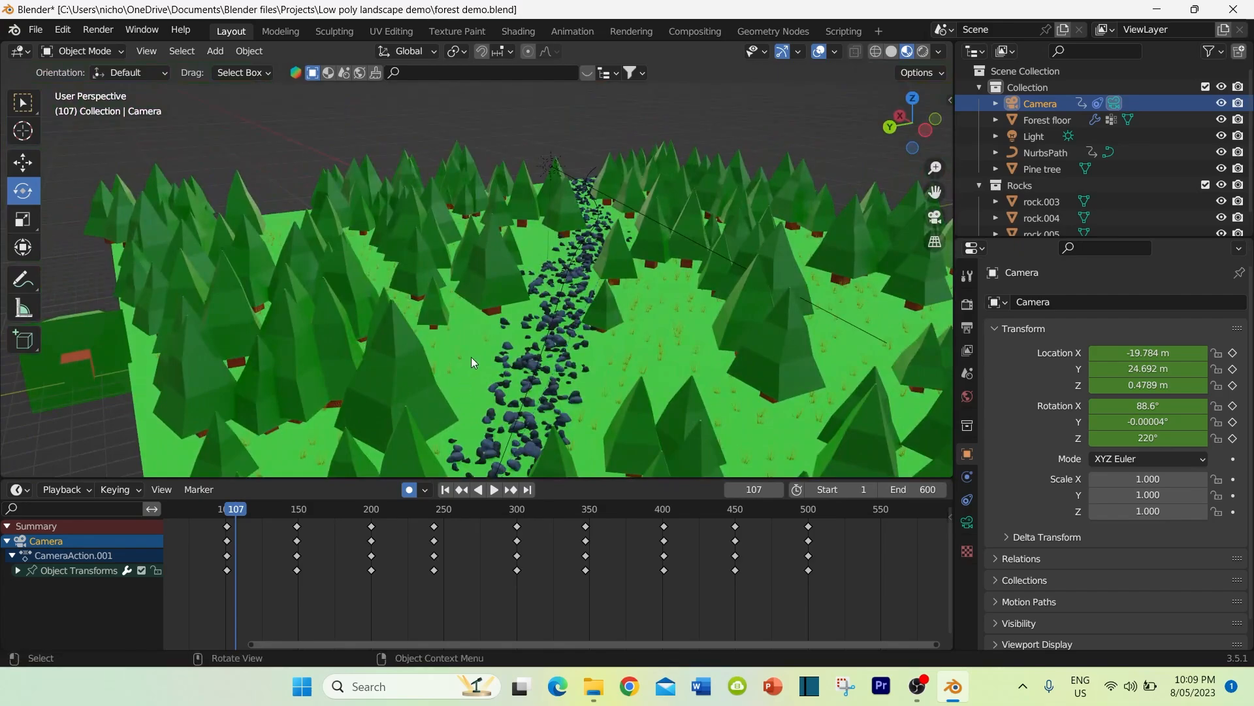
scroll(477, 395, "up", 6)
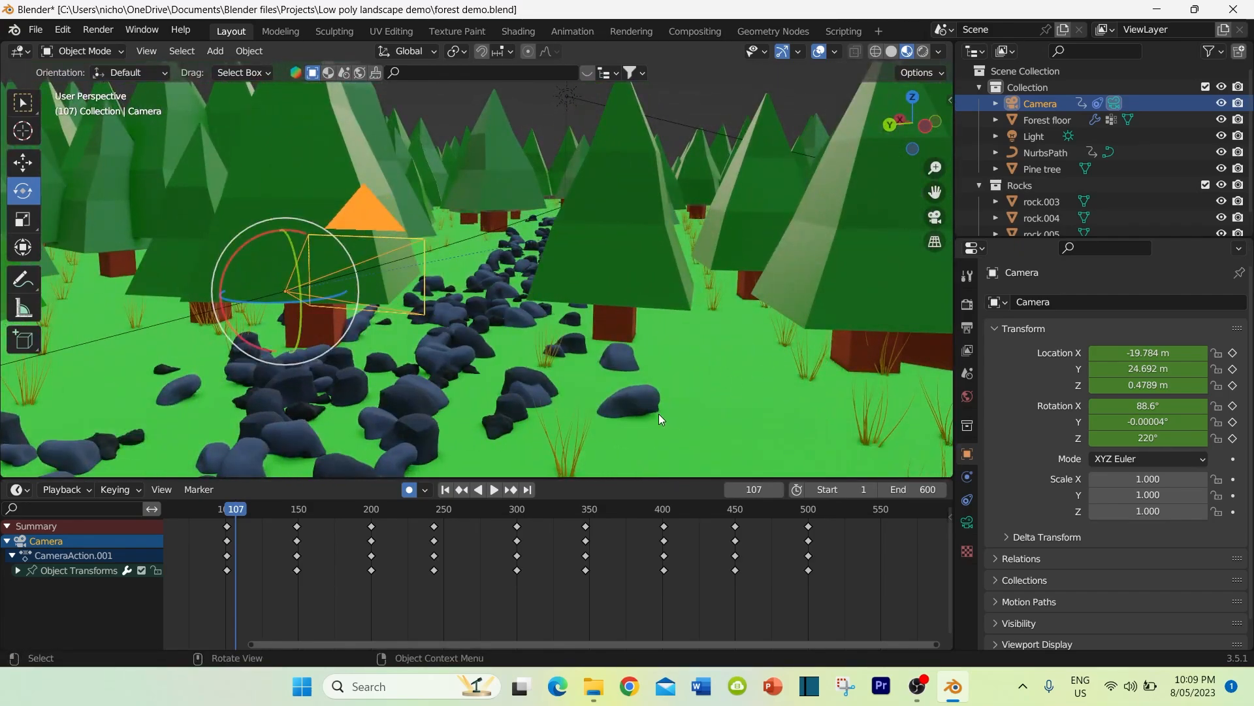
scroll(647, 411, "down", 5)
middle_click_drag(582, 398, 457, 373)
scroll(457, 372, "up", 4)
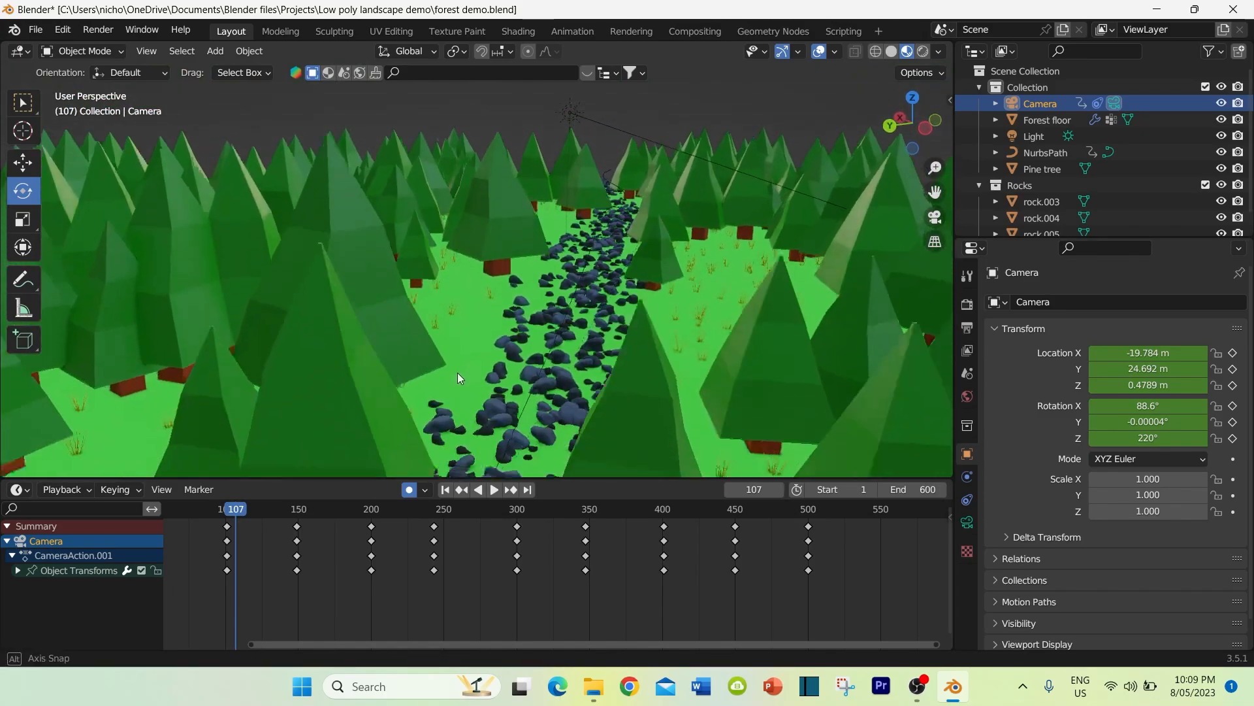
middle_click_drag(508, 324, 402, 357)
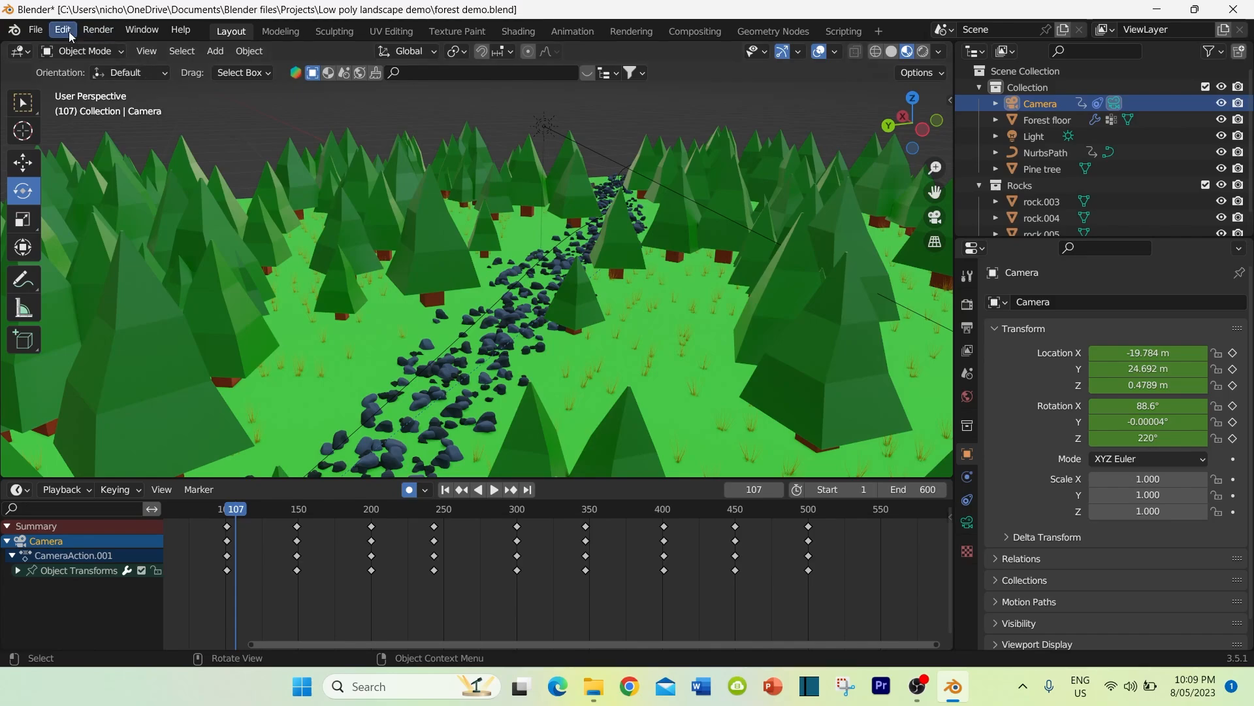
Step: Save the forest demo file and shrink the timeline's height to enlarge the 3D viewport
left_click(38, 29)
left_click(69, 138)
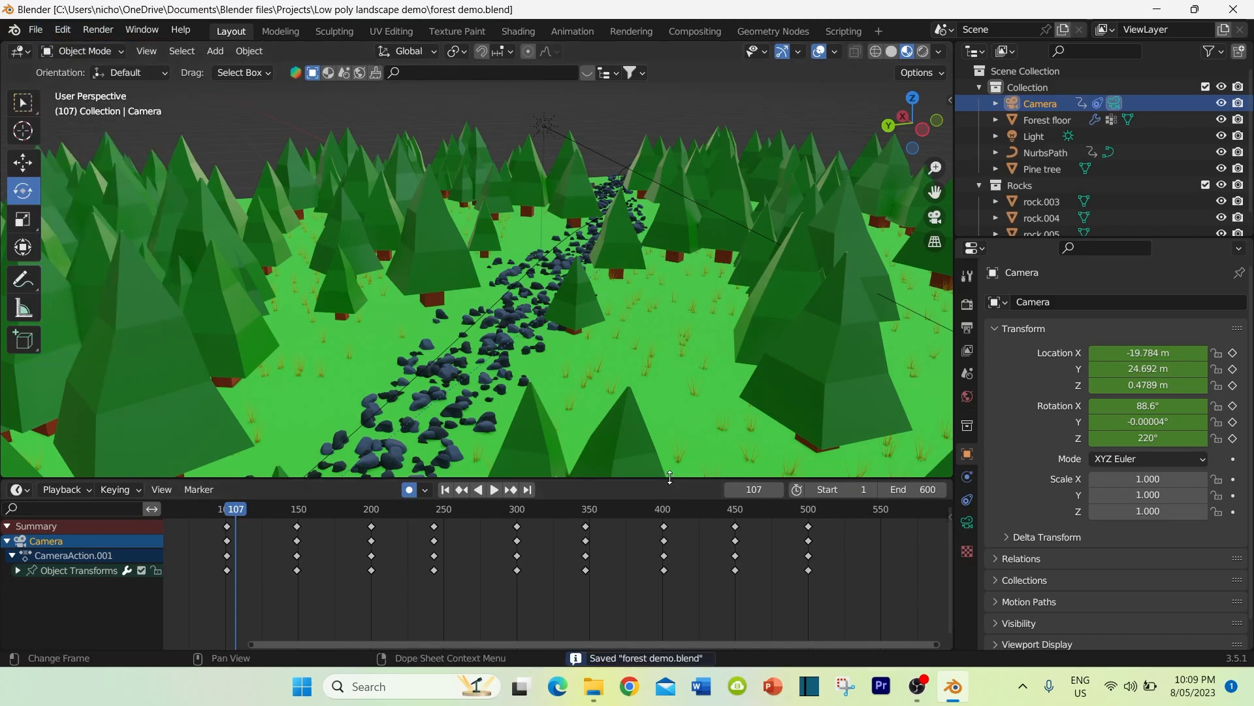
left_click_drag(670, 477, 669, 540)
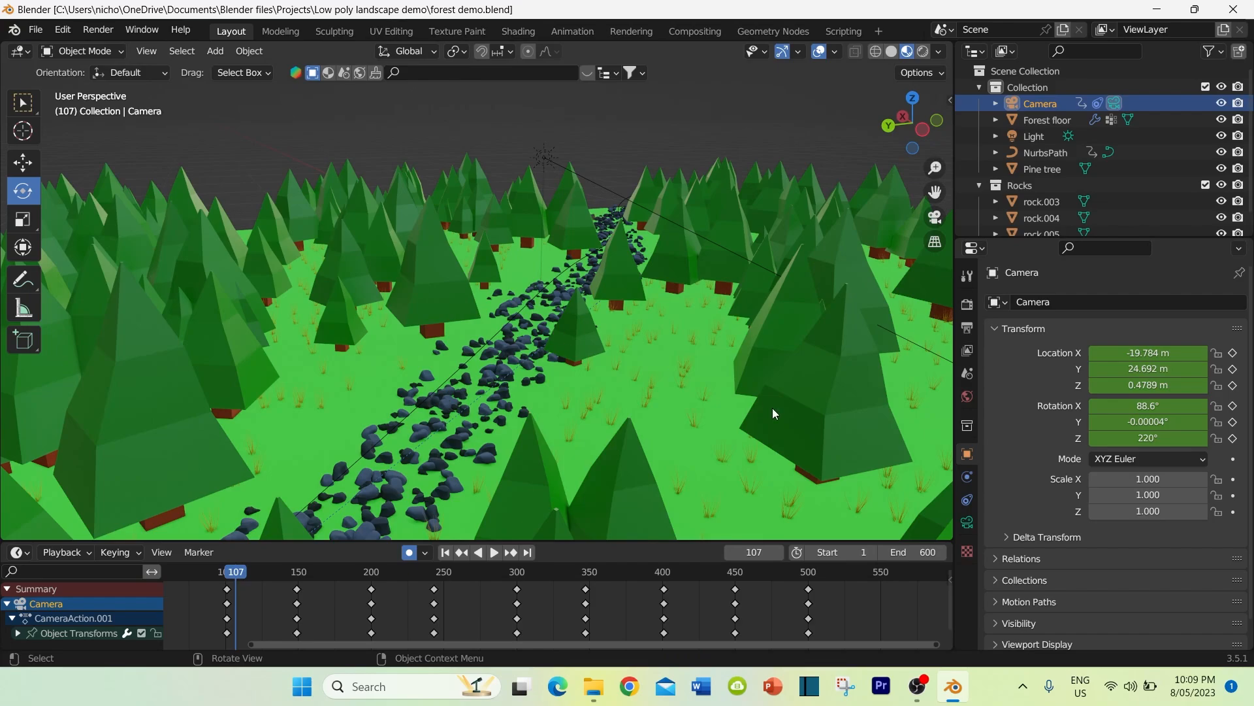
Step: Examine the scene's Eevee render settings, from sampling, subsurface scattering and screen space reflections to motion blur and color management
scroll(686, 363, "down", 3)
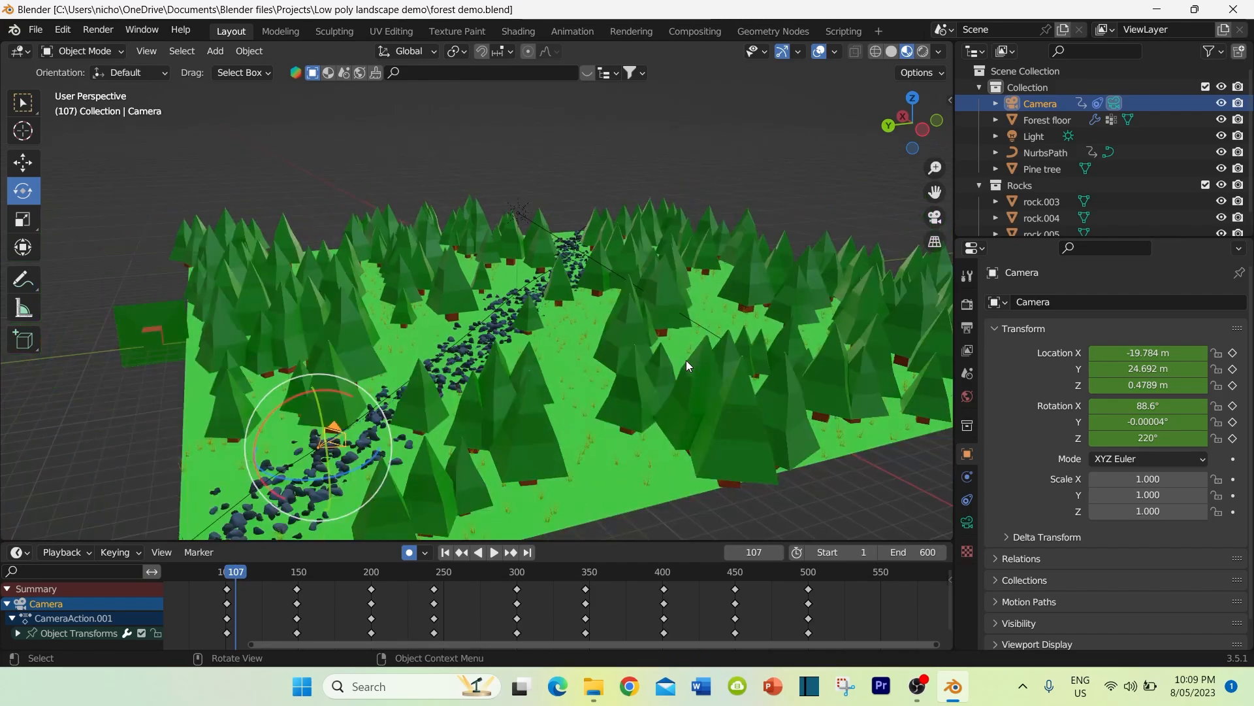
middle_click_drag(640, 332, 700, 378)
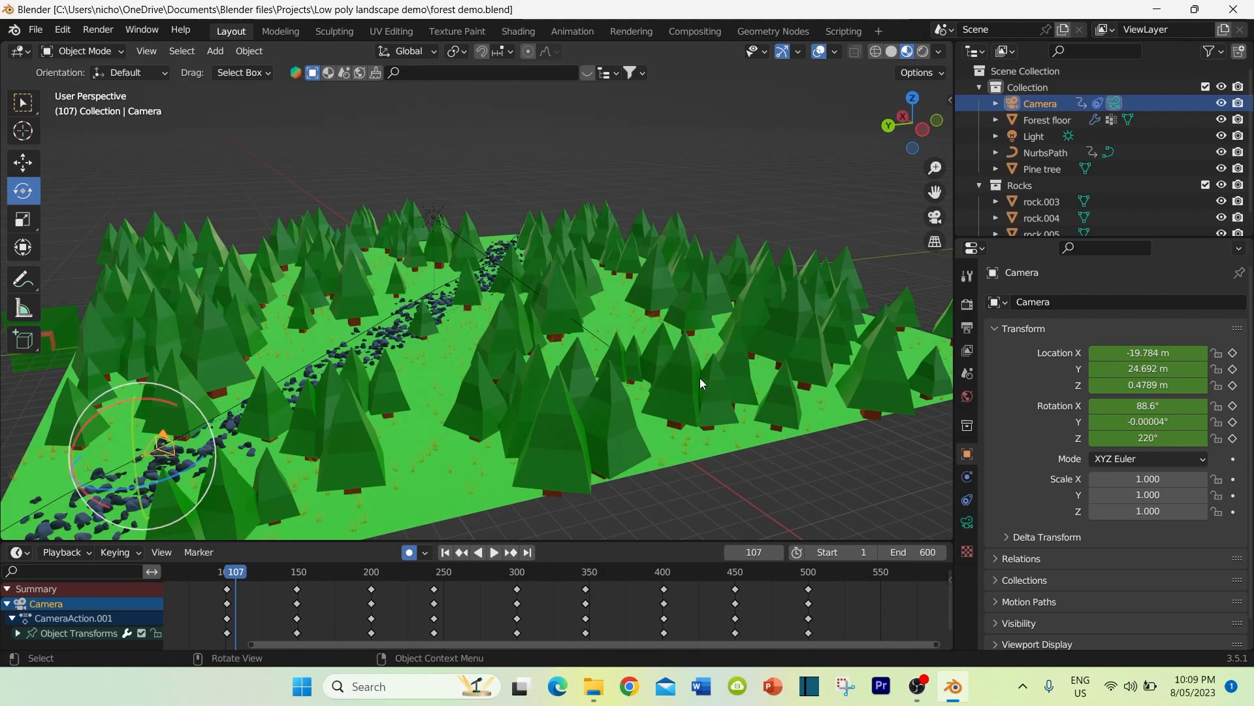
left_click(966, 305)
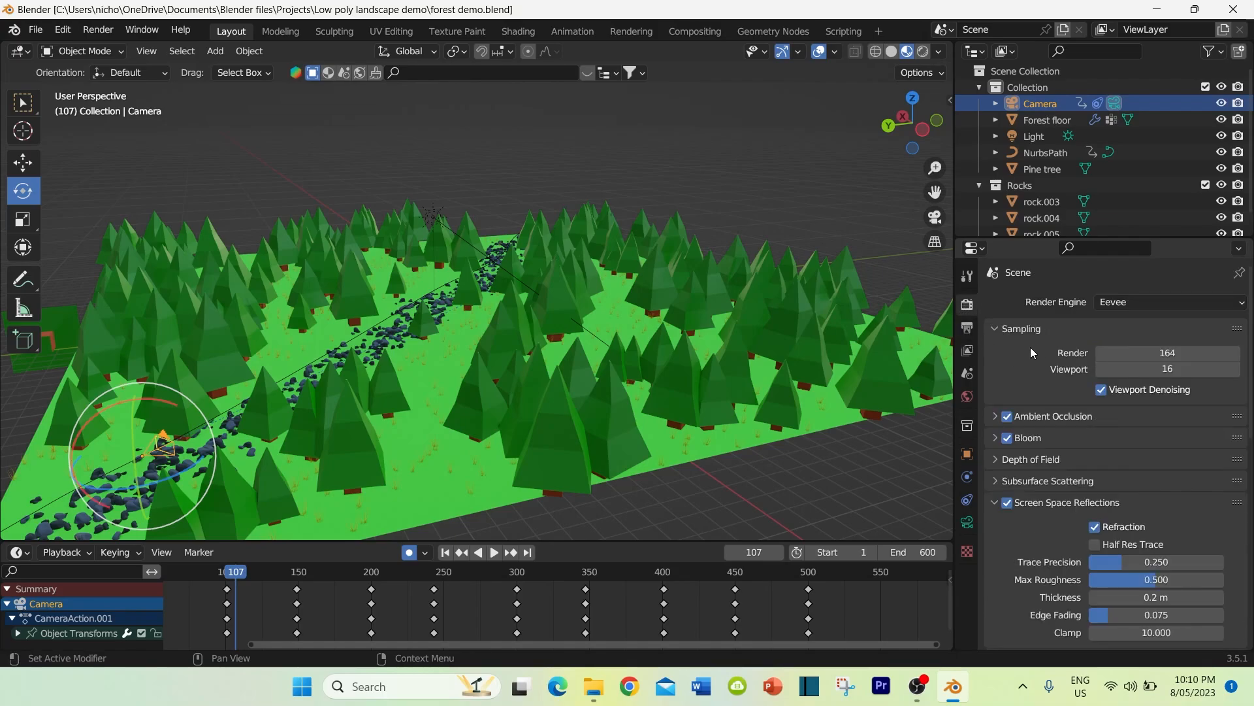
scroll(1023, 335, "down", 2)
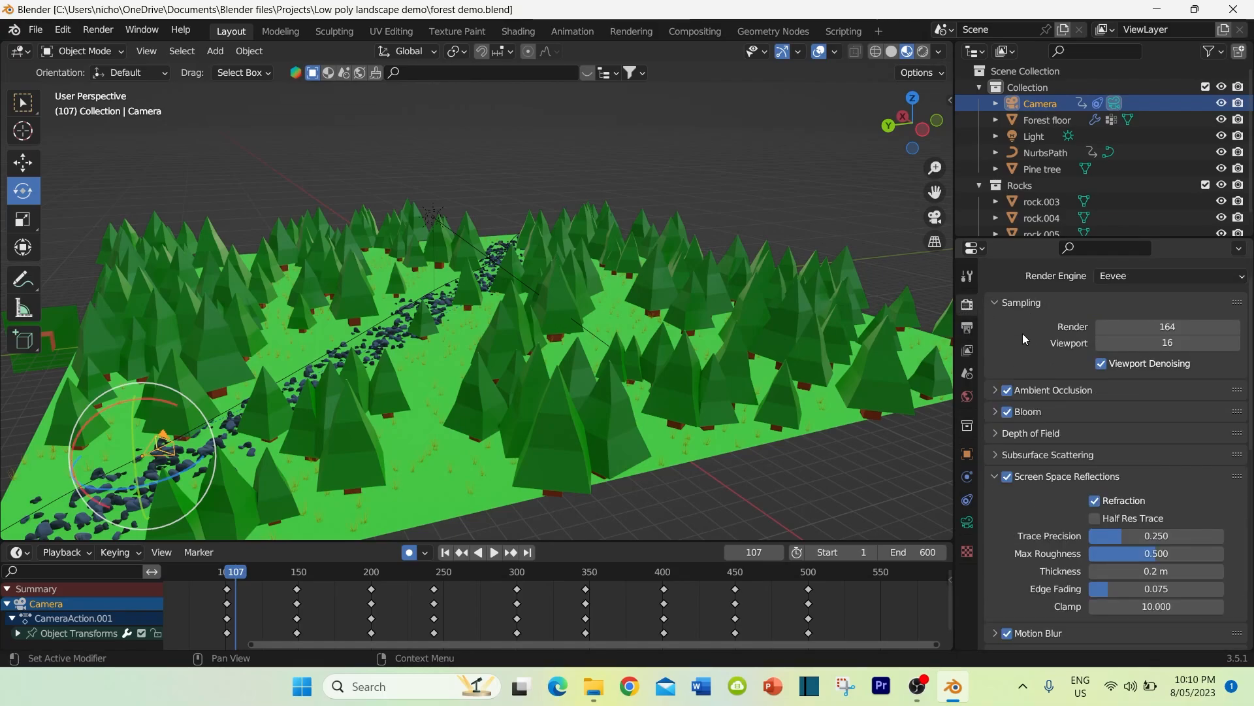
scroll(1014, 302, "down", 1)
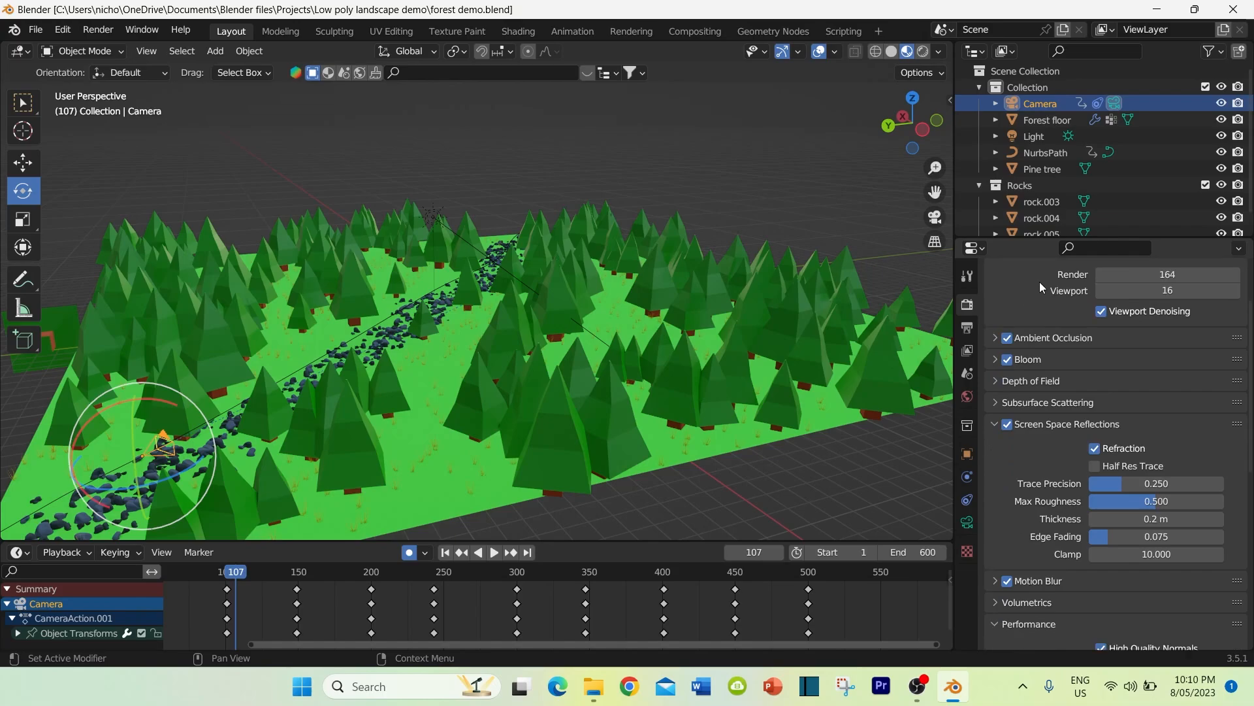
scroll(1031, 312, "down", 1)
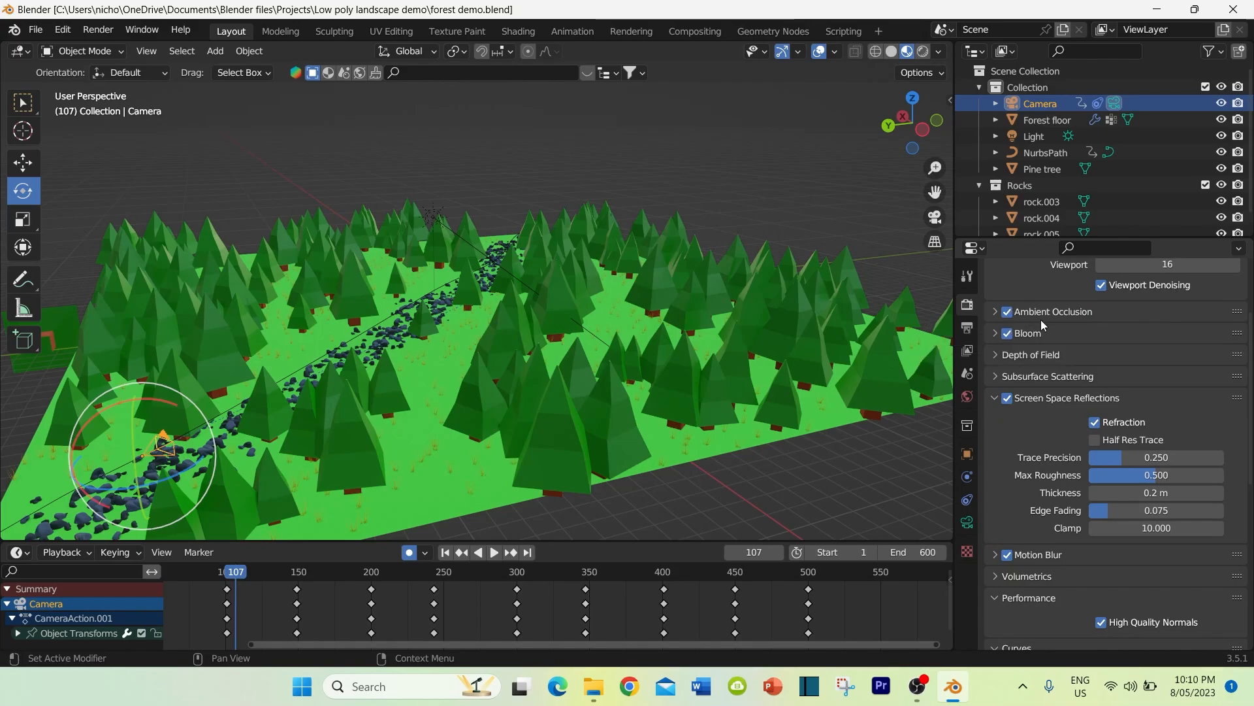
scroll(1013, 346, "down", 1)
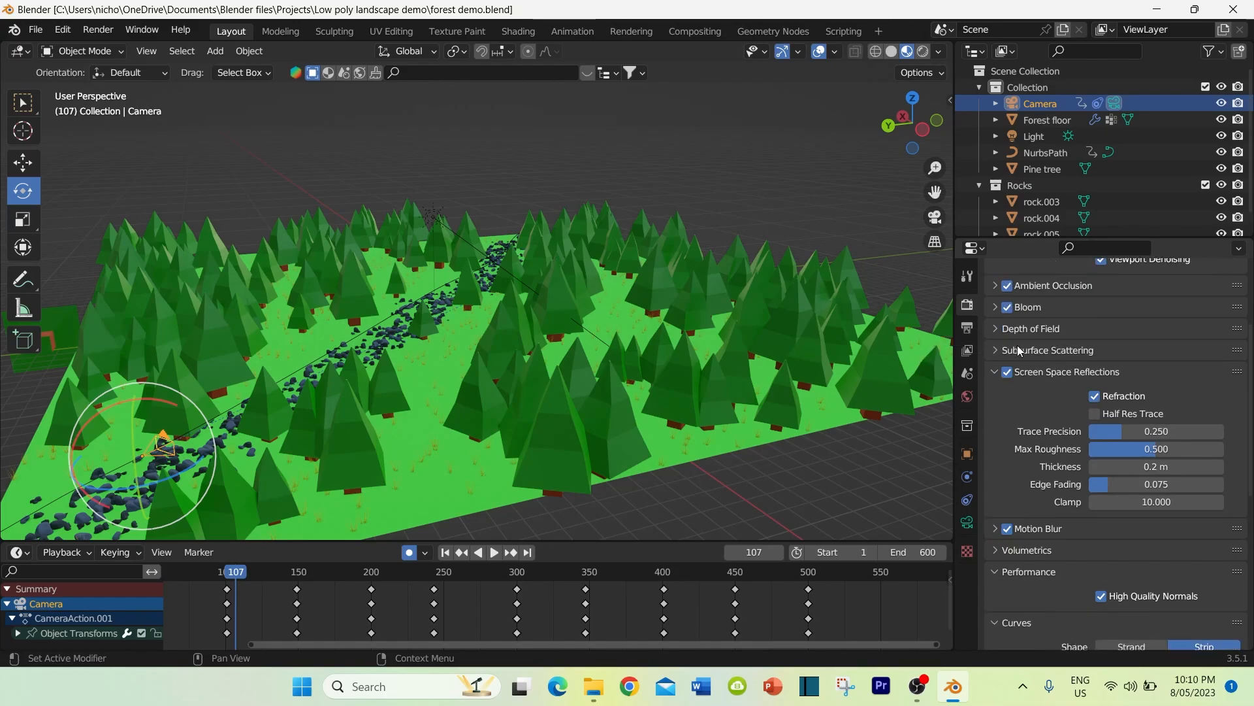
left_click(1019, 350)
left_click(1019, 350)
scroll(1016, 380, "down", 3)
scroll(1021, 383, "down", 4)
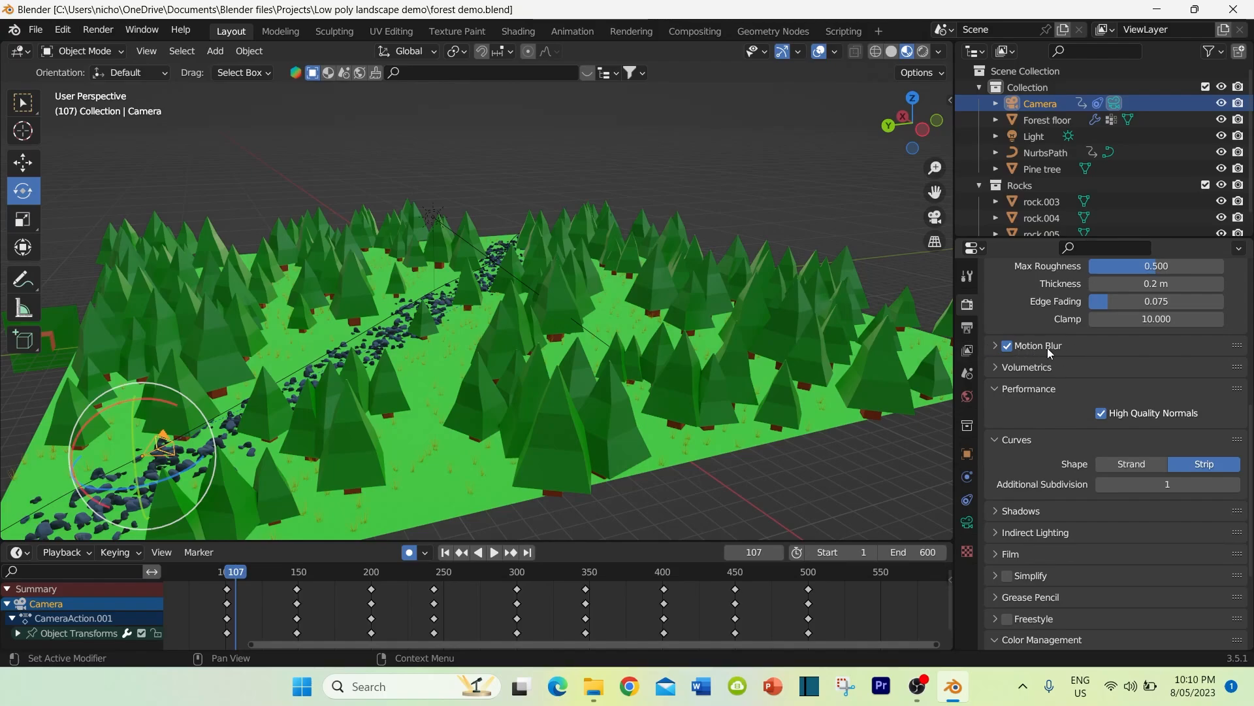
scroll(1031, 385, "down", 2)
scroll(1023, 362, "down", 3)
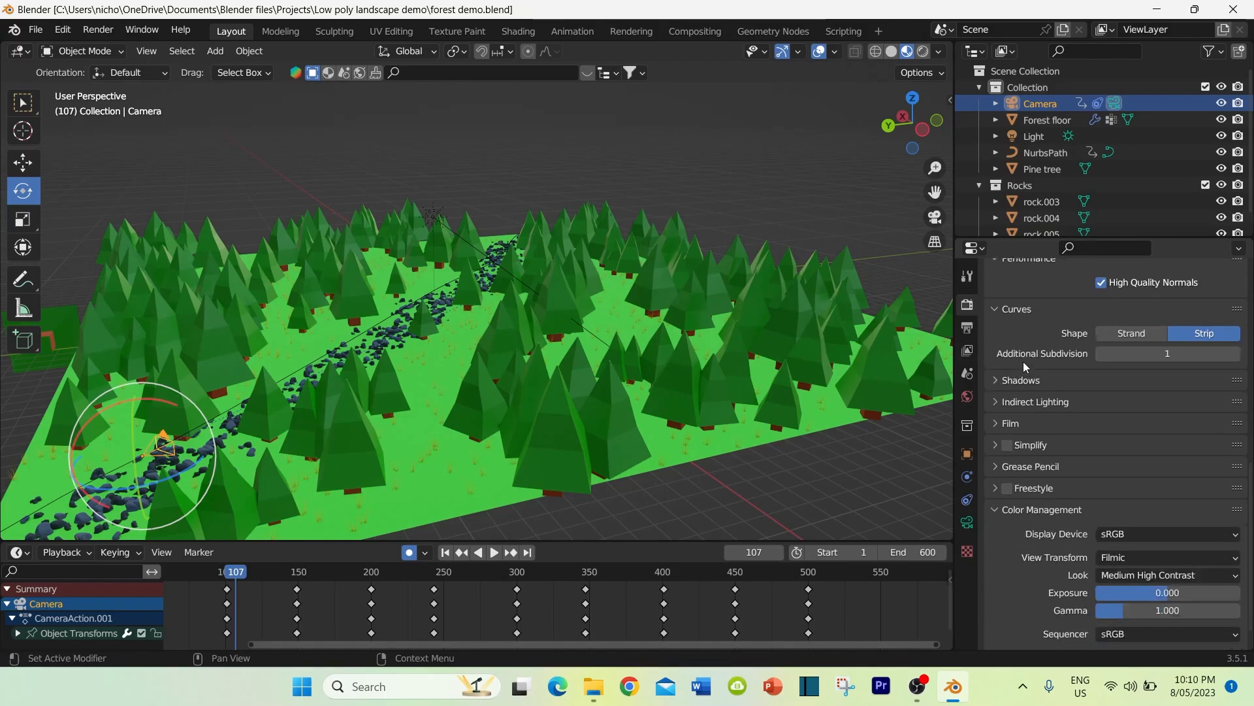
scroll(1023, 362, "down", 1)
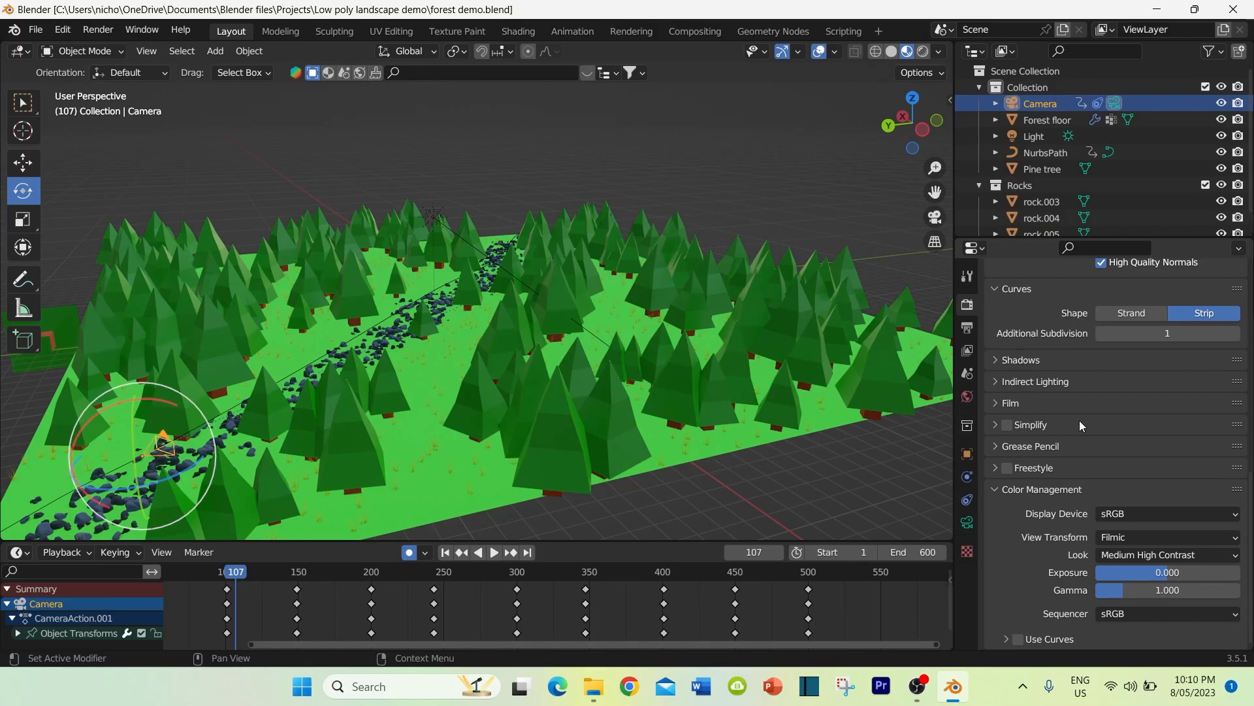
left_click(994, 488)
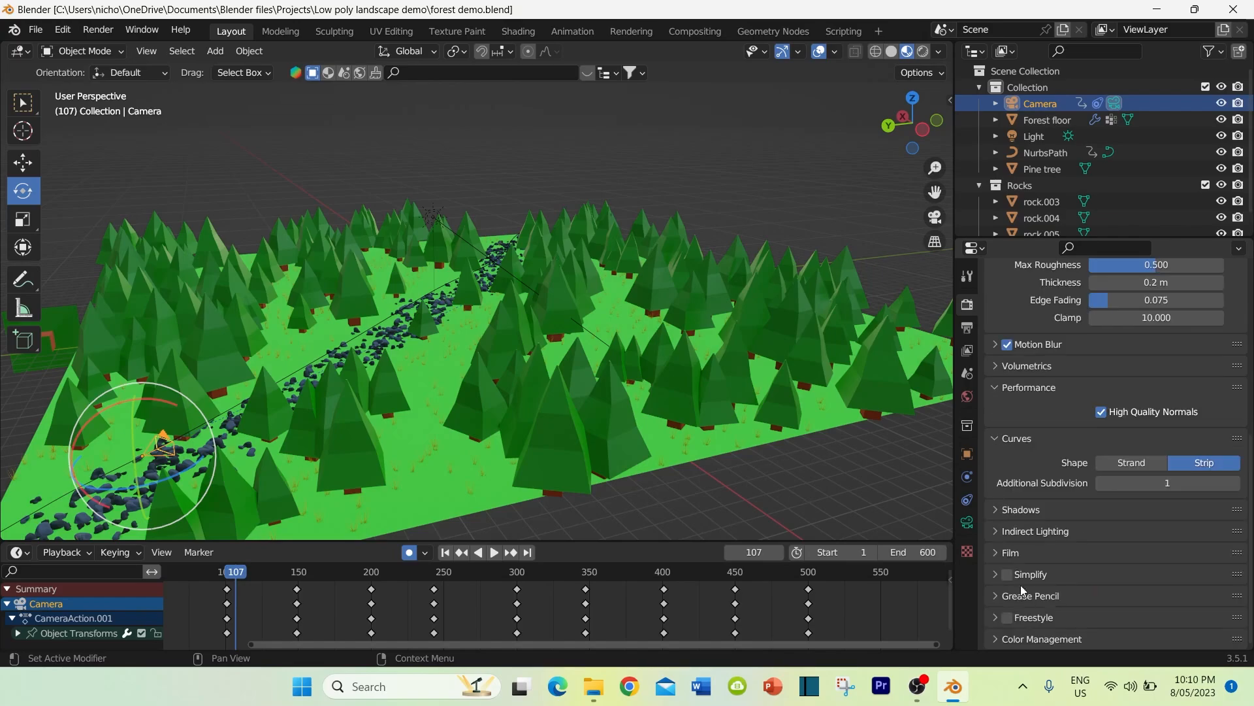
left_click(997, 639)
scroll(1131, 577, "down", 7)
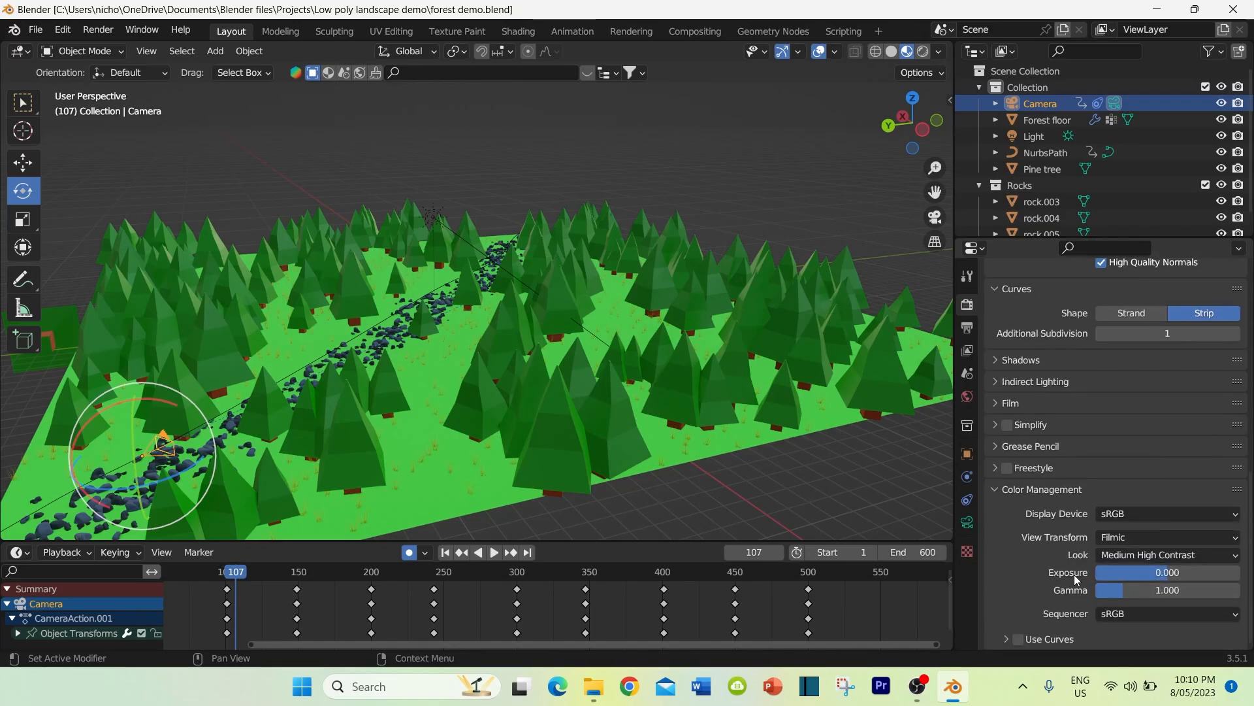
Step: Set the color management look to High Contrast and preview the forest in rendered viewport shading
left_click(1151, 554)
left_click(1150, 555)
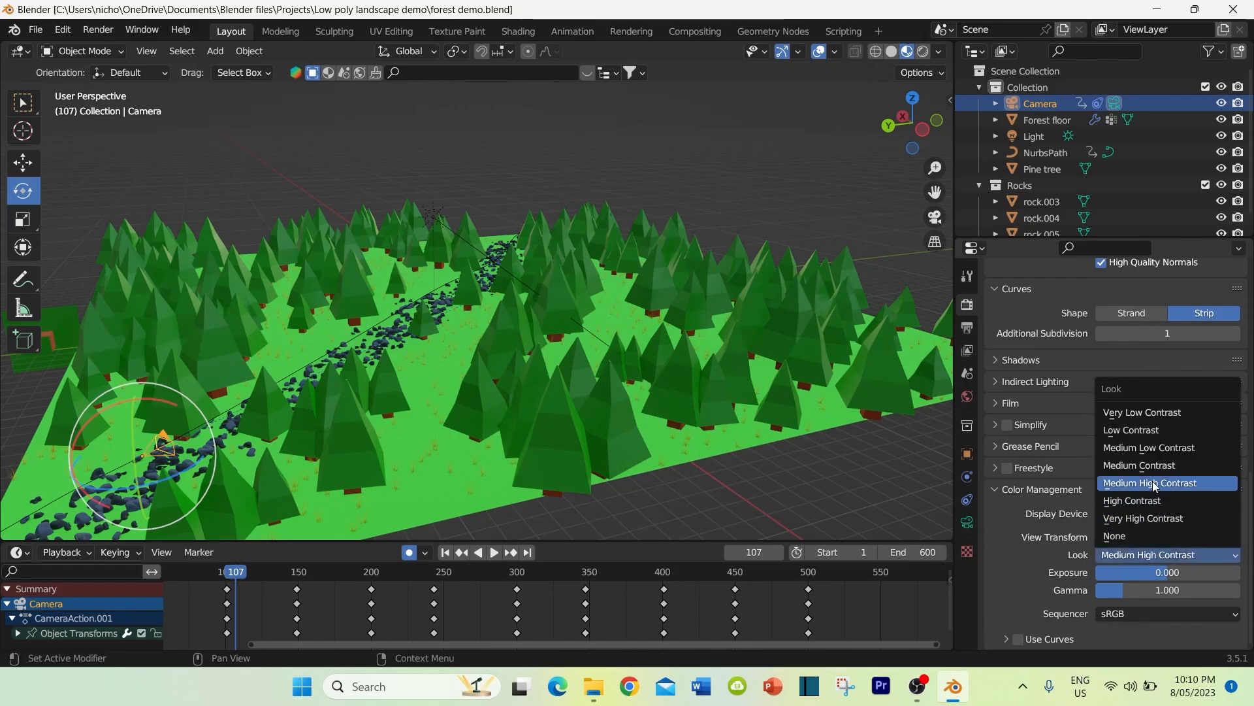
left_click(1136, 507)
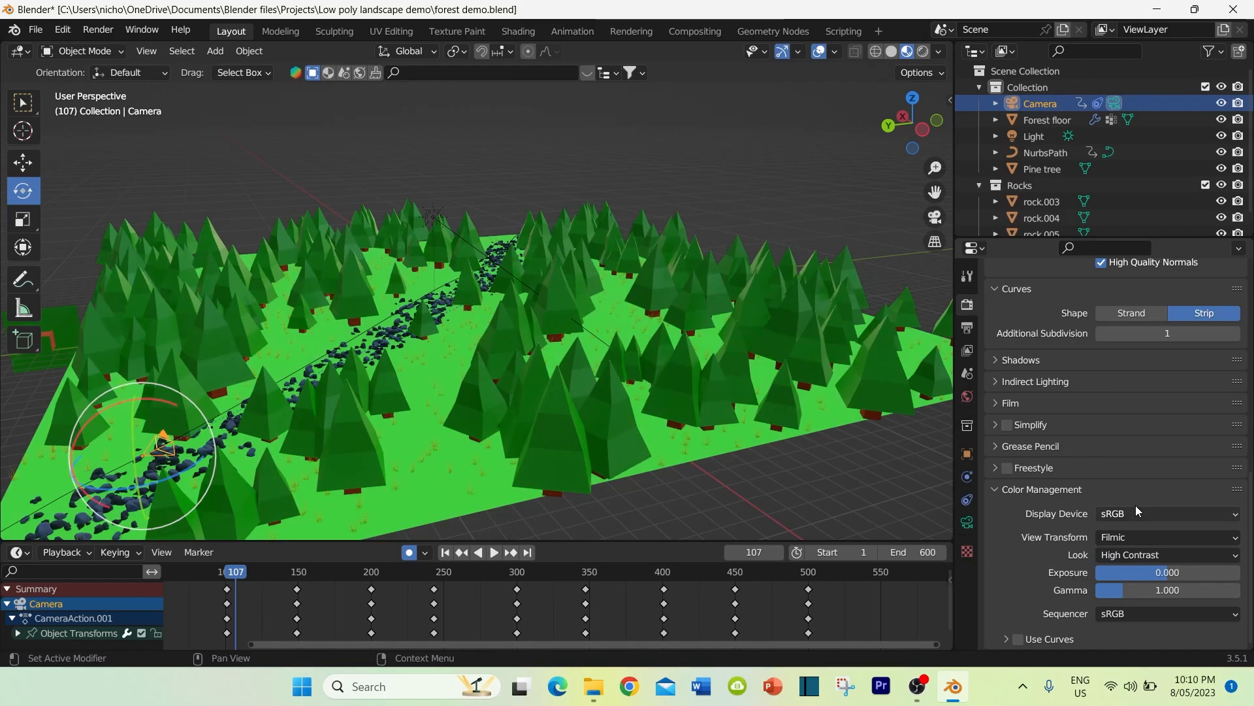
left_click(924, 51)
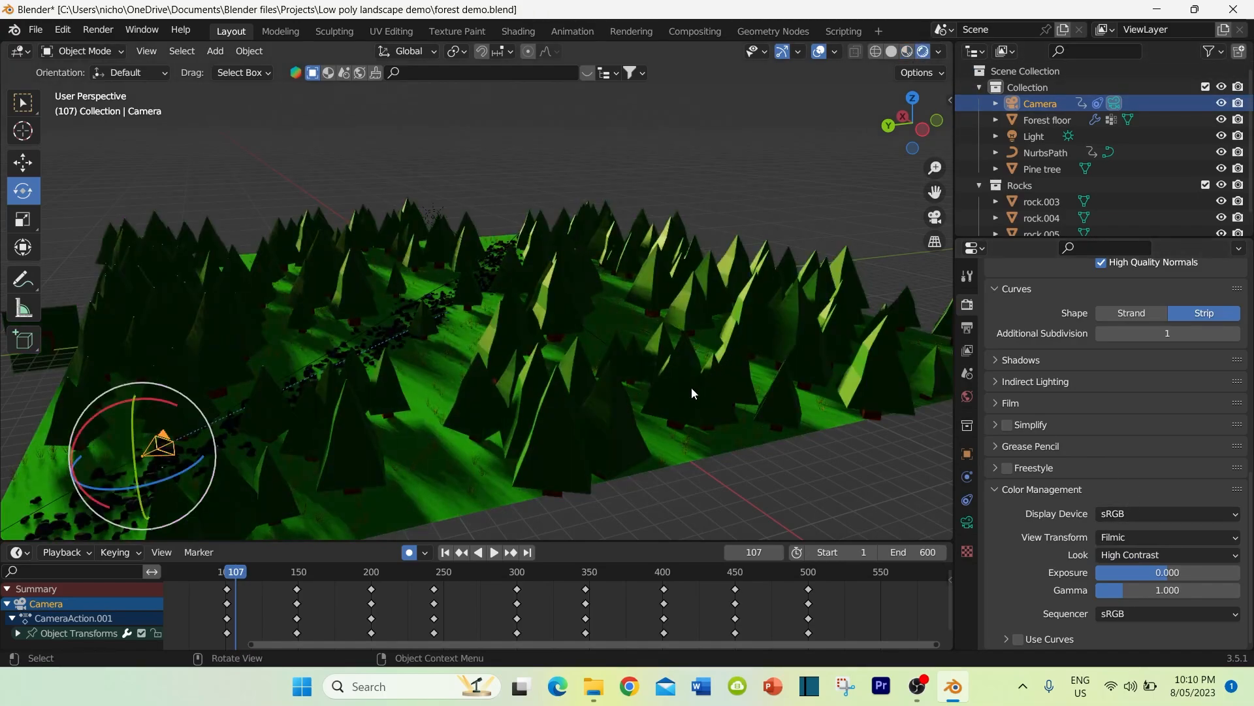
middle_click_drag(634, 407, 662, 397)
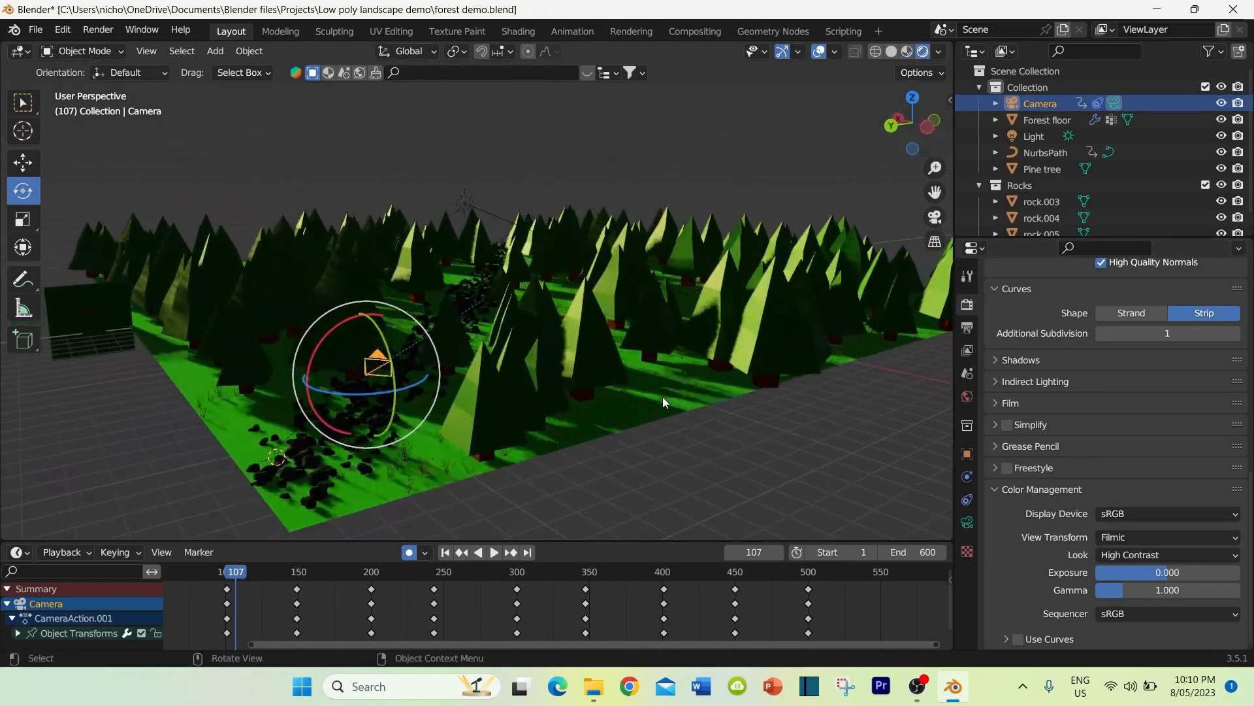
Step: Set the color management look to Medium High Contrast, deselect the camera and save the file
left_click(1146, 555)
left_click(1150, 483)
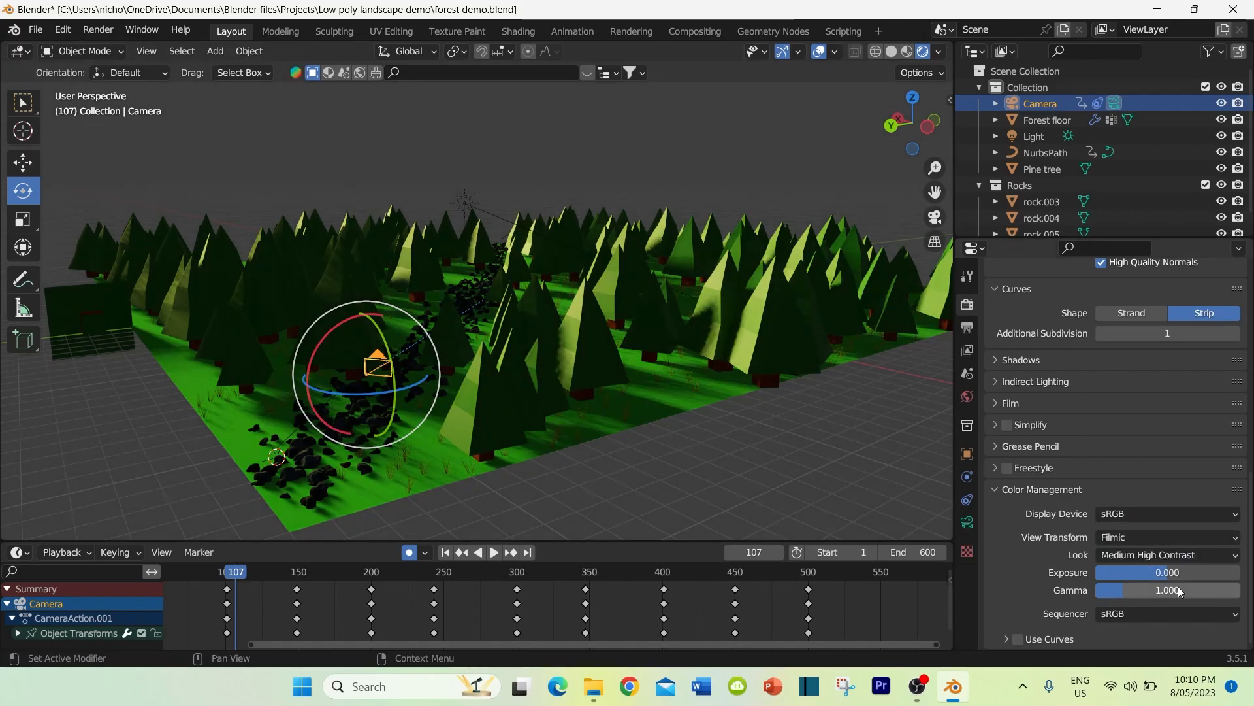
left_click(716, 425)
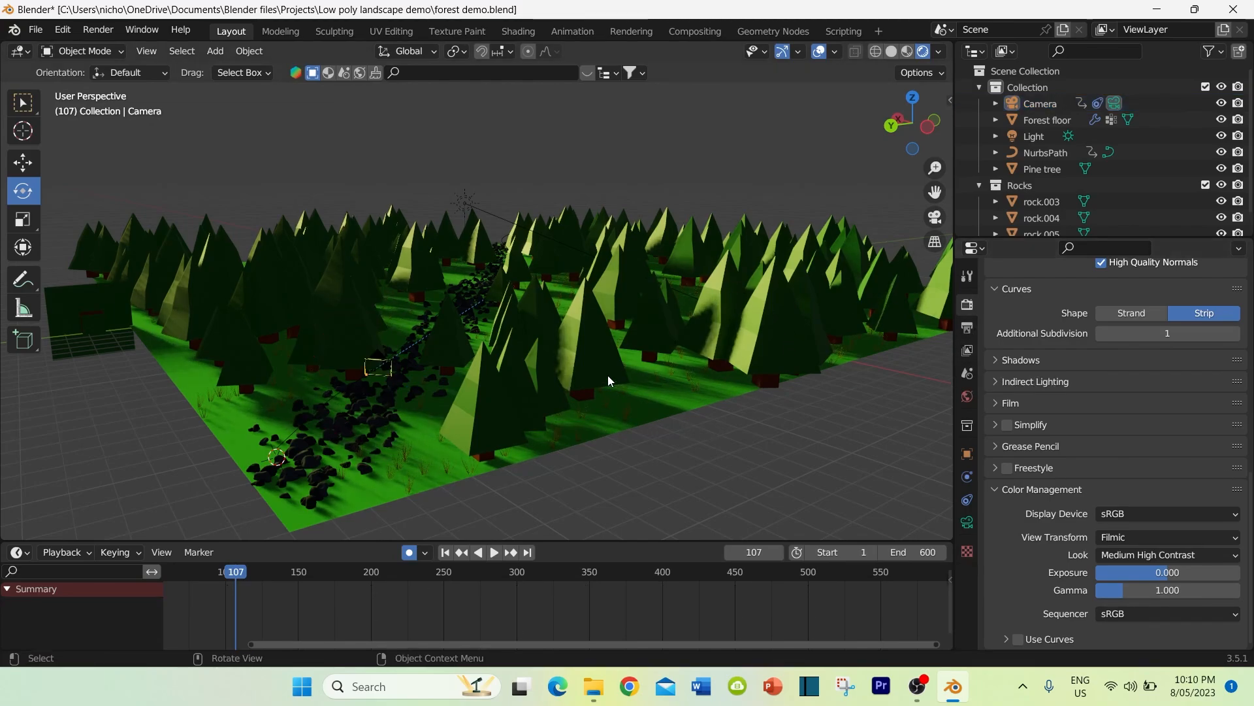
key("ctrl+s")
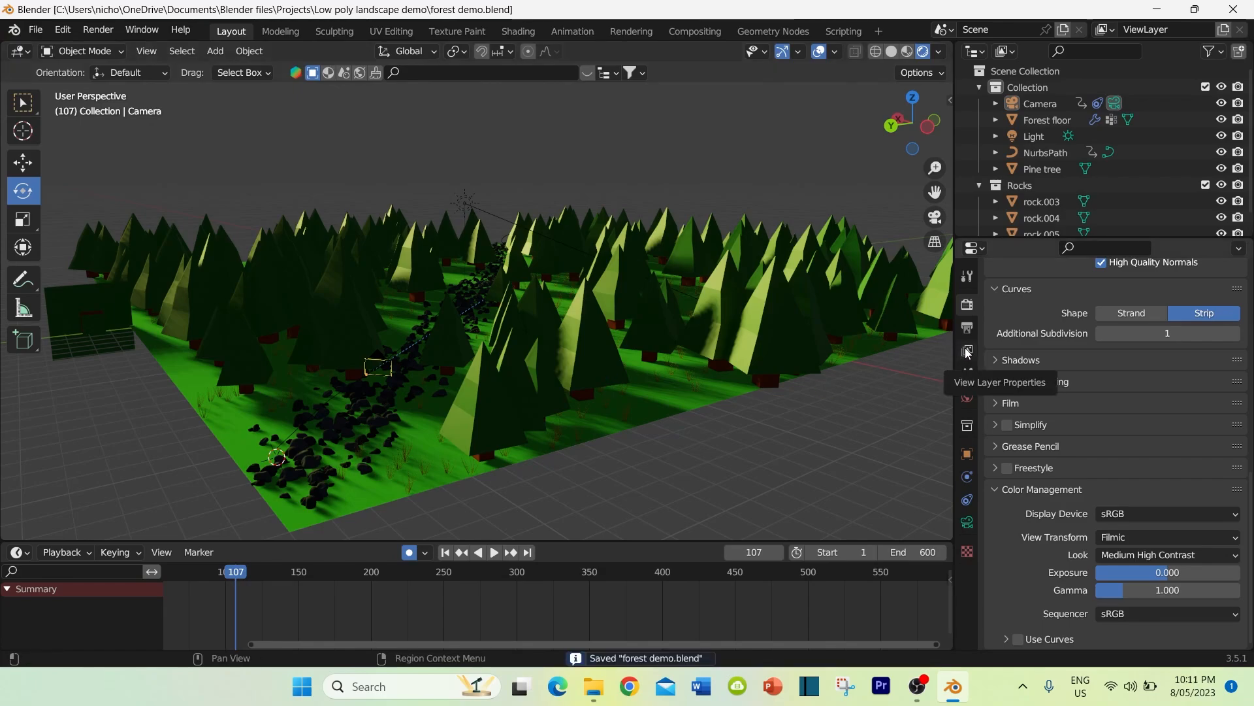
Step: Review the view layer's render passes for data, light, effects and Cryptomatte
left_click(967, 351)
scroll(1023, 337, "up", 4)
scroll(1023, 333, "up", 5)
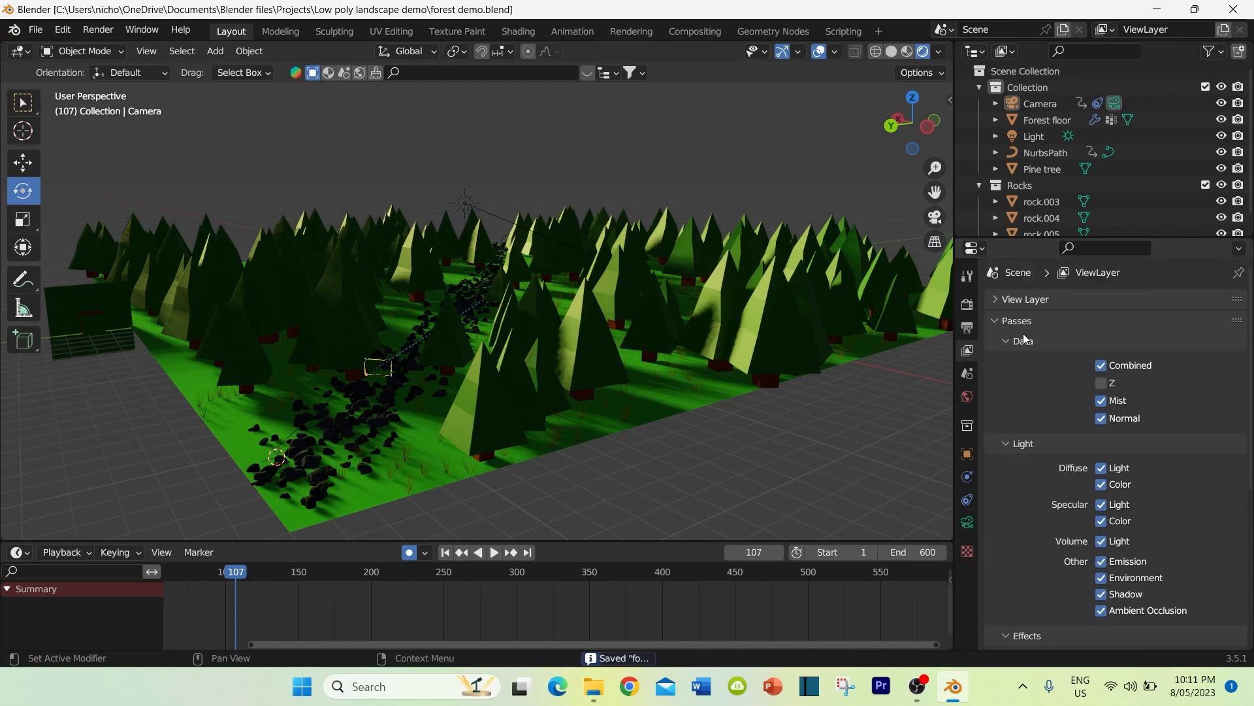
scroll(1126, 371, "down", 1)
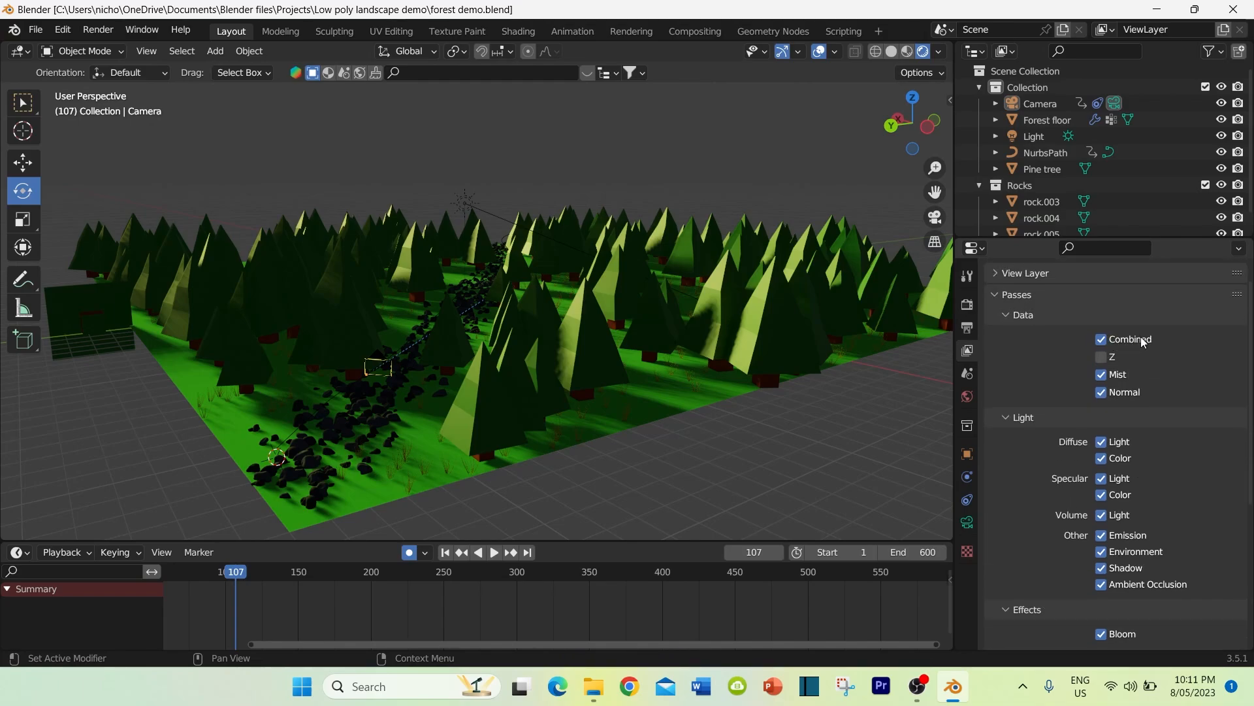
scroll(1145, 344, "down", 2)
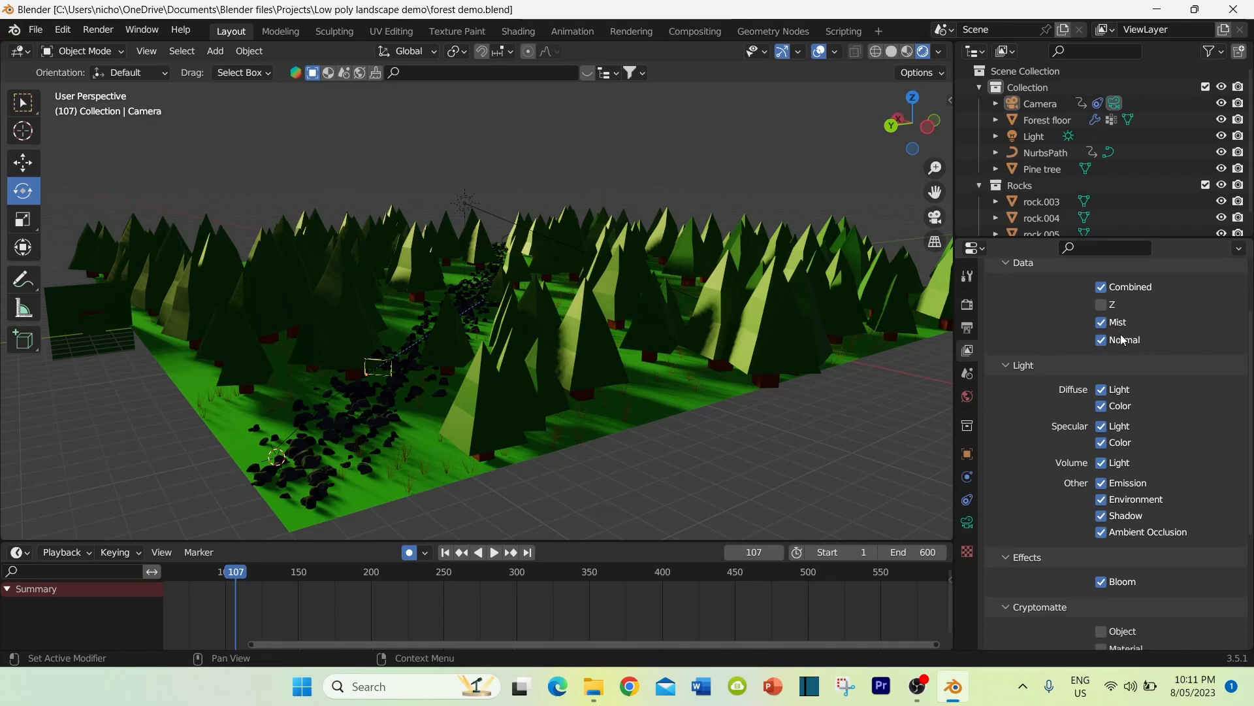
scroll(1101, 404, "down", 1)
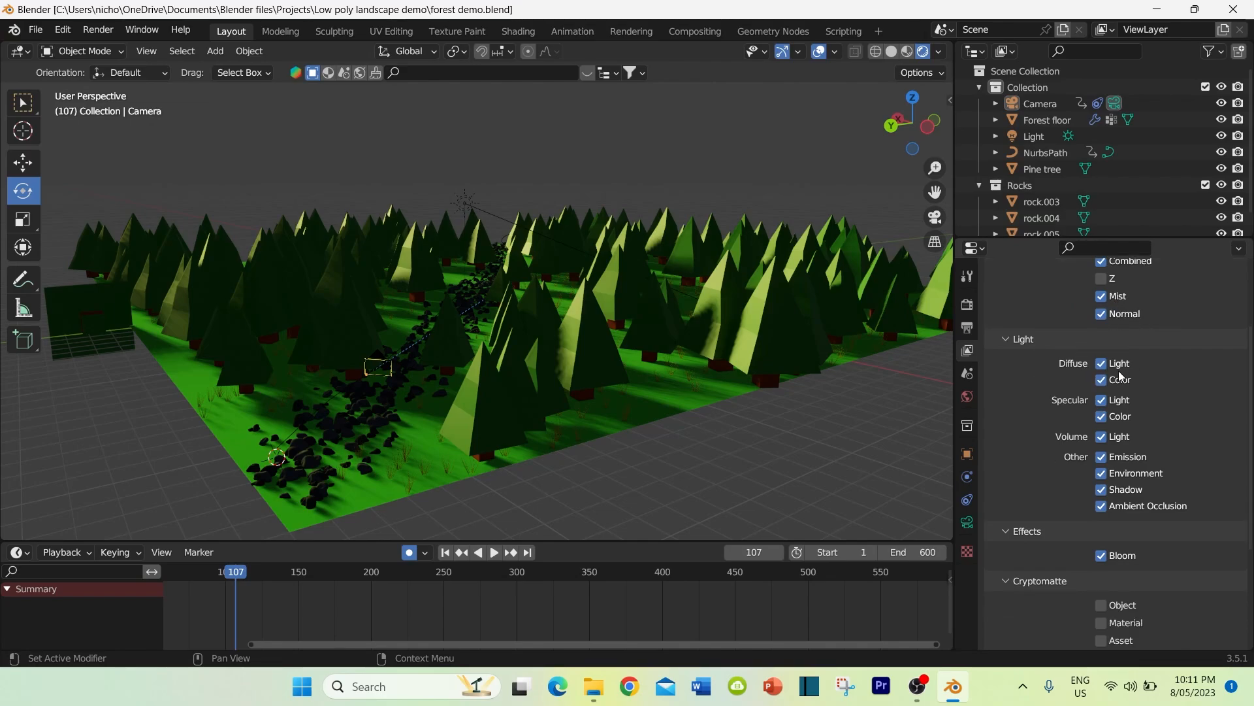
scroll(1134, 489, "down", 1)
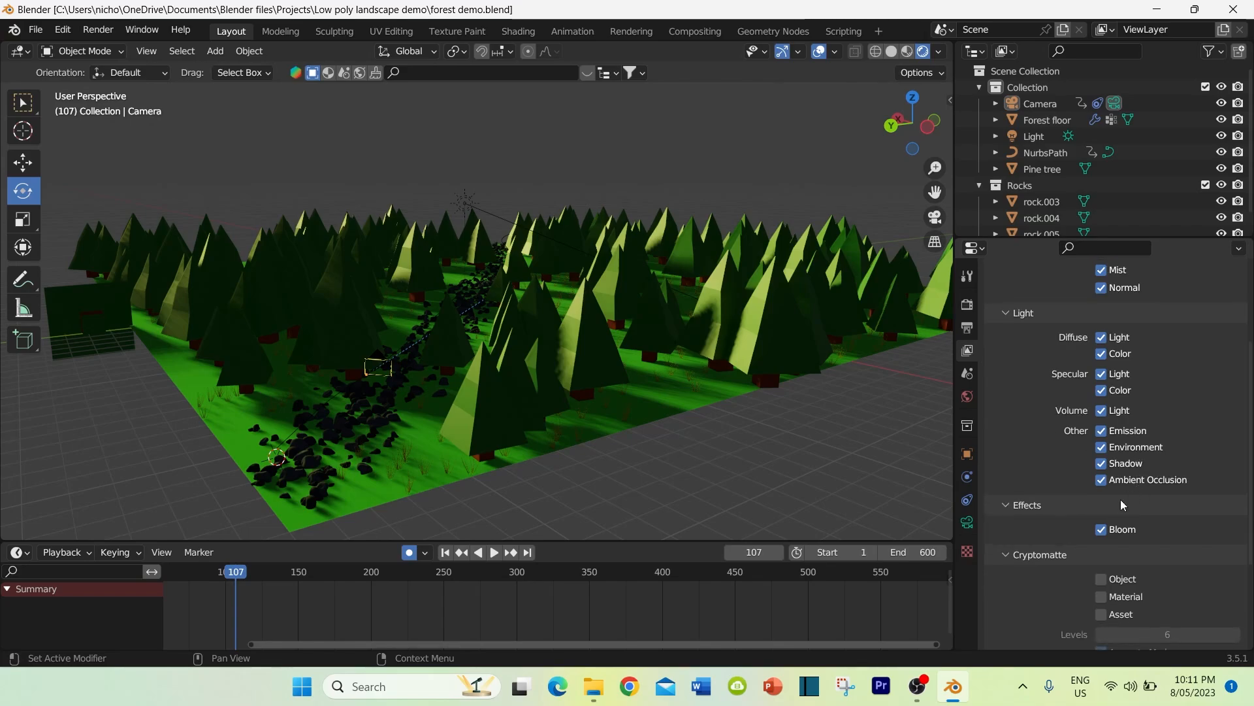
scroll(1138, 524, "down", 5)
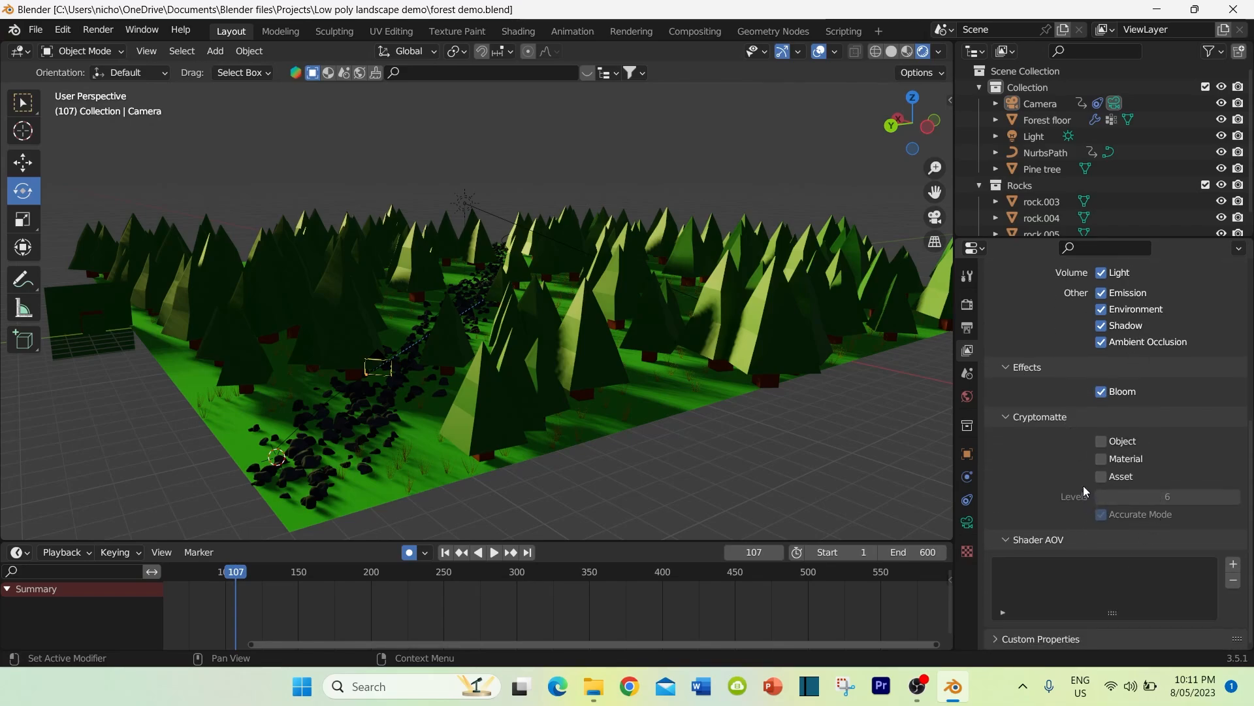
scroll(1083, 484, "up", 10)
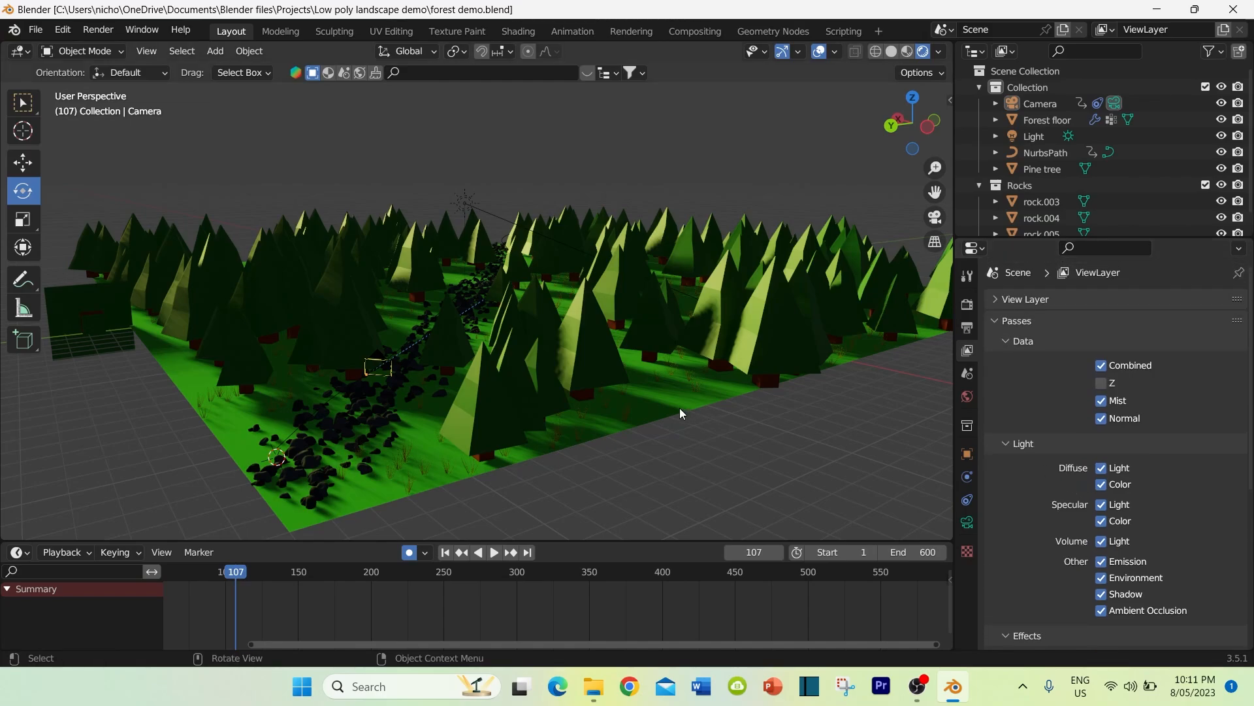
Step: Check the output resolution, frame rate and frame range, comparing the range with the full timeline
left_click(968, 331)
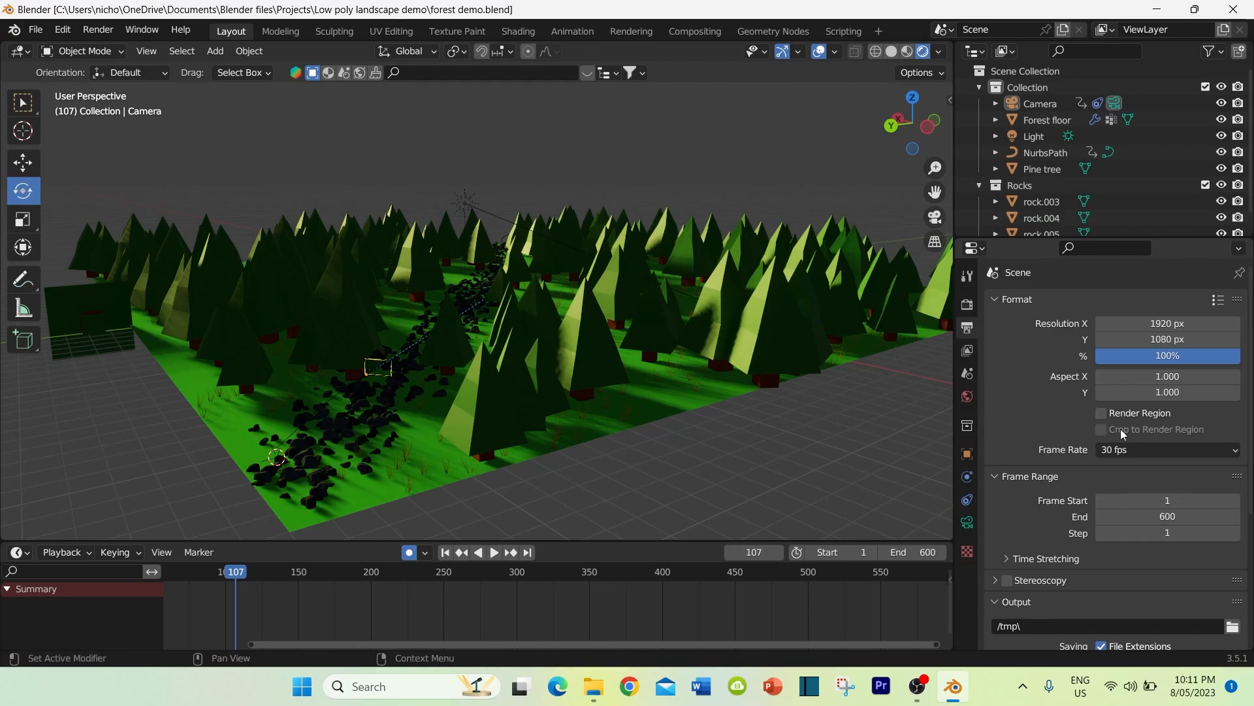
scroll(1085, 444, "down", 2)
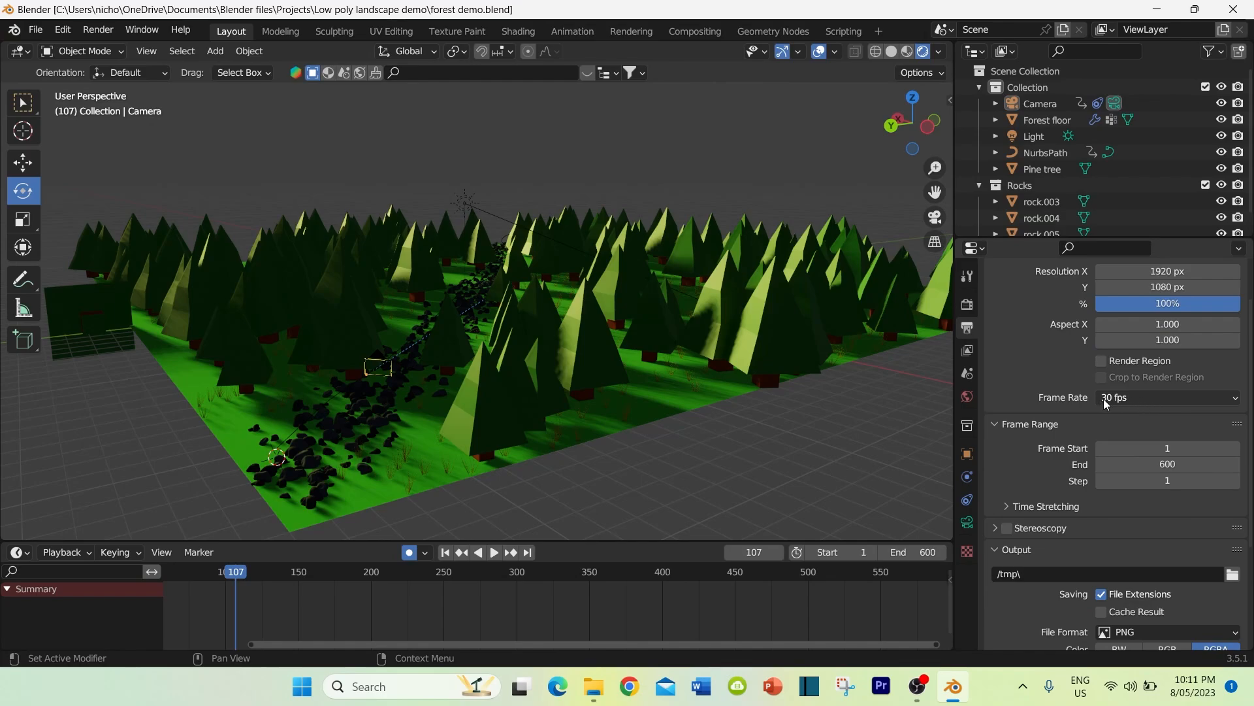
left_click(1149, 396)
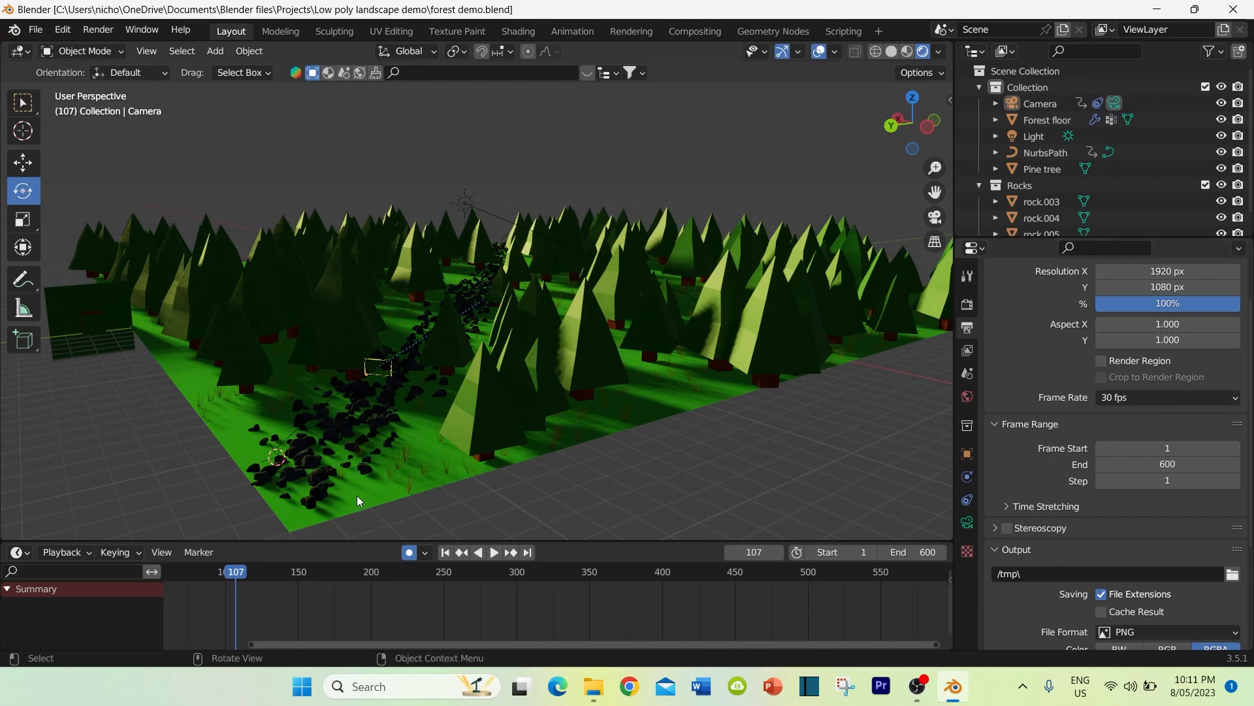
scroll(398, 586, "down", 2)
scroll(399, 586, "down", 2)
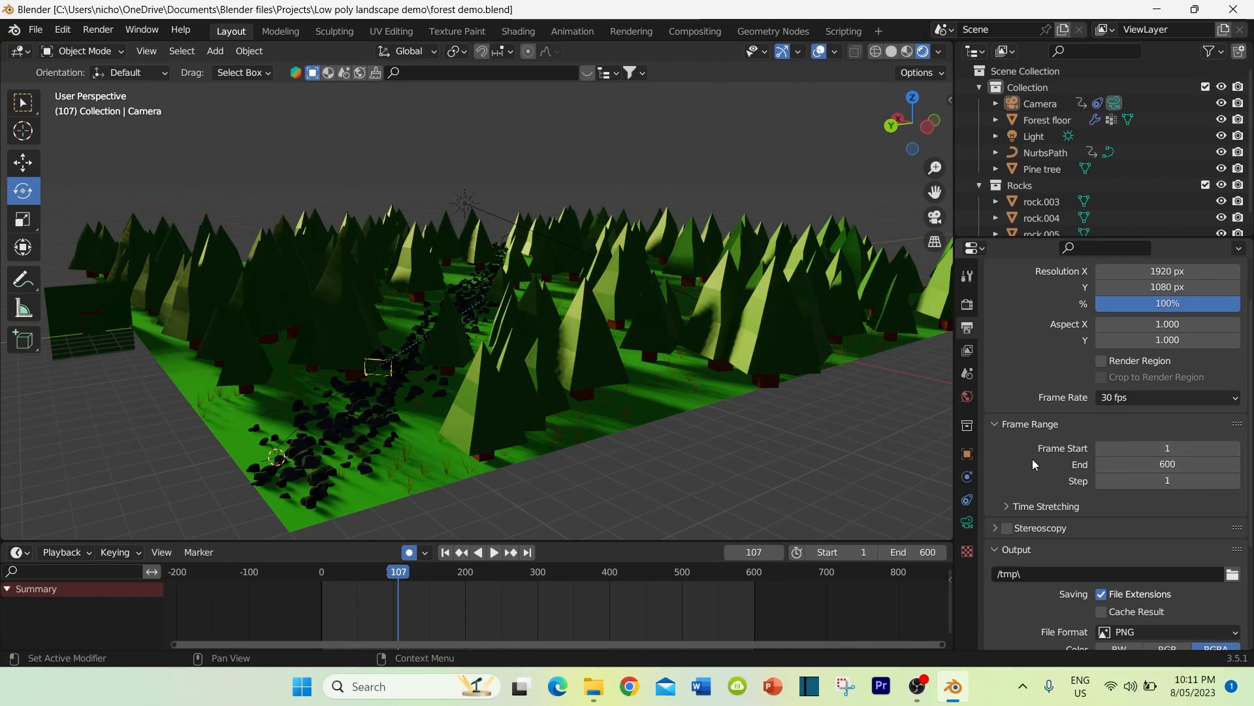
Step: Set the render output location to the Low poly landscape demo folder
scroll(1029, 457, "down", 4)
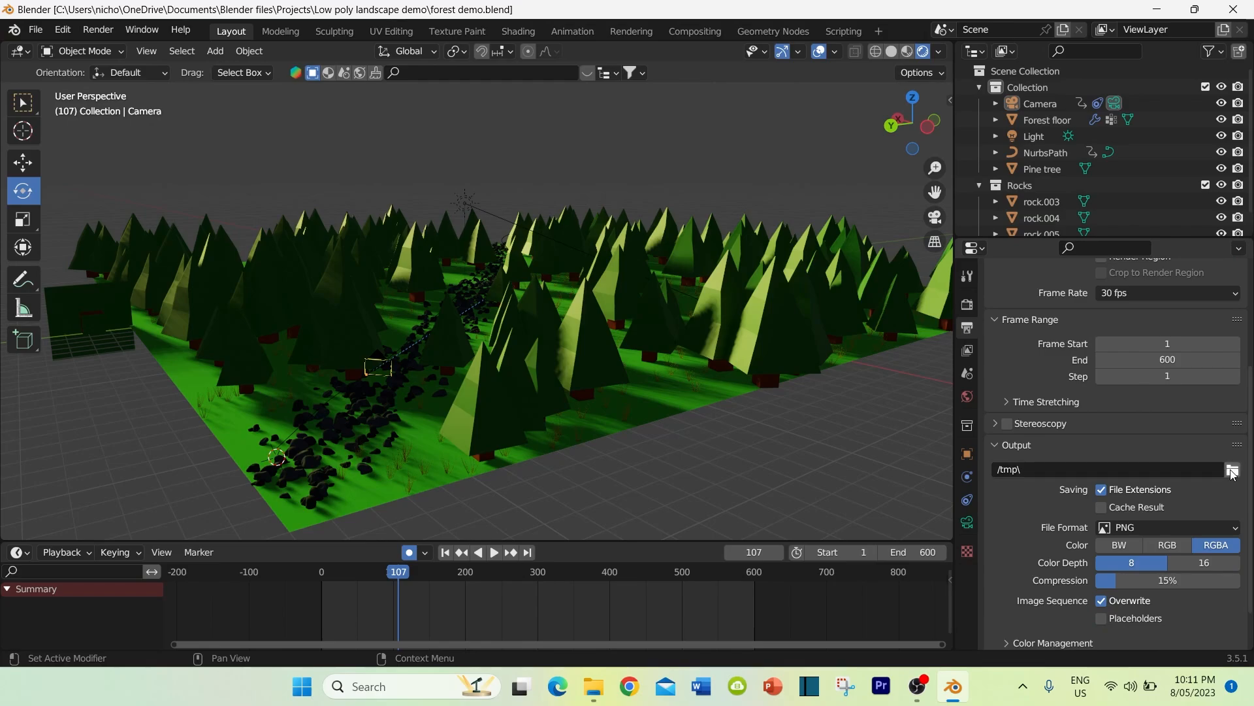
left_click(1232, 469)
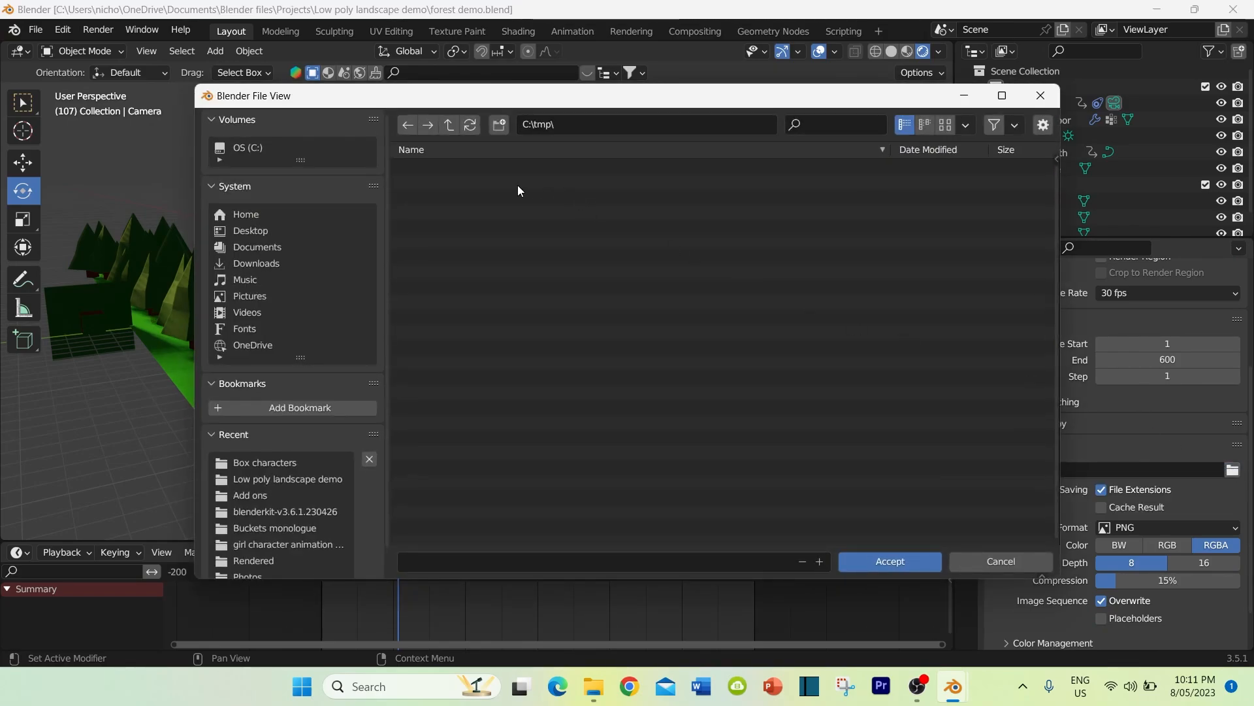
left_click(274, 478)
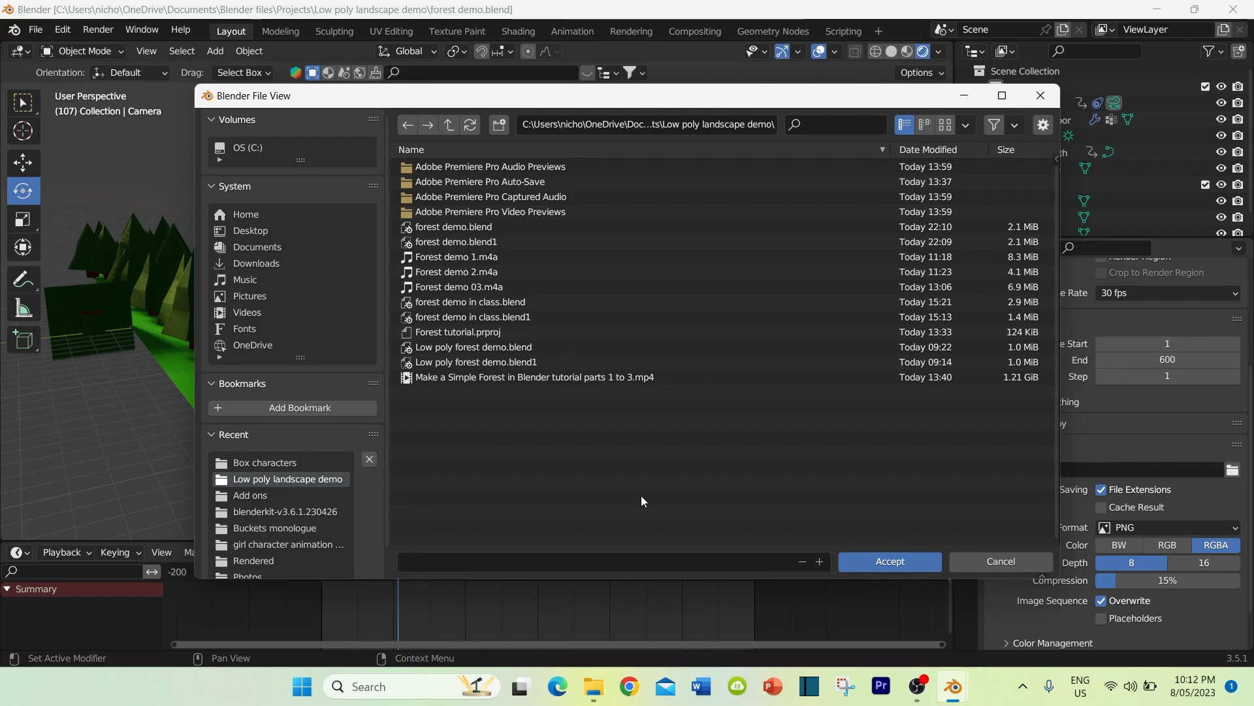
left_click(888, 561)
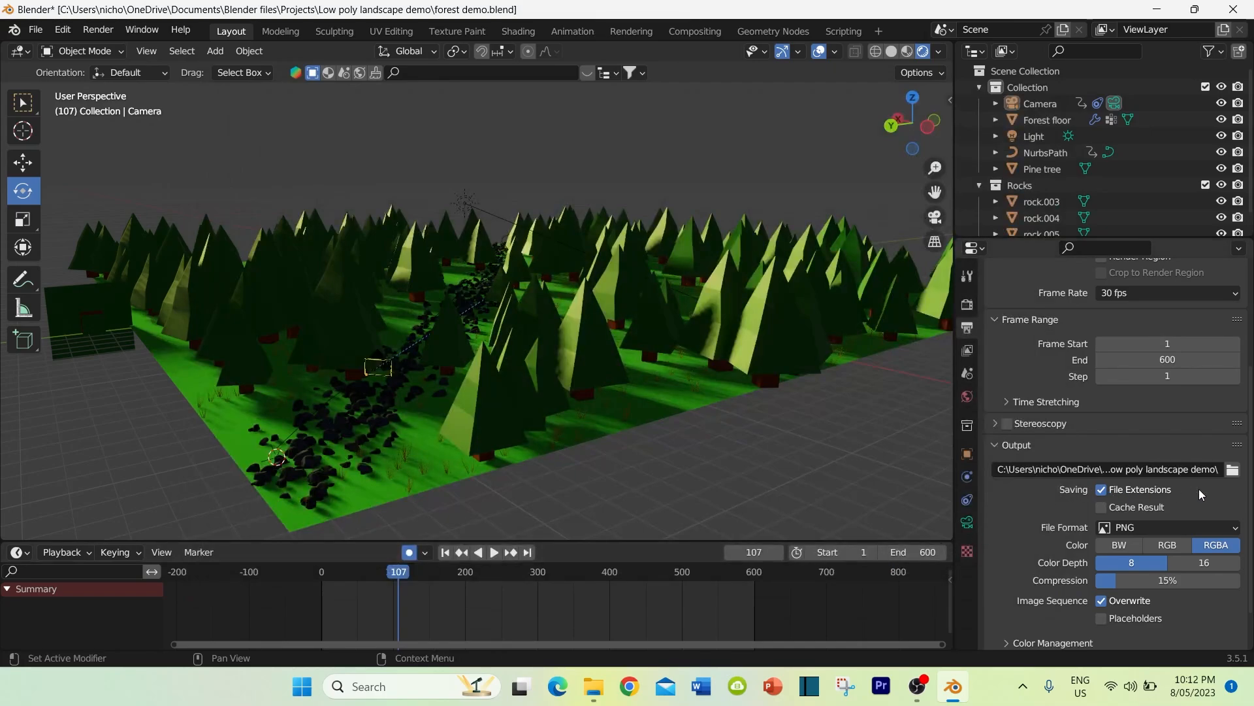
scroll(1073, 515, "down", 2)
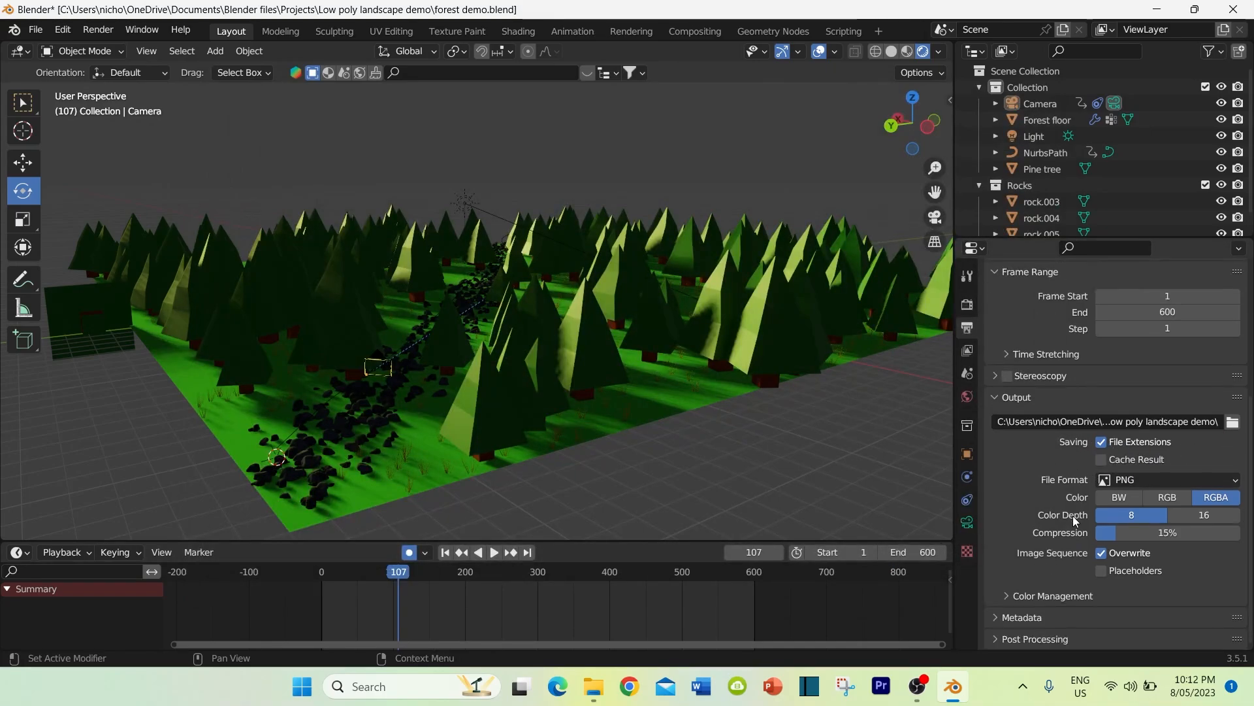
Step: Set the render output file format to FFmpeg Video
left_click(1205, 480)
left_click(1218, 478)
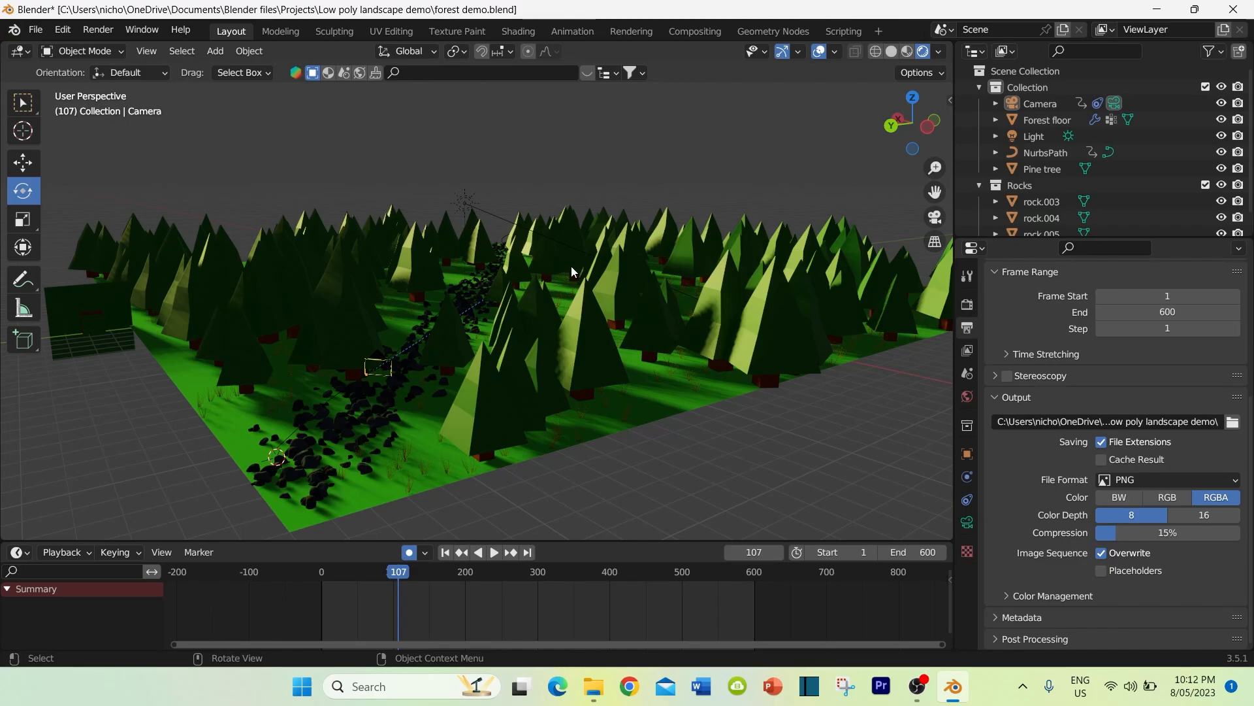
left_click(1237, 483)
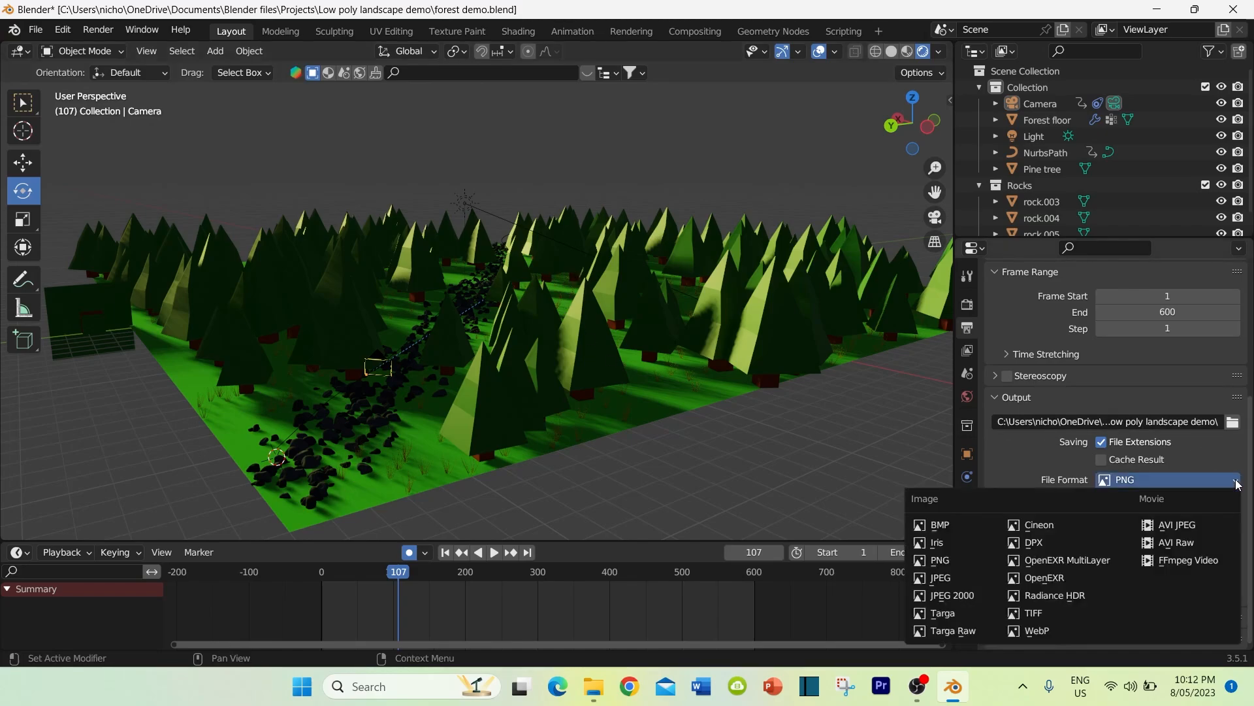
left_click(1197, 562)
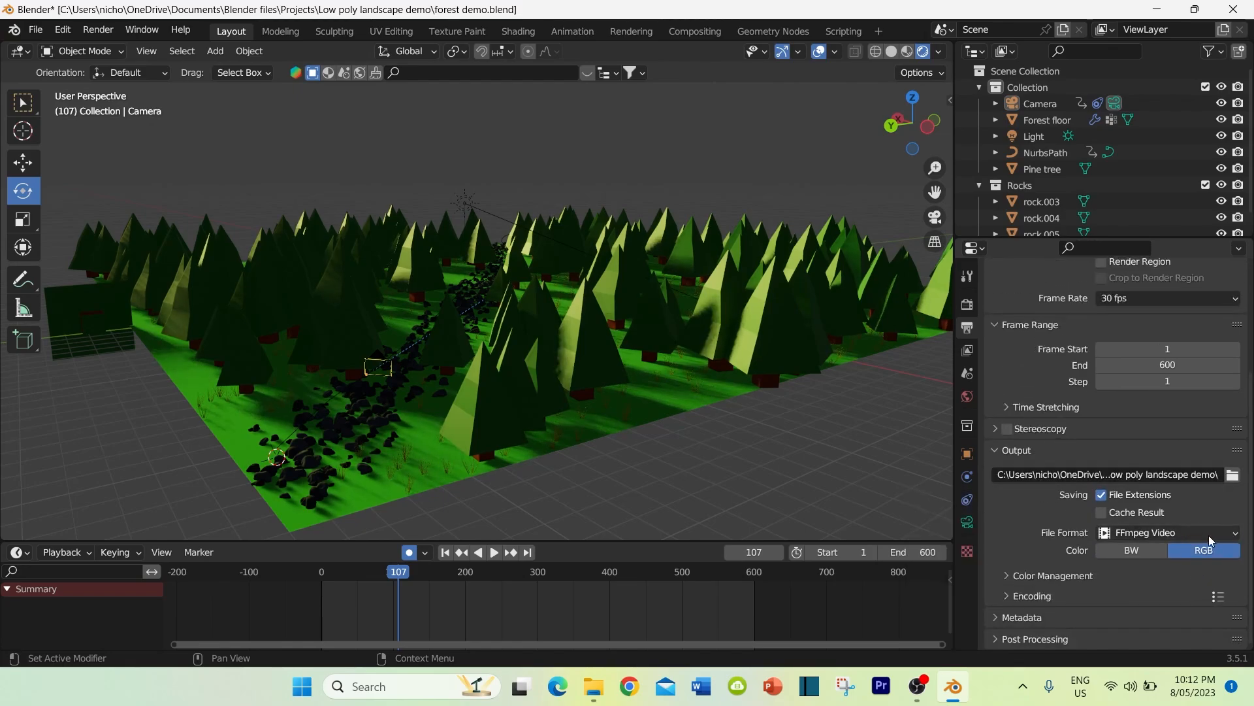
left_click(1218, 532)
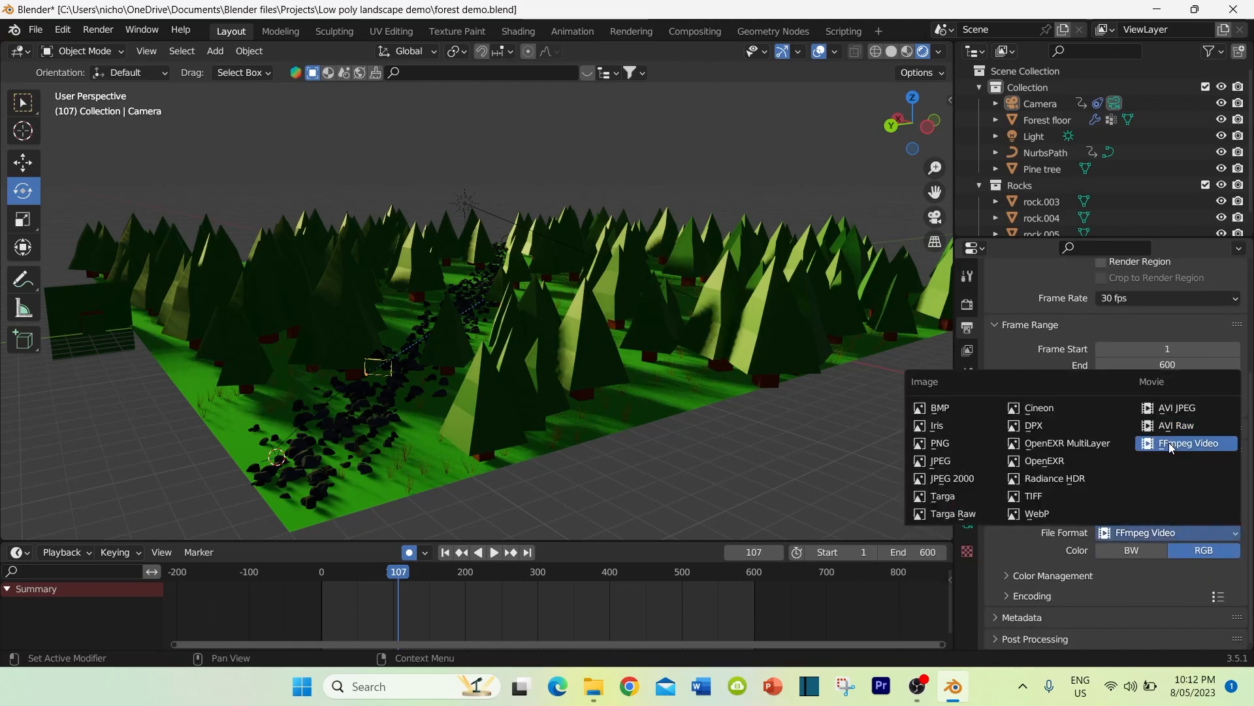
left_click(1204, 443)
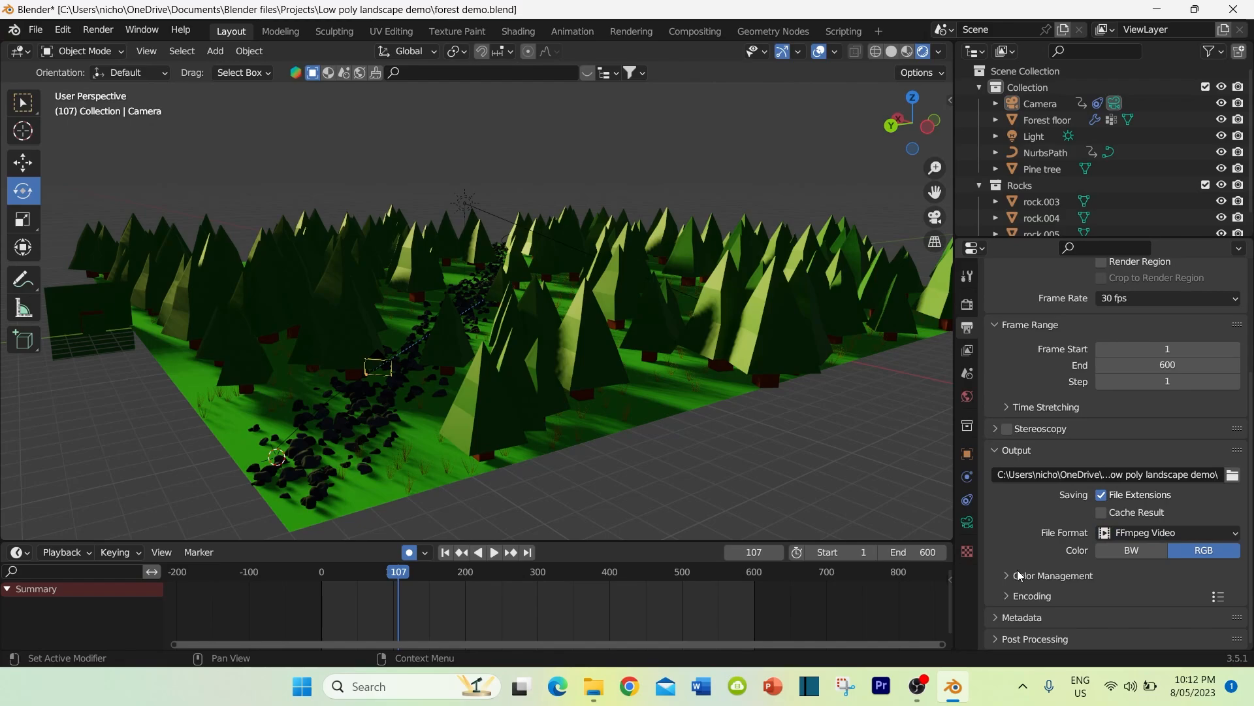
Step: Expand the video encoding settings and set the container to MPEG-4
left_click(1016, 596)
scroll(1034, 526, "down", 4)
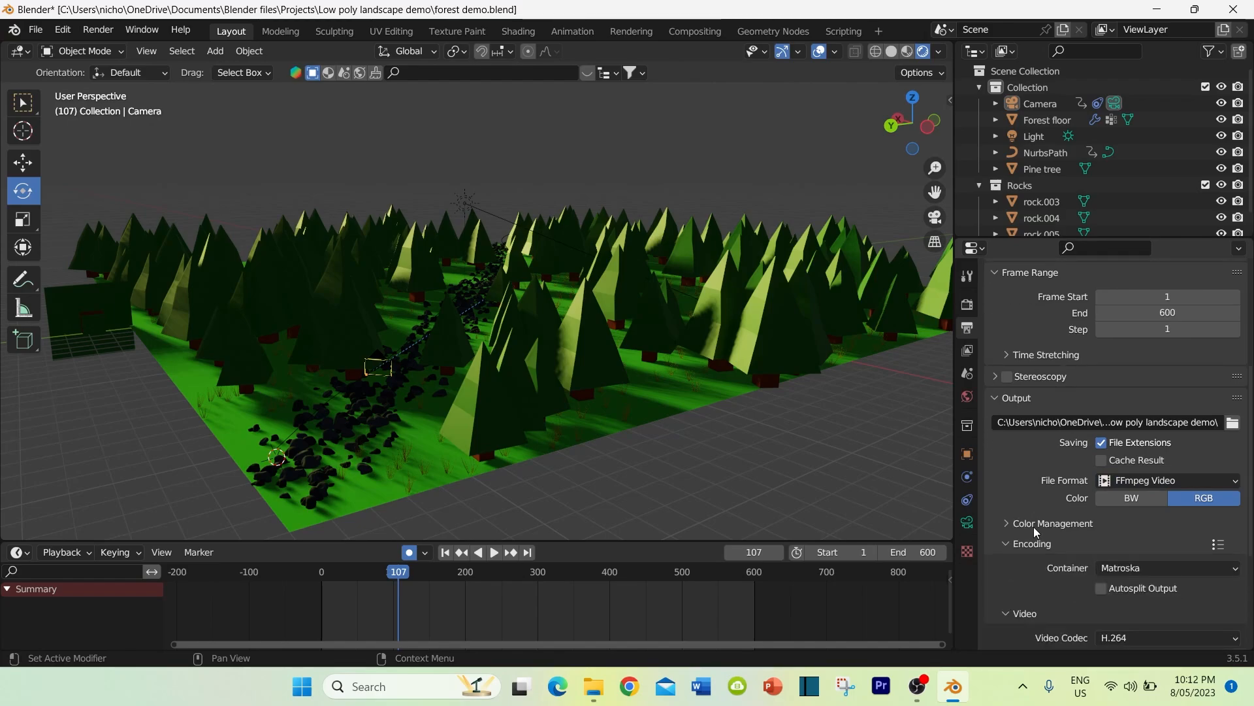
left_click(1164, 516)
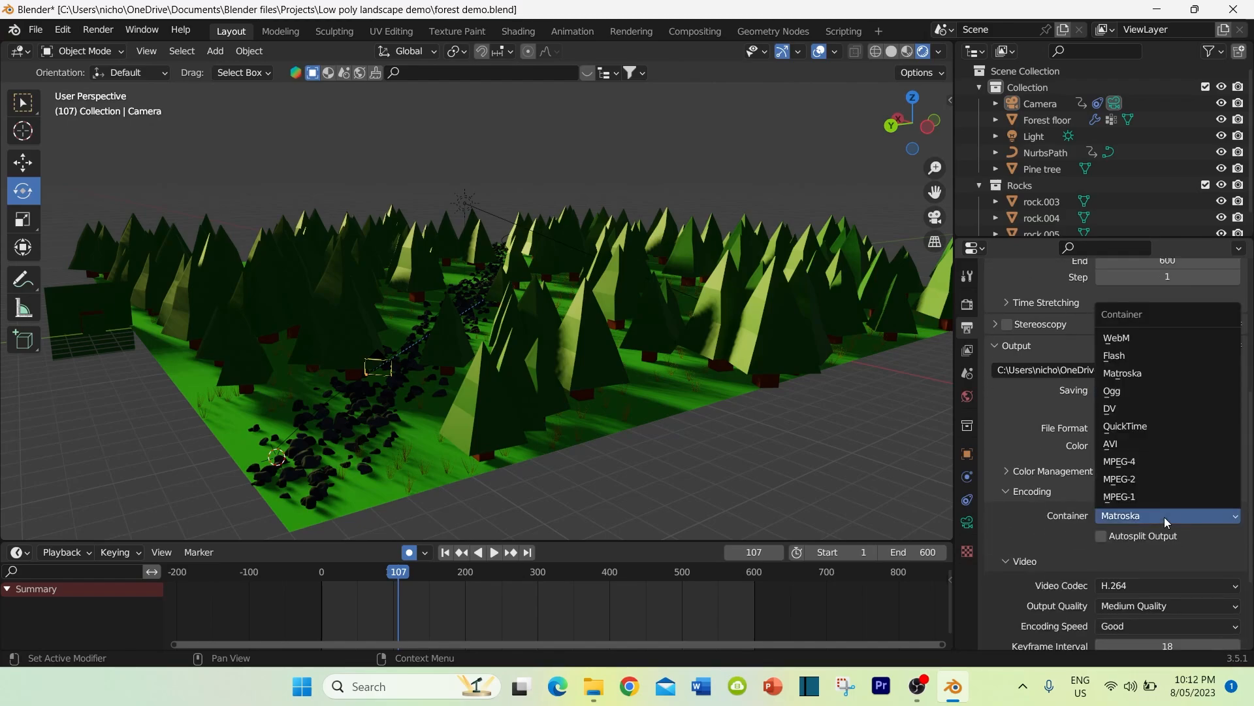
left_click(1128, 462)
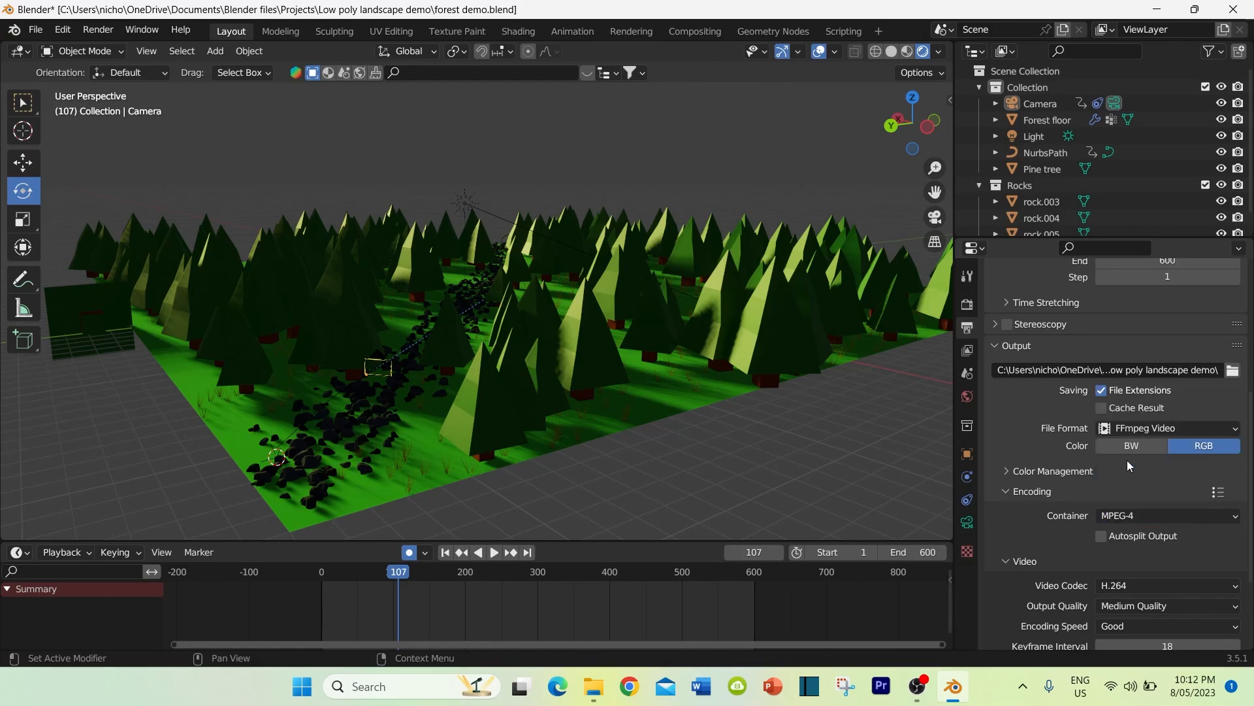
Step: Set the video output quality to High Quality and the encoding speed to Slowest, and save the file
scroll(1145, 553, "down", 2)
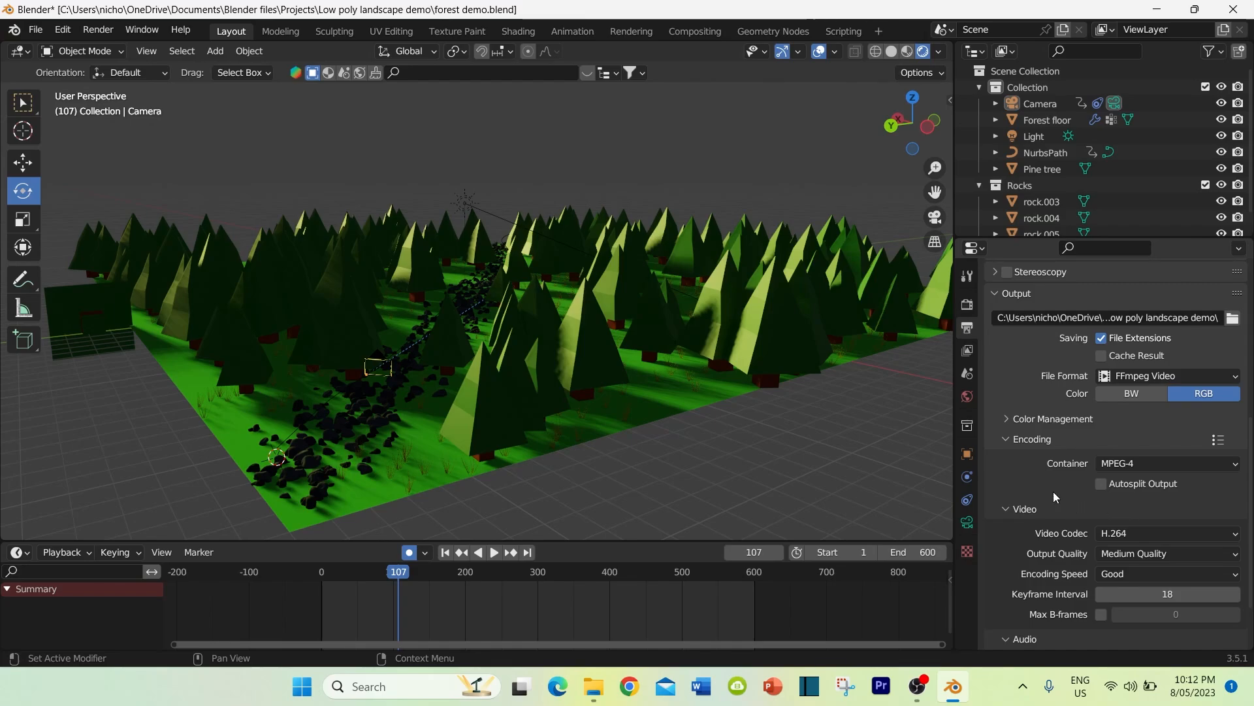
scroll(1053, 497, "down", 1)
scroll(1048, 442, "down", 2)
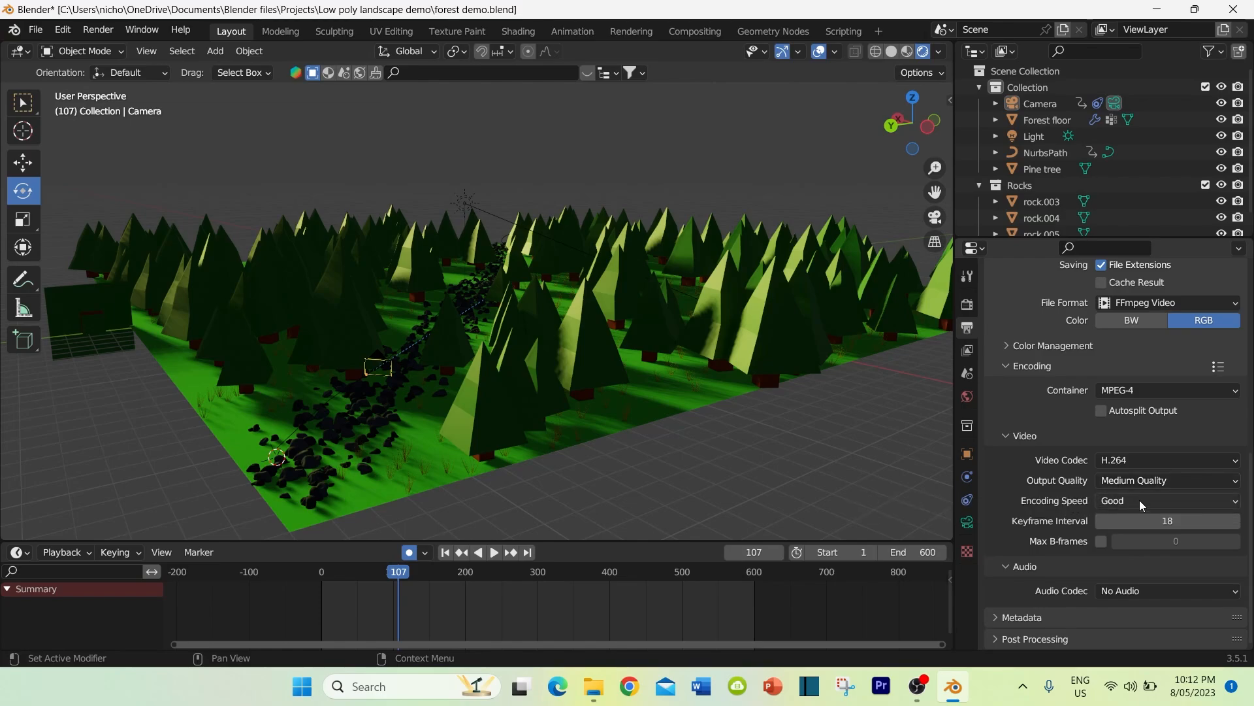
left_click(1143, 479)
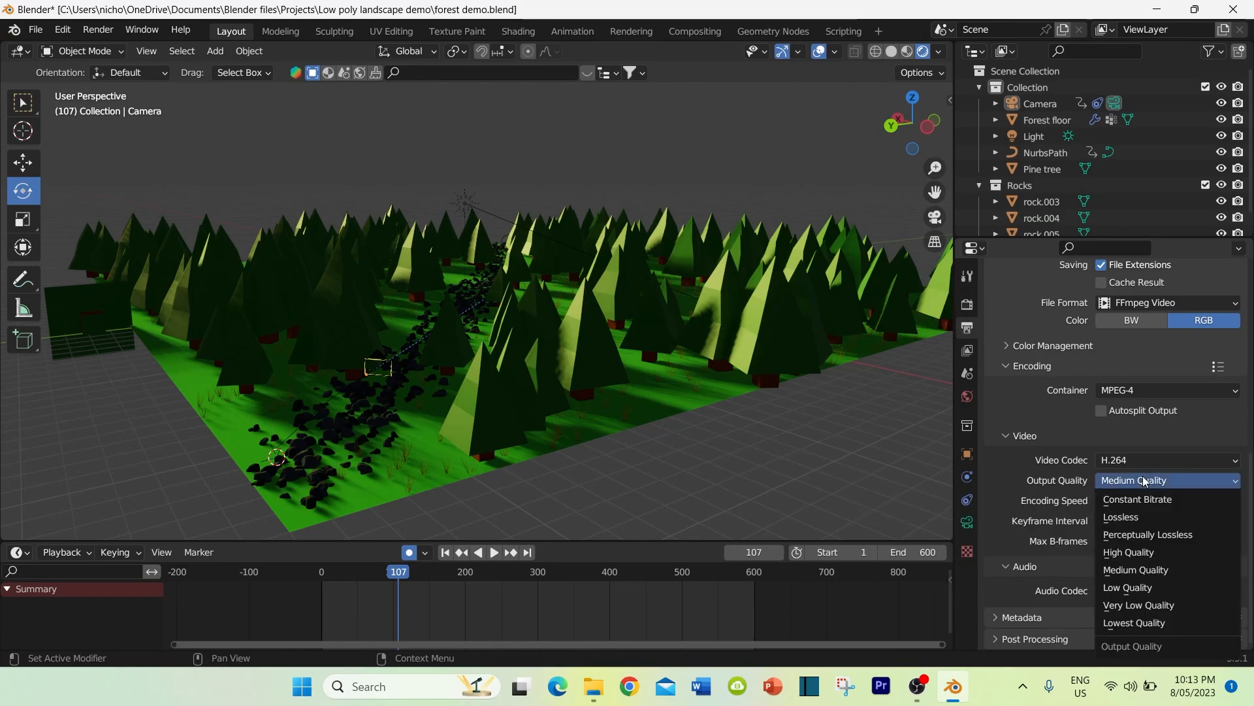
left_click(1136, 553)
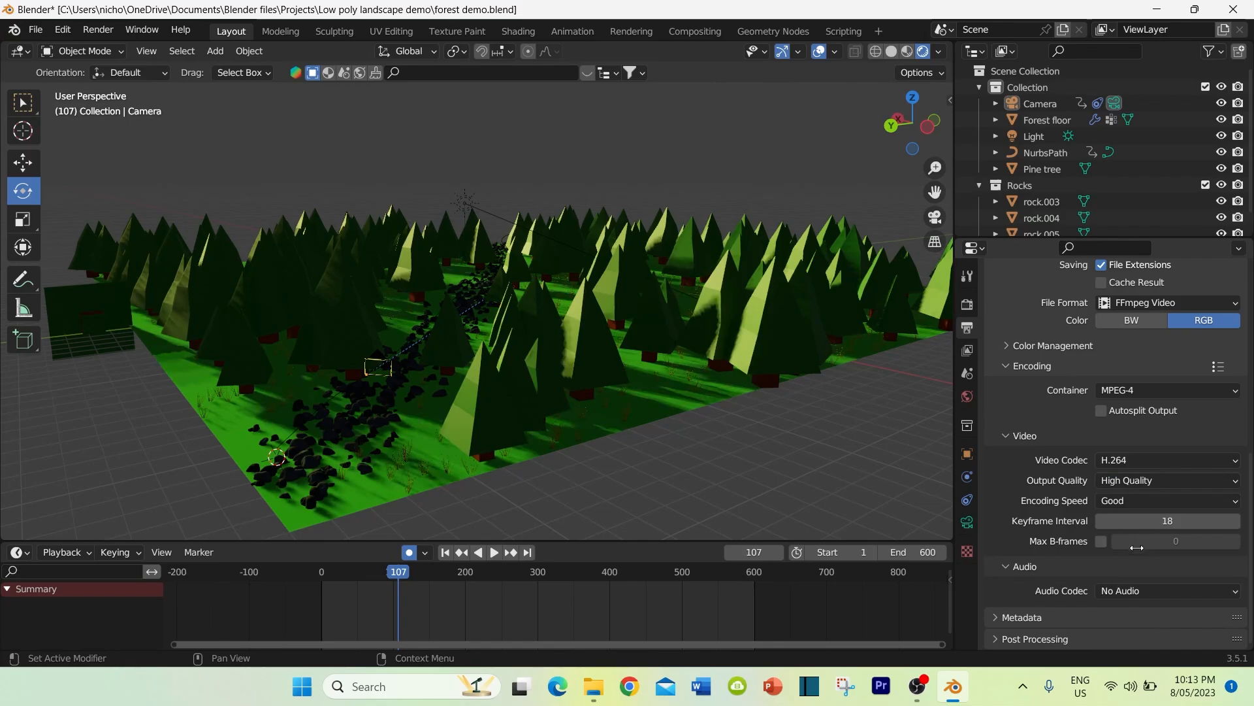
left_click(1138, 502)
left_click(1134, 515)
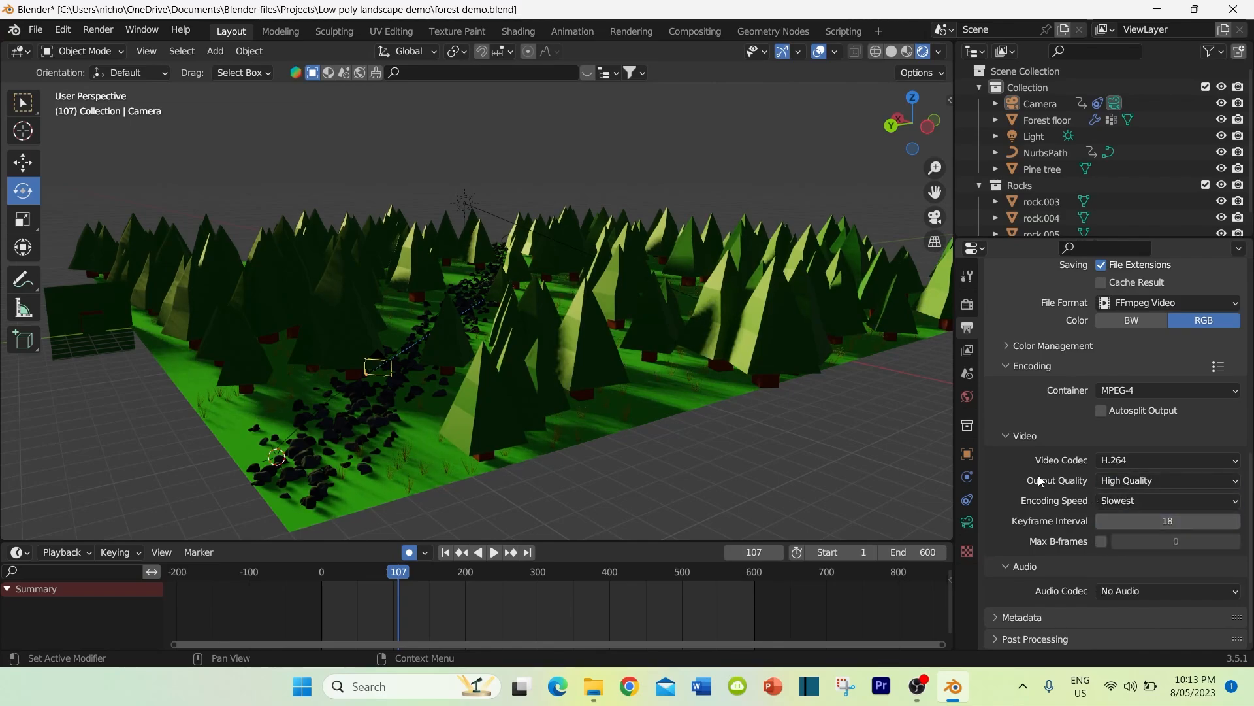
key("ctrl+s")
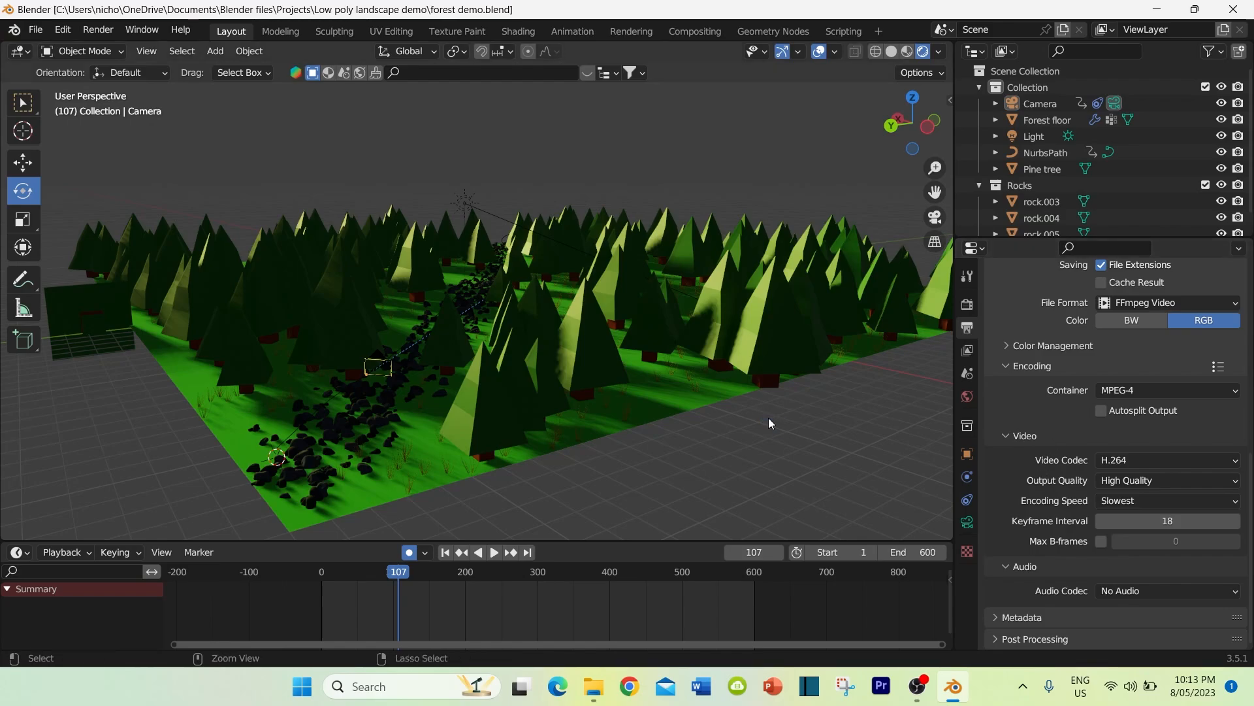
Step: Select the original pine tree beside the forest floor and hide it from both the viewport and renders
scroll(1018, 448, "up", 3)
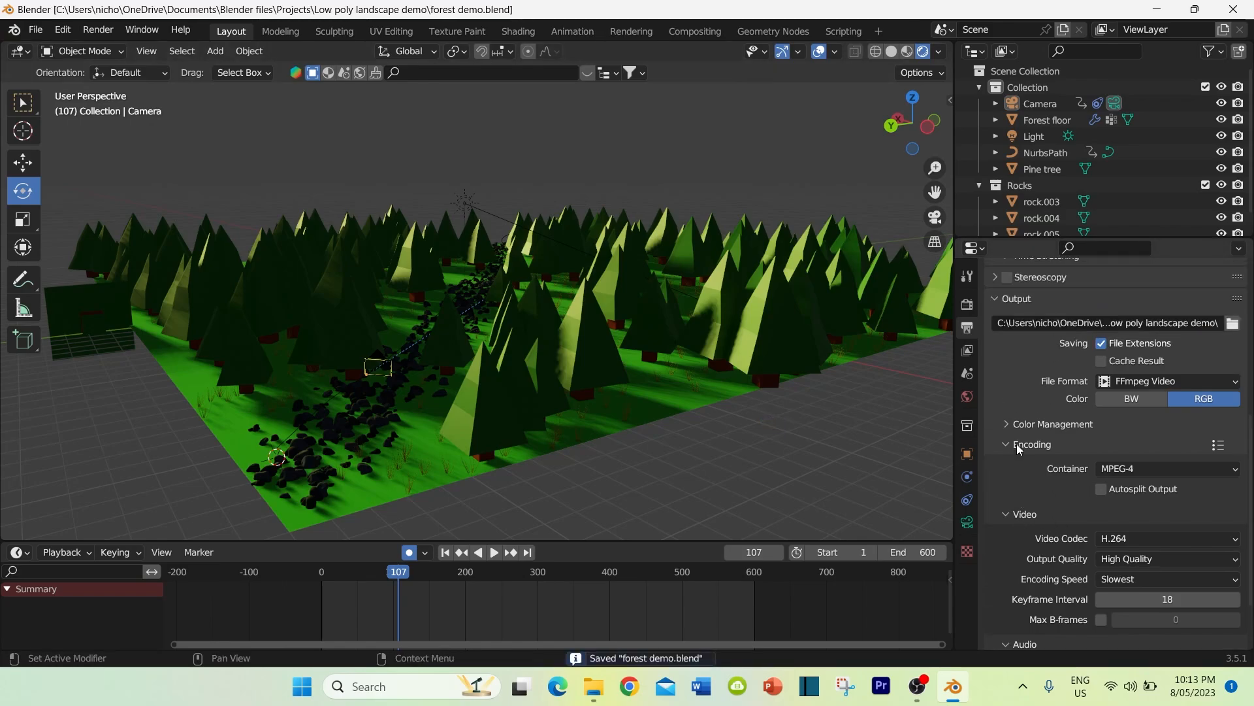
scroll(1018, 448, "up", 4)
middle_click_drag(657, 423, 366, 358)
scroll(329, 396, "down", 4)
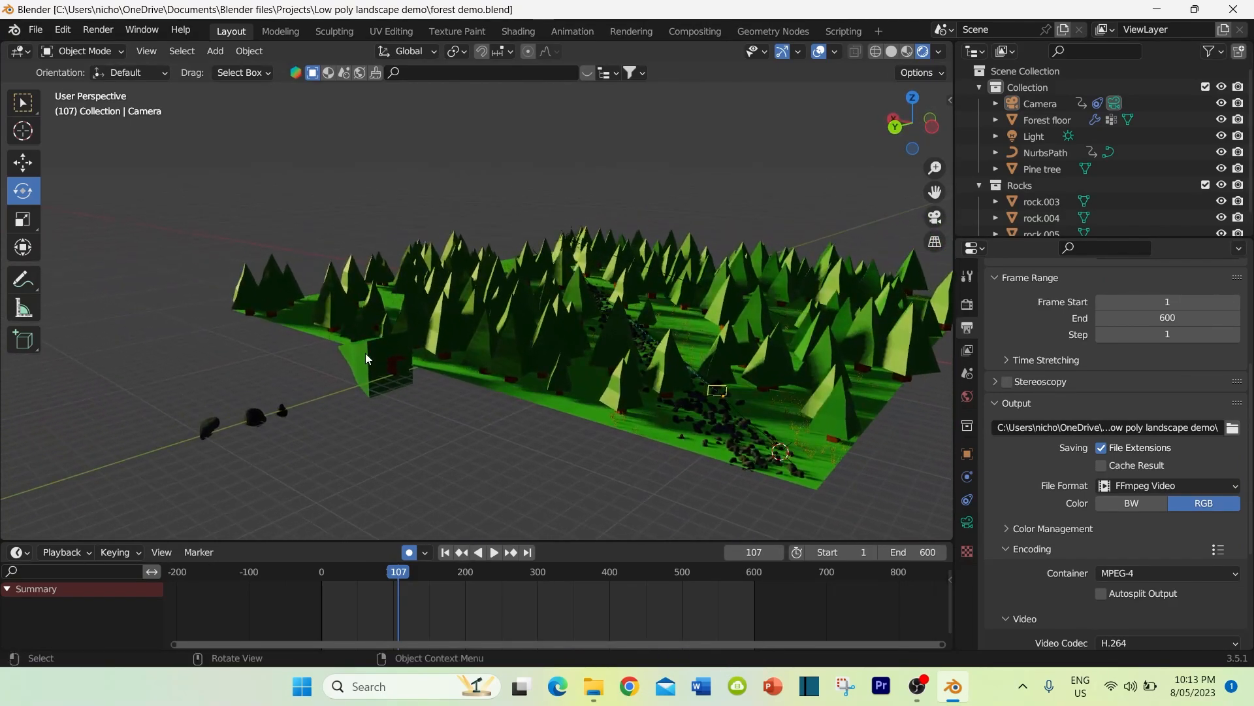
left_click(373, 354)
middle_click_drag(633, 411, 591, 426)
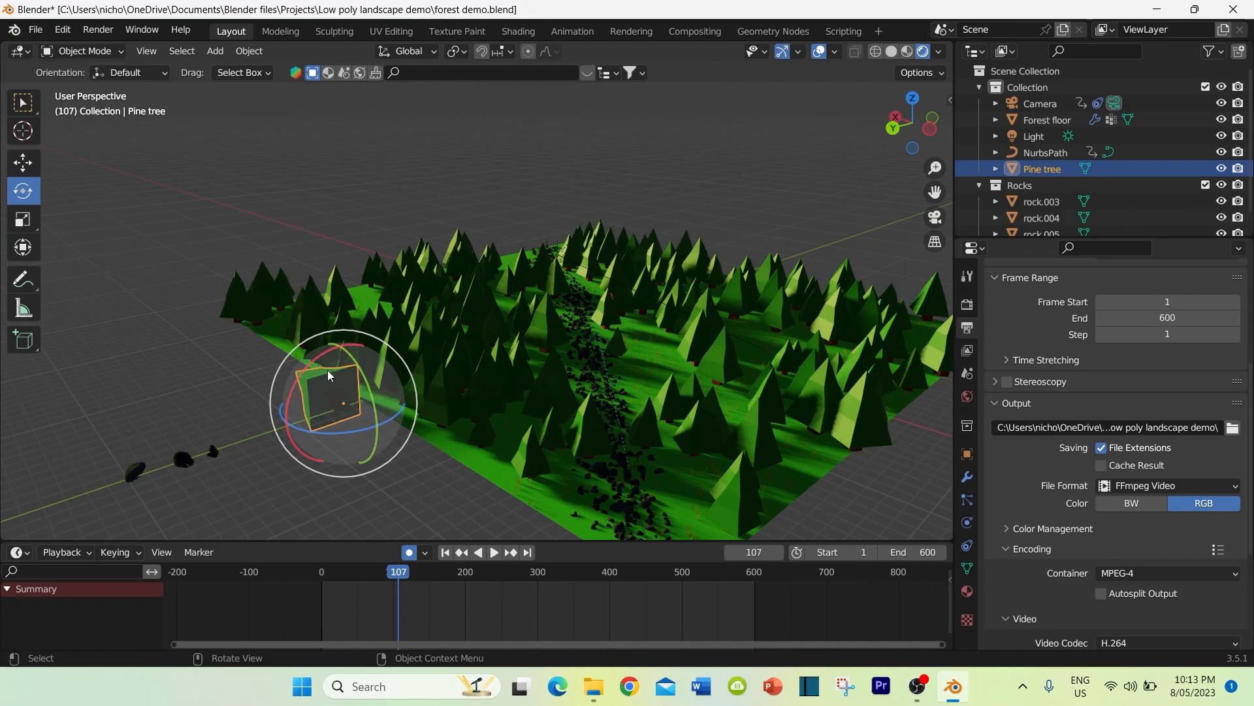
left_click(1222, 168)
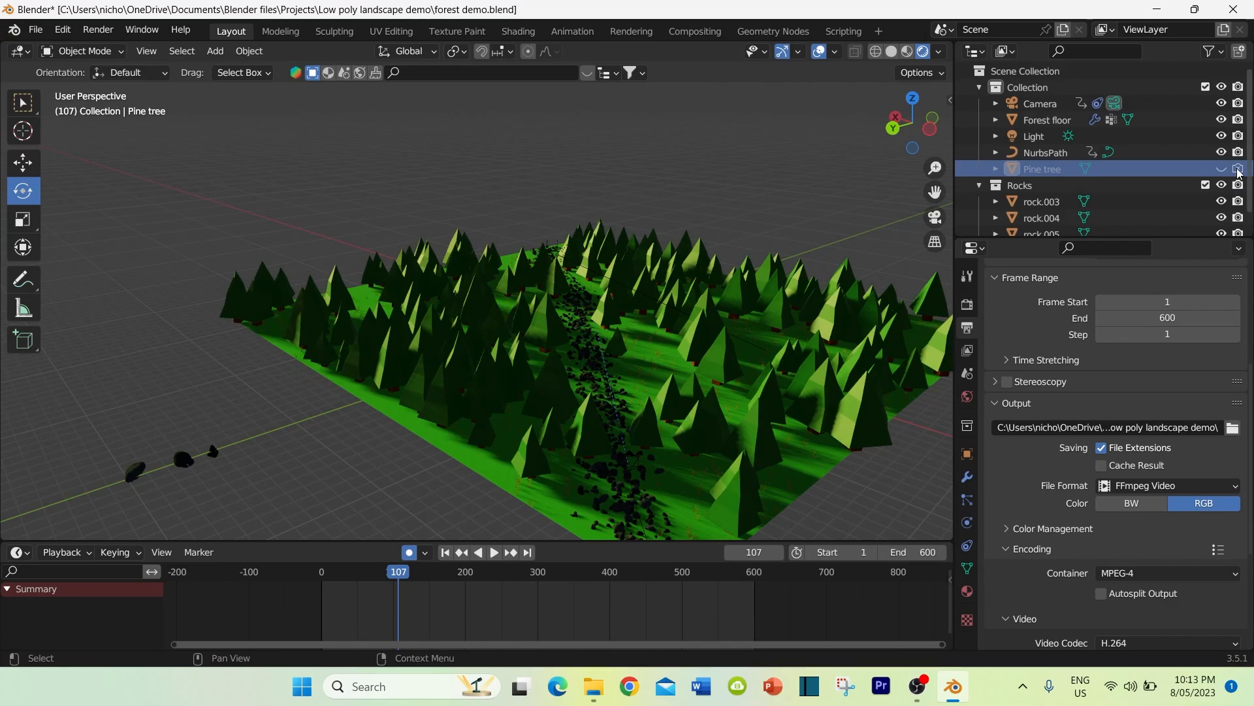
Step: Select the three source rocks beside the forest floor and hide them in the viewport
left_click(134, 475)
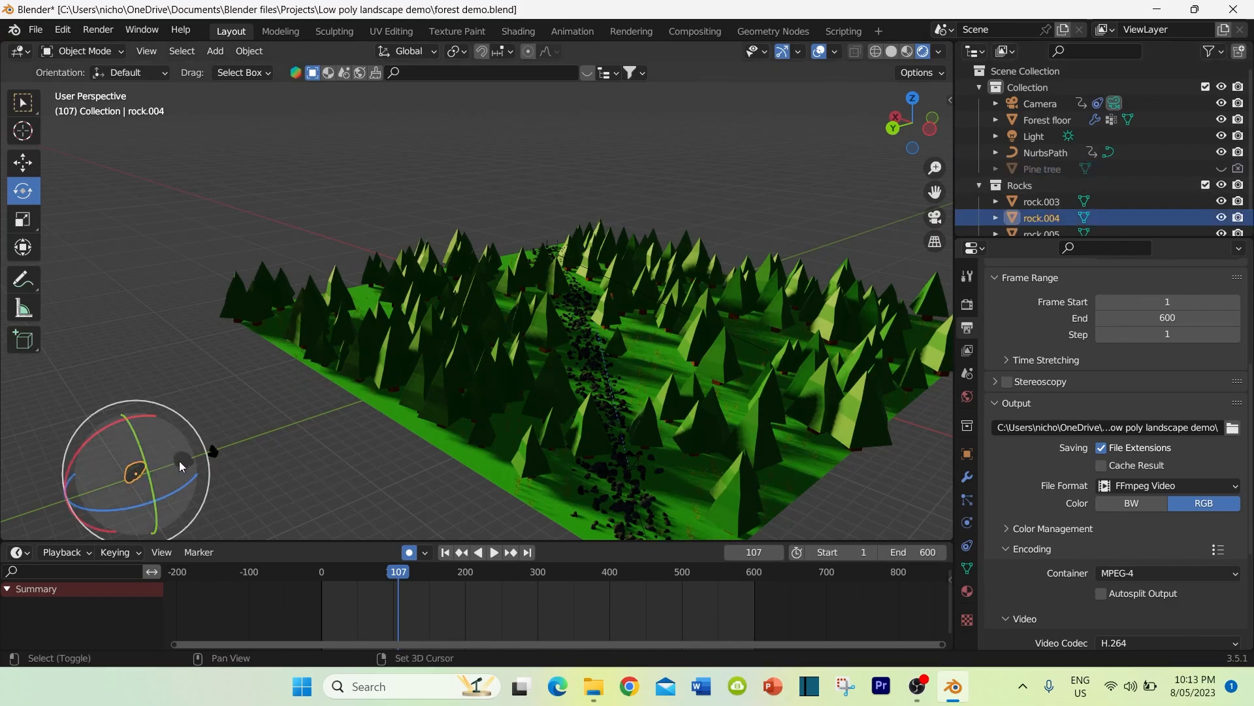
left_click(181, 460, "shift")
left_click(211, 451, "shift")
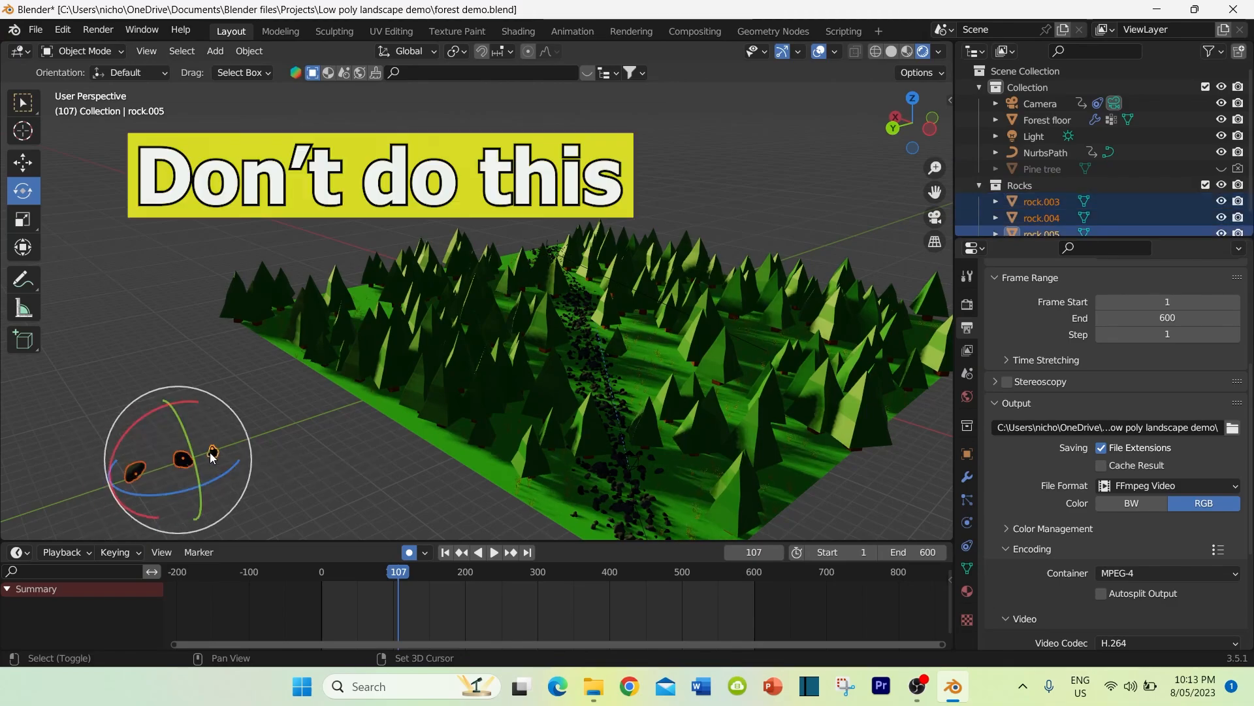
scroll(1172, 173, "down", 1)
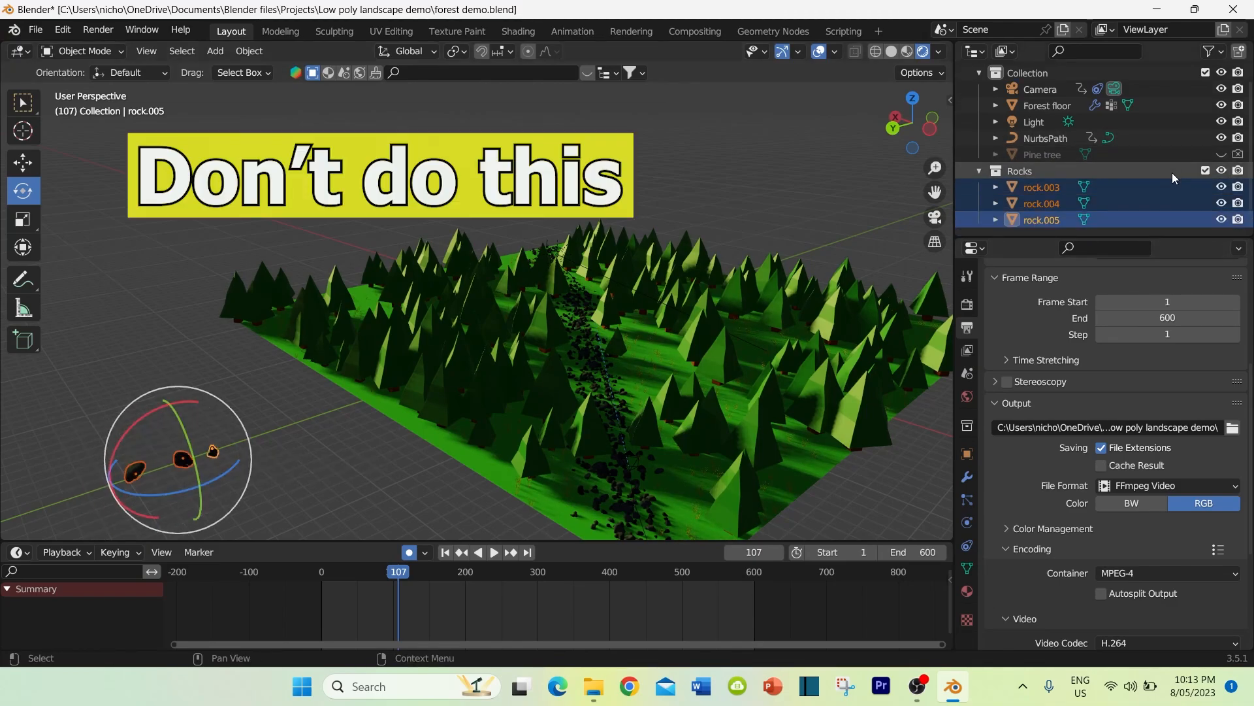
left_click(1221, 189)
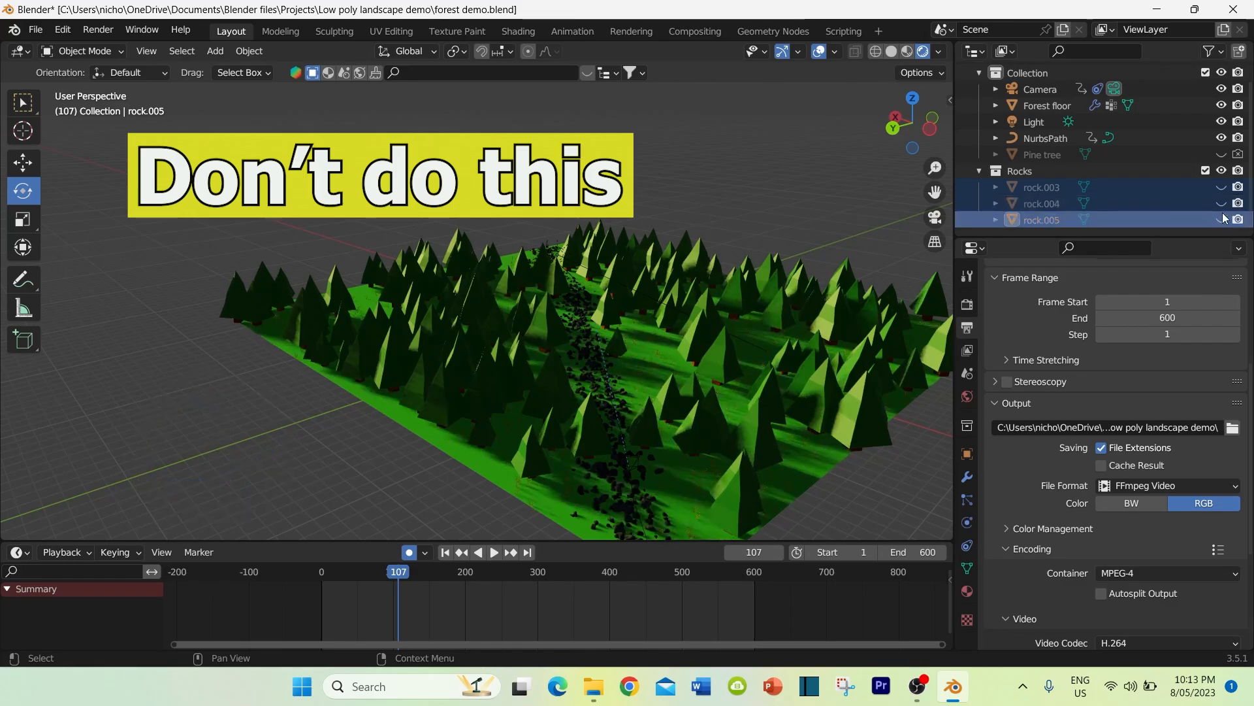
Step: Disable rock.003, rock.004 and rock.005 in renders
left_click_drag(1238, 187, 1238, 221)
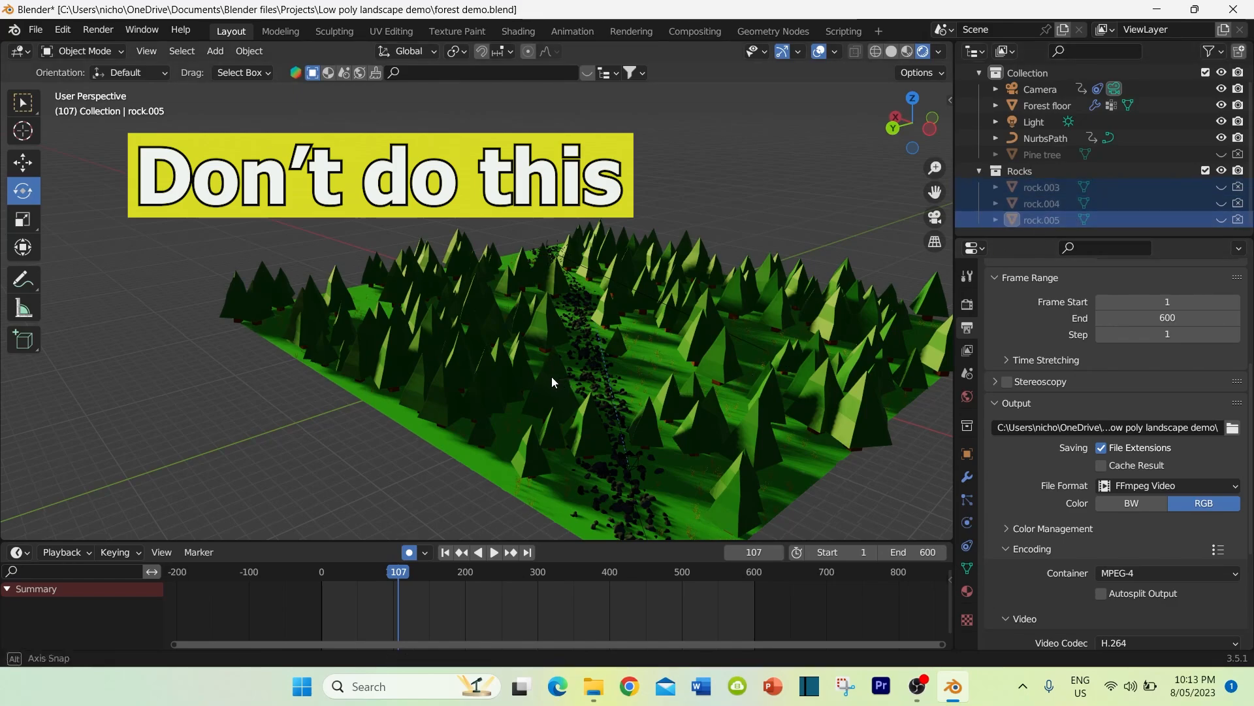
middle_click_drag(552, 376, 511, 366)
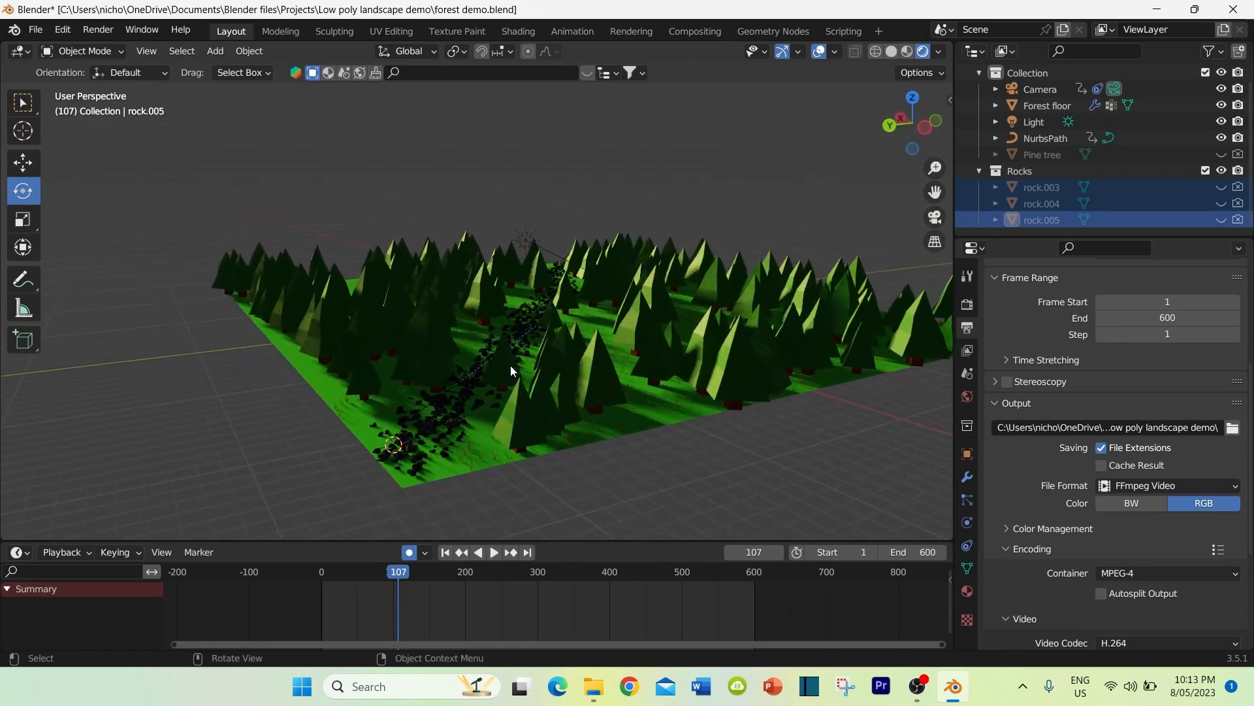
Step: Save the file and start rendering the full animation
key("ctrl+s")
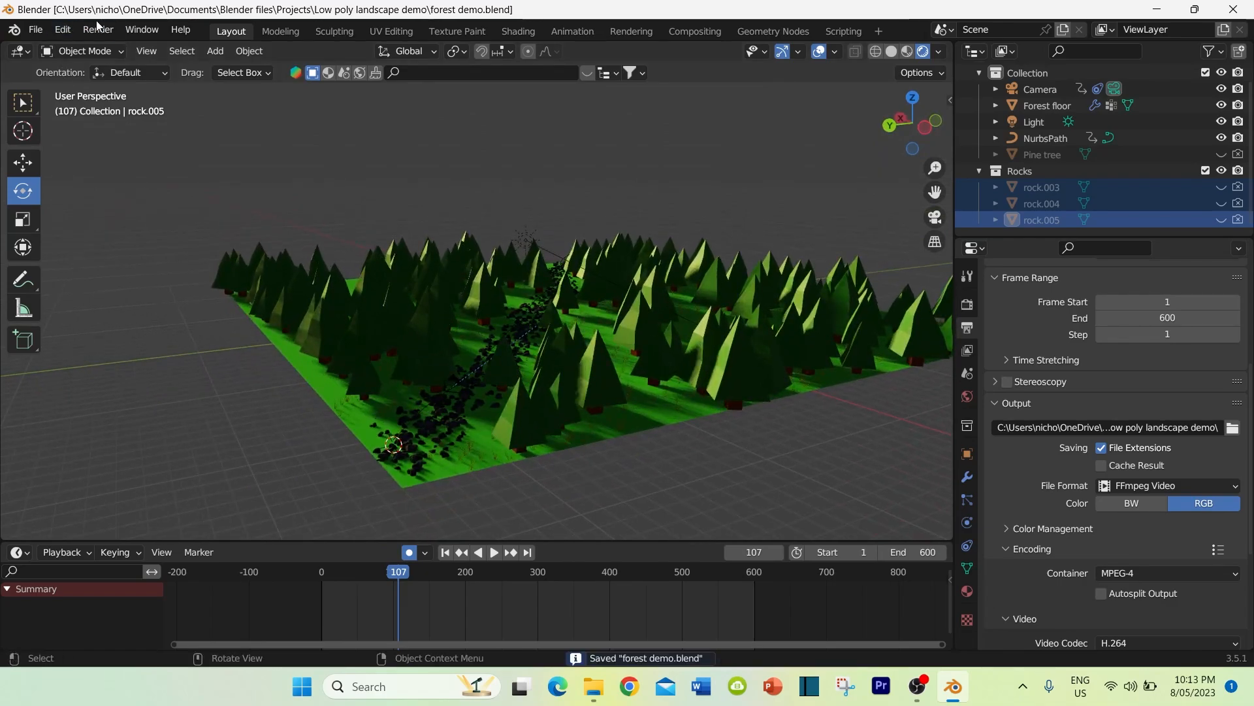
left_click(98, 29)
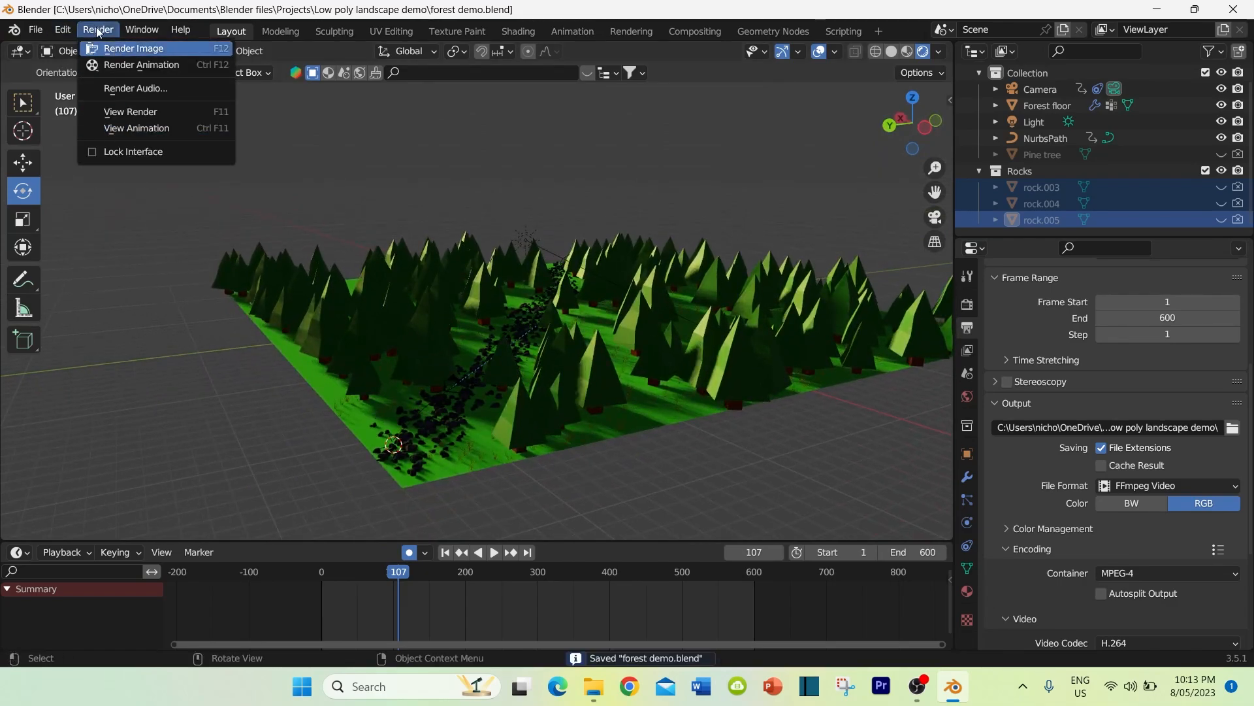
left_click(131, 64)
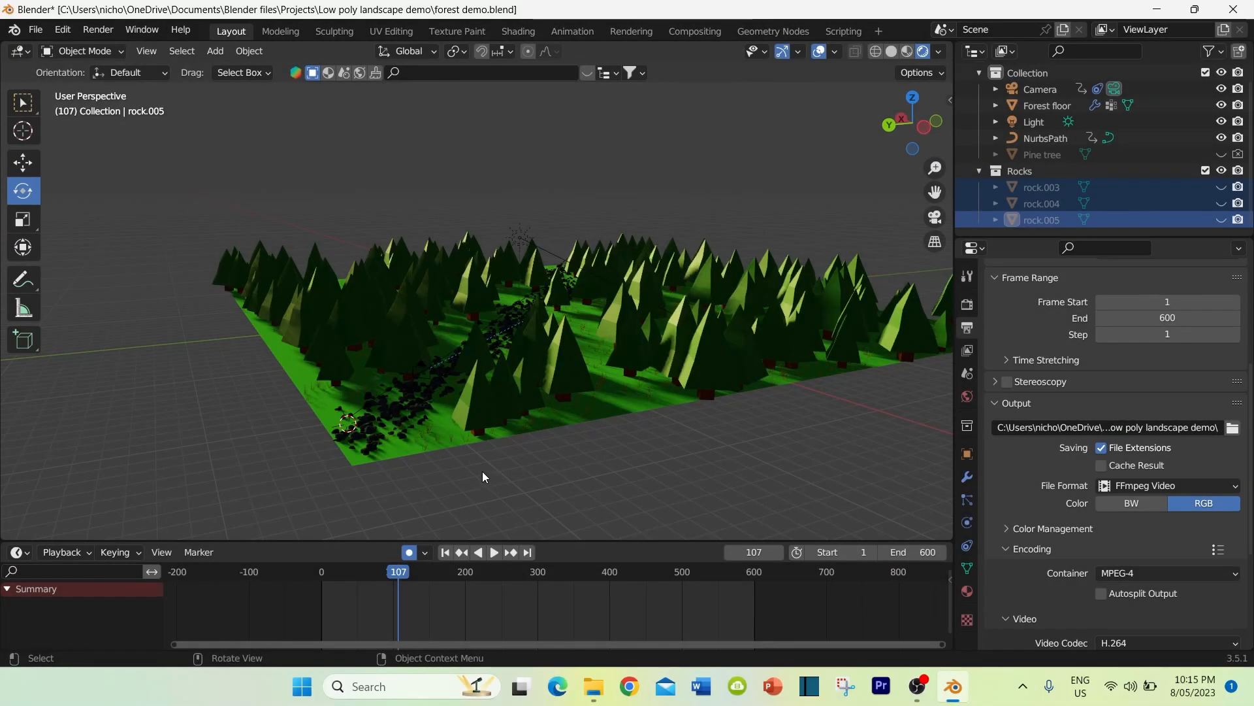
scroll(482, 472, "up", 5)
scroll(476, 465, "down", 5)
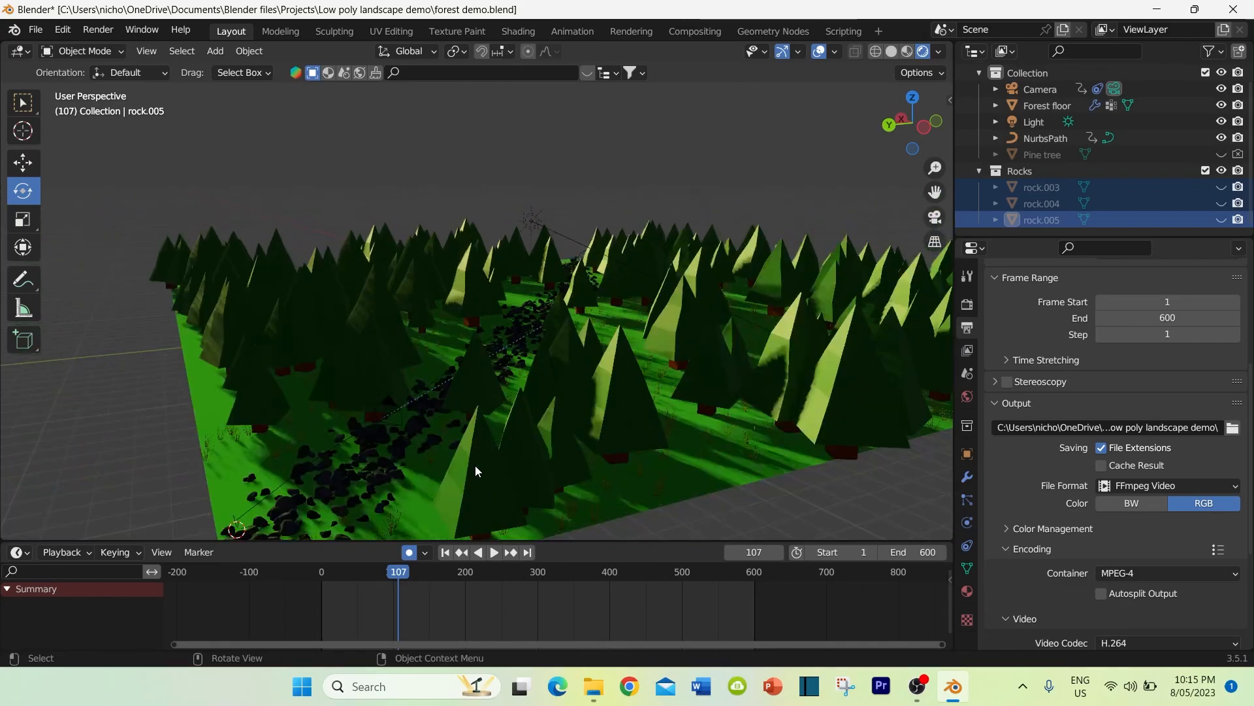
mouse_move(475, 465)
middle_mouse_down()
mouse_move(487, 459)
mouse_move(471, 454)
middle_mouse_up()
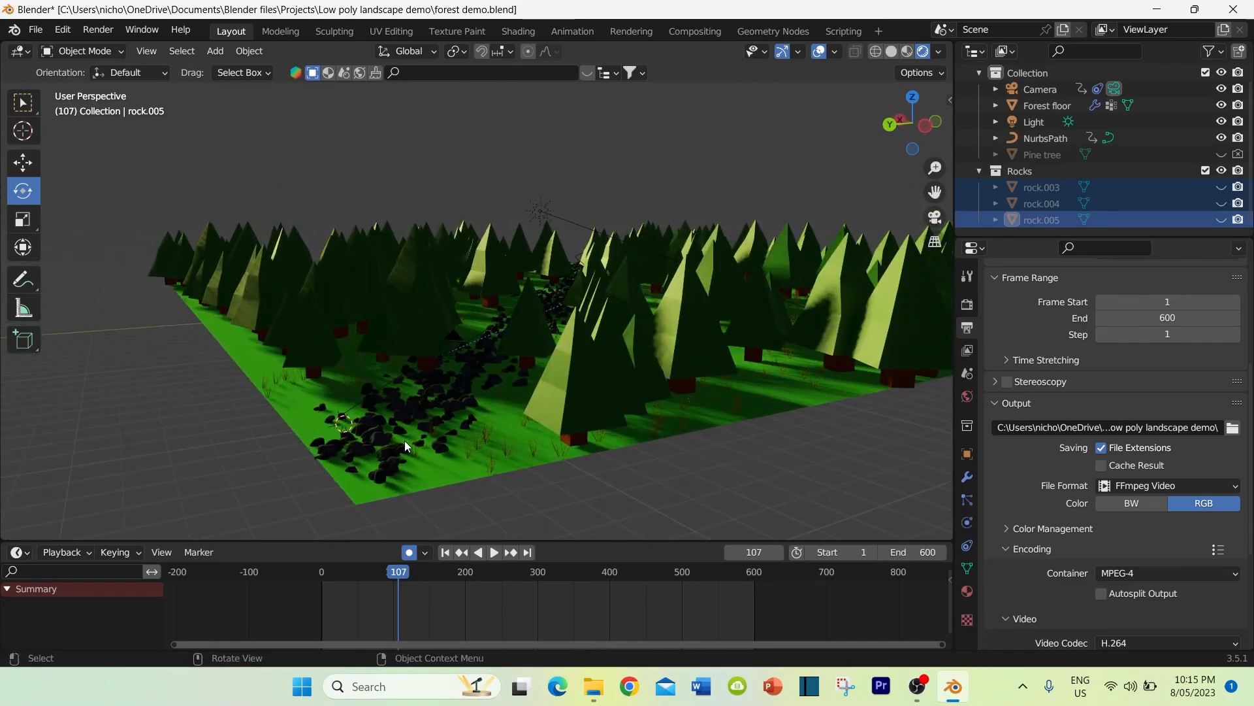
middle_click_drag(438, 367, 418, 409)
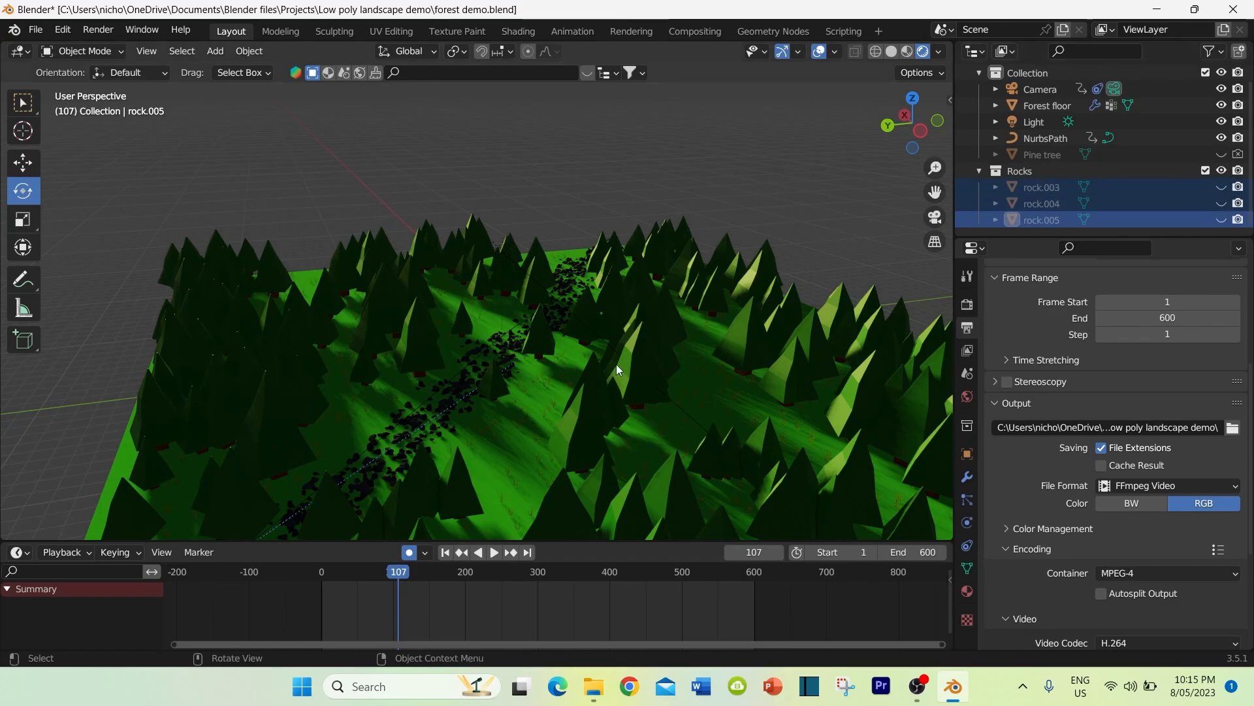
middle_click_drag(617, 364, 601, 386)
middle_click_drag(468, 409, 400, 497)
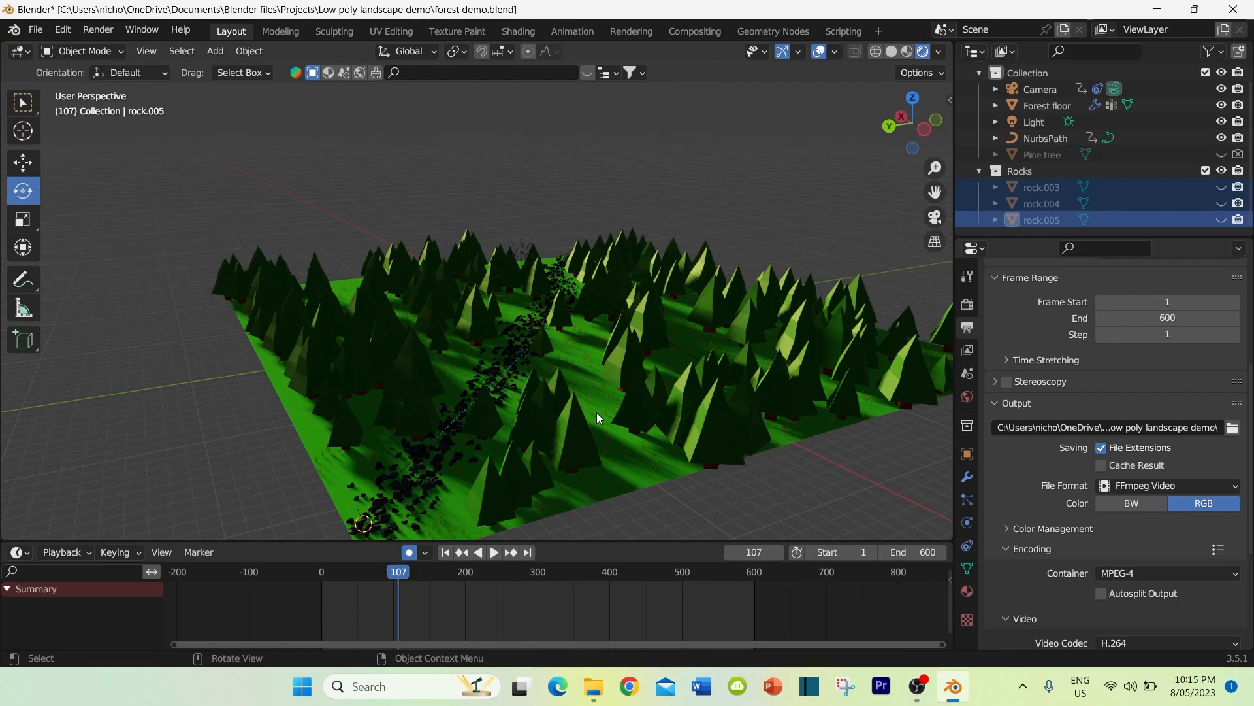
middle_click_drag(596, 414, 579, 414)
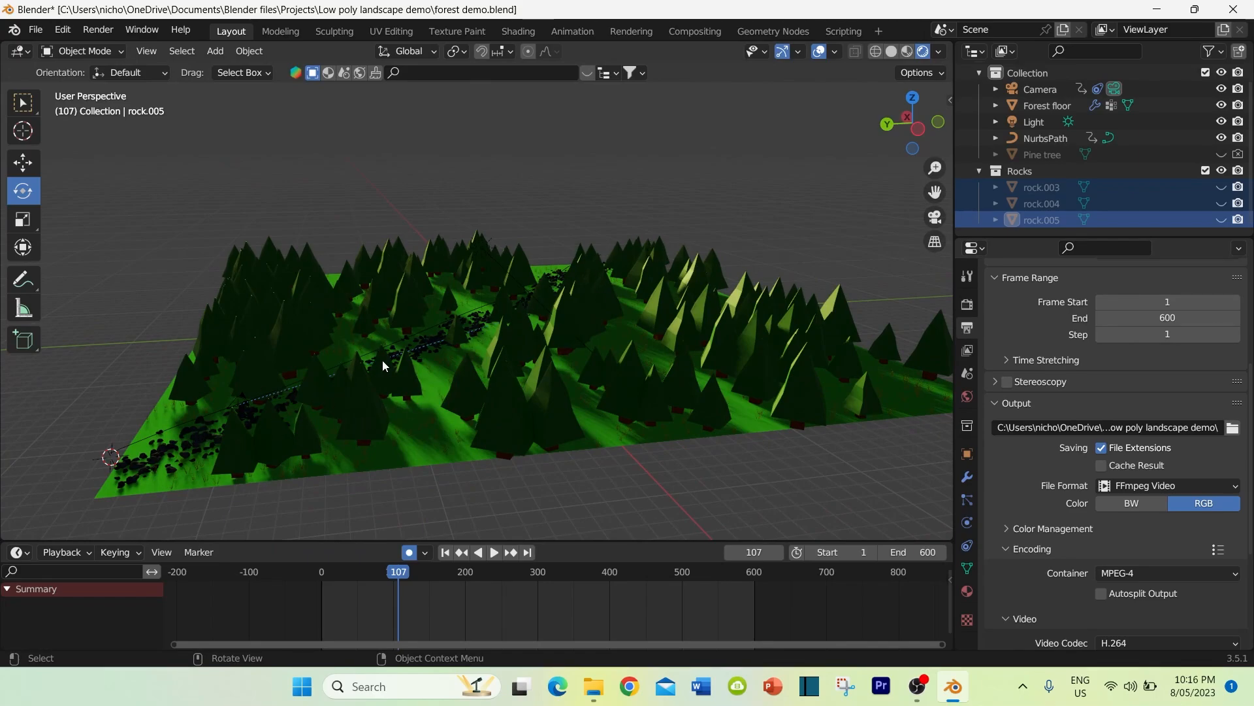
middle_click_drag(383, 359, 409, 363)
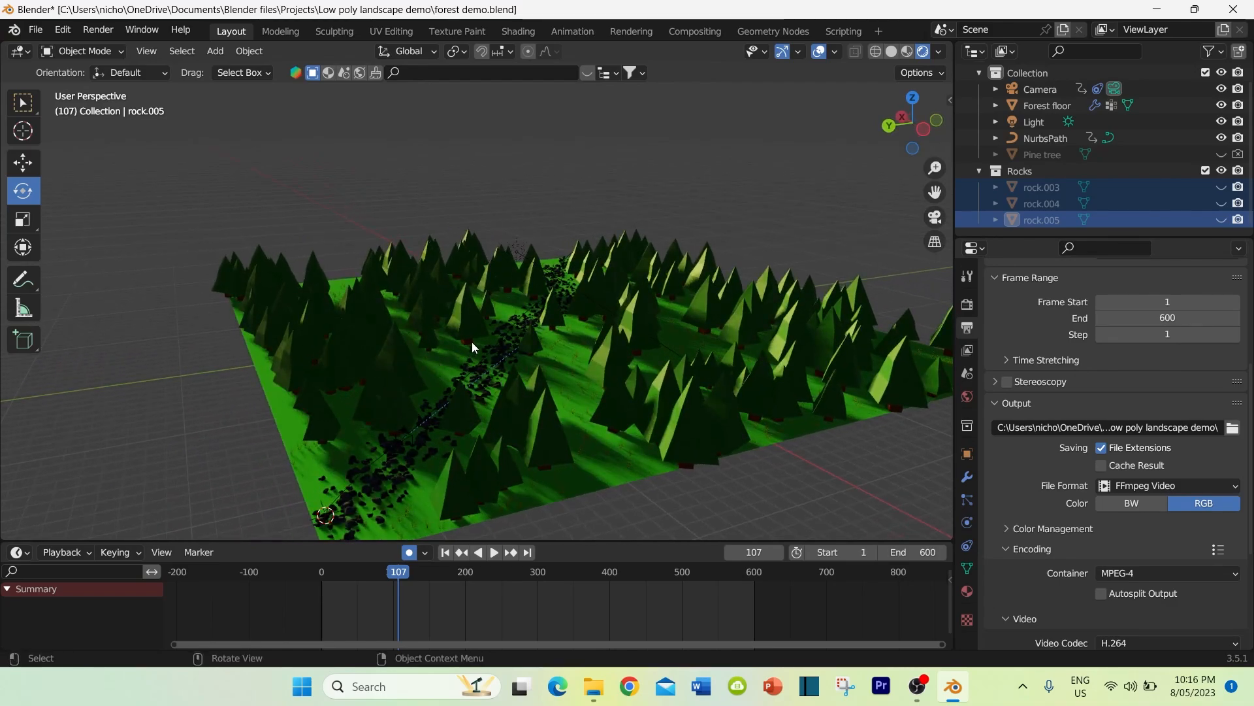